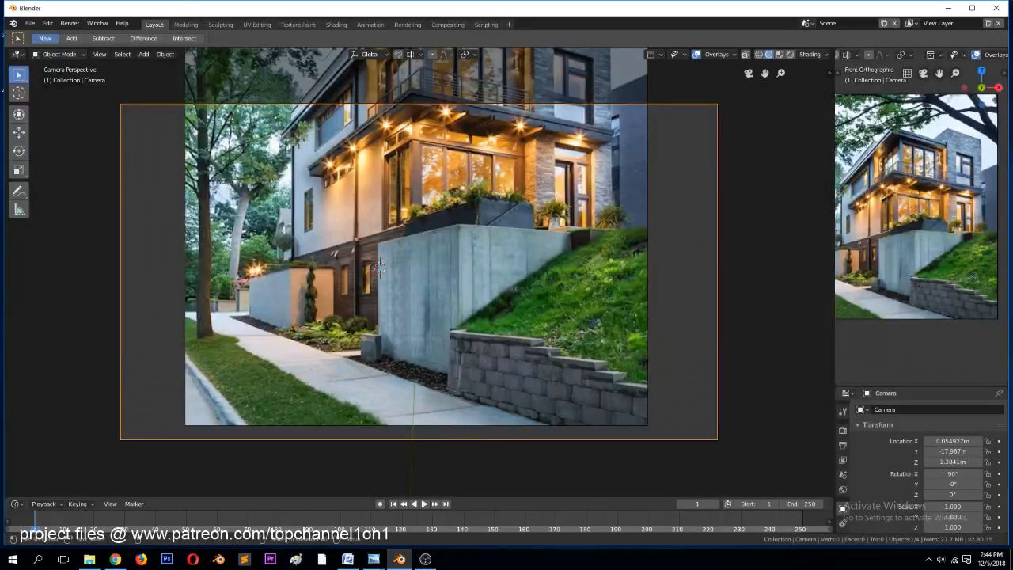
{"action": "key", "text": "alt+Tab"}
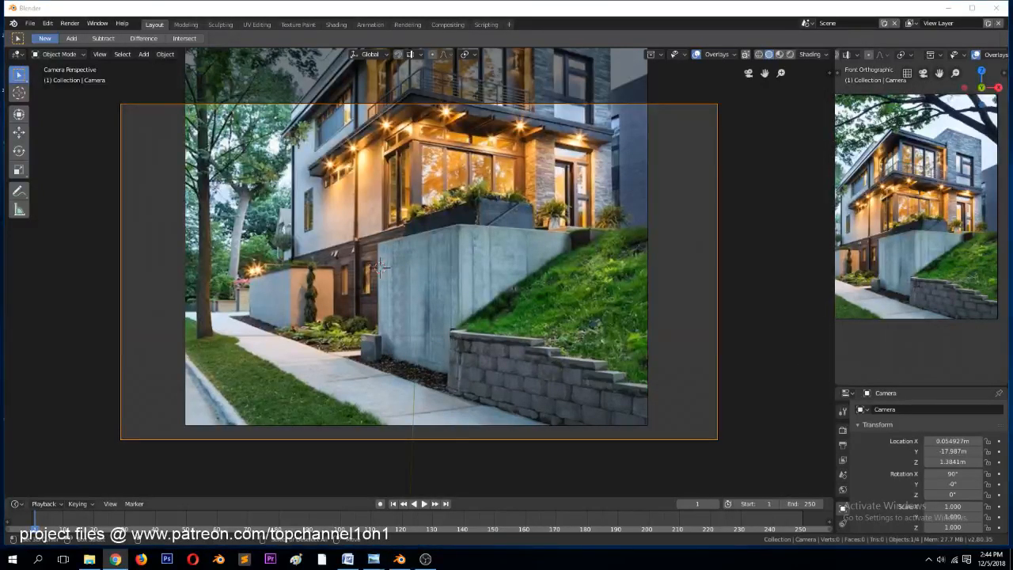
{"action": "left_click", "coordinate": [426, 559]}
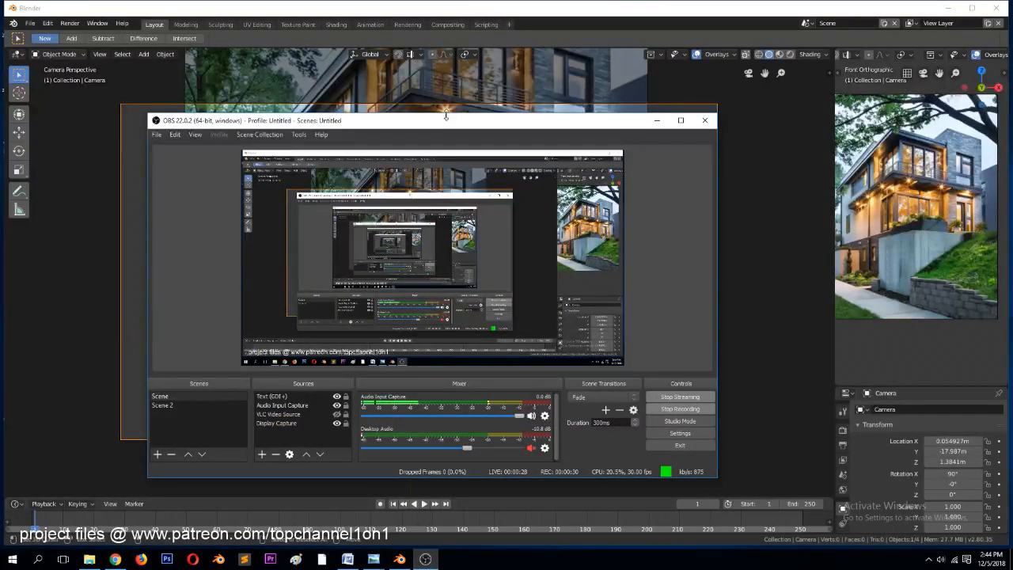
{"action": "left_click", "coordinate": [657, 120]}
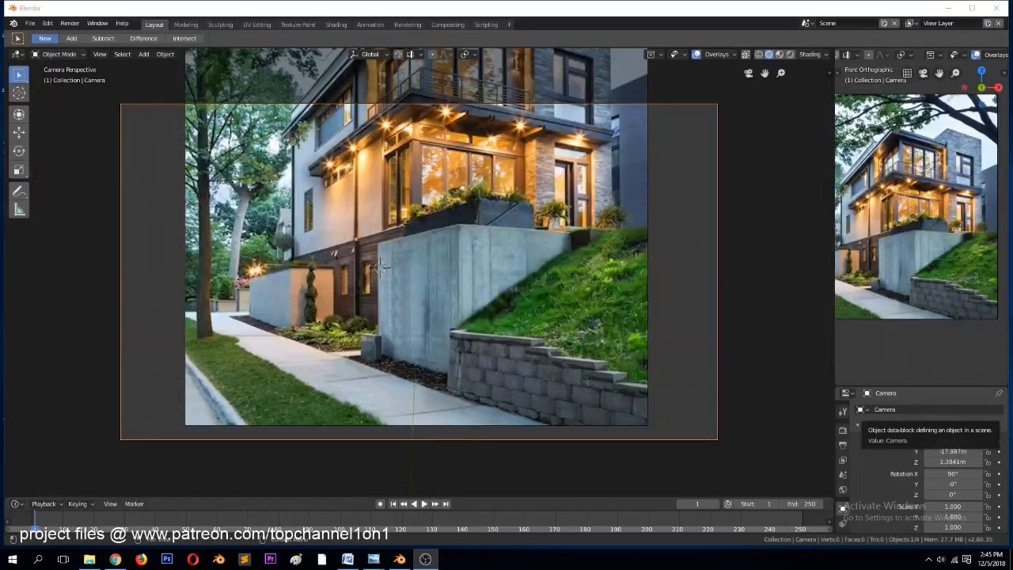
{"action": "key", "text": "alt+Tab"}
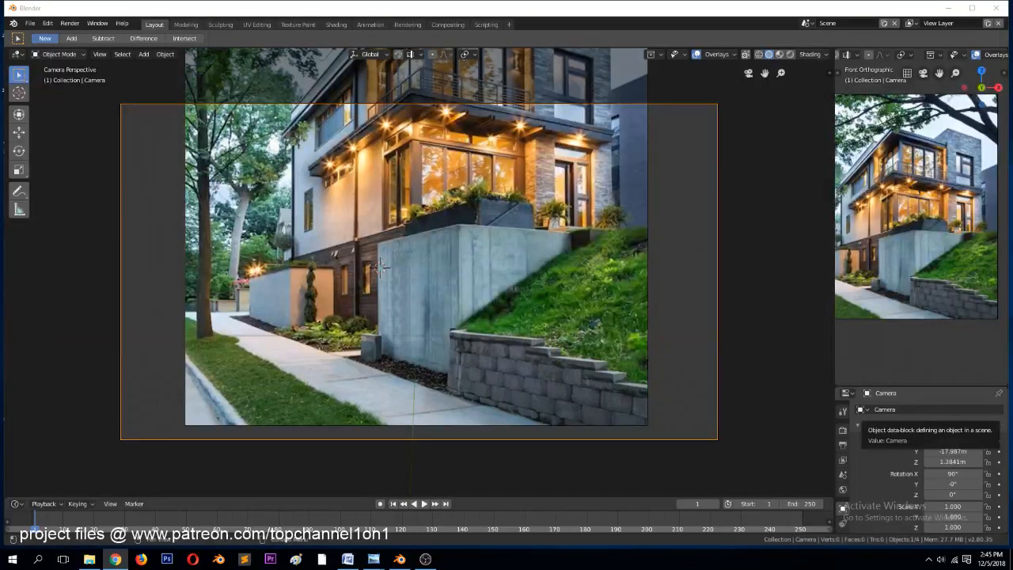
{"action": "key", "text": "alt+Tab"}
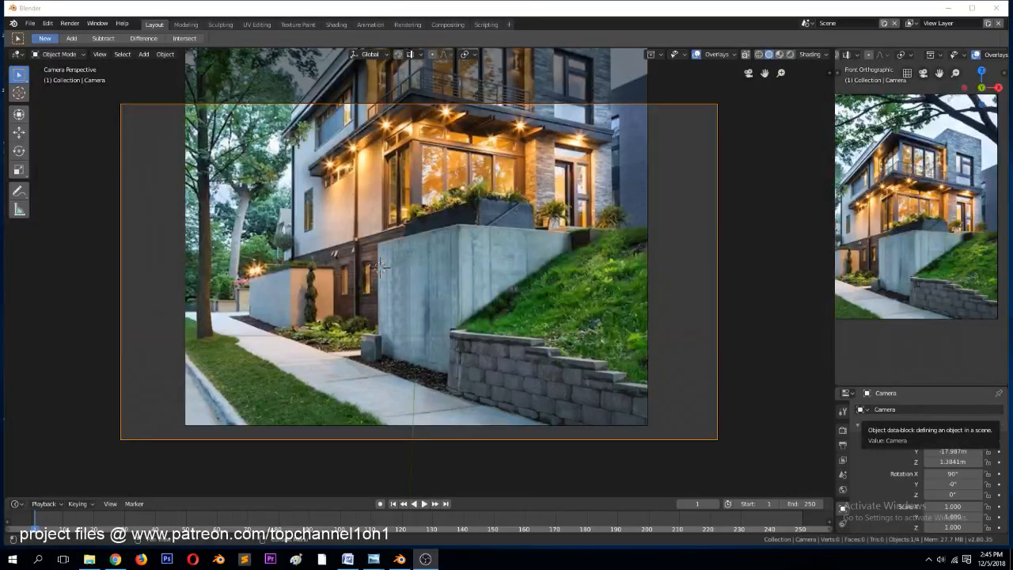
{"action": "key", "text": "alt+Tab"}
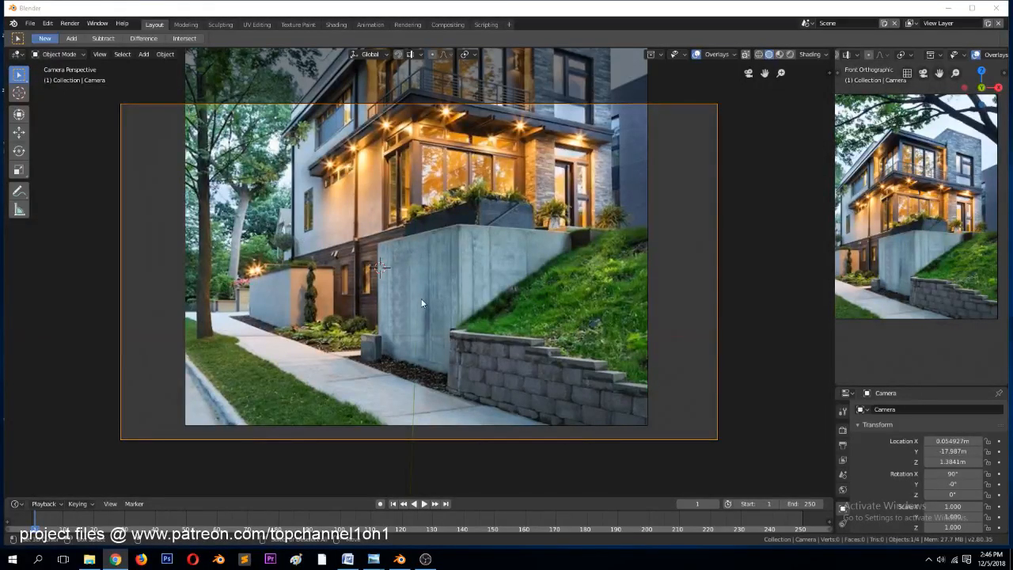
Place the 3D cursor on the concrete wall of the reference image and enable the floor grid overlay
{"action": "right_click", "coordinate": [435, 283], "text": "shift"}
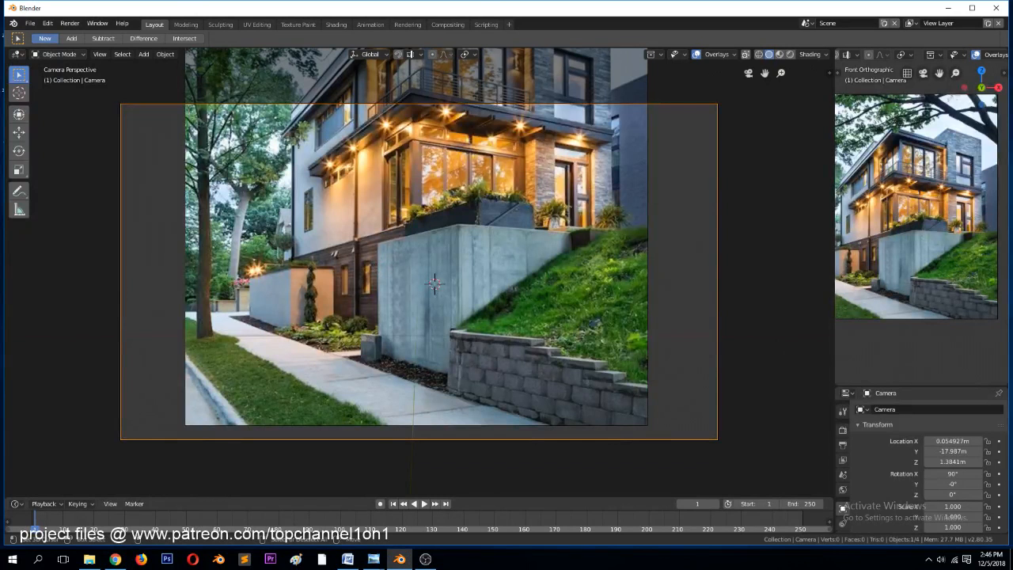
{"action": "key", "text": "alt+Tab"}
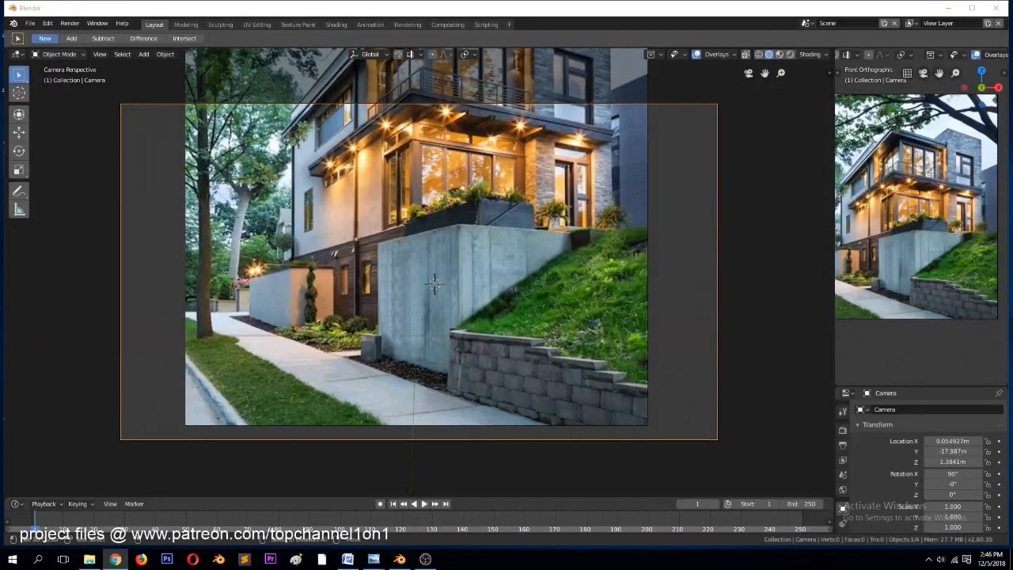
{"action": "scroll", "coordinate": [435, 269], "scroll_direction": "down", "scroll_amount": 2}
{"action": "middle_click_drag", "start_coordinate": [435, 269], "coordinate": [726, 84]}
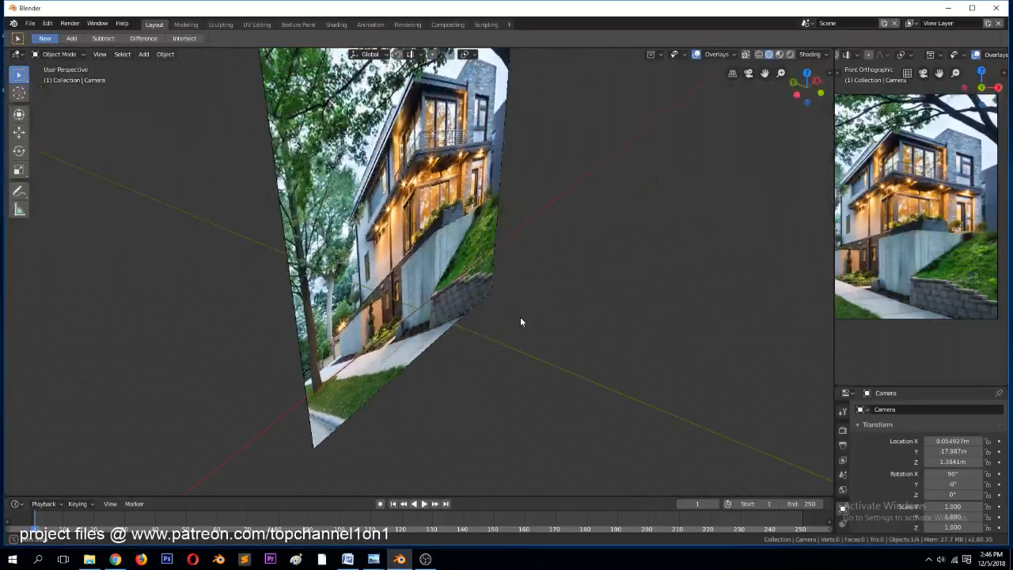
{"action": "left_click", "coordinate": [726, 55]}
{"action": "left_click", "coordinate": [665, 115]}
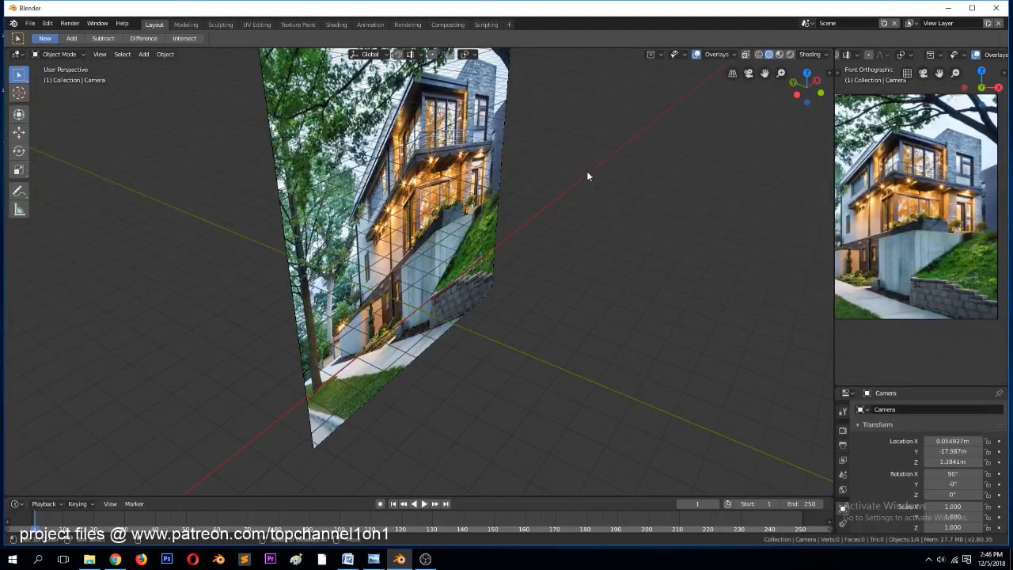
Examine the camera's placement relative to the house reference image in perspective, ending in the camera view
{"action": "middle_click_drag", "start_coordinate": [596, 236], "coordinate": [521, 198]}
{"action": "scroll", "coordinate": [480, 226], "scroll_direction": "down", "scroll_amount": 3}
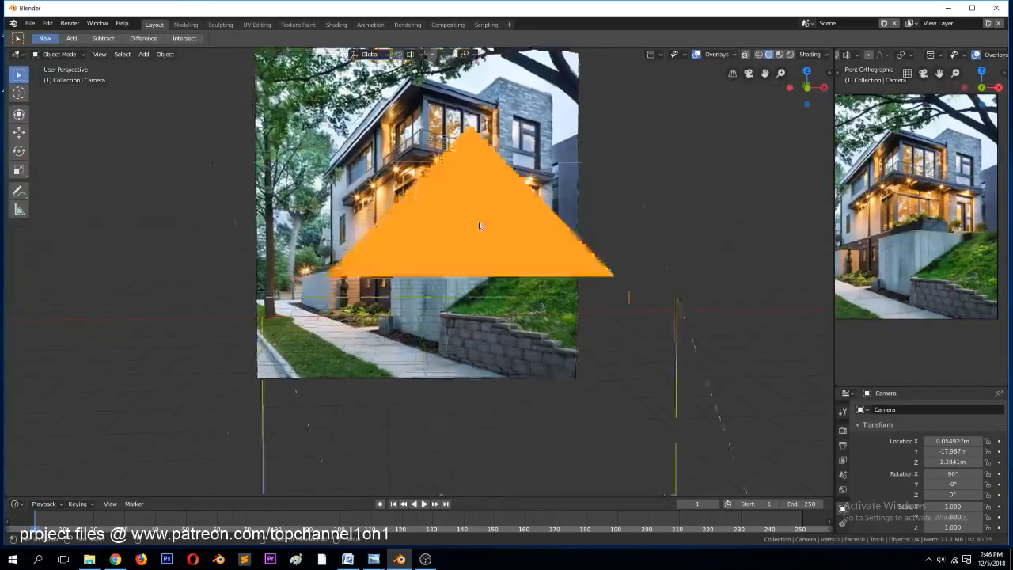
{"action": "key", "text": "KP_0"}
{"action": "middle_click_drag", "start_coordinate": [621, 230], "coordinate": [674, 298]}
{"action": "scroll", "coordinate": [674, 298], "scroll_direction": "down", "scroll_amount": 4}
{"action": "key", "text": "KP_Decimal"}
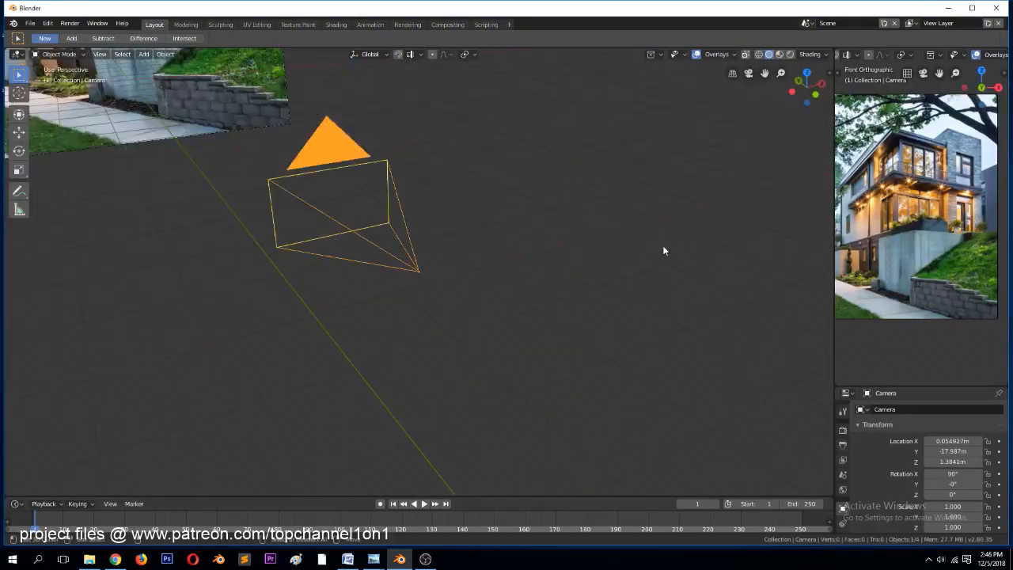
{"action": "key", "text": "KP_0"}
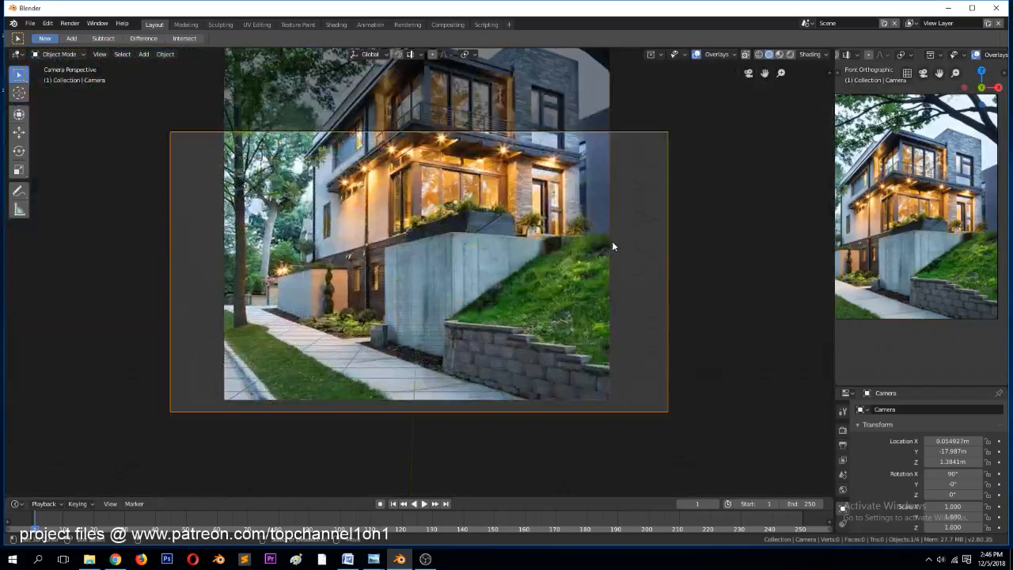
Enlarge the Properties editor upward to make room for more of the camera's settings
{"action": "scroll", "coordinate": [852, 415], "scroll_direction": "down", "scroll_amount": 4}
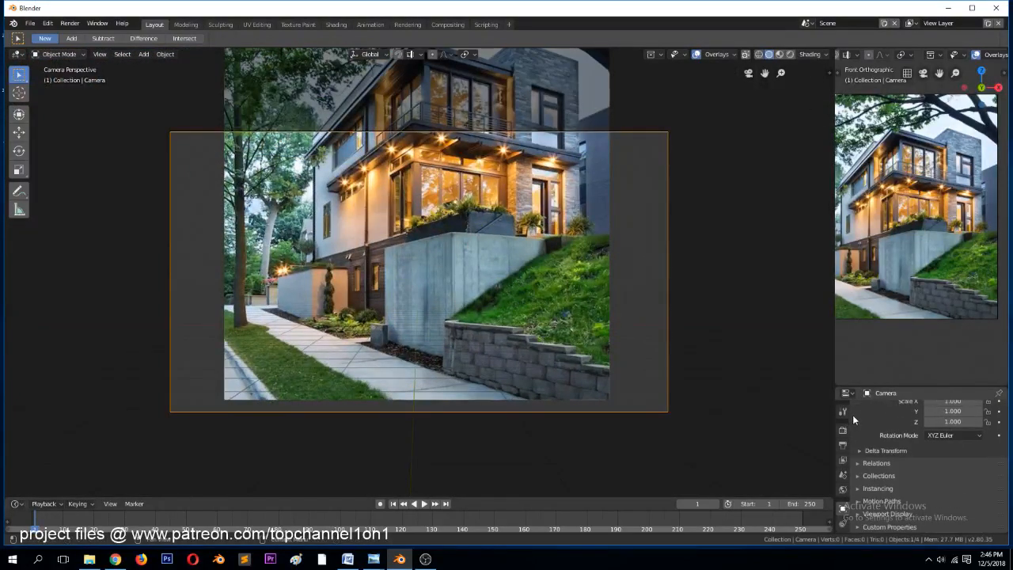
{"action": "left_click_drag", "start_coordinate": [868, 388], "coordinate": [898, 286]}
{"action": "scroll", "coordinate": [900, 248], "scroll_direction": "down", "scroll_amount": 1}
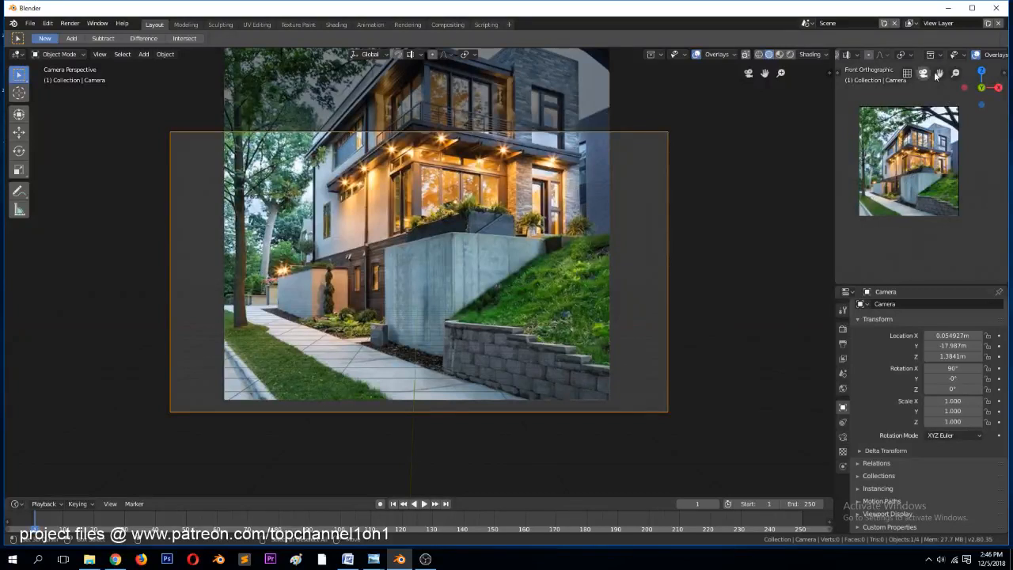
Change the small secondary viewport to the UV/Image Editor and display the whole house reference image in it
{"action": "scroll", "coordinate": [940, 72], "scroll_direction": "up", "scroll_amount": 7}
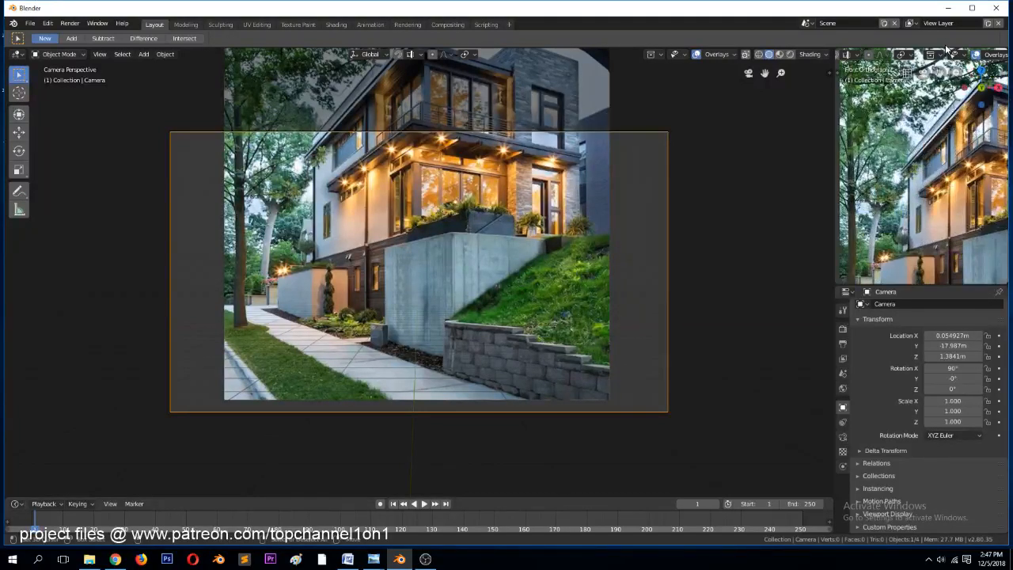
{"action": "left_click_drag", "start_coordinate": [940, 72], "coordinate": [879, 69]}
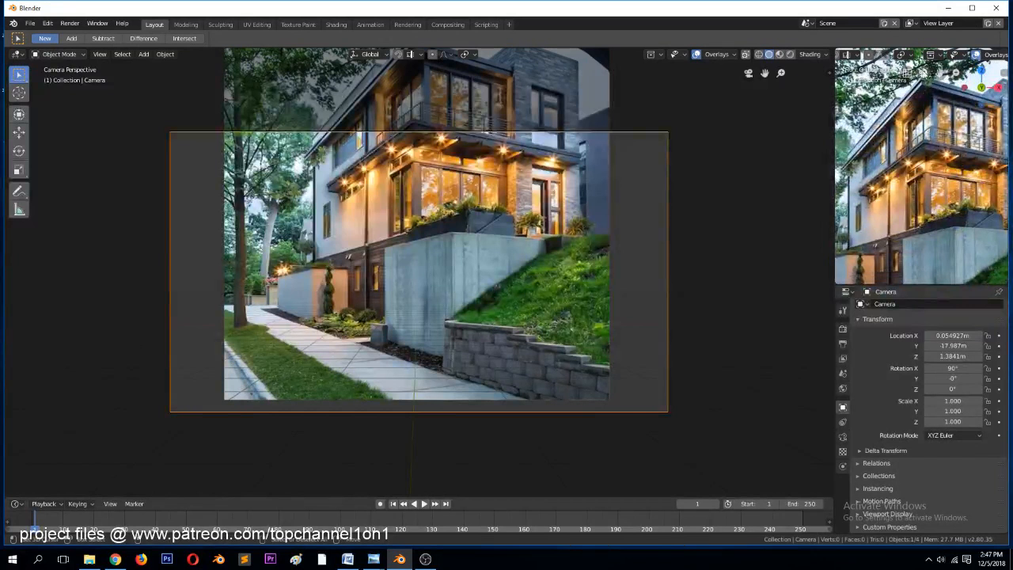
{"action": "scroll", "coordinate": [851, 55], "scroll_direction": "up", "scroll_amount": 5}
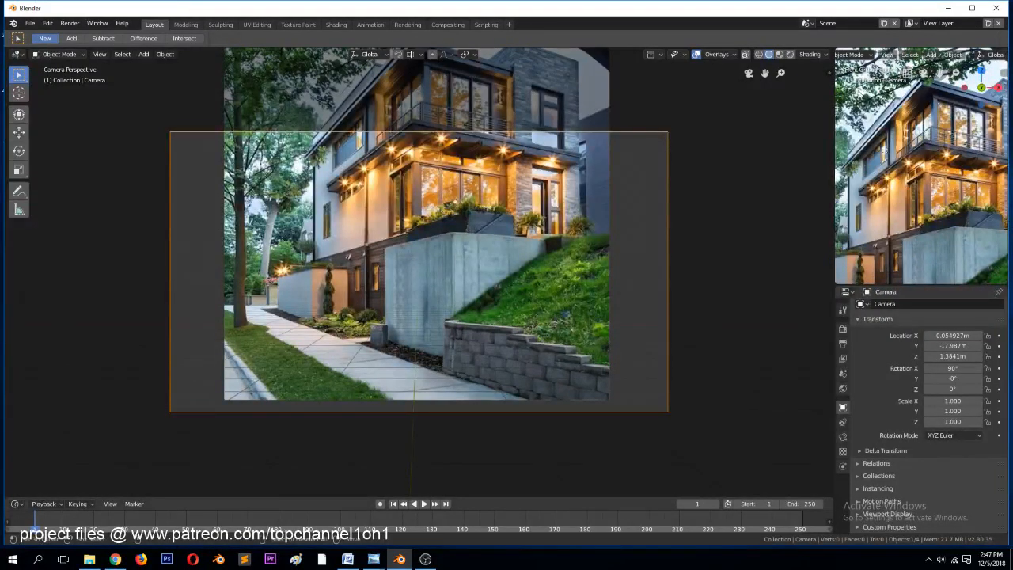
{"action": "scroll", "coordinate": [882, 111], "scroll_direction": "up", "scroll_amount": 5}
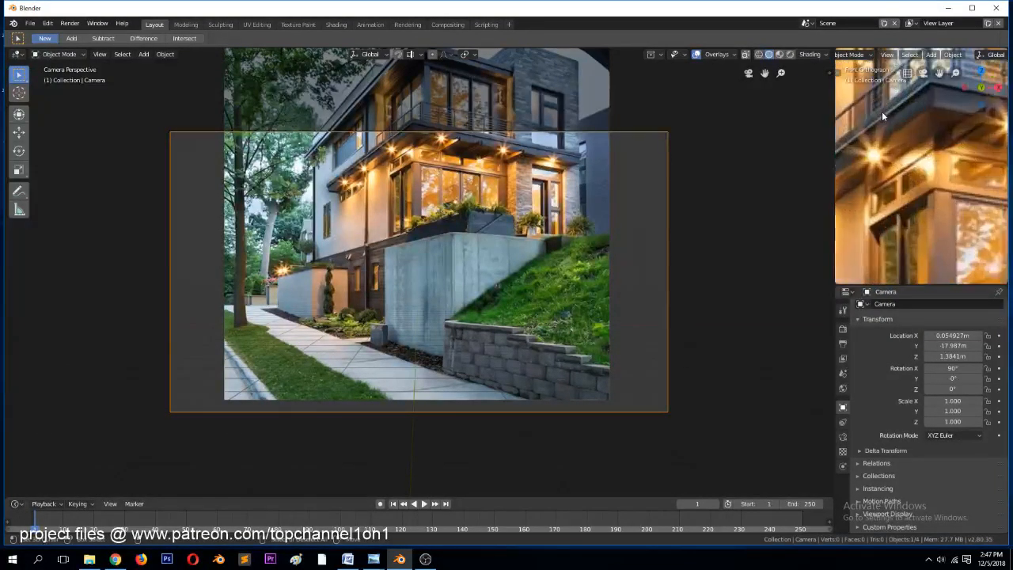
{"action": "scroll", "coordinate": [862, 56], "scroll_direction": "up", "scroll_amount": 3}
{"action": "left_click", "coordinate": [848, 54]}
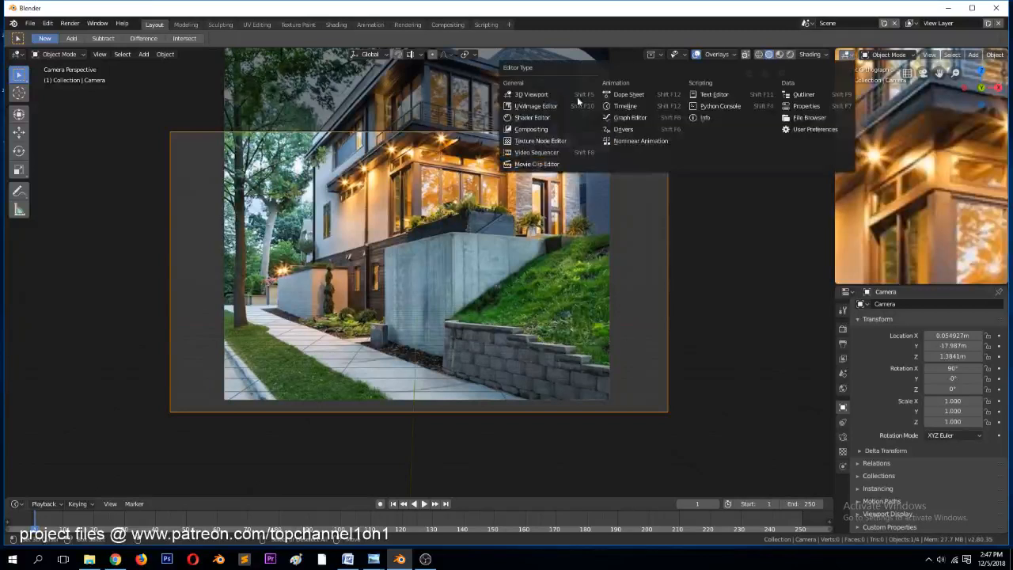
{"action": "left_click", "coordinate": [528, 111]}
{"action": "left_click", "coordinate": [962, 55]}
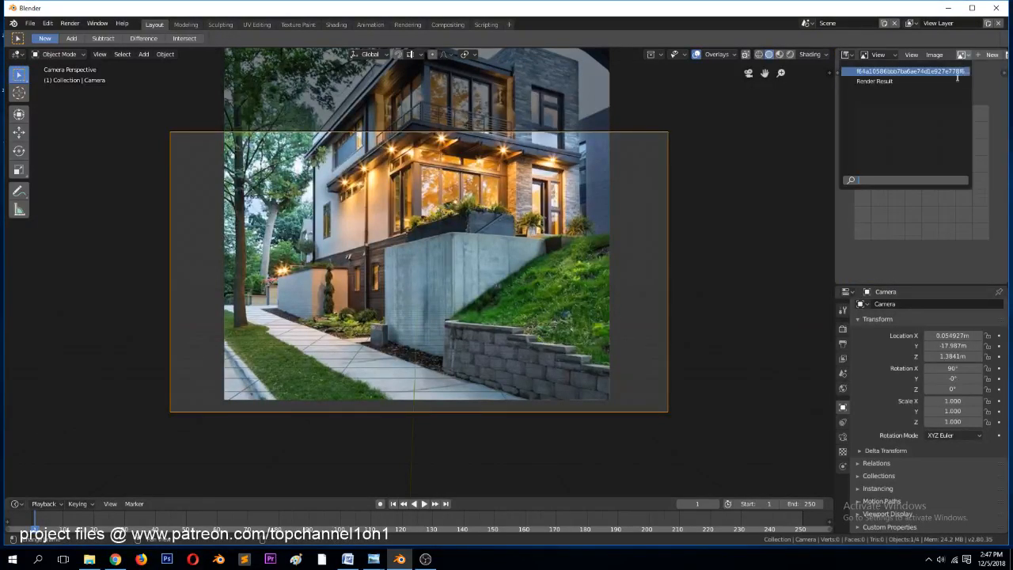
{"action": "left_click", "coordinate": [910, 72]}
{"action": "scroll", "coordinate": [950, 141], "scroll_direction": "up", "scroll_amount": 5}
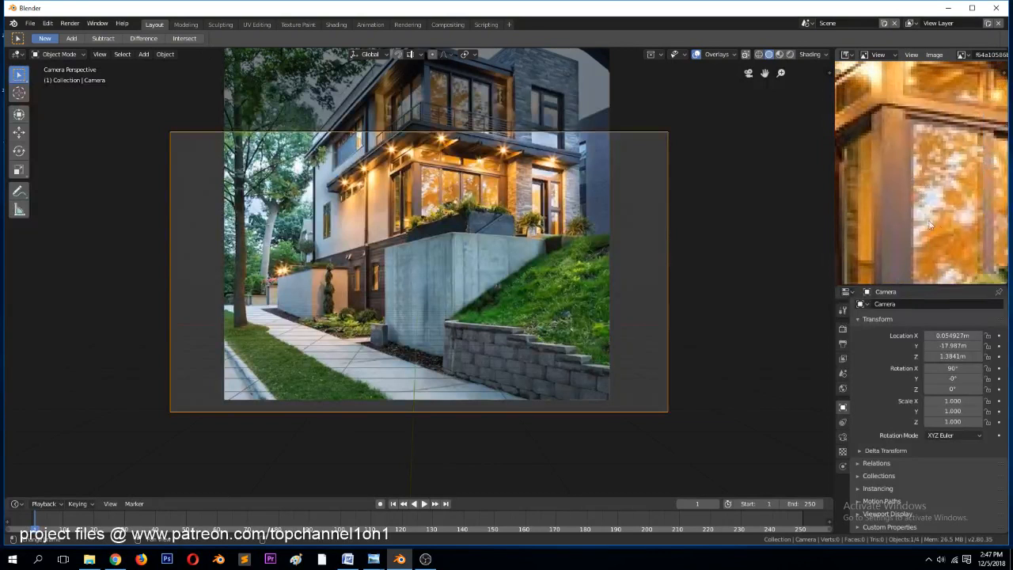
{"action": "key", "text": "Home"}
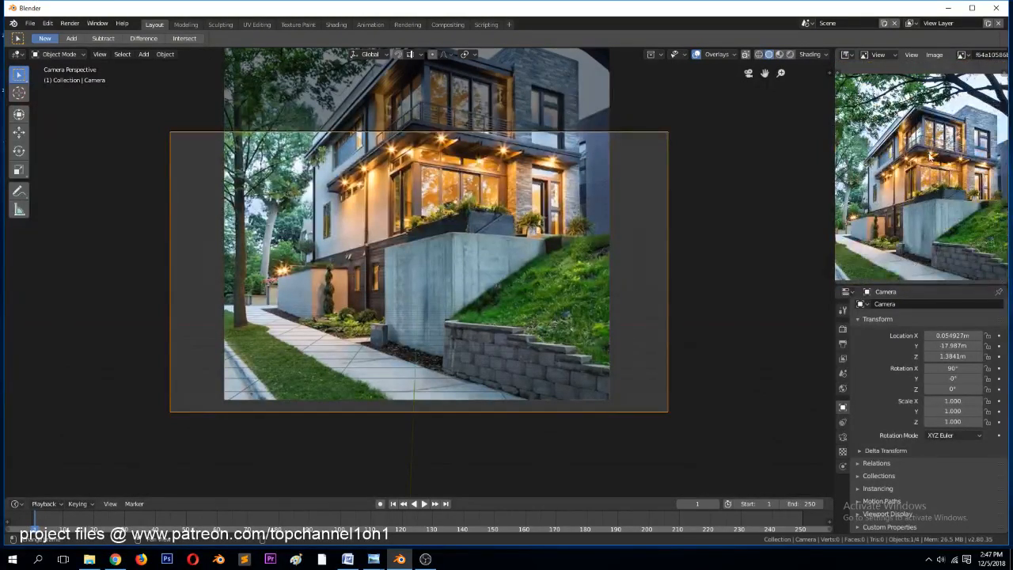
Change the small image editor back to a 3D Viewport
{"action": "left_click", "coordinate": [846, 56]}
{"action": "left_click", "coordinate": [847, 56]}
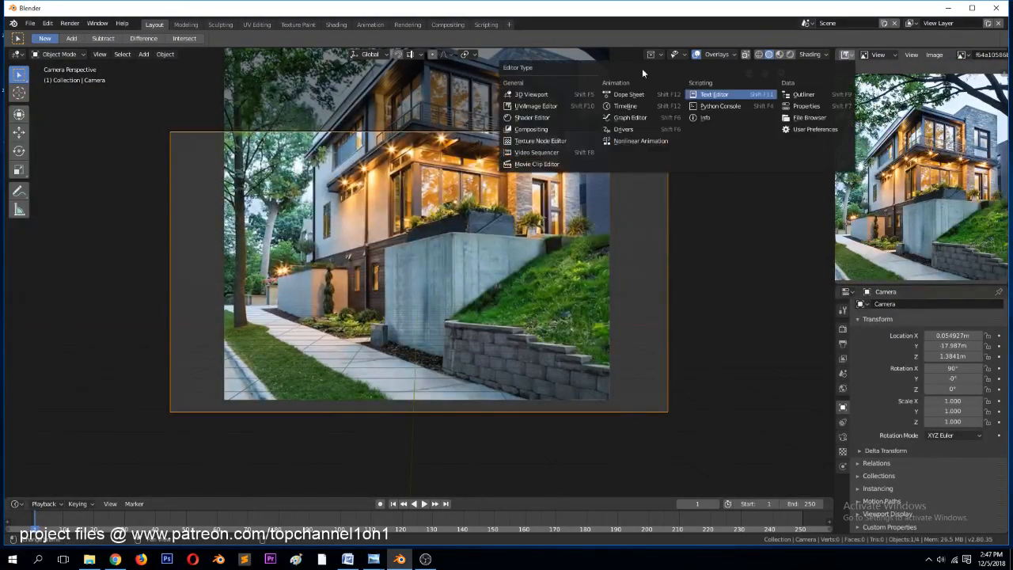
{"action": "left_click", "coordinate": [531, 95]}
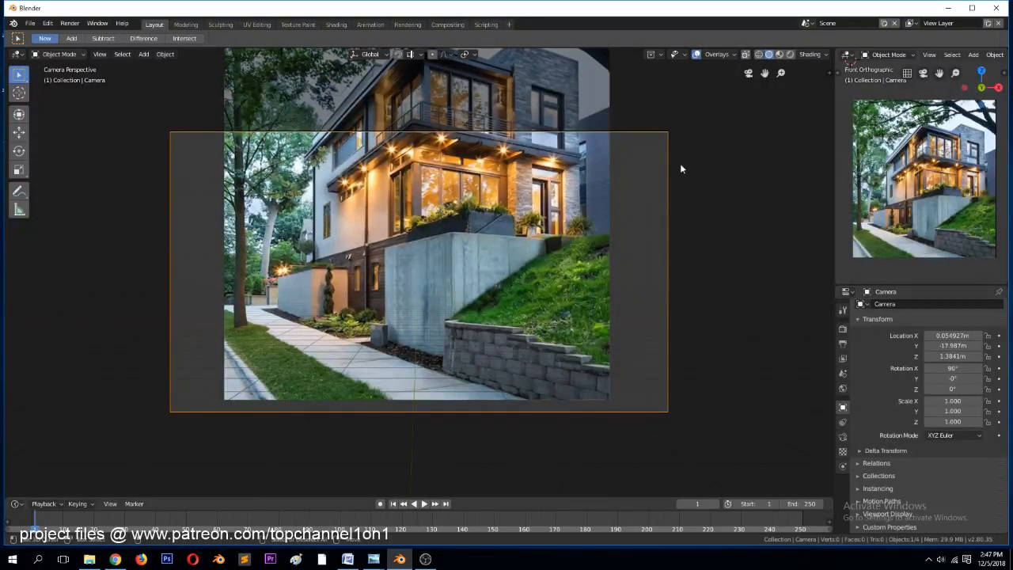
Enable background images for the camera and add the already loaded house picture as its background
{"action": "left_click", "coordinate": [843, 436]}
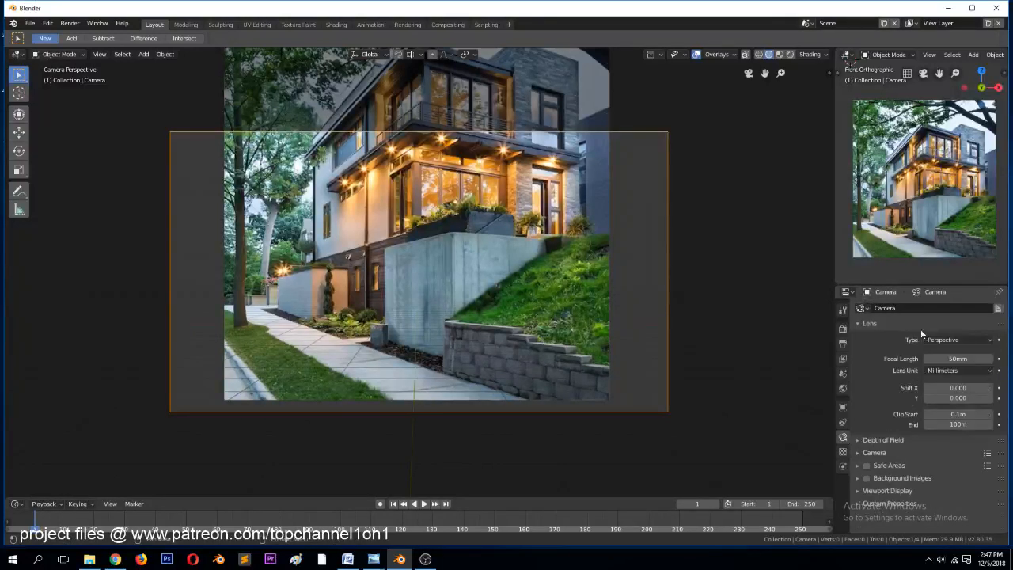
{"action": "left_click", "coordinate": [878, 324]}
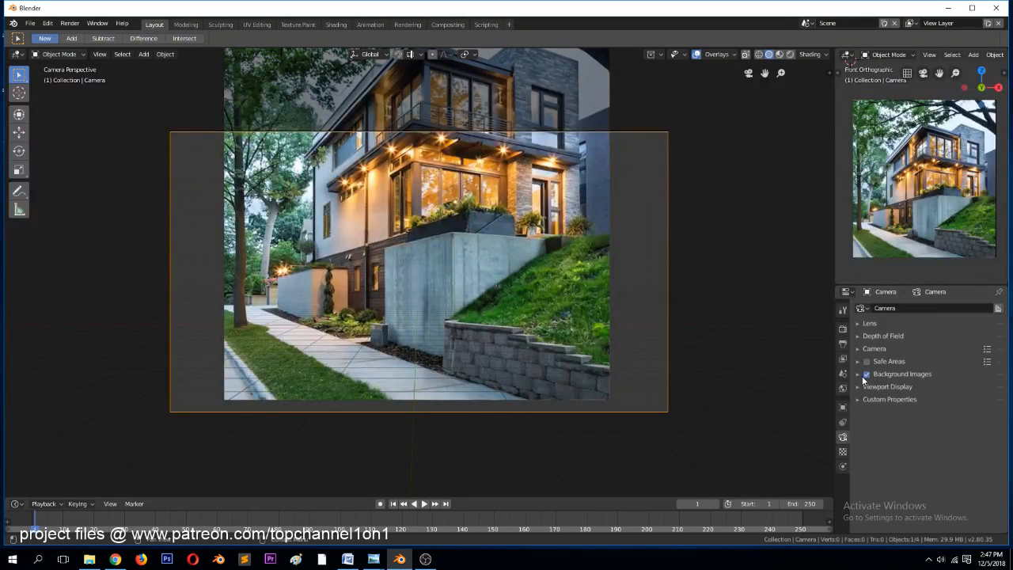
{"action": "left_click", "coordinate": [866, 375]}
{"action": "left_click", "coordinate": [857, 373]}
{"action": "left_click", "coordinate": [929, 390]}
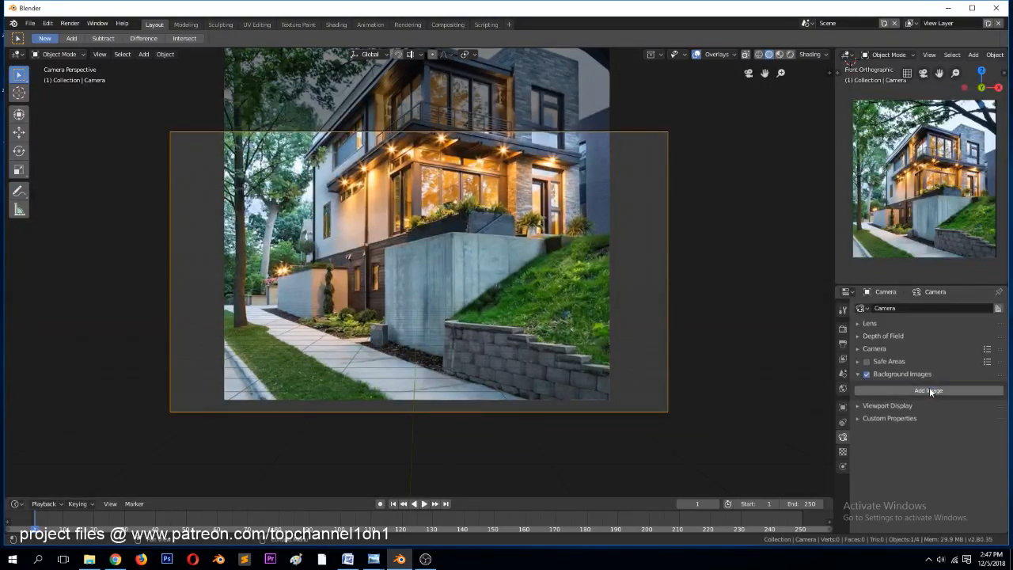
{"action": "left_click", "coordinate": [863, 436]}
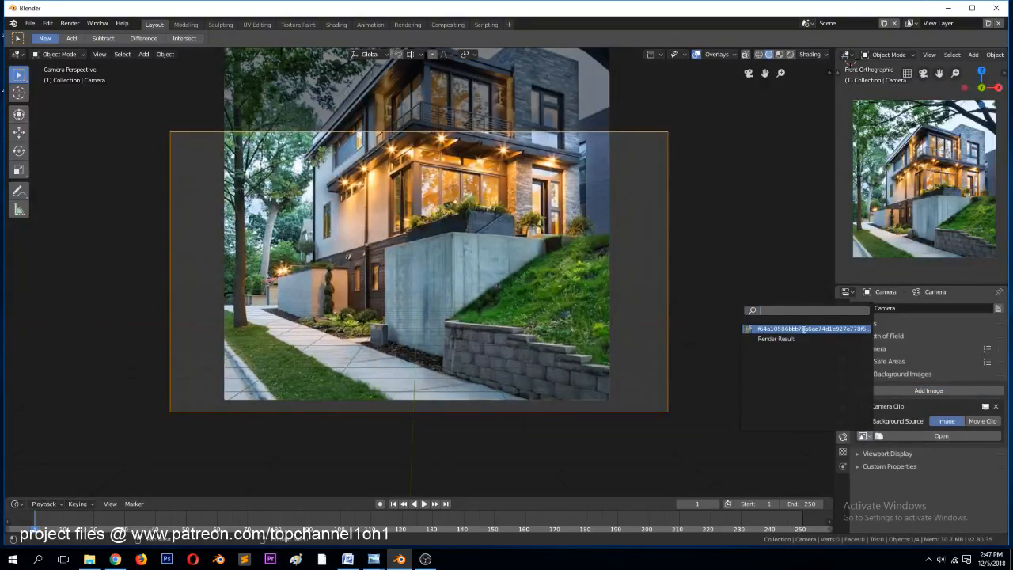
{"action": "left_click", "coordinate": [808, 328]}
Delete the empty holding the house reference image from the scene
{"action": "left_click", "coordinate": [506, 189]}
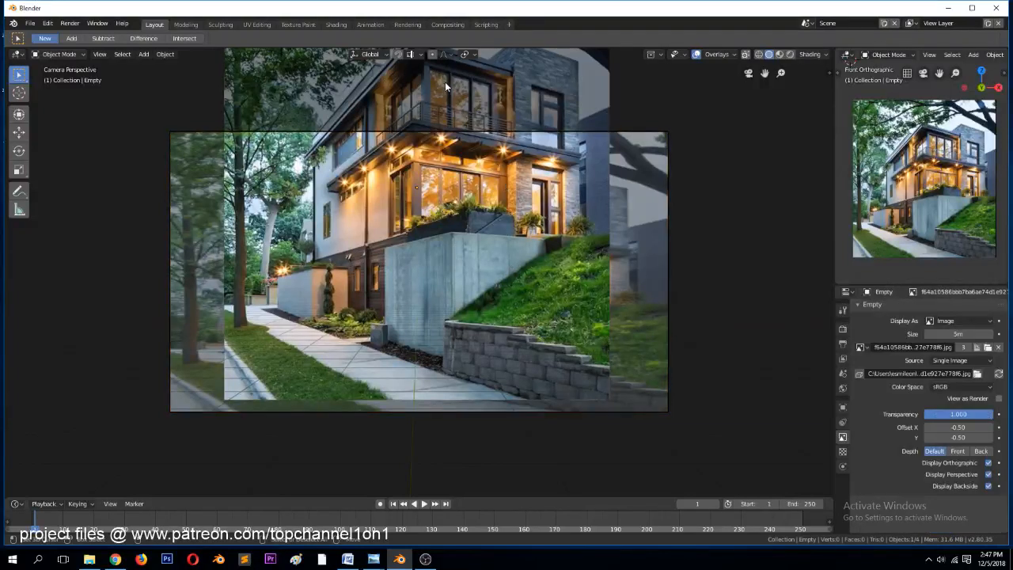
{"action": "key", "text": "Delete"}
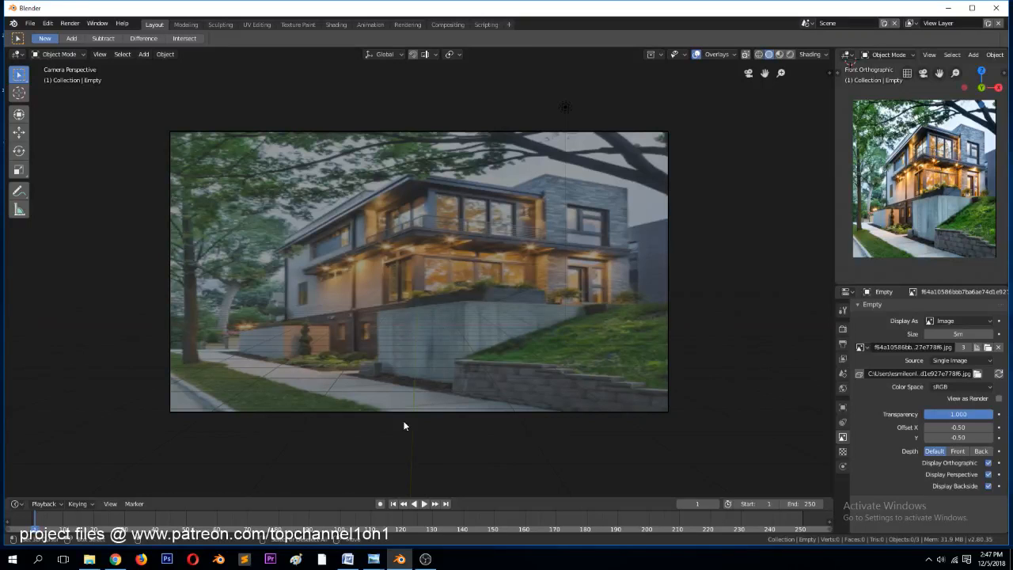
Switch to File Explorer, look through the contents of the Downloads folder, and return to Blender
{"action": "mouse_move", "coordinate": [89, 558]}
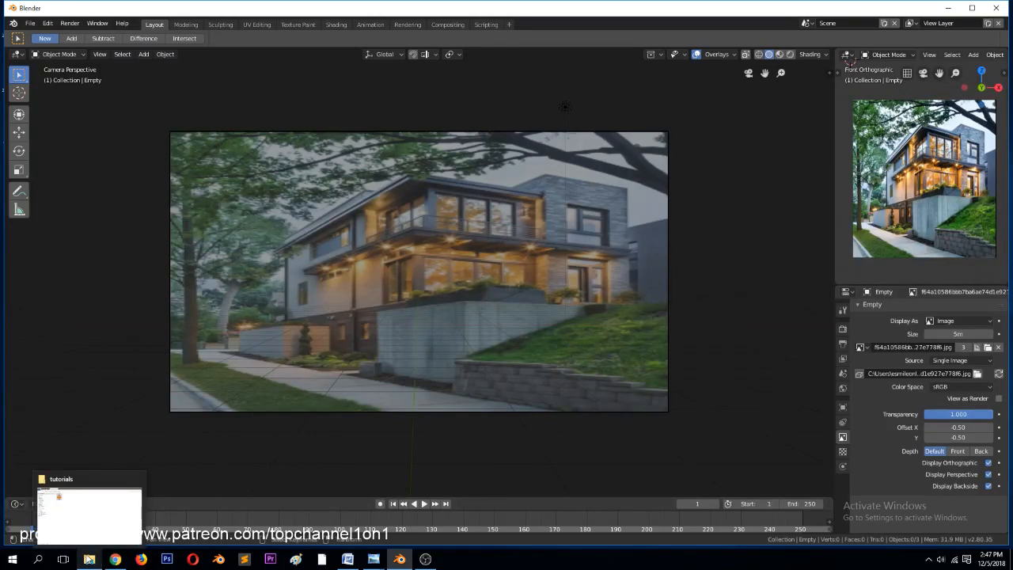
{"action": "left_click", "coordinate": [89, 559]}
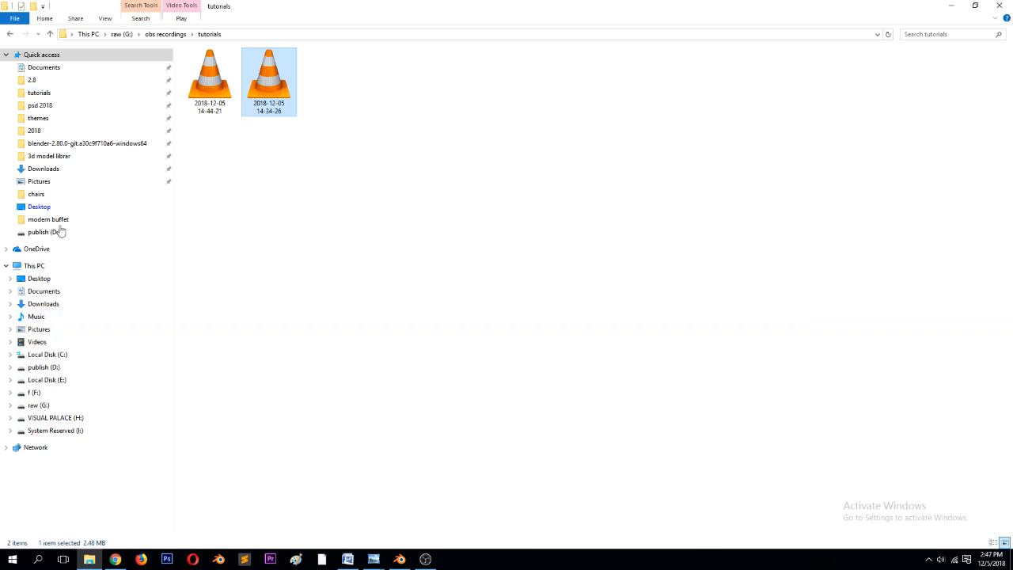
{"action": "left_click", "coordinate": [44, 168]}
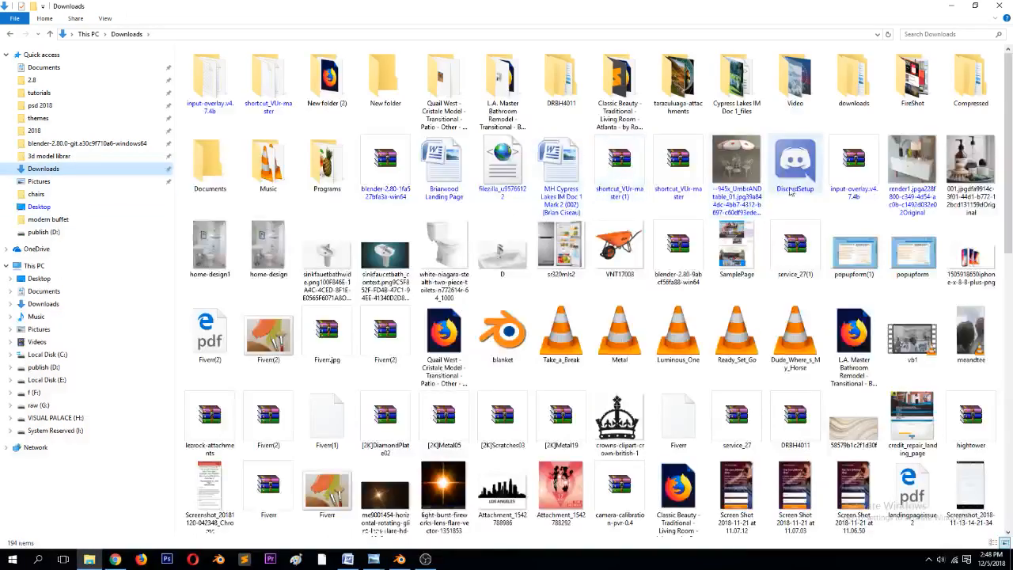
{"action": "right_click", "coordinate": [339, 207]}
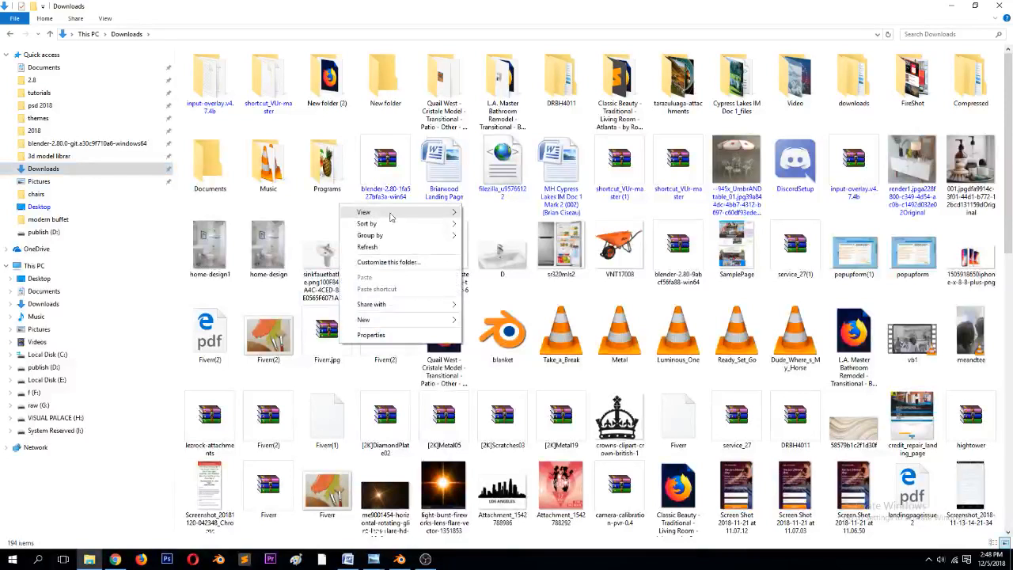
{"action": "mouse_move", "coordinate": [393, 224]}
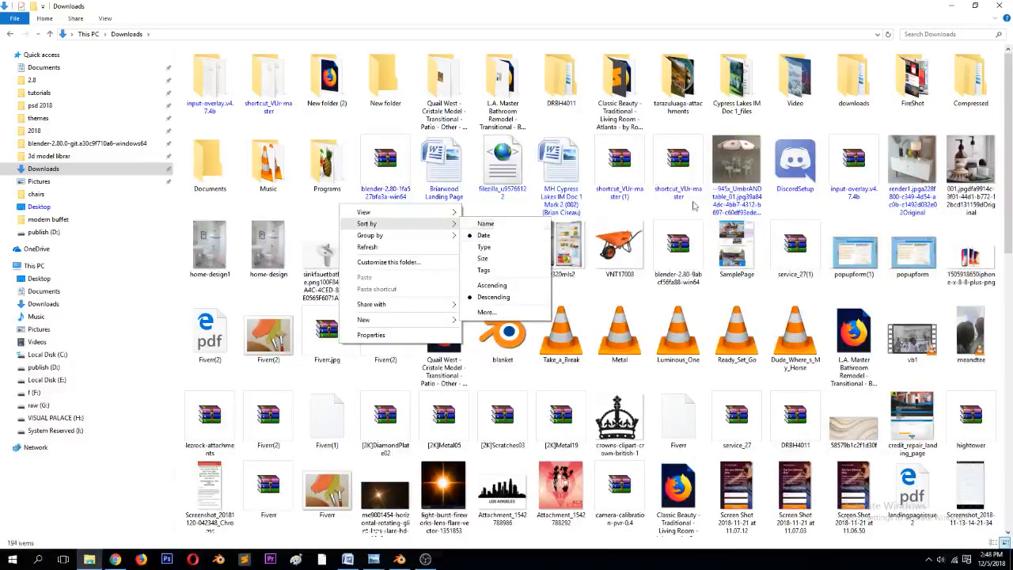
{"action": "left_click", "coordinate": [841, 215]}
{"action": "right_click", "coordinate": [828, 216]}
{"action": "left_click", "coordinate": [855, 258]}
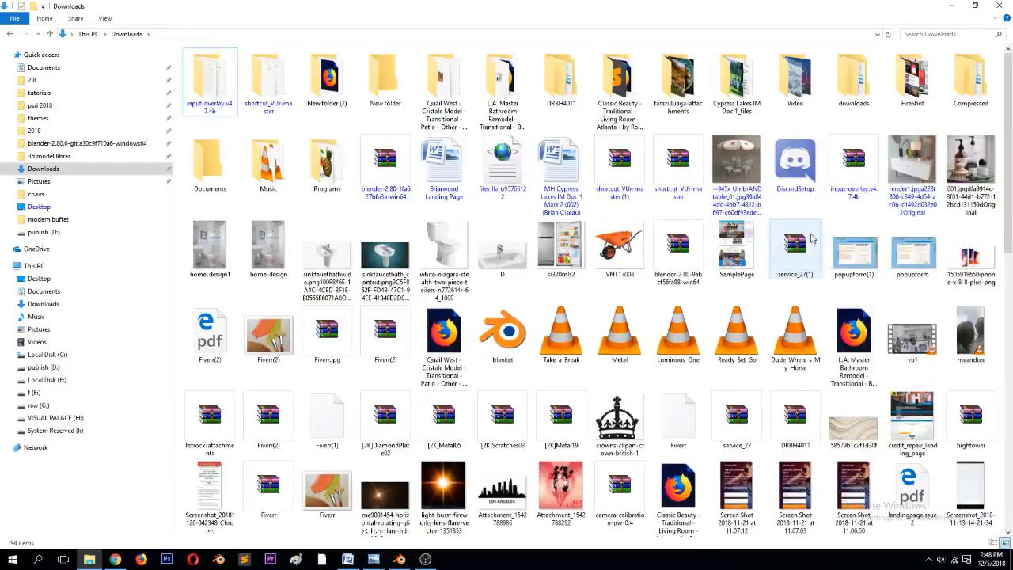
{"action": "scroll", "coordinate": [806, 273], "scroll_direction": "down", "scroll_amount": 15}
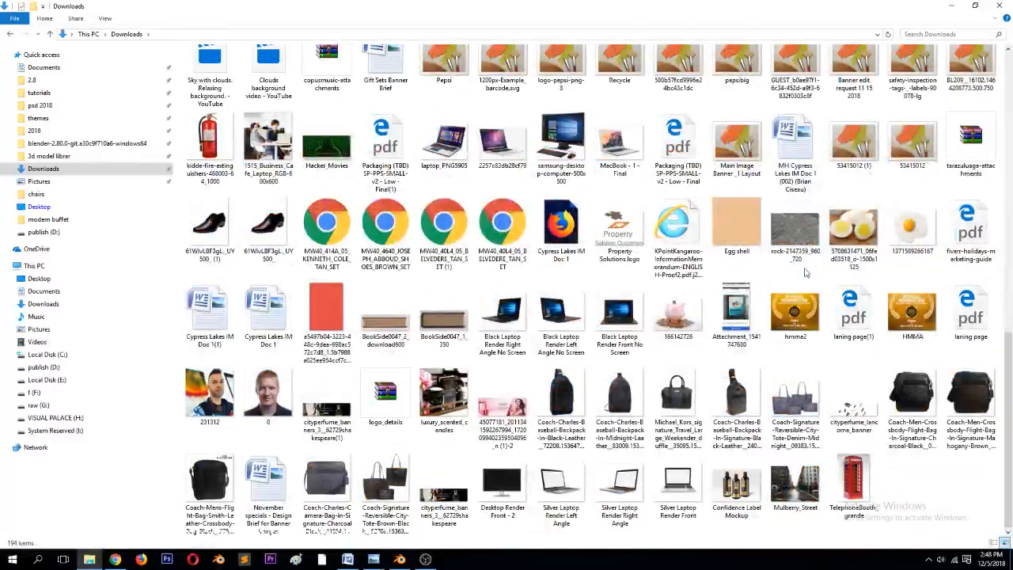
{"action": "scroll", "coordinate": [831, 213], "scroll_direction": "up", "scroll_amount": 15}
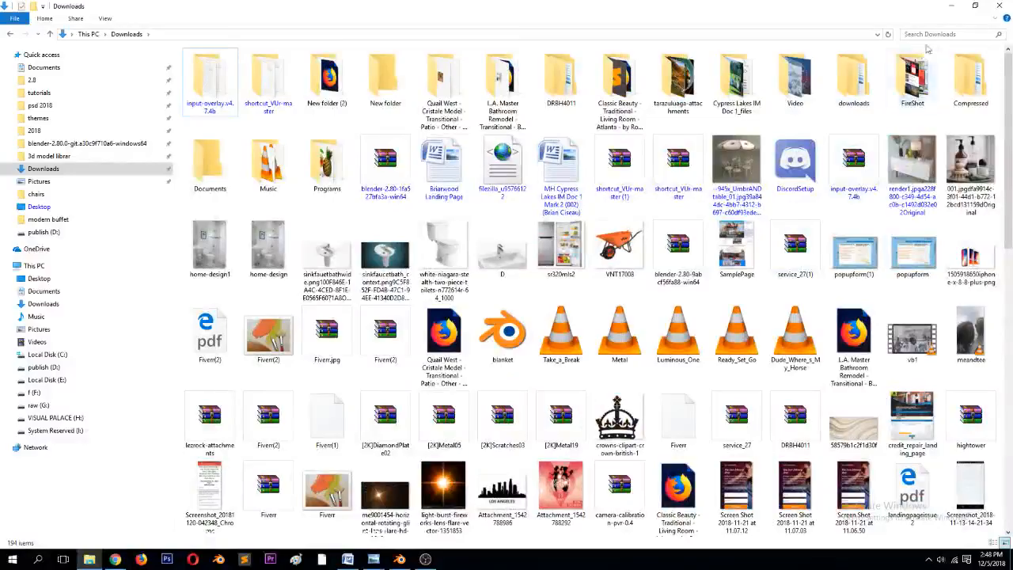
{"action": "left_click", "coordinate": [951, 5]}
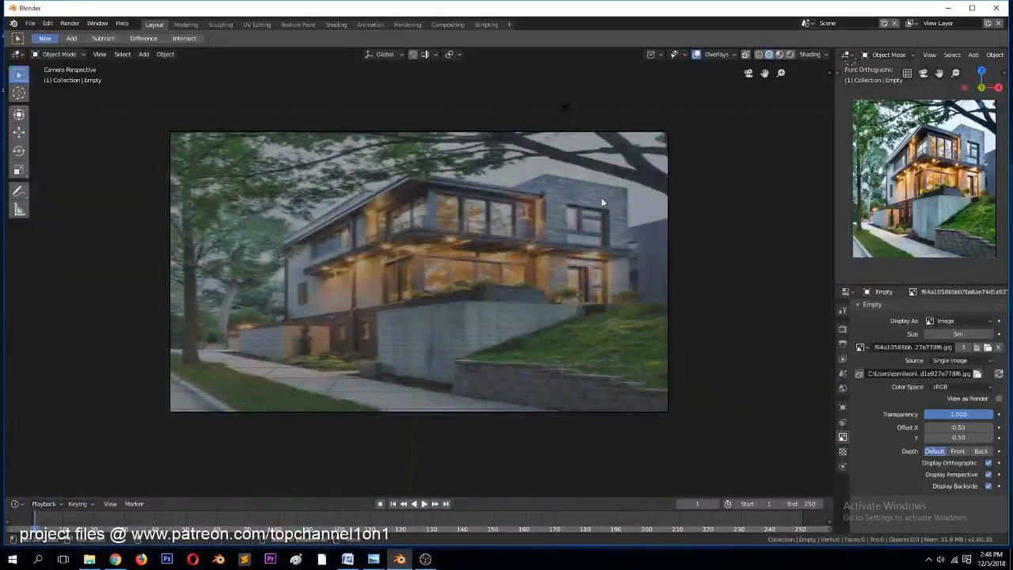
Unhide the house reference image in the scene and show its transform properties
{"action": "scroll", "coordinate": [672, 189], "scroll_direction": "down", "scroll_amount": 2}
{"action": "middle_click_drag", "start_coordinate": [672, 188], "coordinate": [653, 216]}
{"action": "scroll", "coordinate": [653, 222], "scroll_direction": "down", "scroll_amount": 3}
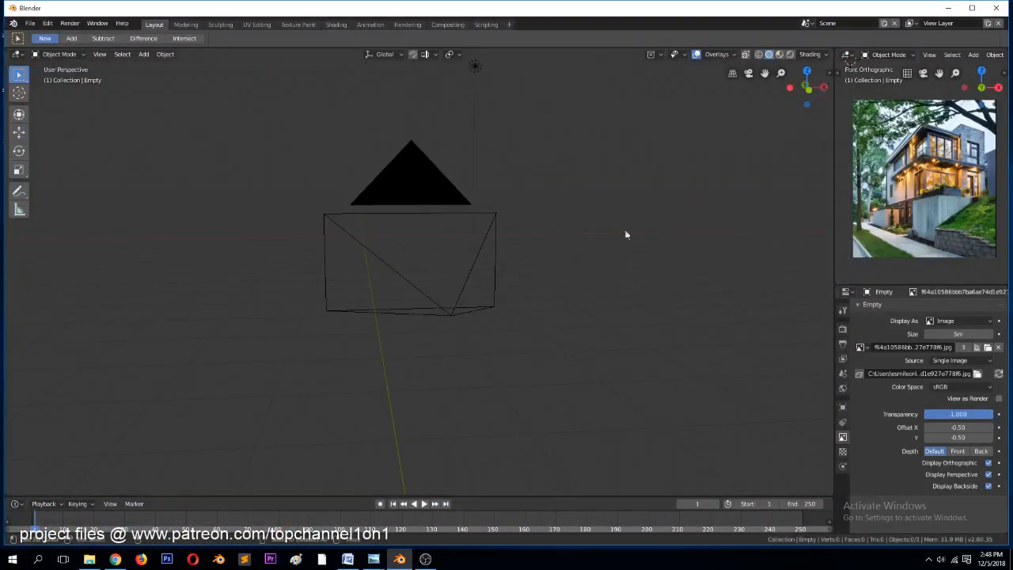
{"action": "key", "text": "alt+h"}
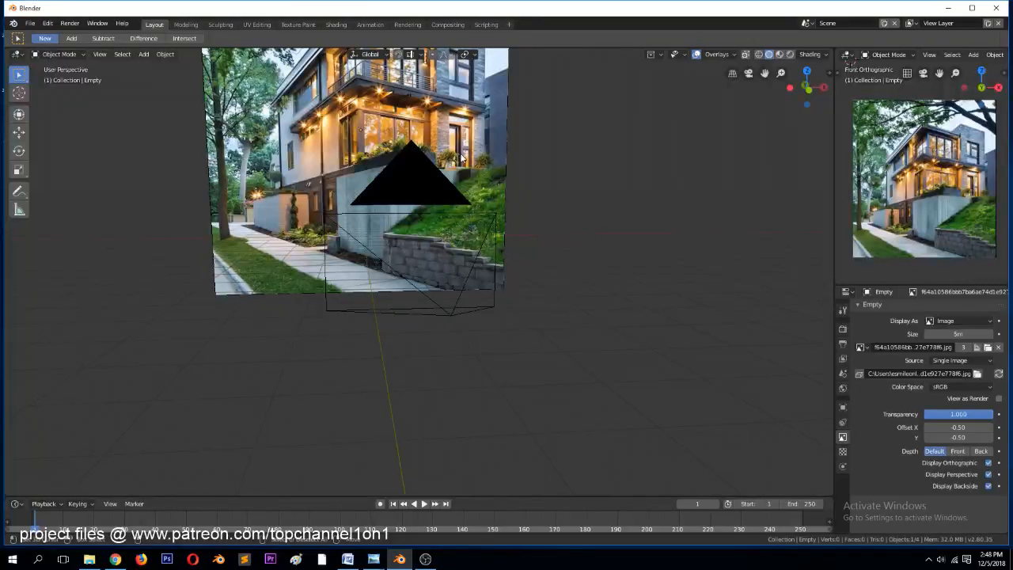
{"action": "key", "text": "n"}
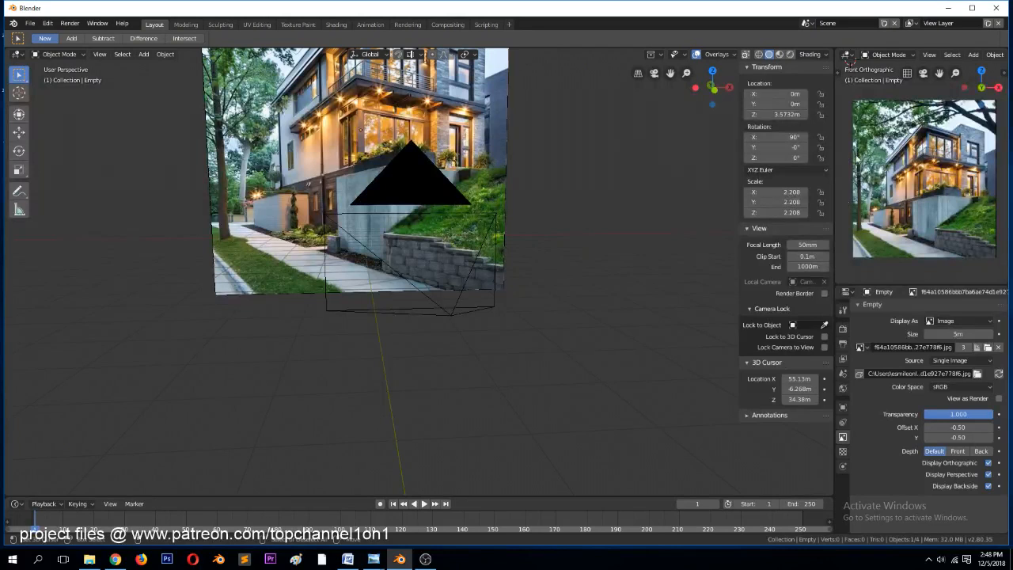
Change the small secondary viewport to a wider Image Editor and show the house image's size information
{"action": "left_click", "coordinate": [845, 55]}
{"action": "left_click", "coordinate": [538, 104]}
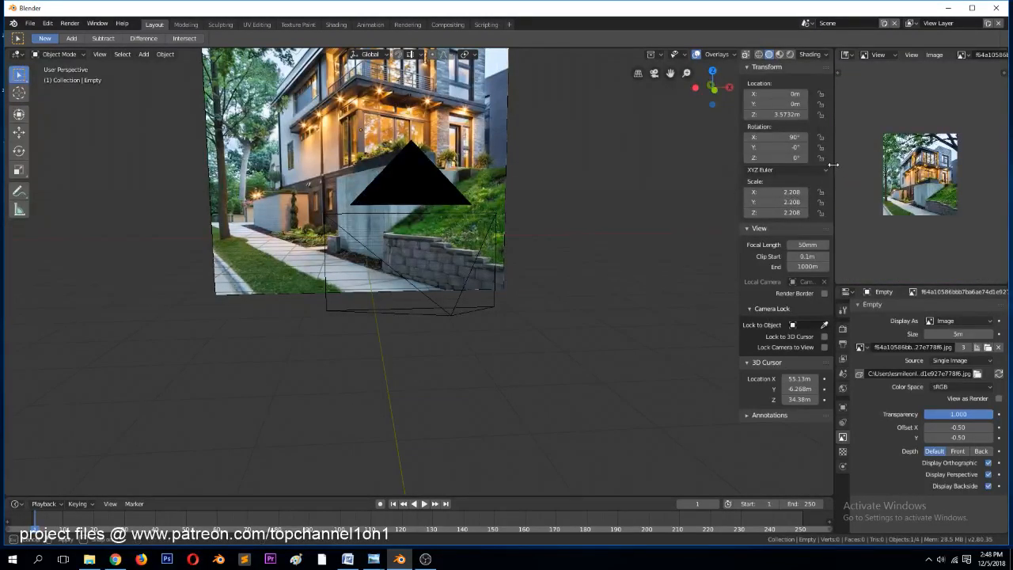
{"action": "left_click_drag", "start_coordinate": [835, 164], "coordinate": [642, 186]}
{"action": "scroll", "coordinate": [746, 188], "scroll_direction": "up", "scroll_amount": 3}
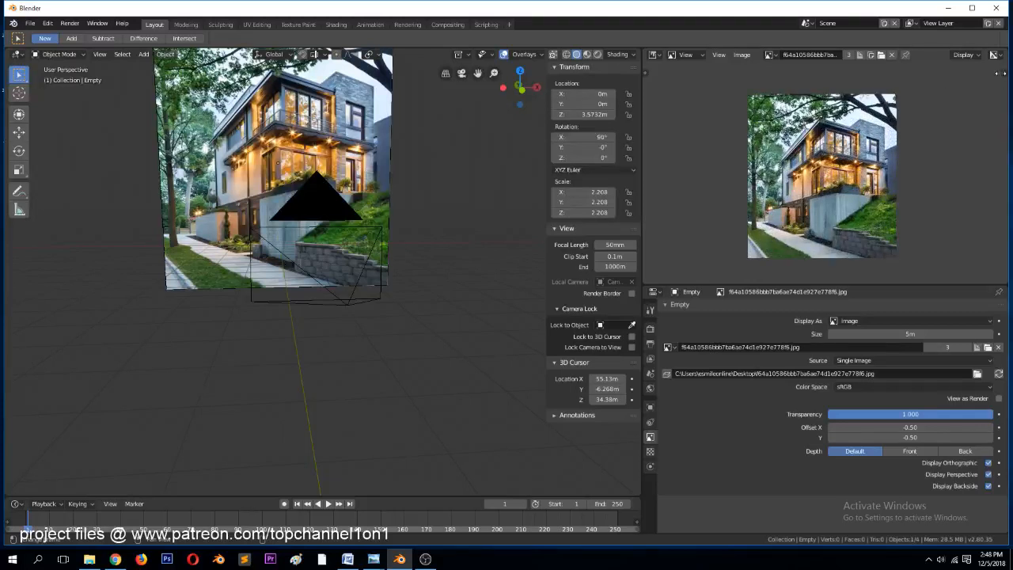
{"action": "left_click", "coordinate": [1001, 78]}
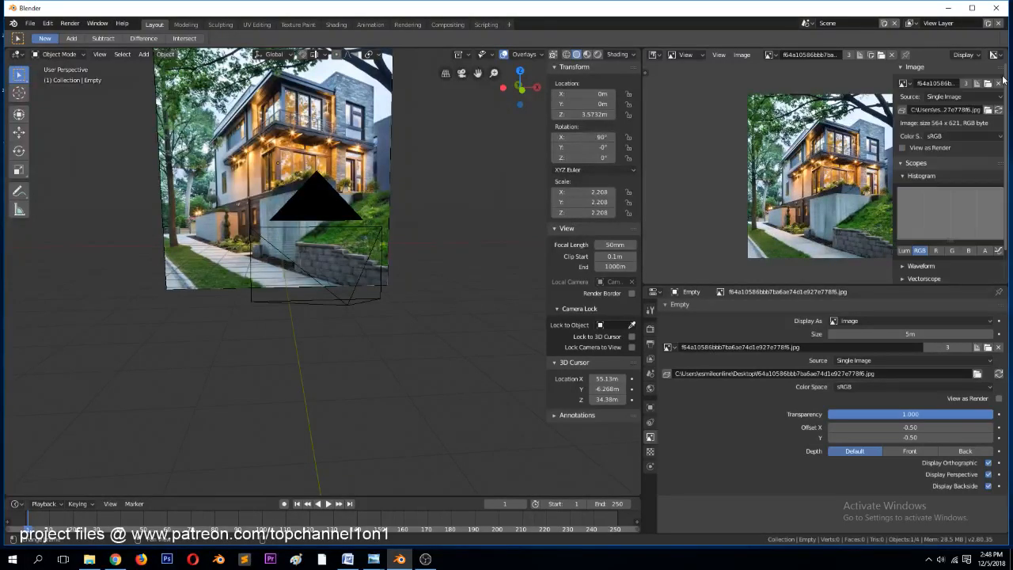
{"action": "scroll", "coordinate": [934, 185], "scroll_direction": "down", "scroll_amount": 2}
{"action": "scroll", "coordinate": [934, 194], "scroll_direction": "up", "scroll_amount": 2}
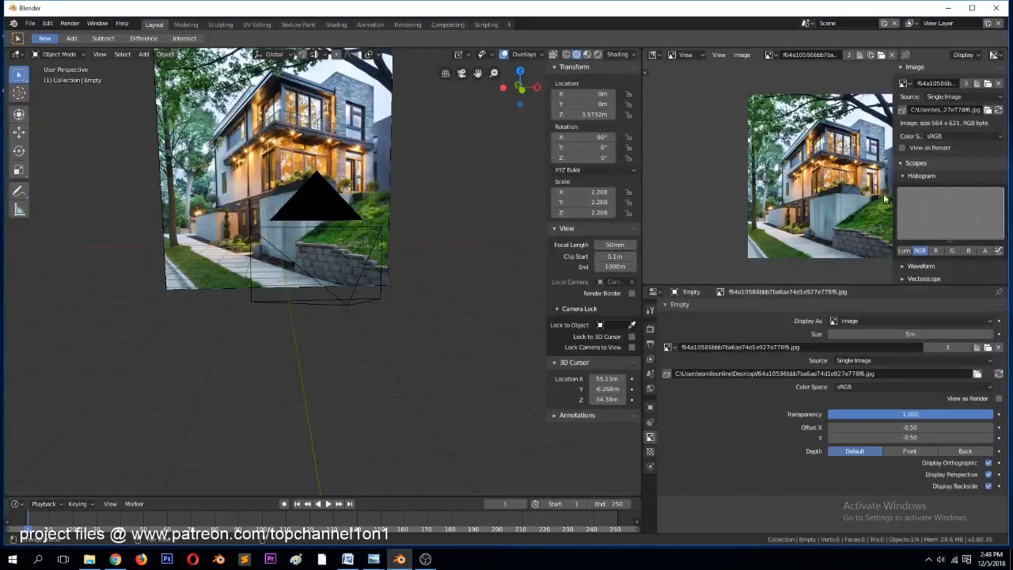
Return to the camera view and remove the house reference empty from view
{"action": "key", "text": "KP_0"}
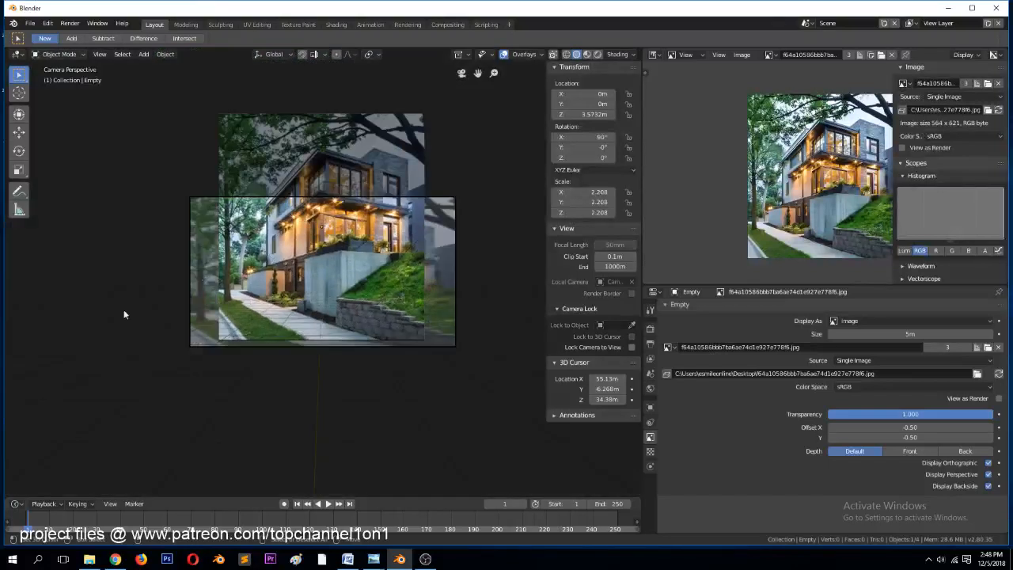
{"action": "left_click", "coordinate": [295, 195]}
{"action": "left_click", "coordinate": [310, 147]}
{"action": "key", "text": "Delete"}
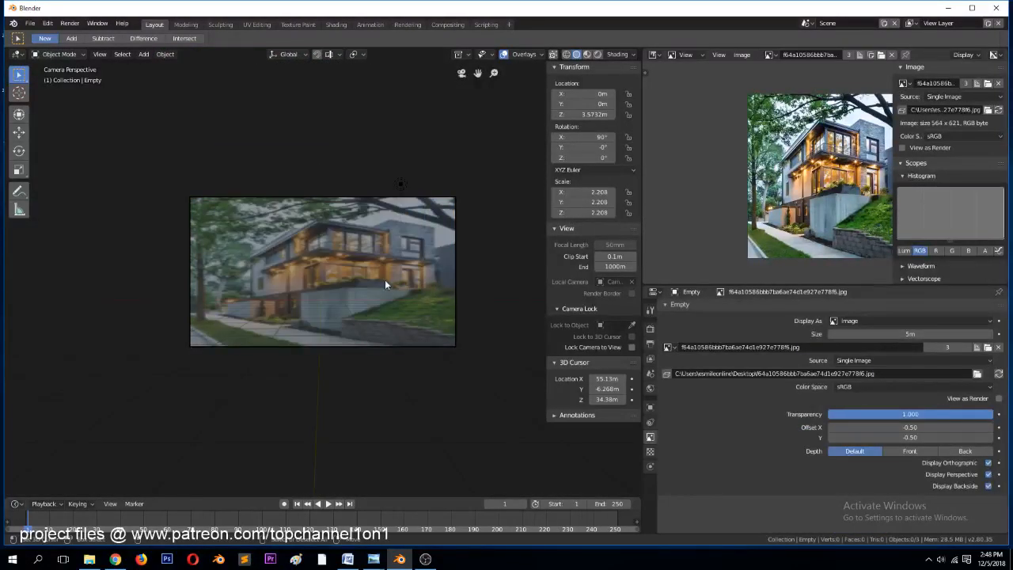
Set the render resolution to 564 by 621 px so the camera frame matches the house image
{"action": "scroll", "coordinate": [262, 266], "scroll_direction": "up", "scroll_amount": 3}
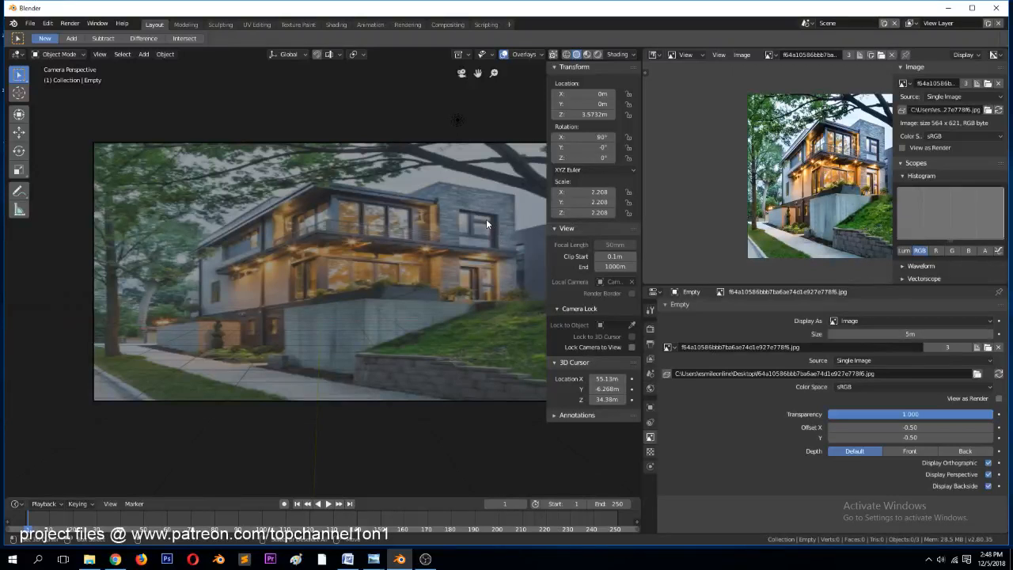
{"action": "key", "text": "n"}
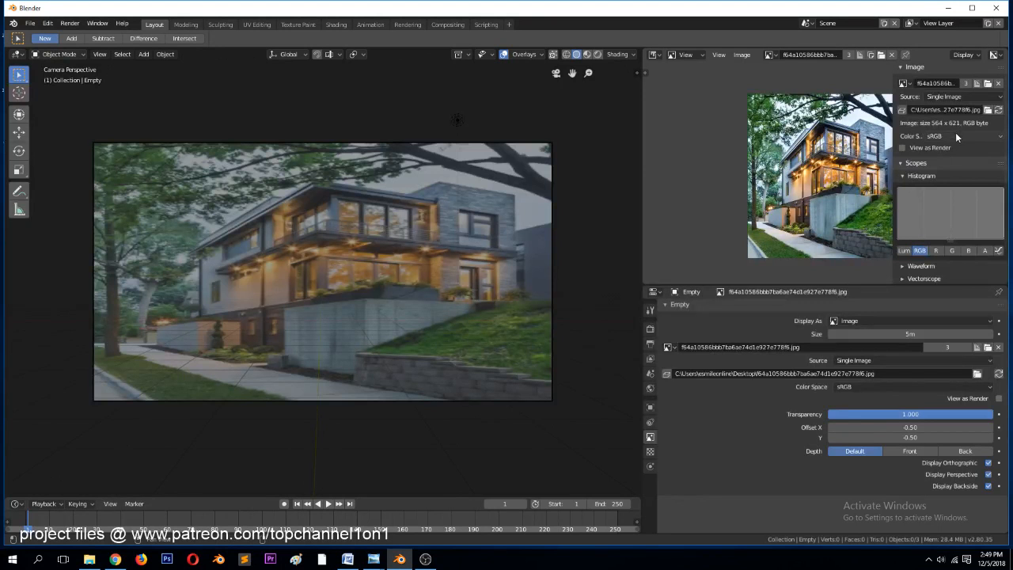
{"action": "left_click", "coordinate": [651, 329]}
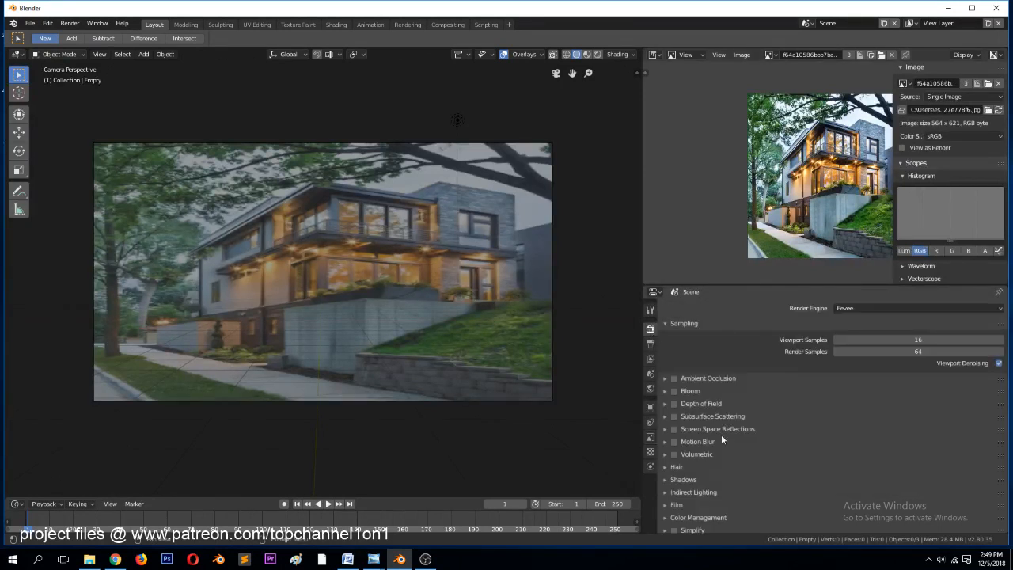
{"action": "left_click", "coordinate": [650, 343]}
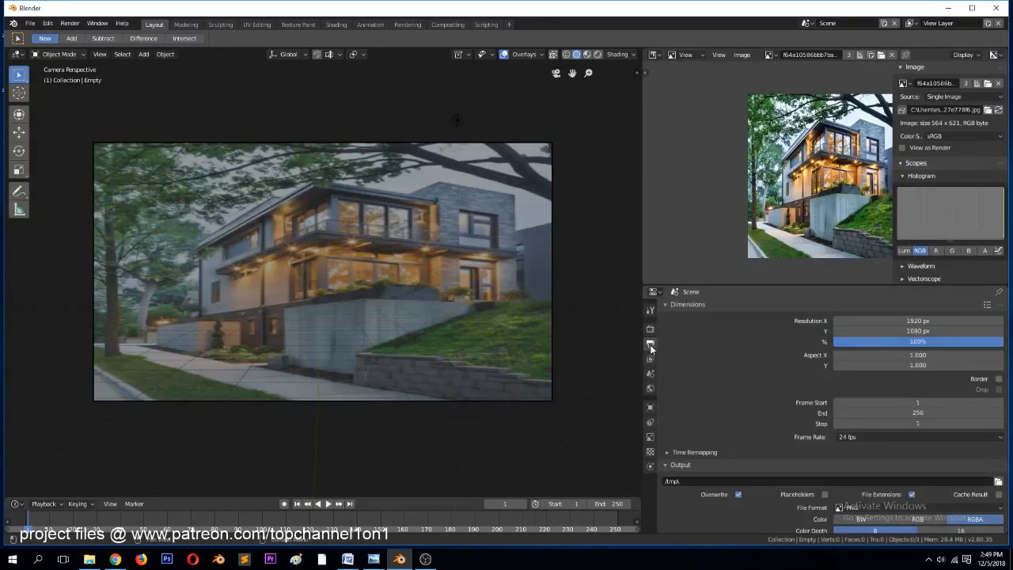
{"action": "double_click", "coordinate": [919, 320]}
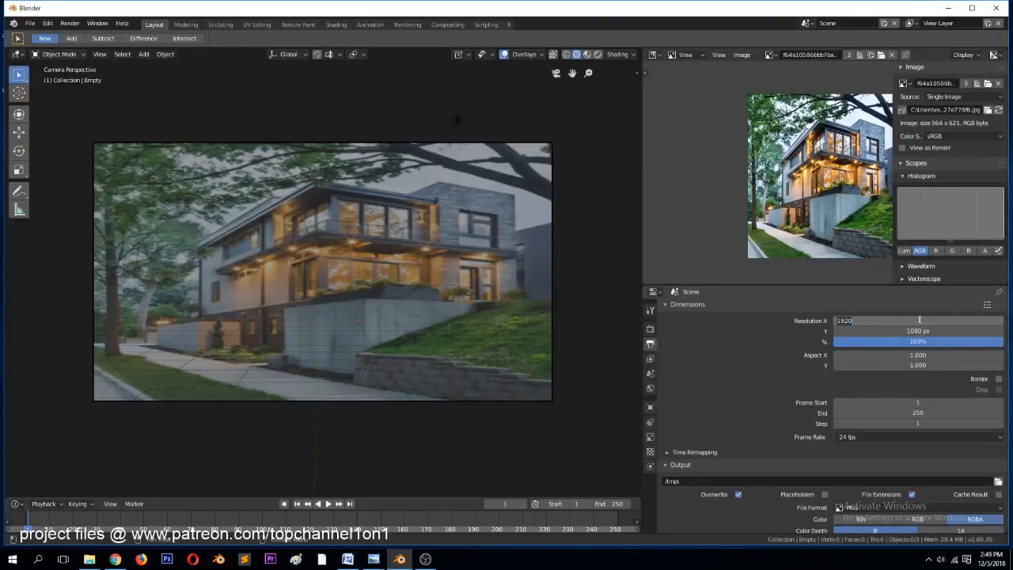
{"action": "type", "text": "564"}
{"action": "key", "text": "Return"}
{"action": "double_click", "coordinate": [918, 331]}
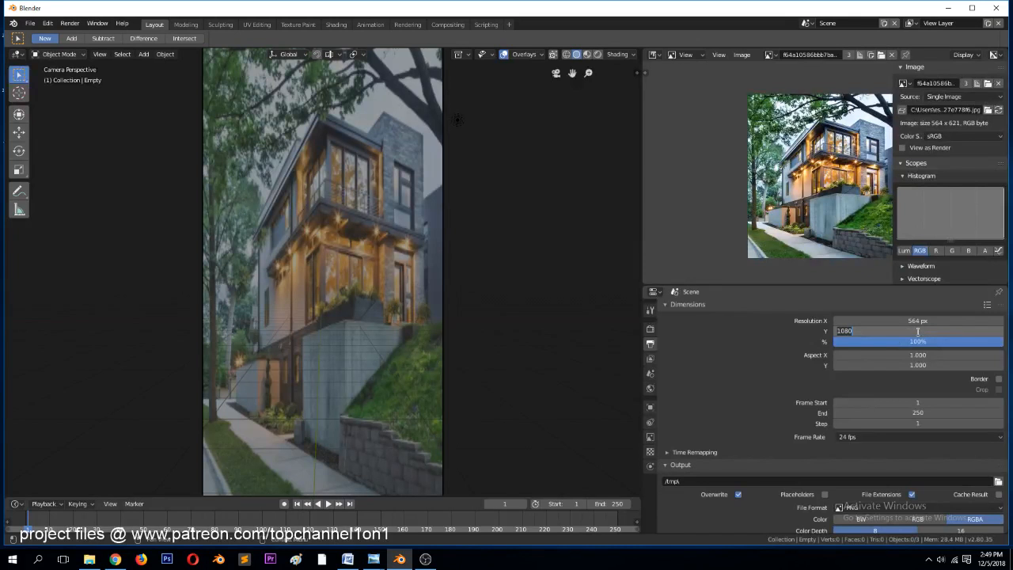
{"action": "type", "text": "621"}
{"action": "key", "text": "Return"}
{"action": "scroll", "coordinate": [481, 317], "scroll_direction": "down", "scroll_amount": 2}
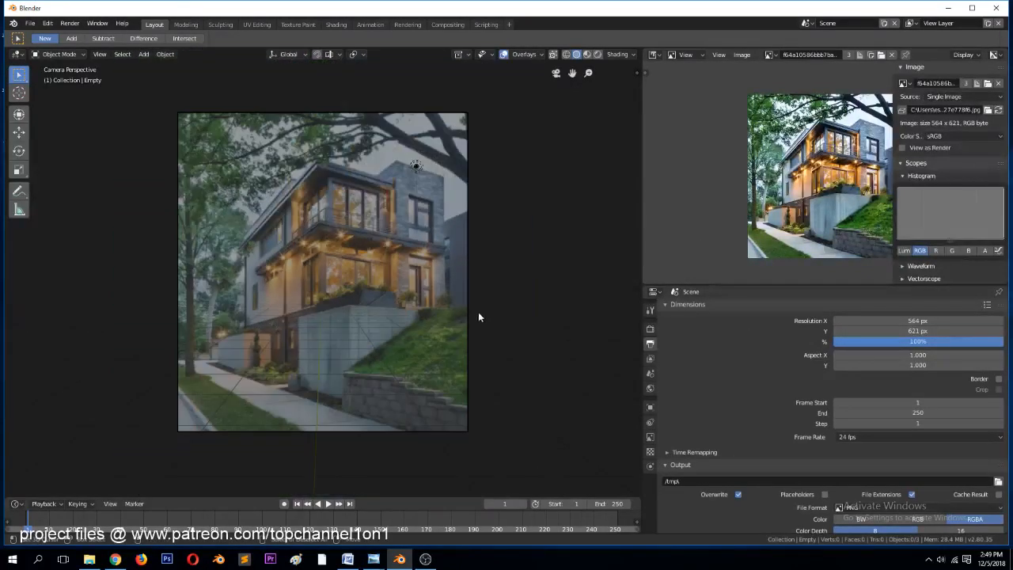
{"action": "scroll", "coordinate": [478, 312], "scroll_direction": "up", "scroll_amount": 2}
{"action": "scroll", "coordinate": [237, 231], "scroll_direction": "down", "scroll_amount": 3}
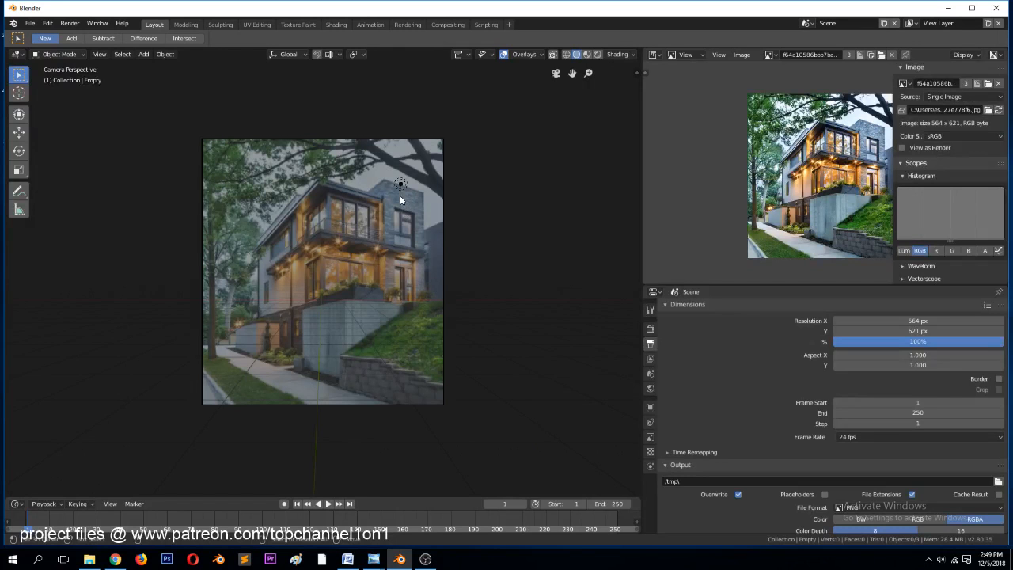
Select the camera and move it slightly upward along the Z axis
{"action": "left_click", "coordinate": [445, 208]}
{"action": "scroll", "coordinate": [429, 275], "scroll_direction": "up", "scroll_amount": 1}
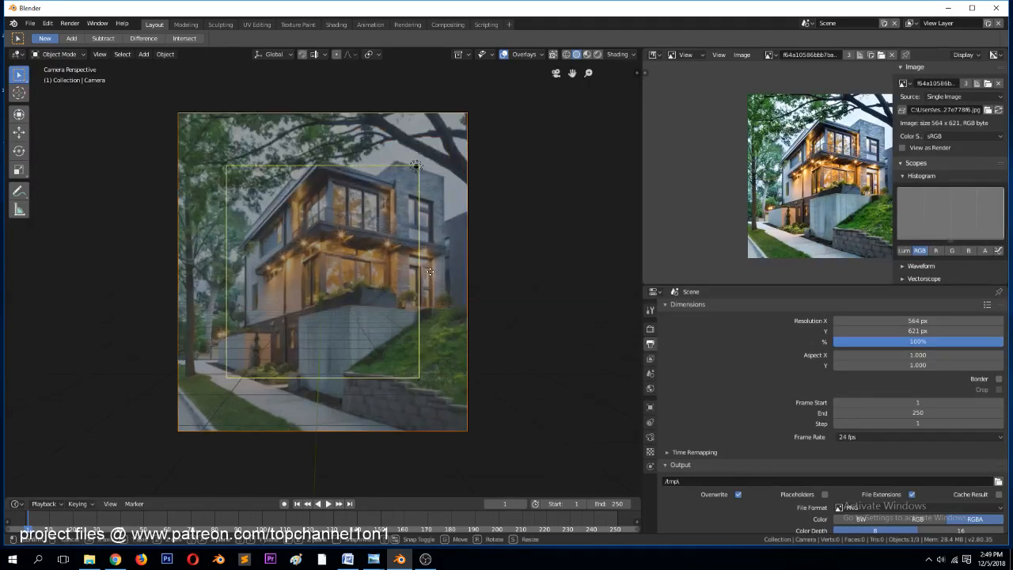
{"action": "key", "text": "g"}
{"action": "key", "text": "z"}
{"action": "left_click", "coordinate": [432, 204]}
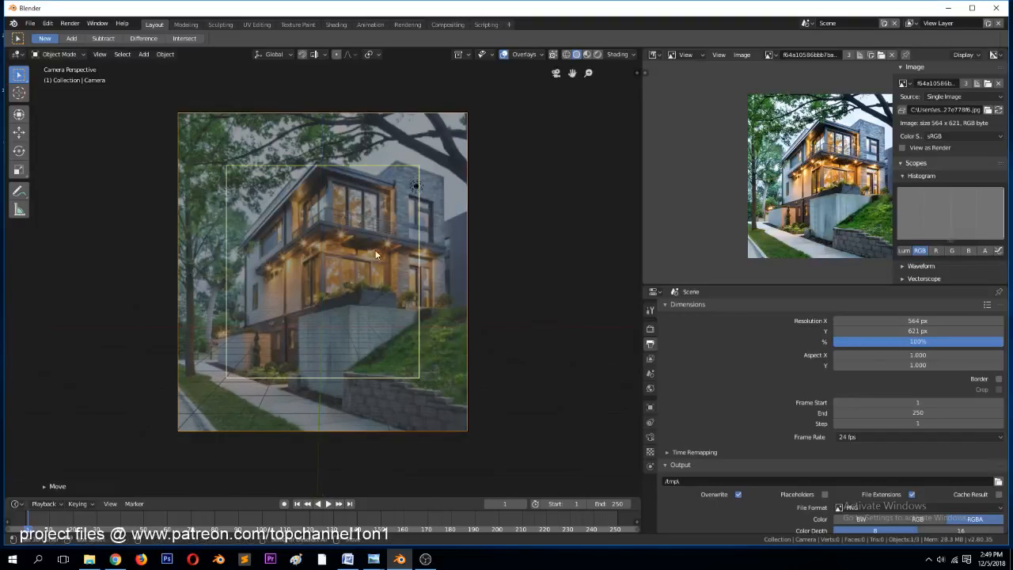
Add a plane at the lower middle of the camera view and scale it up to about the frame's width
{"action": "right_click", "coordinate": [321, 329], "text": "shift"}
{"action": "key", "text": "shift+a"}
{"action": "left_click", "coordinate": [350, 328]}
{"action": "key", "text": "s"}
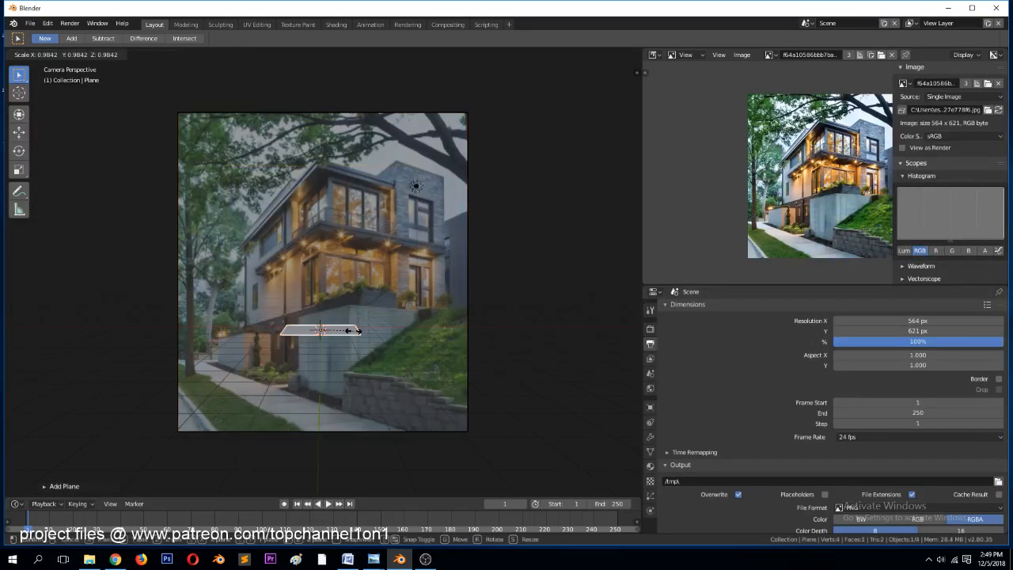
{"action": "left_click", "coordinate": [447, 406]}
Clear the plane's location to the world origin and display the main viewport in wireframe
{"action": "key", "text": "alt+g"}
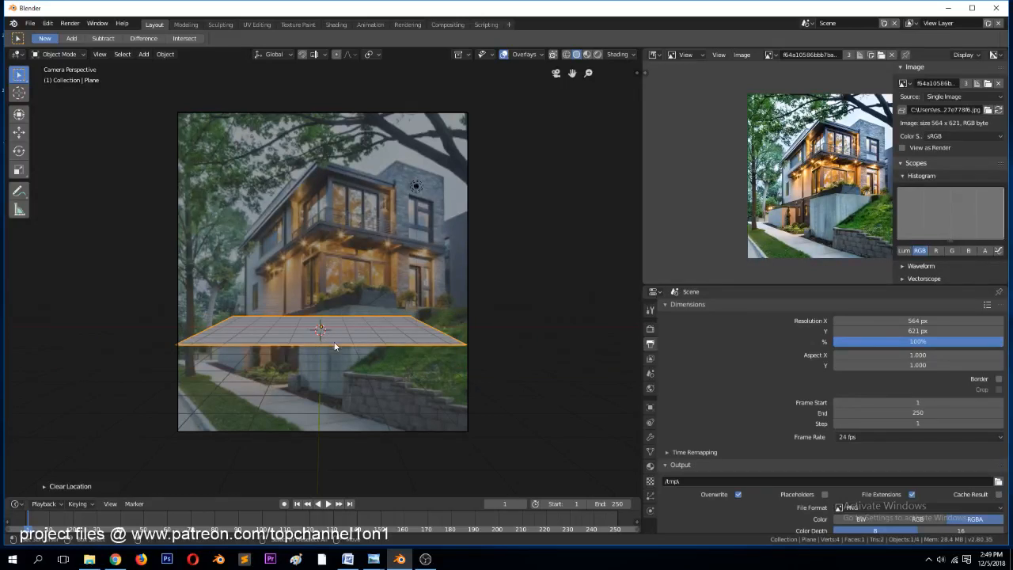
{"action": "key", "text": "z"}
{"action": "left_click", "coordinate": [269, 348]}
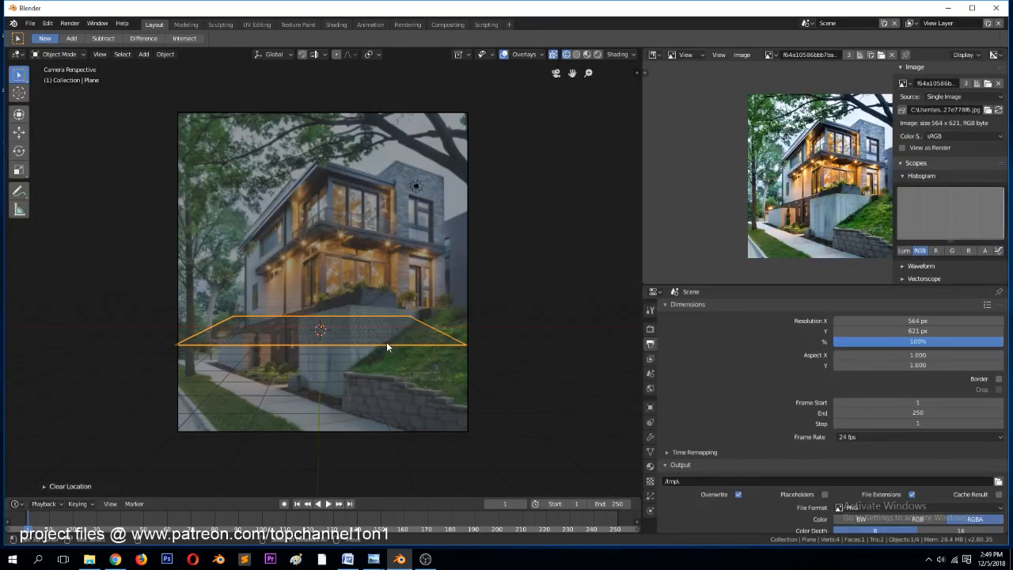
Snap the 3D cursor to the selected plane and return to the camera view
{"action": "middle_click_drag", "start_coordinate": [436, 230], "coordinate": [356, 307]}
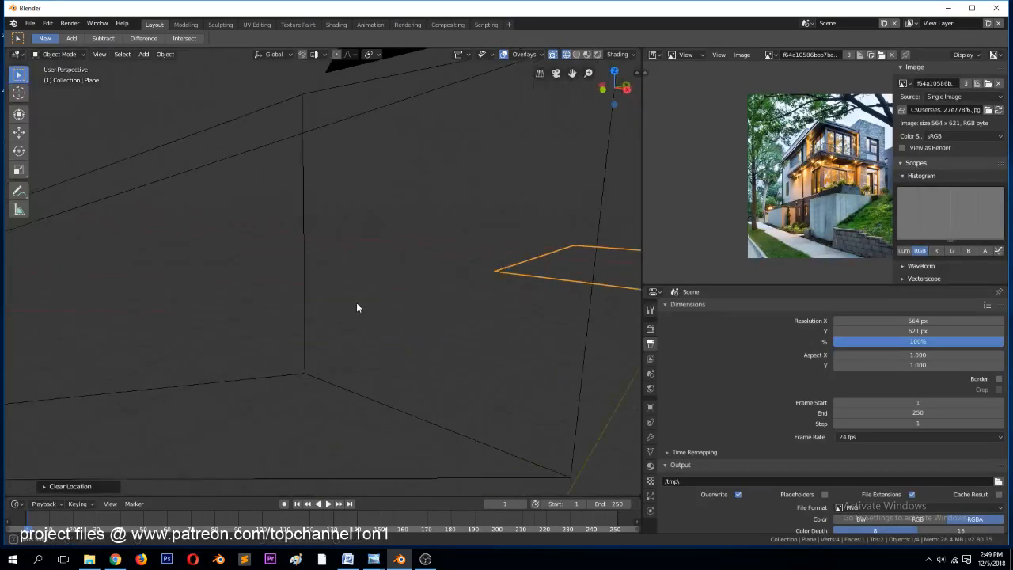
{"action": "scroll", "coordinate": [360, 309], "scroll_direction": "down", "scroll_amount": 5}
{"action": "key", "text": "shift+s"}
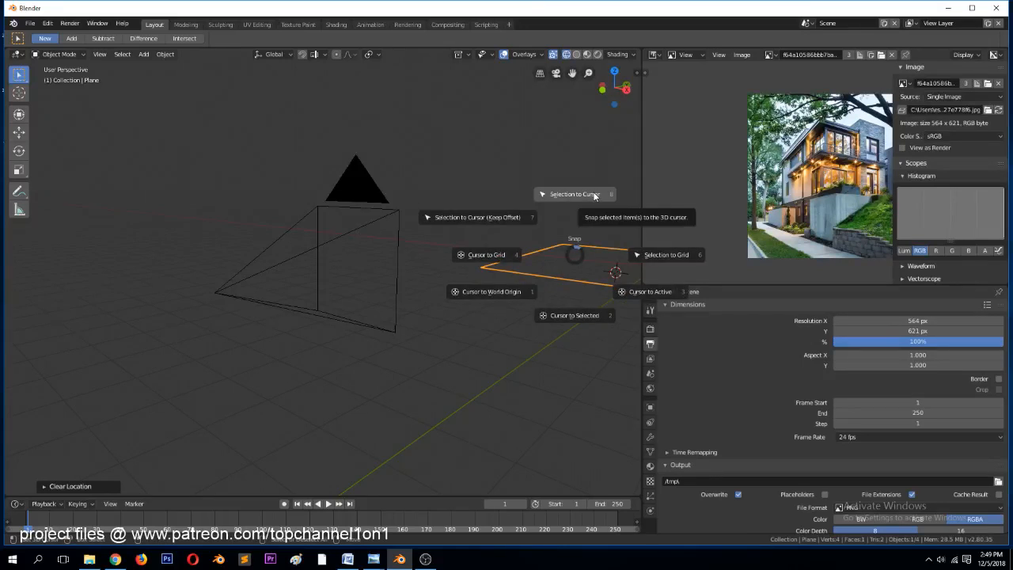
{"action": "left_click", "coordinate": [572, 316]}
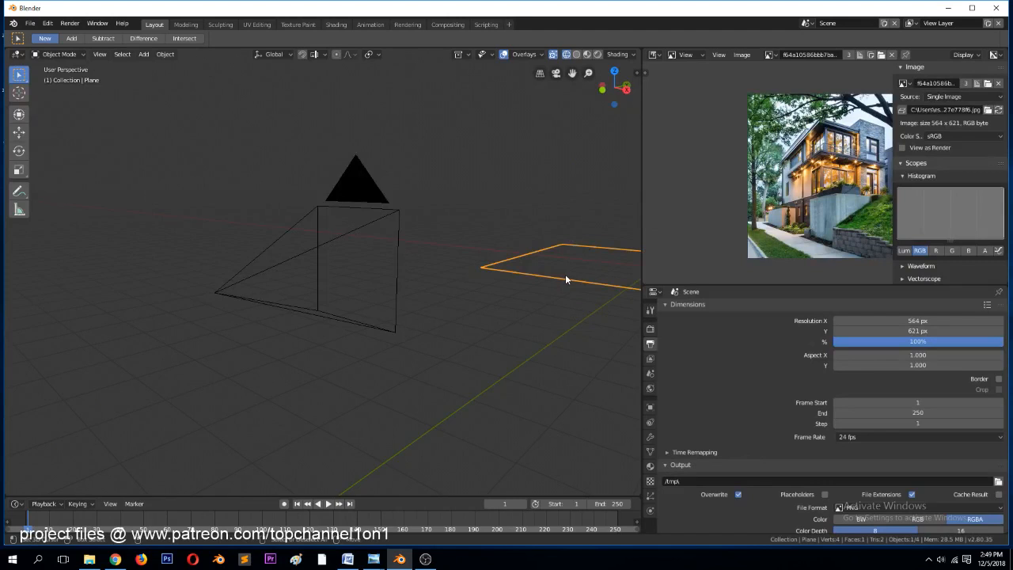
{"action": "scroll", "coordinate": [565, 281], "scroll_direction": "down", "scroll_amount": 3}
{"action": "key", "text": "KP_0"}
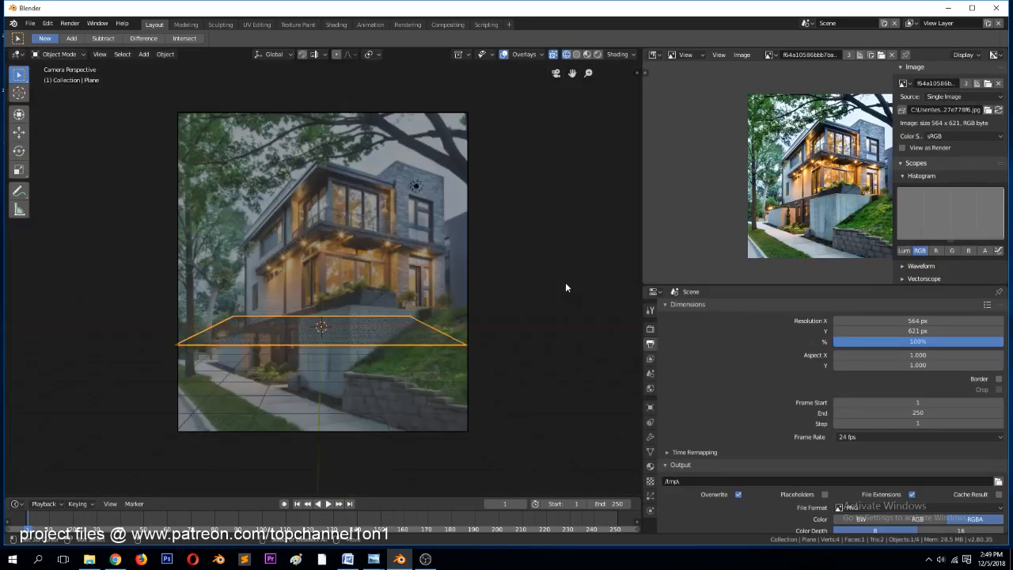
Select the camera and set the transform pivot point to the 3D Cursor
{"action": "left_click", "coordinate": [466, 209]}
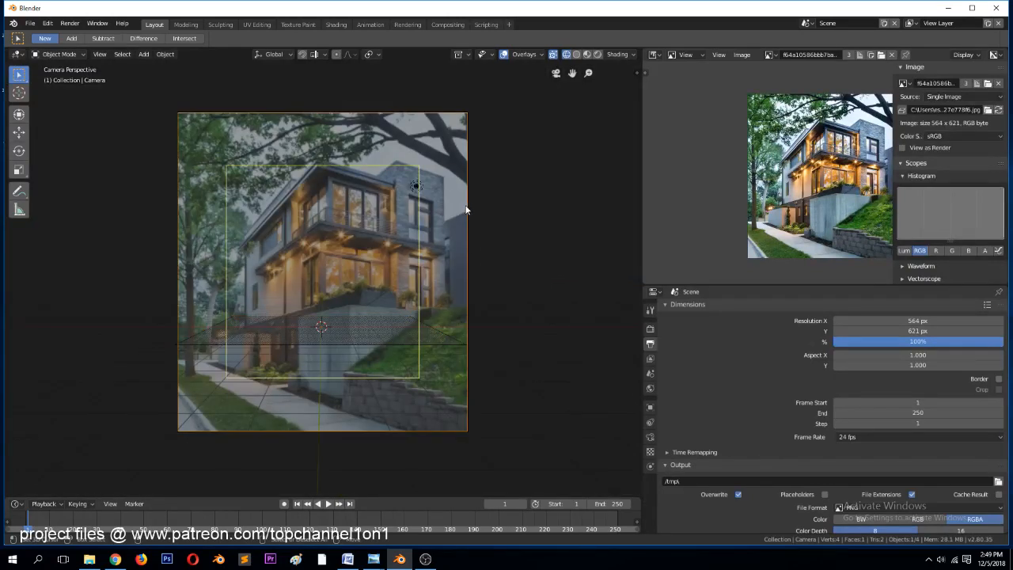
{"action": "key", "text": "period"}
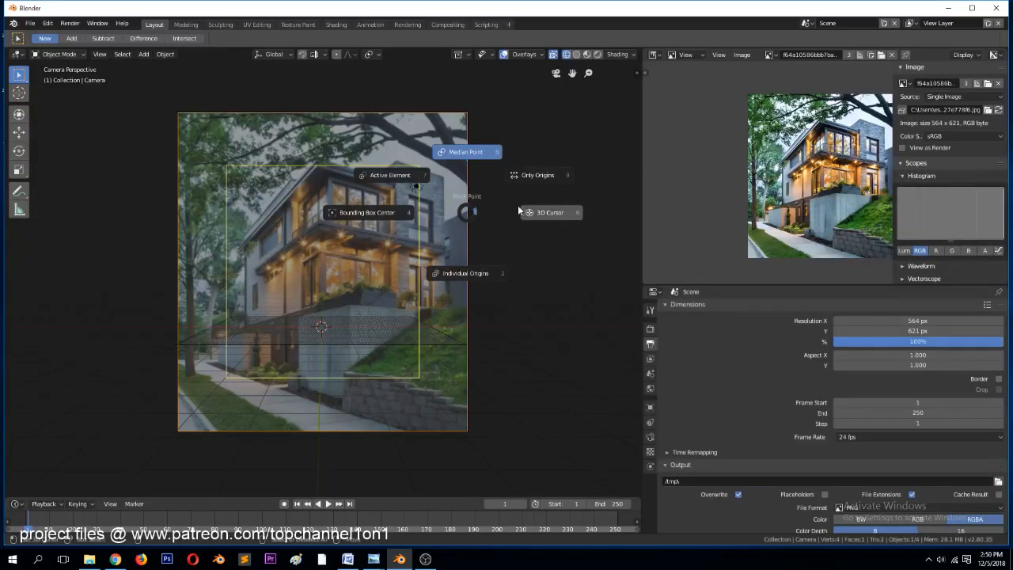
{"action": "left_click", "coordinate": [550, 212]}
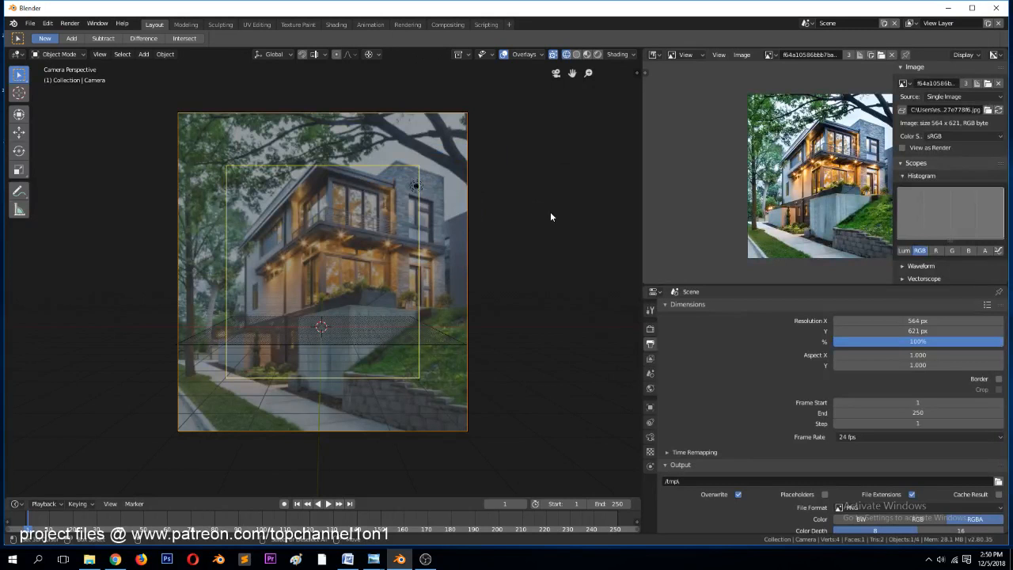
{"action": "key", "text": "r"}
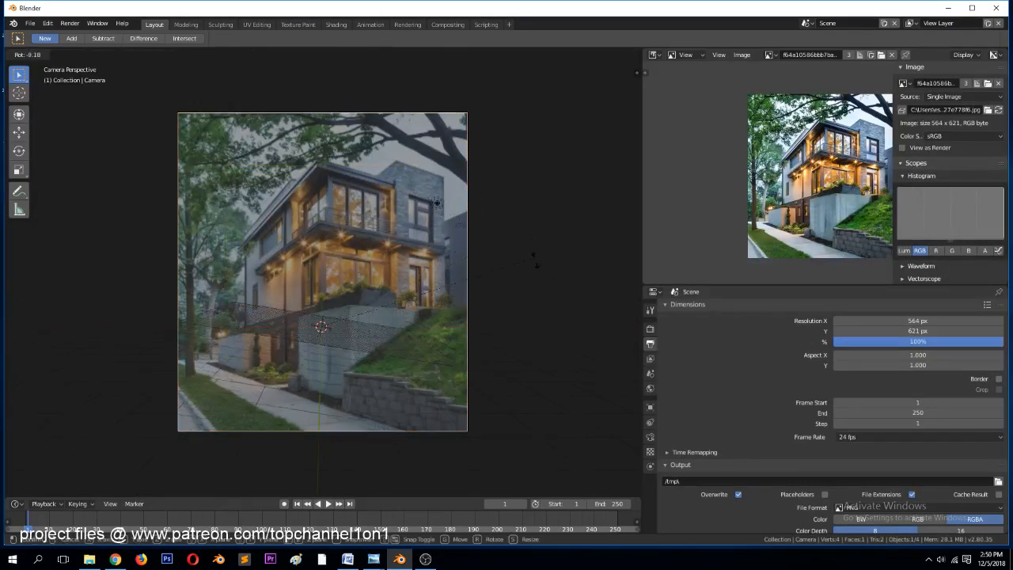
{"action": "right_click", "coordinate": [486, 316]}
Rotate the camera around the global Z axis and about 4° around global X to angle the ground plane
{"action": "key", "text": "r"}
{"action": "key", "text": "z"}
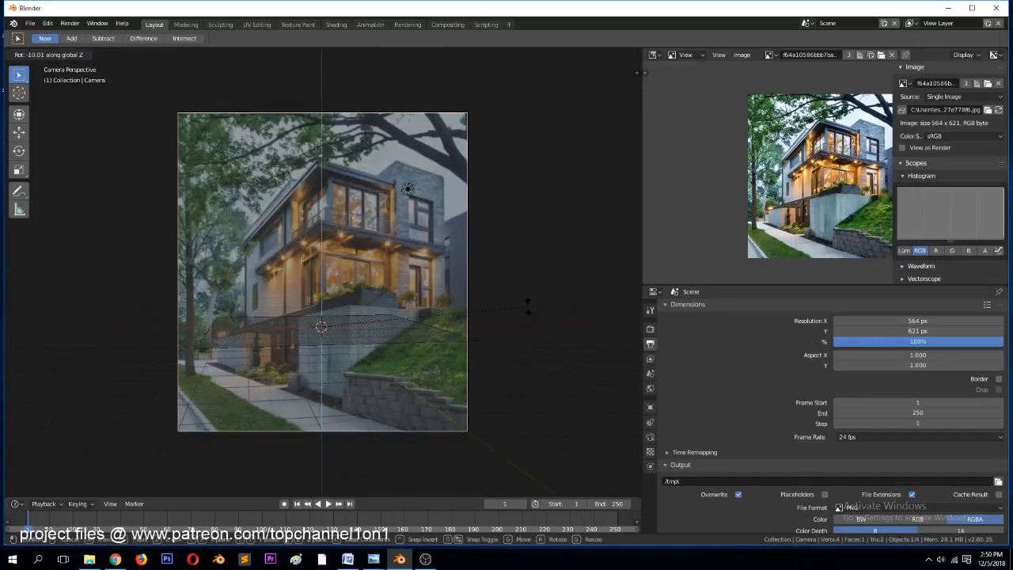
{"action": "left_click", "coordinate": [540, 255]}
{"action": "key", "text": "r"}
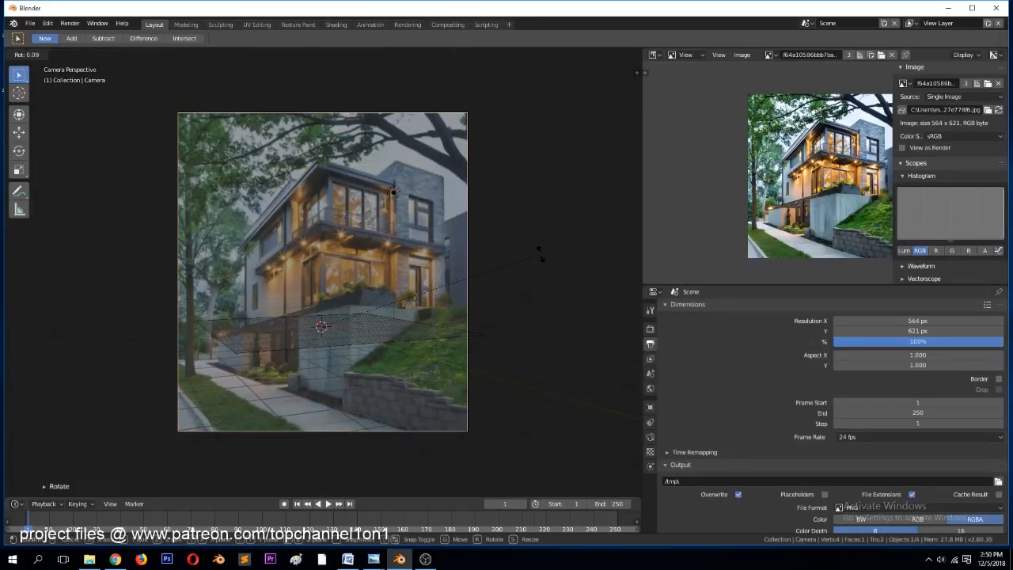
{"action": "key", "text": "x"}
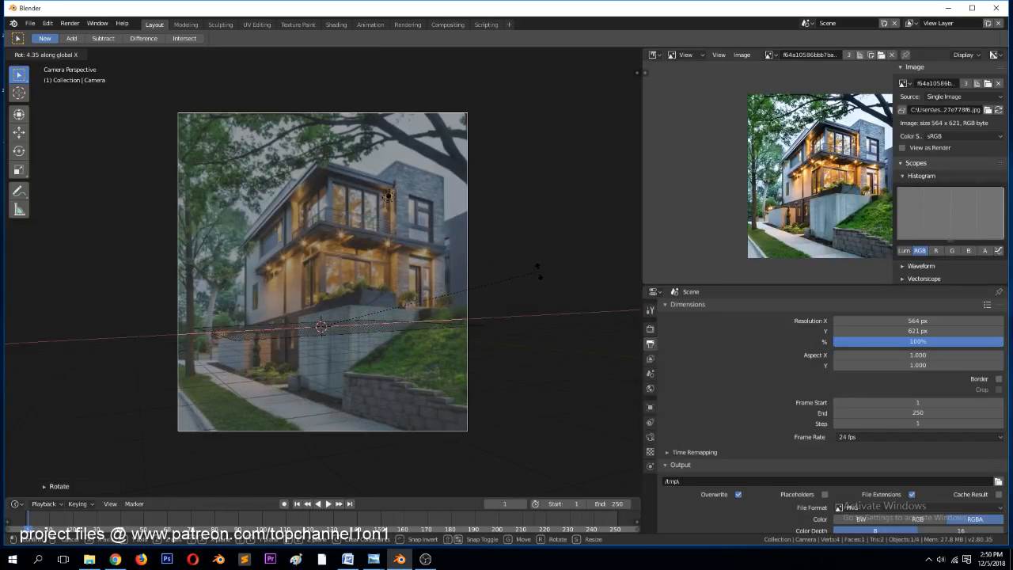
{"action": "left_click", "coordinate": [539, 268]}
Raise the camera so the plane lies over the sidewalk, and fine-tune its rotation around global Z and by about 1.6° around X
{"action": "key", "text": "g"}
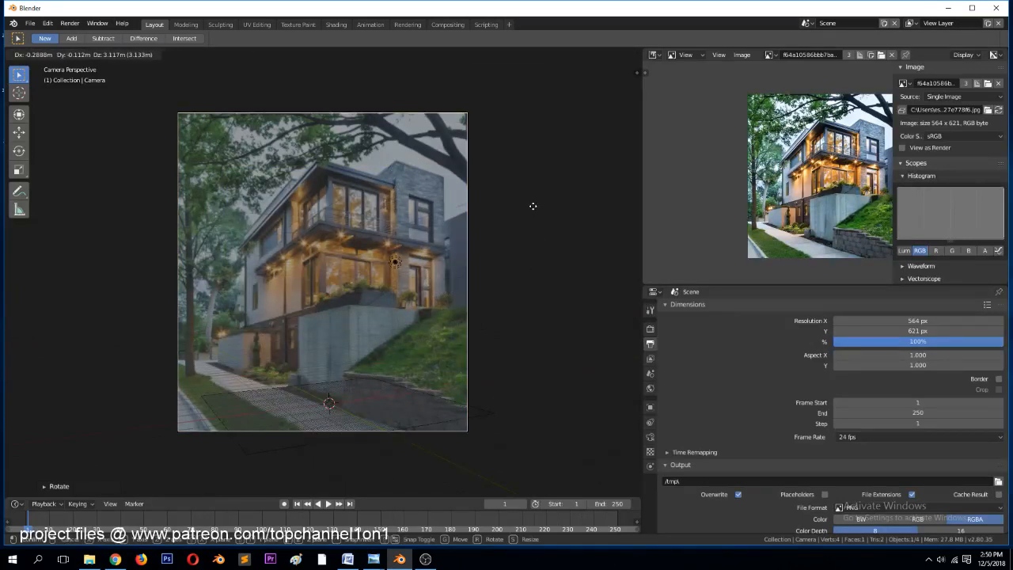
{"action": "left_click", "coordinate": [543, 208]}
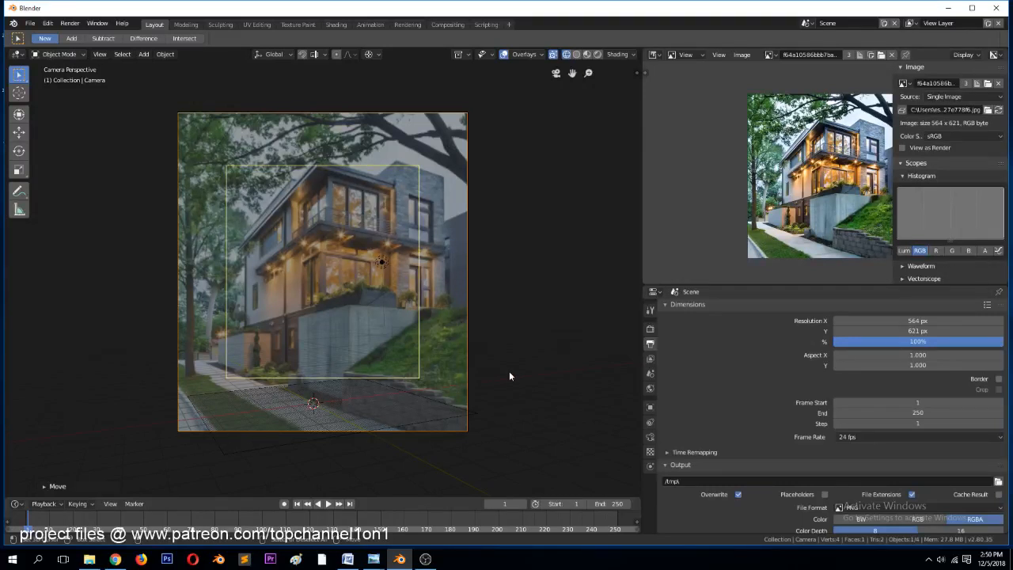
{"action": "key", "text": "r"}
{"action": "key", "text": "z"}
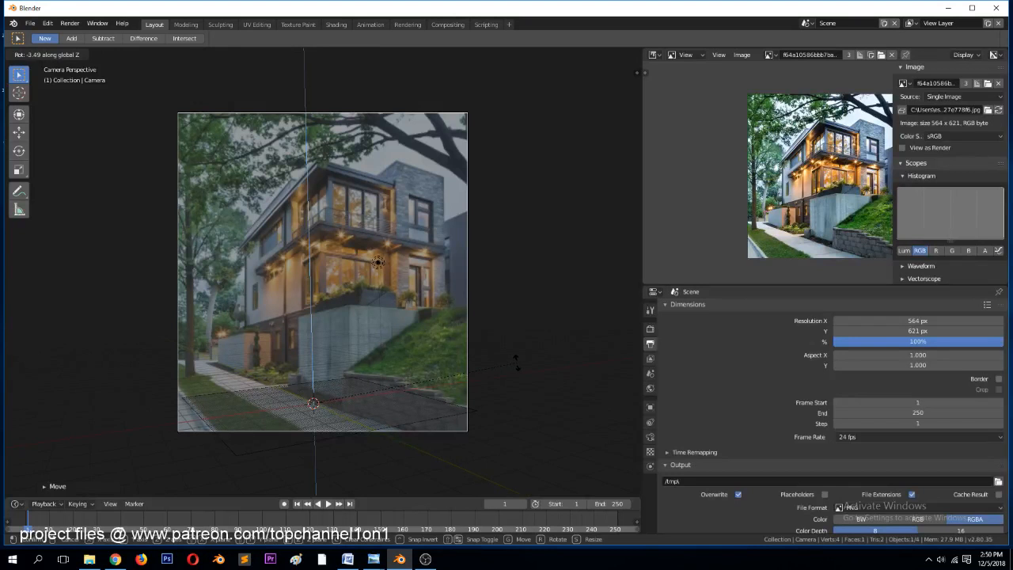
{"action": "left_click", "coordinate": [545, 353]}
{"action": "key", "text": "r"}
{"action": "key", "text": "x"}
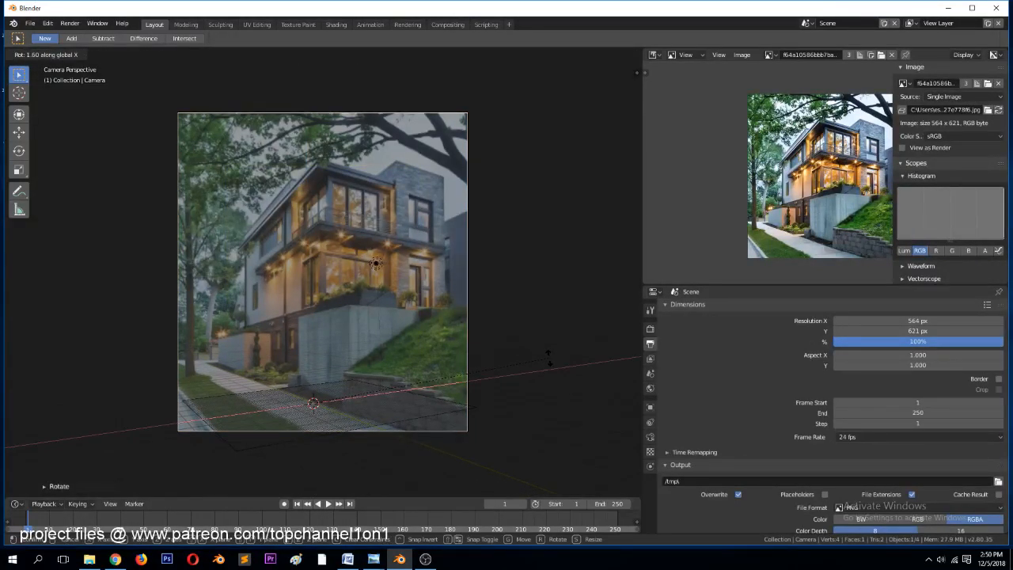
{"action": "left_click", "coordinate": [549, 358]}
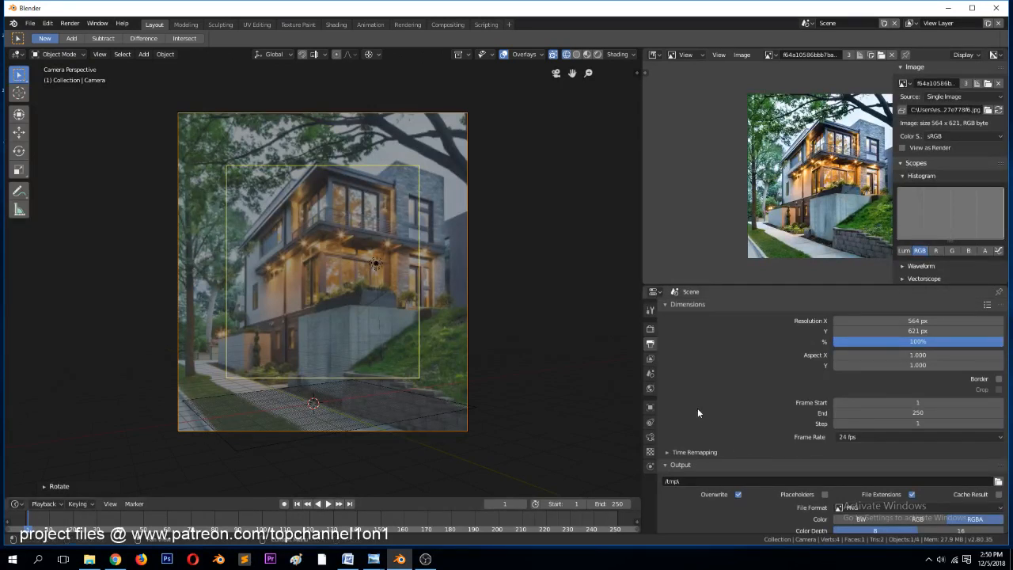
Show the camera's lens settings and set the focal length to 40 mm
{"action": "left_click", "coordinate": [651, 436]}
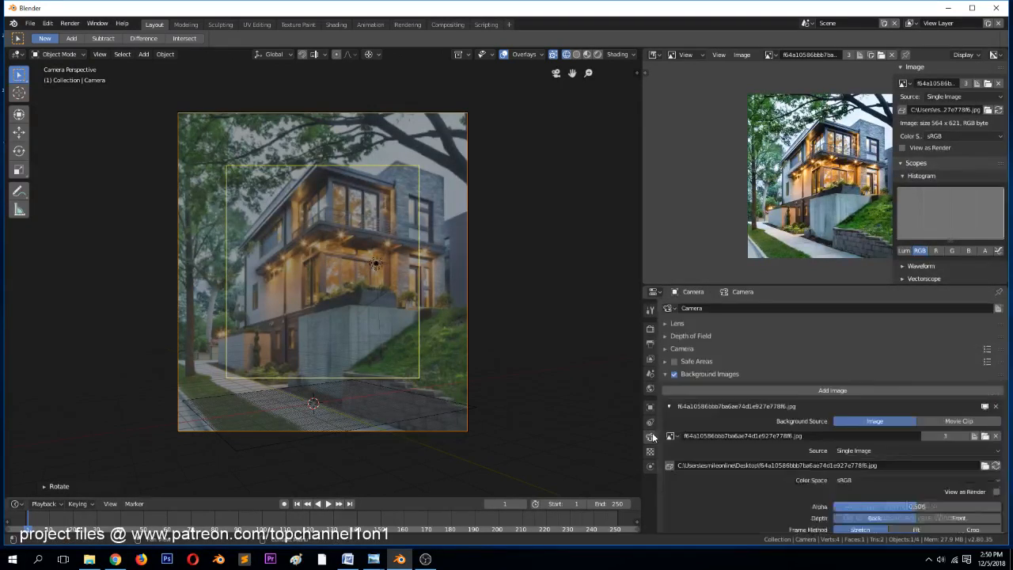
{"action": "left_click", "coordinate": [689, 375]}
{"action": "left_click", "coordinate": [702, 350]}
{"action": "left_click", "coordinate": [704, 350]}
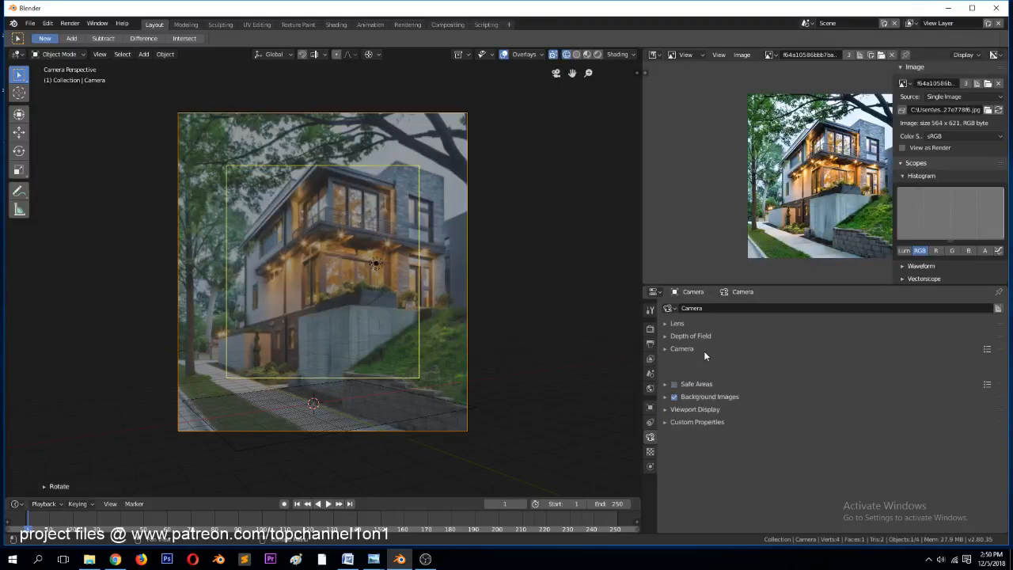
{"action": "left_click", "coordinate": [703, 324]}
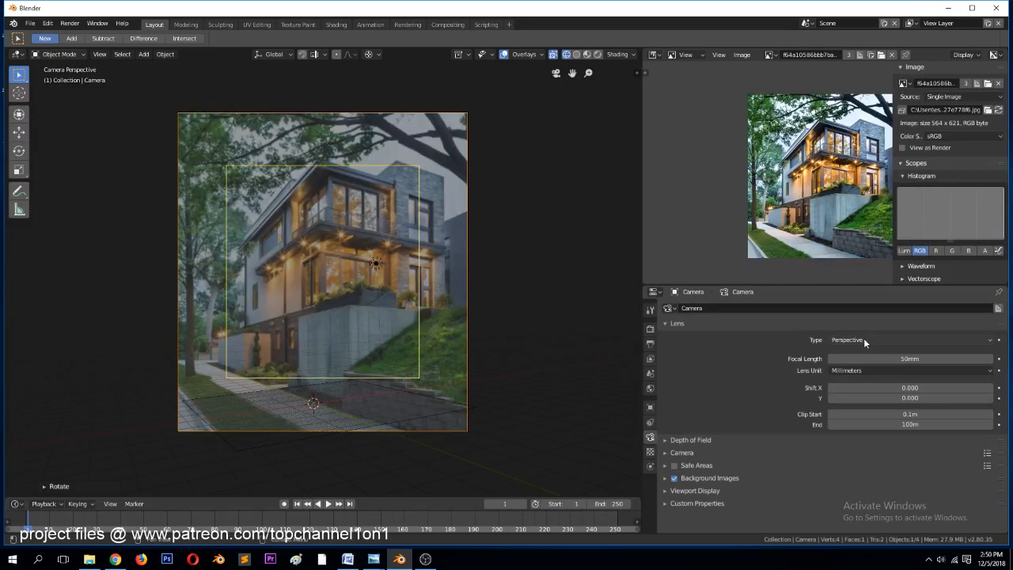
{"action": "left_click", "coordinate": [903, 359]}
{"action": "left_click", "coordinate": [924, 338]}
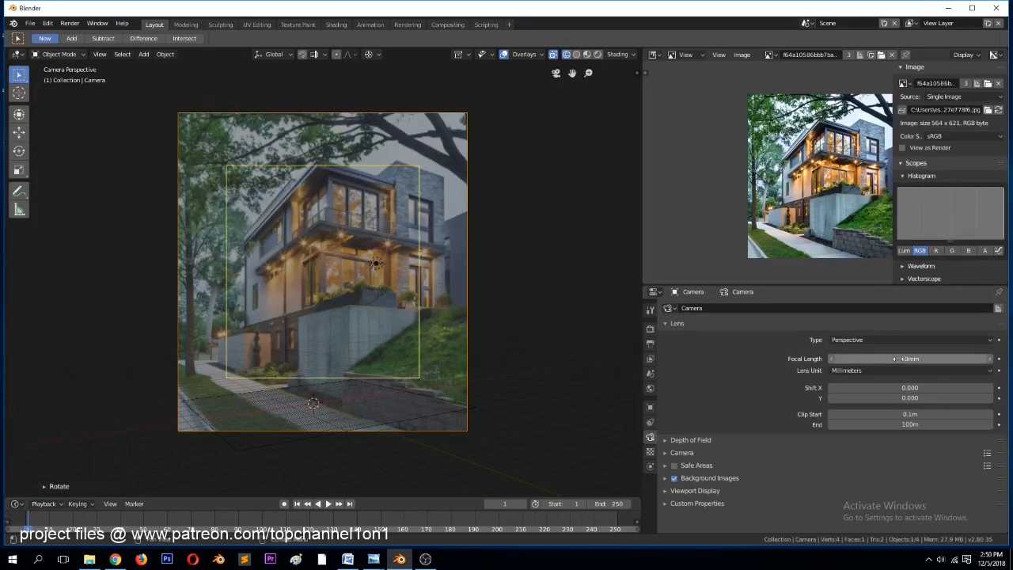
{"action": "mouse_move", "coordinate": [907, 361]}
{"action": "left_mouse_down"}
{"action": "mouse_move", "coordinate": [882, 360]}
{"action": "mouse_move", "coordinate": [912, 360]}
{"action": "left_mouse_up"}
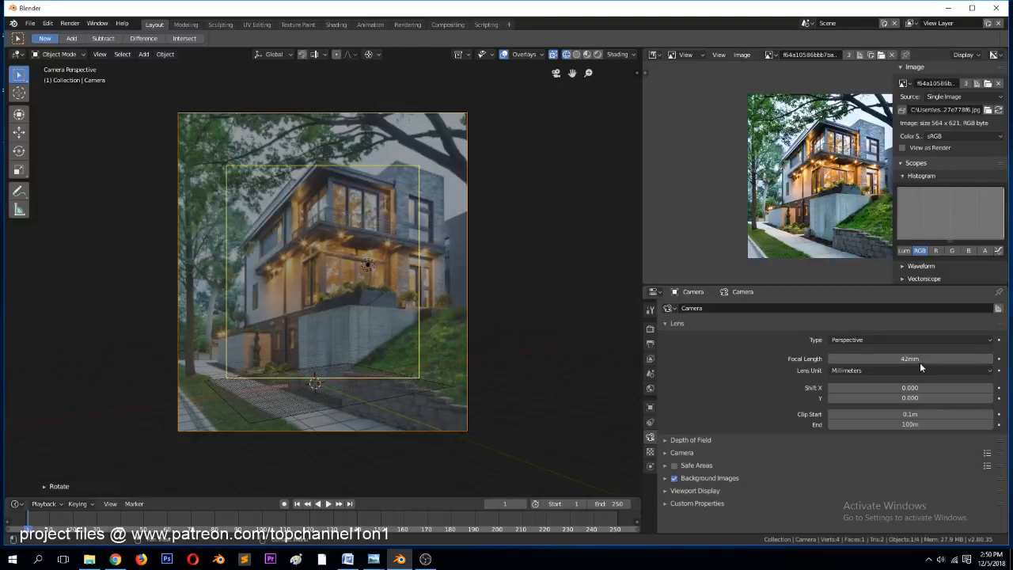
{"action": "left_click", "coordinate": [919, 362]}
{"action": "type", "text": "40"}
{"action": "key", "text": "Return"}
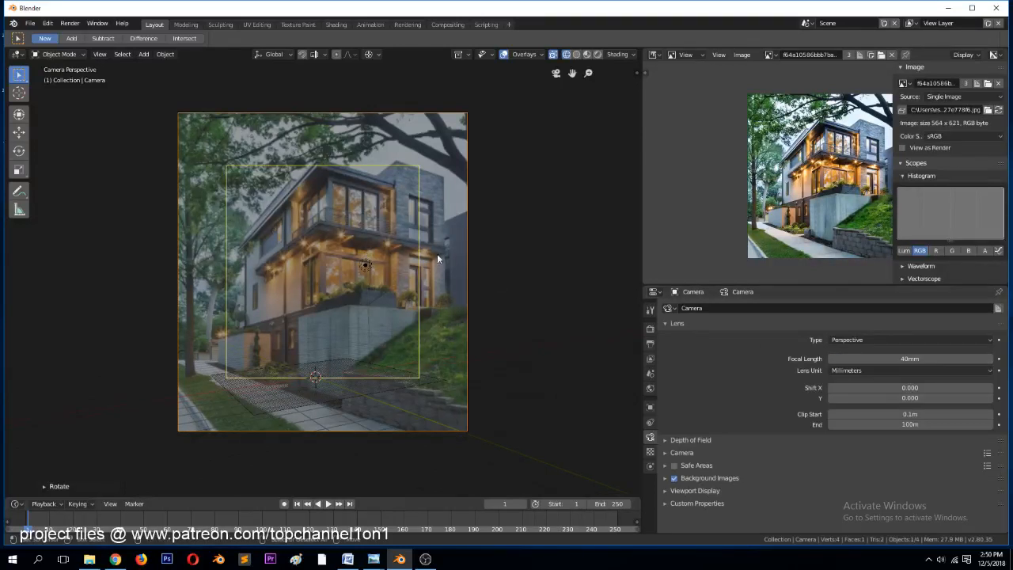
Move the camera so the plane sits back on the sidewalk, and rotate it slightly around global Z
{"action": "key", "text": "g"}
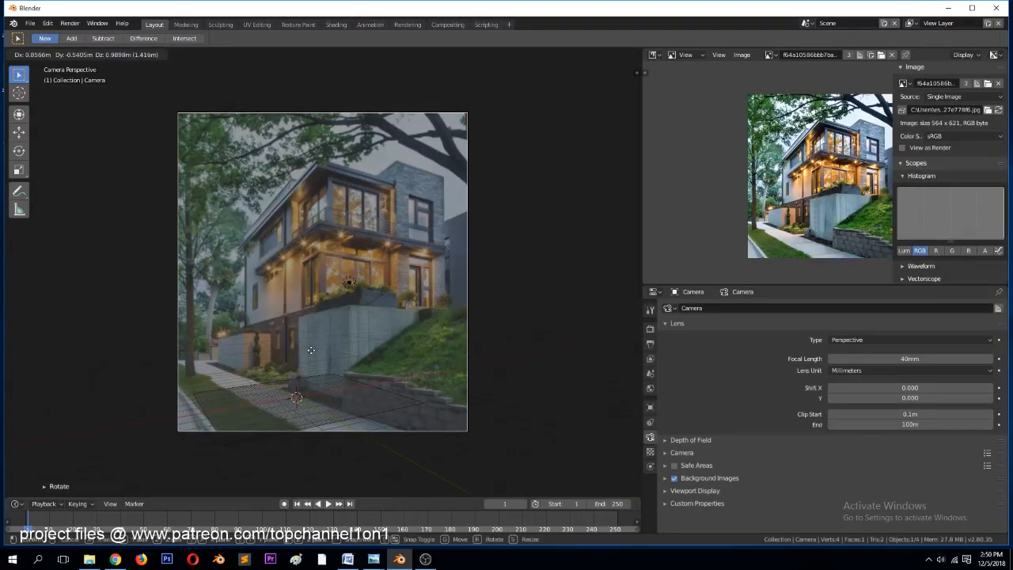
{"action": "left_click", "coordinate": [356, 349]}
{"action": "key", "text": "r"}
{"action": "key", "text": "z"}
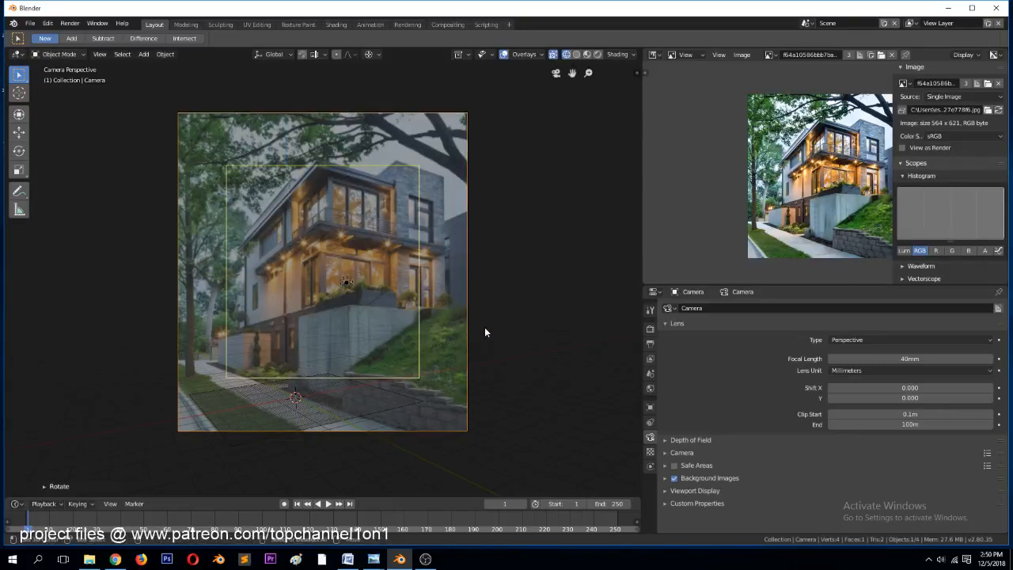
{"action": "left_click", "coordinate": [485, 327]}
Refine the camera's rotation around the global X, Y and Z axes to align the plane with the sidewalk's perspective
{"action": "key", "text": "r"}
{"action": "key", "text": "x"}
{"action": "left_click", "coordinate": [485, 330]}
{"action": "key", "text": "r"}
{"action": "key", "text": "y"}
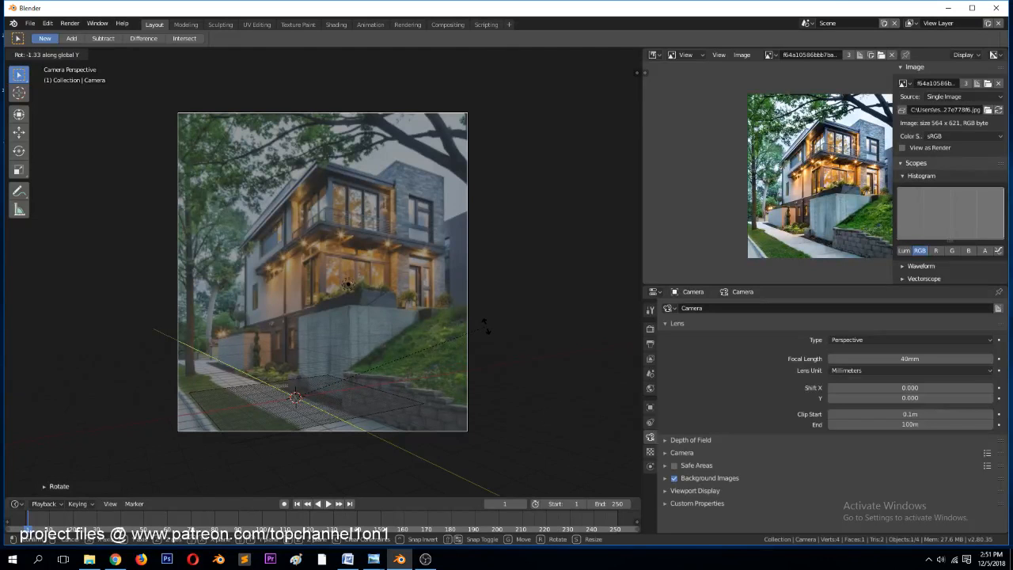
{"action": "key", "text": "r"}
{"action": "left_click", "coordinate": [486, 325]}
{"action": "key", "text": "r"}
{"action": "key", "text": "z"}
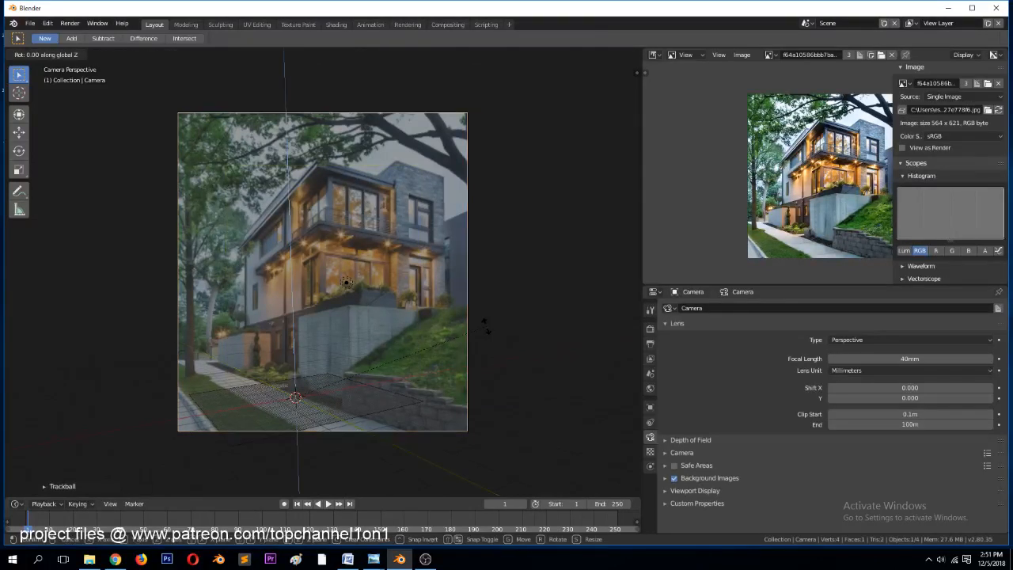
{"action": "left_click", "coordinate": [489, 325]}
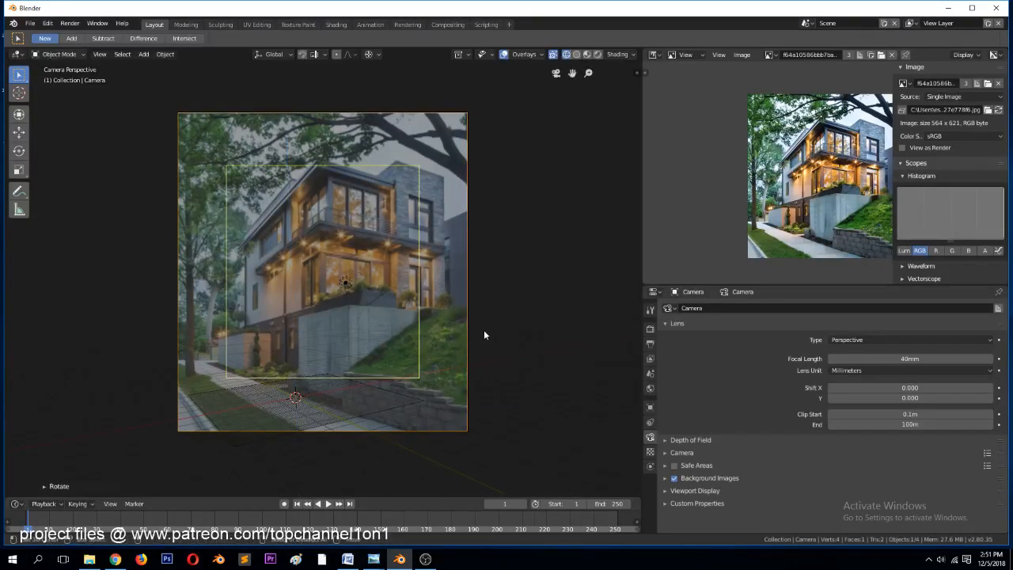
Move the camera up about 0.28 m along the global Z axis
{"action": "key", "text": "g"}
{"action": "key", "text": "z"}
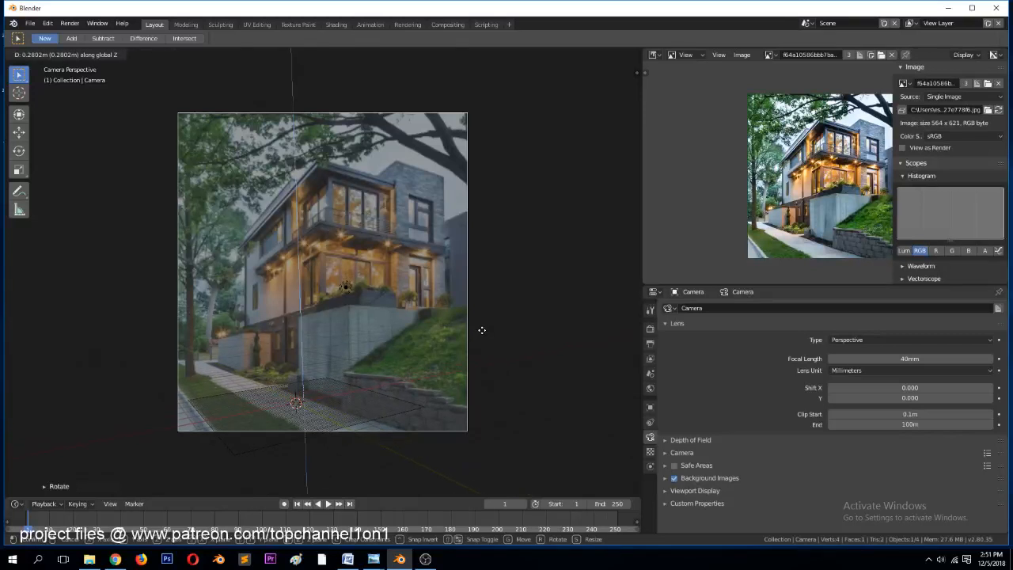
{"action": "left_click", "coordinate": [481, 329]}
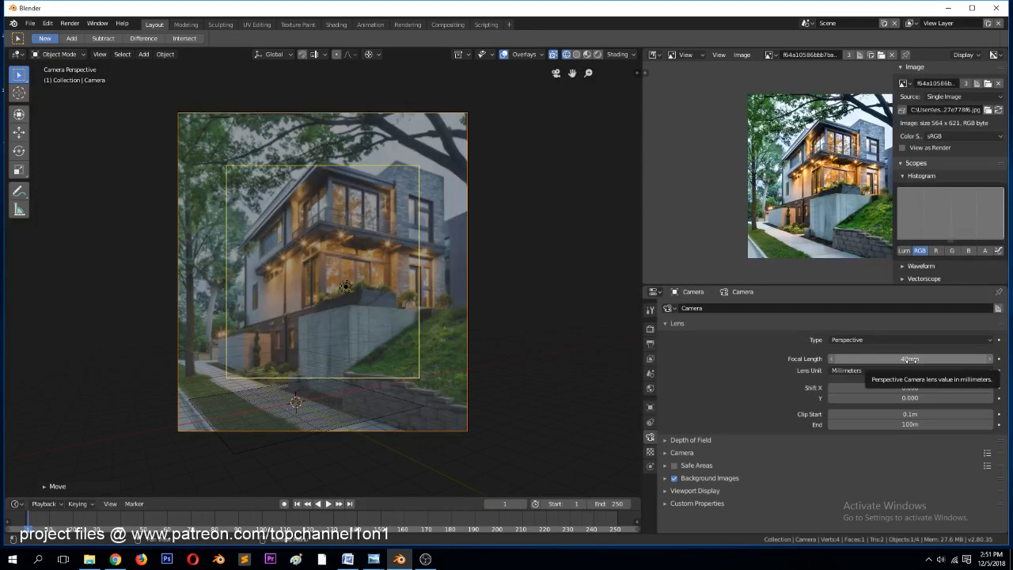
Set the camera's focal length to 45 mm
{"action": "left_click", "coordinate": [908, 359]}
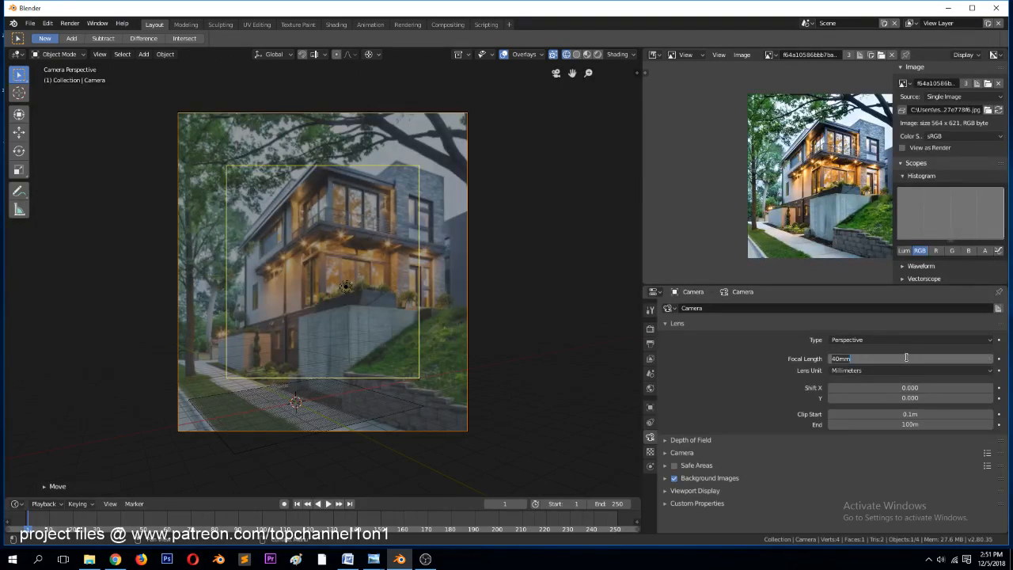
{"action": "type", "text": "45"}
{"action": "key", "text": "Return"}
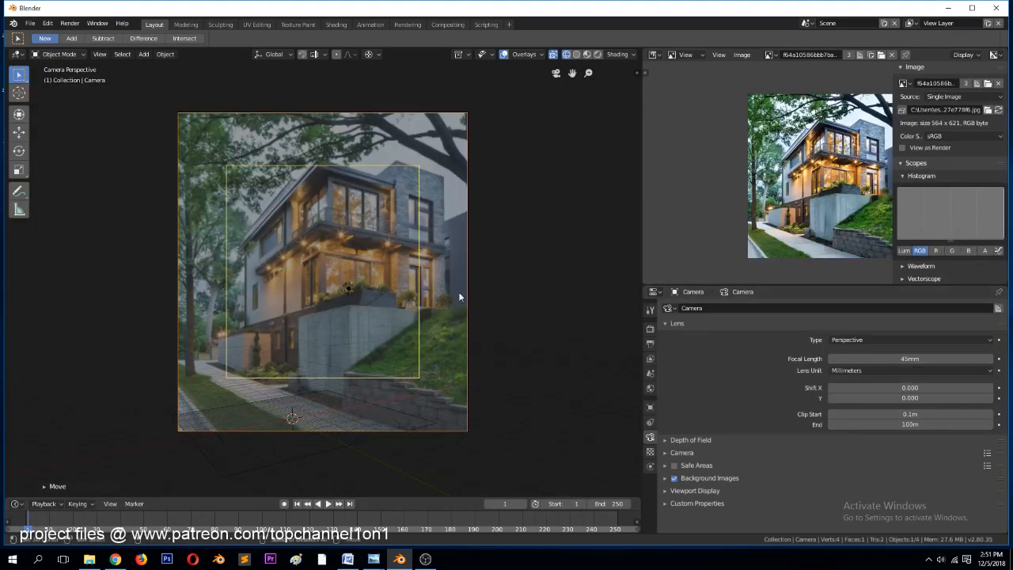
Move the camera to bring the plane back over the sidewalk, and rotate it about 3.7° around global Z
{"action": "key", "text": "g"}
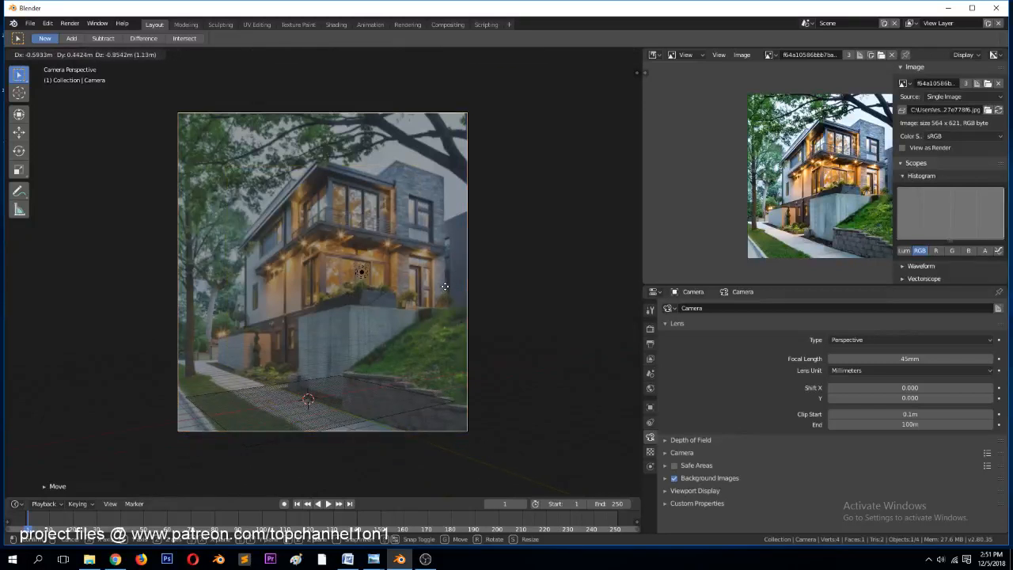
{"action": "left_click", "coordinate": [481, 279]}
{"action": "key", "text": "r"}
{"action": "key", "text": "z"}
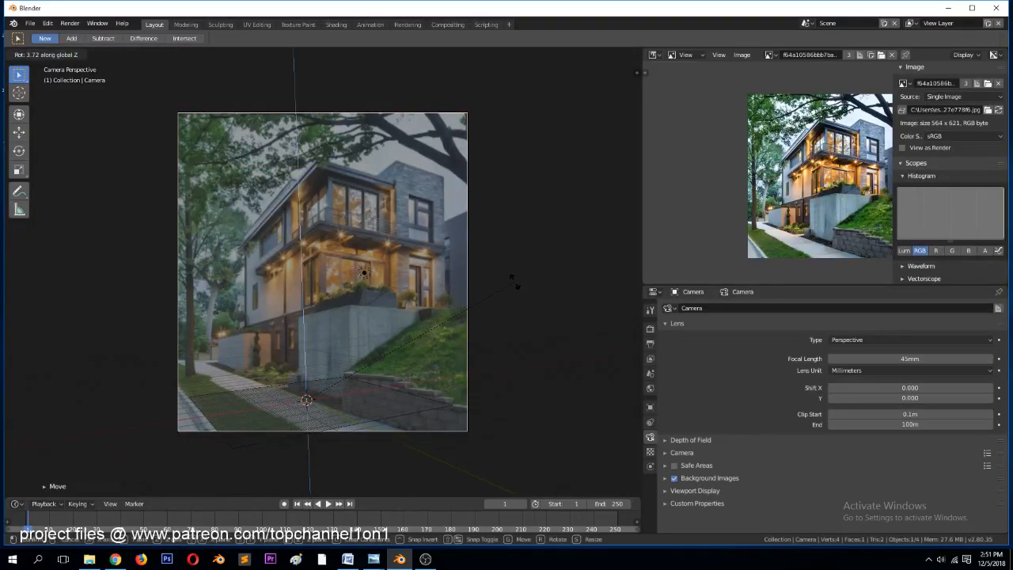
{"action": "left_click", "coordinate": [514, 285]}
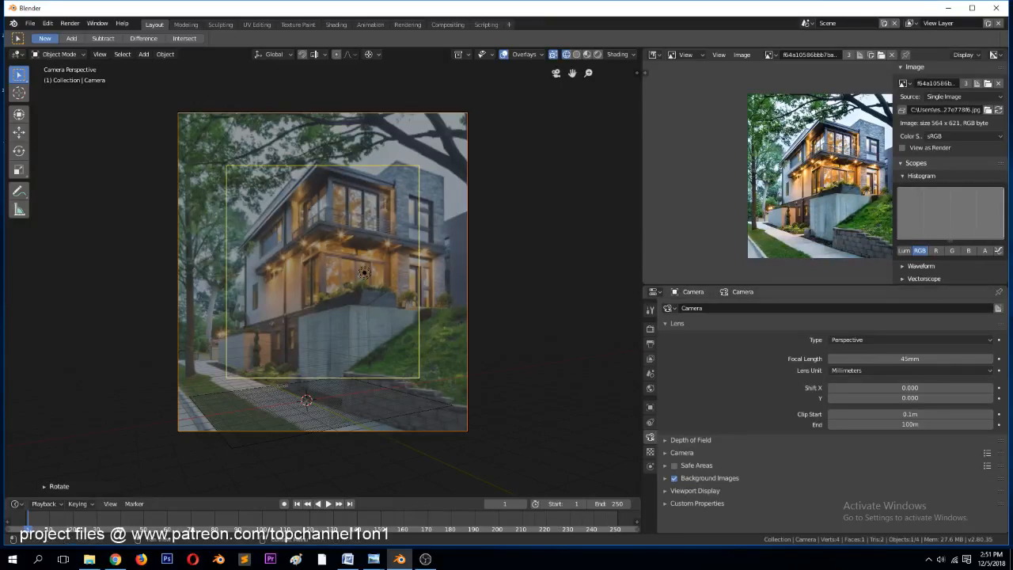
Examine how the plane's edges line up with the sidewalk and house in the camera view and the reference photo
{"action": "key", "text": "alt+Tab"}
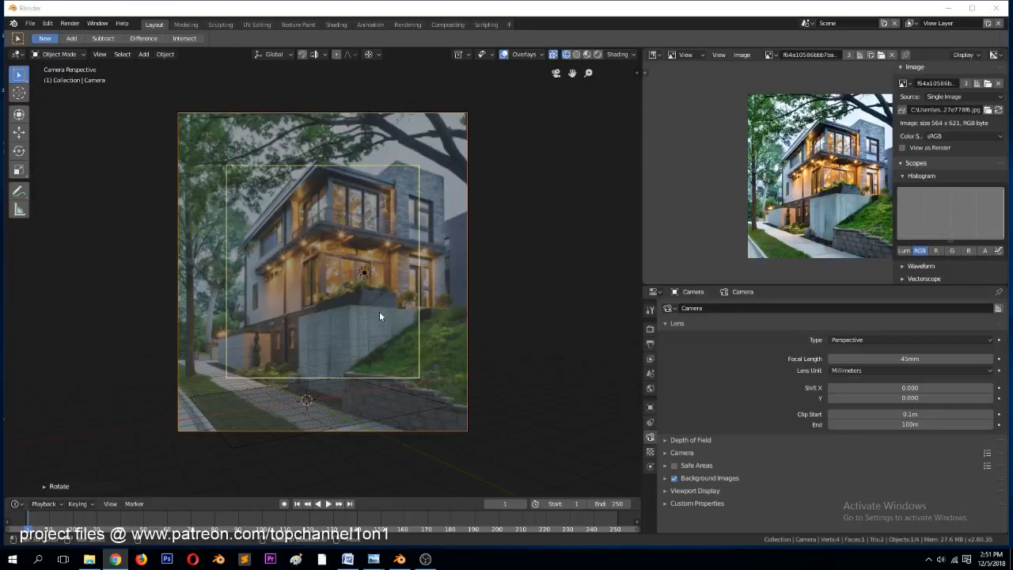
{"action": "scroll", "coordinate": [379, 312], "scroll_direction": "up", "scroll_amount": 1}
{"action": "scroll", "coordinate": [379, 312], "scroll_direction": "down", "scroll_amount": 2}
{"action": "scroll", "coordinate": [325, 355], "scroll_direction": "up", "scroll_amount": 2}
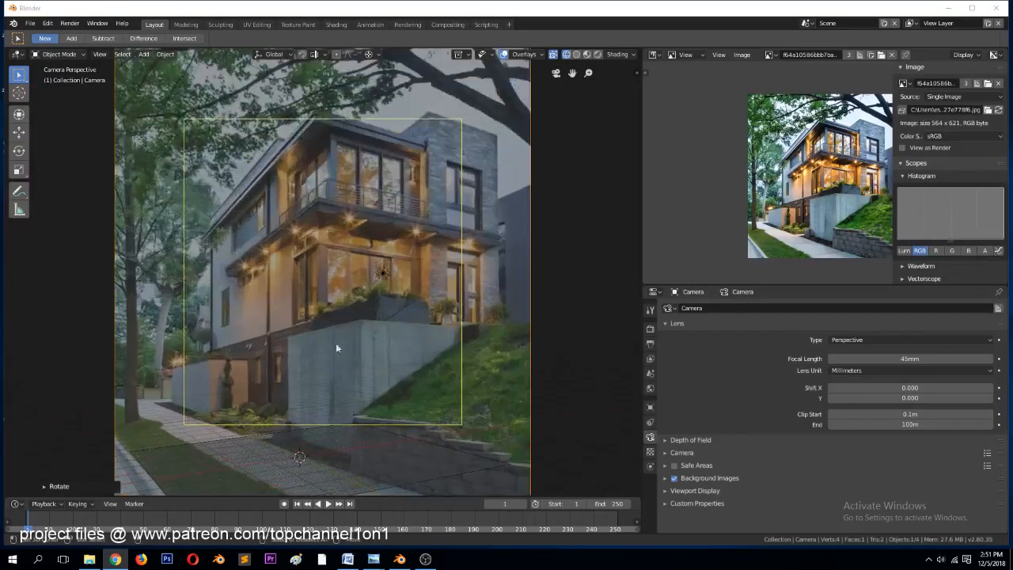
{"action": "scroll", "coordinate": [737, 152], "scroll_direction": "up", "scroll_amount": 4}
{"action": "scroll", "coordinate": [781, 182], "scroll_direction": "down", "scroll_amount": 2}
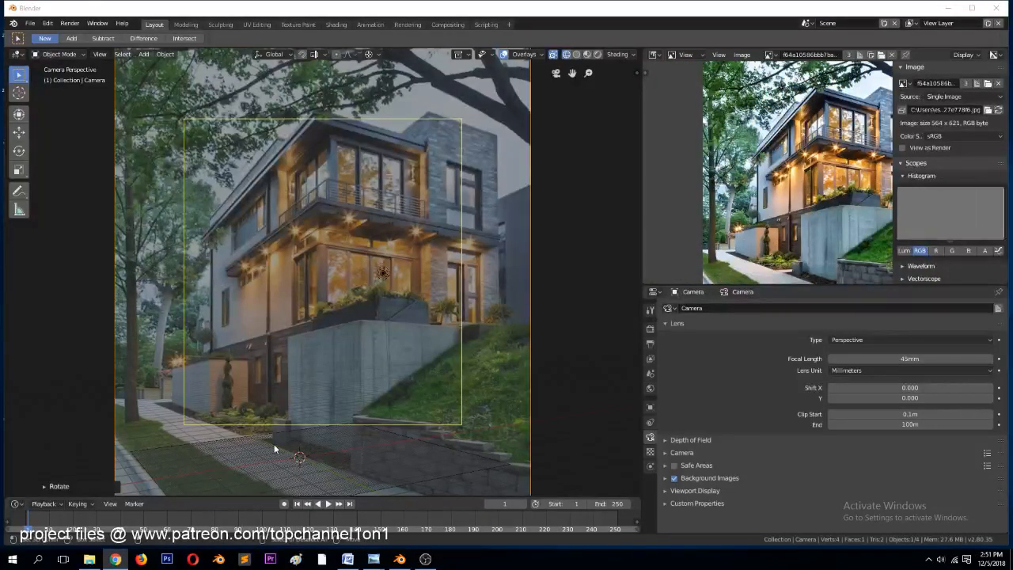
{"action": "scroll", "coordinate": [274, 447], "scroll_direction": "down", "scroll_amount": 3}
{"action": "scroll", "coordinate": [268, 434], "scroll_direction": "up", "scroll_amount": 1}
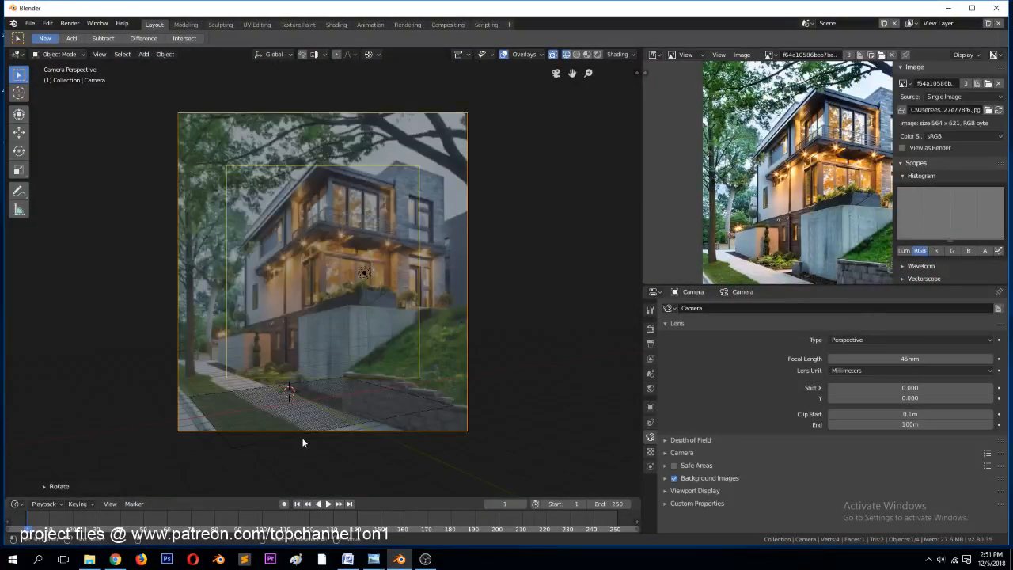
Open the ground plane for mesh editing in edge selection mode and select its far edge
{"action": "left_click", "coordinate": [299, 440]}
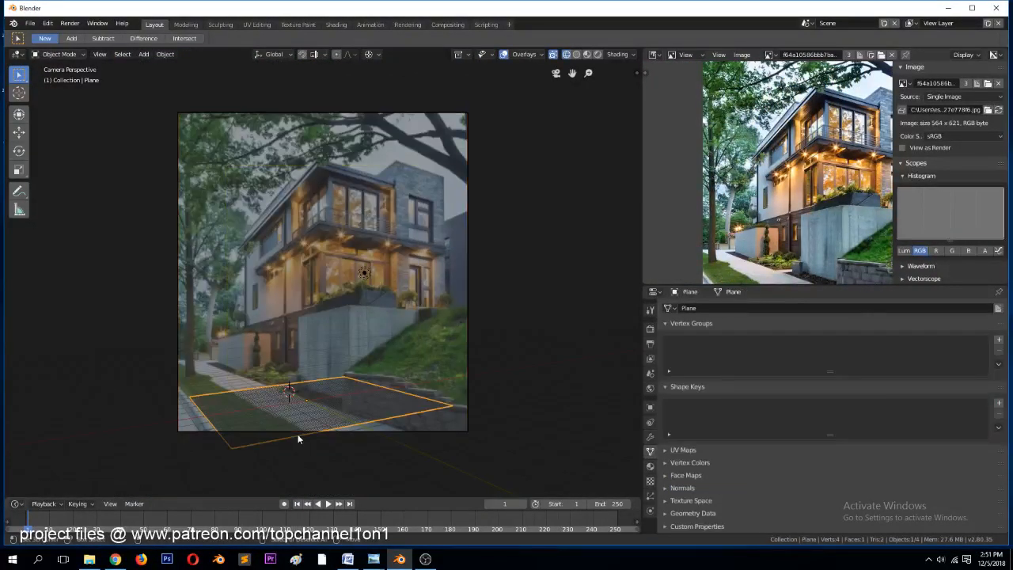
{"action": "key", "text": "Tab"}
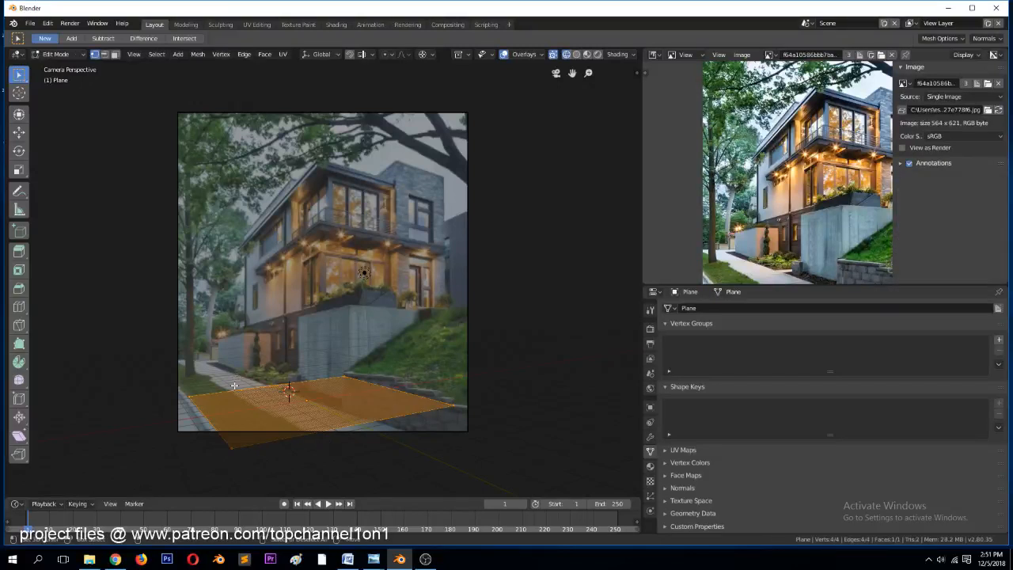
{"action": "key", "text": "2"}
{"action": "left_click", "coordinate": [270, 386]}
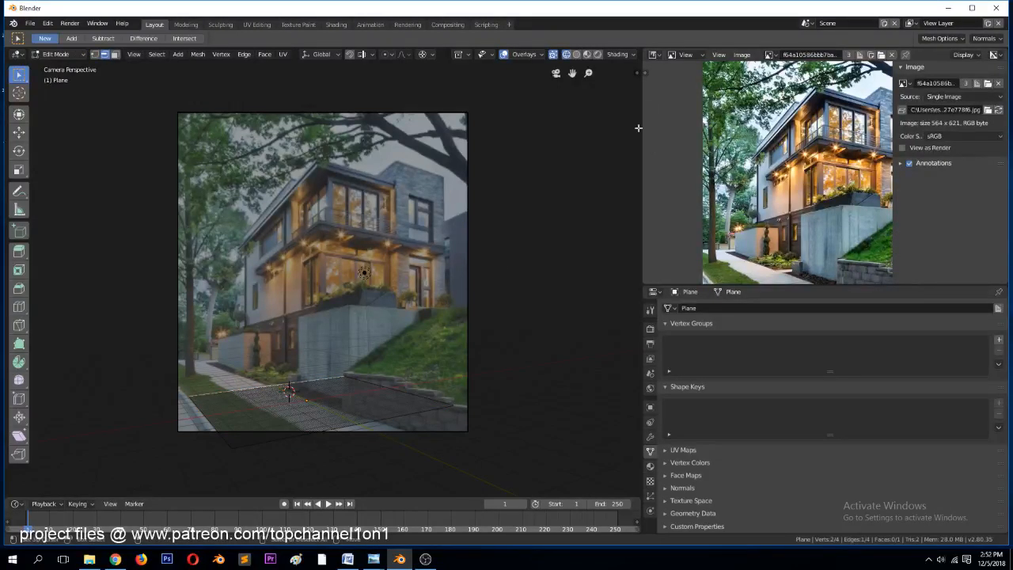
Widen the 3D viewport, fit the reference photo to its narrower area, and split the 3D viewport into two side-by-side views
{"action": "left_click_drag", "start_coordinate": [641, 129], "coordinate": [819, 129]}
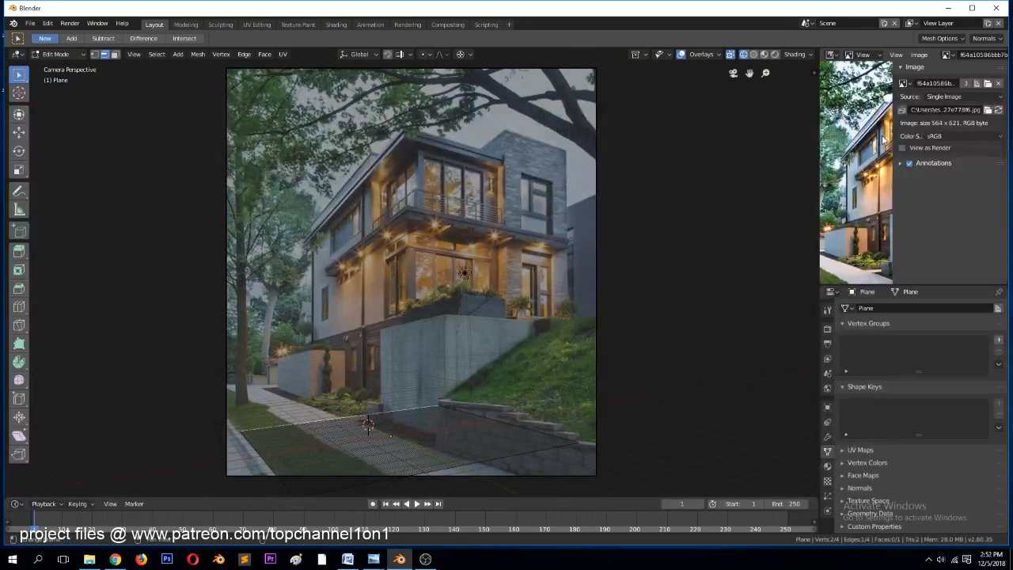
{"action": "key", "text": "Home"}
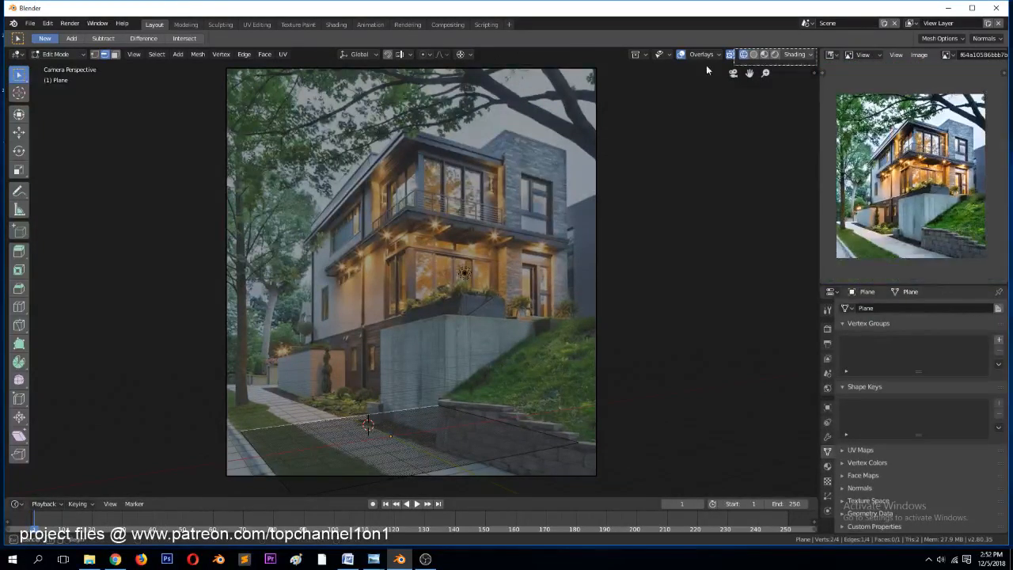
{"action": "key", "text": "alt+a"}
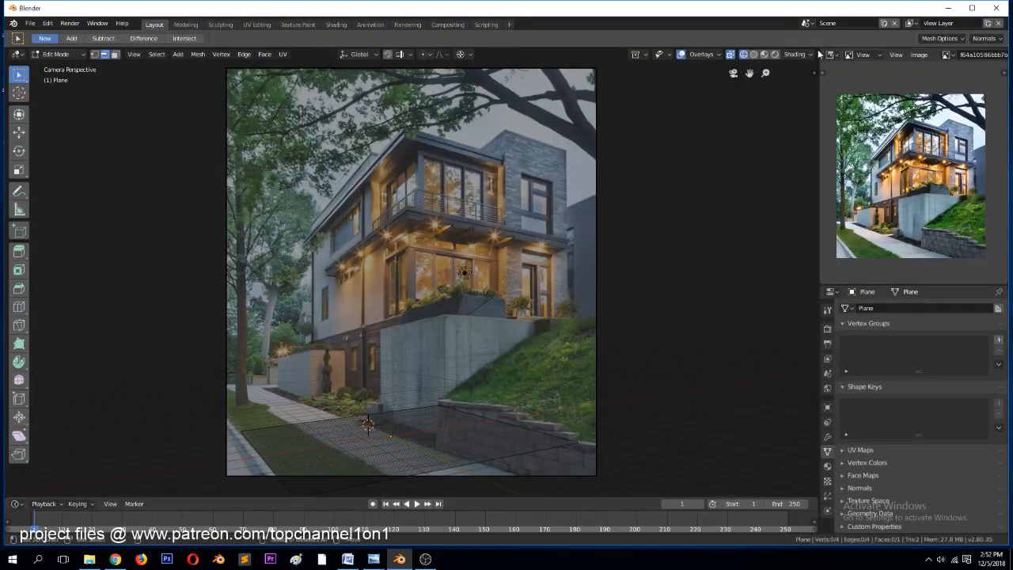
{"action": "left_click_drag", "start_coordinate": [814, 49], "coordinate": [500, 55]}
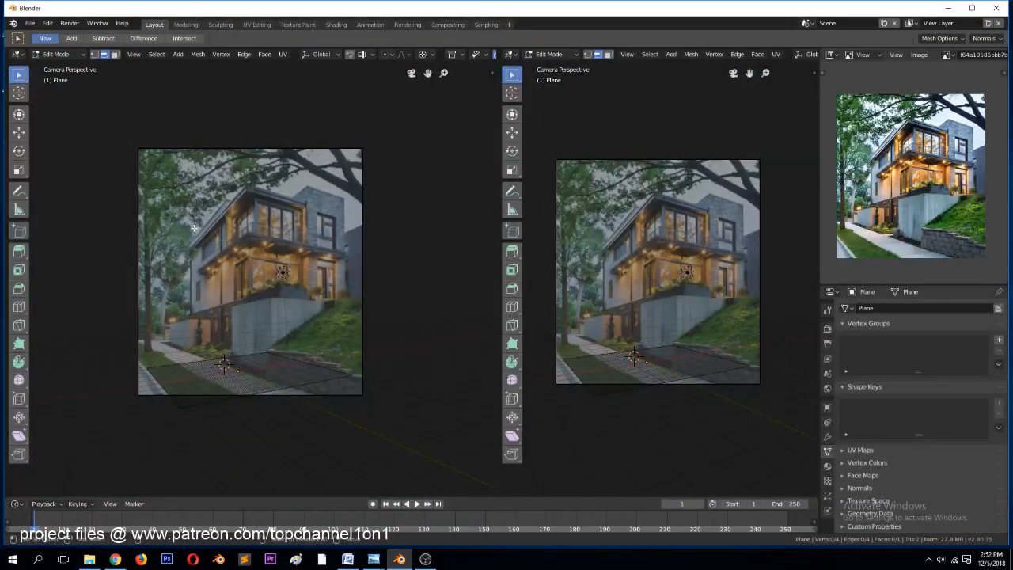
Set the pivot to Median Point and extend the plane's far edge along global Y, down the sidewalk beside the house
{"action": "middle_click_drag", "start_coordinate": [195, 228], "coordinate": [242, 274]}
{"action": "scroll", "coordinate": [229, 274], "scroll_direction": "down", "scroll_amount": 3}
{"action": "middle_click_drag", "start_coordinate": [177, 271], "coordinate": [176, 271]}
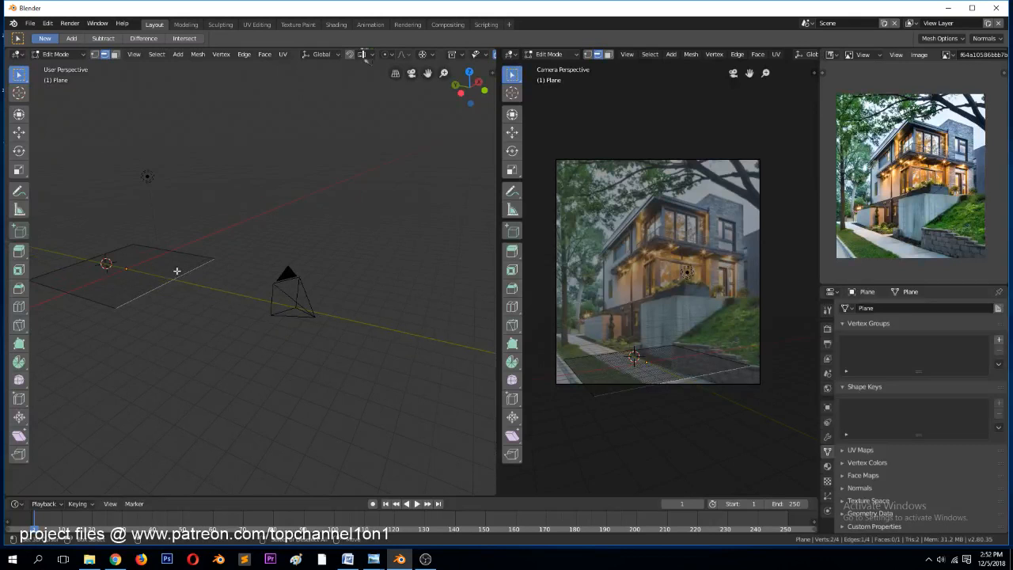
{"action": "scroll", "coordinate": [176, 270], "scroll_direction": "up", "scroll_amount": 4}
{"action": "scroll", "coordinate": [176, 272], "scroll_direction": "down", "scroll_amount": 4}
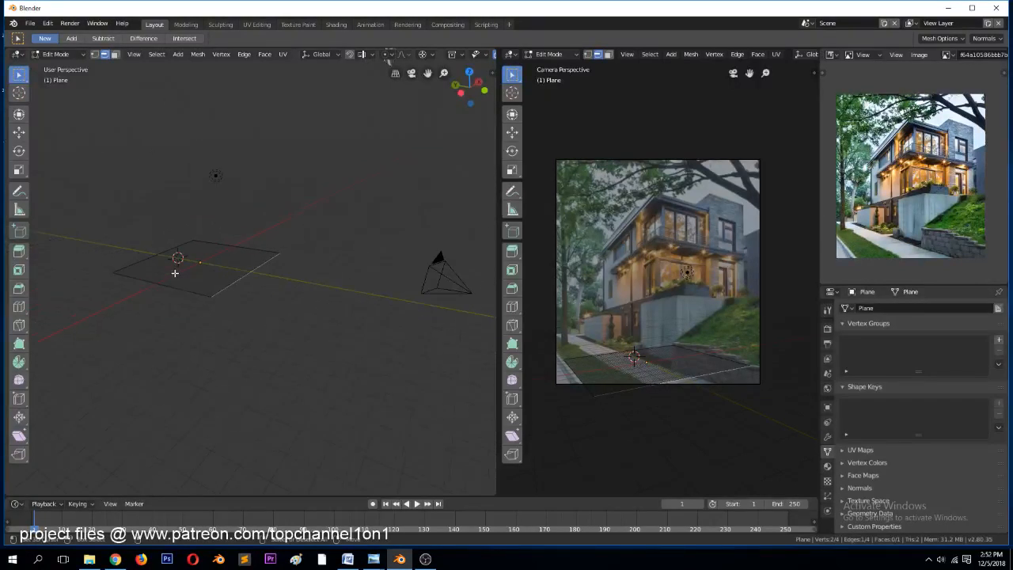
{"action": "left_click", "coordinate": [150, 256]}
{"action": "left_click", "coordinate": [19, 132]}
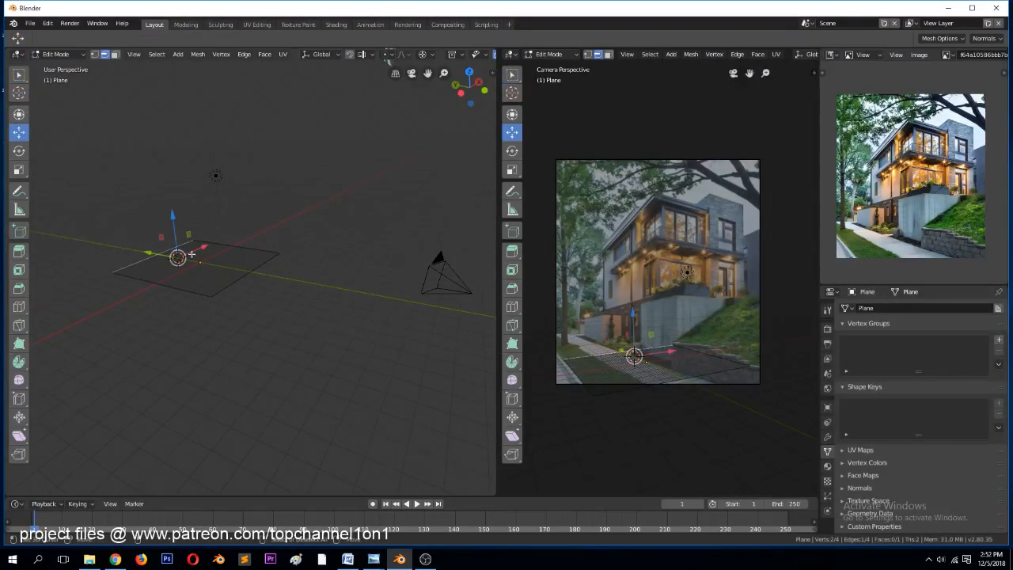
{"action": "key", "text": "period"}
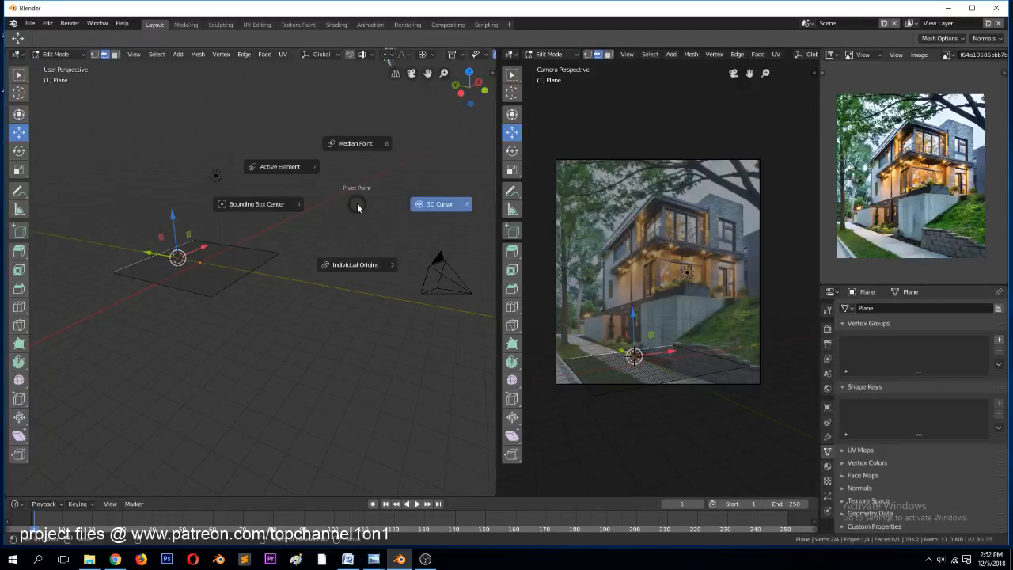
{"action": "left_click", "coordinate": [355, 143]}
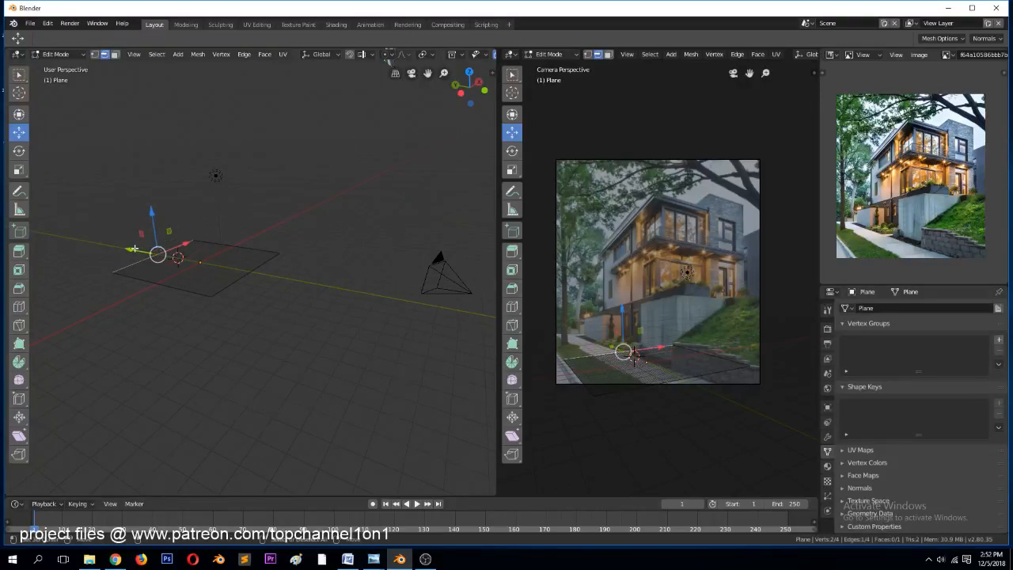
{"action": "left_click_drag", "start_coordinate": [136, 253], "coordinate": [467, 203]}
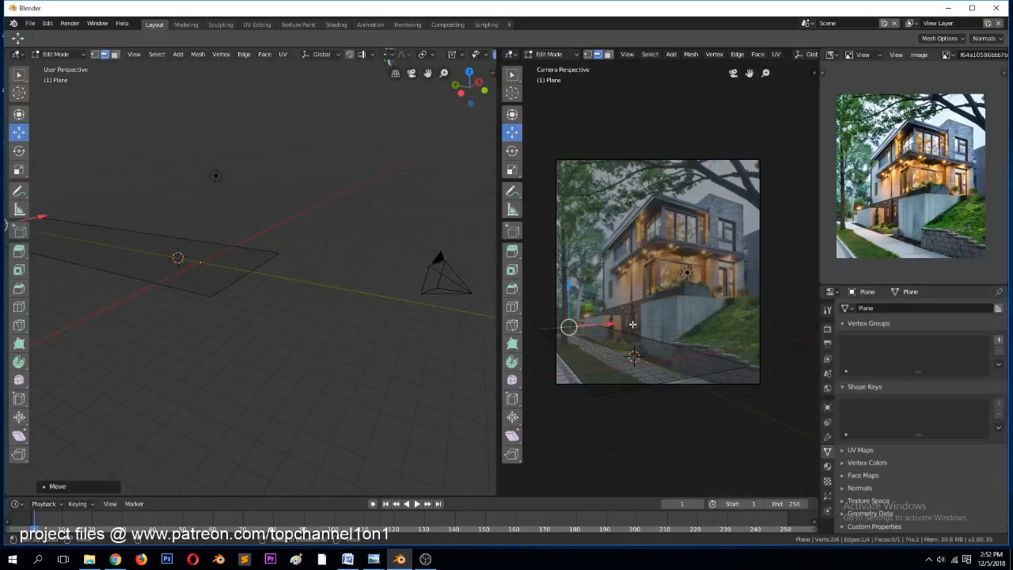
{"action": "key", "text": "Tab"}
{"action": "scroll", "coordinate": [722, 223], "scroll_direction": "up", "scroll_amount": 1}
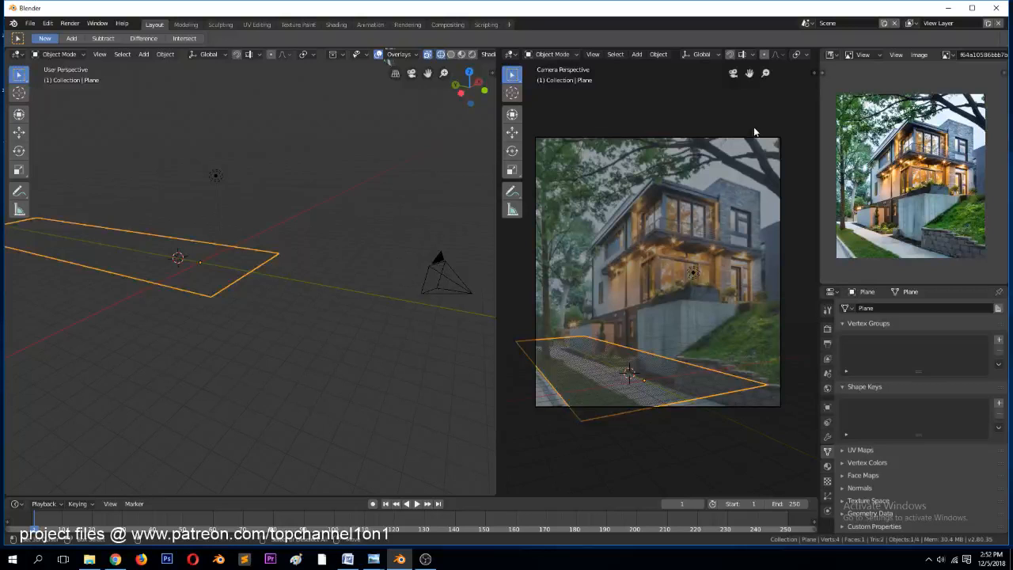
{"action": "right_click", "coordinate": [754, 135]}
{"action": "right_click", "coordinate": [761, 140]}
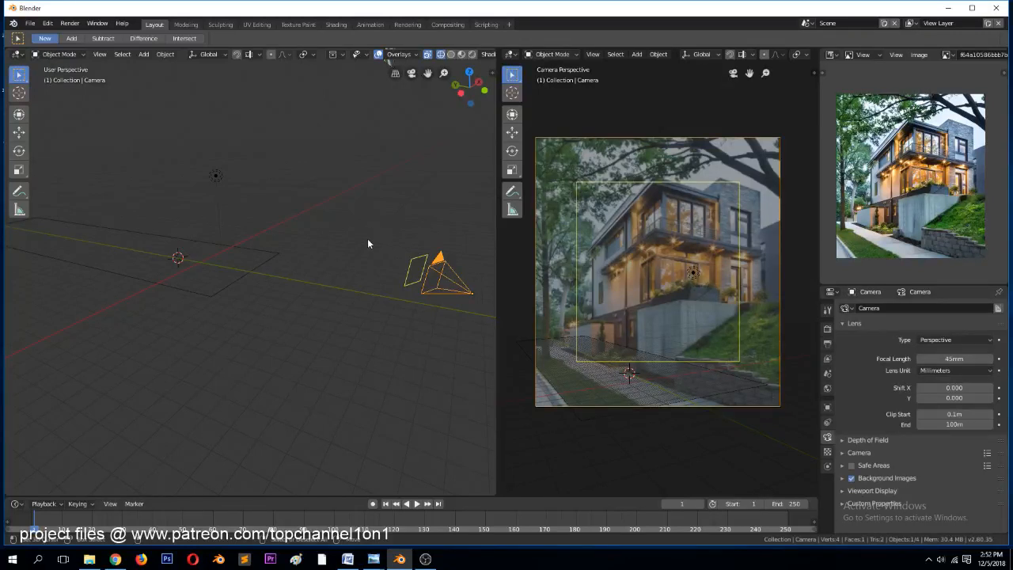
{"action": "left_click", "coordinate": [288, 229]}
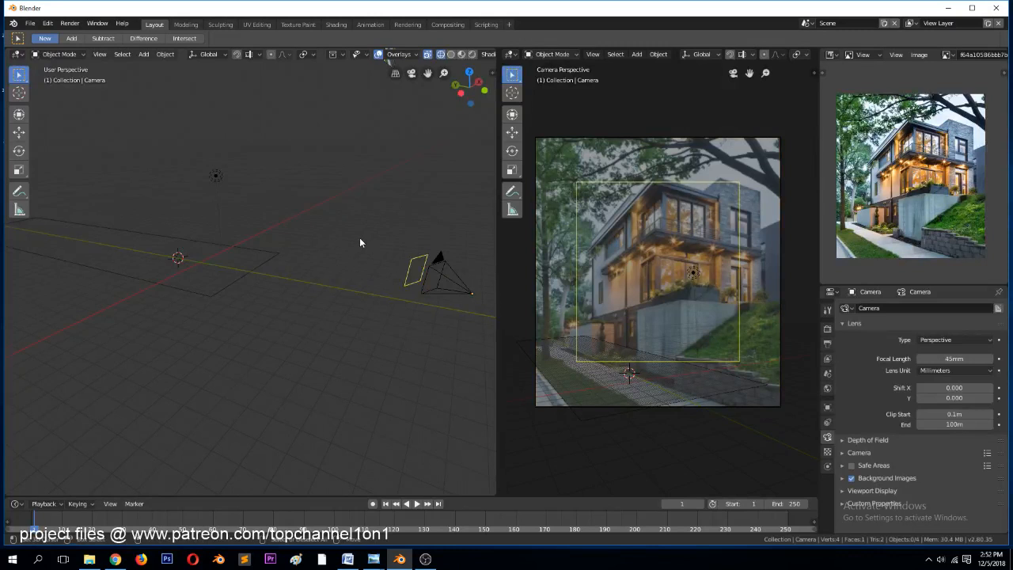
{"action": "scroll", "coordinate": [359, 238], "scroll_direction": "up", "scroll_amount": 2}
{"action": "left_click", "coordinate": [244, 250]}
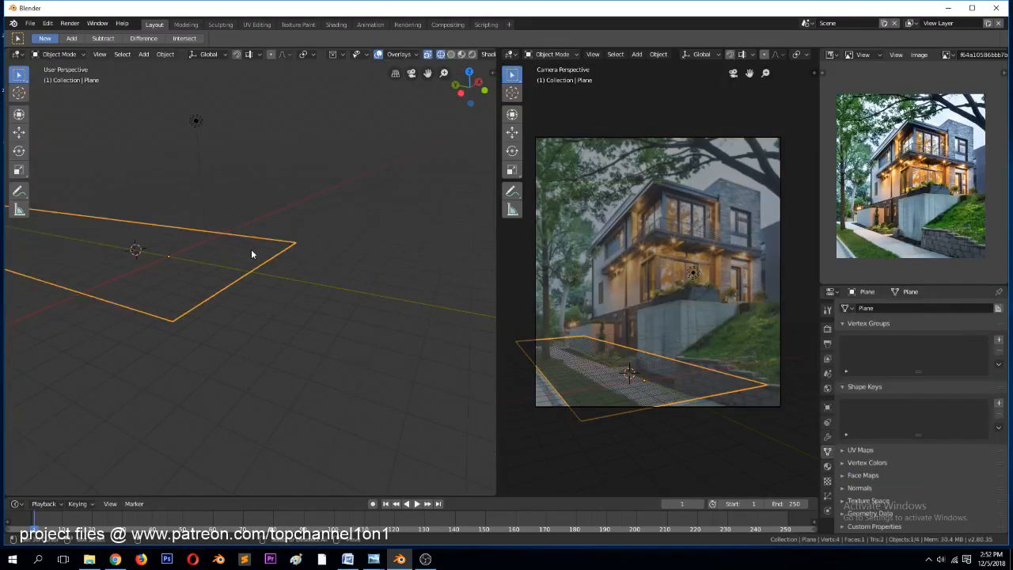
Select the camera and shift it by about 0.05 m, mainly downward along global Z
{"action": "left_click", "coordinate": [650, 139]}
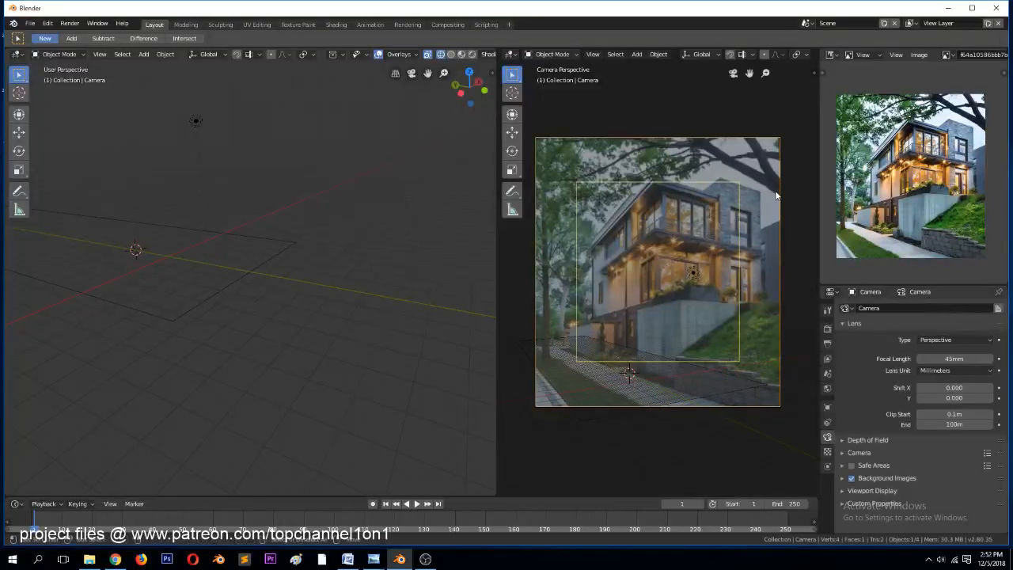
{"action": "key", "text": "x"}
{"action": "left_click", "coordinate": [659, 213]}
{"action": "key", "text": "r"}
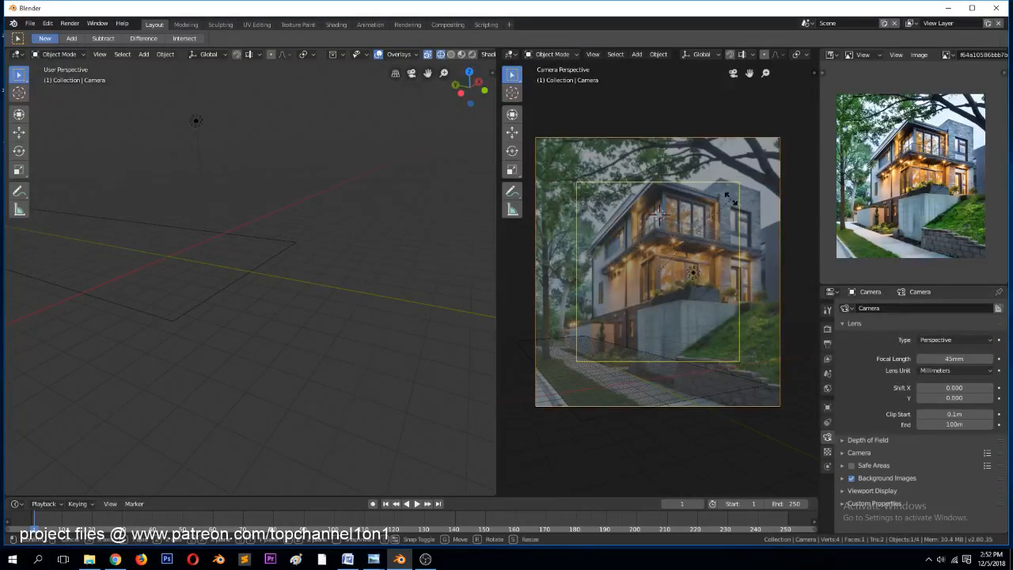
{"action": "key", "text": "z"}
{"action": "left_click", "coordinate": [737, 203]}
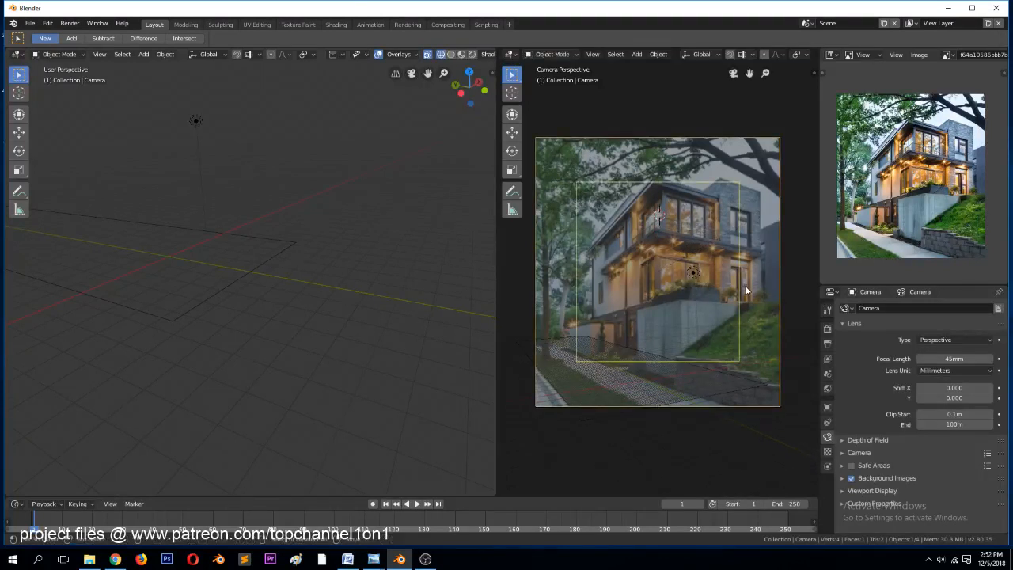
{"action": "key", "text": "g"}
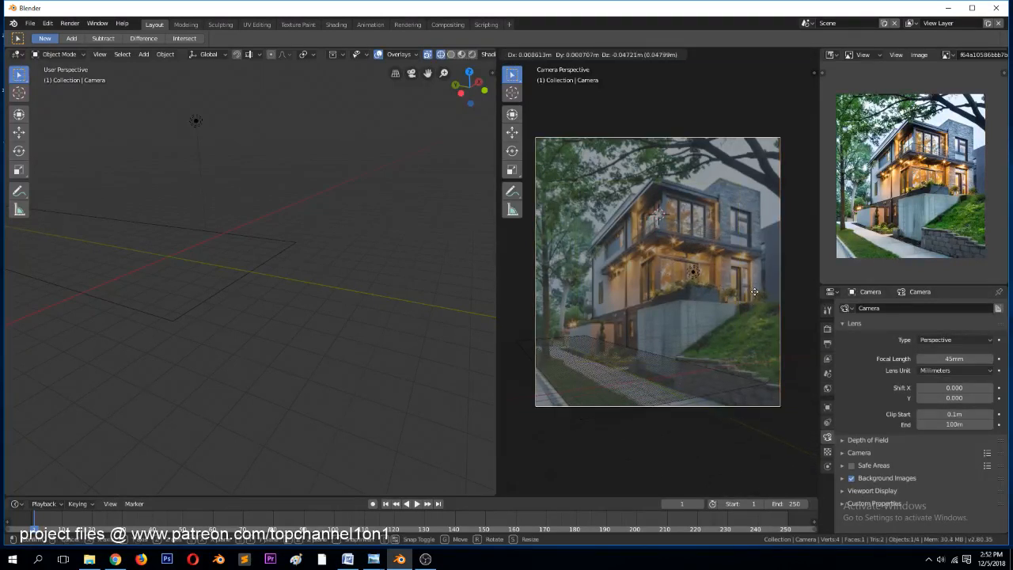
{"action": "left_click", "coordinate": [757, 292]}
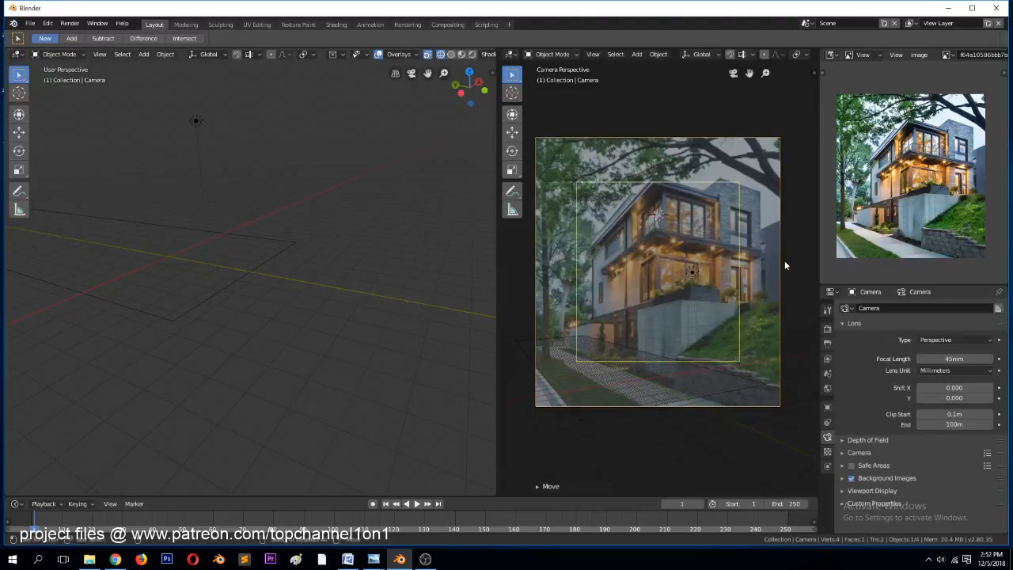
Frame the ground plane closely in the free perspective view and edit its mesh in vertex mode, selecting a far corner
{"action": "left_click", "coordinate": [188, 260]}
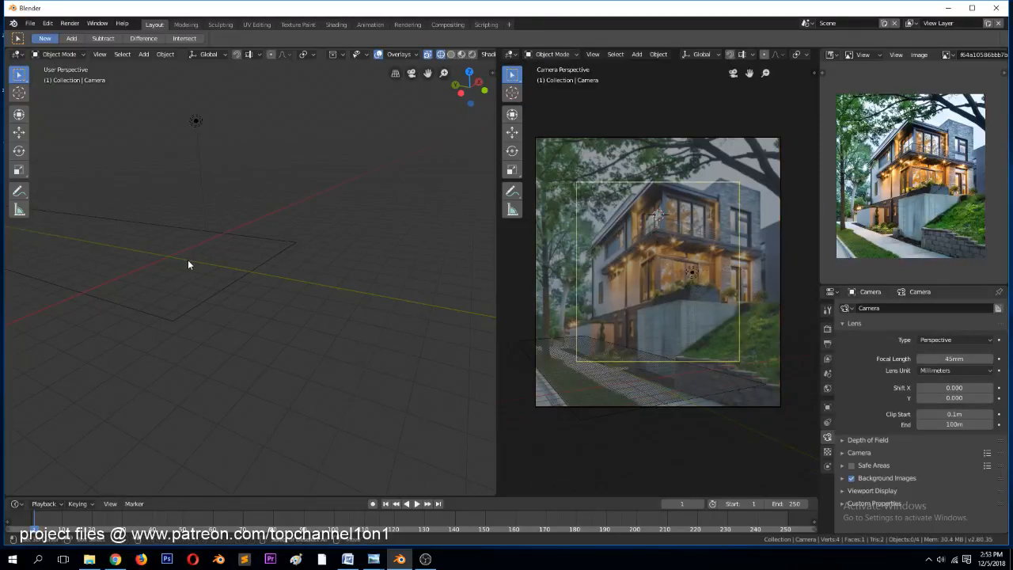
{"action": "left_click", "coordinate": [193, 239]}
{"action": "key", "text": "KP_Decimal"}
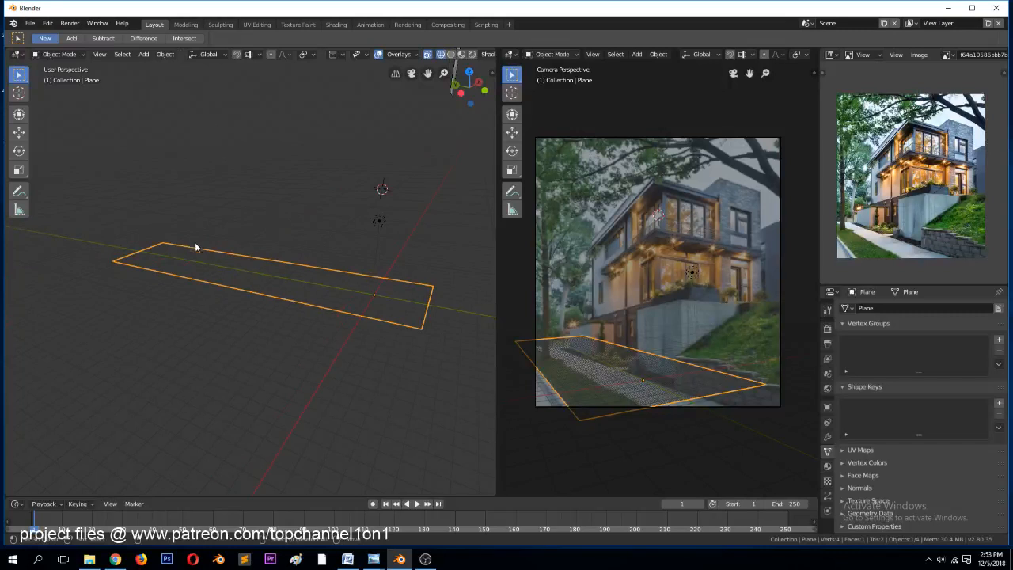
{"action": "scroll", "coordinate": [298, 231], "scroll_direction": "up", "scroll_amount": 3}
{"action": "middle_click_drag", "start_coordinate": [265, 249], "coordinate": [253, 268]}
{"action": "key", "text": "Tab"}
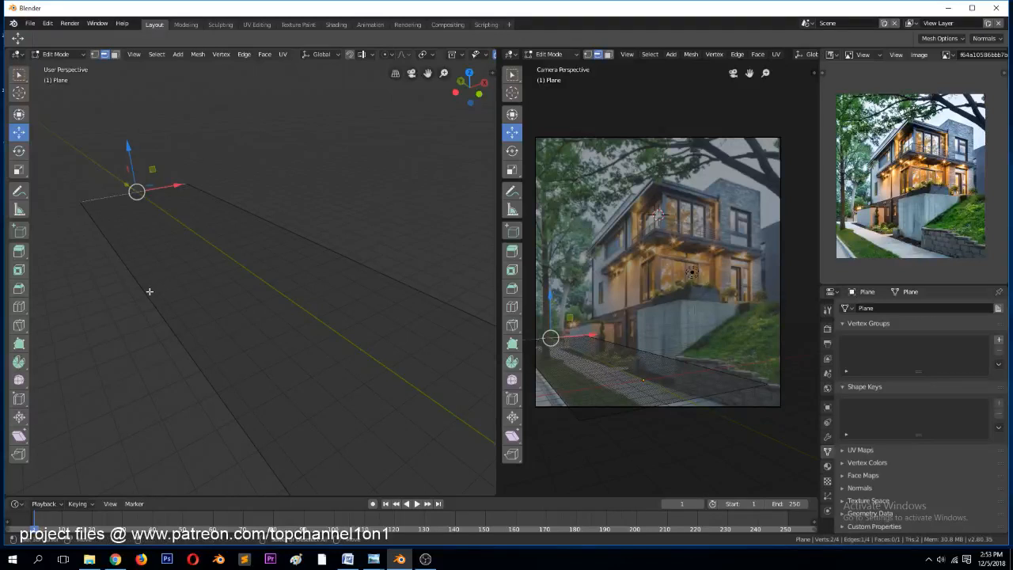
{"action": "key", "text": "Tab"}
{"action": "key", "text": "Tab"}
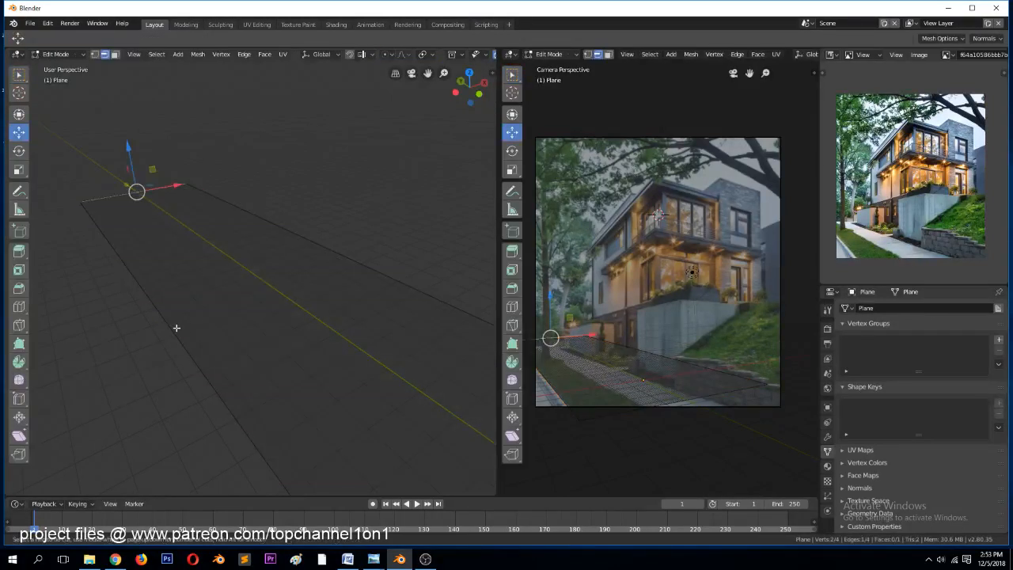
{"action": "left_click", "coordinate": [81, 201]}
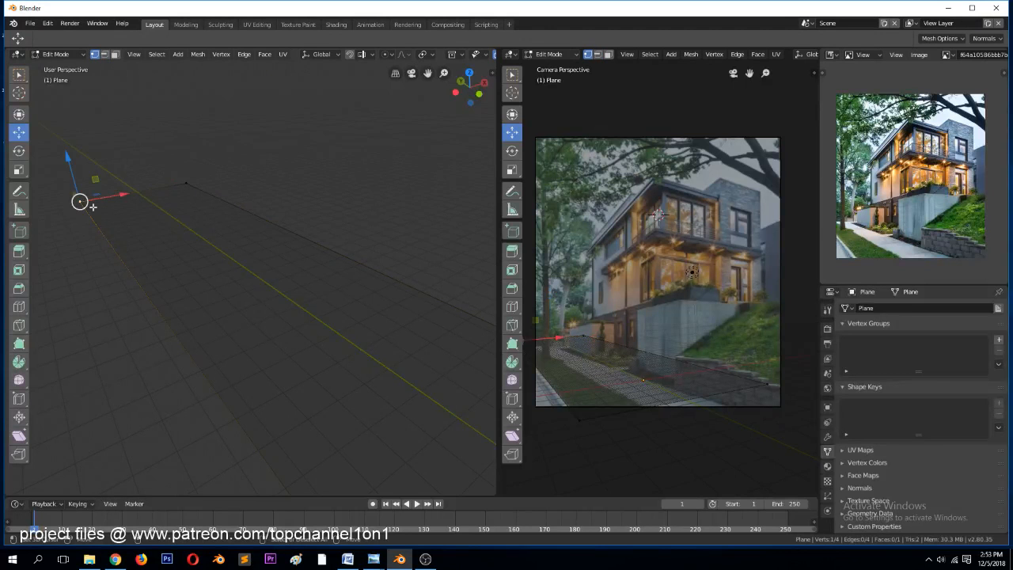
{"action": "left_click", "coordinate": [184, 184]}
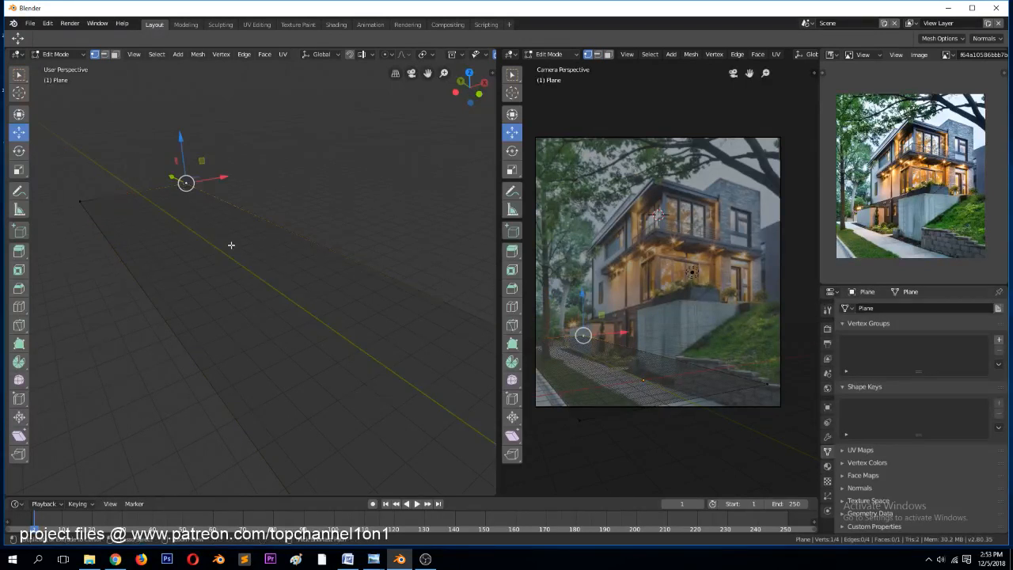
Add three crosswise loop cuts along the plane and one lengthwise loop cut slid off-centre toward its house-side edge
{"action": "key", "text": "ctrl+r"}
{"action": "left_click", "coordinate": [348, 268]}
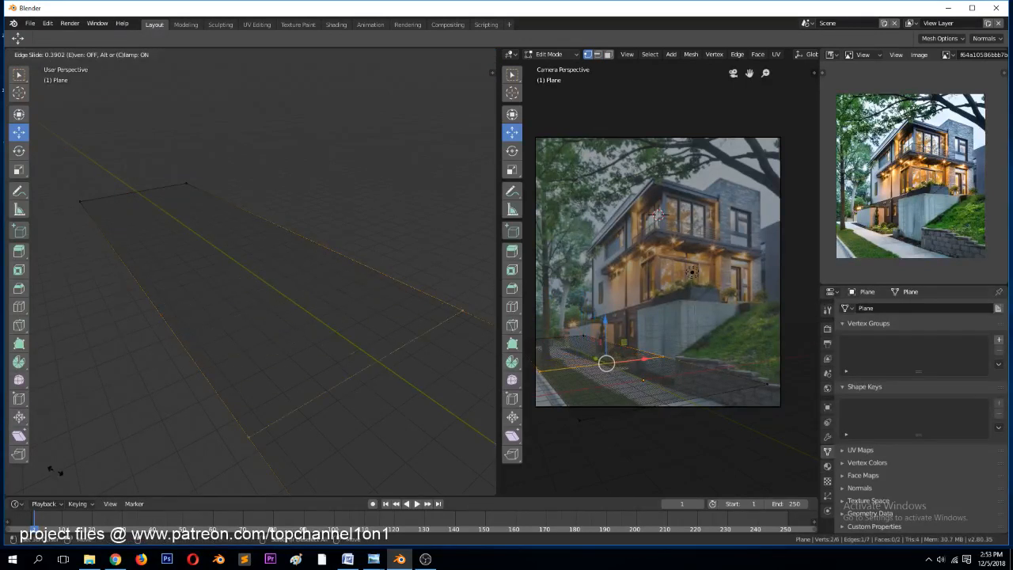
{"action": "left_click", "coordinate": [102, 76]}
{"action": "scroll", "coordinate": [325, 333], "scroll_direction": "down", "scroll_amount": 5}
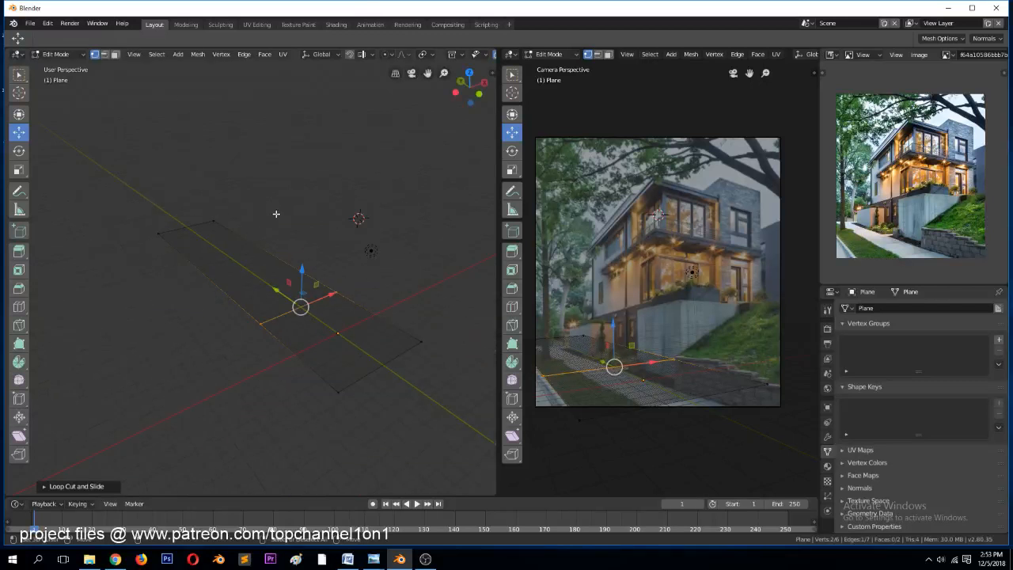
{"action": "left_click", "coordinate": [277, 342]}
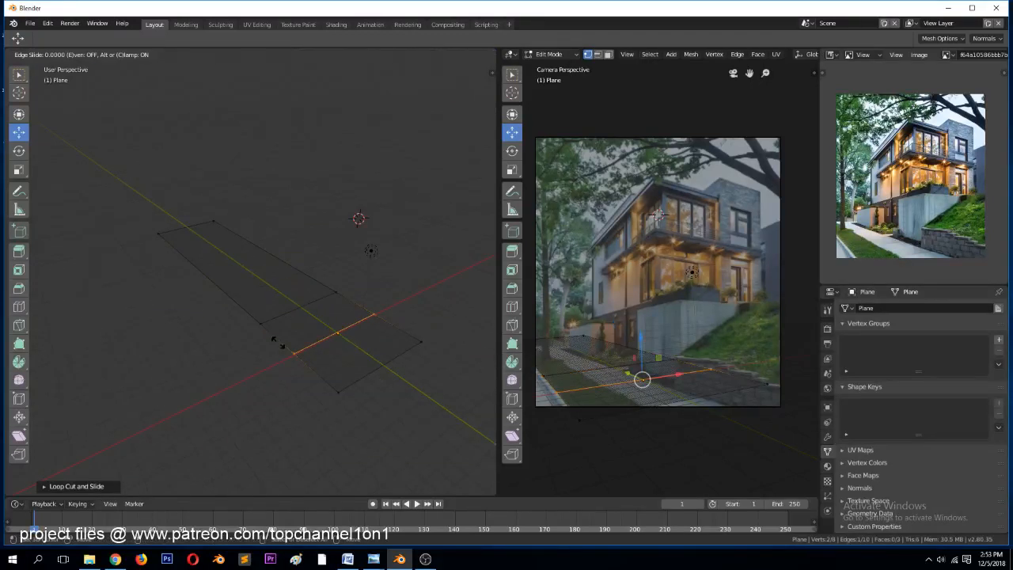
{"action": "left_click", "coordinate": [292, 349]}
{"action": "key", "text": "ctrl+r"}
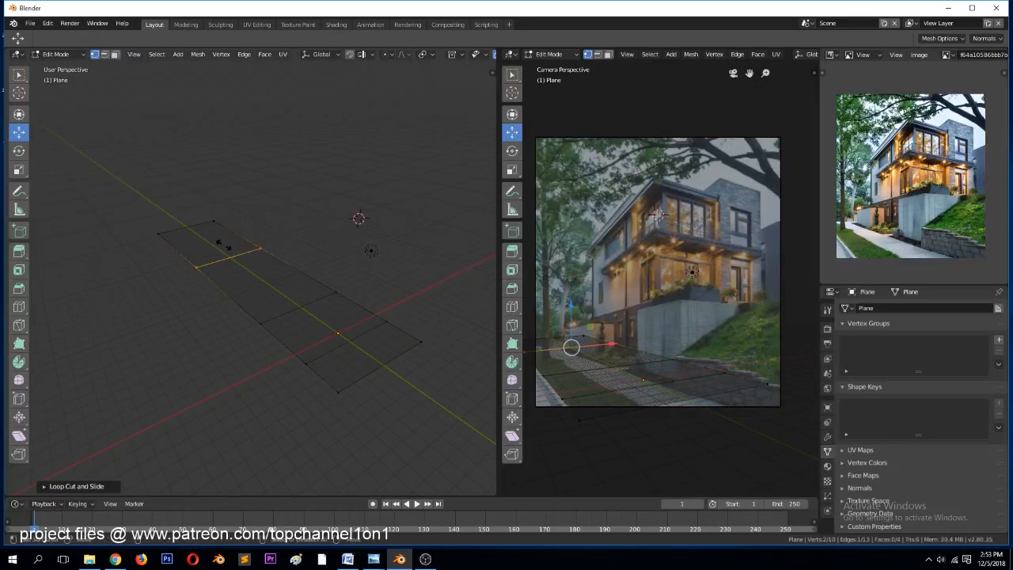
{"action": "left_click", "coordinate": [224, 244]}
{"action": "left_click", "coordinate": [220, 226]}
{"action": "key", "text": "ctrl+r"}
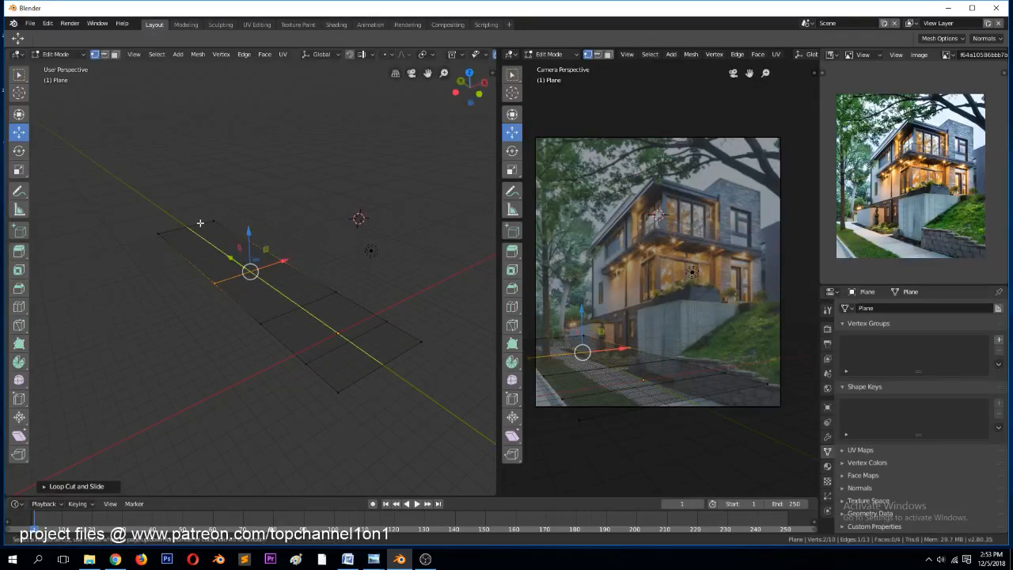
{"action": "left_click", "coordinate": [199, 225]}
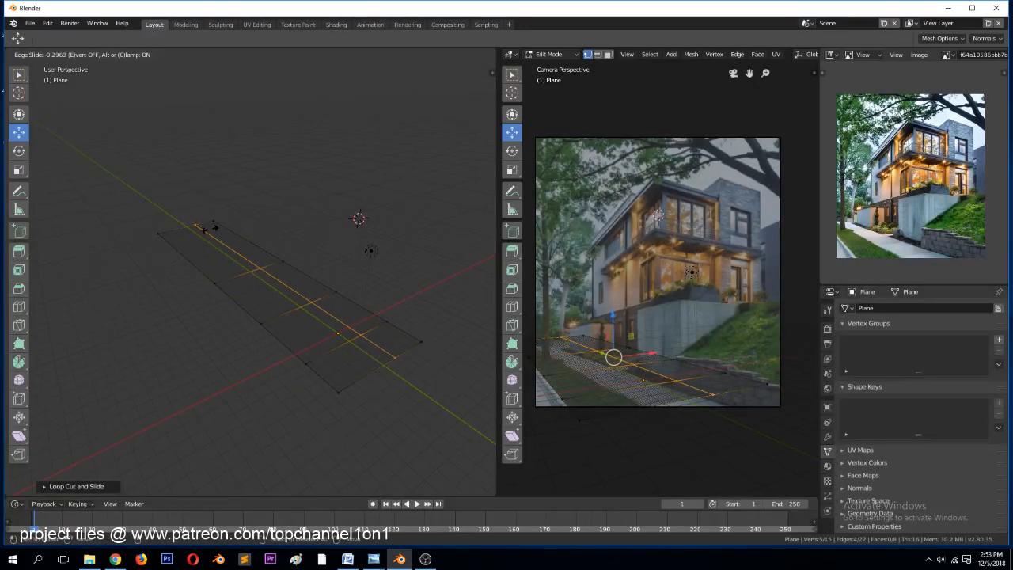
{"action": "left_click", "coordinate": [209, 226]}
Add a crosswise loop cut to the plane and slide it towards the far end of the sidewalk
{"action": "key", "text": "3"}
{"action": "left_click", "coordinate": [336, 304]}
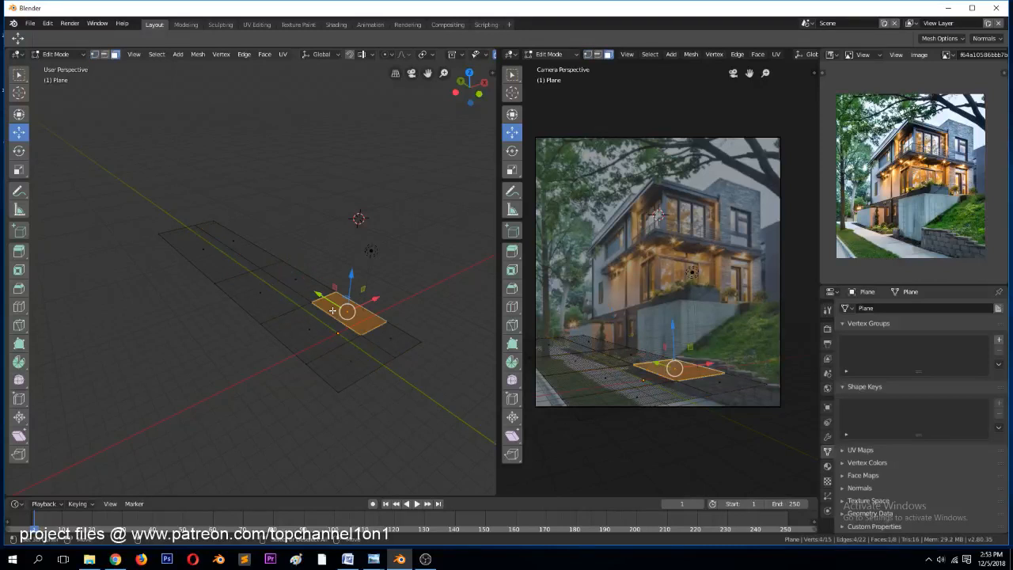
{"action": "scroll", "coordinate": [693, 351], "scroll_direction": "up", "scroll_amount": 4}
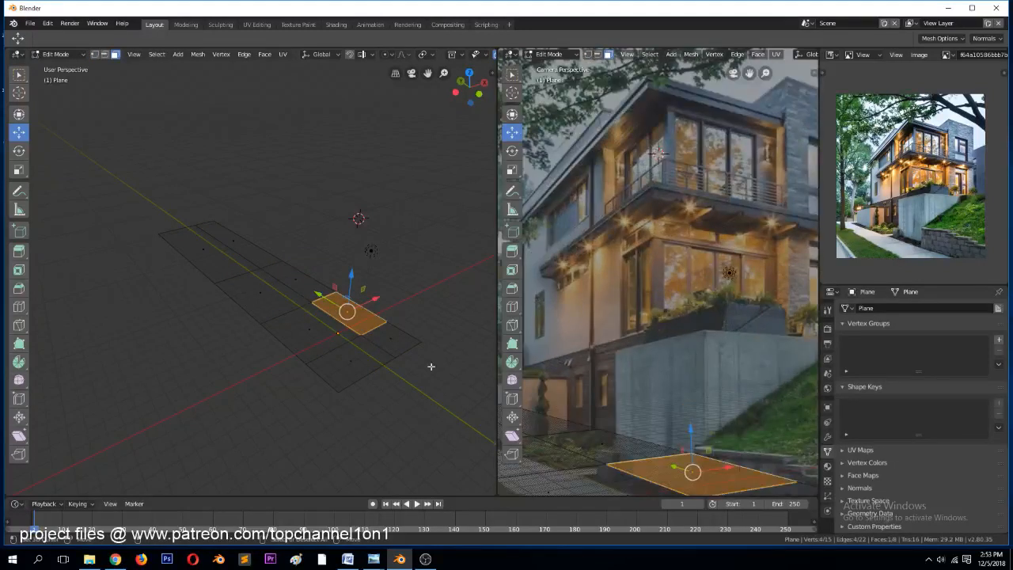
{"action": "scroll", "coordinate": [590, 388], "scroll_direction": "down", "scroll_amount": 2}
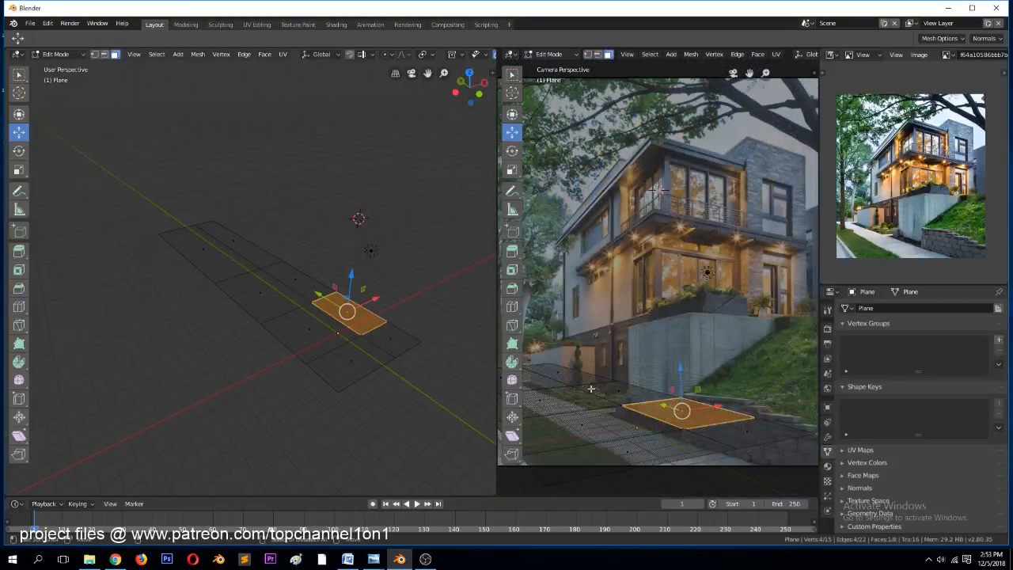
{"action": "key", "text": "ctrl+r"}
{"action": "left_click", "coordinate": [233, 243]}
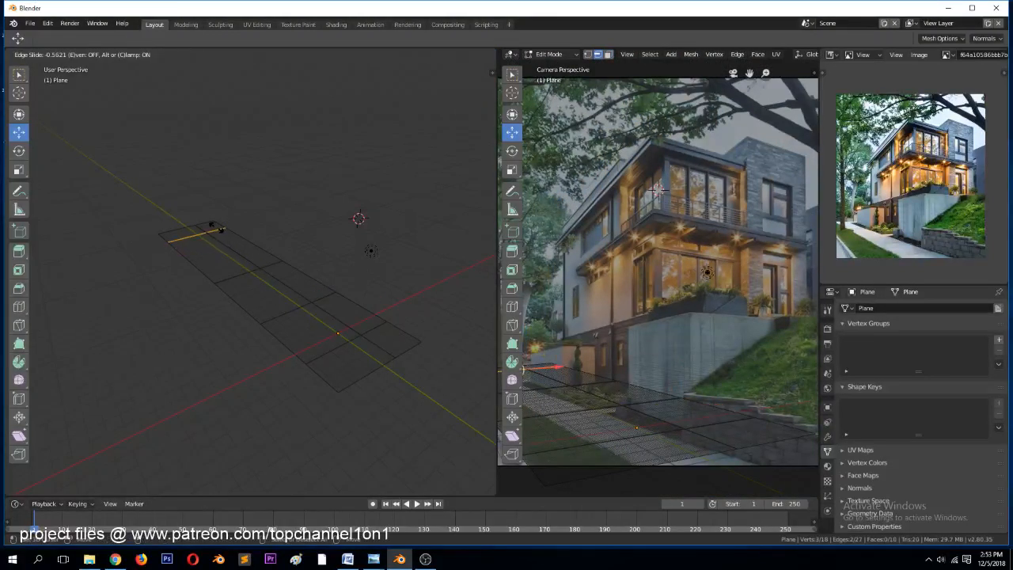
{"action": "left_click", "coordinate": [221, 231]}
Extrude two separate house-side faces of the plane upward along Z as blocks matching the height of the concrete wall
{"action": "left_click", "coordinate": [239, 242]}
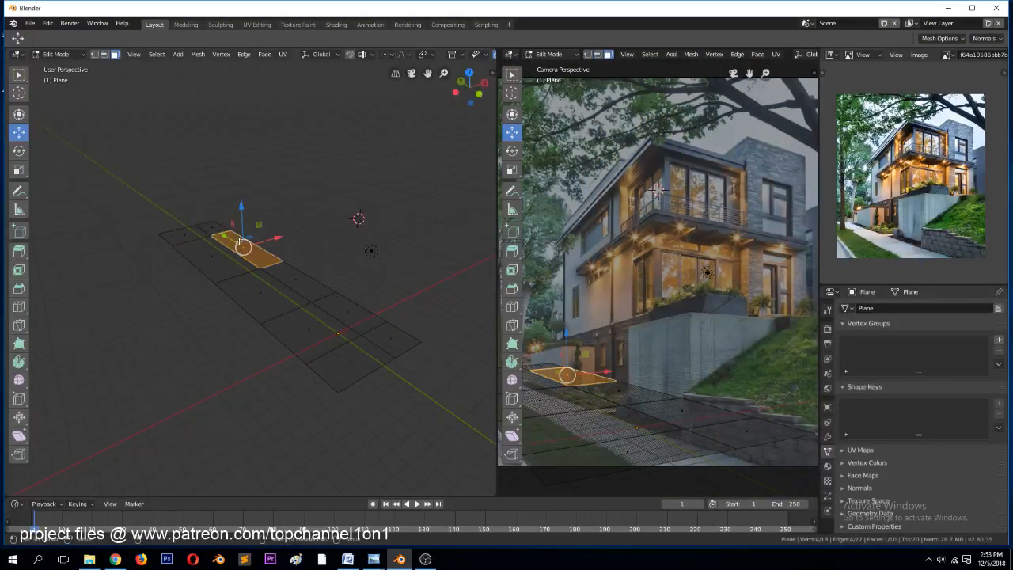
{"action": "key", "text": "KP_1"}
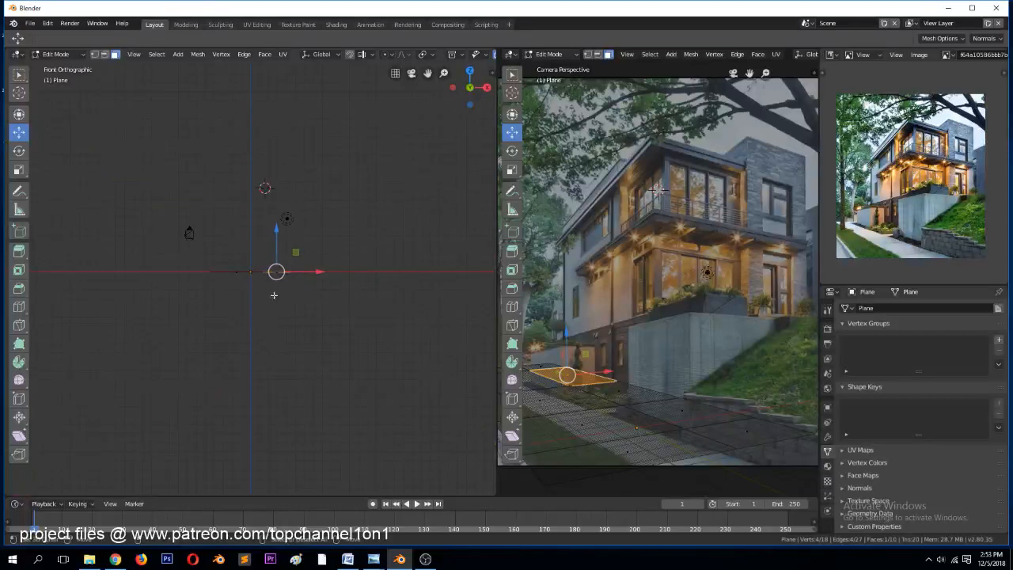
{"action": "middle_click_drag", "start_coordinate": [274, 295], "coordinate": [330, 296]}
{"action": "left_click", "coordinate": [381, 287], "text": "shift"}
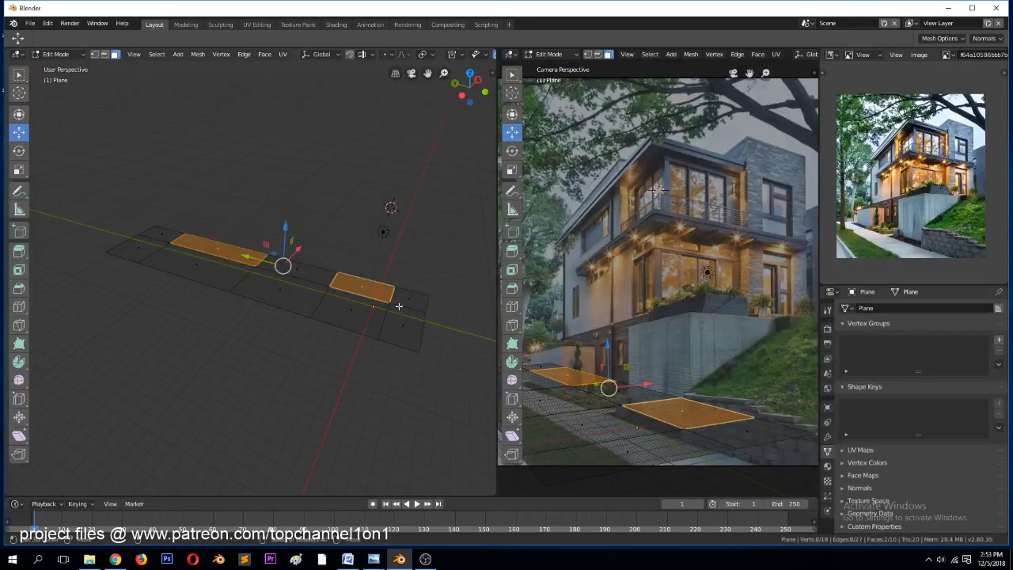
{"action": "key", "text": "e"}
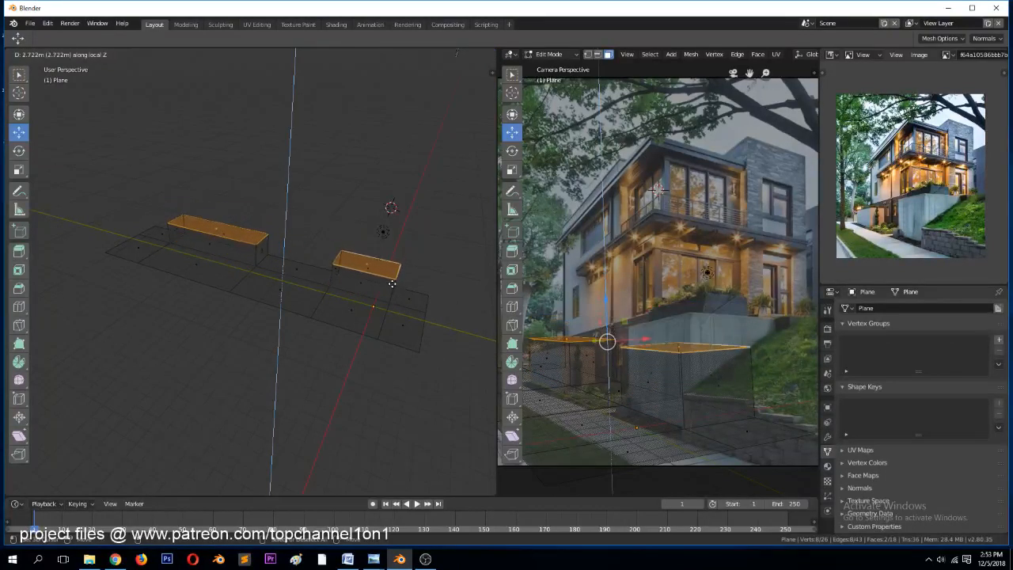
{"action": "left_click", "coordinate": [393, 277]}
{"action": "key", "text": "Tab"}
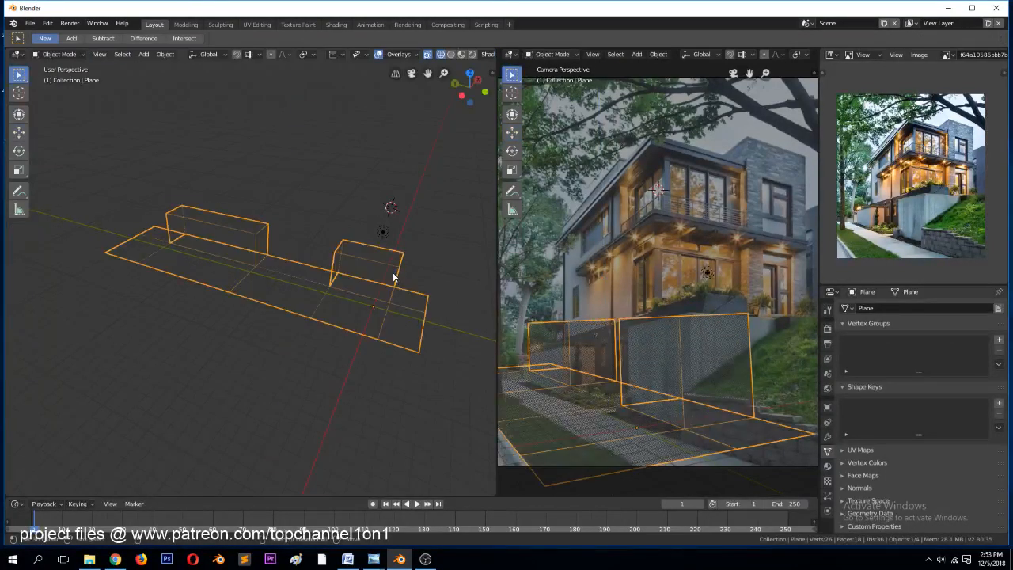
Display the free perspective view in solid shading and move the plane with its blocks slightly upward along global Z
{"action": "key", "text": "z"}
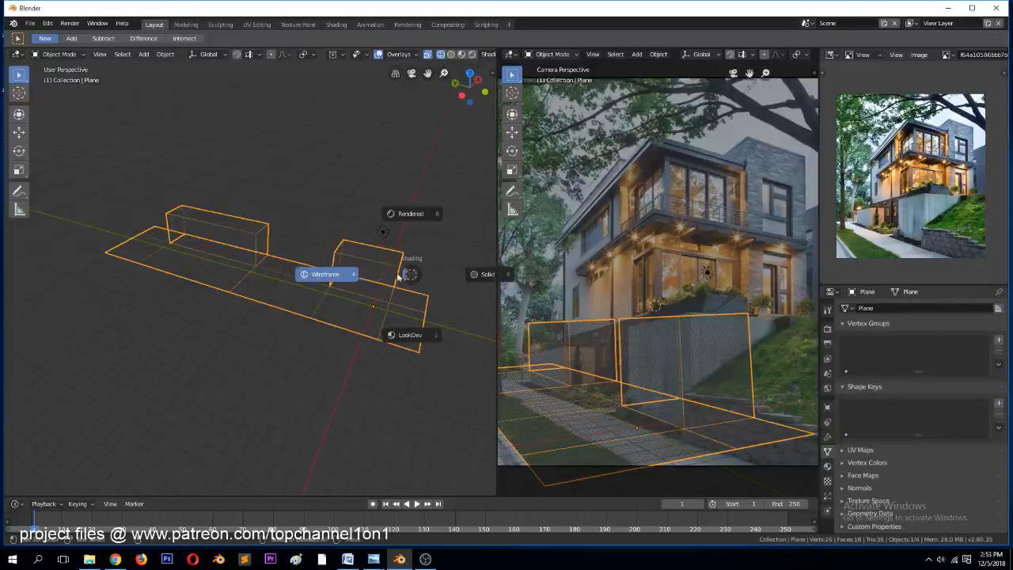
{"action": "left_click", "coordinate": [450, 278]}
{"action": "mouse_move", "coordinate": [427, 276]}
{"action": "middle_mouse_down"}
{"action": "mouse_move", "coordinate": [303, 255]}
{"action": "mouse_move", "coordinate": [355, 269]}
{"action": "mouse_move", "coordinate": [364, 238]}
{"action": "middle_mouse_up"}
{"action": "key", "text": "g"}
{"action": "key", "text": "z"}
{"action": "left_click", "coordinate": [309, 251]}
{"action": "middle_click_drag", "start_coordinate": [378, 187], "coordinate": [399, 175]}
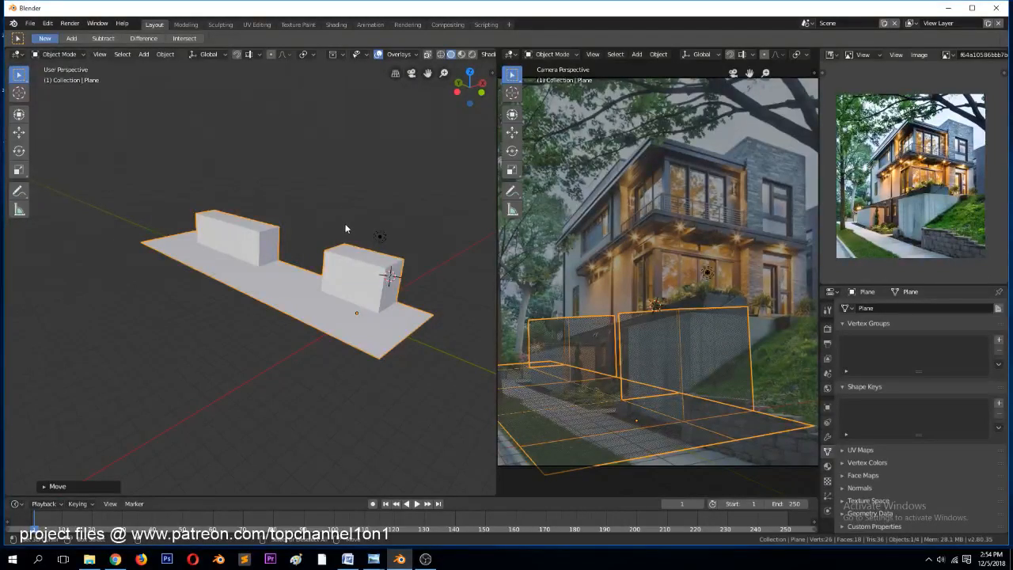
Extrude both blocks' outer side faces together with the plane's house-side edge outward along global X, widening the whole mesh
{"action": "key", "text": "Tab"}
{"action": "middle_click_drag", "start_coordinate": [364, 232], "coordinate": [301, 229]}
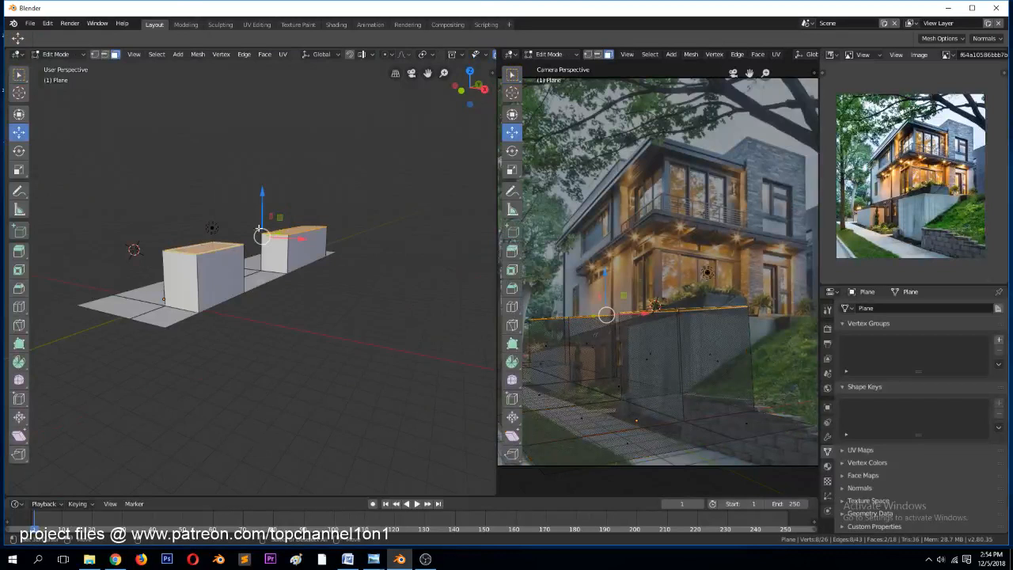
{"action": "left_click", "coordinate": [308, 244]}
{"action": "left_click", "coordinate": [221, 277], "text": "shift"}
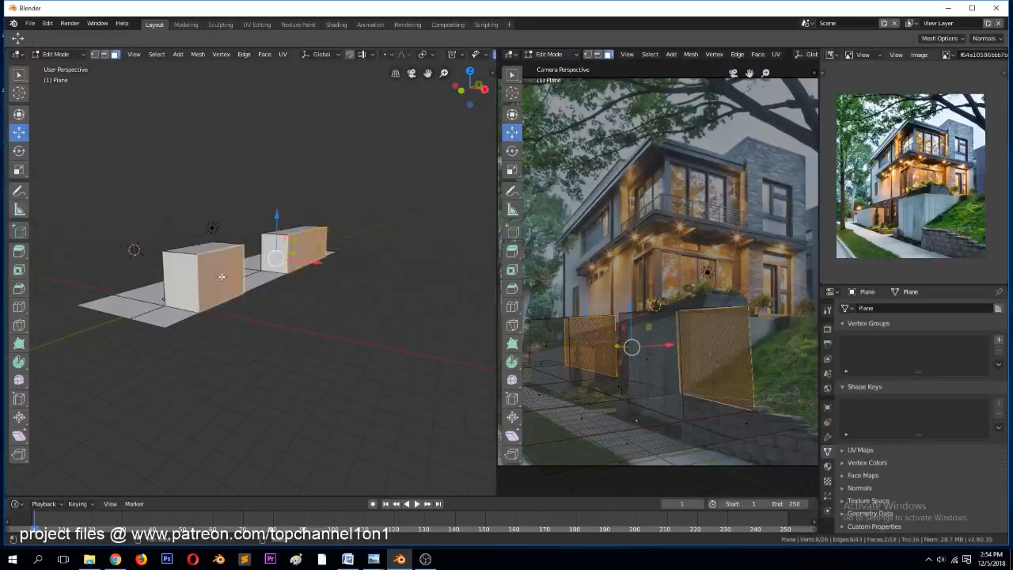
{"action": "key", "text": "2"}
{"action": "left_click", "coordinate": [269, 287], "text": "alt+shift"}
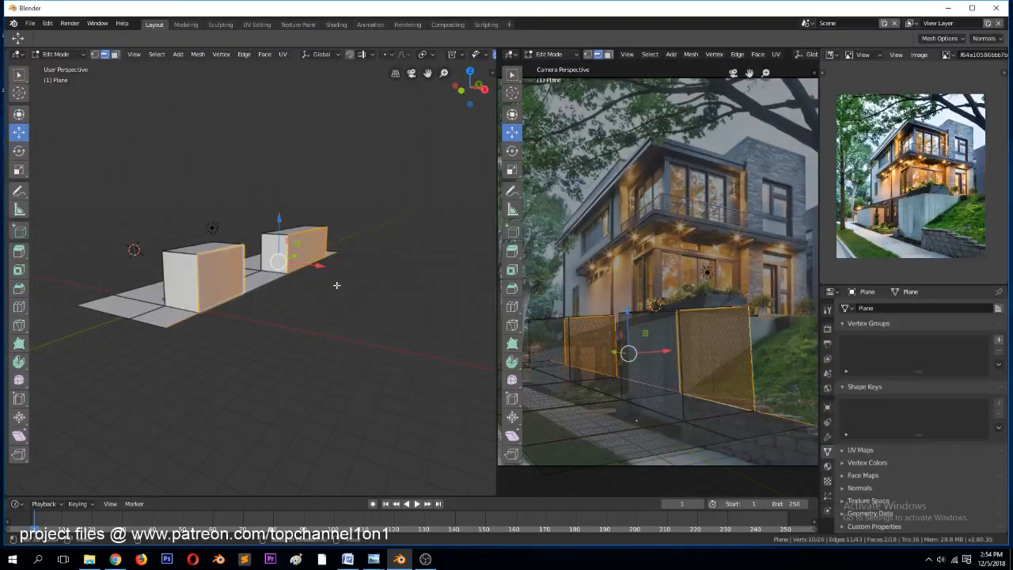
{"action": "key", "text": "e"}
{"action": "right_click", "coordinate": [333, 281]}
{"action": "left_click_drag", "start_coordinate": [315, 265], "coordinate": [353, 282]}
{"action": "middle_click_drag", "start_coordinate": [314, 262], "coordinate": [397, 283]}
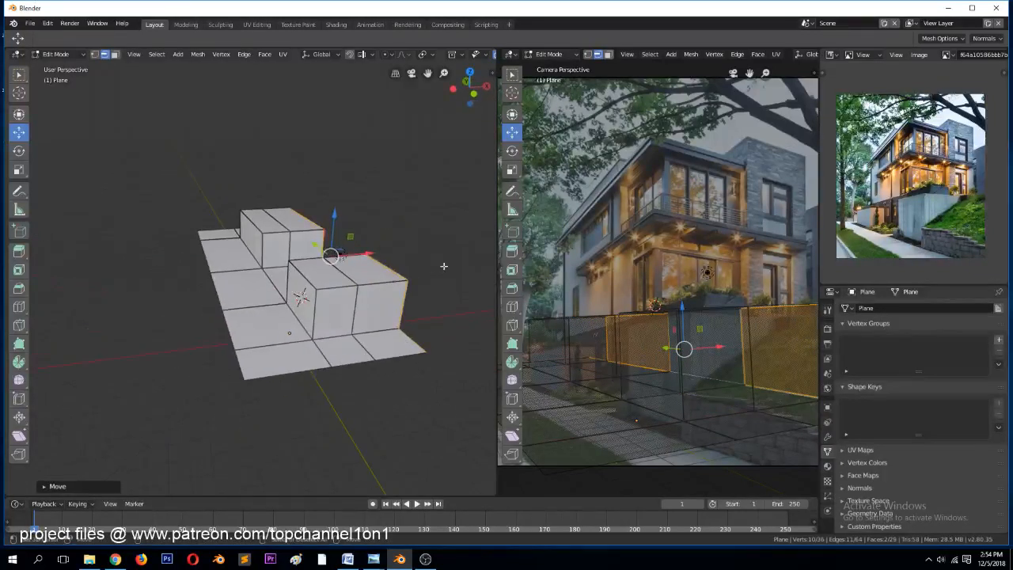
{"action": "key", "text": "Tab"}
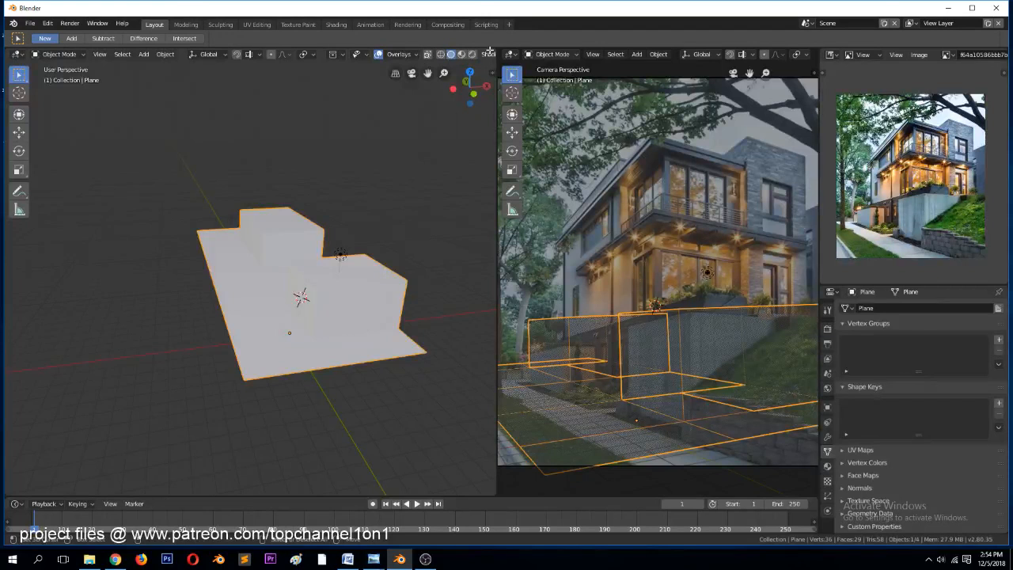
Try Flat and MatCap lighting on the blocks in the free view and return to Studio lighting
{"action": "scroll", "coordinate": [458, 61], "scroll_direction": "down", "scroll_amount": 2}
{"action": "left_click", "coordinate": [471, 55]}
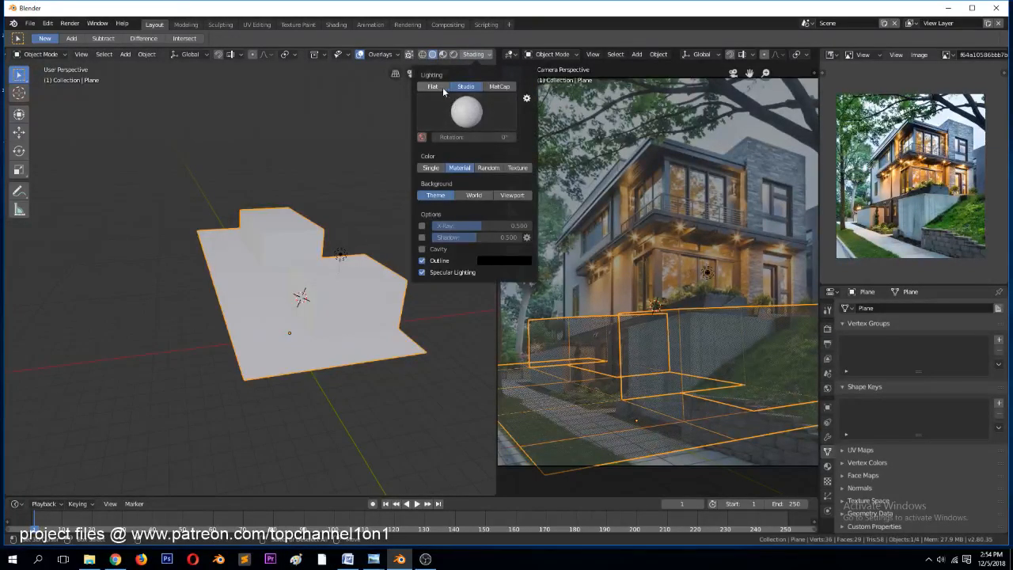
{"action": "left_click", "coordinate": [442, 87]}
{"action": "left_click", "coordinate": [468, 87]}
{"action": "left_click", "coordinate": [490, 85]}
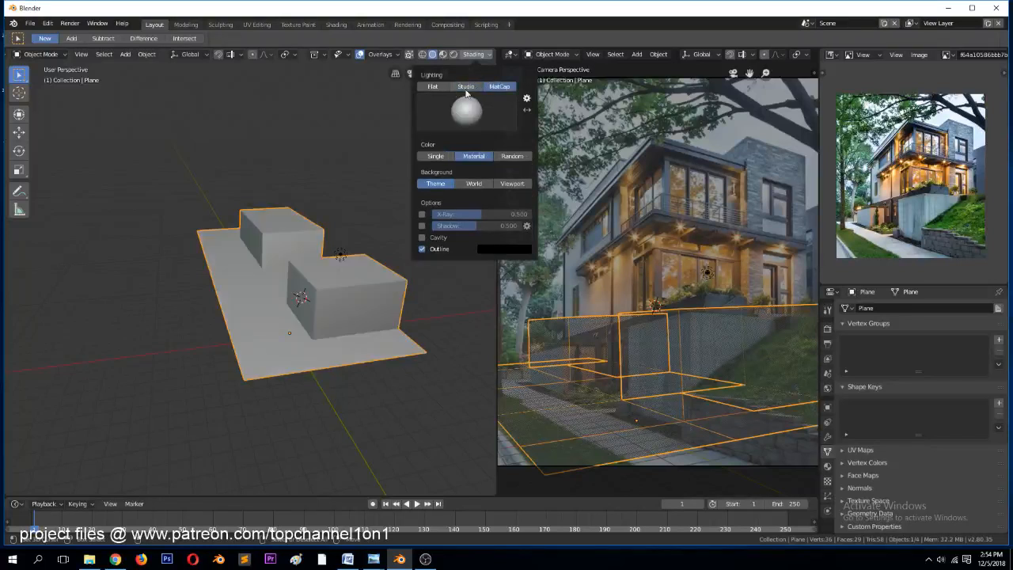
{"action": "left_click", "coordinate": [467, 87]}
{"action": "mouse_move", "coordinate": [279, 123]}
{"action": "middle_mouse_down"}
{"action": "mouse_move", "coordinate": [358, 171]}
{"action": "mouse_move", "coordinate": [382, 202]}
{"action": "mouse_move", "coordinate": [336, 196]}
{"action": "middle_mouse_up"}
{"action": "scroll", "coordinate": [278, 192], "scroll_direction": "up", "scroll_amount": 4}
{"action": "scroll", "coordinate": [278, 191], "scroll_direction": "down", "scroll_amount": 4}
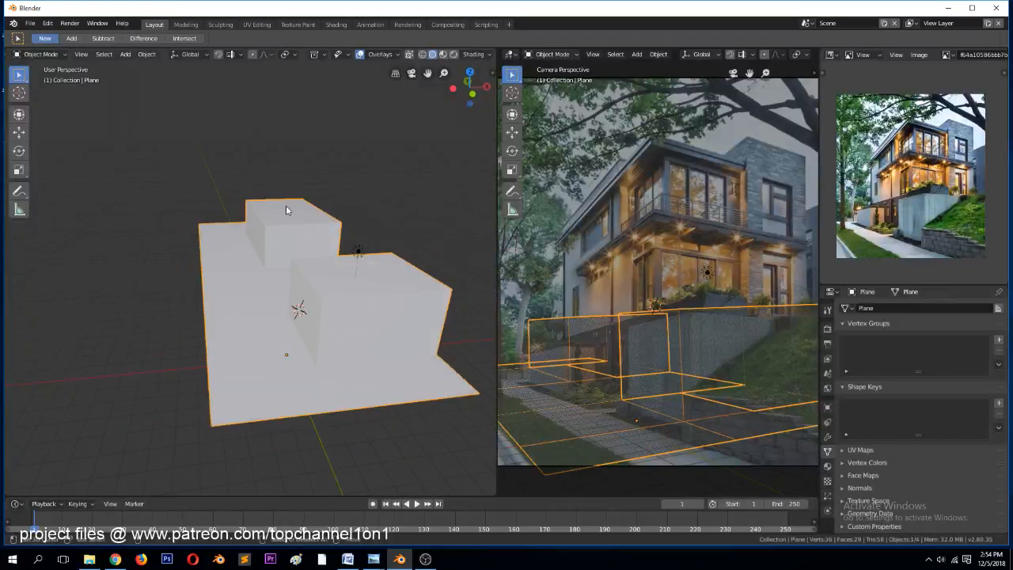
Show the model from the top and enable shadows in the solid shading of the free view
{"action": "key", "text": "KP_7"}
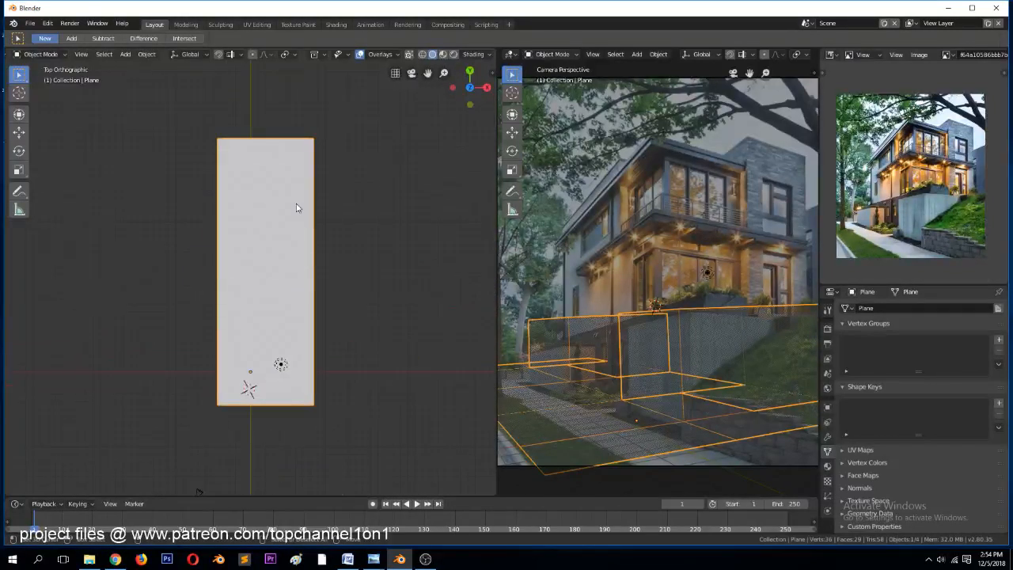
{"action": "left_click", "coordinate": [474, 54]}
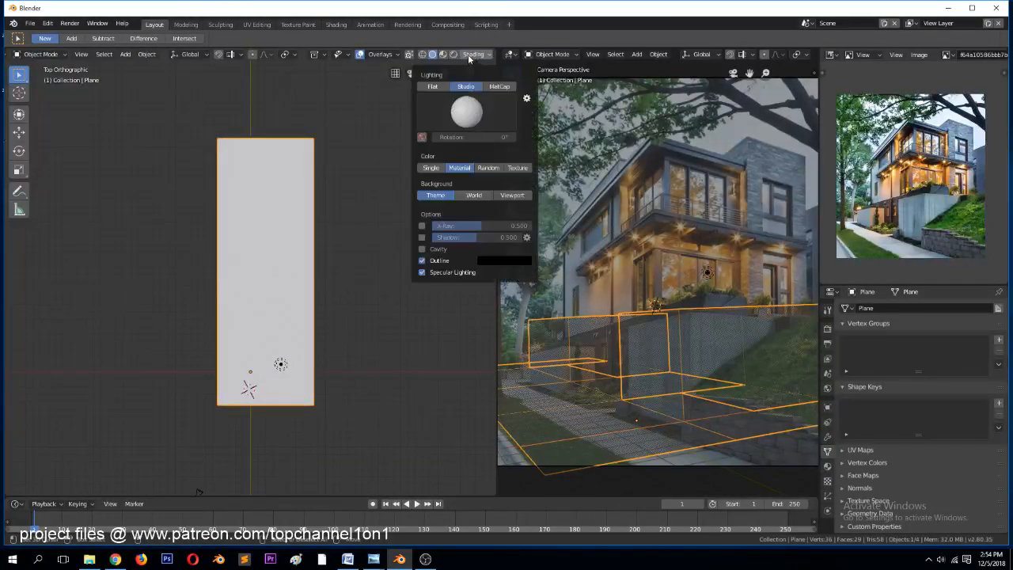
{"action": "left_click", "coordinate": [422, 237]}
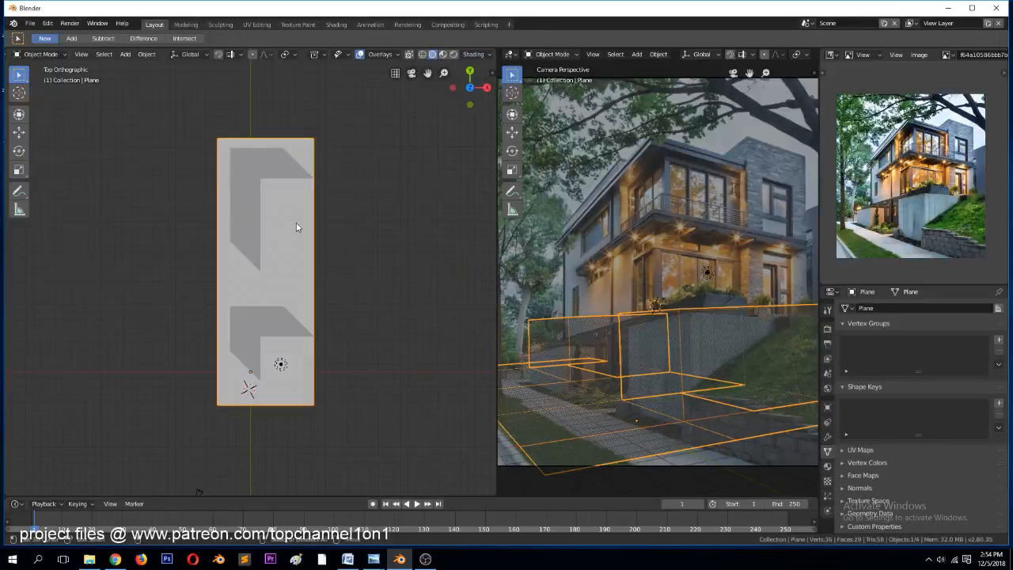
{"action": "mouse_move", "coordinate": [296, 224]}
{"action": "middle_mouse_down"}
{"action": "mouse_move", "coordinate": [340, 176]}
{"action": "mouse_move", "coordinate": [342, 119]}
{"action": "mouse_move", "coordinate": [323, 129]}
{"action": "middle_mouse_up"}
Place the 3D cursor on the plane's house-side edge between the two blocks and deselect everything
{"action": "right_click", "coordinate": [313, 235], "text": "shift"}
{"action": "scroll", "coordinate": [621, 317], "scroll_direction": "up", "scroll_amount": 3}
{"action": "key", "text": "alt+a"}
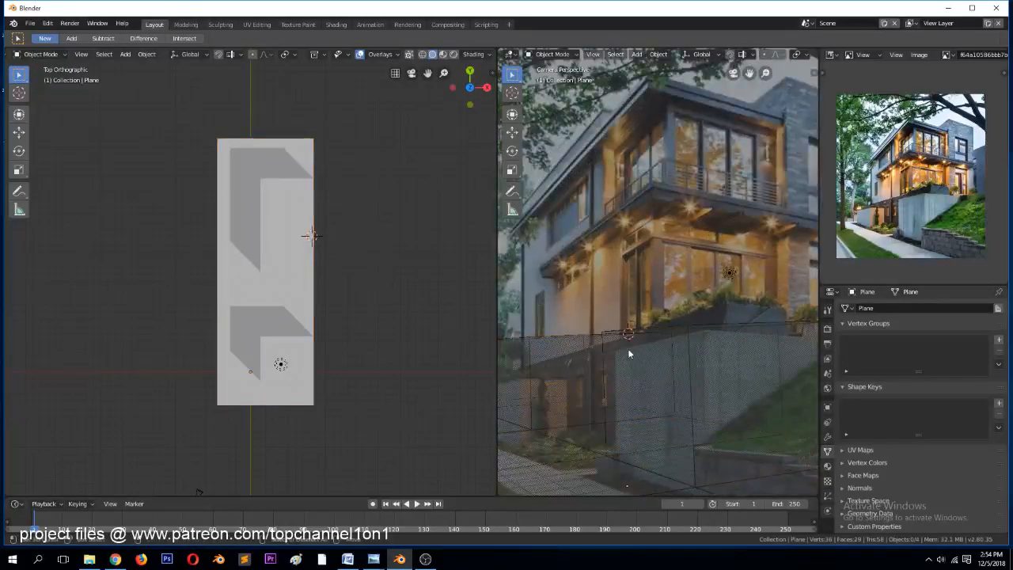
{"action": "scroll", "coordinate": [643, 323], "scroll_direction": "down", "scroll_amount": 5}
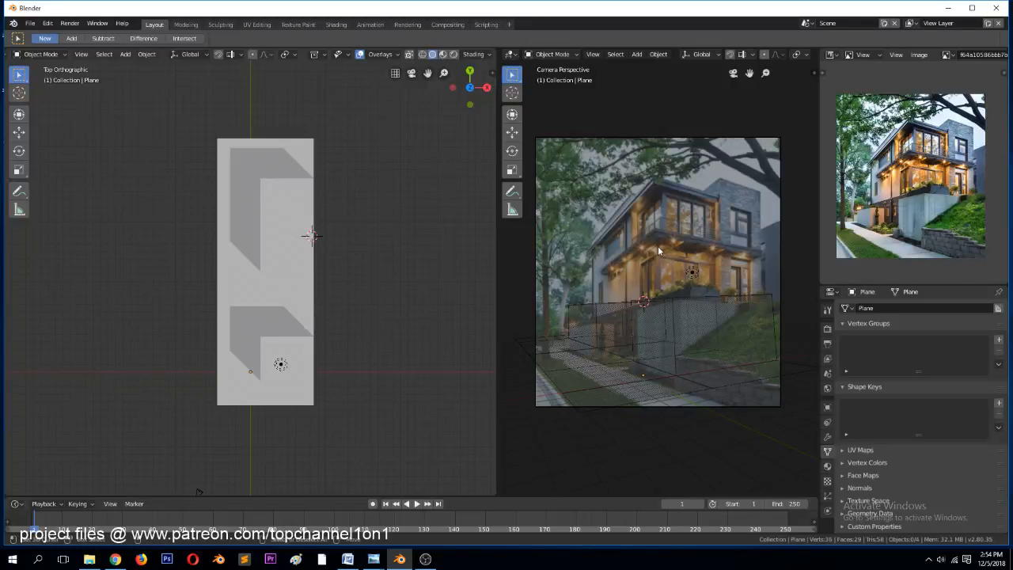
Select the camera and set its focal length to 28 mm
{"action": "left_click", "coordinate": [682, 138]}
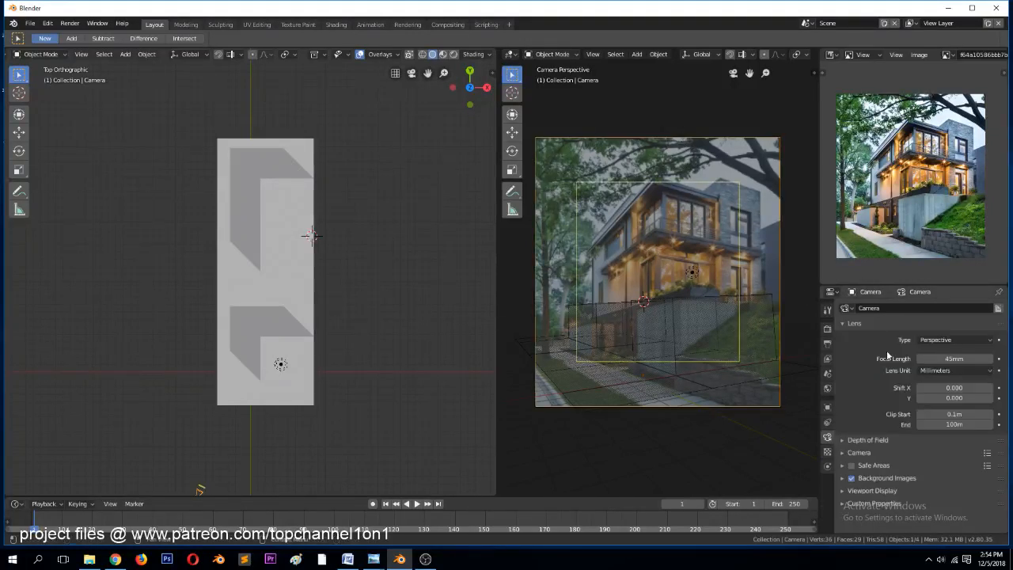
{"action": "left_click", "coordinate": [949, 359]}
{"action": "type", "text": "2"}
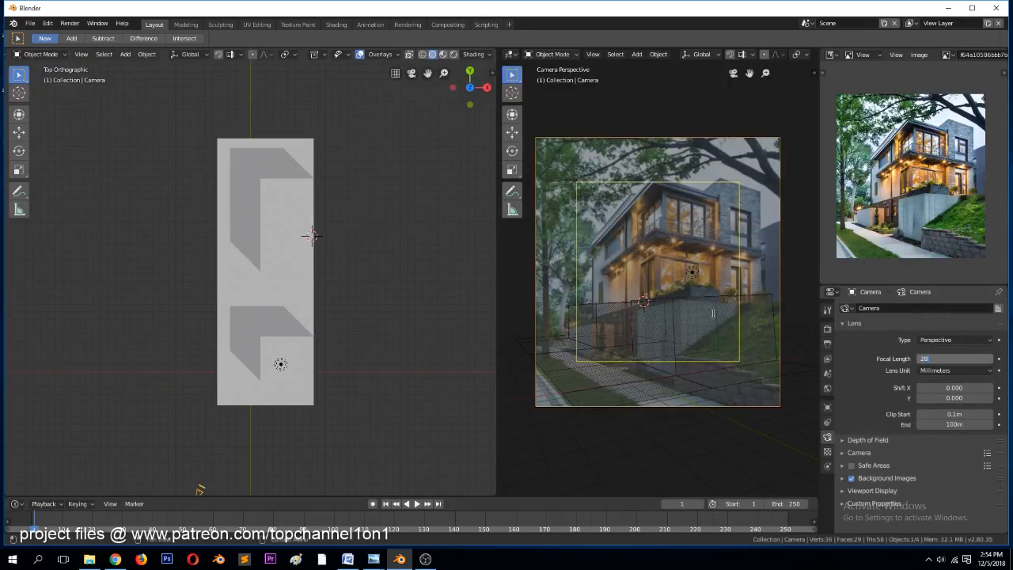
{"action": "type", "text": "8"}
{"action": "key", "text": "Return"}
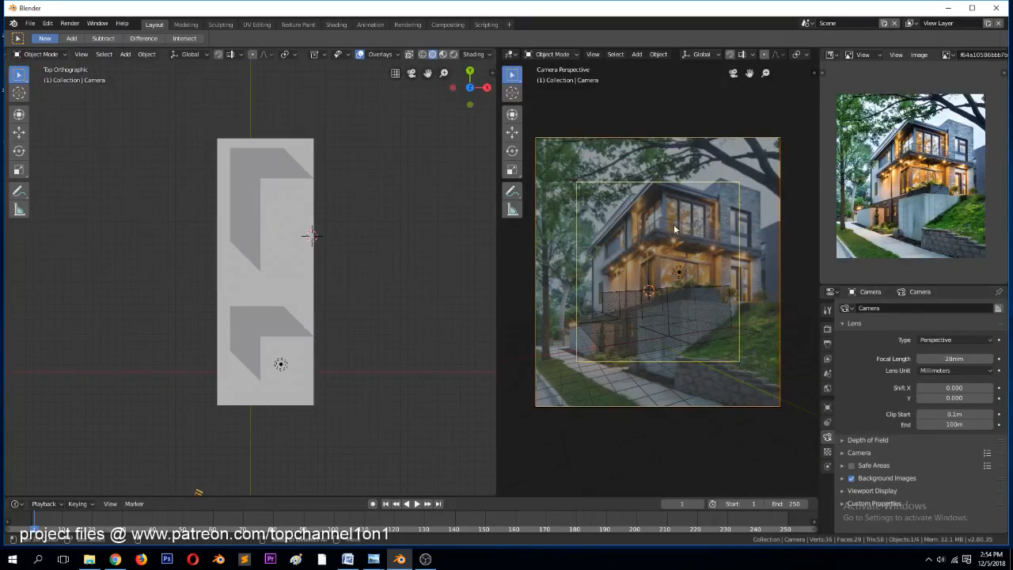
Place the 3D cursor at ground level by the far block's near corner, isolate the plane in local view, and set the pivot to 3D Cursor
{"action": "left_click", "coordinate": [300, 250]}
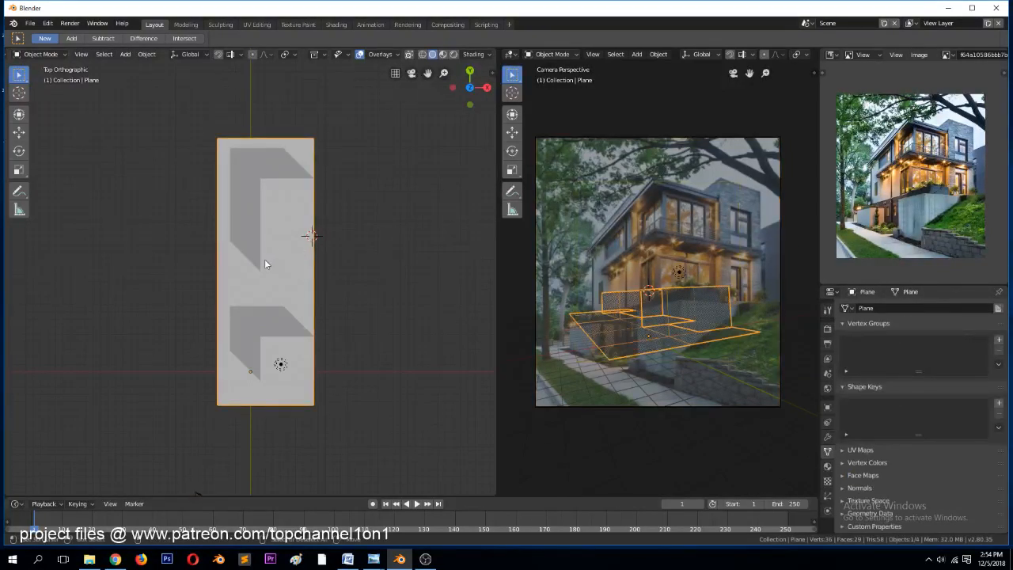
{"action": "right_click", "coordinate": [264, 259], "text": "shift"}
{"action": "key", "text": "KP_1"}
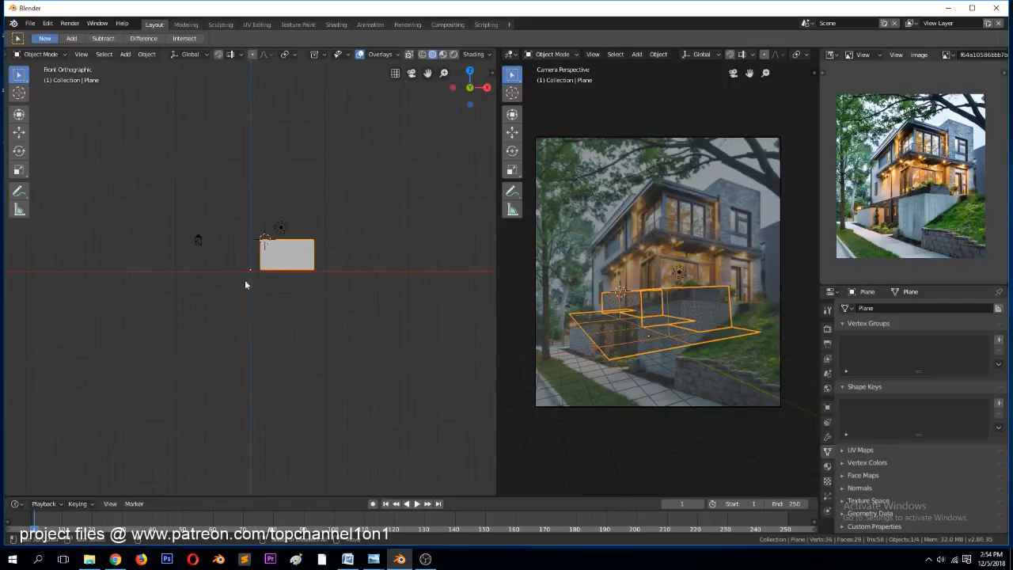
{"action": "right_click", "coordinate": [253, 270], "text": "shift"}
{"action": "key", "text": "KP_Divide"}
{"action": "key", "text": "period"}
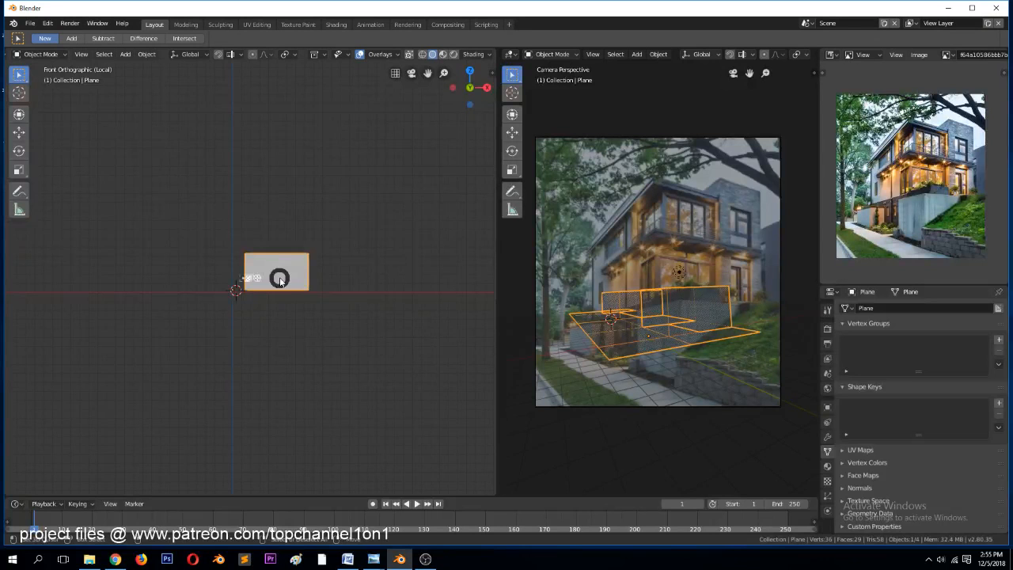
{"action": "left_click", "coordinate": [354, 280]}
Rotate the camera around the 3D cursor and move it so the mesh sits lower over the sidewalk in the photo
{"action": "left_click", "coordinate": [718, 138]}
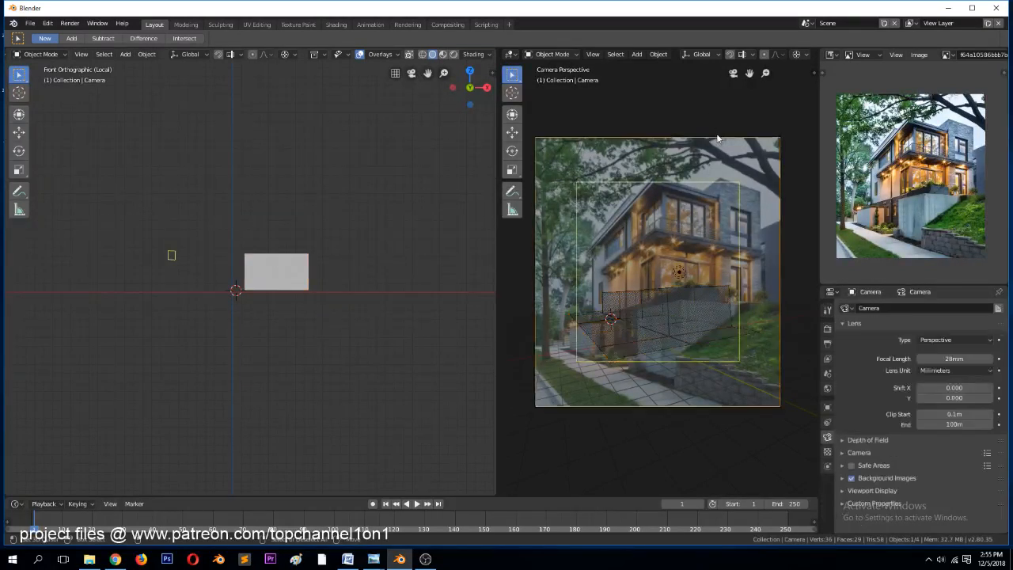
{"action": "key", "text": "r"}
{"action": "left_click", "coordinate": [748, 181]}
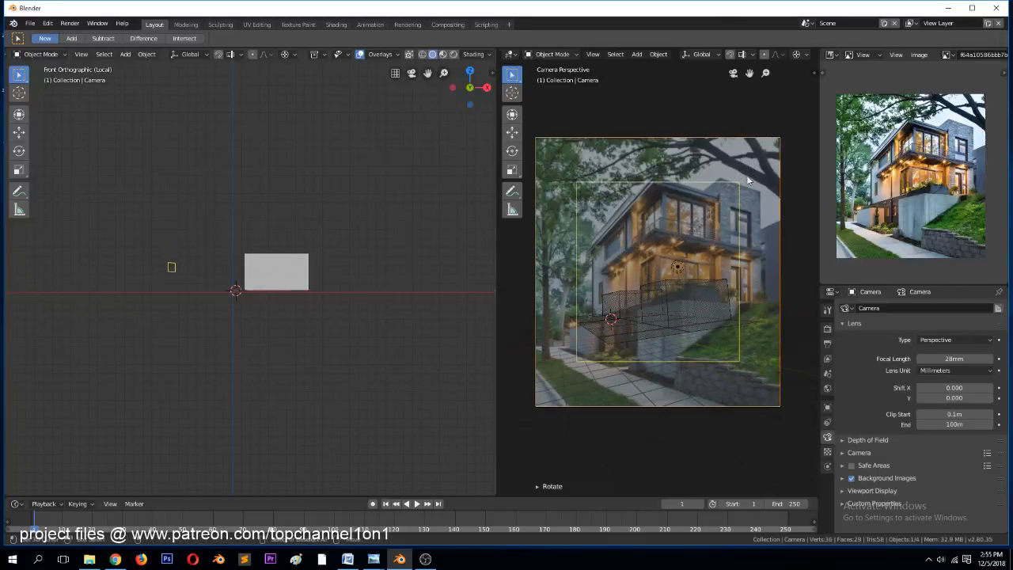
{"action": "key", "text": "g"}
{"action": "left_click", "coordinate": [778, 150]}
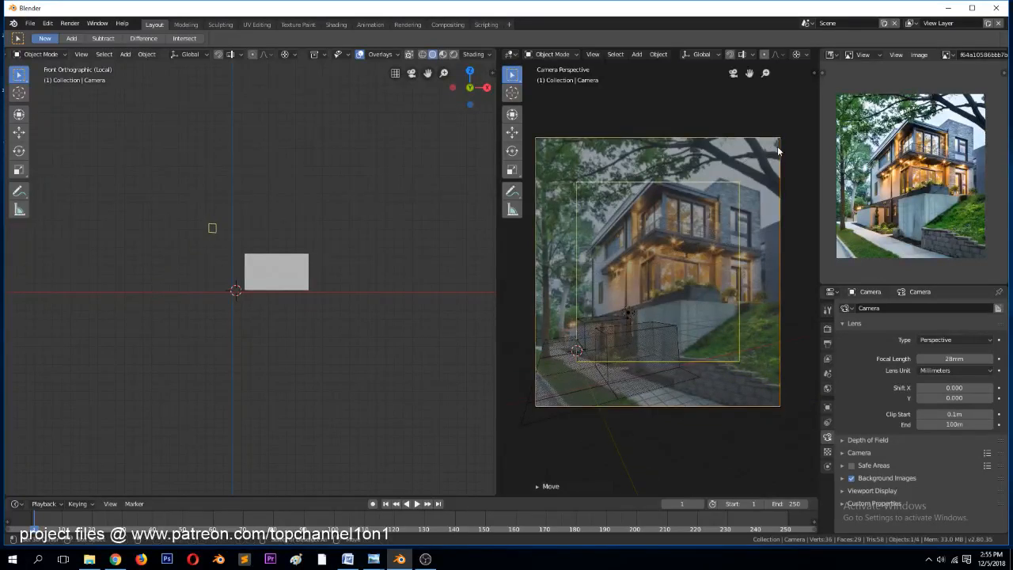
Rotate the camera about -16° around global Z at the 3D cursor and nudge its position to realign the mesh
{"action": "key", "text": "r"}
{"action": "key", "text": "z"}
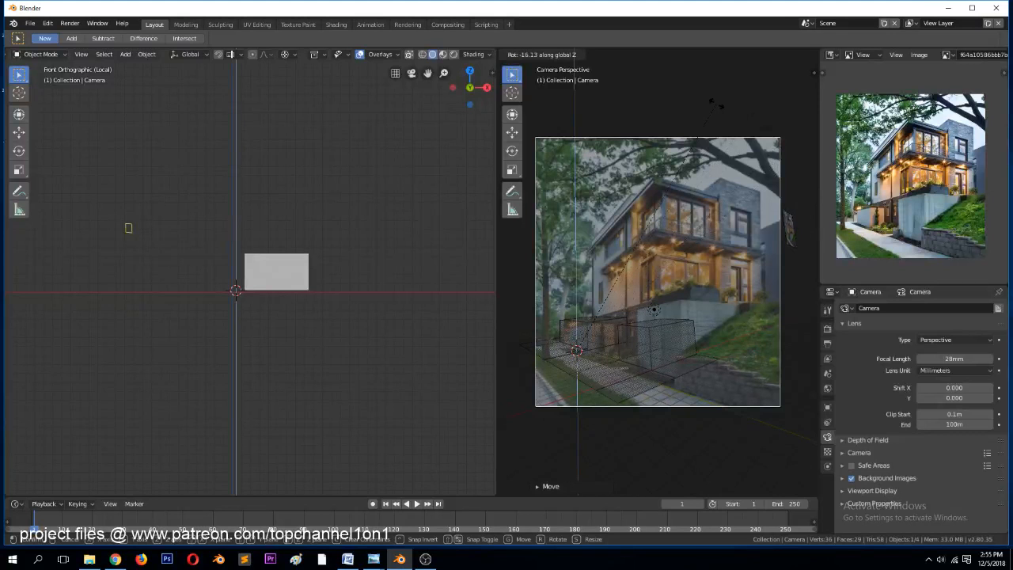
{"action": "left_click", "coordinate": [716, 106]}
{"action": "key", "text": "g"}
{"action": "left_click", "coordinate": [724, 105]}
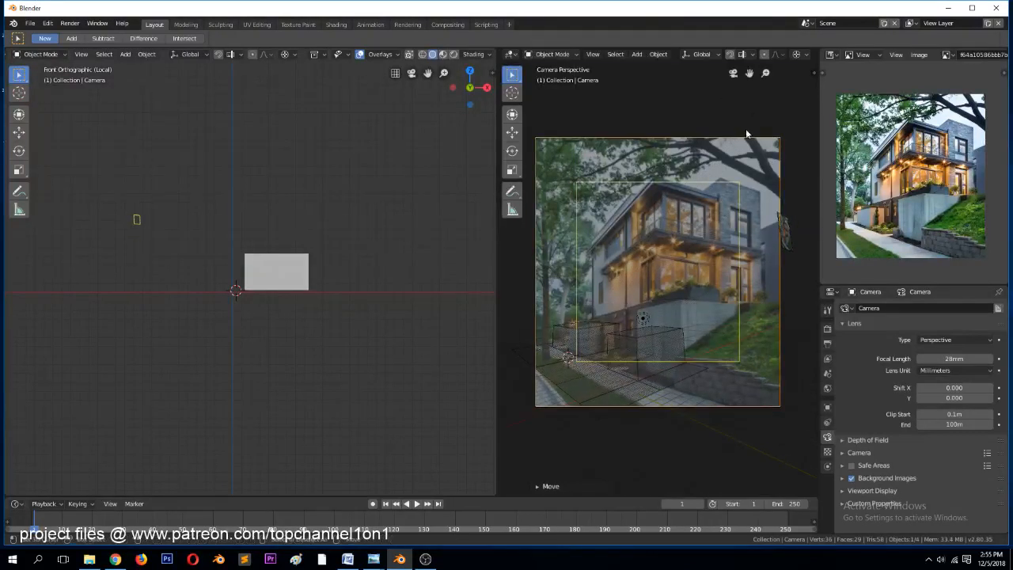
Rotate the camera around the 3D cursor along the global Y axis to readjust the mesh against the photo
{"action": "key", "text": "r"}
{"action": "key", "text": "x"}
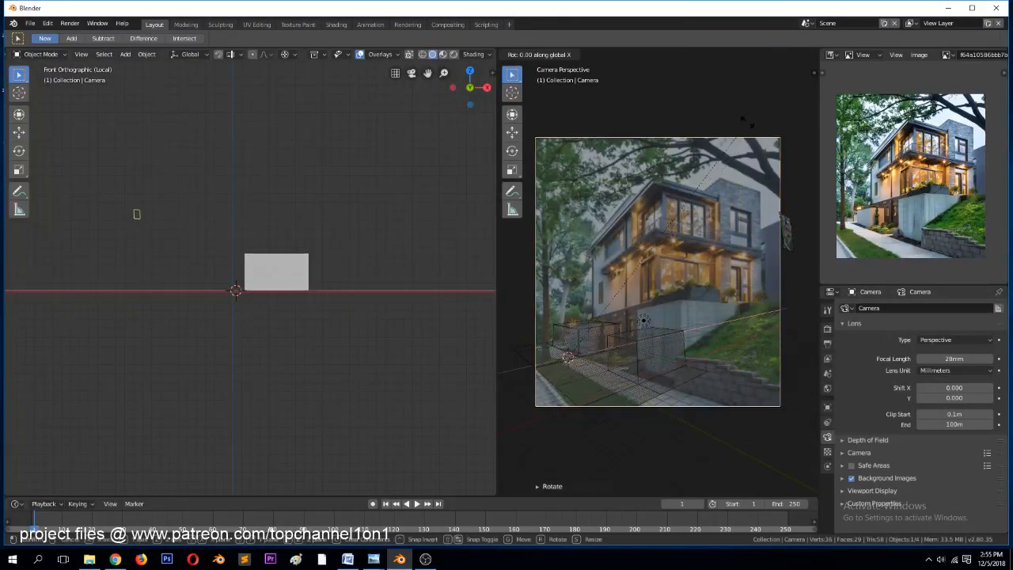
{"action": "key", "text": "y"}
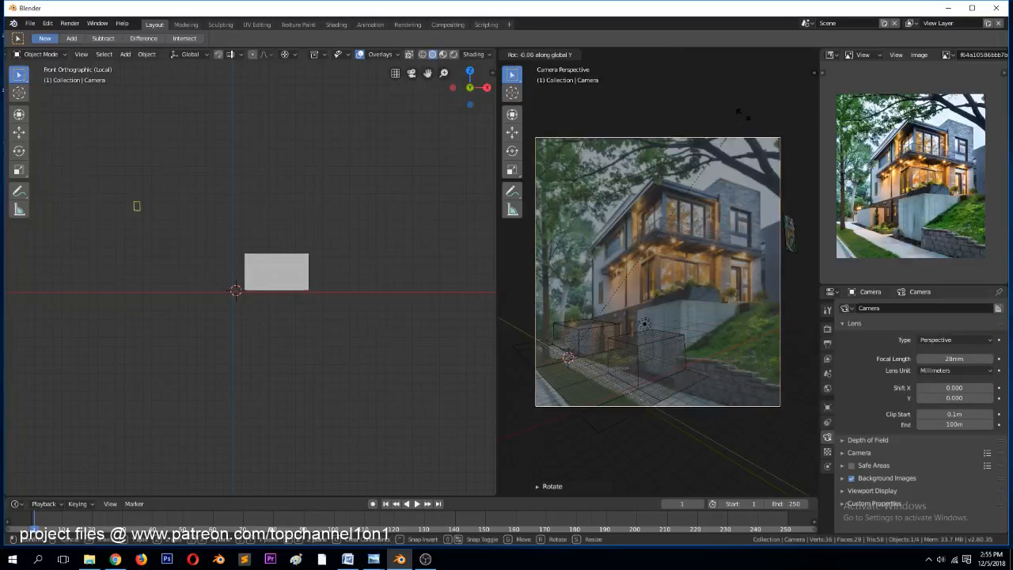
{"action": "left_click", "coordinate": [715, 99]}
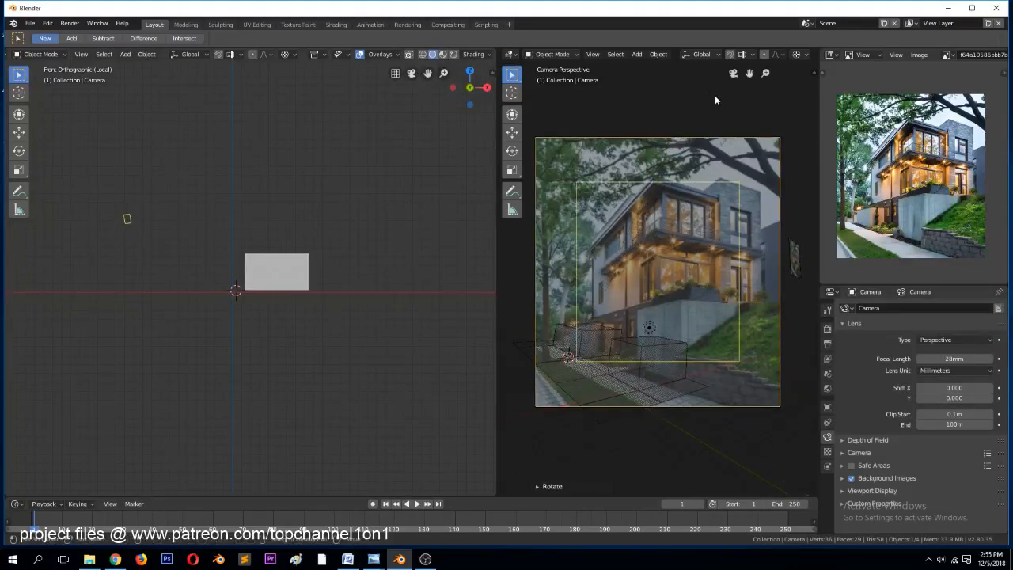
Select the image empty, frame it from the front, and hide the grid floor in that viewport's overlays
{"action": "middle_click_drag", "start_coordinate": [652, 221], "coordinate": [701, 234]}
{"action": "right_click", "coordinate": [667, 148]}
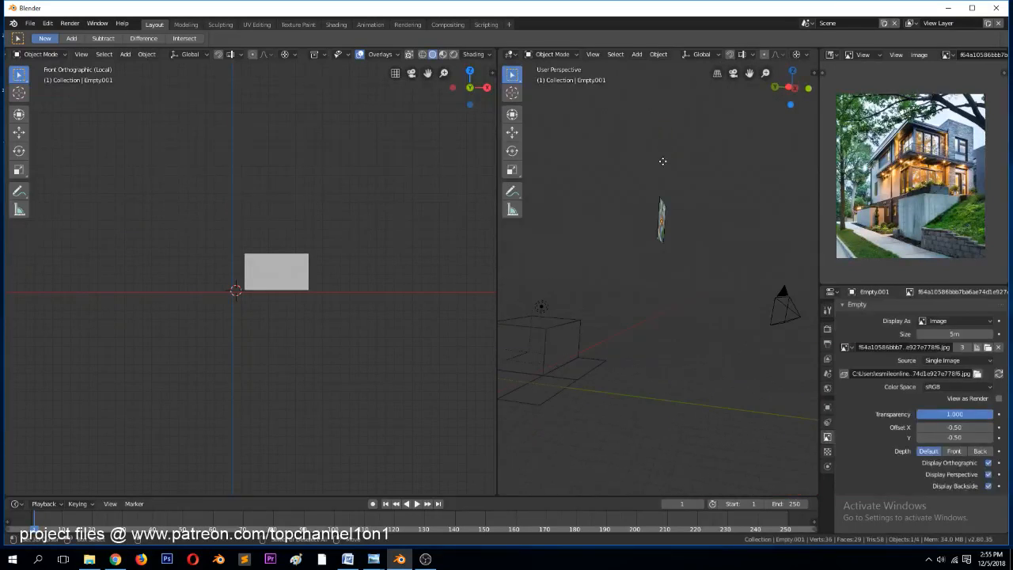
{"action": "key", "text": "KP_1"}
{"action": "scroll", "coordinate": [661, 218], "scroll_direction": "down", "scroll_amount": 1}
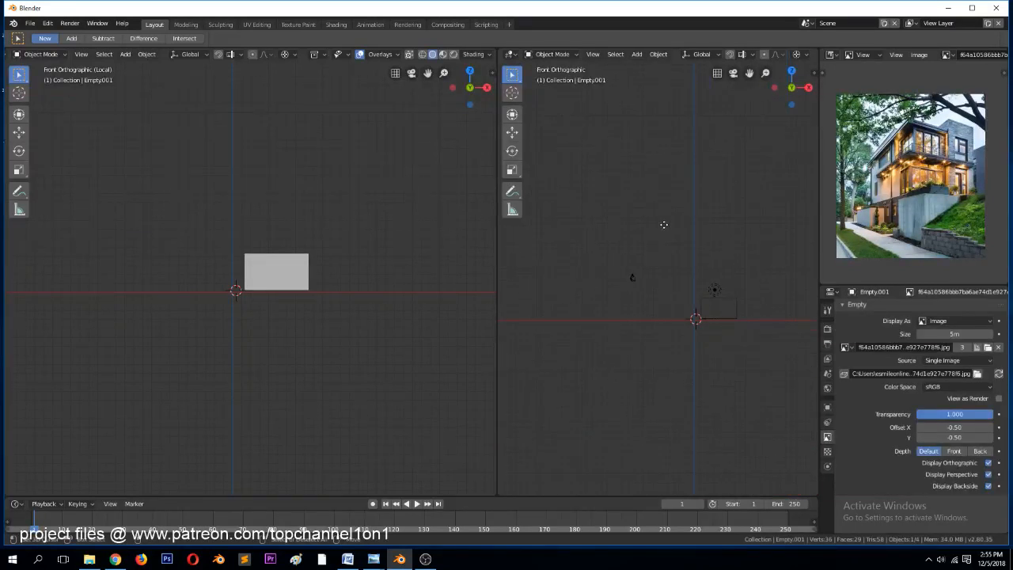
{"action": "key", "text": "KP_Decimal"}
{"action": "scroll", "coordinate": [649, 235], "scroll_direction": "up", "scroll_amount": 7}
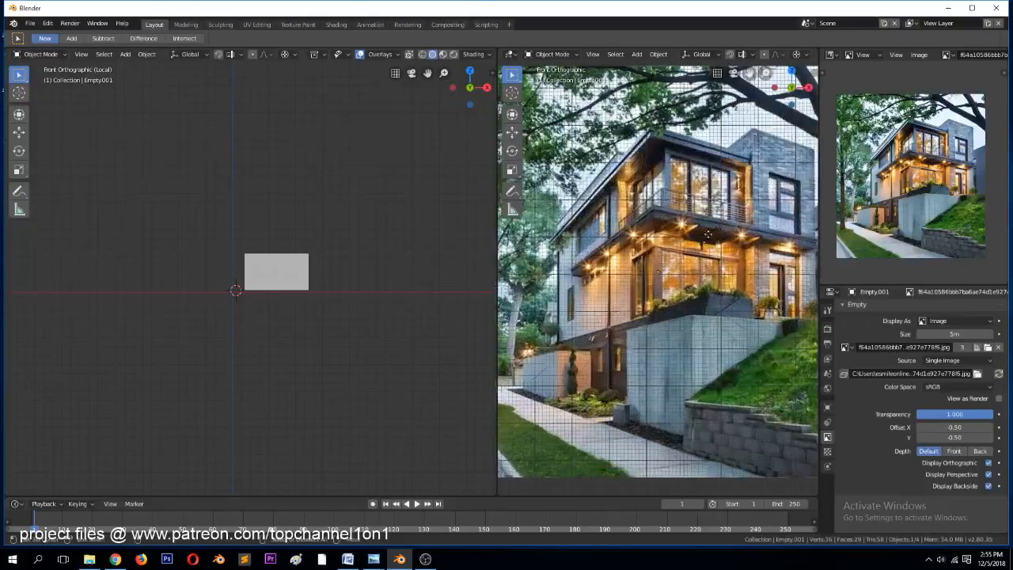
{"action": "middle_click_drag", "start_coordinate": [649, 235], "coordinate": [696, 246]}
{"action": "scroll", "coordinate": [696, 245], "scroll_direction": "down", "scroll_amount": 3}
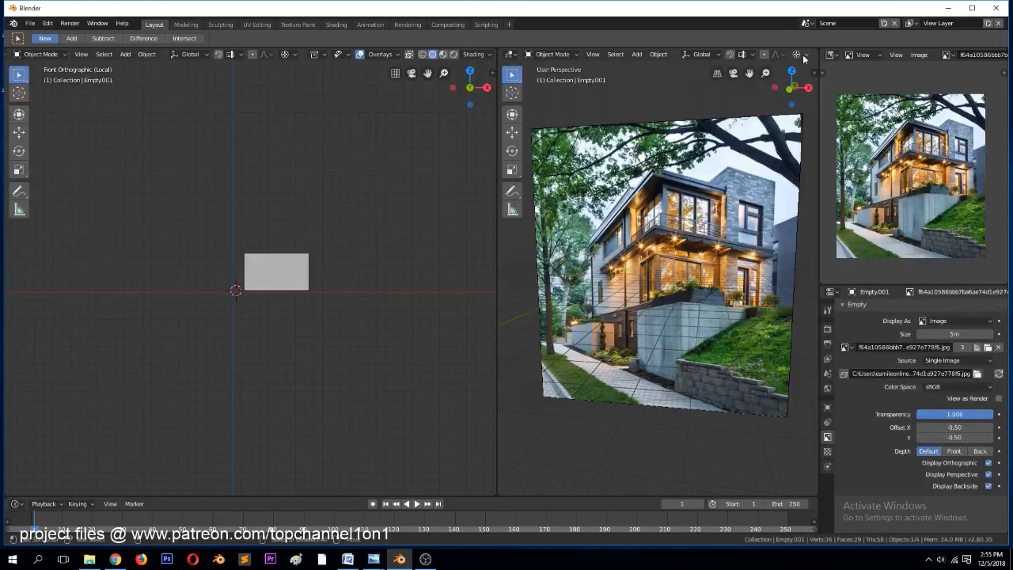
{"action": "scroll", "coordinate": [780, 61], "scroll_direction": "down", "scroll_amount": 5}
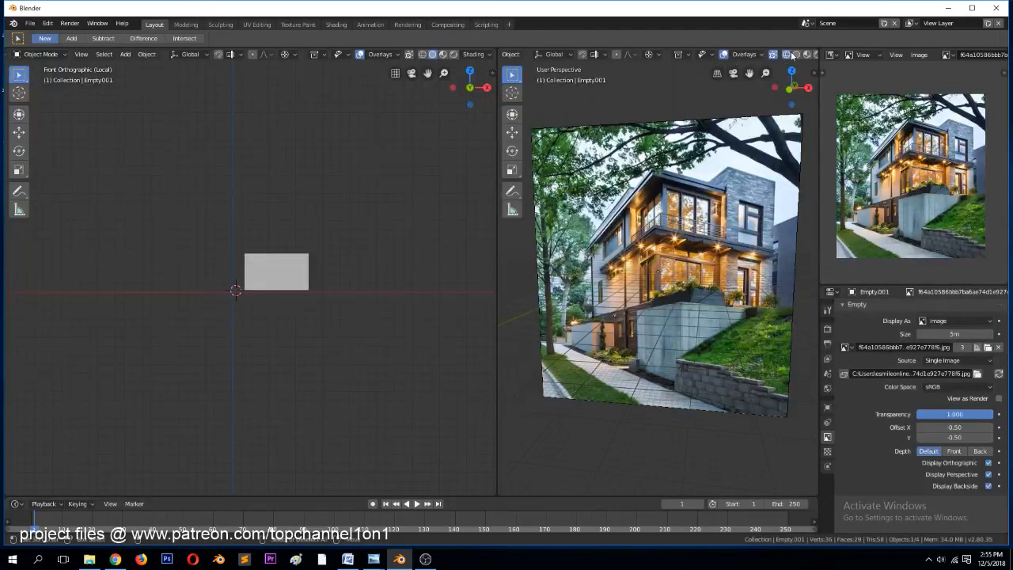
{"action": "left_click", "coordinate": [756, 56]}
{"action": "left_click", "coordinate": [699, 117]}
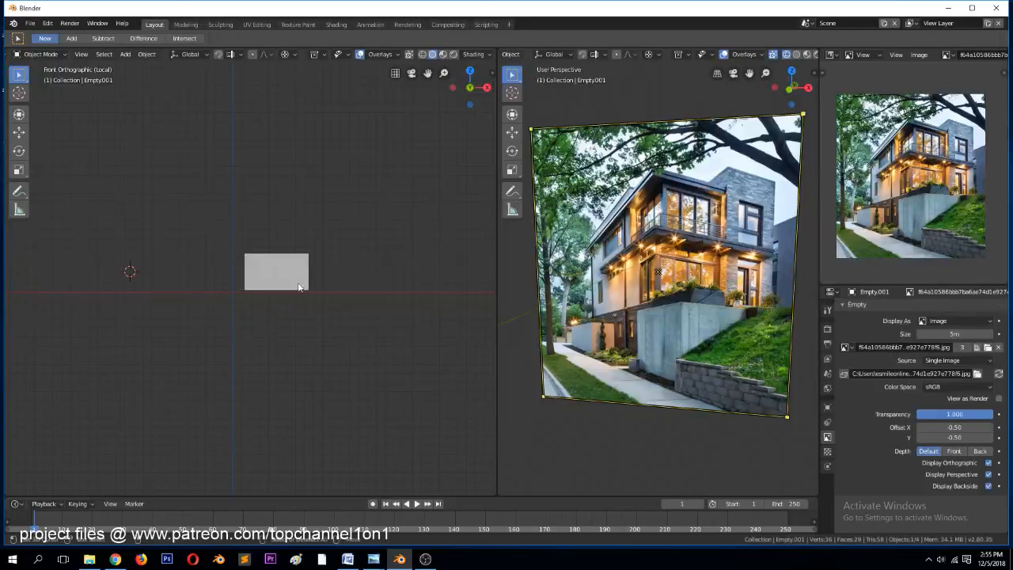
Delete the isolated block, add a new plane in top view, and clear its location to the world origin
{"action": "middle_click_drag", "start_coordinate": [299, 287], "coordinate": [306, 323]}
{"action": "left_click", "coordinate": [302, 331]}
{"action": "key", "text": "Delete"}
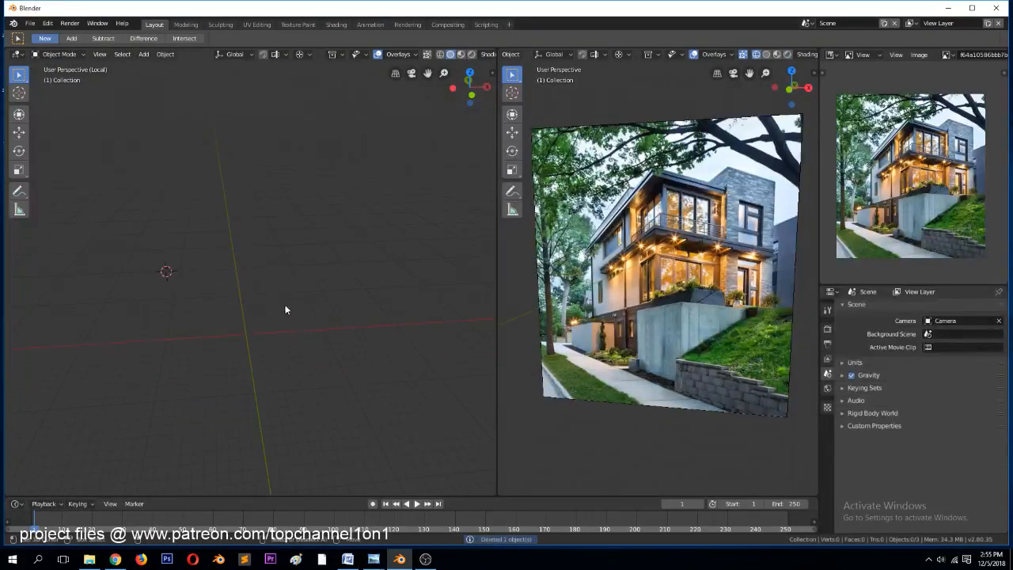
{"action": "key", "text": "KP_7"}
{"action": "key", "text": "shift+a"}
{"action": "left_click", "coordinate": [272, 295]}
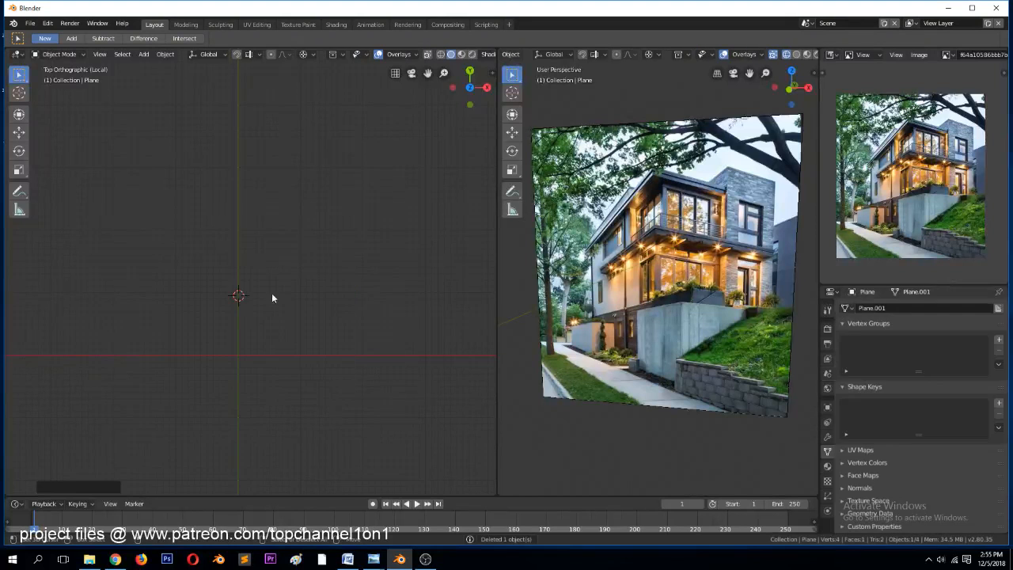
{"action": "key", "text": "alt+g"}
{"action": "key", "text": "shift+c"}
{"action": "scroll", "coordinate": [247, 301], "scroll_direction": "up", "scroll_amount": 12}
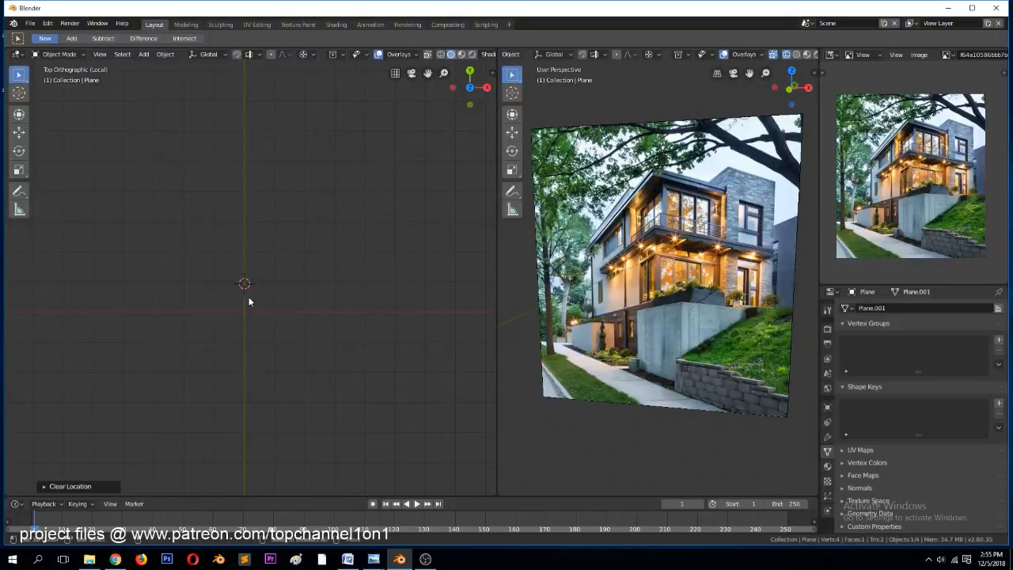
Place the 3D cursor beside the Y axis, add another plane there, and look for it in perspective
{"action": "scroll", "coordinate": [255, 332], "scroll_direction": "up", "scroll_amount": 9}
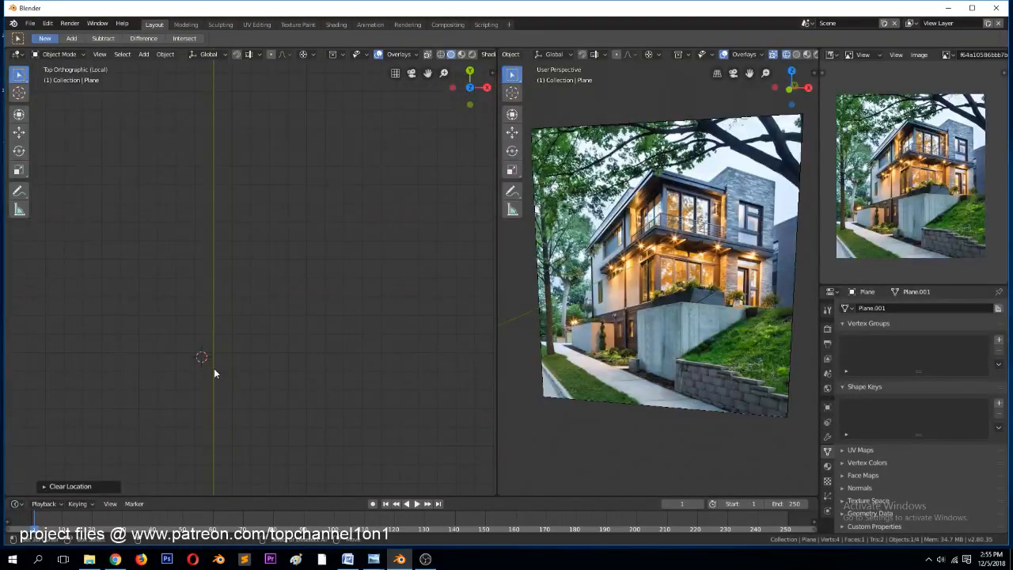
{"action": "right_click", "coordinate": [212, 366], "text": "shift"}
{"action": "key", "text": "shift+a"}
{"action": "mouse_move", "coordinate": [181, 344]}
{"action": "left_click", "coordinate": [269, 344]}
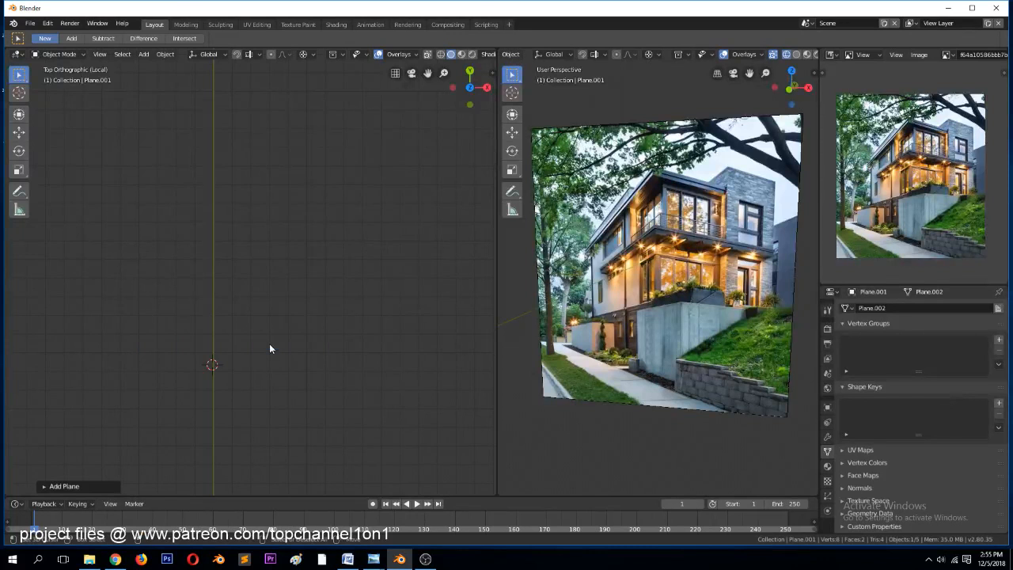
{"action": "scroll", "coordinate": [265, 346], "scroll_direction": "down", "scroll_amount": 5}
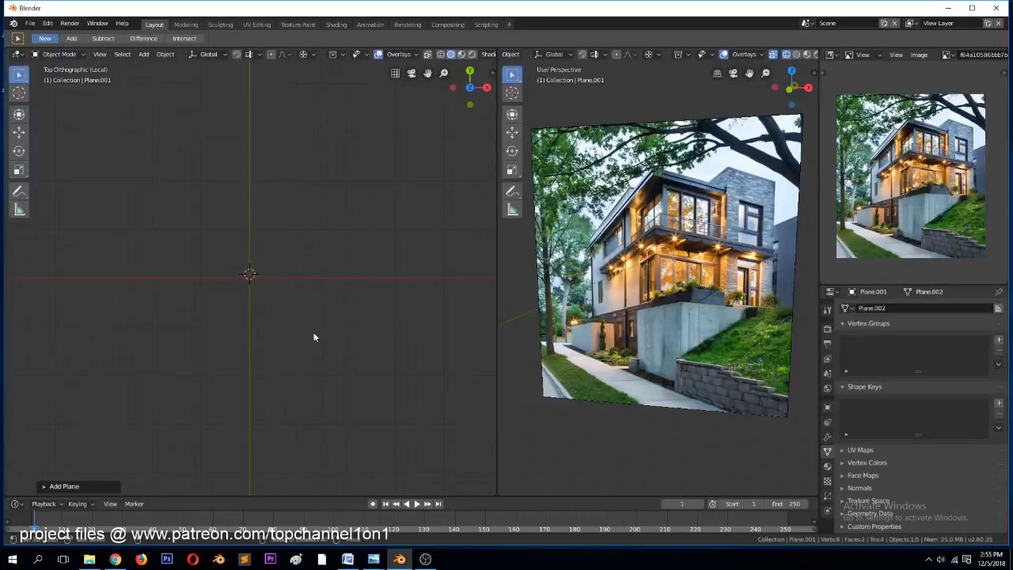
{"action": "middle_click_drag", "start_coordinate": [181, 265], "coordinate": [254, 190]}
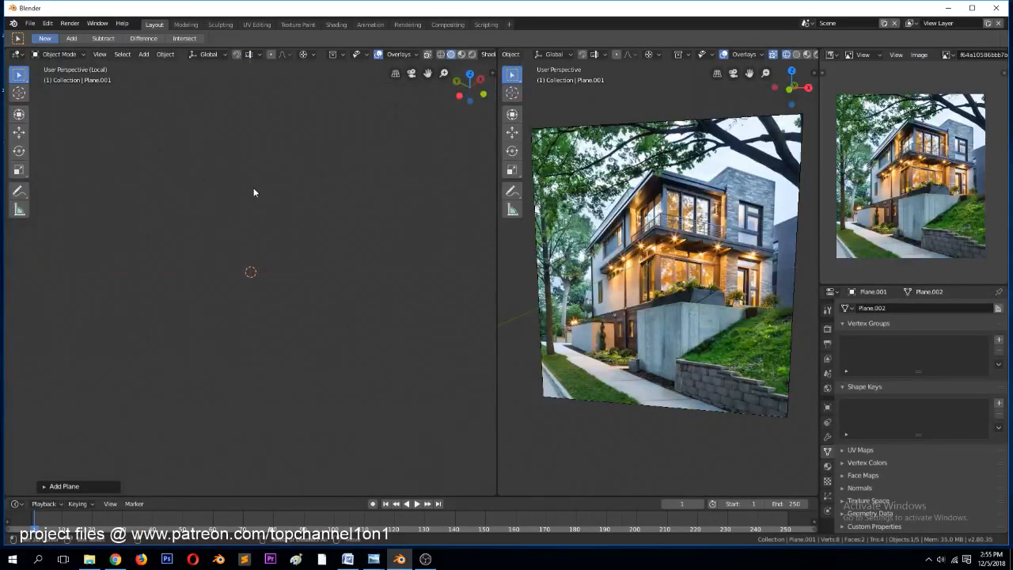
{"action": "middle_click_drag", "start_coordinate": [250, 240], "coordinate": [256, 243]}
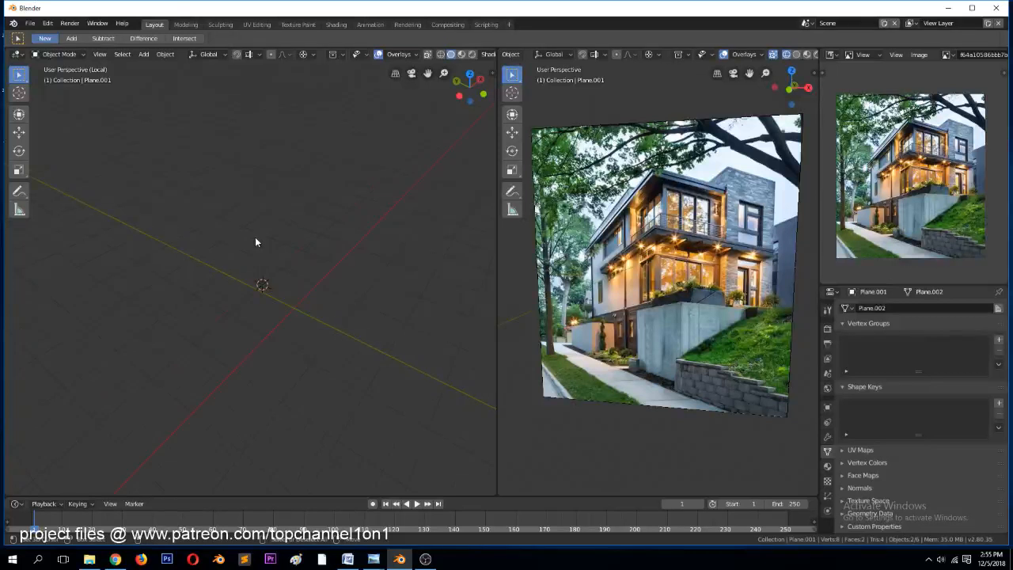
Start a new General file and delete the default cube
{"action": "key", "text": "ctrl+n"}
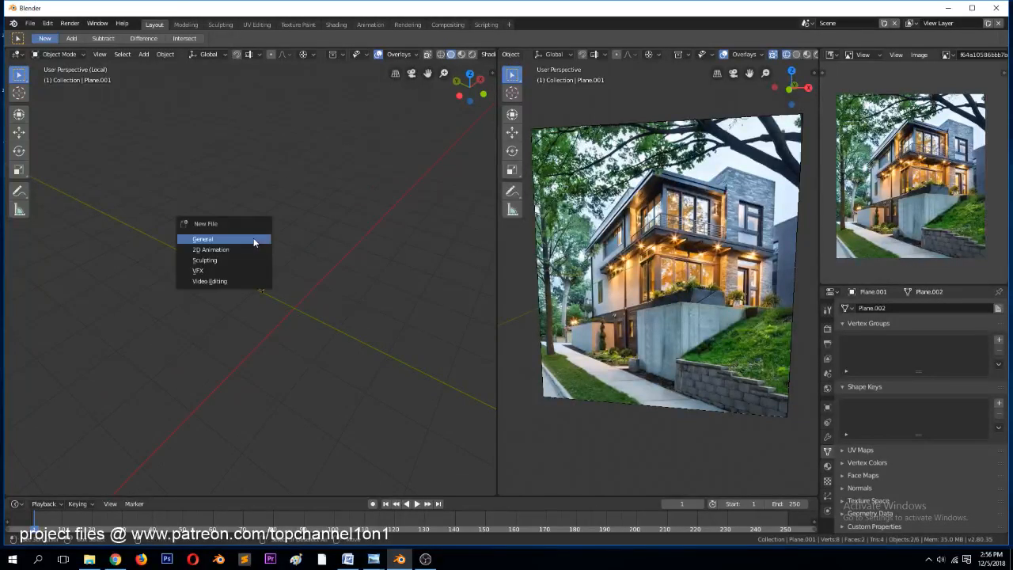
{"action": "left_click", "coordinate": [253, 242]}
{"action": "key", "text": "x"}
{"action": "left_click", "coordinate": [312, 258]}
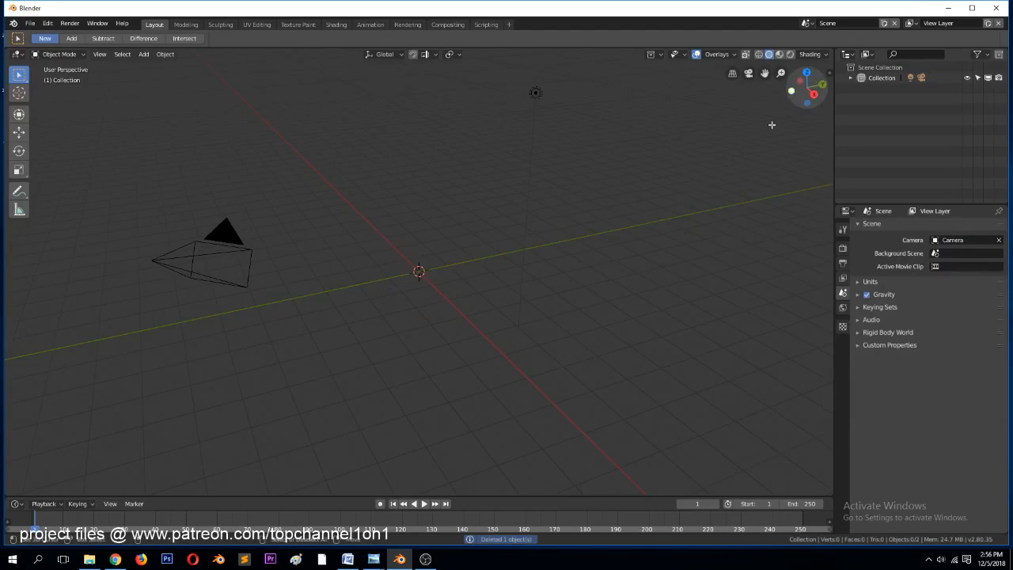
Switch to File Explorer and look through the Downloads folder for the house photo
{"action": "left_click", "coordinate": [88, 558]}
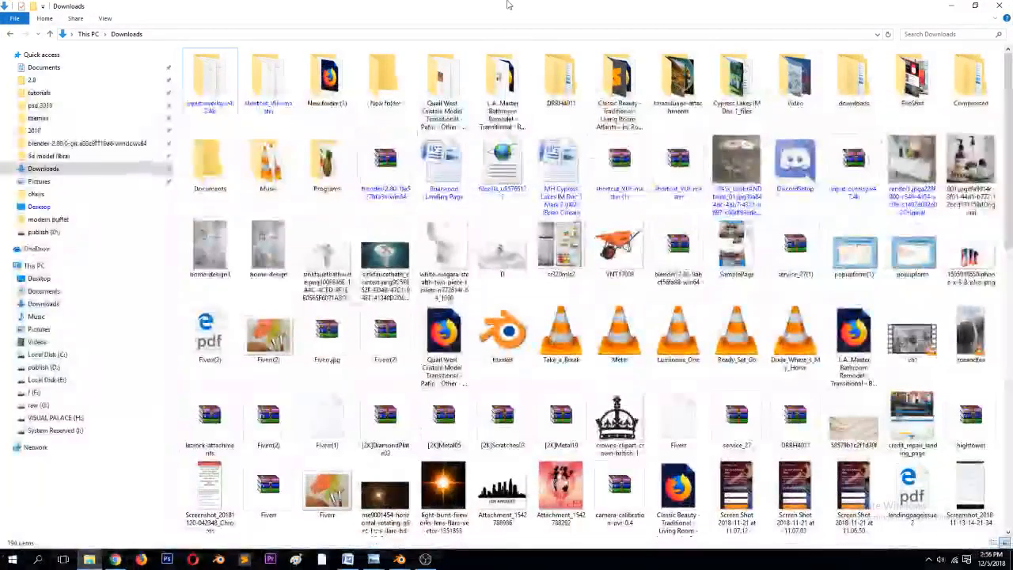
{"action": "double_click", "coordinate": [509, 3]}
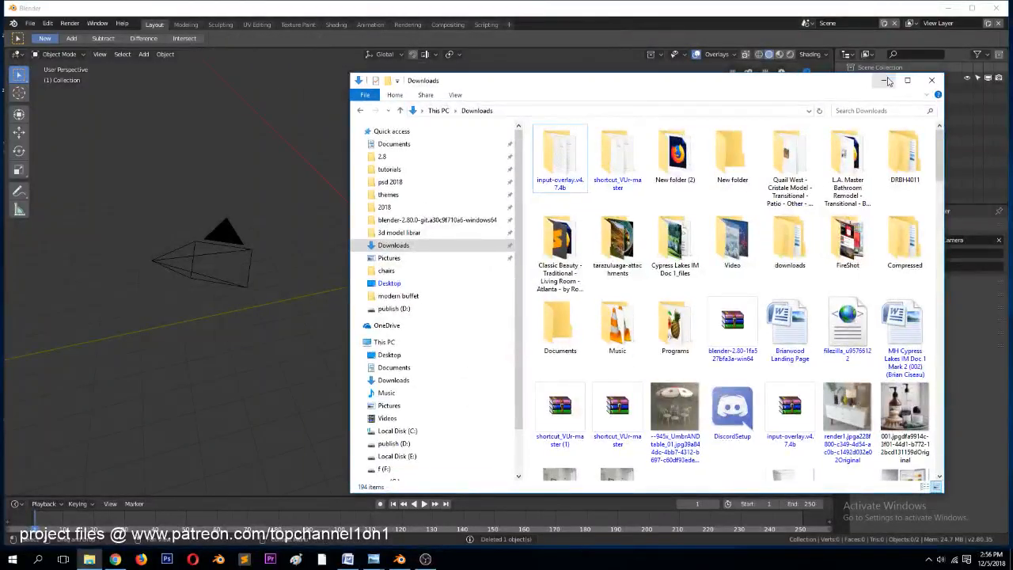
{"action": "left_click", "coordinate": [884, 80]}
{"action": "left_click", "coordinate": [89, 558]}
{"action": "scroll", "coordinate": [765, 342], "scroll_direction": "down", "scroll_amount": 15}
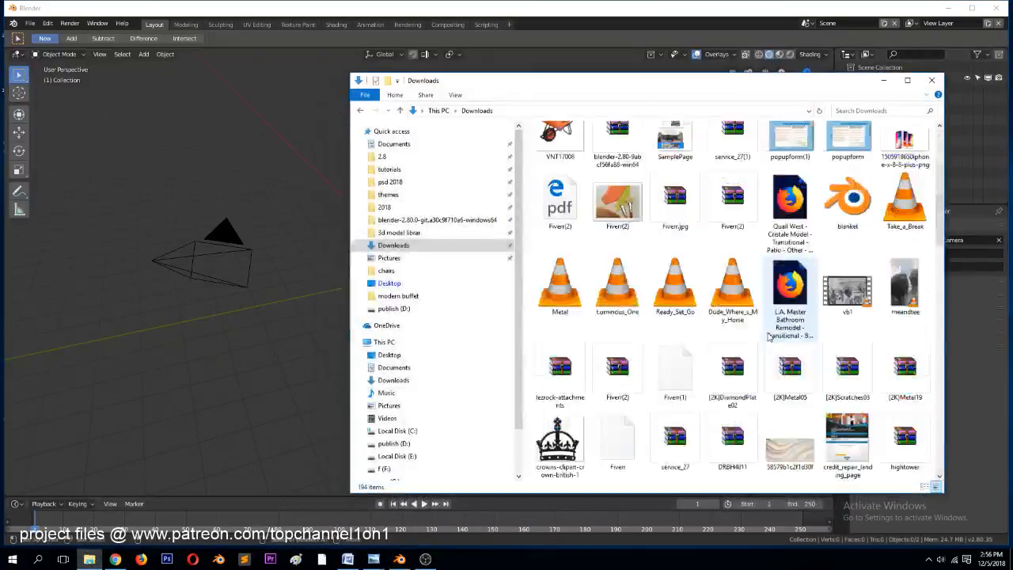
{"action": "scroll", "coordinate": [765, 342], "scroll_direction": "up", "scroll_amount": 15}
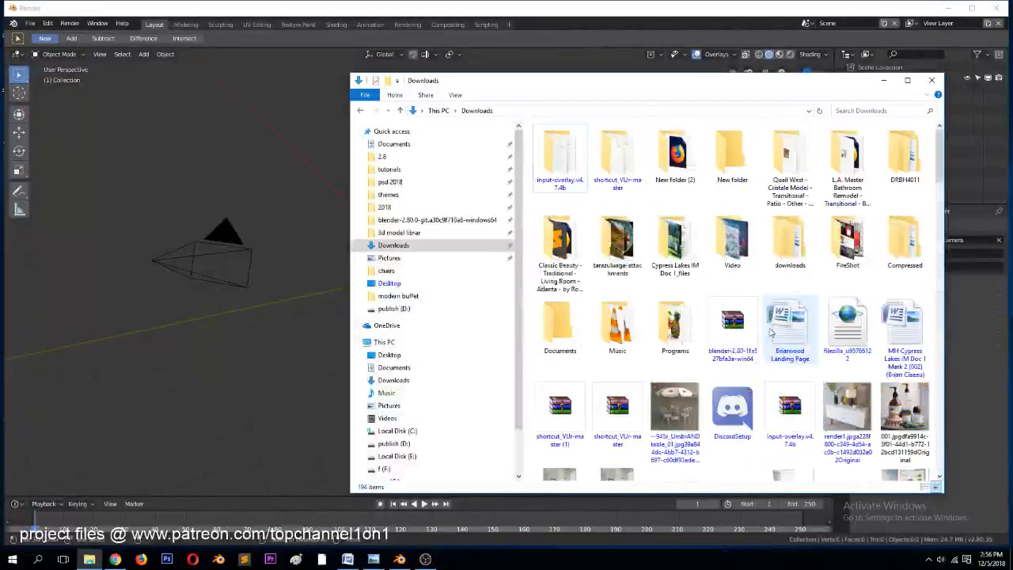
{"action": "left_click", "coordinate": [884, 79]}
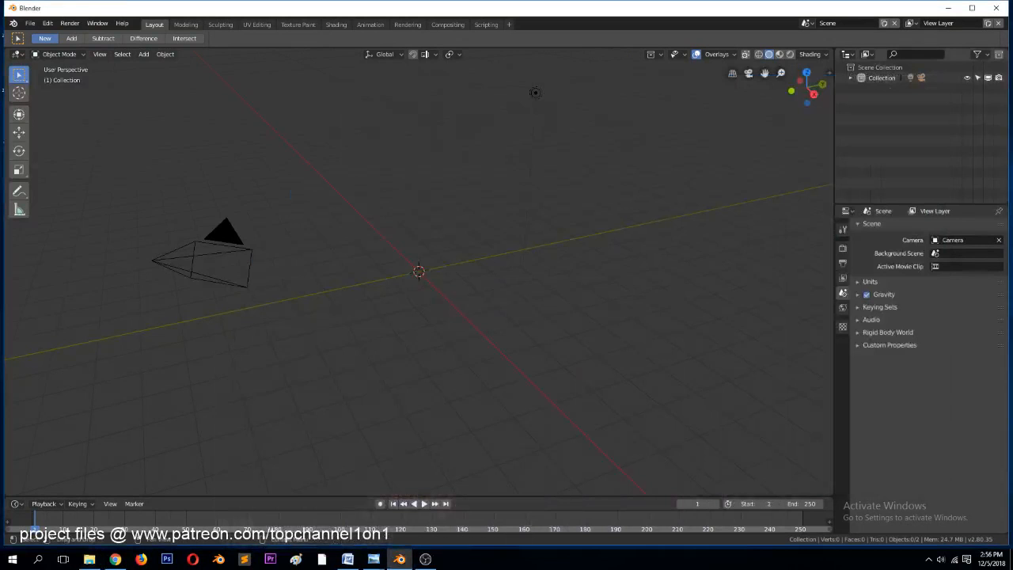
Switch to Chrome and bring the house photo into Blender's 3D viewport as an image empty
{"action": "left_click", "coordinate": [115, 558]}
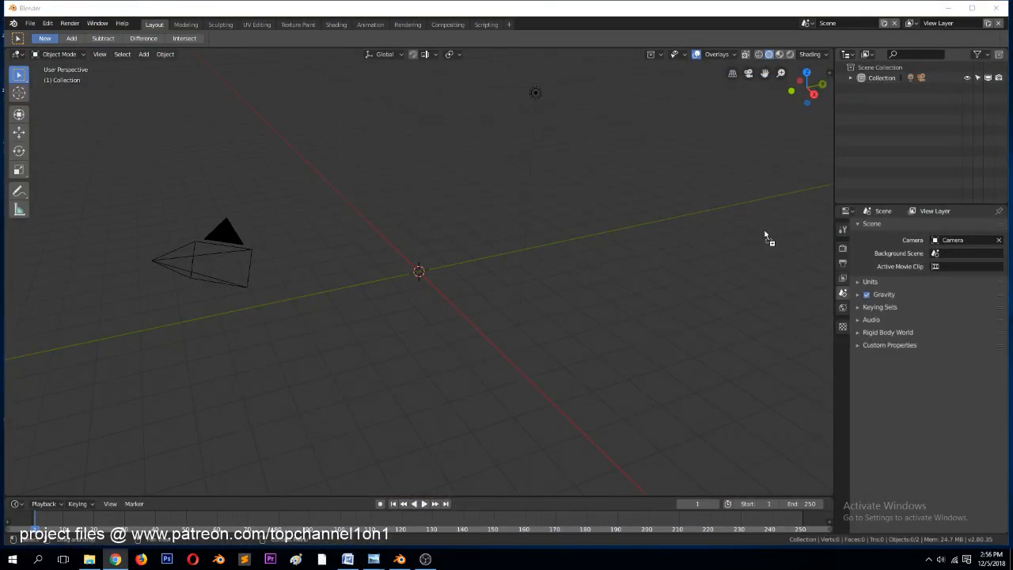
{"action": "left_click_drag", "start_coordinate": [267, 290], "coordinate": [270, 290]}
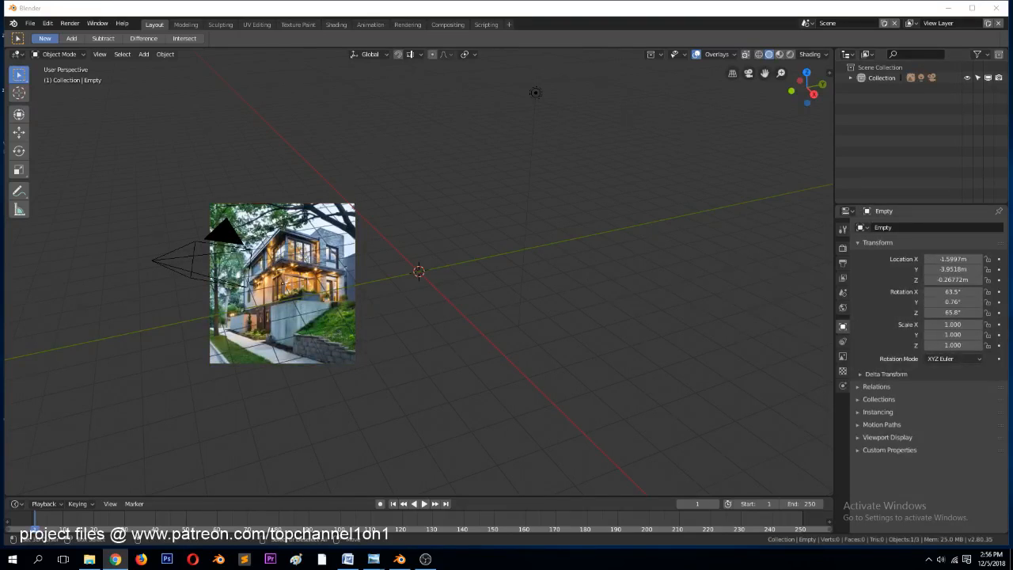
{"action": "left_click", "coordinate": [267, 277]}
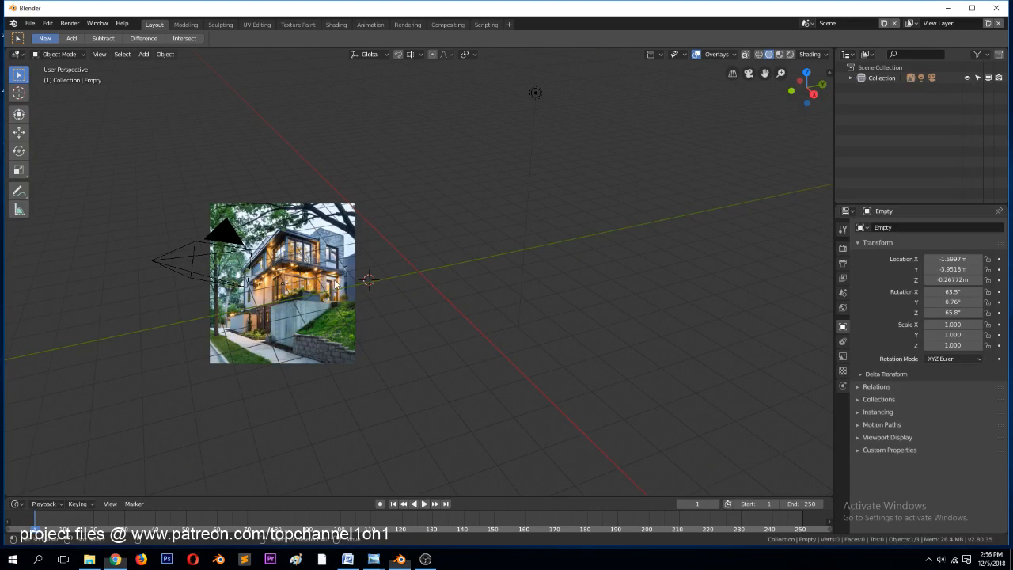
Clear the image empty's rotation and move it close to the world origin in top view
{"action": "key", "text": "KP_1"}
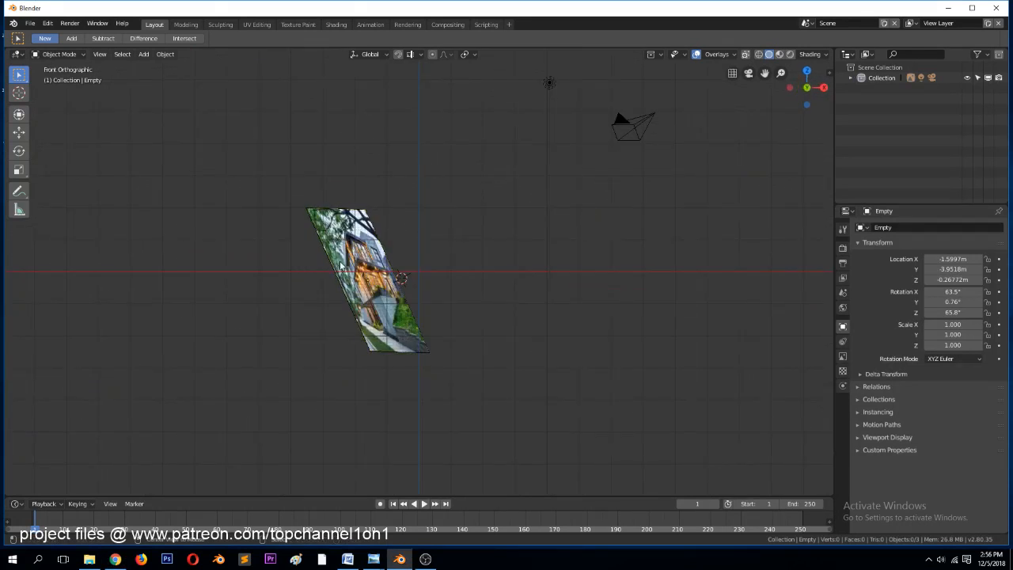
{"action": "key", "text": "alt+r"}
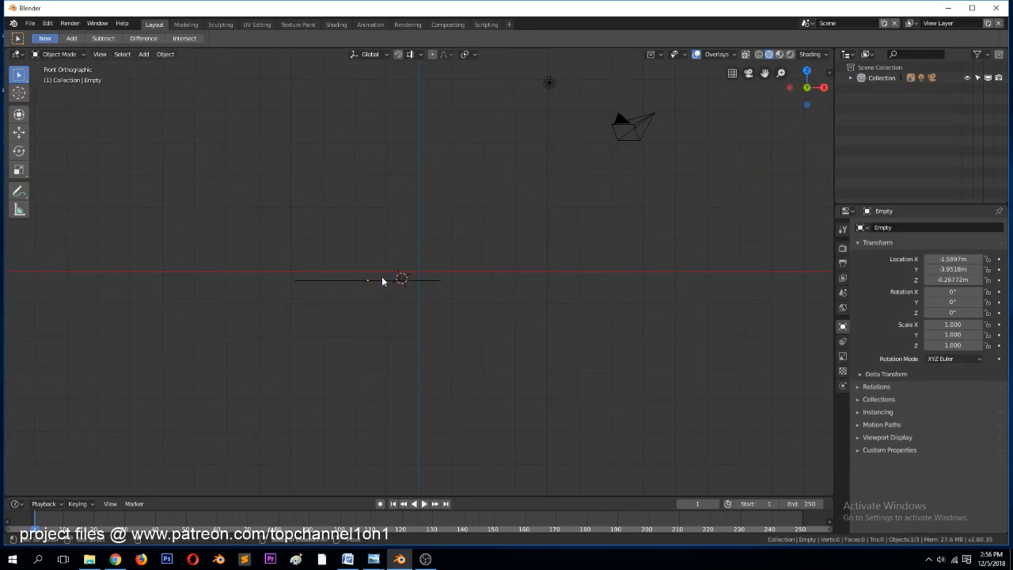
{"action": "key", "text": "KP_7"}
{"action": "key", "text": "g"}
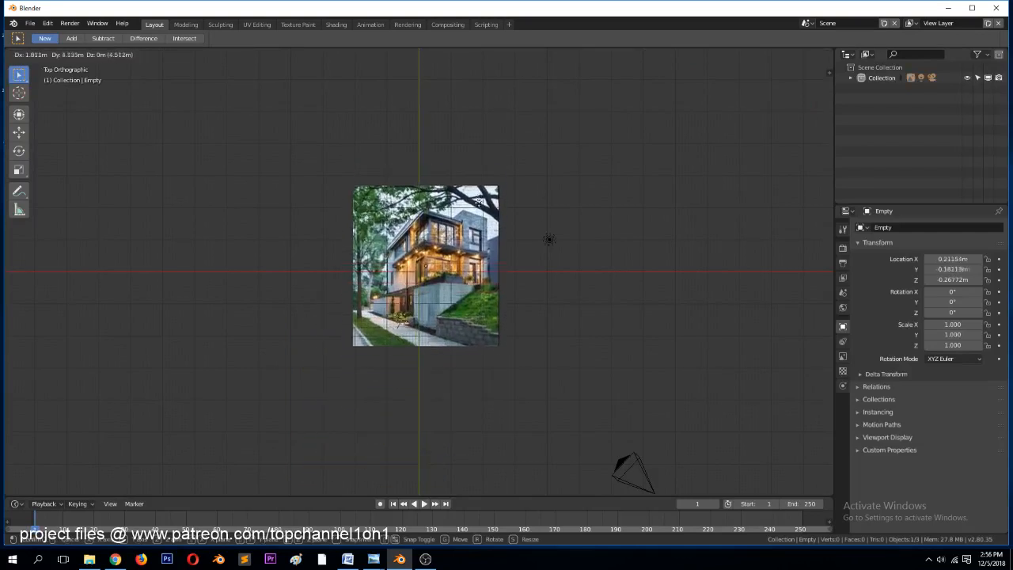
{"action": "left_click", "coordinate": [479, 208]}
Rotate the image empty 90° around X and scale it up to about 2.278 in front view
{"action": "key", "text": "KP_1"}
{"action": "type", "text": "rx90"}
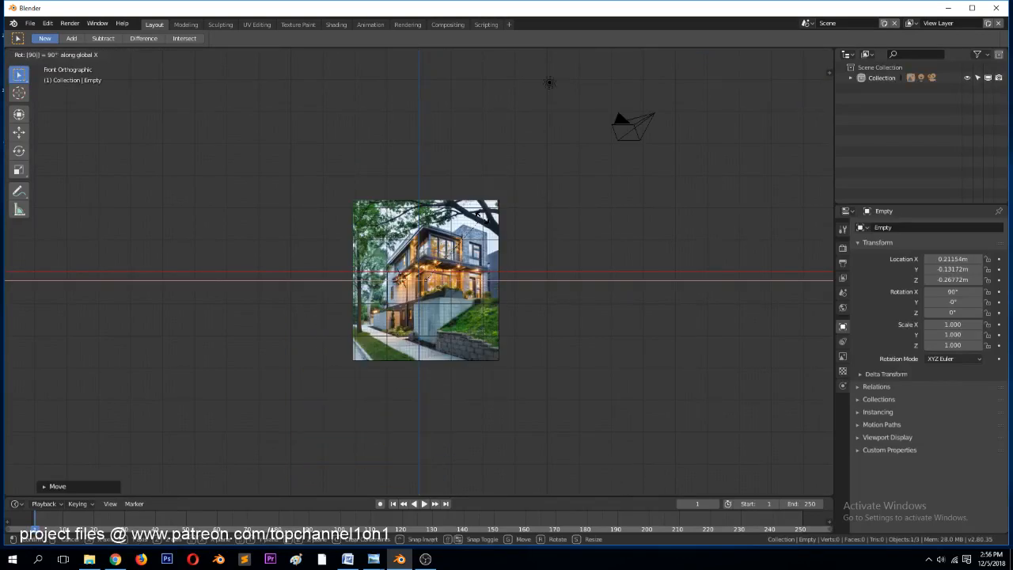
{"action": "key", "text": "Return"}
{"action": "key", "text": "s"}
{"action": "left_click", "coordinate": [601, 334]}
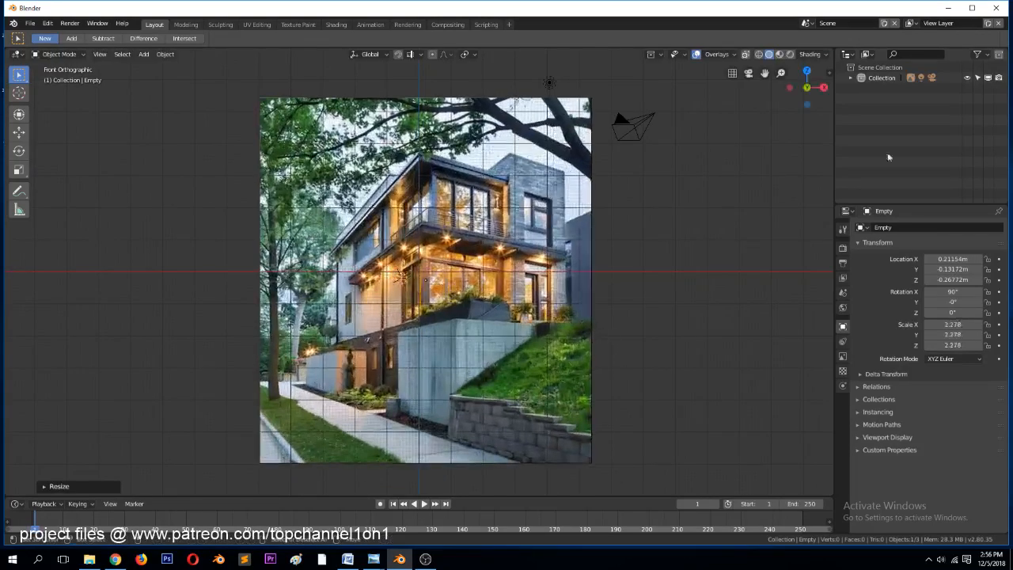
Change the Outliner area to a 3D viewport showing the photo from the front, and set the main viewport to top view
{"action": "left_click", "coordinate": [847, 54]}
{"action": "left_click", "coordinate": [532, 93]}
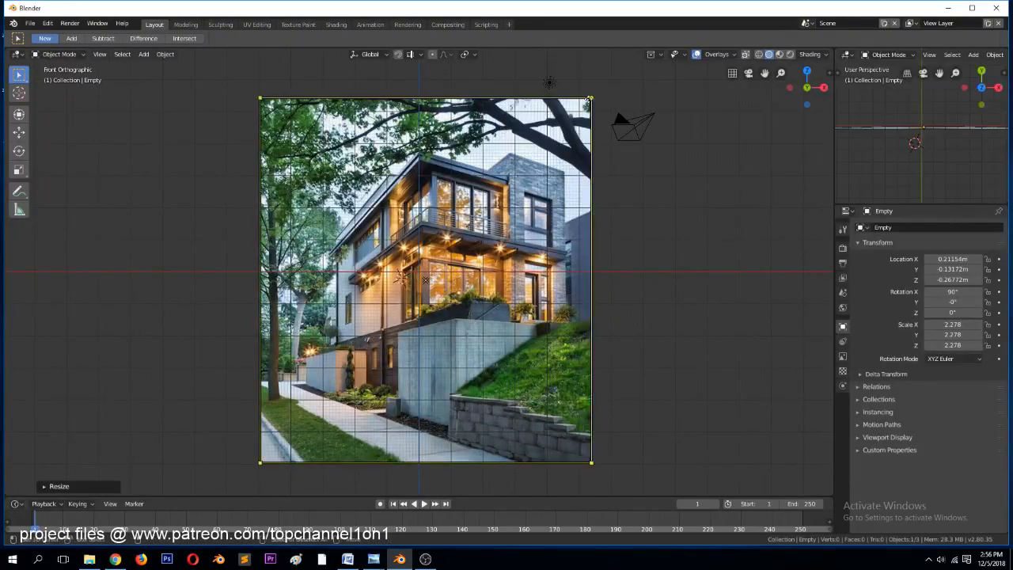
{"action": "key", "text": "KP_1"}
{"action": "scroll", "coordinate": [687, 190], "scroll_direction": "down", "scroll_amount": 8}
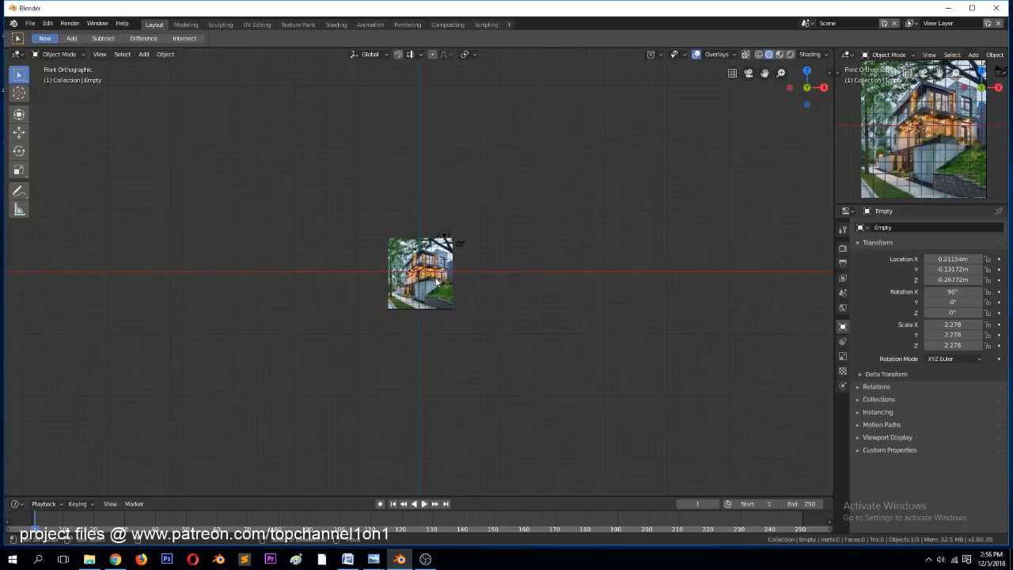
{"action": "key", "text": "KP_7"}
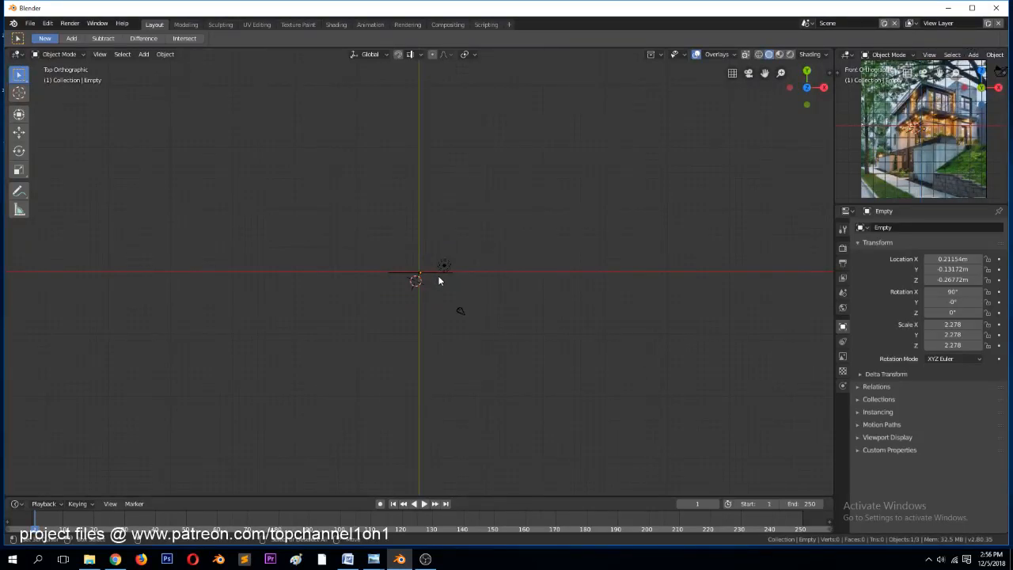
Duplicate the image empty to about X 43.1 m, Z 19.4 m in front view, and frame the copy without overlays in the small viewport
{"action": "key", "text": "KP_1"}
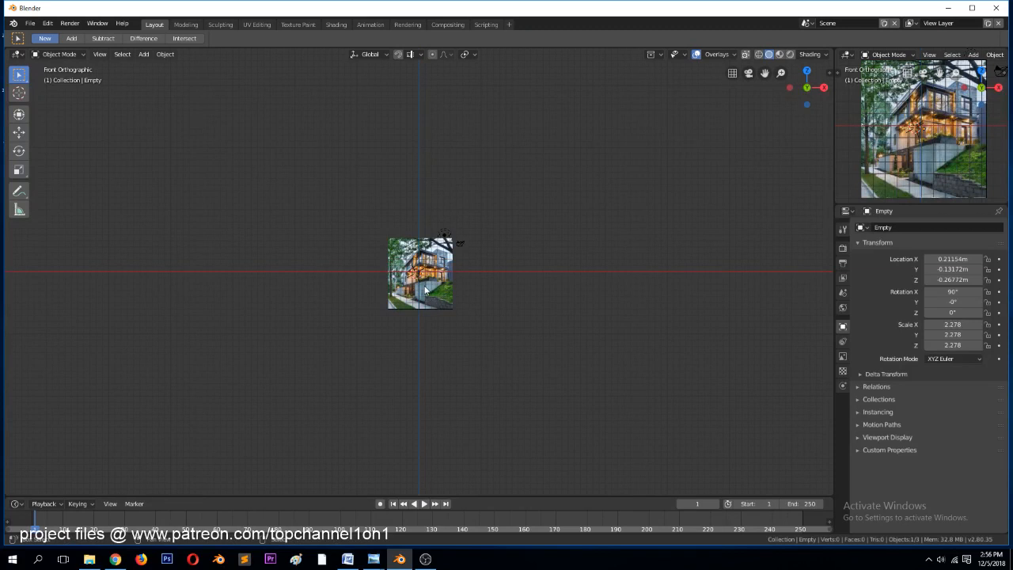
{"action": "key", "text": "shift+d"}
{"action": "left_click", "coordinate": [709, 152]}
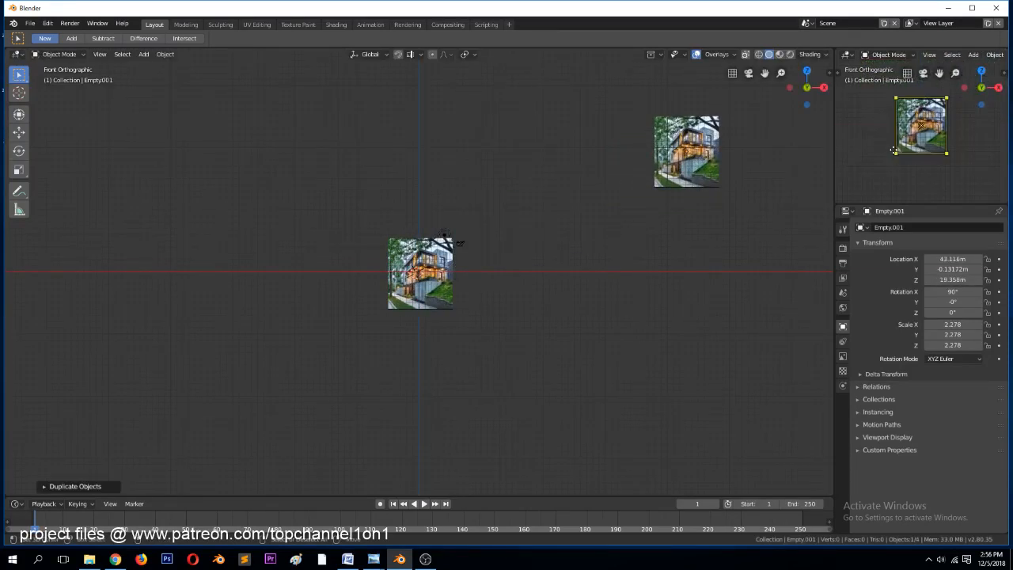
{"action": "scroll", "coordinate": [930, 54], "scroll_direction": "down", "scroll_amount": 10}
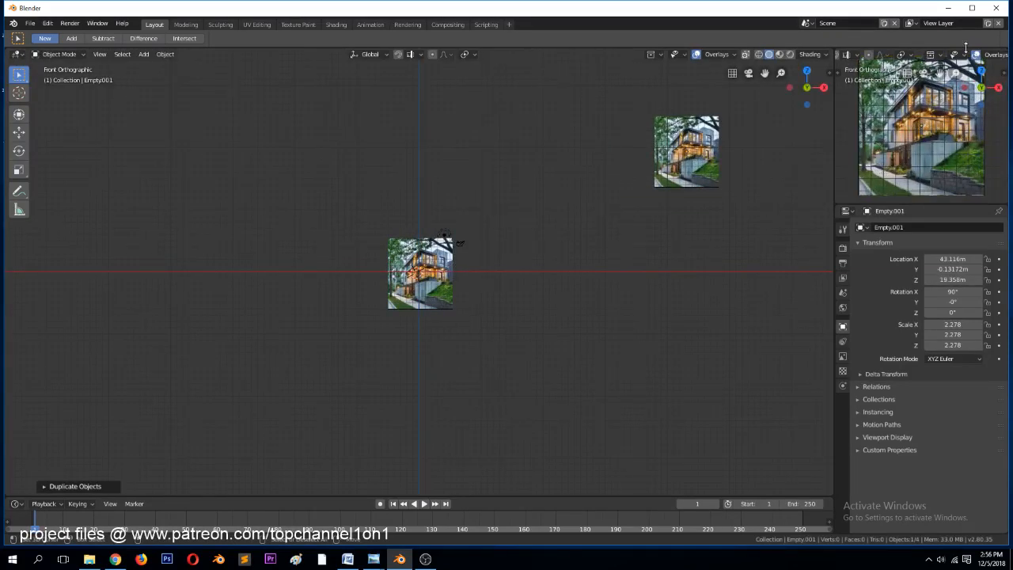
{"action": "left_click", "coordinate": [994, 55]}
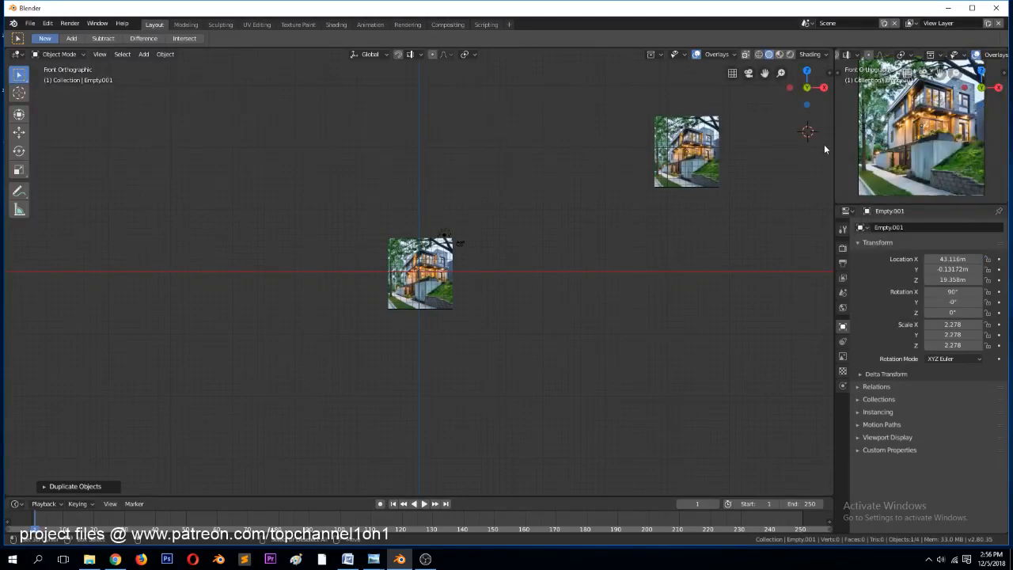
Move the original image empty beside the origin in front view, to about X 12 m and Z 5.2 m
{"action": "scroll", "coordinate": [432, 257], "scroll_direction": "up", "scroll_amount": 11}
{"action": "left_click", "coordinate": [420, 274]}
{"action": "scroll", "coordinate": [420, 274], "scroll_direction": "down", "scroll_amount": 5}
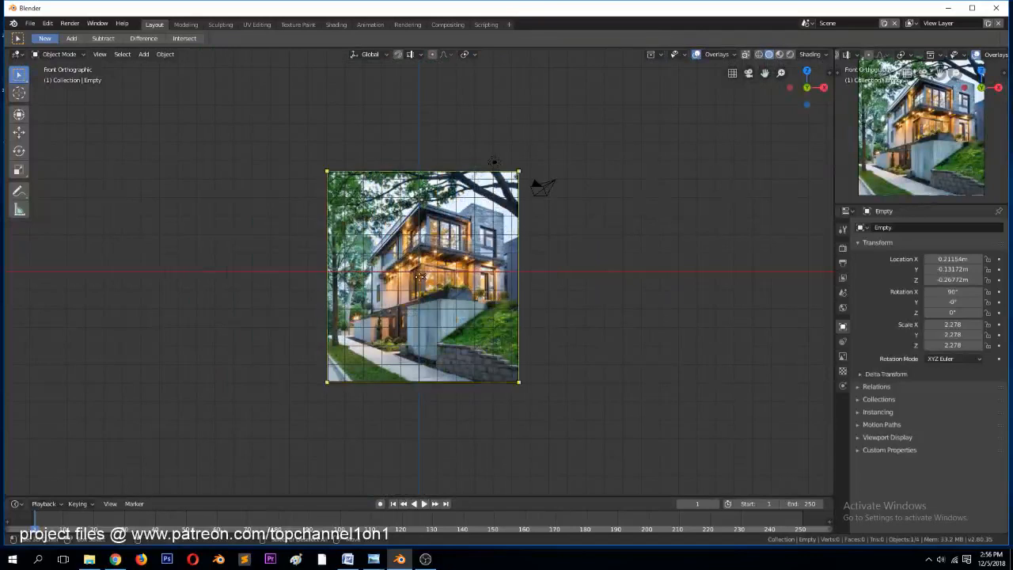
{"action": "left_click_drag", "start_coordinate": [420, 276], "coordinate": [638, 174]}
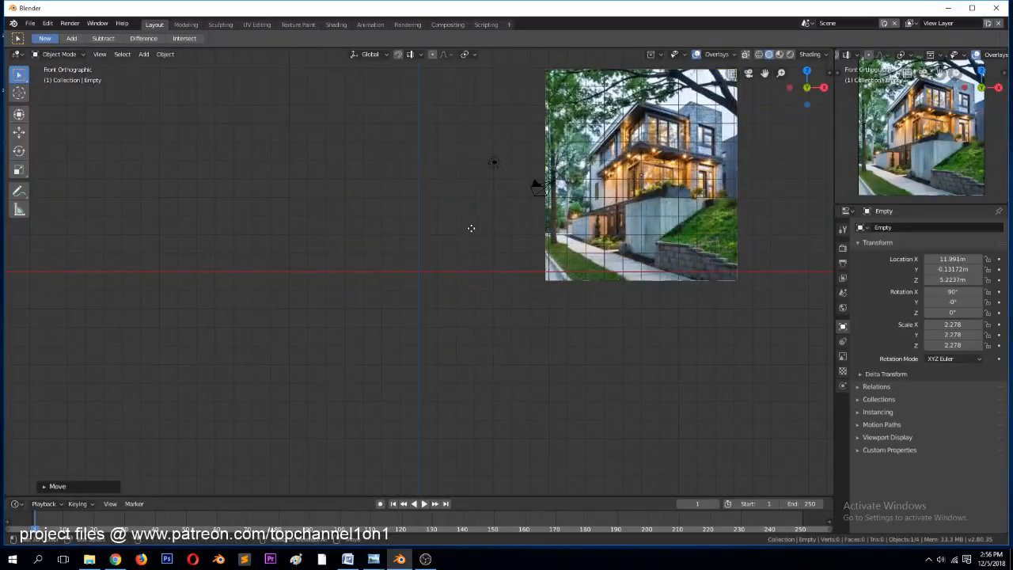
Set the main viewport to top view and make the small reference viewport taller so the whole photo fits
{"action": "key", "text": "KP_7"}
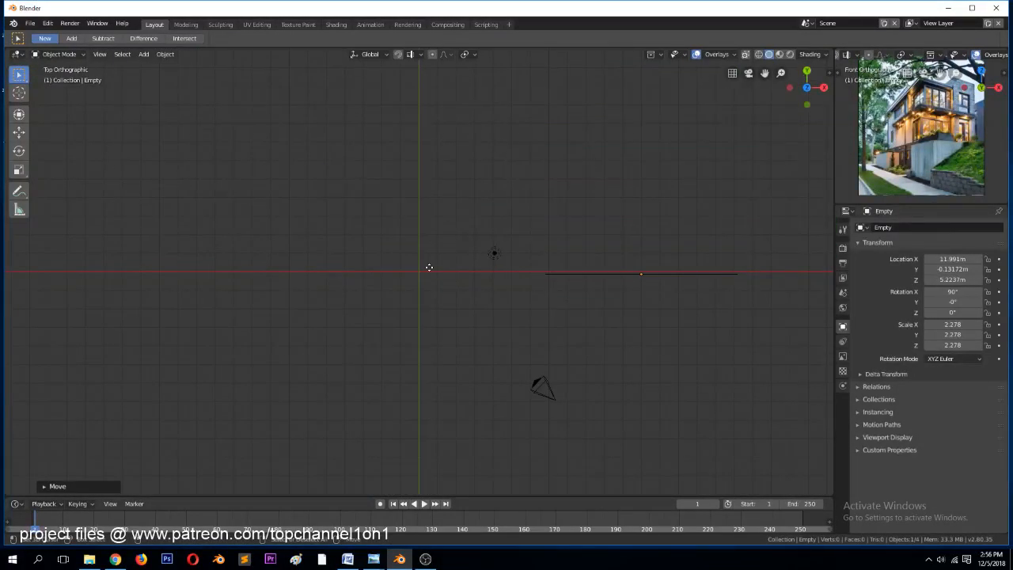
{"action": "scroll", "coordinate": [903, 109], "scroll_direction": "up", "scroll_amount": 4}
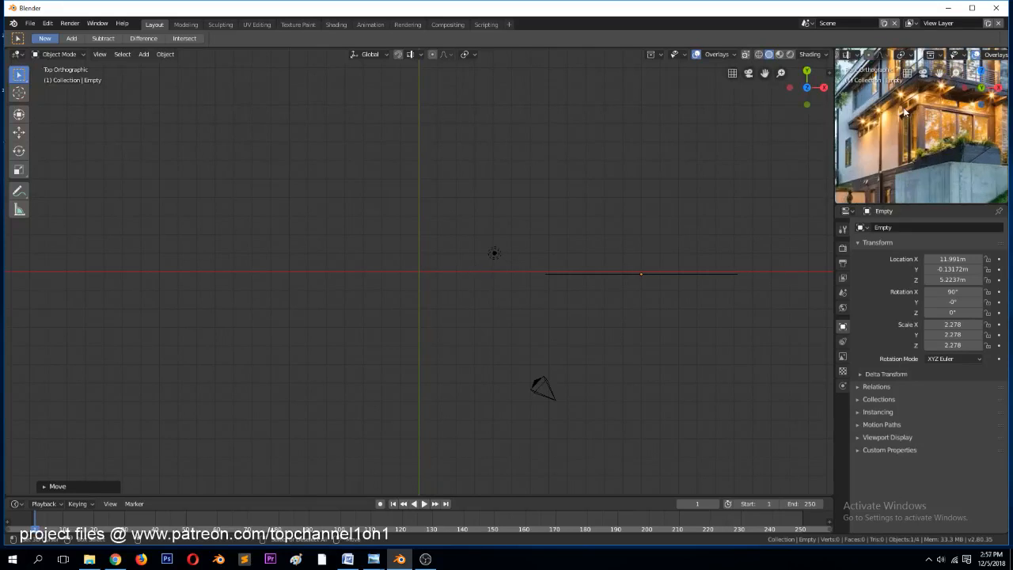
{"action": "scroll", "coordinate": [902, 110], "scroll_direction": "down", "scroll_amount": 5}
{"action": "left_click_drag", "start_coordinate": [882, 203], "coordinate": [883, 313]}
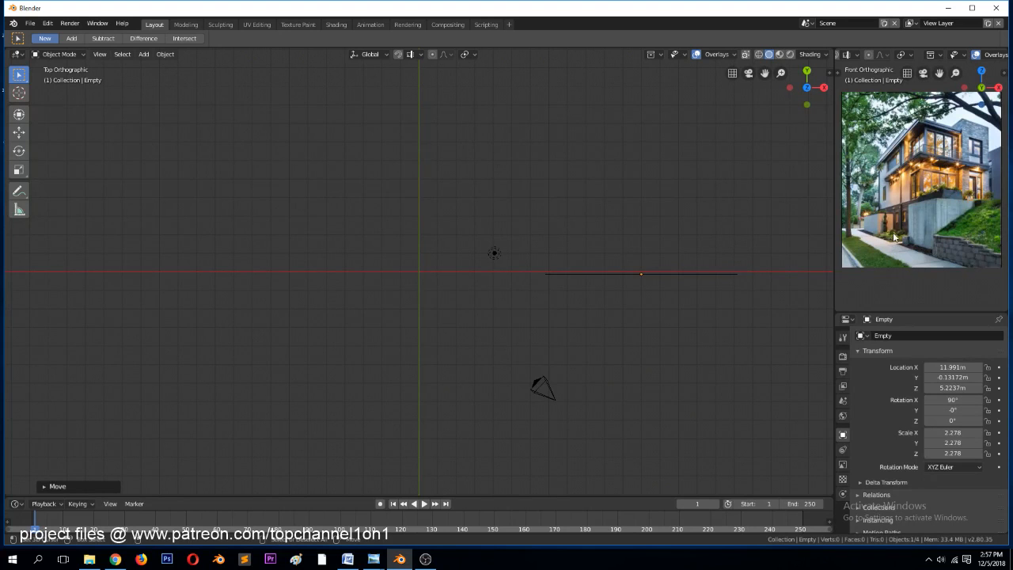
Place the 3D cursor near the origin in top view, add a plane there and scale it to 5.1
{"action": "right_click", "coordinate": [410, 271], "text": "shift"}
{"action": "scroll", "coordinate": [899, 226], "scroll_direction": "up", "scroll_amount": 3}
{"action": "scroll", "coordinate": [908, 229], "scroll_direction": "down", "scroll_amount": 2}
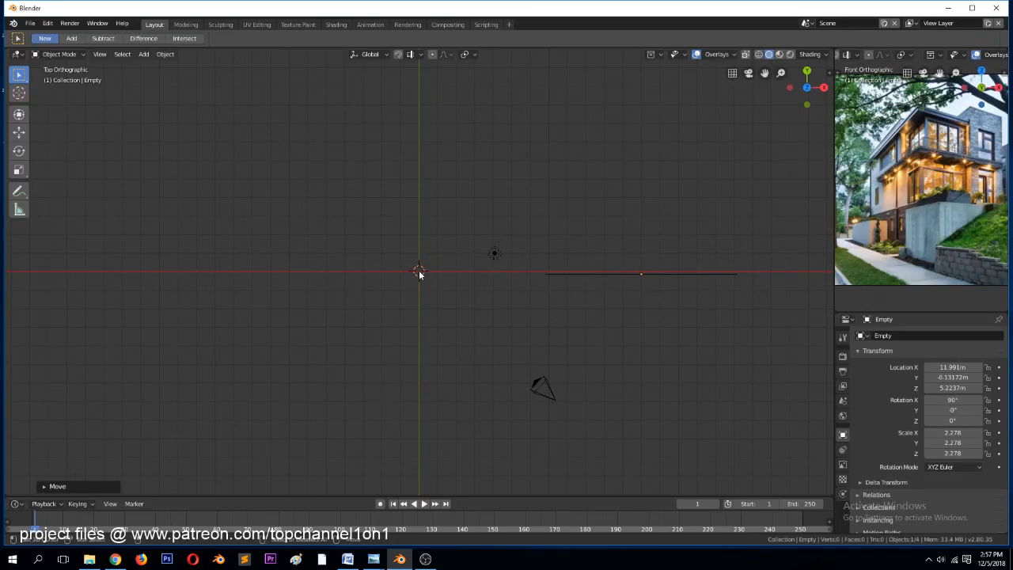
{"action": "key", "text": "shift+a"}
{"action": "mouse_move", "coordinate": [419, 272]}
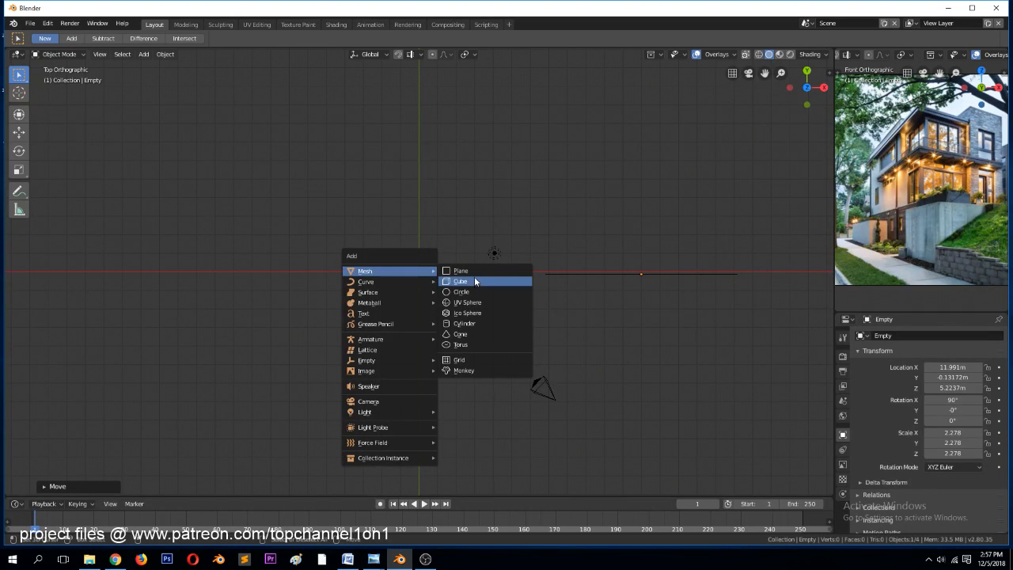
{"action": "left_click", "coordinate": [476, 271]}
{"action": "key", "text": "s"}
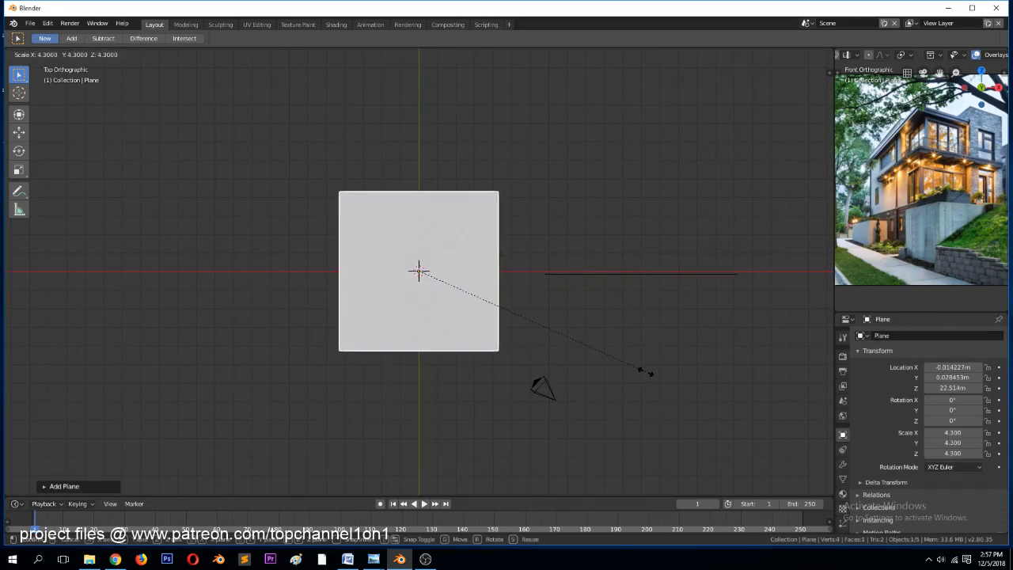
{"action": "left_click", "coordinate": [684, 397]}
Lengthen the plane in Edit Mode by moving its far edge outward about 11 m along Y
{"action": "key", "text": "Tab"}
{"action": "scroll", "coordinate": [429, 163], "scroll_direction": "down", "scroll_amount": 2}
{"action": "scroll", "coordinate": [430, 163], "scroll_direction": "down", "scroll_amount": 1}
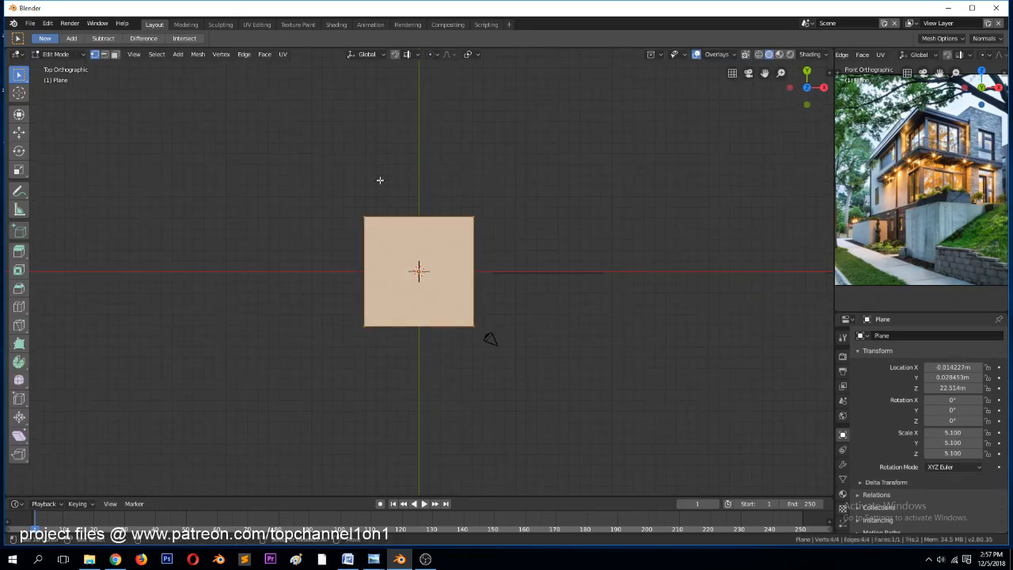
{"action": "right_click", "coordinate": [357, 209]}
{"action": "right_click", "coordinate": [467, 227], "text": "shift"}
{"action": "key", "text": "g"}
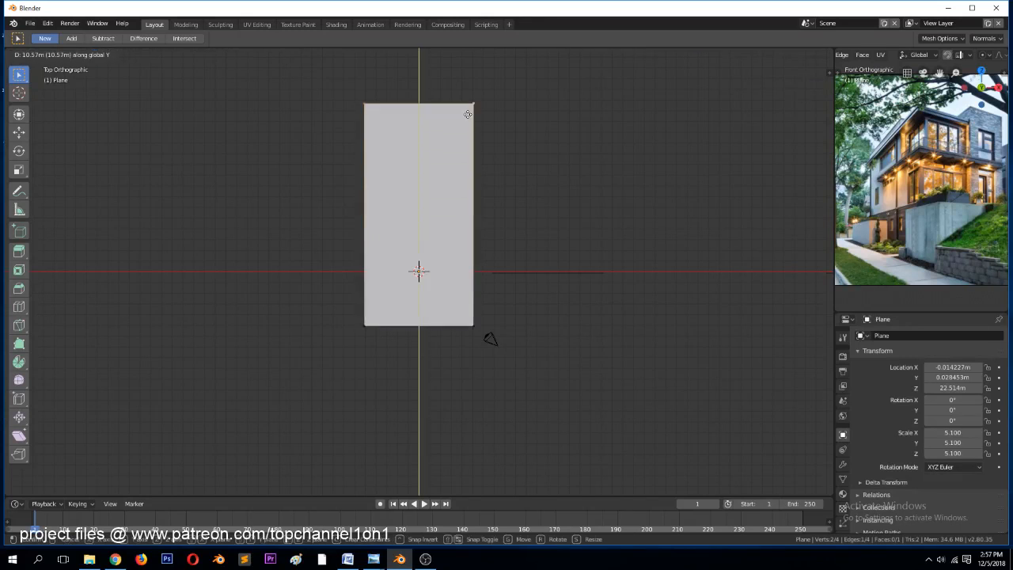
{"action": "left_click", "coordinate": [467, 109]}
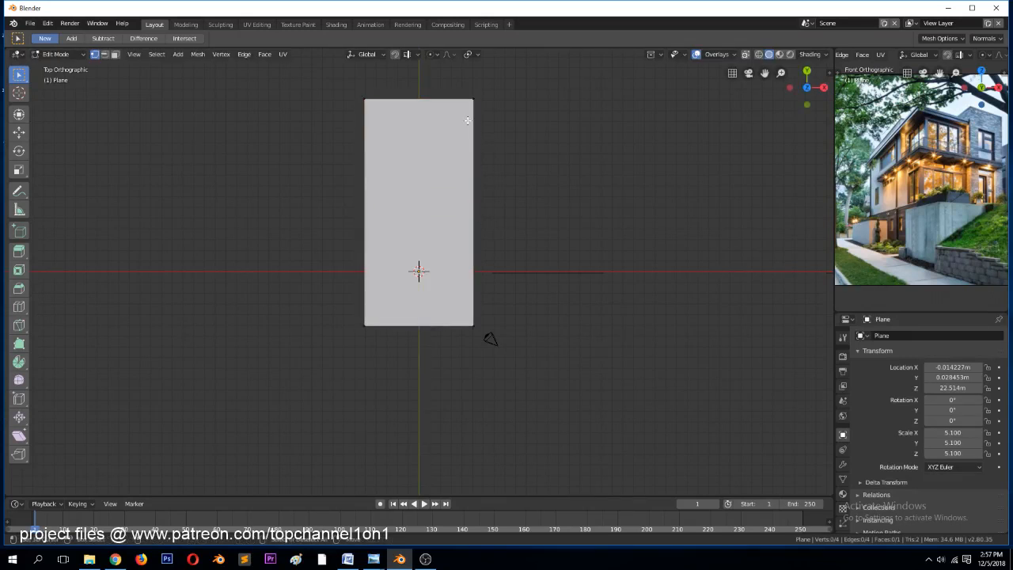
Widen the plane by moving its edge on the positive X side outward along X, and deselect everything
{"action": "right_click", "coordinate": [473, 100]}
{"action": "right_click", "coordinate": [474, 325], "text": "shift"}
{"action": "key", "text": "g"}
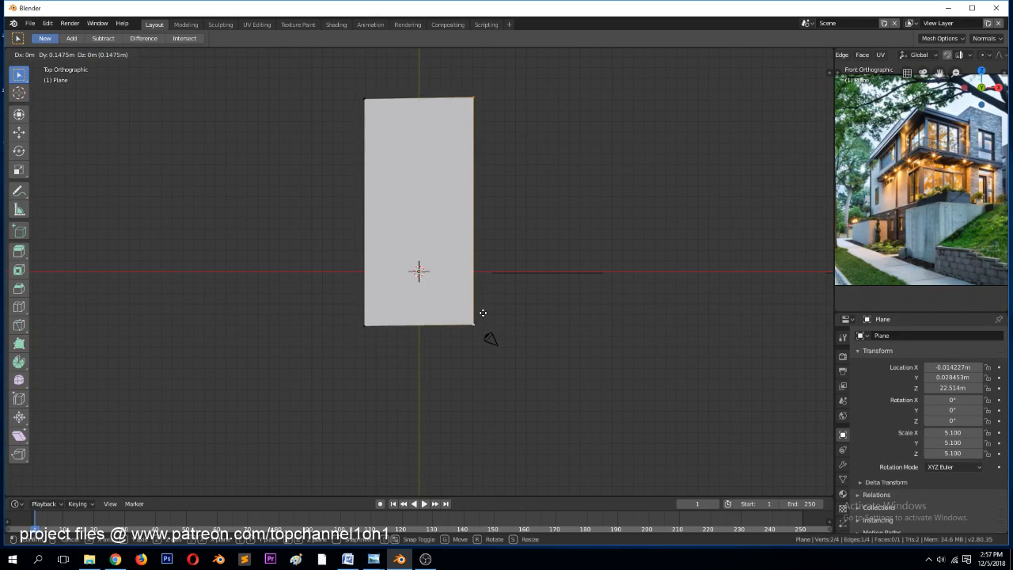
{"action": "key", "text": "x"}
{"action": "left_click", "coordinate": [504, 318]}
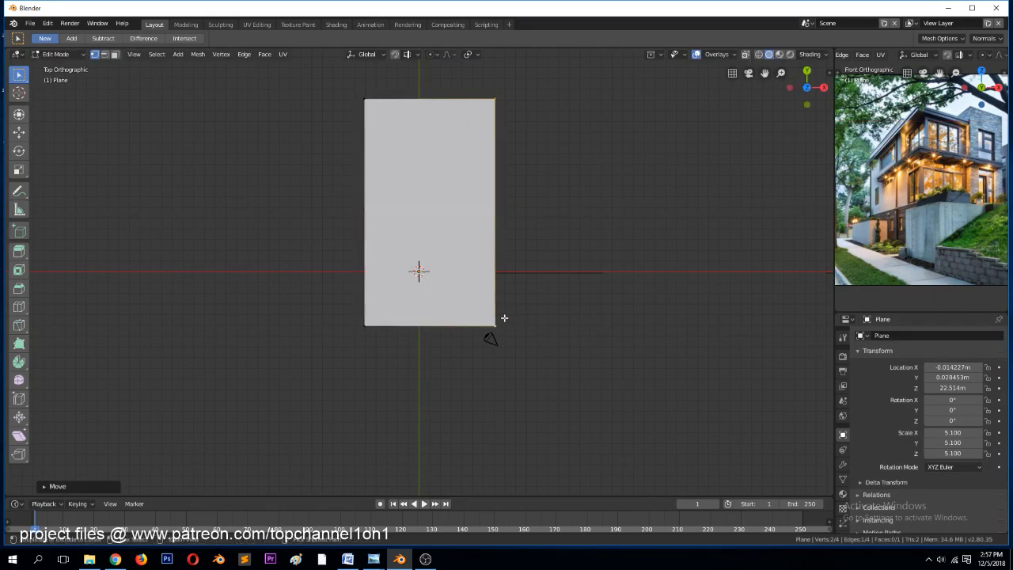
{"action": "key", "text": "alt+a"}
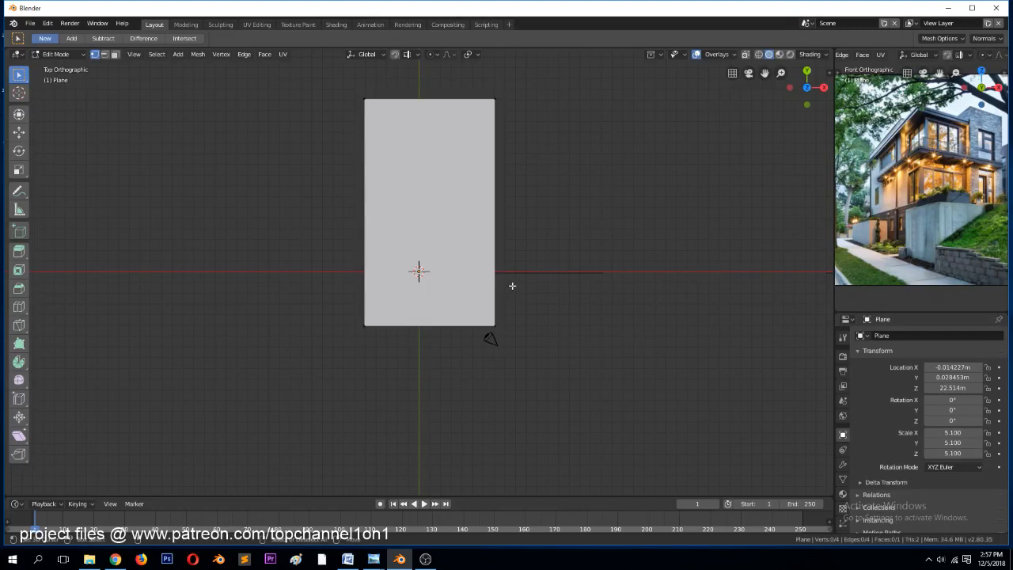
Clear the plane's location in Object Mode and raise it along Z to about 0.56 m
{"action": "scroll", "coordinate": [900, 236], "scroll_direction": "up", "scroll_amount": 2}
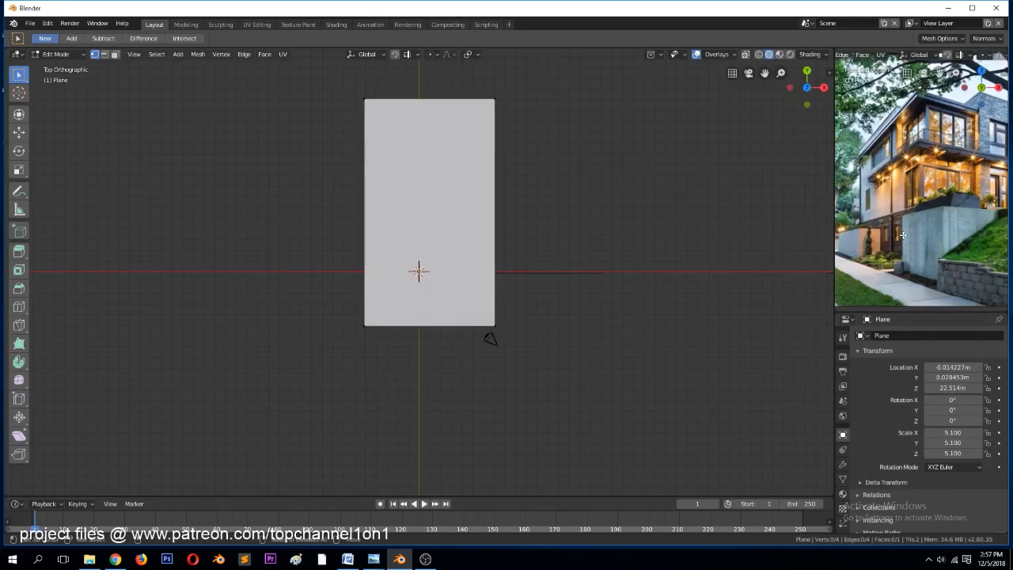
{"action": "key", "text": "a"}
{"action": "middle_click_drag", "start_coordinate": [524, 247], "coordinate": [556, 198]}
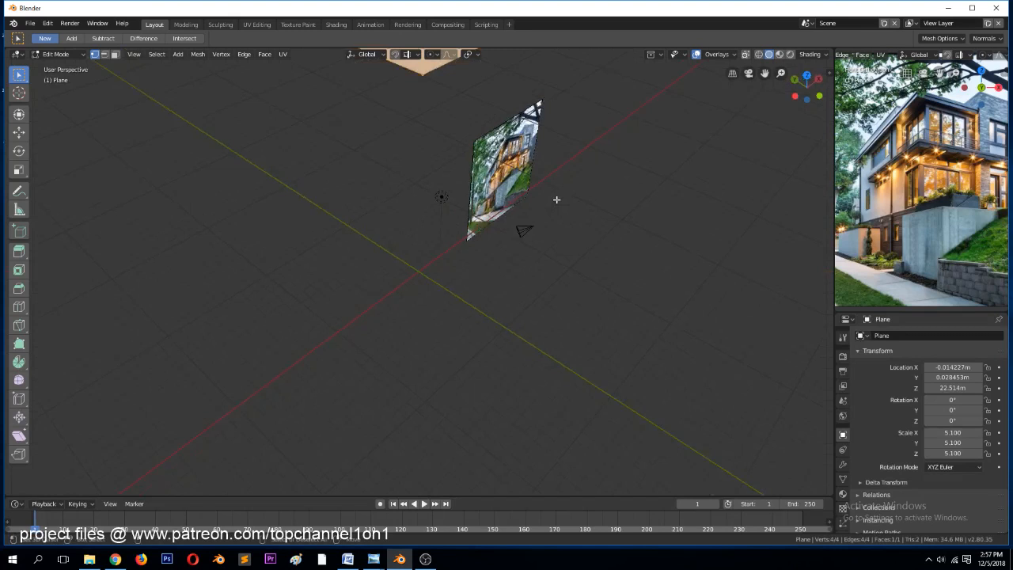
{"action": "key", "text": "Tab"}
{"action": "scroll", "coordinate": [546, 196], "scroll_direction": "down", "scroll_amount": 2}
{"action": "key", "text": "alt+g"}
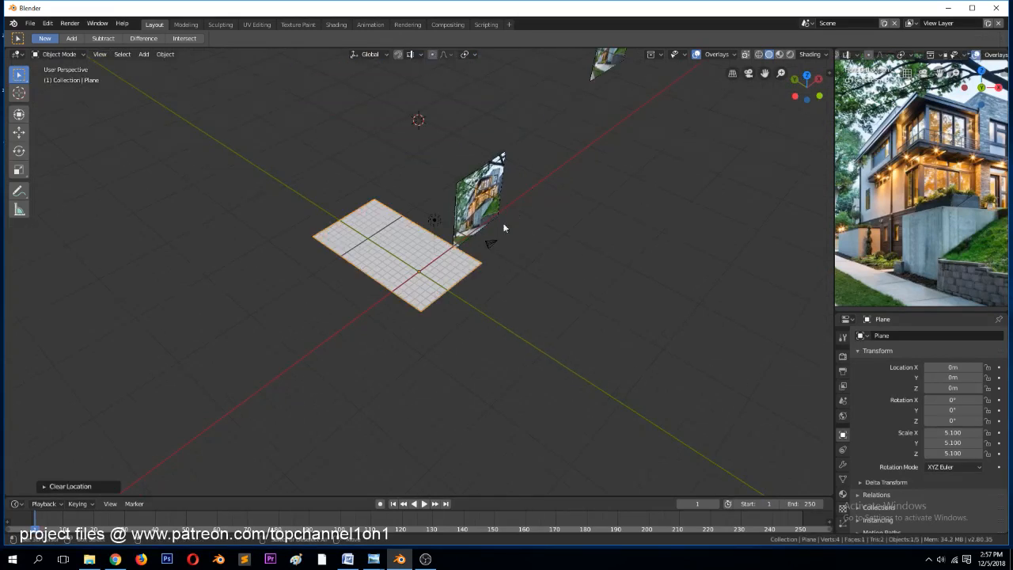
{"action": "scroll", "coordinate": [488, 234], "scroll_direction": "up", "scroll_amount": 2}
{"action": "key", "text": "g"}
{"action": "key", "text": "z"}
{"action": "left_click", "coordinate": [487, 228]}
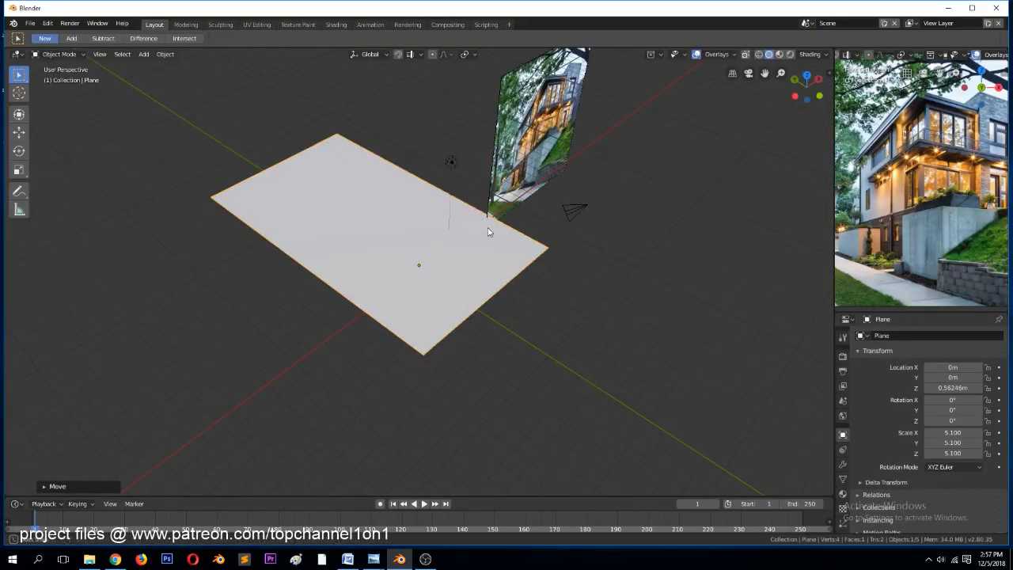
Extrude the whole plane upward about 7 m into a block
{"action": "middle_click_drag", "start_coordinate": [488, 226], "coordinate": [469, 216]}
{"action": "key", "text": "Tab"}
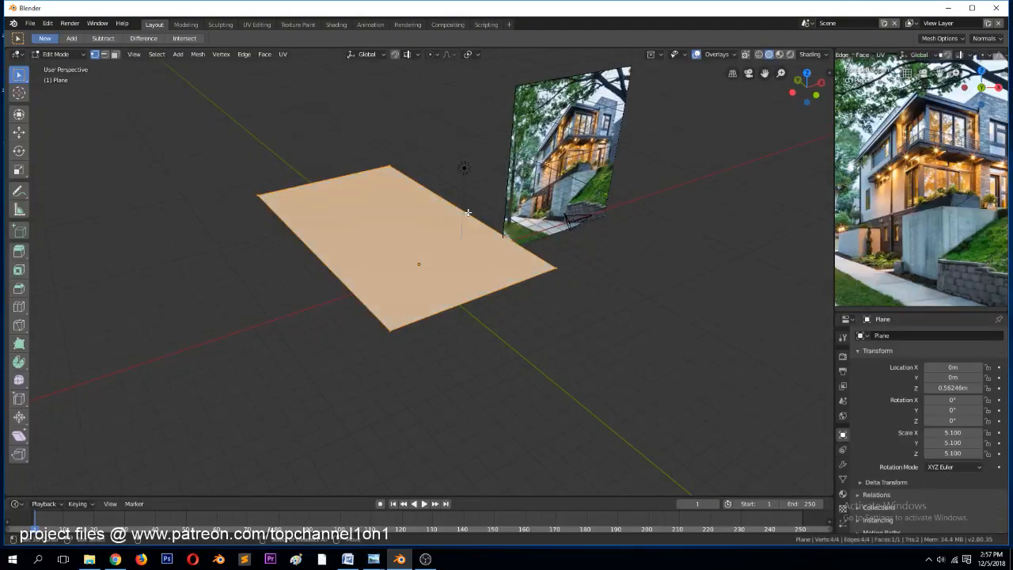
{"action": "key", "text": "e"}
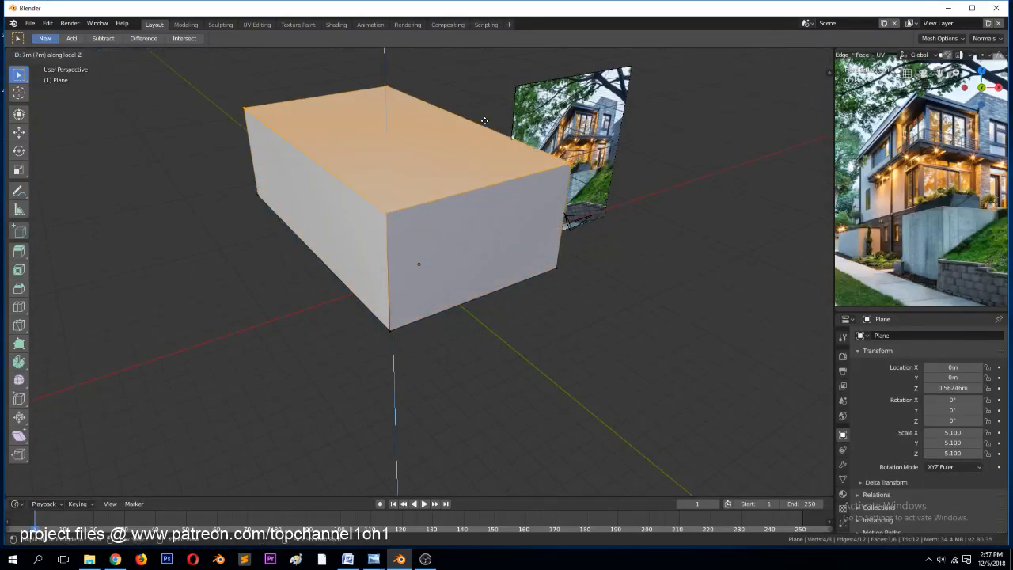
{"action": "left_click", "coordinate": [484, 120]}
Lower the block along Z to about -0.44 m in front view, aligning its base with the photo's lower edge
{"action": "key", "text": "KP_1"}
{"action": "key", "text": "Tab"}
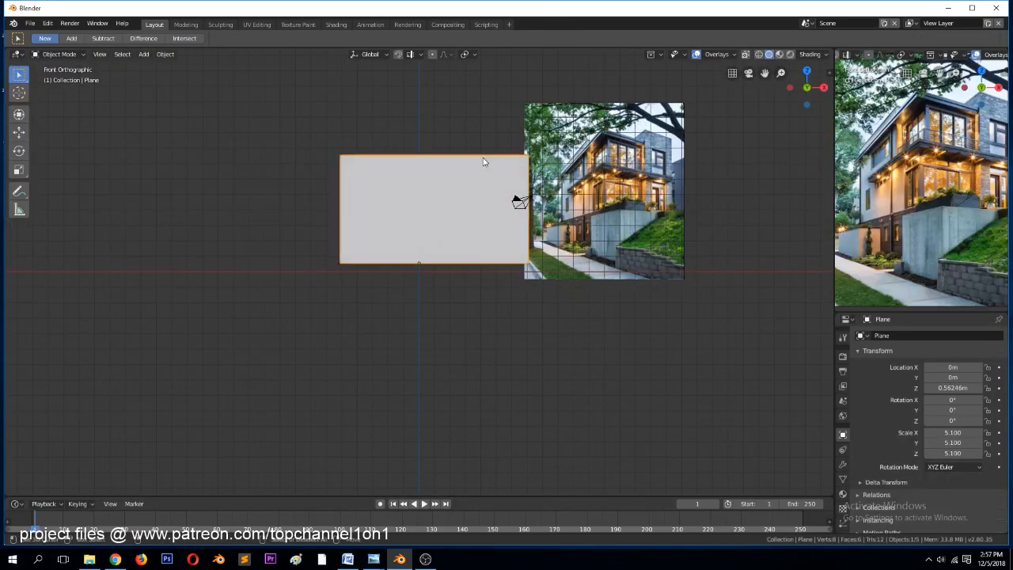
{"action": "key", "text": "g"}
{"action": "key", "text": "z"}
{"action": "left_click", "coordinate": [482, 169]}
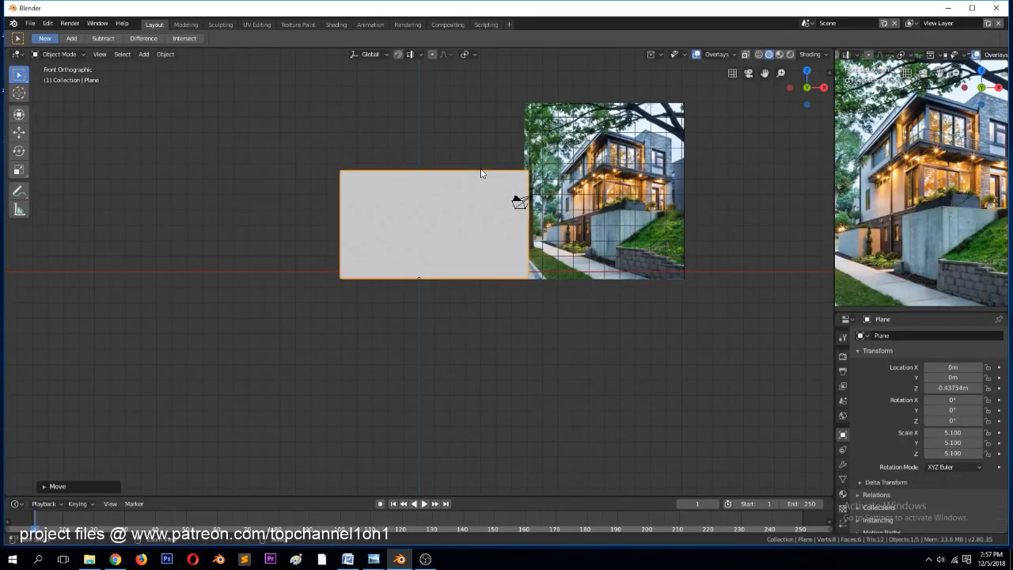
Add a loop cut across the block's width, slid about 0.17 toward the front end
{"action": "middle_click_drag", "start_coordinate": [482, 170], "coordinate": [513, 224]}
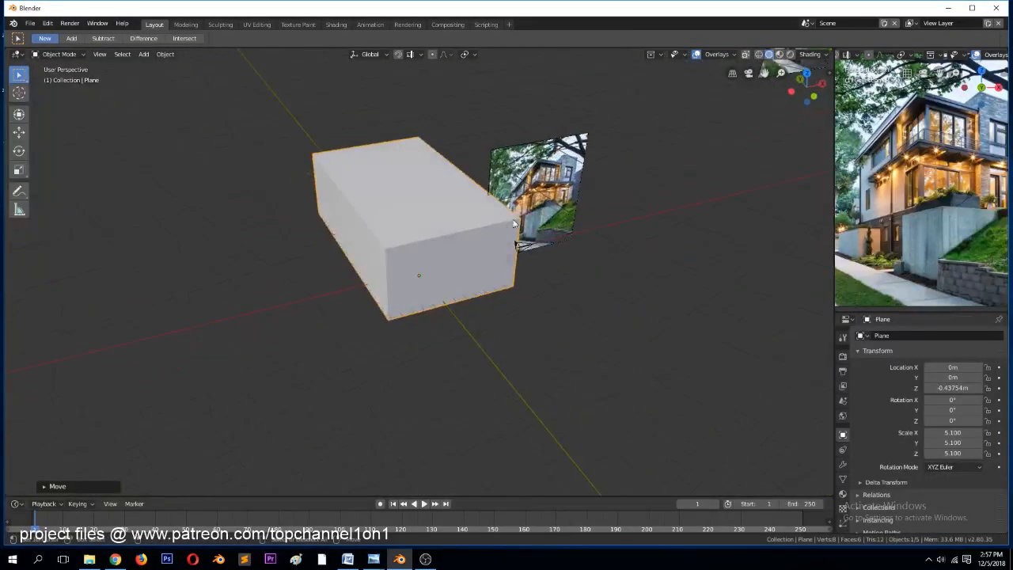
{"action": "scroll", "coordinate": [977, 226], "scroll_direction": "up", "scroll_amount": 1}
{"action": "scroll", "coordinate": [936, 204], "scroll_direction": "down", "scroll_amount": 1}
{"action": "scroll", "coordinate": [441, 212], "scroll_direction": "up", "scroll_amount": 1}
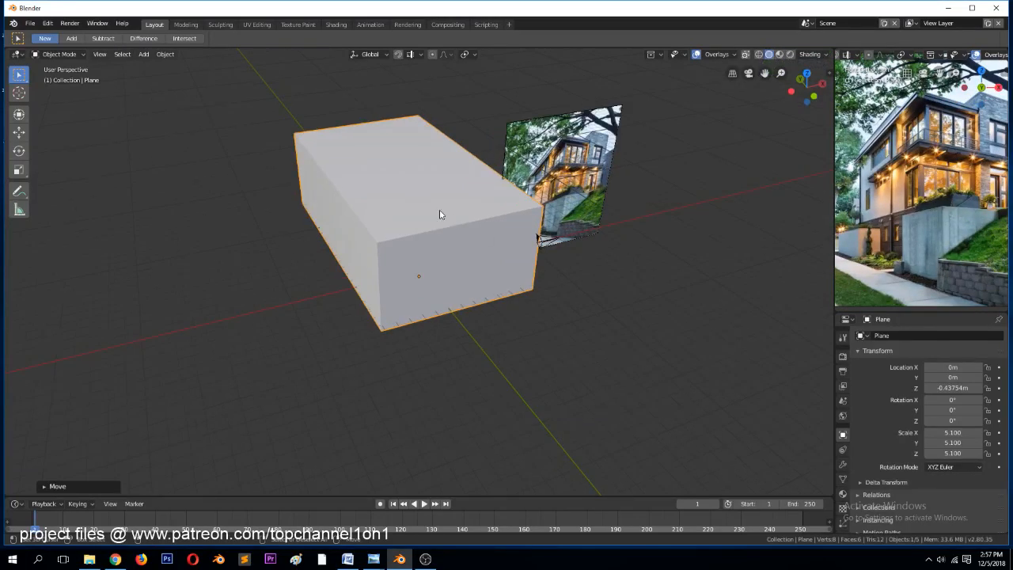
{"action": "key", "text": "Tab"}
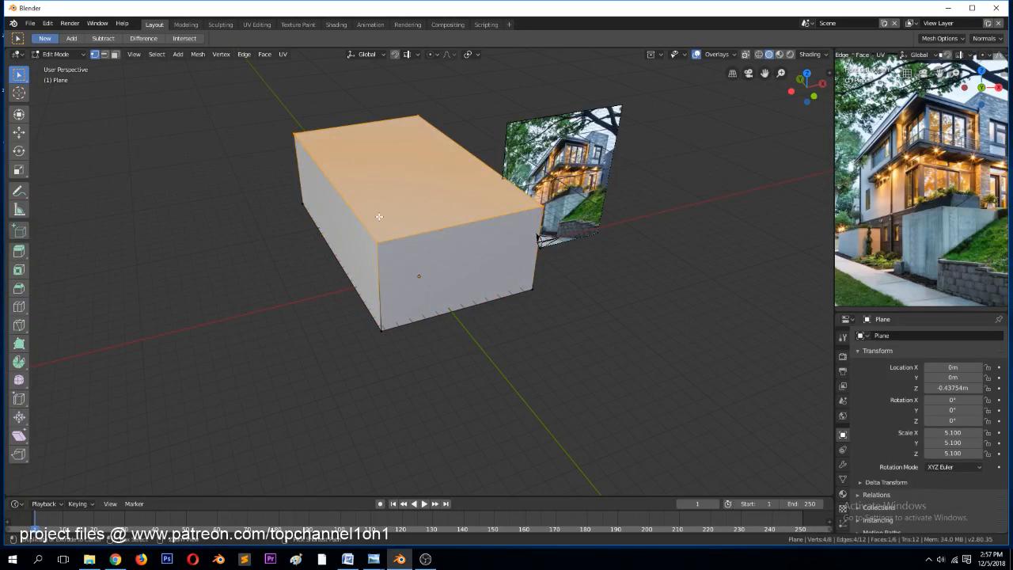
{"action": "key", "text": "ctrl+r"}
{"action": "left_click", "coordinate": [380, 218]}
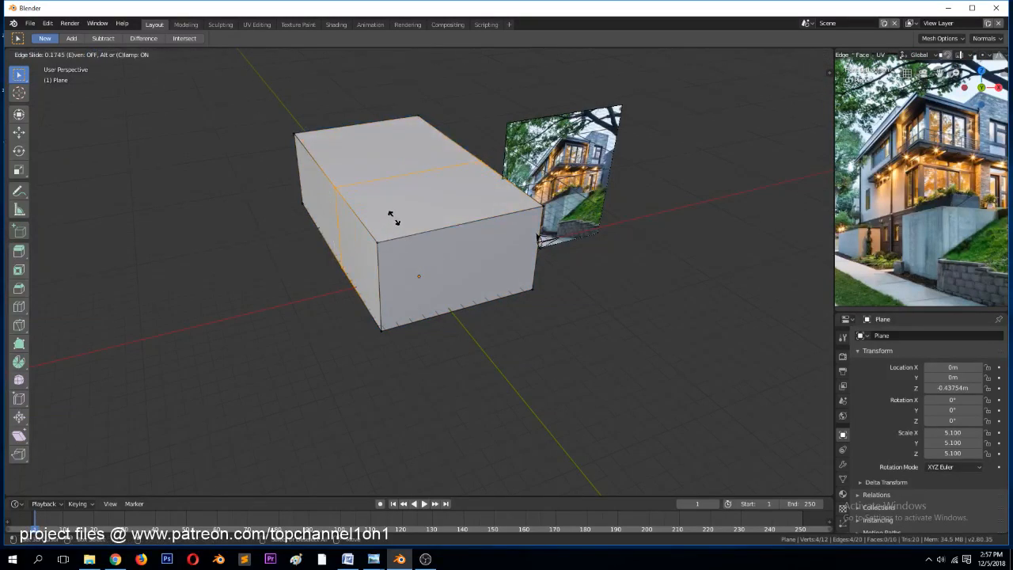
{"action": "left_click", "coordinate": [392, 218]}
Move the block's rear end face outward in face select mode to lengthen the rear section
{"action": "middle_click_drag", "start_coordinate": [392, 218], "coordinate": [322, 226]}
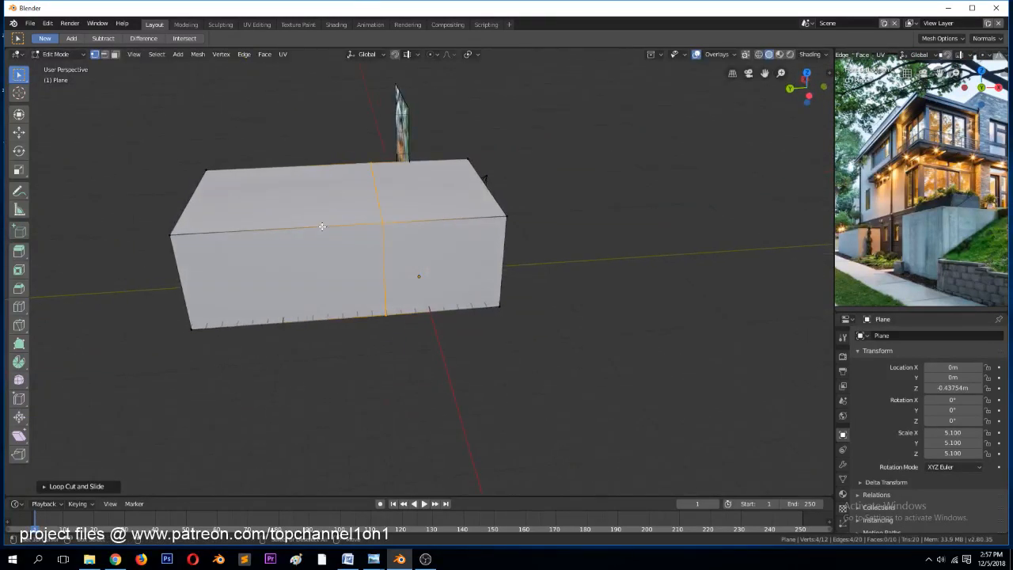
{"action": "key", "text": "3"}
{"action": "middle_click_drag", "start_coordinate": [248, 239], "coordinate": [253, 345]}
{"action": "left_click", "coordinate": [253, 345]}
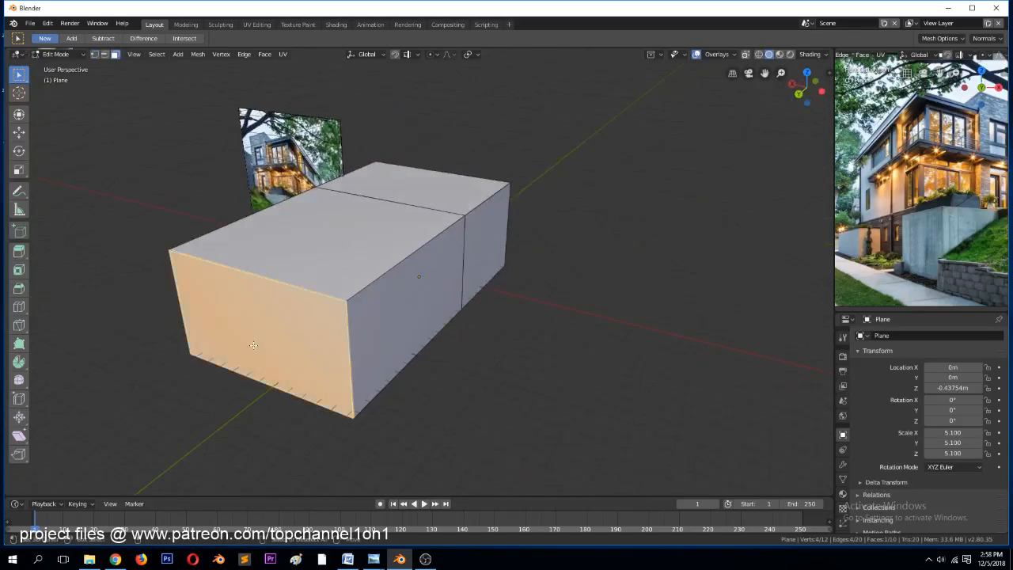
{"action": "key", "text": "g"}
{"action": "left_click", "coordinate": [282, 328]}
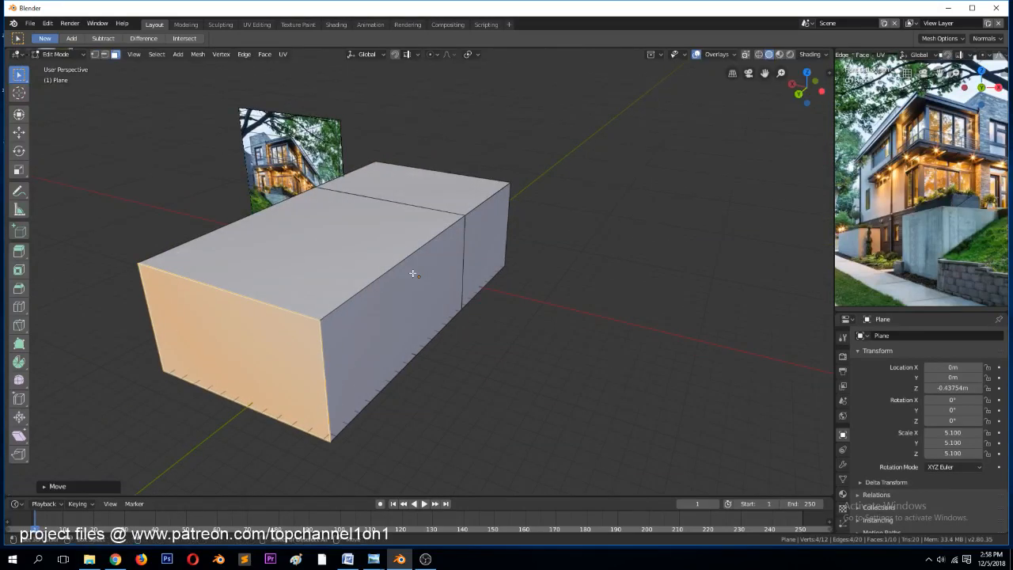
Add a loop cut running lengthwise along the block, near the middle of its width
{"action": "middle_click_drag", "start_coordinate": [411, 274], "coordinate": [299, 268]}
{"action": "middle_click_drag", "start_coordinate": [427, 247], "coordinate": [412, 247]}
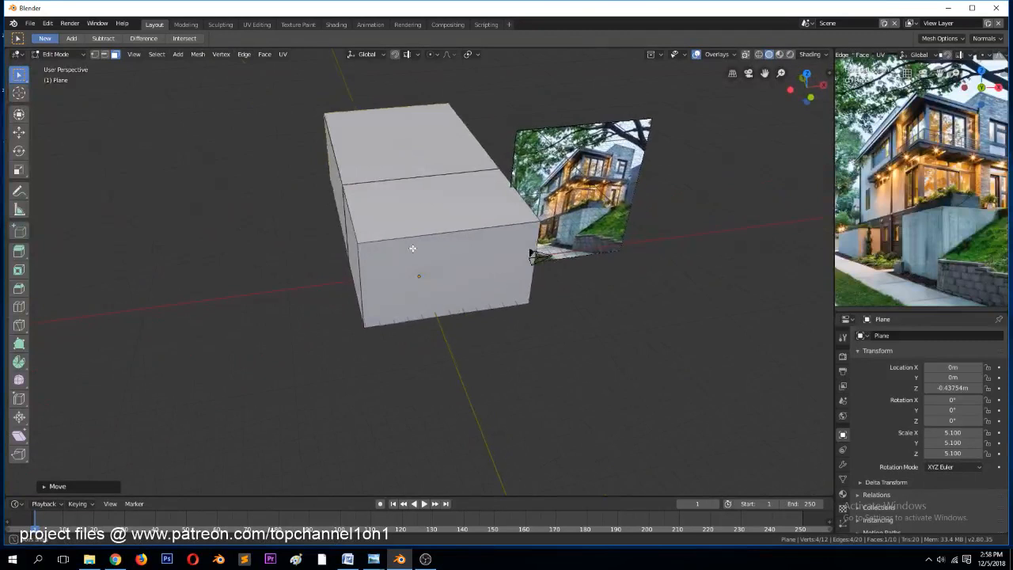
{"action": "left_click", "coordinate": [424, 165]}
{"action": "middle_click_drag", "start_coordinate": [425, 167], "coordinate": [452, 182]}
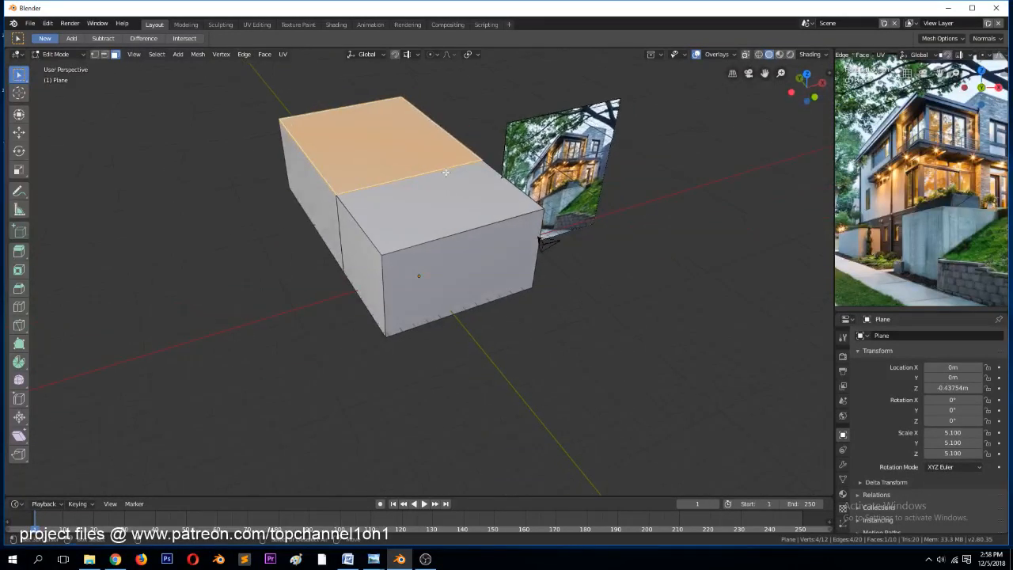
{"action": "key", "text": "ctrl+r"}
{"action": "left_click", "coordinate": [422, 172]}
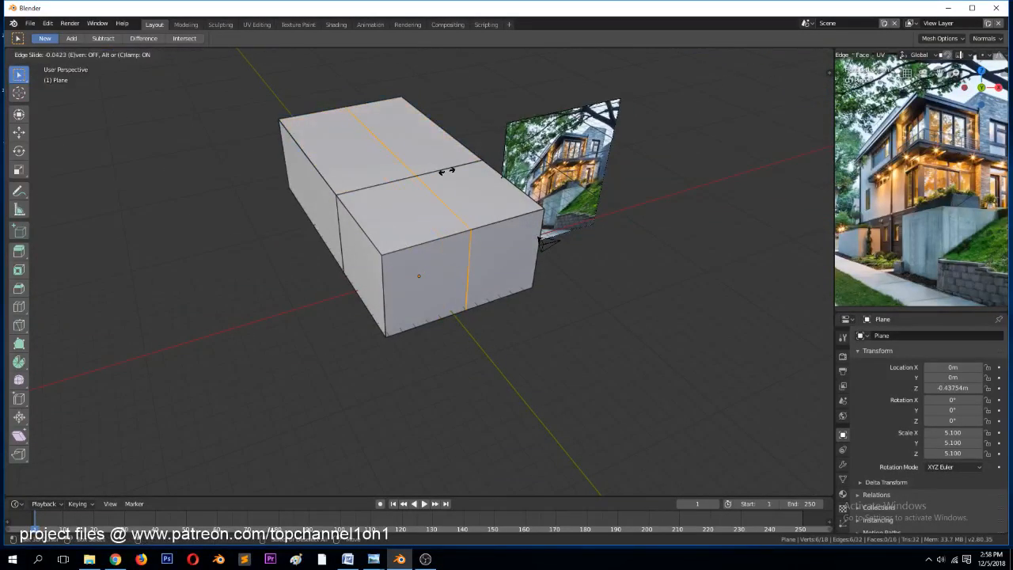
{"action": "left_click", "coordinate": [455, 167]}
Move the two long side faces on the block's +X side 3 m outward along X to widen the block
{"action": "middle_click_drag", "start_coordinate": [455, 168], "coordinate": [507, 192]}
{"action": "left_click", "coordinate": [539, 160]}
{"action": "left_click", "coordinate": [614, 168]}
{"action": "left_click", "coordinate": [512, 281], "text": "shift"}
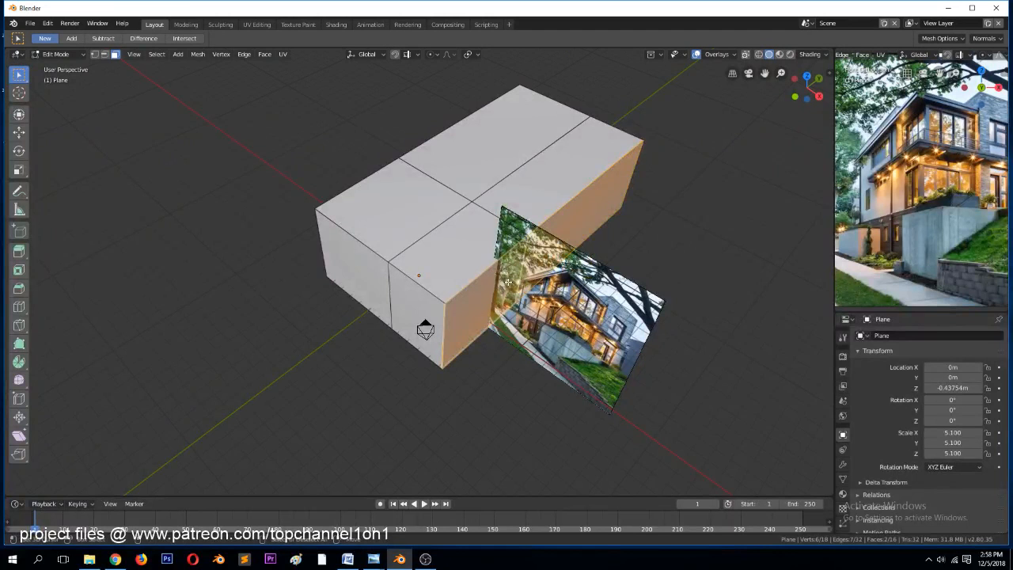
{"action": "key", "text": "g"}
{"action": "key", "text": "x"}
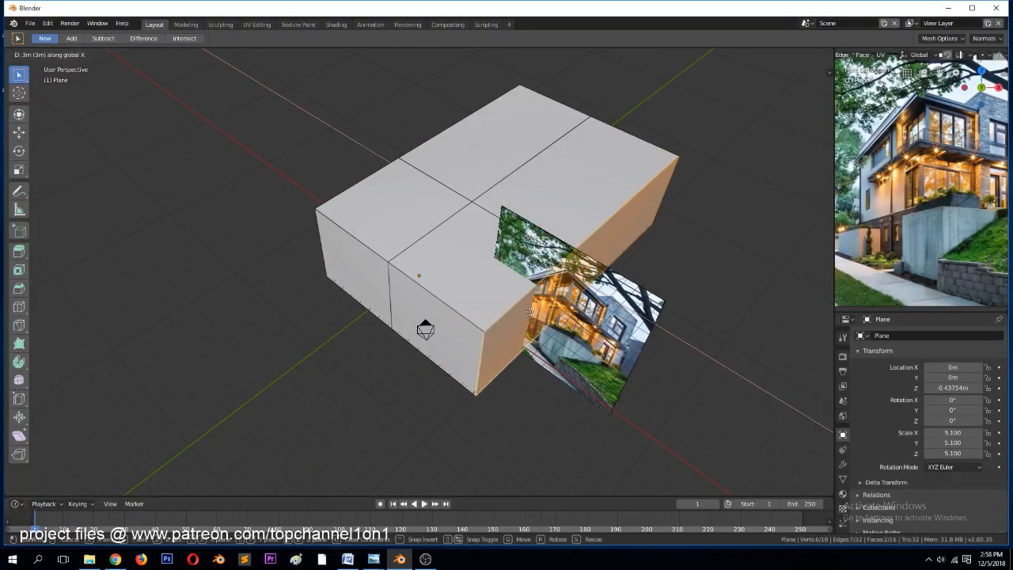
{"action": "key", "text": "Return"}
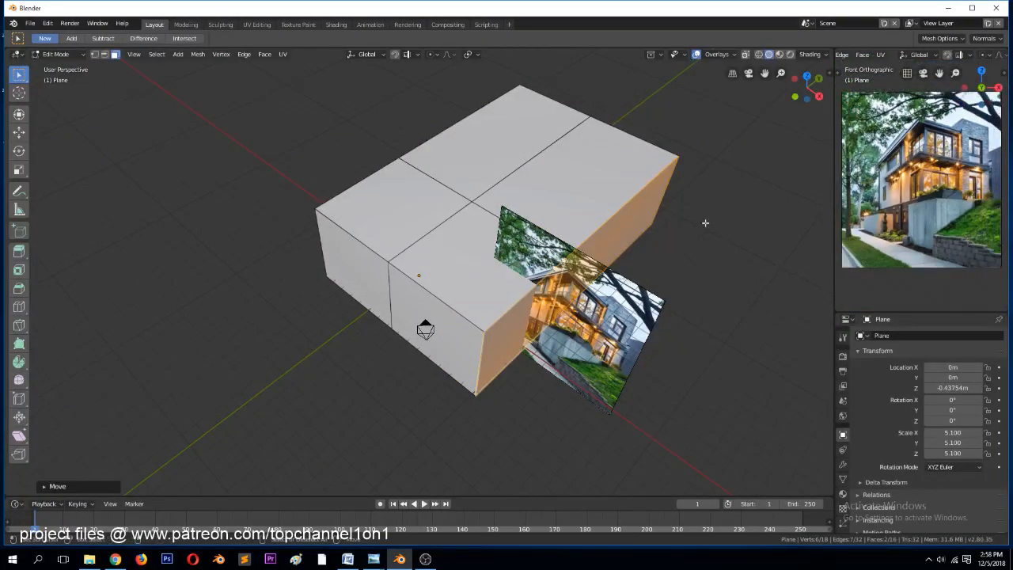
Slide the lengthwise edge loop toward the +X side so the strip on that side becomes narrower
{"action": "middle_click_drag", "start_coordinate": [705, 223], "coordinate": [764, 193]}
{"action": "scroll", "coordinate": [938, 184], "scroll_direction": "up", "scroll_amount": 1}
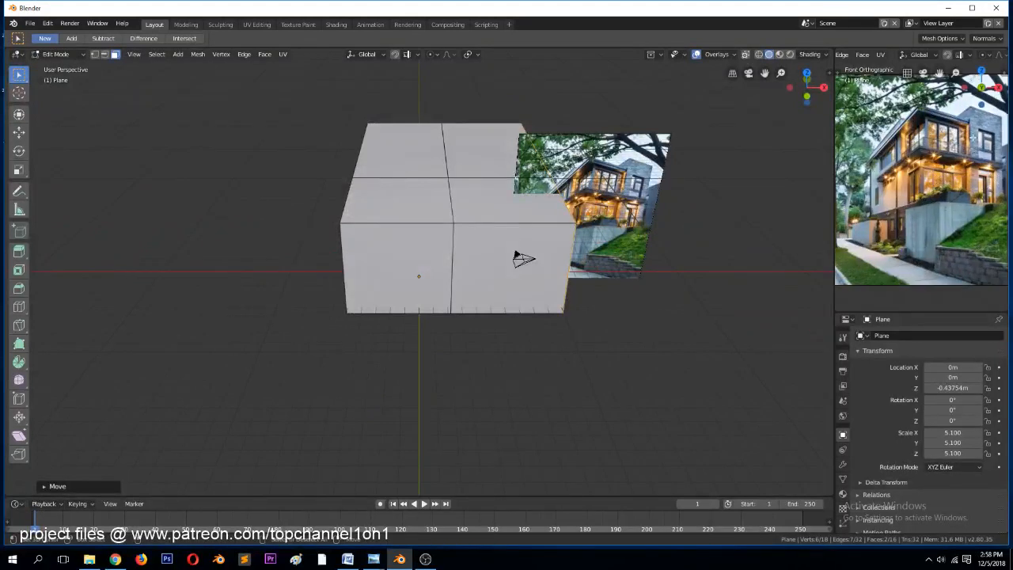
{"action": "key", "text": "a"}
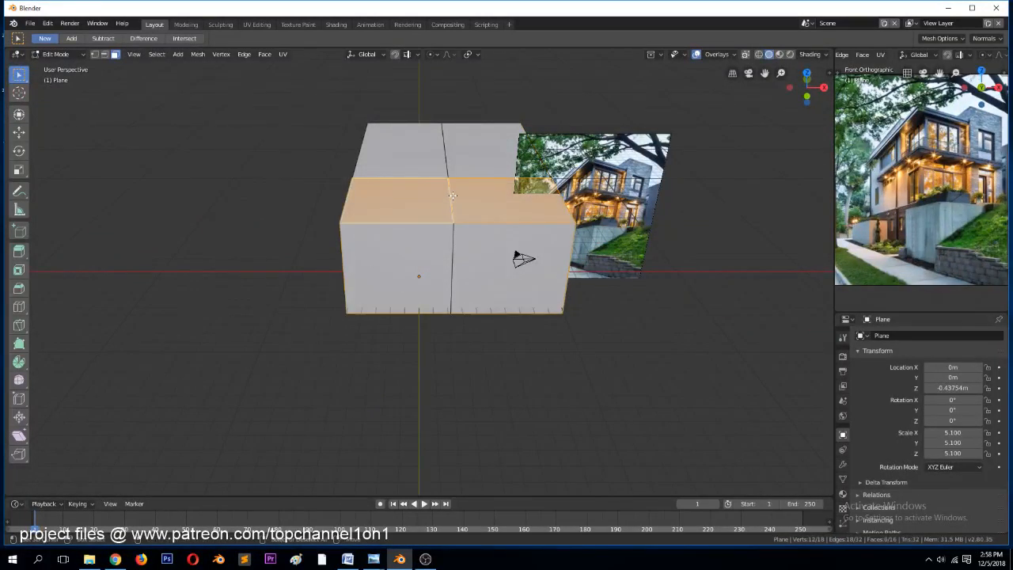
{"action": "key", "text": "2"}
{"action": "left_click", "coordinate": [449, 160], "text": "alt"}
{"action": "key", "text": "g"}
{"action": "key", "text": "g"}
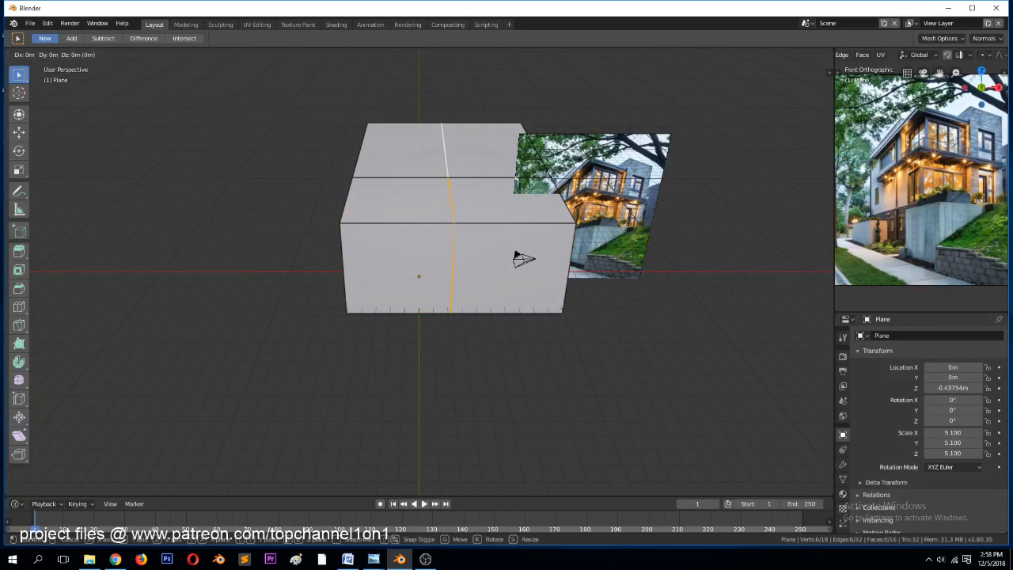
{"action": "left_click", "coordinate": [485, 189]}
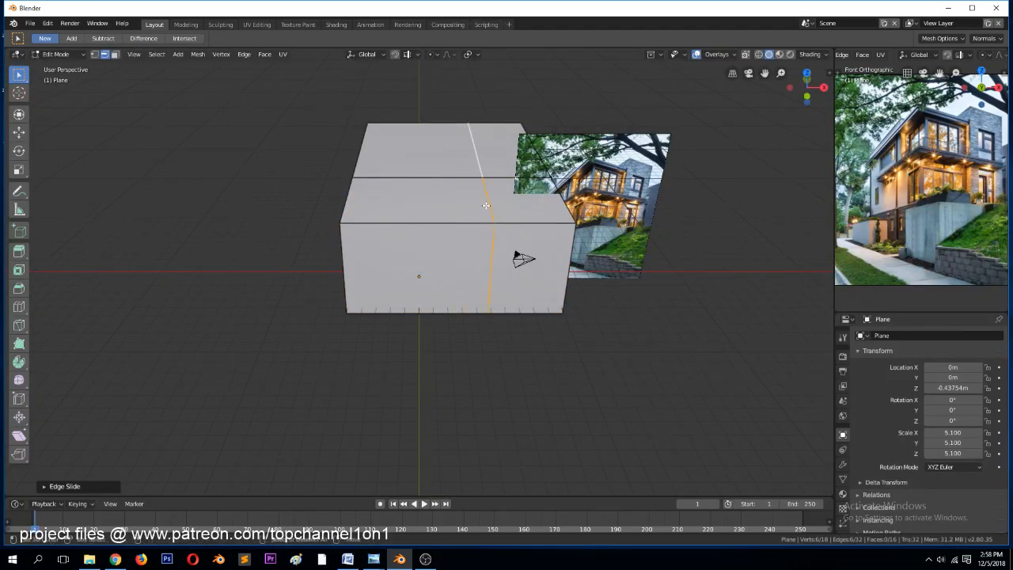
{"action": "key", "text": "alt+a"}
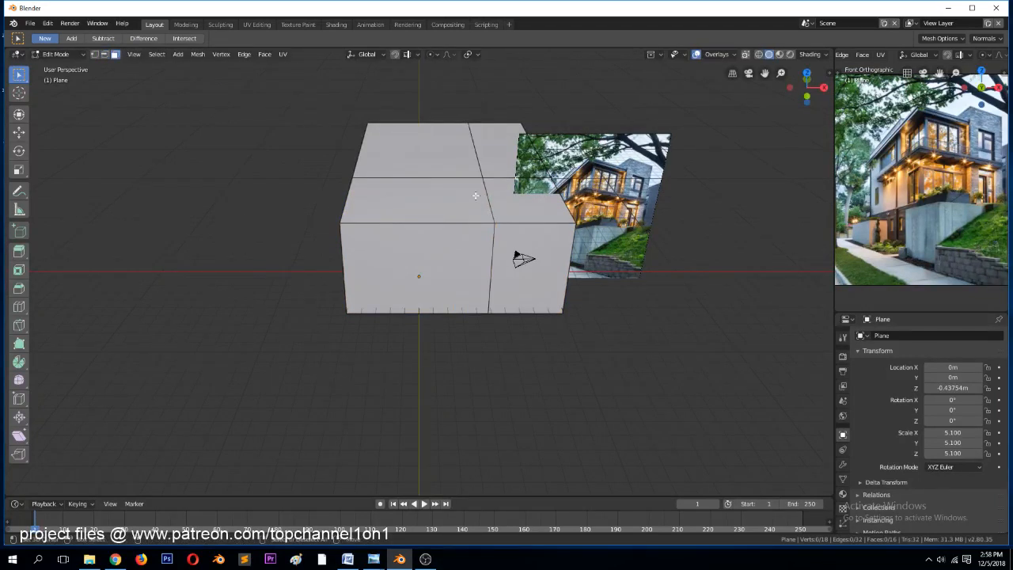
Add a loop cut across the block's front section, slid toward the existing crosswise cut
{"action": "middle_click_drag", "start_coordinate": [476, 195], "coordinate": [526, 238]}
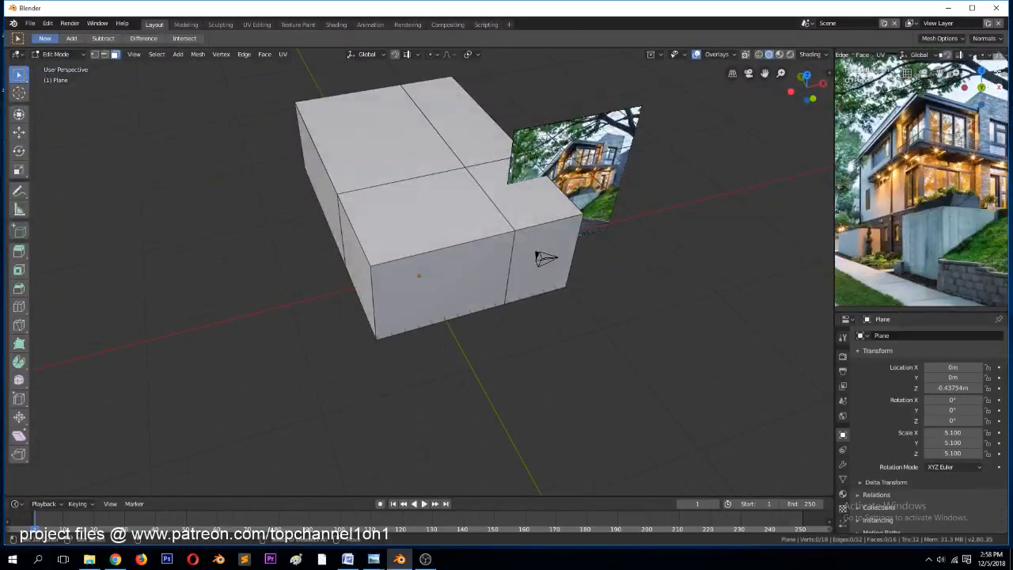
{"action": "left_click_drag", "start_coordinate": [940, 72], "coordinate": [864, 93]}
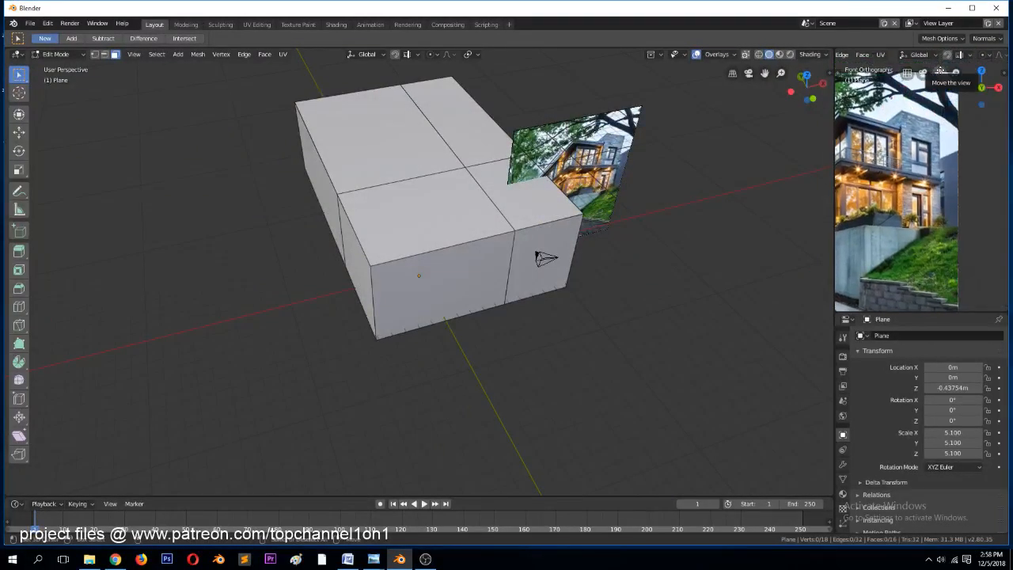
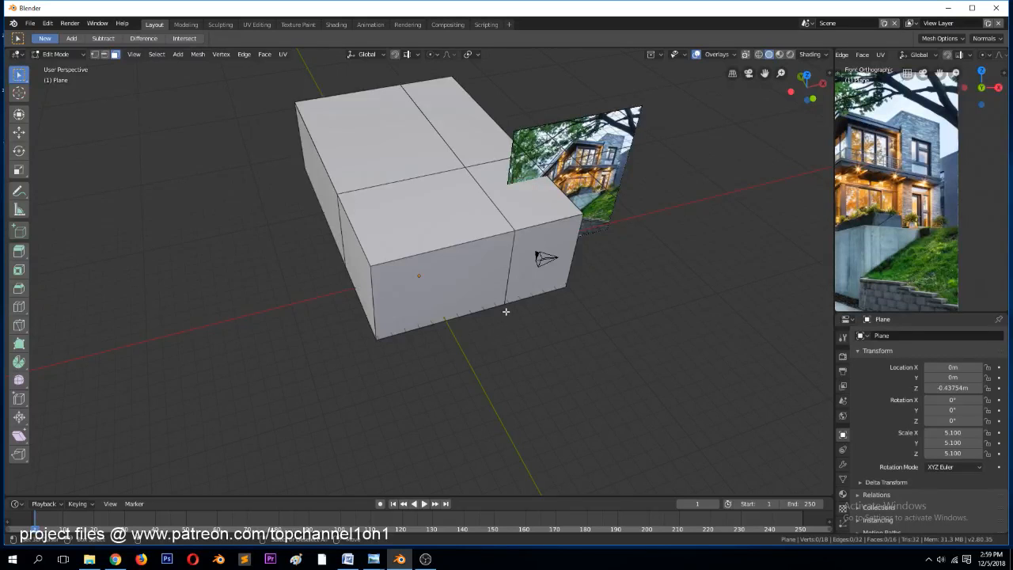
{"action": "middle_click_drag", "start_coordinate": [505, 310], "coordinate": [537, 306]}
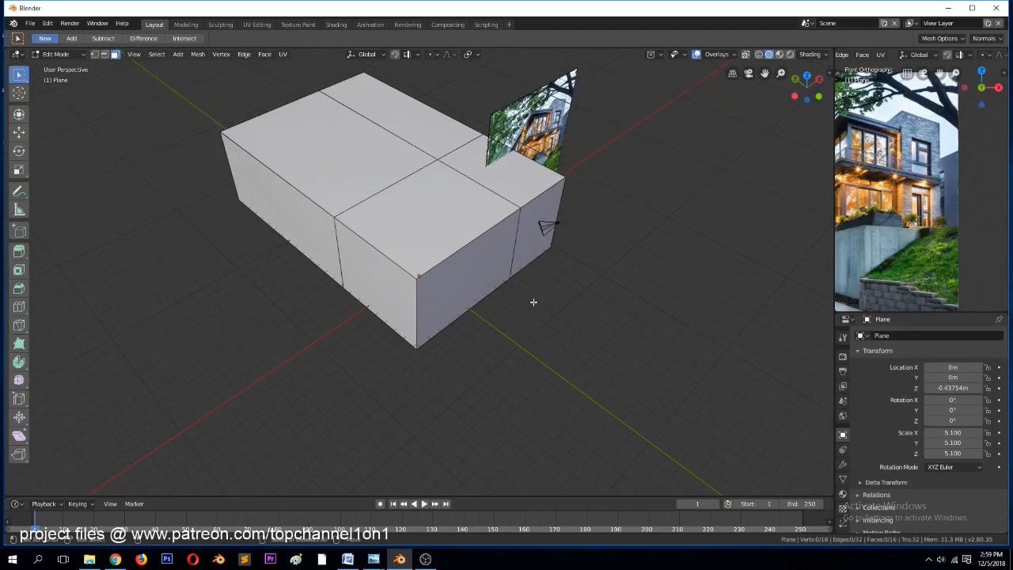
{"action": "left_click", "coordinate": [500, 181]}
{"action": "middle_click_drag", "start_coordinate": [500, 186], "coordinate": [502, 221]}
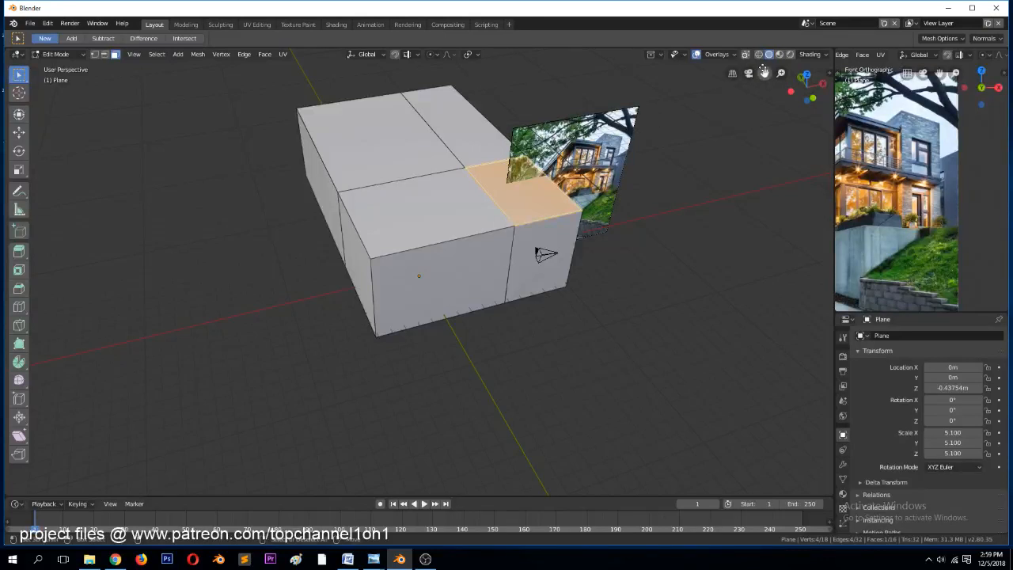
{"action": "left_click_drag", "start_coordinate": [764, 73], "coordinate": [755, 157]}
{"action": "scroll", "coordinate": [606, 220], "scroll_direction": "up", "scroll_amount": 4}
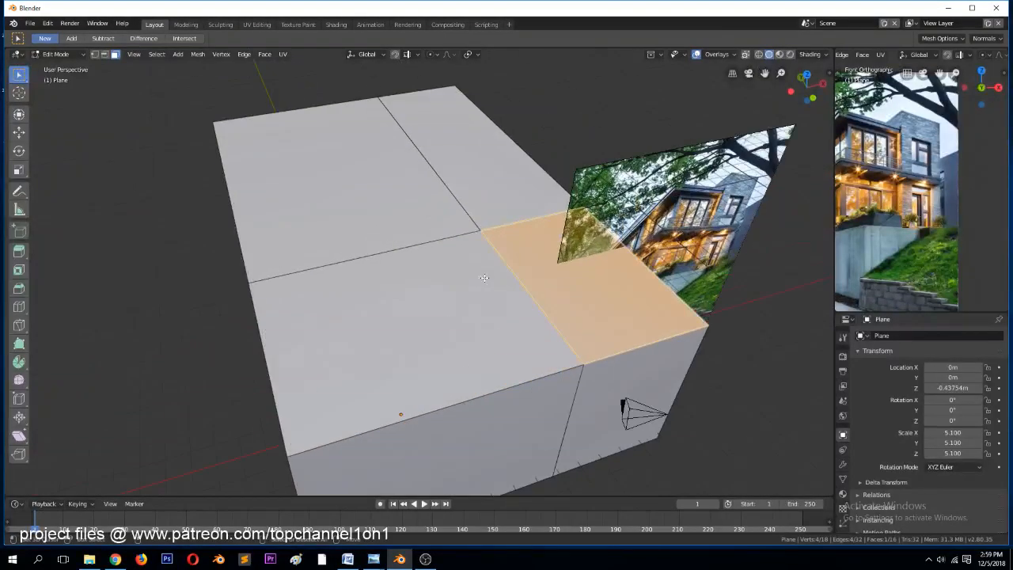
{"action": "middle_click_drag", "start_coordinate": [485, 278], "coordinate": [515, 272]}
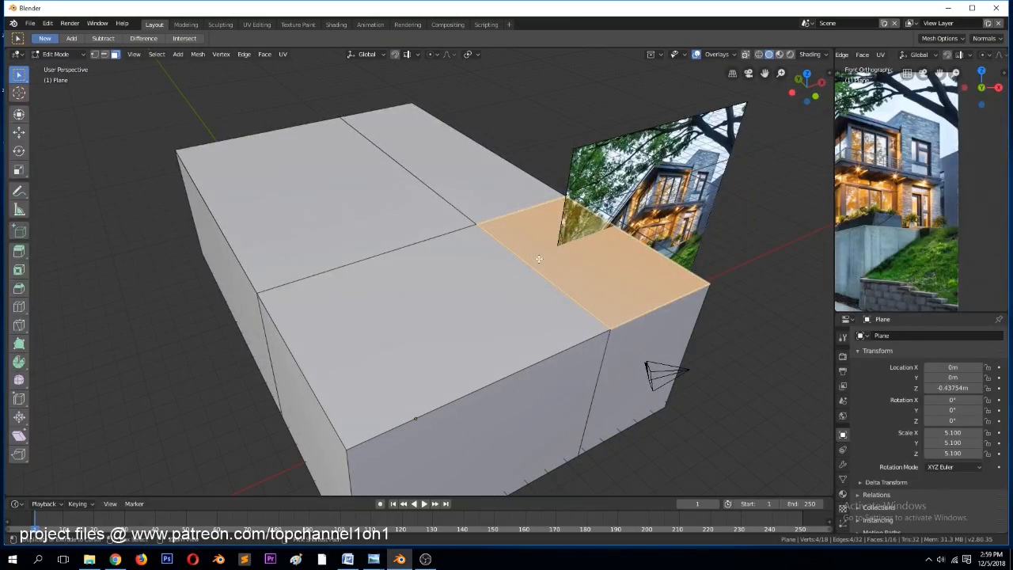
{"action": "key", "text": "ctrl+r"}
{"action": "left_click", "coordinate": [535, 255]}
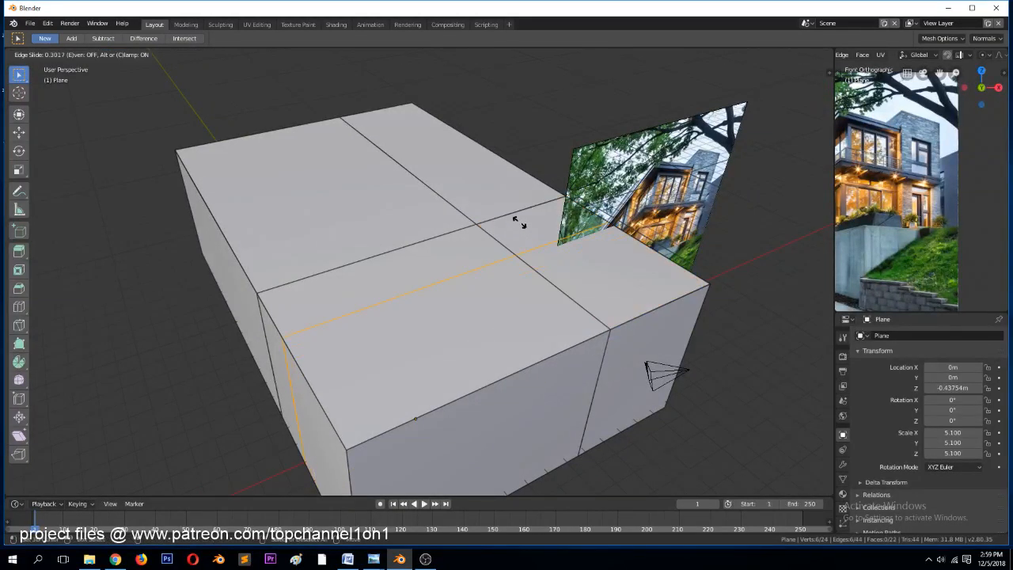
{"action": "left_click", "coordinate": [515, 211]}
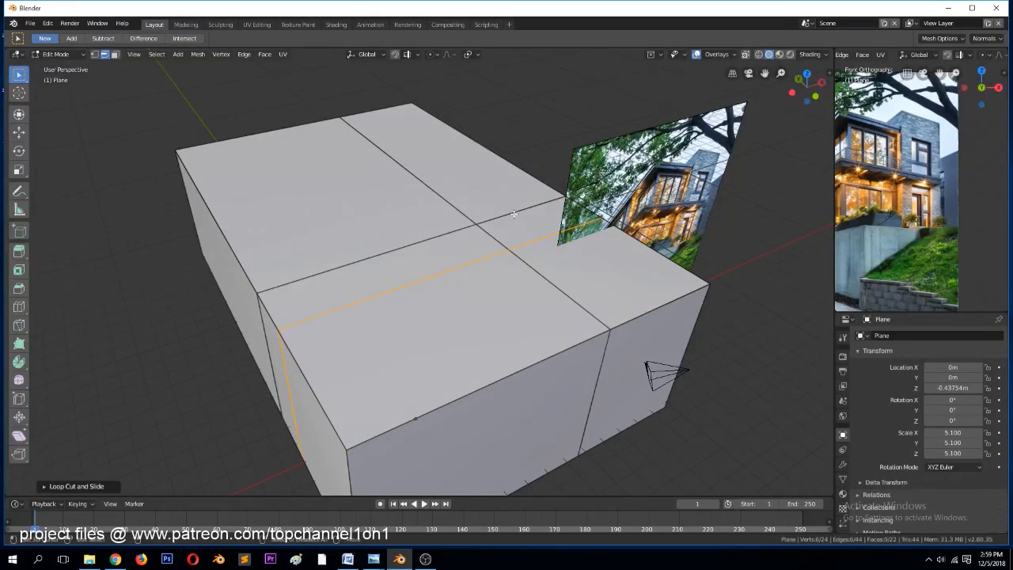
Extrude the two rear top faces and the small face in front of the narrow strip upward 6 m
{"action": "left_click", "coordinate": [519, 210]}
{"action": "left_click", "coordinate": [485, 181], "text": "shift"}
{"action": "left_click", "coordinate": [377, 200], "text": "shift"}
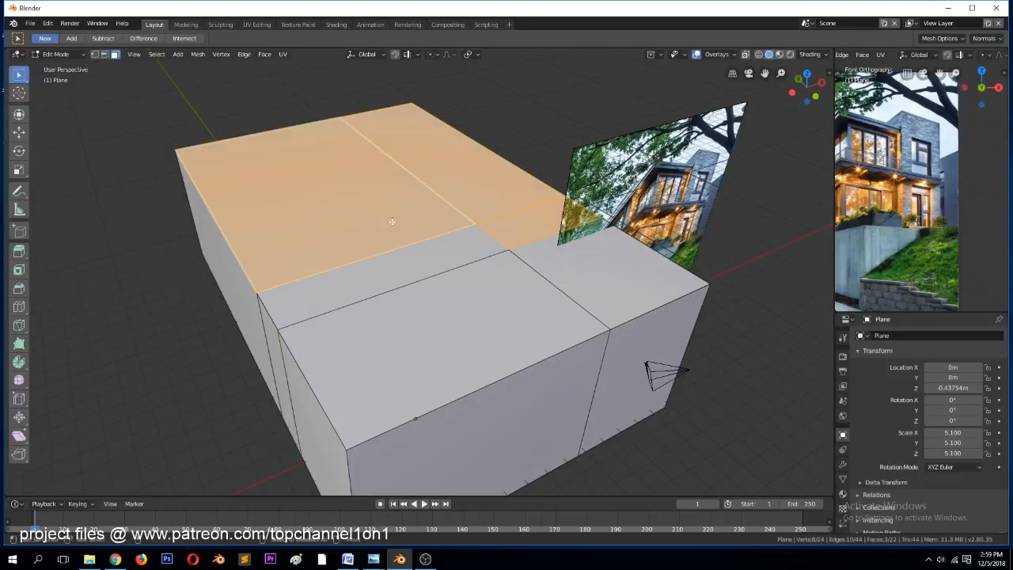
{"action": "middle_click_drag", "start_coordinate": [417, 235], "coordinate": [453, 284]}
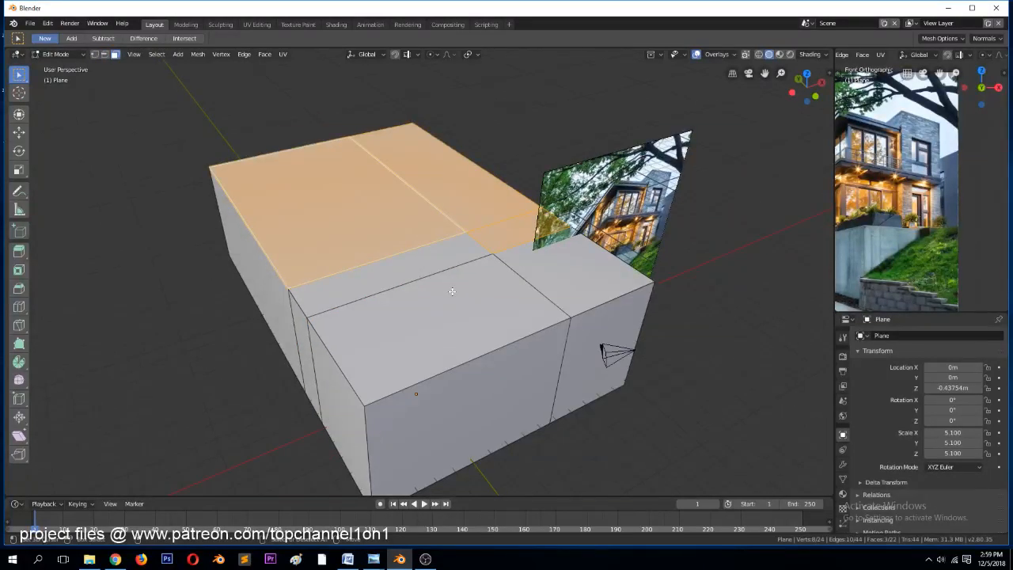
{"action": "key", "text": "e"}
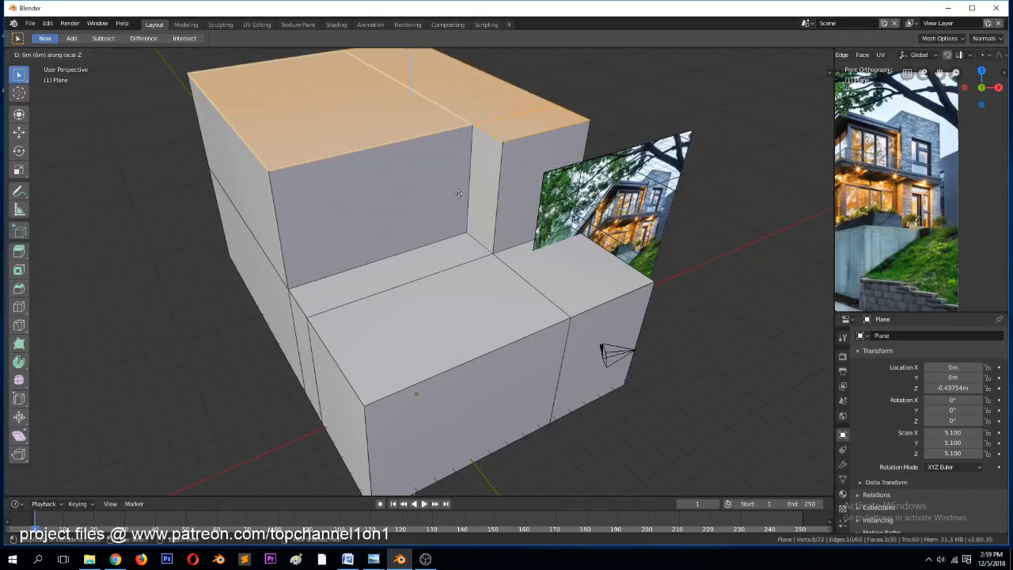
{"action": "left_click", "coordinate": [507, 211]}
Extrude the raised top faces upward again in front view to form another storey
{"action": "key", "text": "KP_1"}
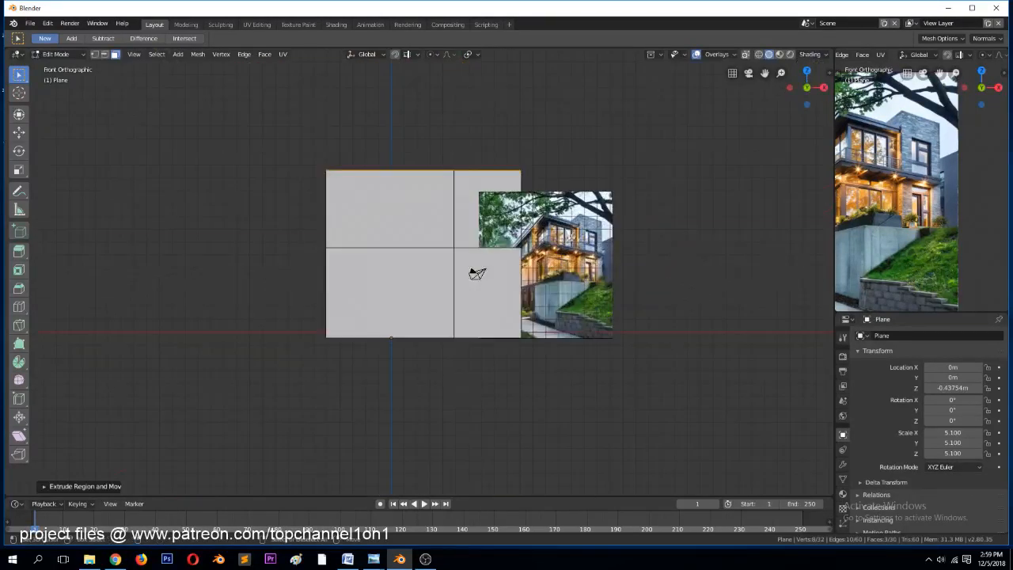
{"action": "key", "text": "e"}
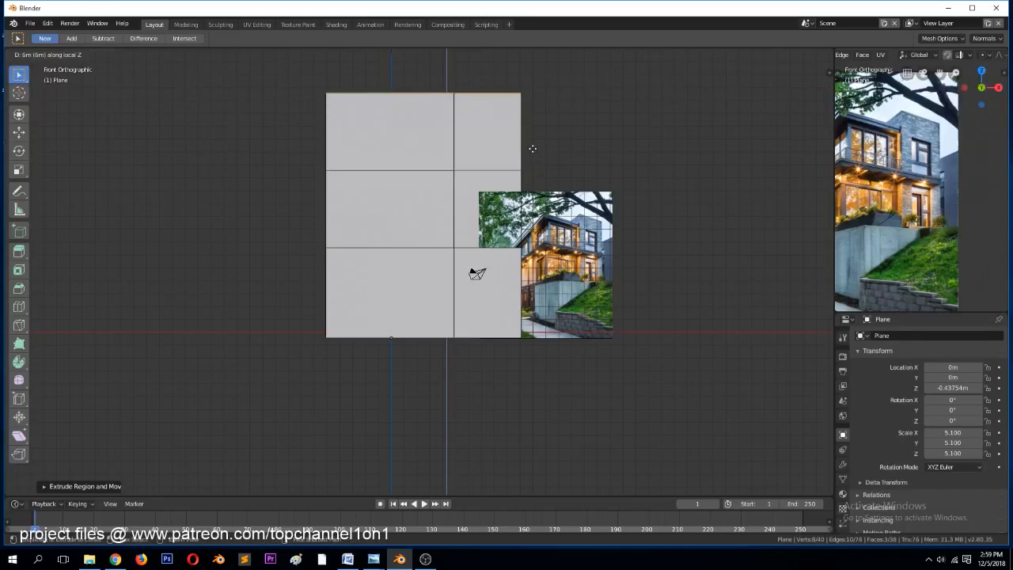
{"action": "left_click", "coordinate": [533, 130]}
{"action": "middle_click_drag", "start_coordinate": [534, 131], "coordinate": [449, 251]}
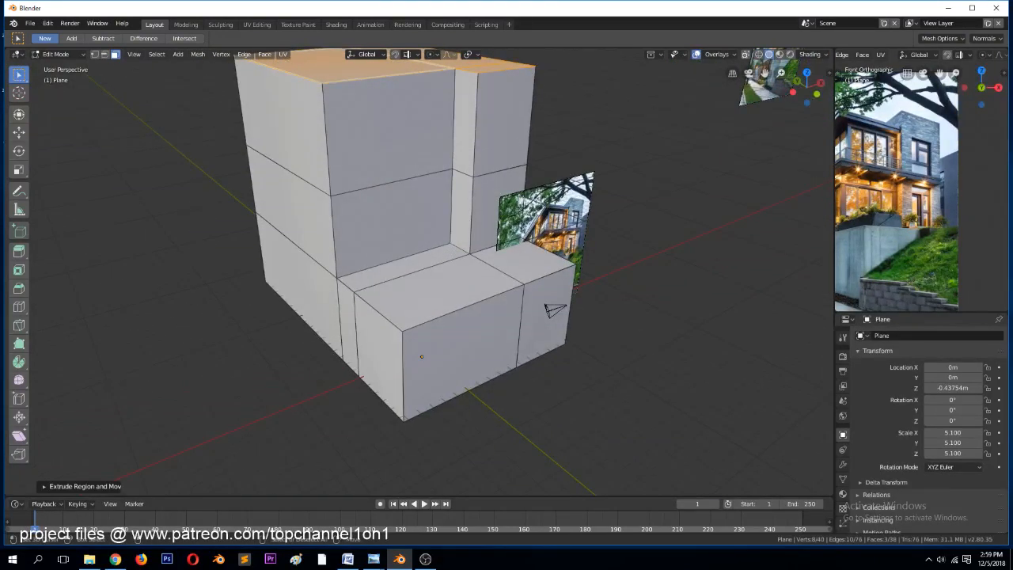
Delete the uppermost storey's ring of side faces and its three top faces
{"action": "key", "text": "alt+Tab"}
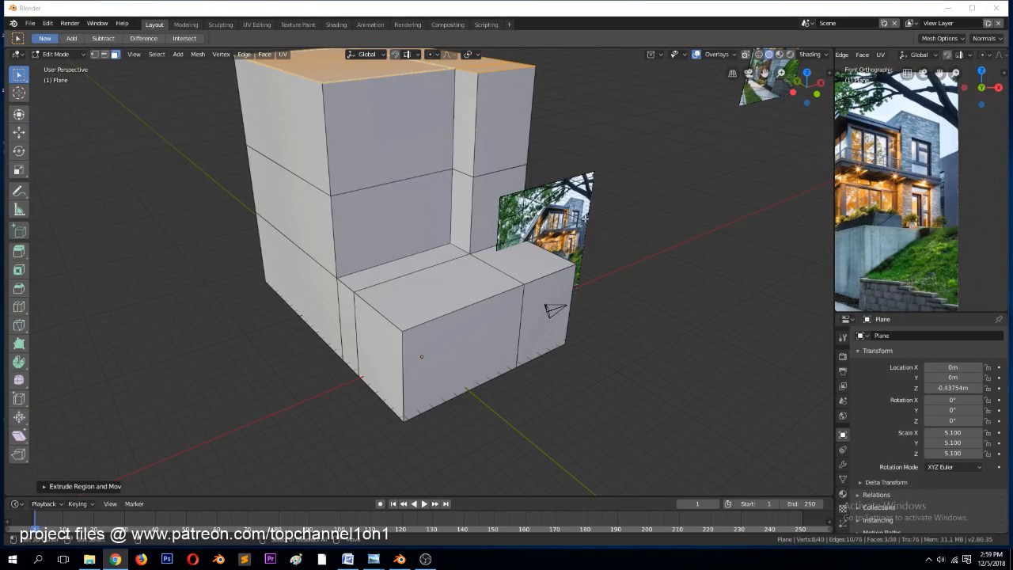
{"action": "scroll", "coordinate": [589, 223], "scroll_direction": "down", "scroll_amount": 3}
{"action": "left_click", "coordinate": [365, 192]}
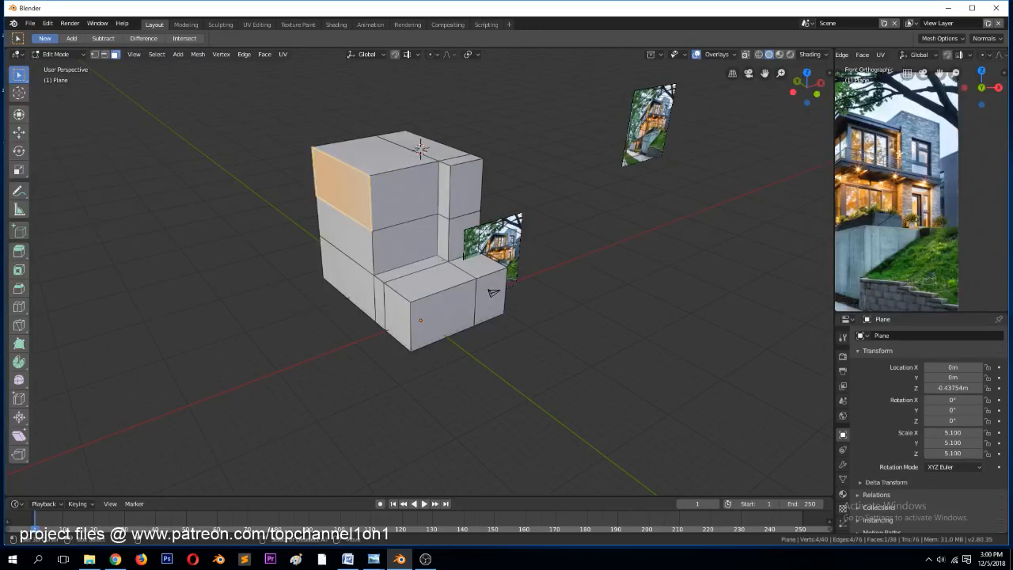
{"action": "left_click", "coordinate": [335, 216], "text": "alt"}
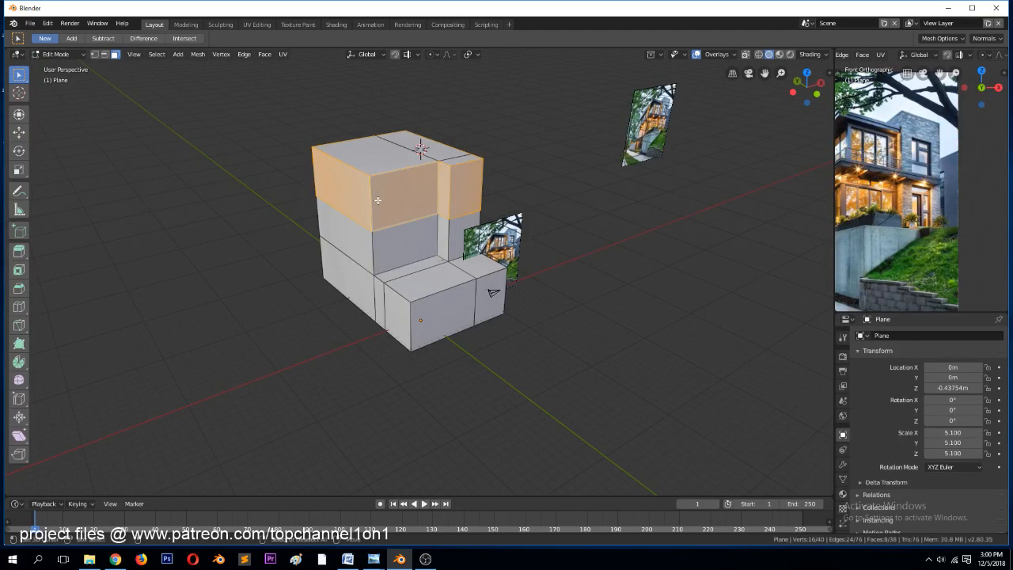
{"action": "key", "text": "x"}
{"action": "left_click", "coordinate": [349, 224]}
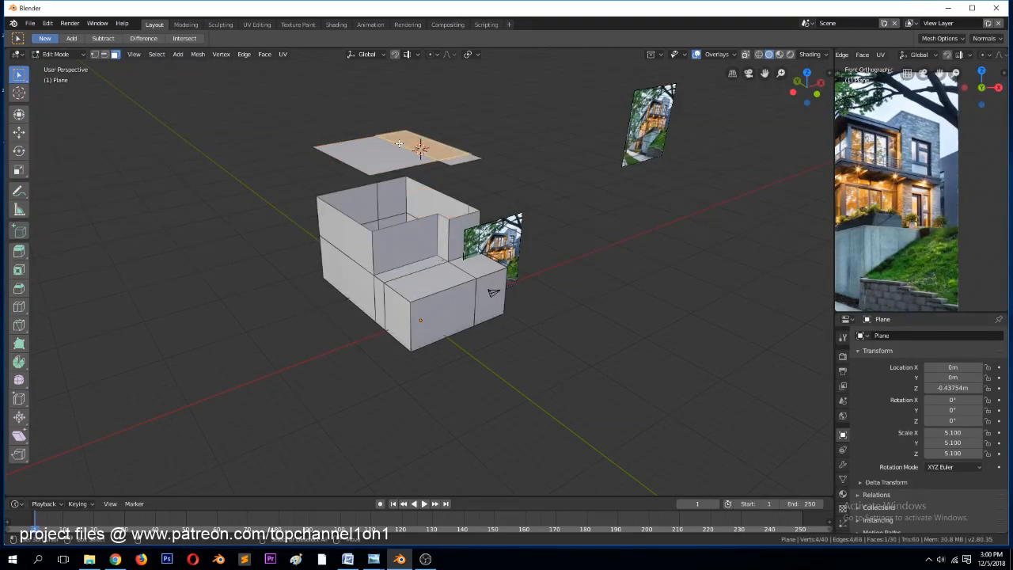
{"action": "key", "text": "x"}
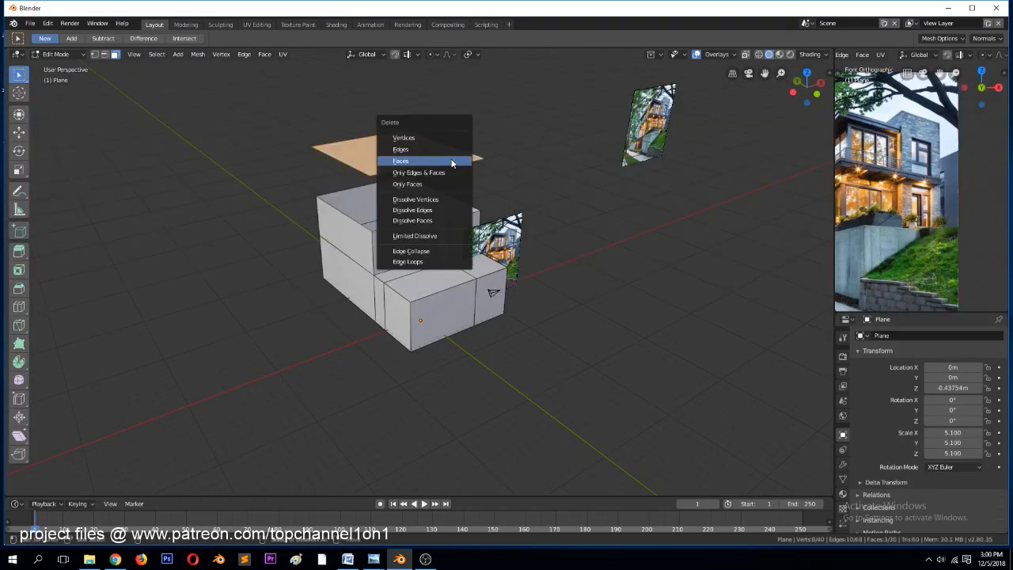
{"action": "left_click", "coordinate": [455, 166]}
{"action": "scroll", "coordinate": [345, 178], "scroll_direction": "up", "scroll_amount": 2}
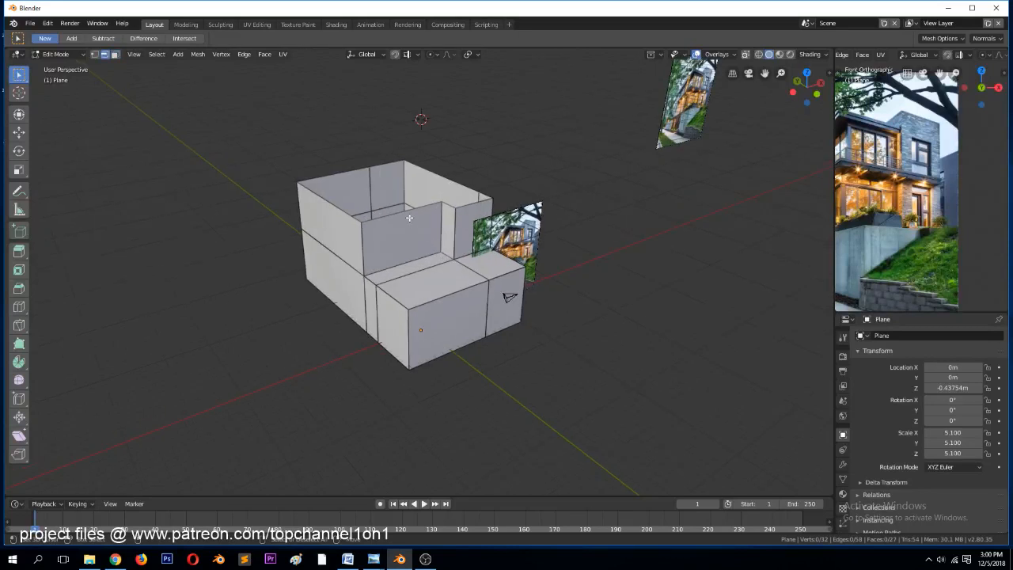
Close the open top of the upper storey by filling three faces between opposite edges, and return to Object Mode
{"action": "left_click", "coordinate": [368, 178], "text": "shift"}
{"action": "key", "text": "f"}
{"action": "middle_click_drag", "start_coordinate": [376, 183], "coordinate": [464, 205]}
{"action": "left_click", "coordinate": [465, 205]}
{"action": "left_click", "coordinate": [492, 197], "text": "shift"}
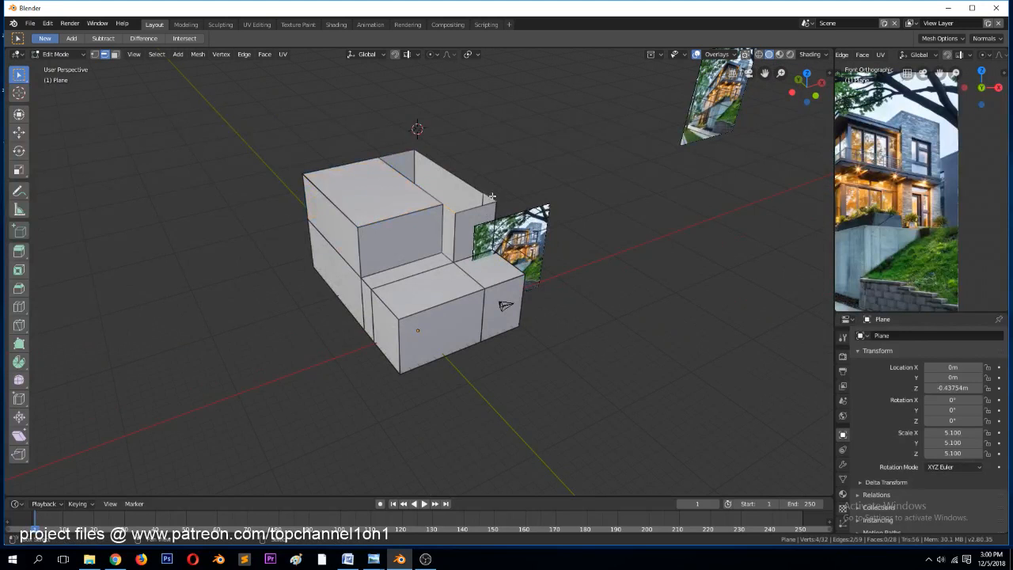
{"action": "key", "text": "f"}
{"action": "left_click", "coordinate": [436, 184]}
{"action": "left_click", "coordinate": [452, 171], "text": "shift"}
{"action": "key", "text": "f"}
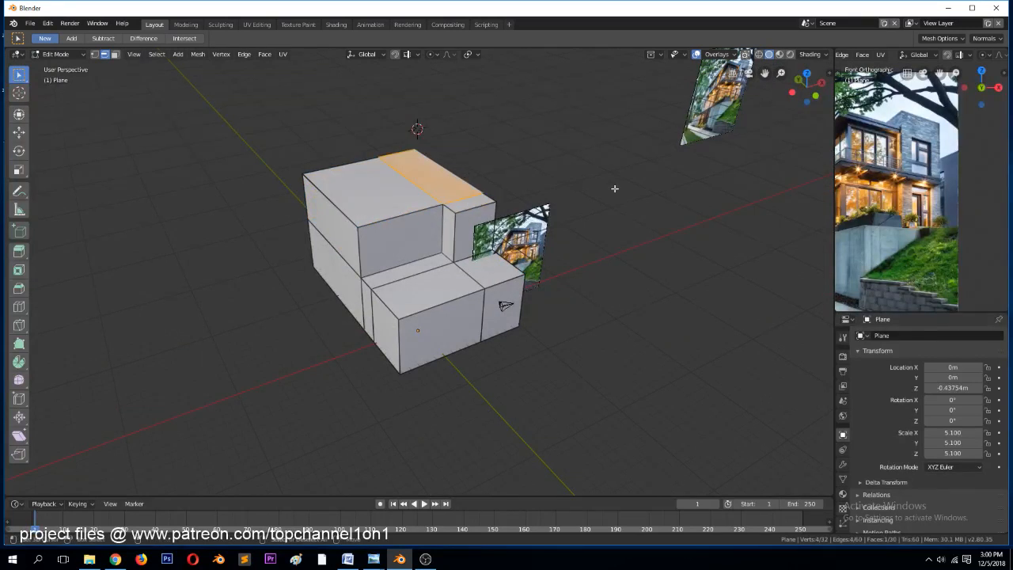
{"action": "key", "text": "Tab"}
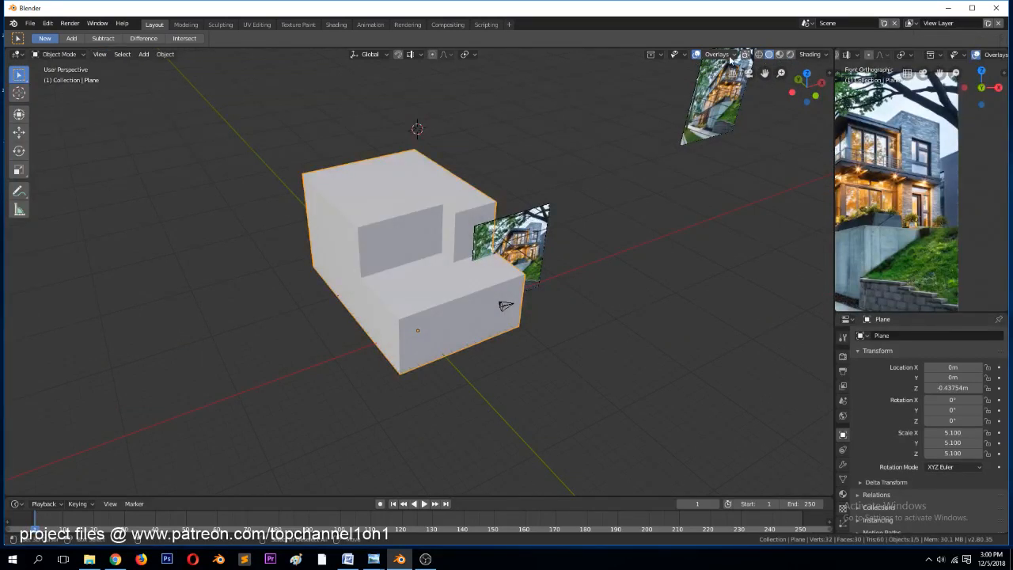
Set the viewport's solid shading to Random object colours with Cavity and Shadow enabled
{"action": "left_click", "coordinate": [810, 54]}
{"action": "left_click", "coordinate": [823, 168]}
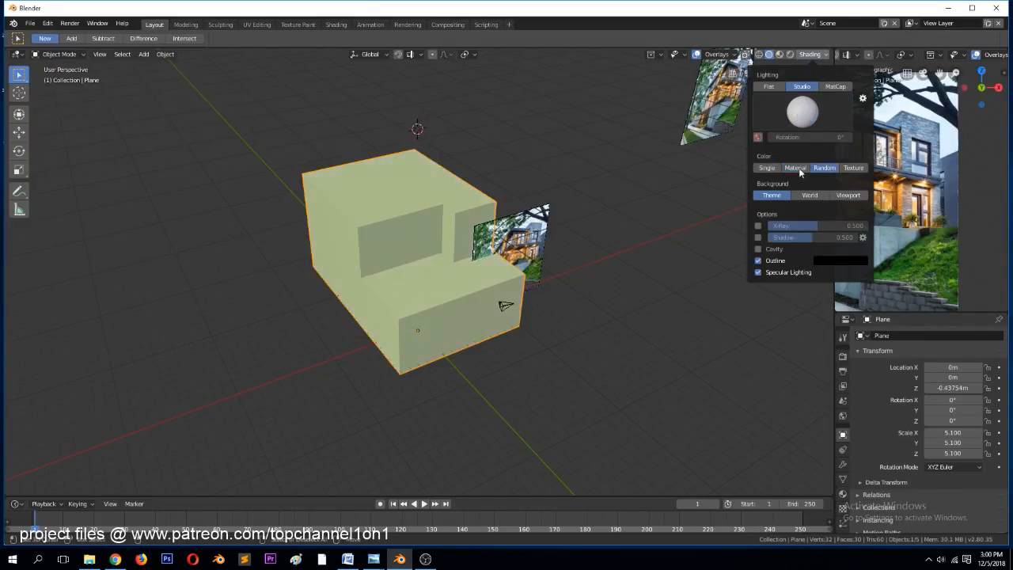
{"action": "scroll", "coordinate": [486, 278], "scroll_direction": "up", "scroll_amount": 5}
{"action": "middle_click_drag", "start_coordinate": [486, 277], "coordinate": [495, 262]}
{"action": "left_click", "coordinate": [811, 54]}
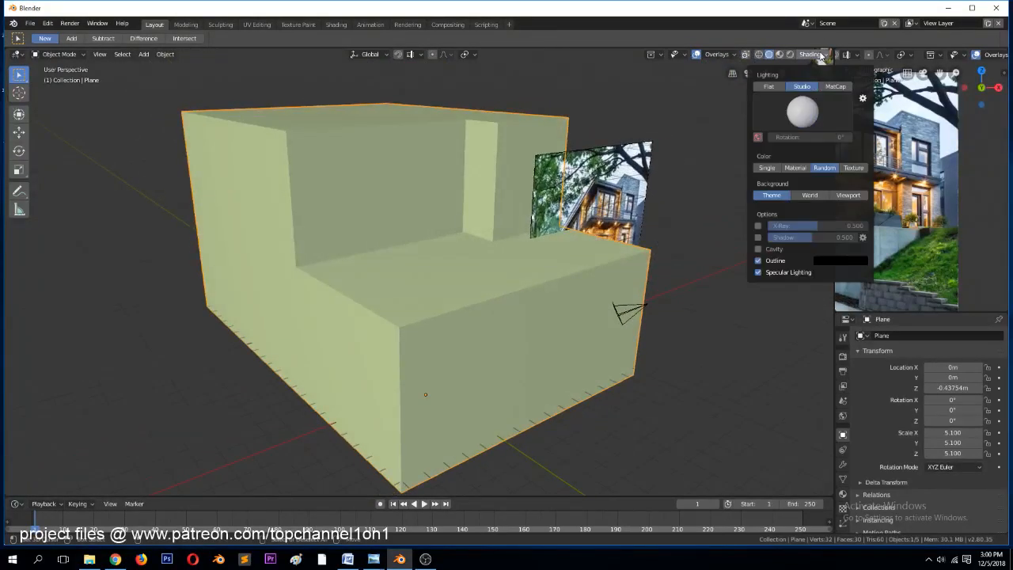
{"action": "left_click", "coordinate": [758, 249]}
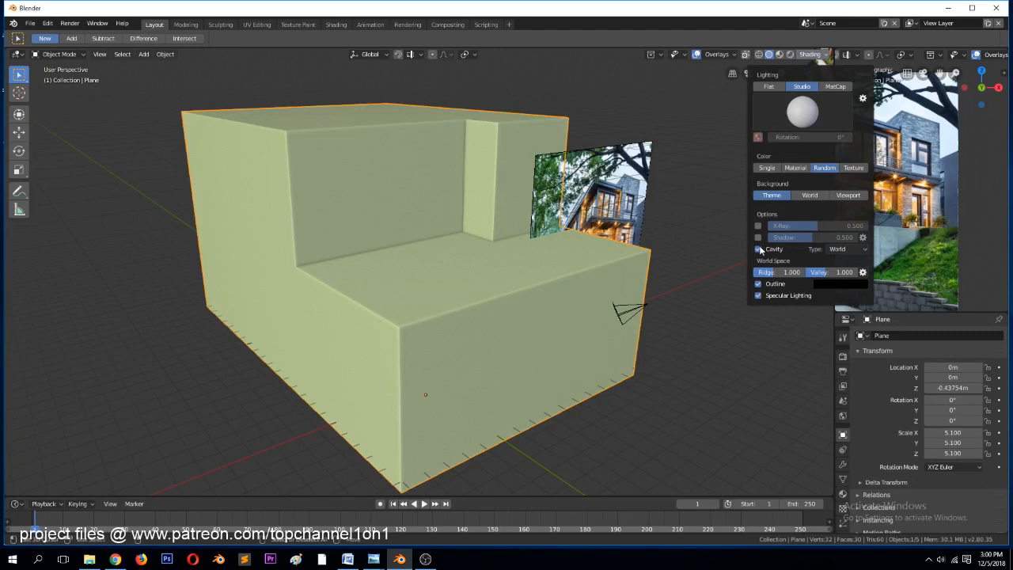
{"action": "left_click", "coordinate": [758, 238]}
{"action": "left_click", "coordinate": [759, 238]}
{"action": "left_click", "coordinate": [760, 239]}
{"action": "left_click", "coordinate": [467, 204]}
{"action": "middle_click_drag", "start_coordinate": [469, 204], "coordinate": [502, 220]}
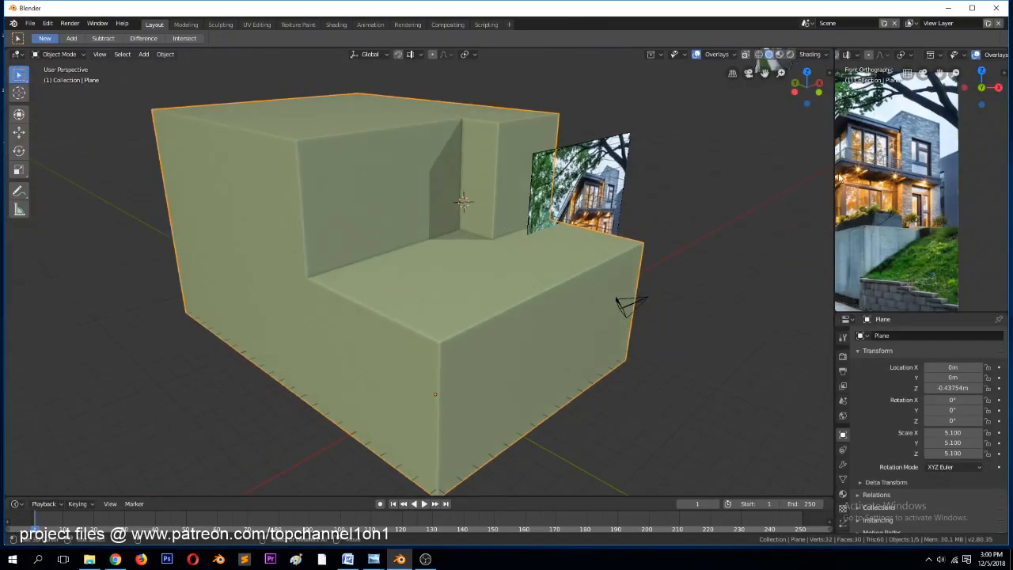
Widen the reference photo's viewport beside the main 3D view
{"action": "left_click_drag", "start_coordinate": [834, 178], "coordinate": [735, 179]}
{"action": "scroll", "coordinate": [599, 256], "scroll_direction": "down", "scroll_amount": 1}
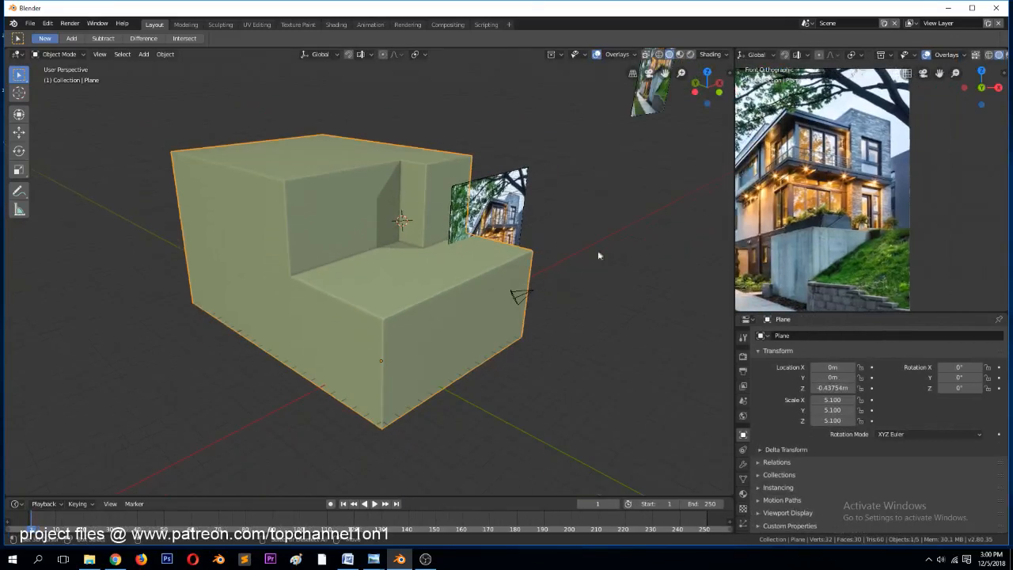
{"action": "middle_click_drag", "start_coordinate": [383, 304], "coordinate": [350, 301]}
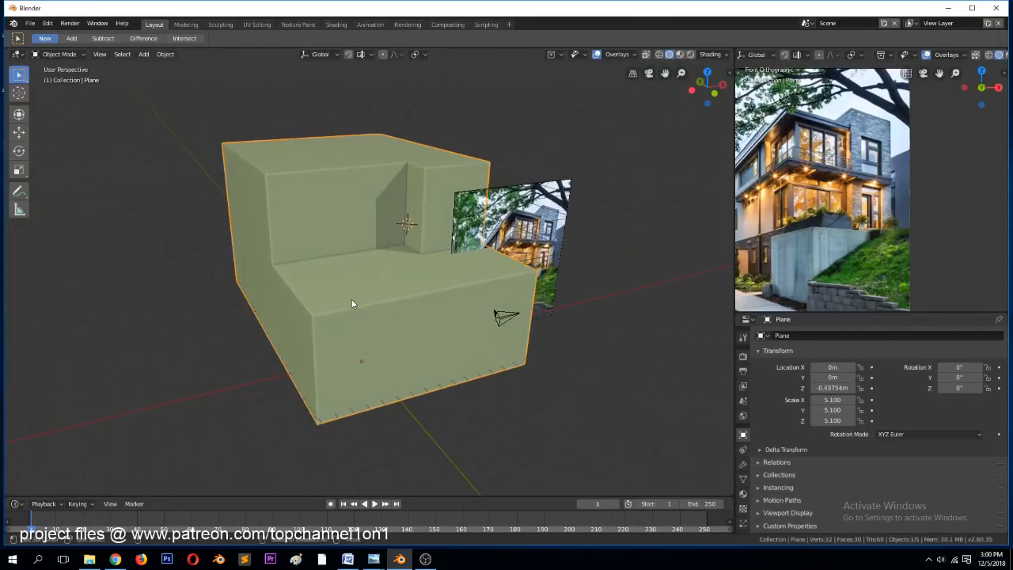
Separate the upper storey's ring of side faces and its three roof faces into their own object, and return to Object Mode
{"action": "key", "text": "Tab"}
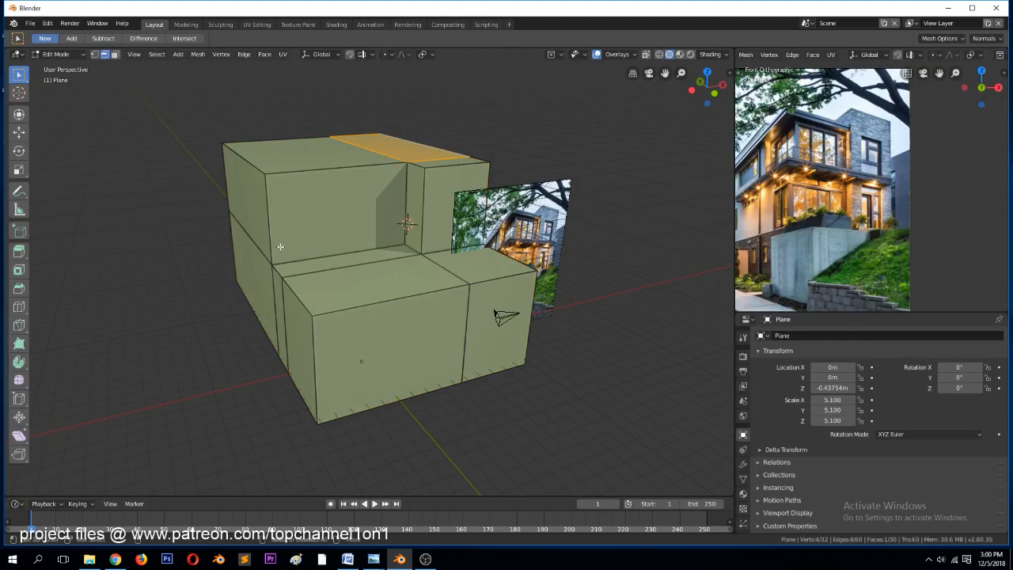
{"action": "key", "text": "3"}
{"action": "left_click", "coordinate": [267, 224], "text": "alt"}
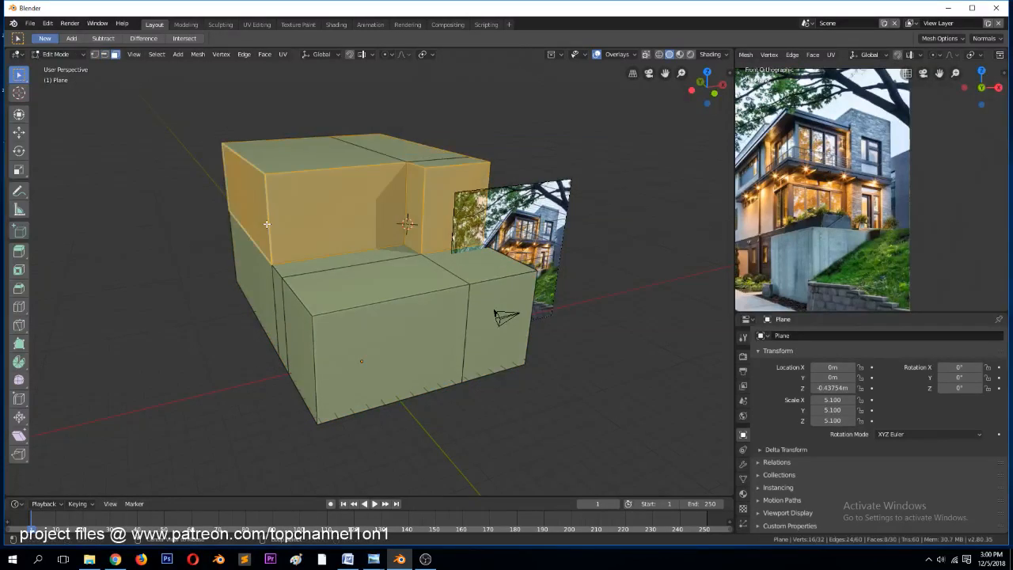
{"action": "left_click", "coordinate": [357, 161], "text": "shift"}
{"action": "left_click", "coordinate": [402, 151], "text": "shift"}
{"action": "left_click", "coordinate": [447, 163], "text": "shift"}
{"action": "key", "text": "e"}
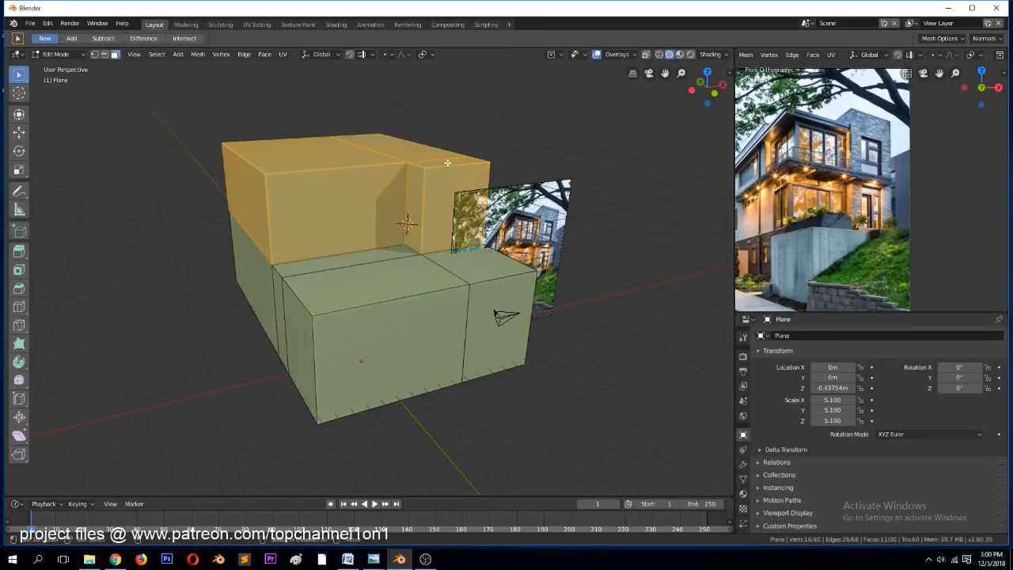
{"action": "key", "text": "p"}
{"action": "left_click", "coordinate": [443, 162]}
{"action": "key", "text": "Tab"}
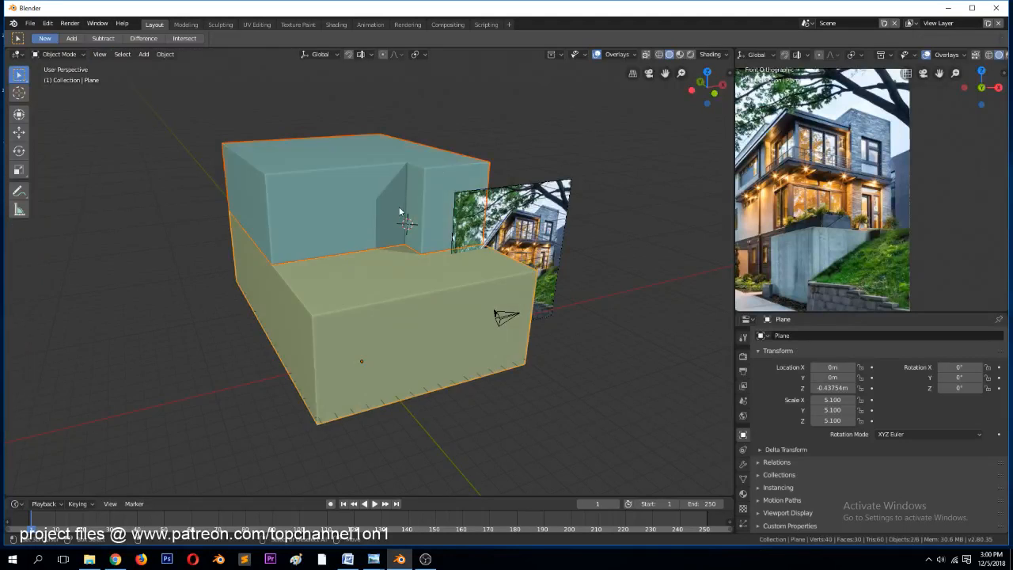
Select only the separated upper storey and try moving it, cancelling the move
{"action": "left_click", "coordinate": [362, 193]}
{"action": "key", "text": "g"}
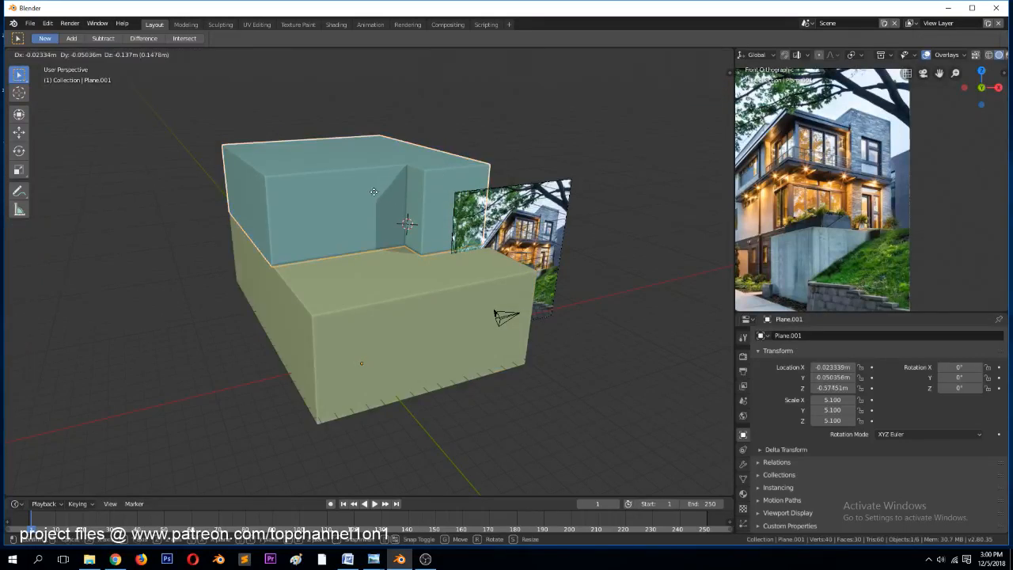
{"action": "right_click", "coordinate": [379, 186]}
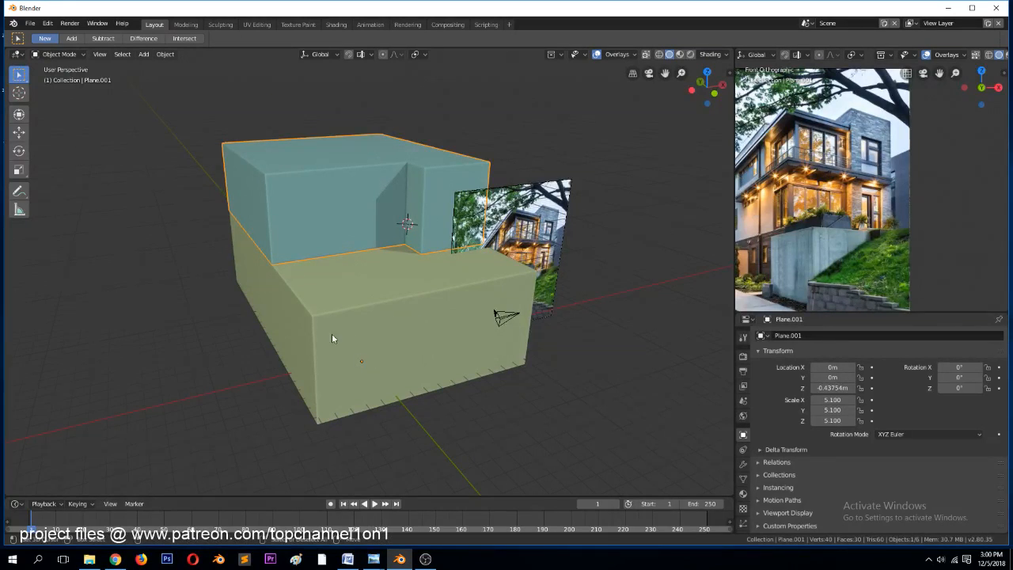
Add two horizontal loop cuts around the upper storey's walls, one below the roof band and one close under the roof edge
{"action": "scroll", "coordinate": [863, 204], "scroll_direction": "up", "scroll_amount": 3}
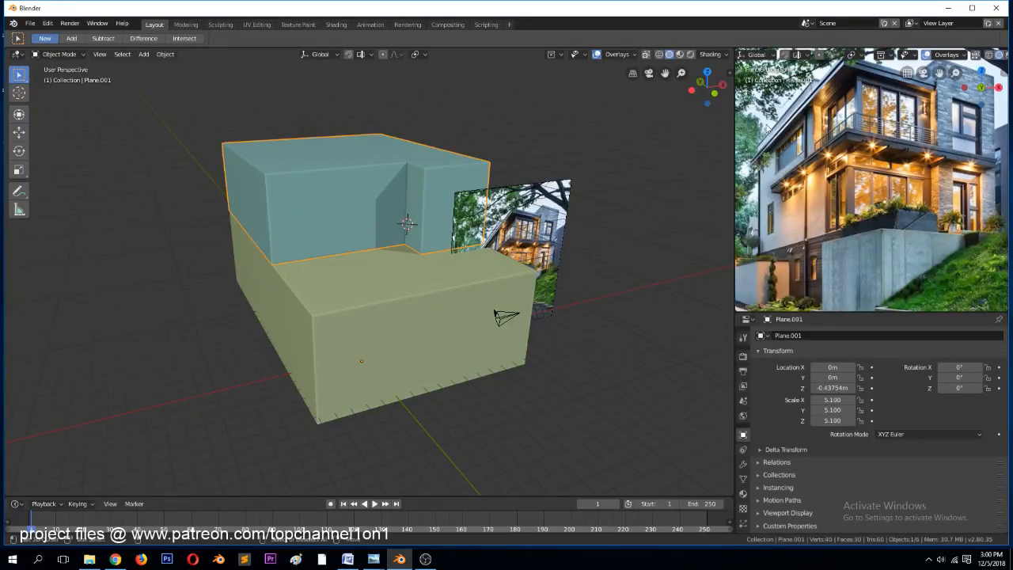
{"action": "scroll", "coordinate": [448, 190], "scroll_direction": "up", "scroll_amount": 2}
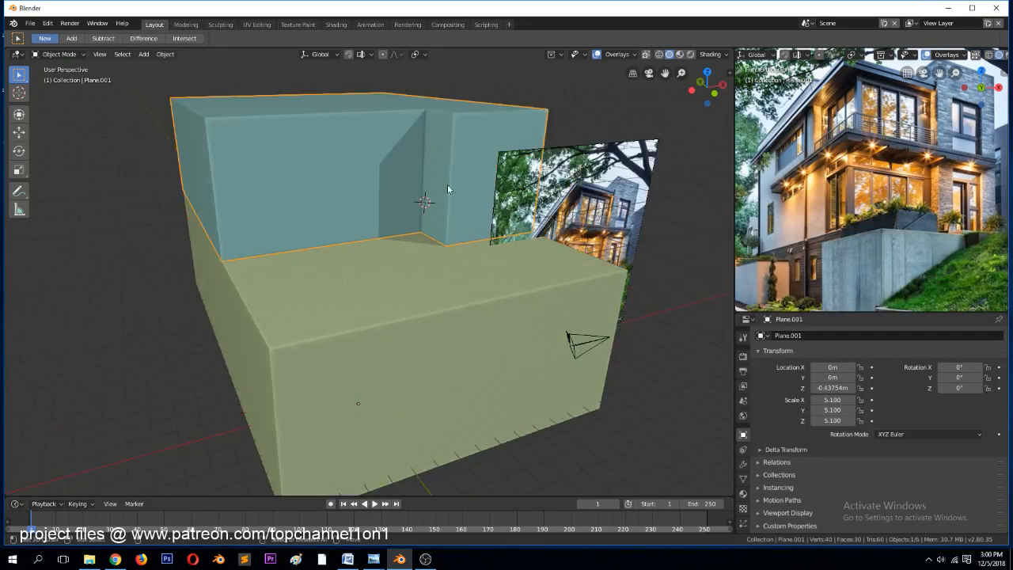
{"action": "left_click_drag", "start_coordinate": [665, 73], "coordinate": [725, 127]}
{"action": "scroll", "coordinate": [872, 181], "scroll_direction": "up", "scroll_amount": 2}
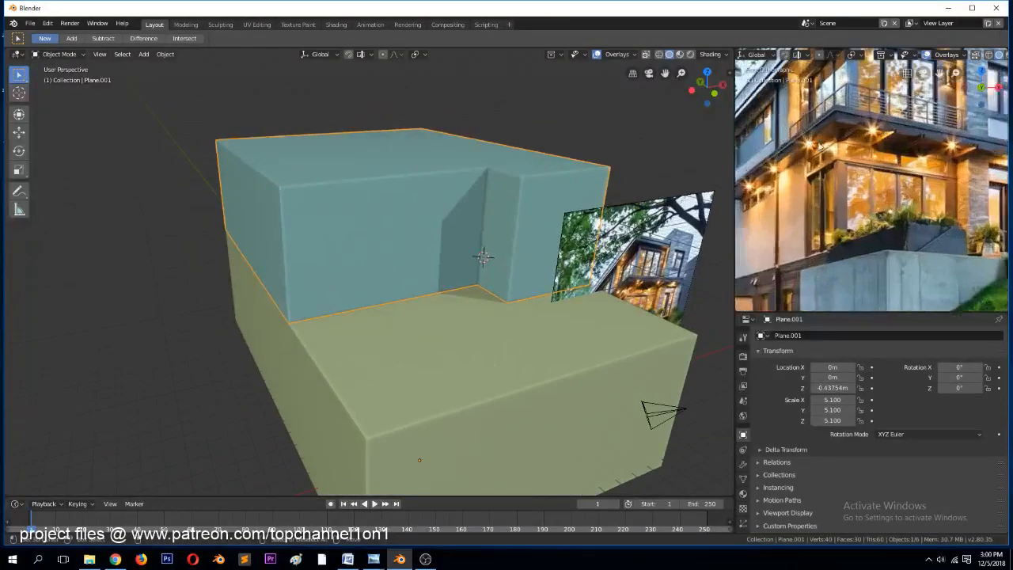
{"action": "scroll", "coordinate": [827, 197], "scroll_direction": "down", "scroll_amount": 1}
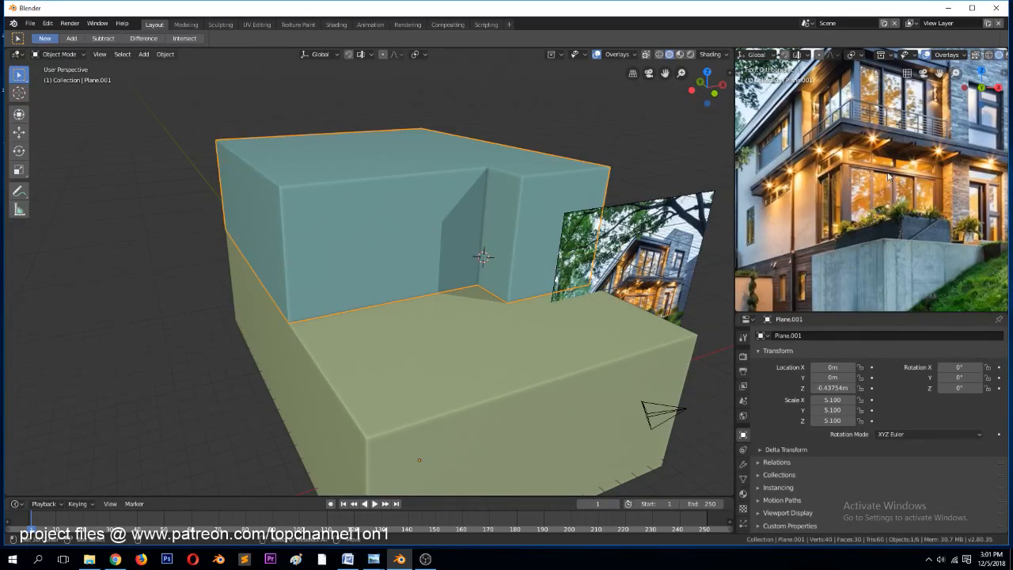
{"action": "key", "text": "Tab"}
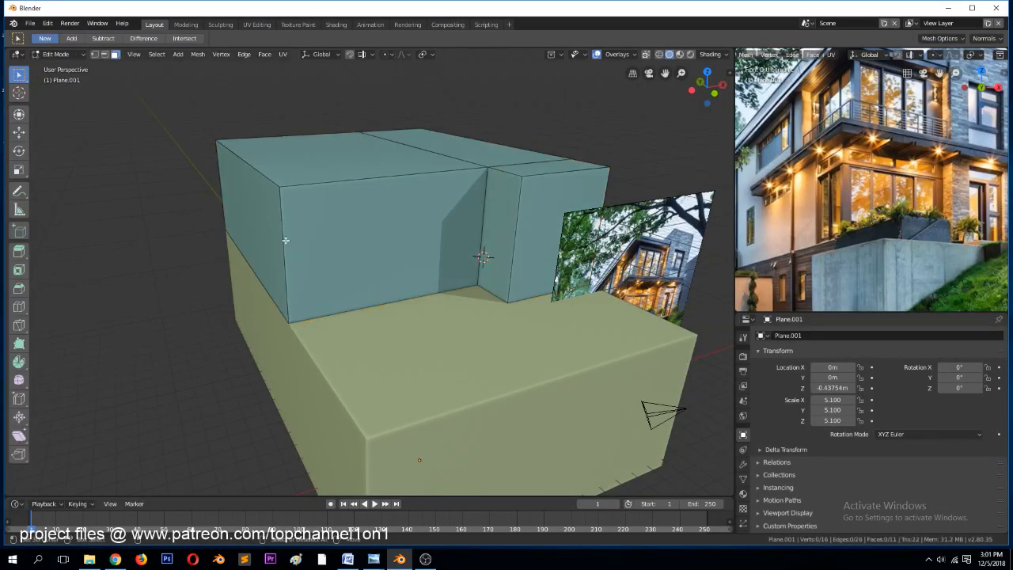
{"action": "key", "text": "ctrl+r"}
{"action": "left_click", "coordinate": [284, 233]}
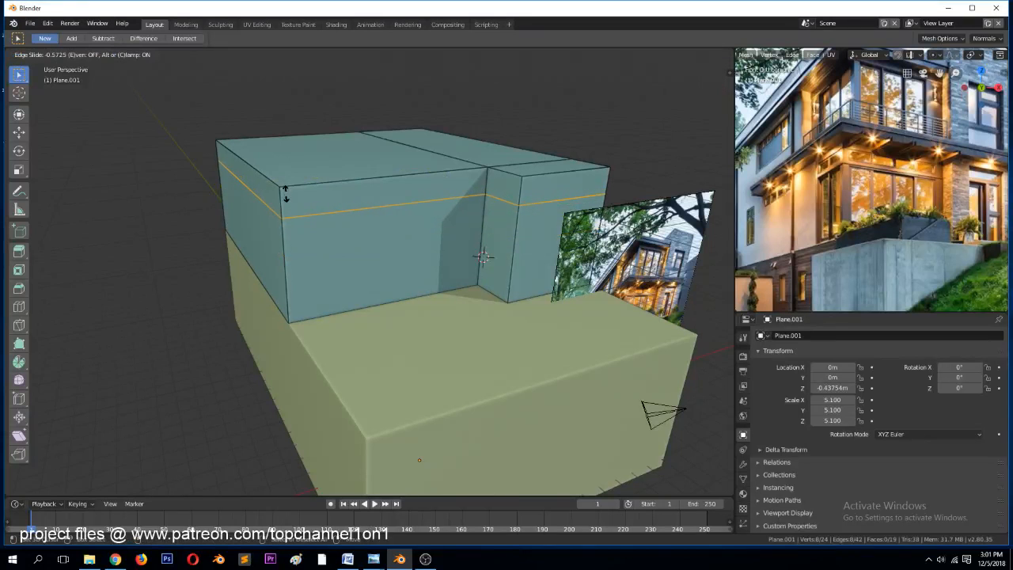
{"action": "left_click", "coordinate": [287, 190]}
{"action": "key", "text": "ctrl+r"}
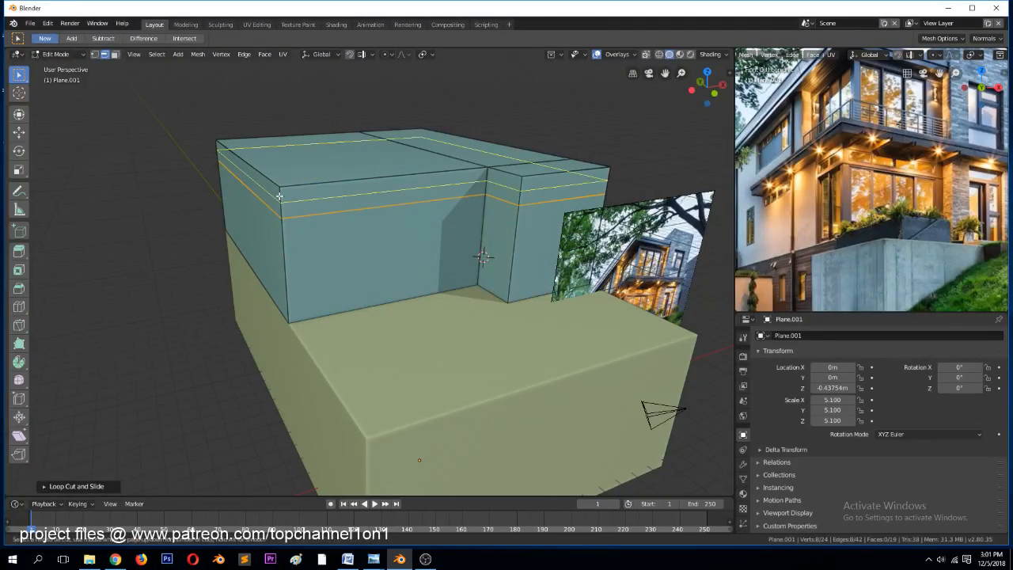
{"action": "left_click", "coordinate": [276, 197]}
{"action": "left_click", "coordinate": [282, 188]}
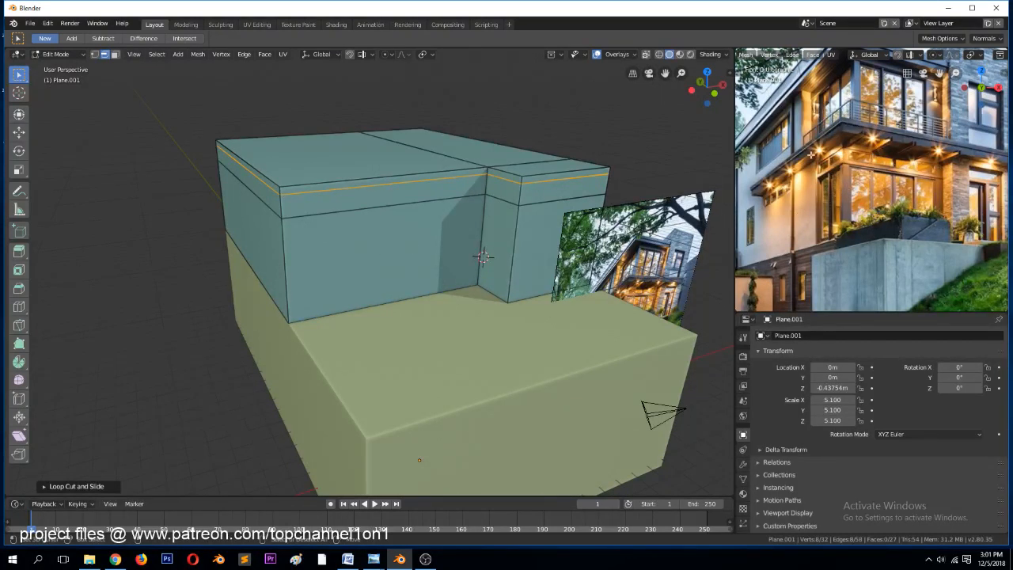
Add a vertical loop cut on the upper storey's long side wall, set back from the front corner
{"action": "mouse_move", "coordinate": [364, 169]}
{"action": "middle_mouse_down"}
{"action": "mouse_move", "coordinate": [396, 175]}
{"action": "mouse_move", "coordinate": [382, 172]}
{"action": "middle_mouse_up"}
{"action": "left_click", "coordinate": [377, 172]}
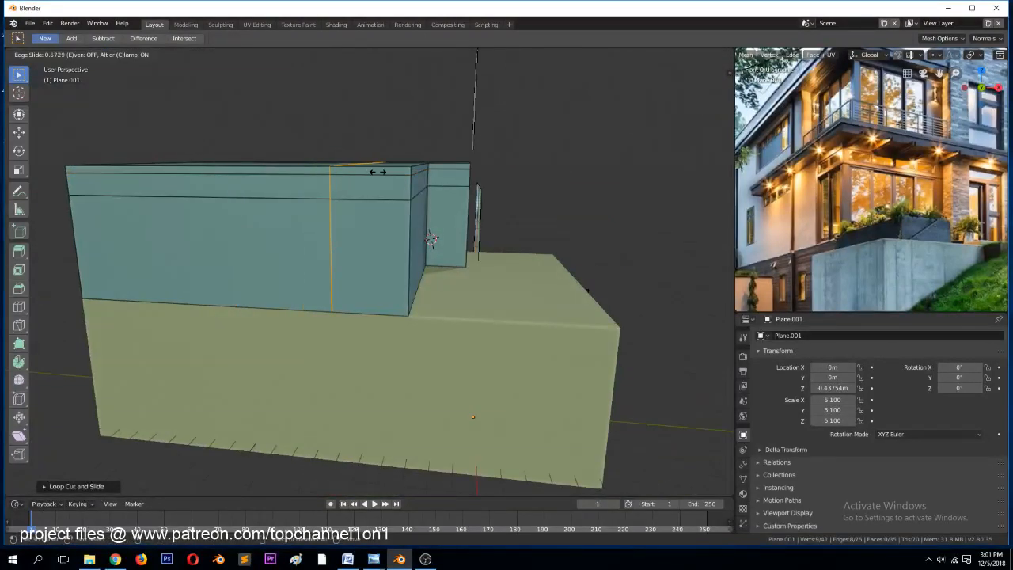
{"action": "left_click", "coordinate": [386, 173]}
Add two vertical loop cuts to the upper storey's recessed front wall, one near the outer corner and one beside the inner corner
{"action": "middle_click_drag", "start_coordinate": [627, 198], "coordinate": [560, 210]}
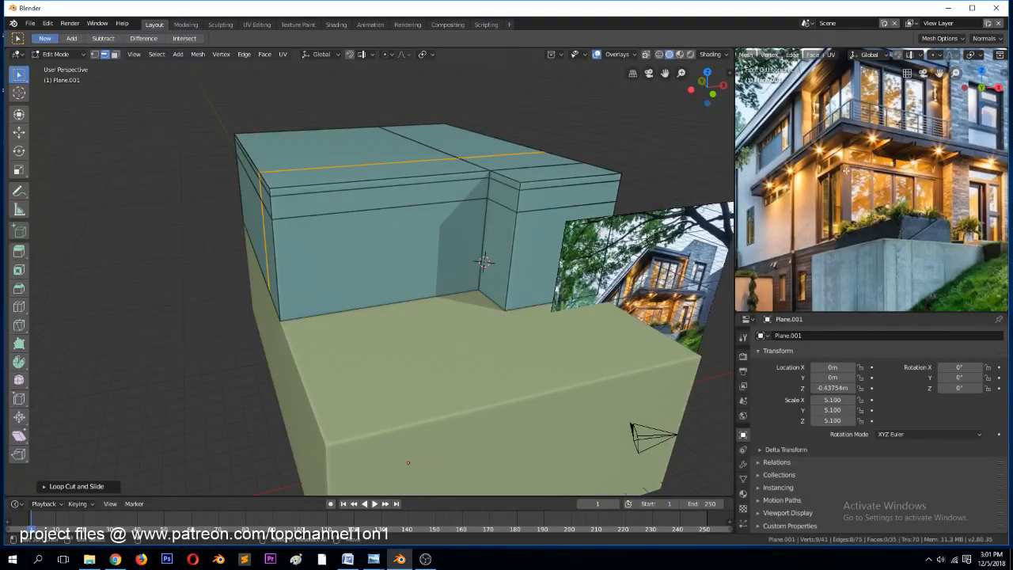
{"action": "key", "text": "ctrl+r"}
{"action": "left_click", "coordinate": [304, 205]}
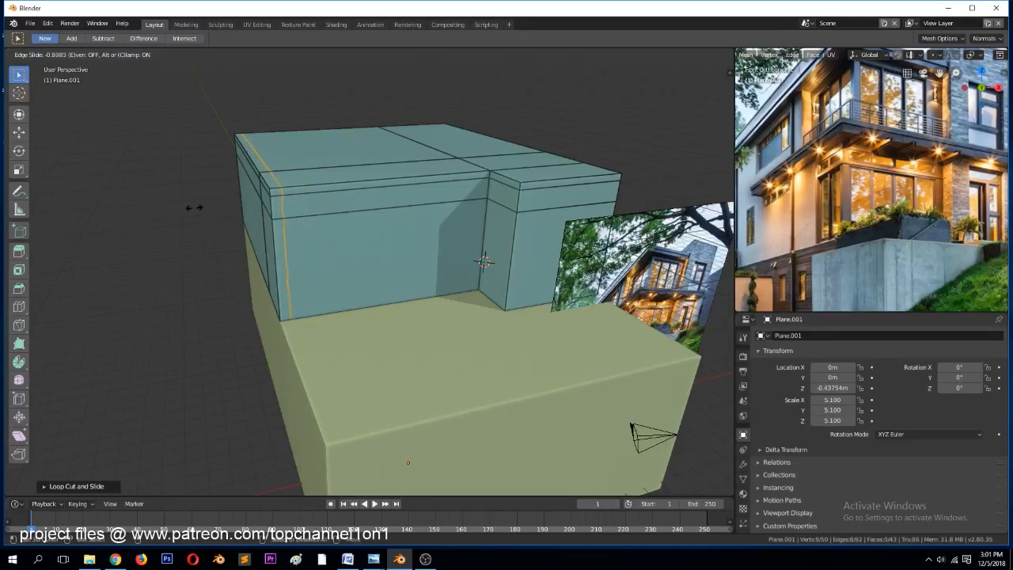
{"action": "left_click", "coordinate": [281, 183]}
{"action": "left_click", "coordinate": [412, 161]}
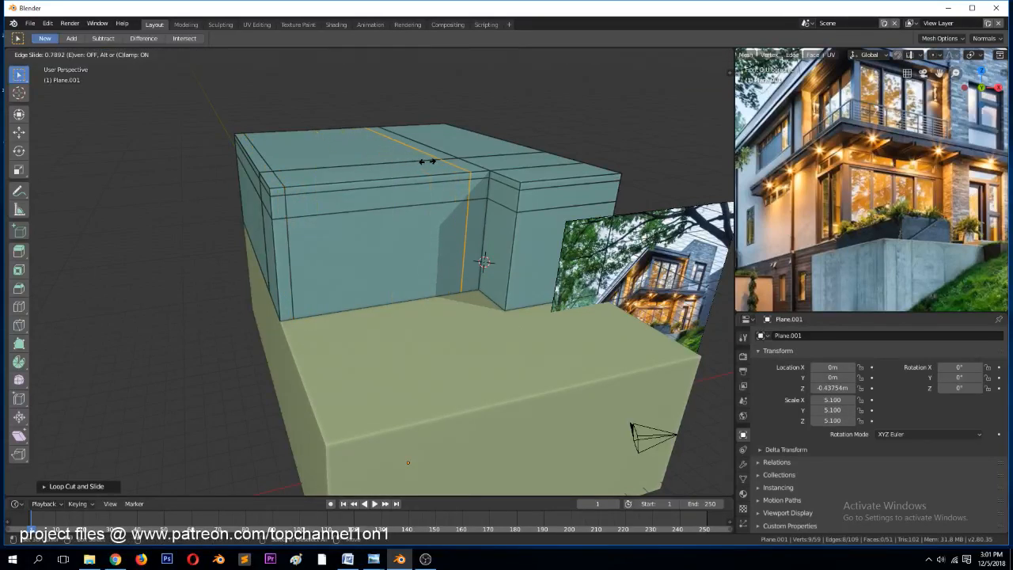
{"action": "left_click", "coordinate": [429, 162]}
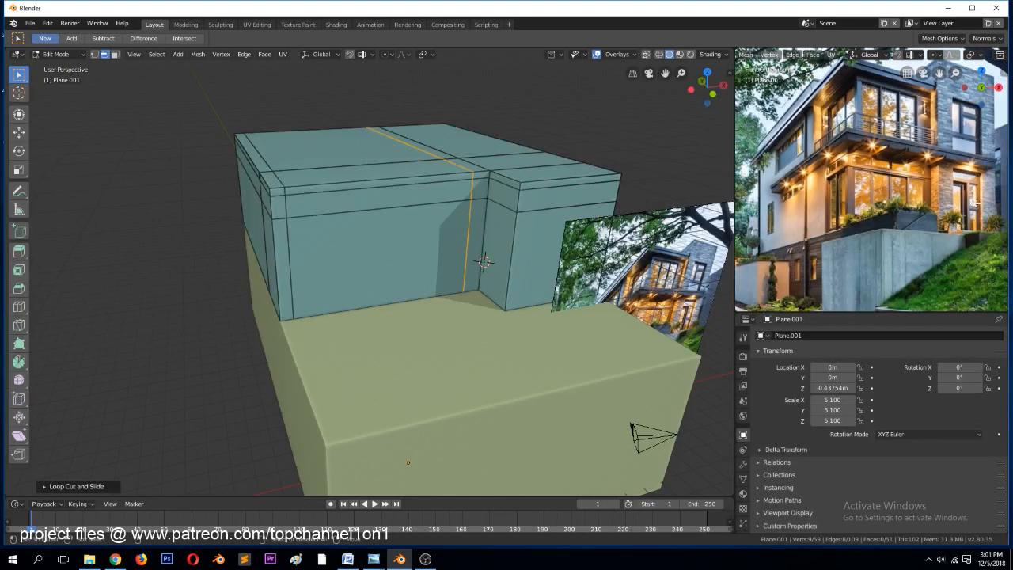
Try adding vertical loop cuts near the edges of the upper storey's projecting front block one by one, and undo them
{"action": "key", "text": "ctrl+r"}
{"action": "left_click", "coordinate": [537, 183]}
{"action": "left_click", "coordinate": [574, 199]}
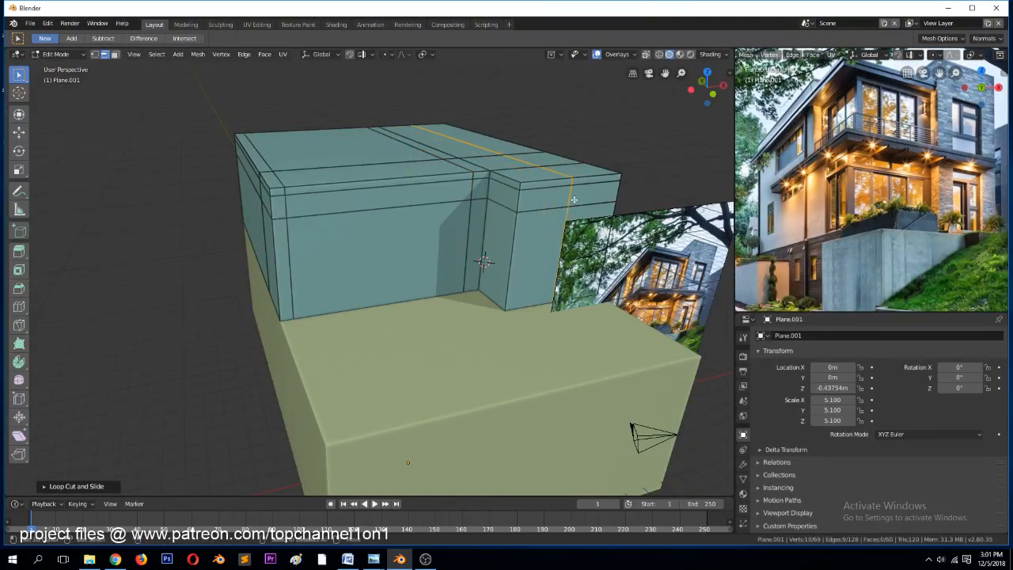
{"action": "middle_click_drag", "start_coordinate": [633, 188], "coordinate": [564, 190]}
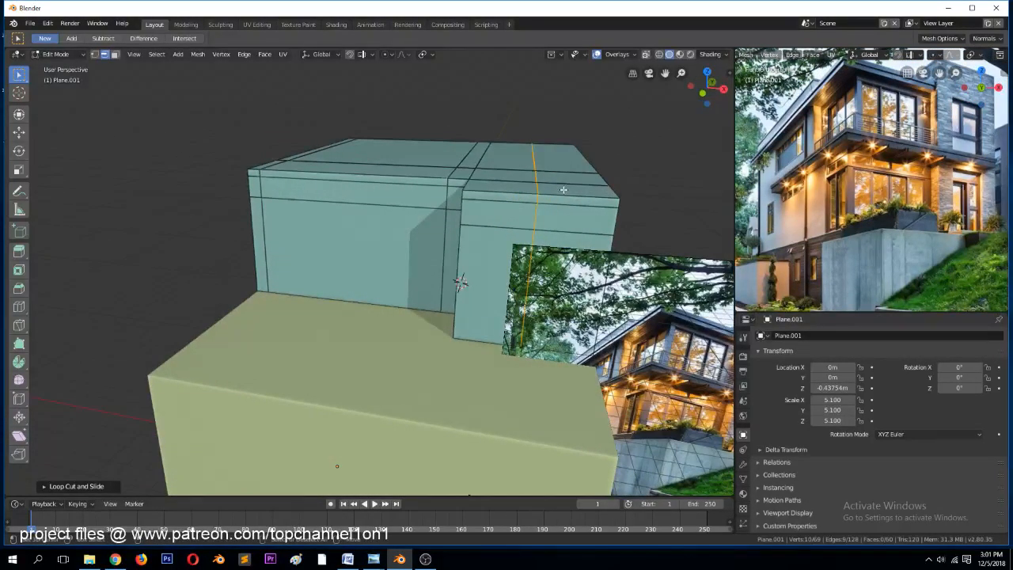
{"action": "left_click", "coordinate": [506, 181]}
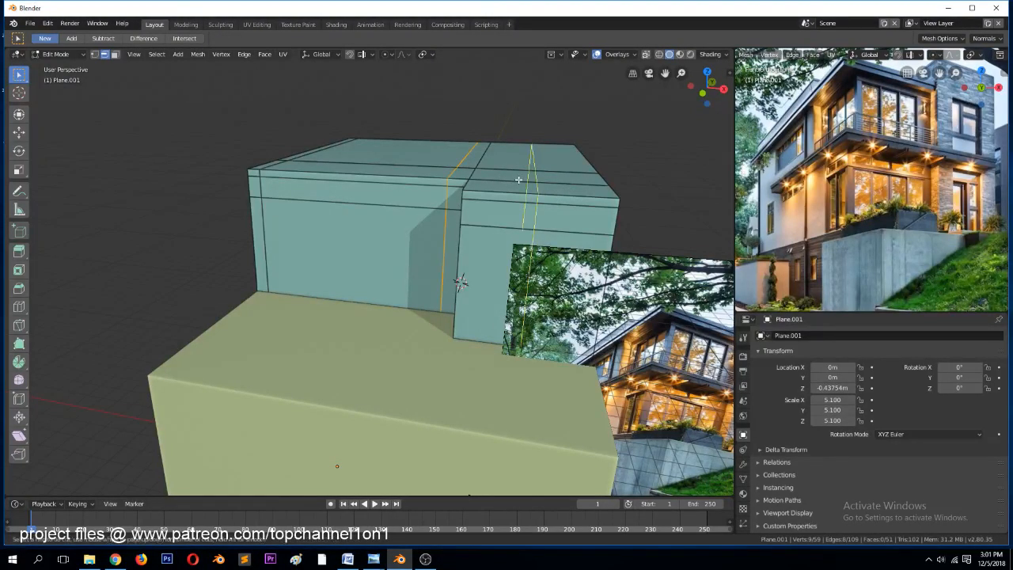
{"action": "left_click", "coordinate": [484, 181]}
{"action": "left_click", "coordinate": [532, 181]}
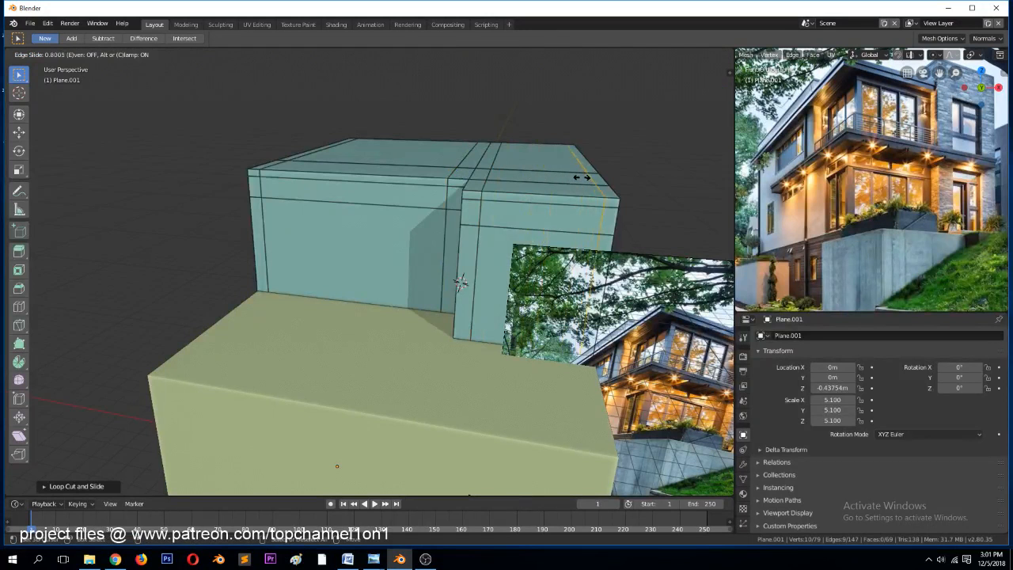
{"action": "left_click", "coordinate": [576, 182]}
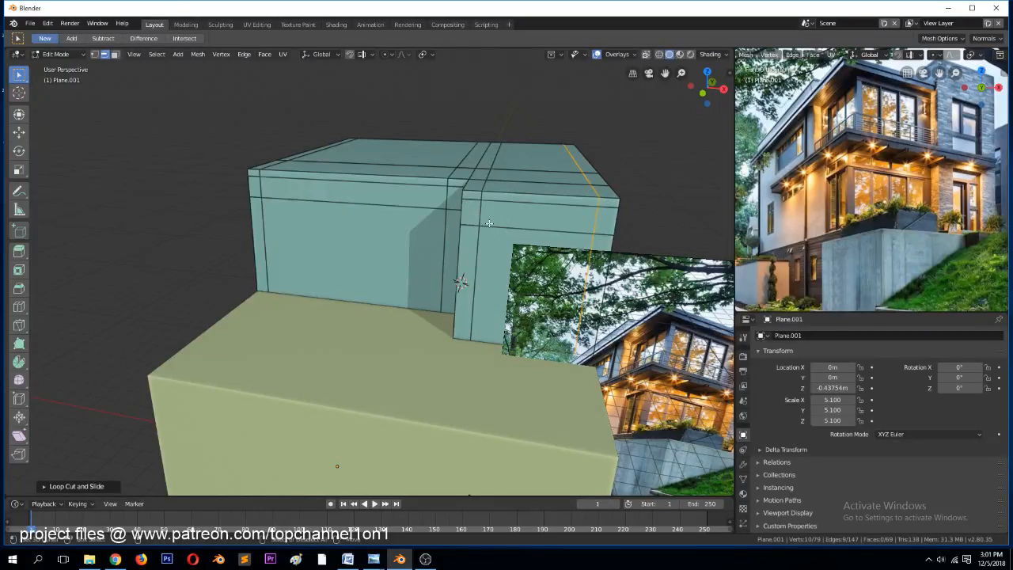
{"action": "key", "text": "ctrl+z"}
{"action": "key", "text": "ctrl+z"}
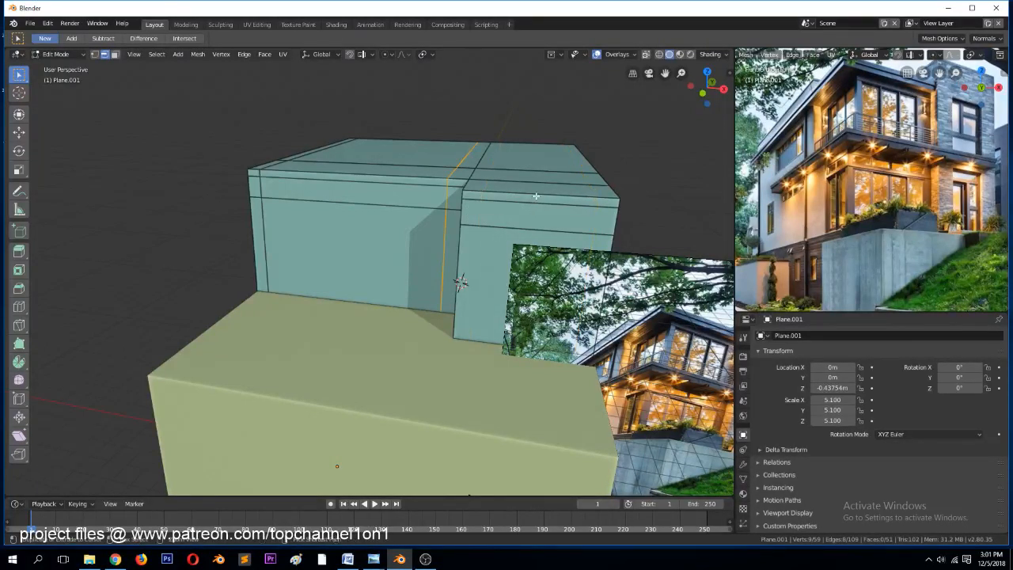
Add a centred vertical loop cut to the projecting front block and bevel it into two evenly spaced edges near the block's sides
{"action": "key", "text": "ctrl+r"}
{"action": "left_click", "coordinate": [539, 209]}
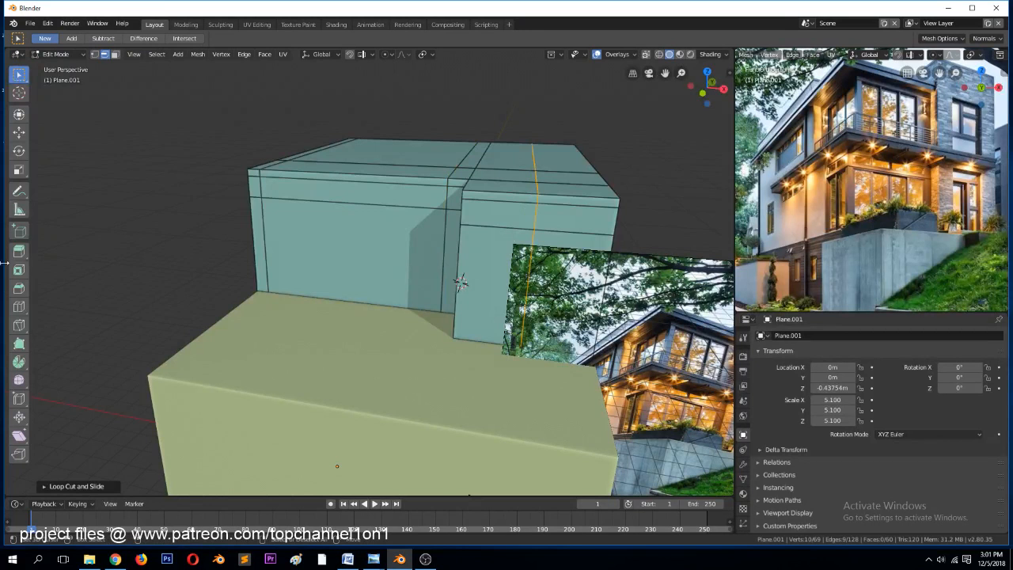
{"action": "left_click", "coordinate": [19, 288]}
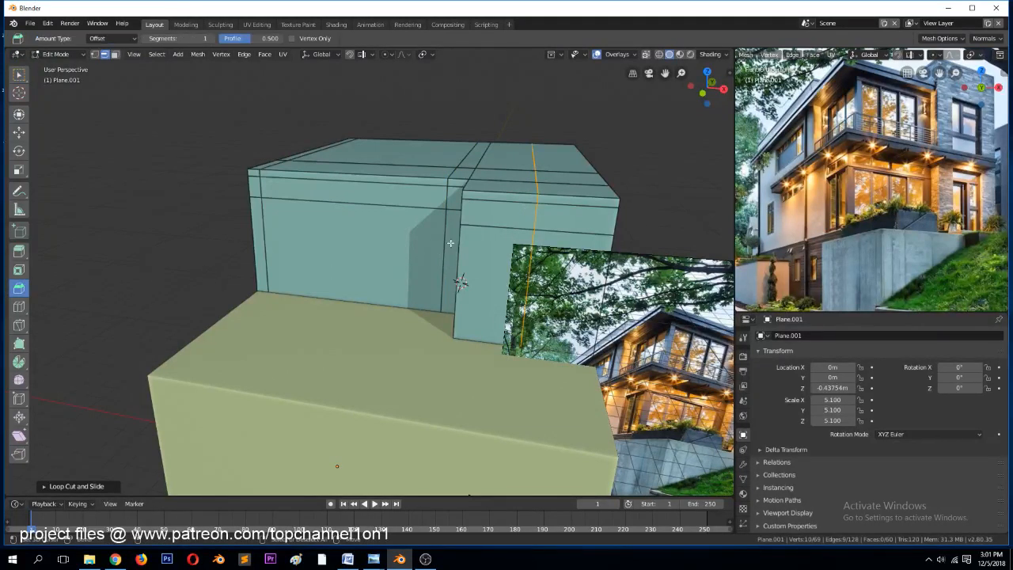
{"action": "mouse_move", "coordinate": [532, 212]}
{"action": "left_mouse_down"}
{"action": "mouse_move", "coordinate": [511, 246]}
{"action": "mouse_move", "coordinate": [530, 211]}
{"action": "mouse_move", "coordinate": [538, 219]}
{"action": "left_mouse_up"}
{"action": "middle_click_drag", "start_coordinate": [571, 277], "coordinate": [619, 204]}
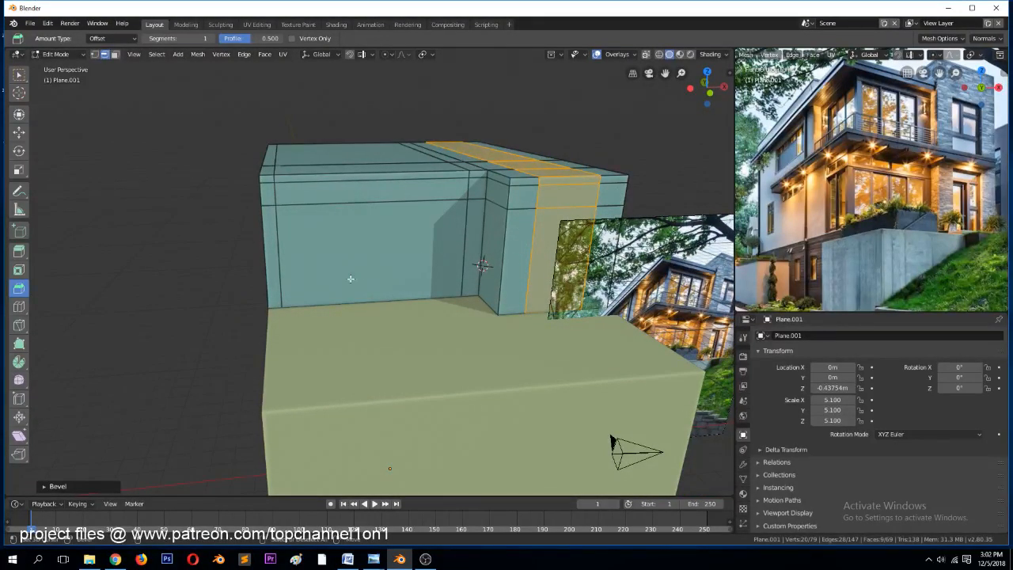
Deselect the bevelled faces and start another vertical loop cut across the upper storey's long side wall
{"action": "middle_click_drag", "start_coordinate": [319, 267], "coordinate": [338, 269]}
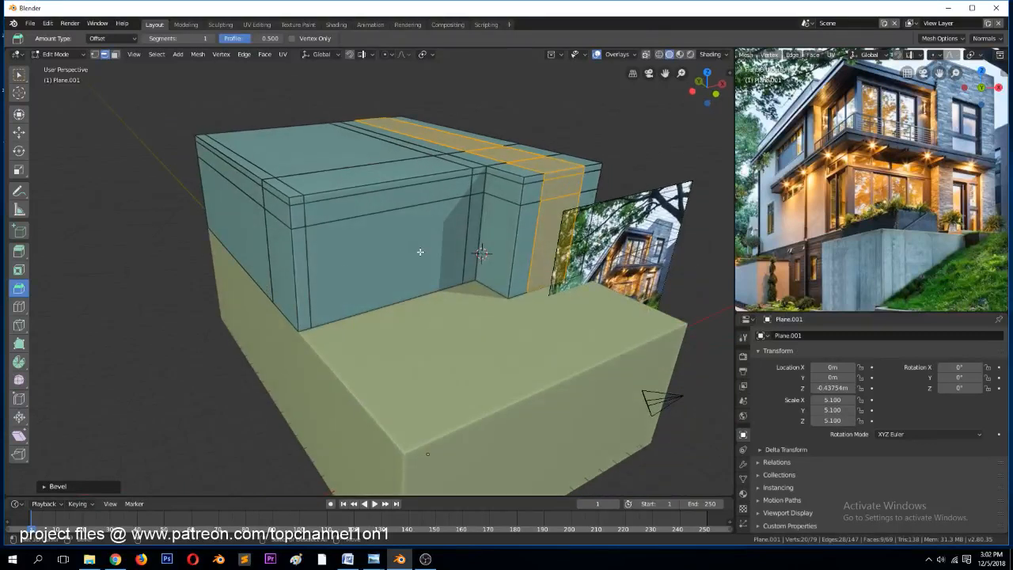
{"action": "middle_click_drag", "start_coordinate": [420, 251], "coordinate": [682, 165]}
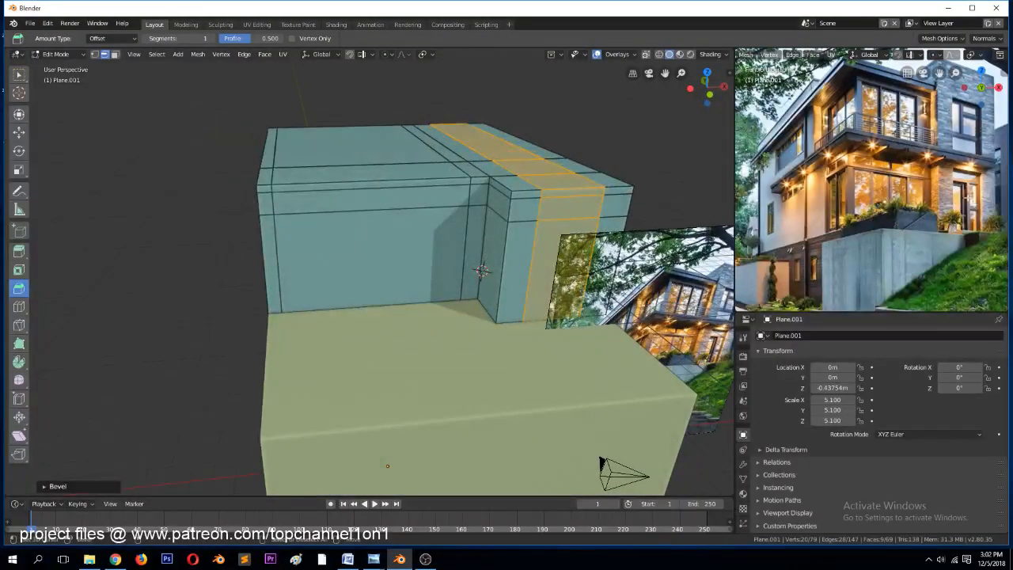
{"action": "key", "text": "alt+a"}
{"action": "middle_click_drag", "start_coordinate": [464, 222], "coordinate": [487, 207]}
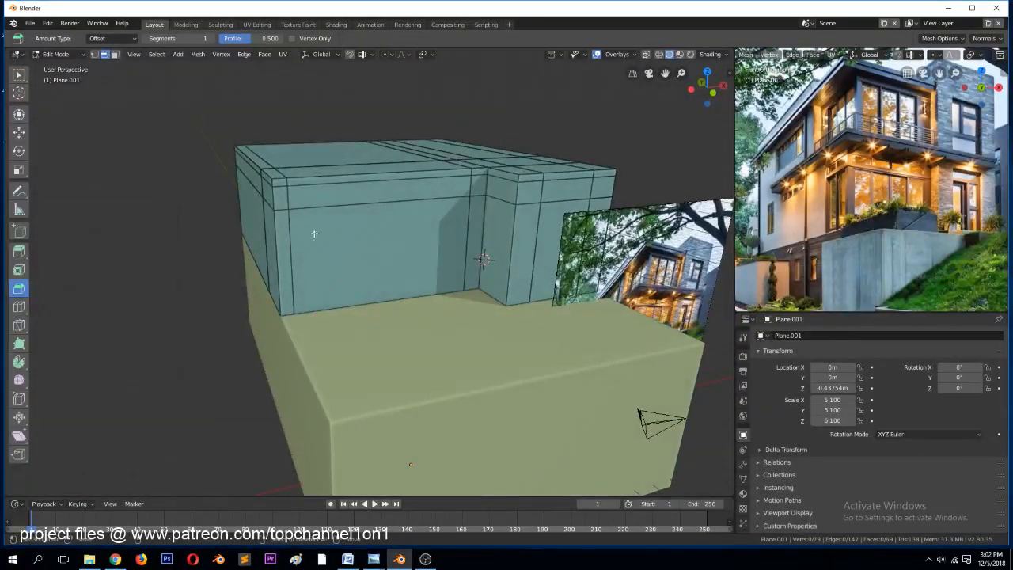
{"action": "middle_click_drag", "start_coordinate": [290, 229], "coordinate": [390, 225]}
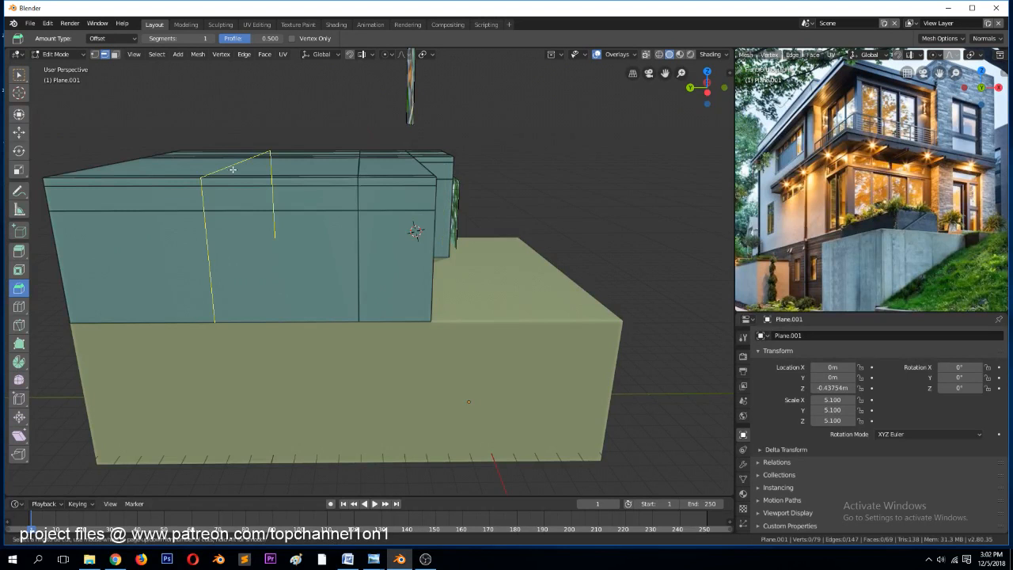
Add a loop cut across the upper block and bevel it into a wide band with an offset of about 0.87
{"action": "left_click_drag", "start_coordinate": [233, 176], "coordinate": [257, 171]}
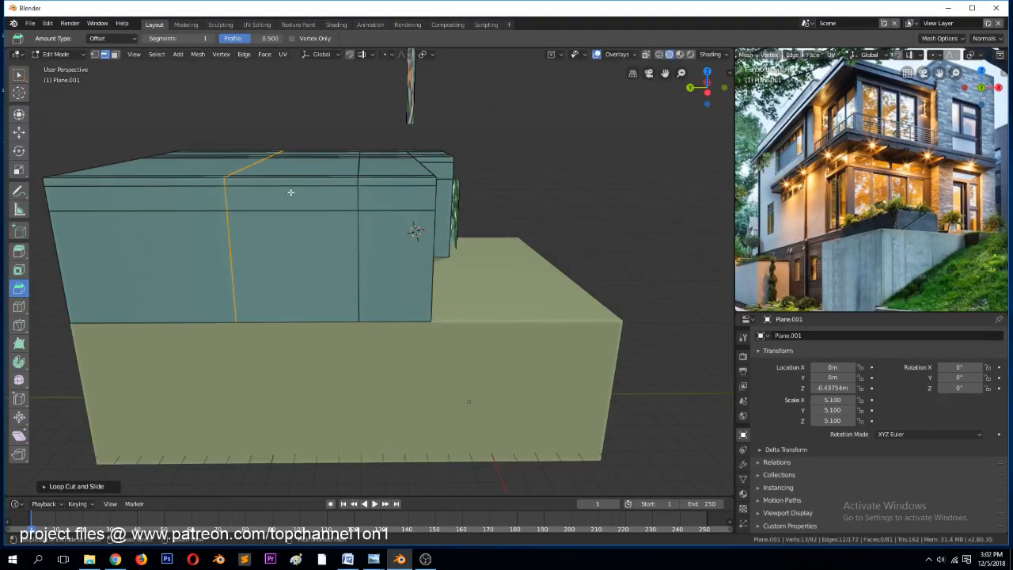
{"action": "key", "text": "ctrl+b"}
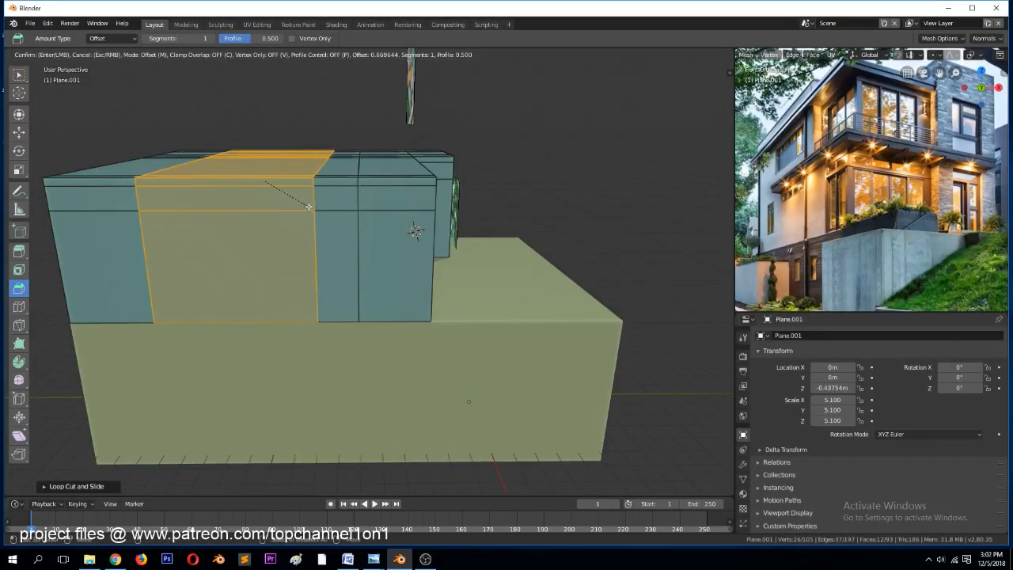
{"action": "left_click", "coordinate": [309, 206]}
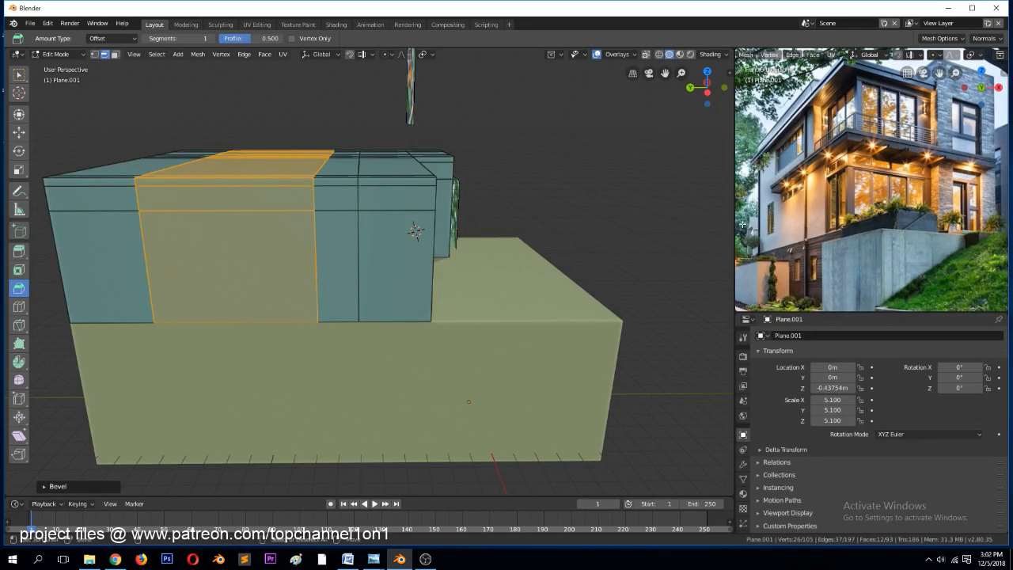
{"action": "right_click", "coordinate": [98, 189]}
{"action": "scroll", "coordinate": [201, 165], "scroll_direction": "down", "scroll_amount": 2}
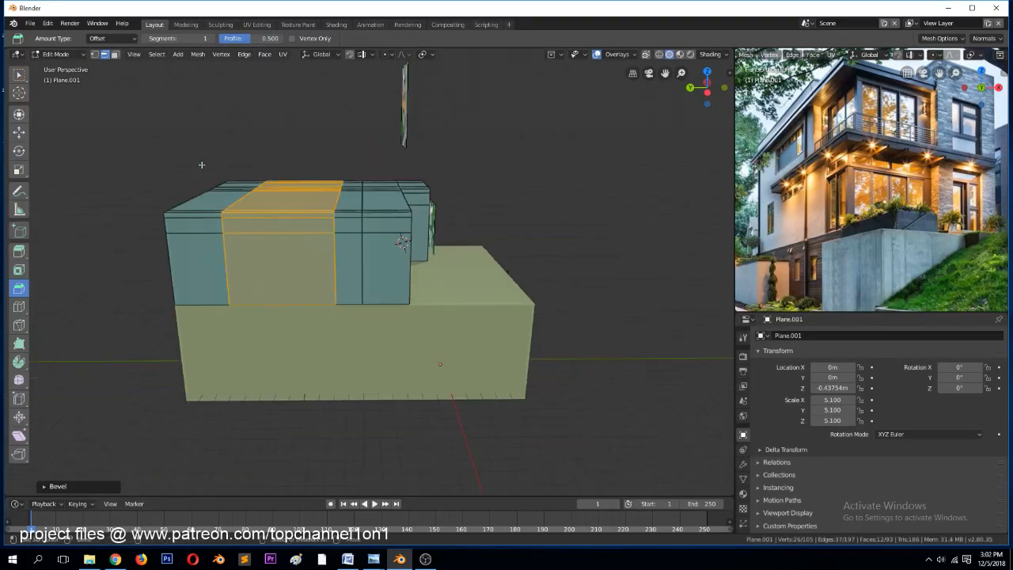
Open the upper and lower blocks together for mesh editing and show them in wireframe
{"action": "middle_click_drag", "start_coordinate": [201, 165], "coordinate": [249, 165]}
{"action": "key", "text": "Tab"}
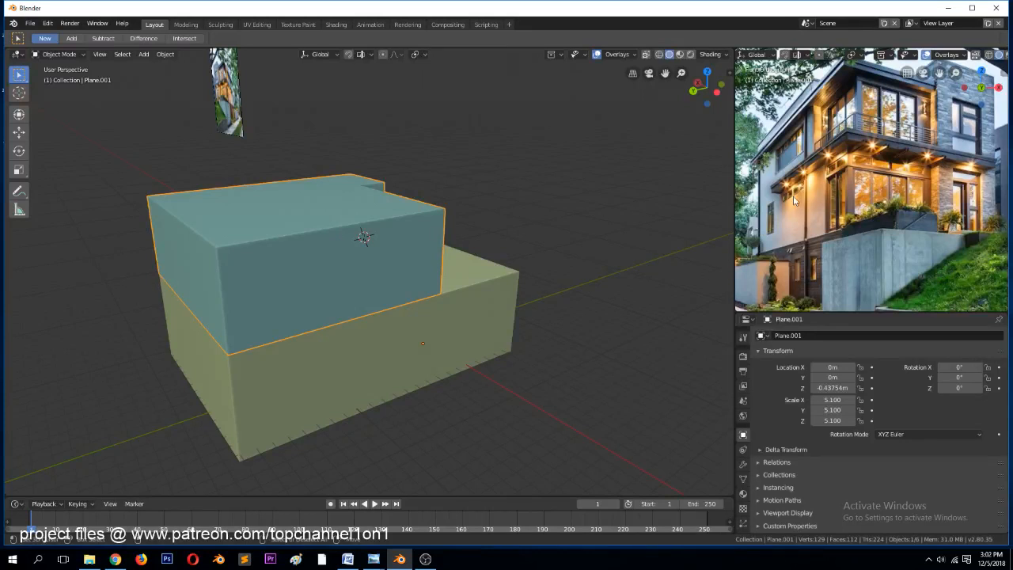
{"action": "left_click", "coordinate": [304, 364], "text": "shift"}
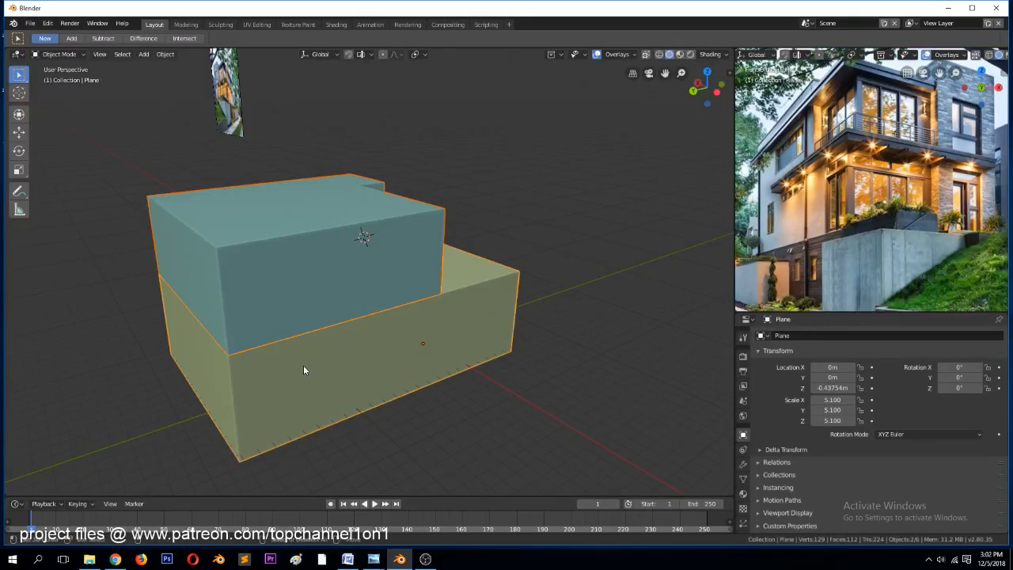
{"action": "key", "text": "Tab"}
{"action": "middle_click_drag", "start_coordinate": [241, 334], "coordinate": [219, 317]}
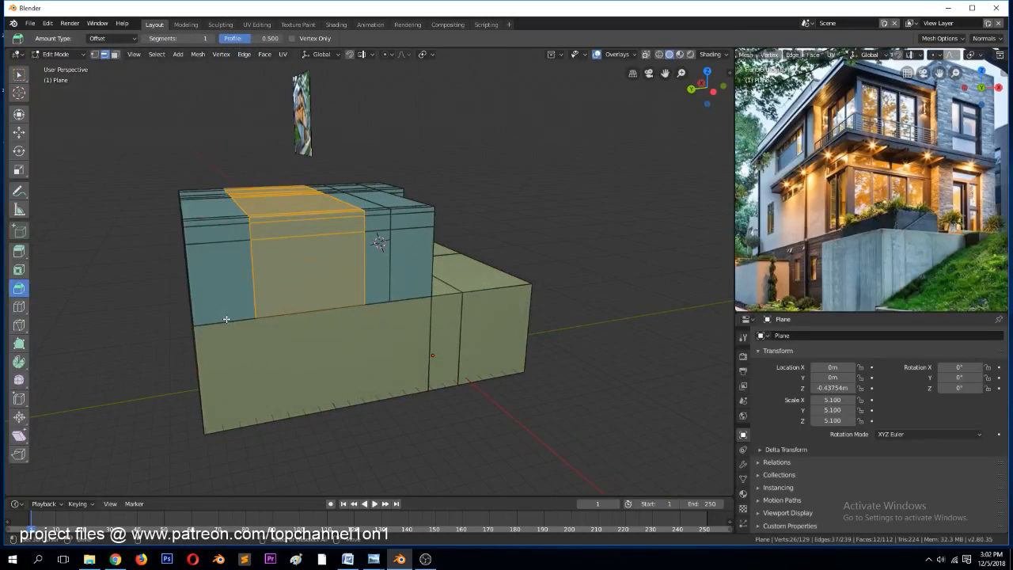
{"action": "key", "text": "z"}
{"action": "left_click", "coordinate": [170, 292]}
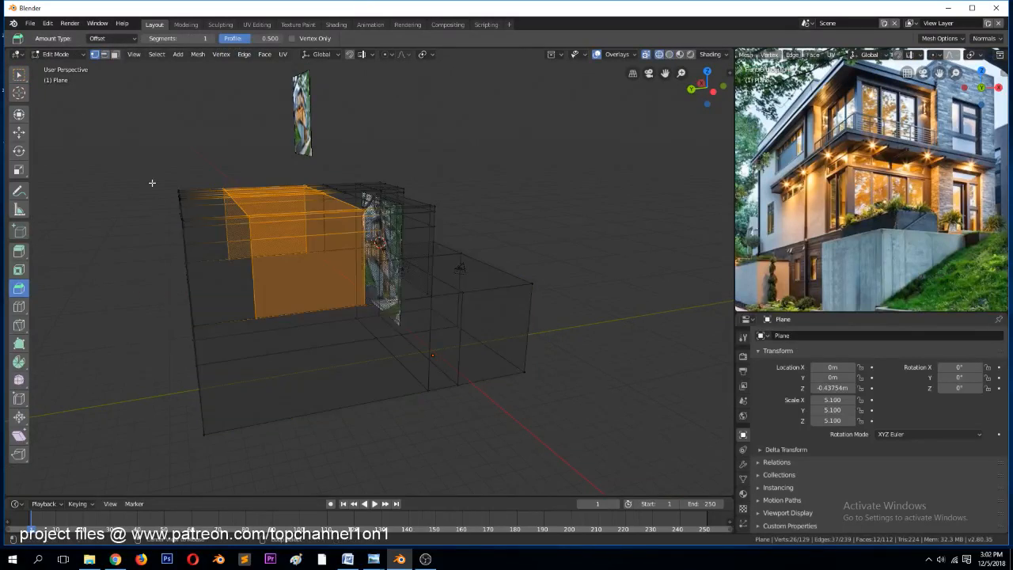
Select all vertices at the far rear end of both blocks using the left orthographic view
{"action": "key", "text": "alt+a"}
{"action": "key", "text": "b"}
{"action": "left_click_drag", "start_coordinate": [137, 153], "coordinate": [196, 317]}
{"action": "middle_click_drag", "start_coordinate": [197, 316], "coordinate": [359, 351]}
{"action": "key", "text": "KP_1"}
{"action": "key", "text": "KP_3"}
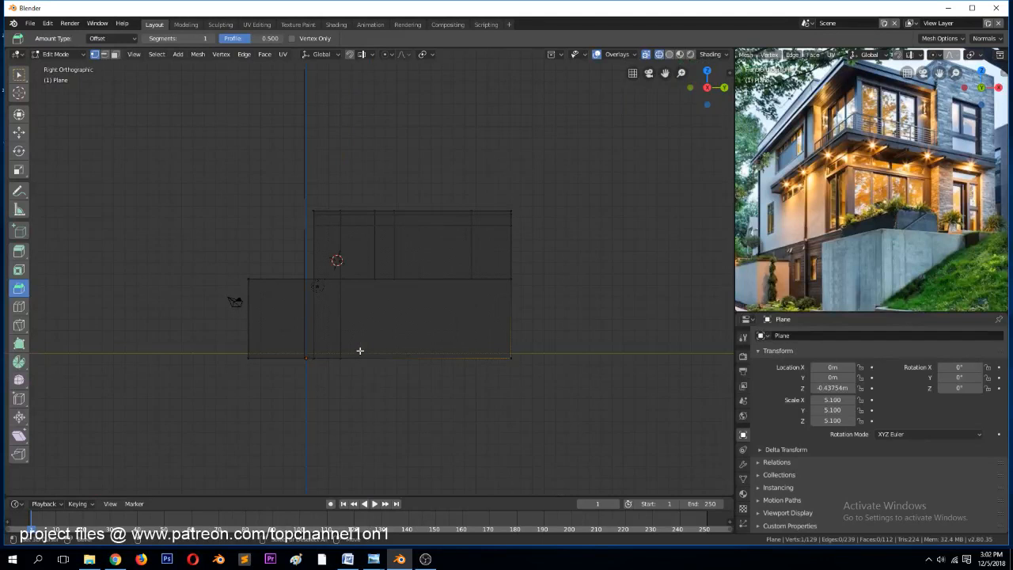
{"action": "key", "text": "KP_1"}
{"action": "key", "text": "ctrl+KP_3"}
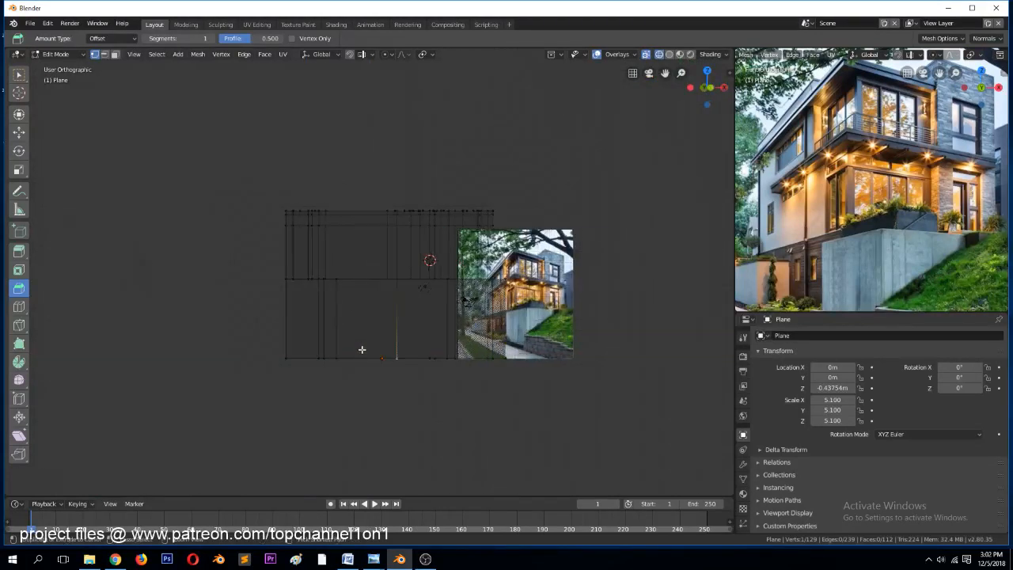
{"action": "key", "text": "b"}
{"action": "left_click_drag", "start_coordinate": [216, 182], "coordinate": [260, 431]}
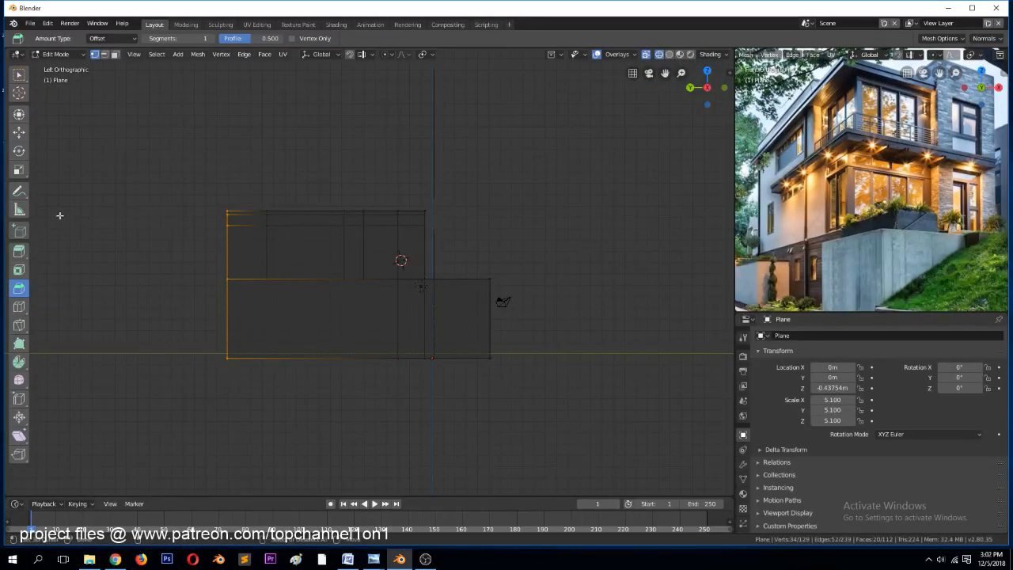
Move the selected rear vertices about 3.26 m outward along Y, then return to object mode with solid shading
{"action": "left_click", "coordinate": [19, 132]}
{"action": "left_click_drag", "start_coordinate": [194, 247], "coordinate": [157, 246]}
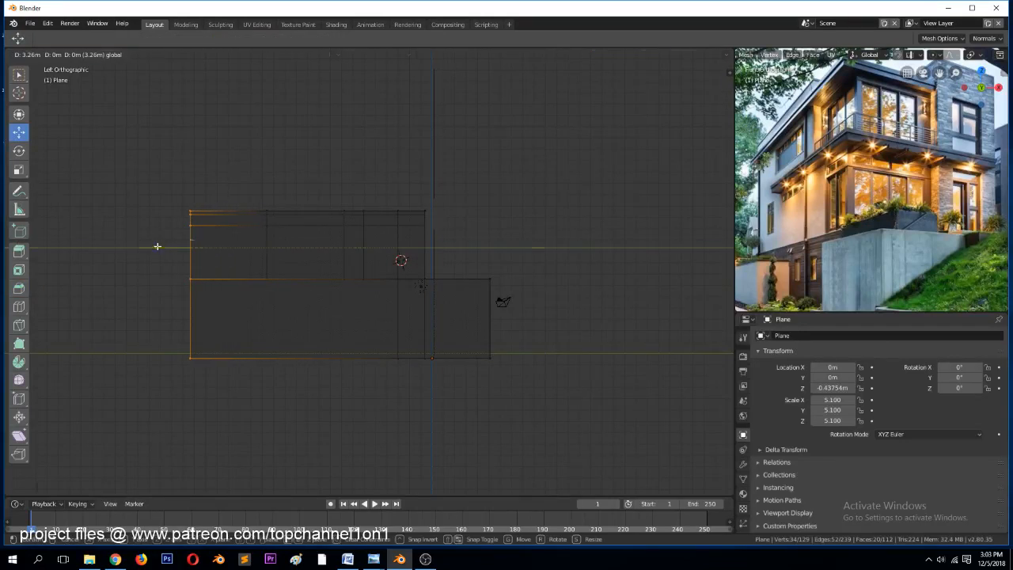
{"action": "key", "text": "Tab"}
{"action": "middle_click_drag", "start_coordinate": [303, 266], "coordinate": [326, 285]}
{"action": "key", "text": "z"}
{"action": "left_click", "coordinate": [387, 290]}
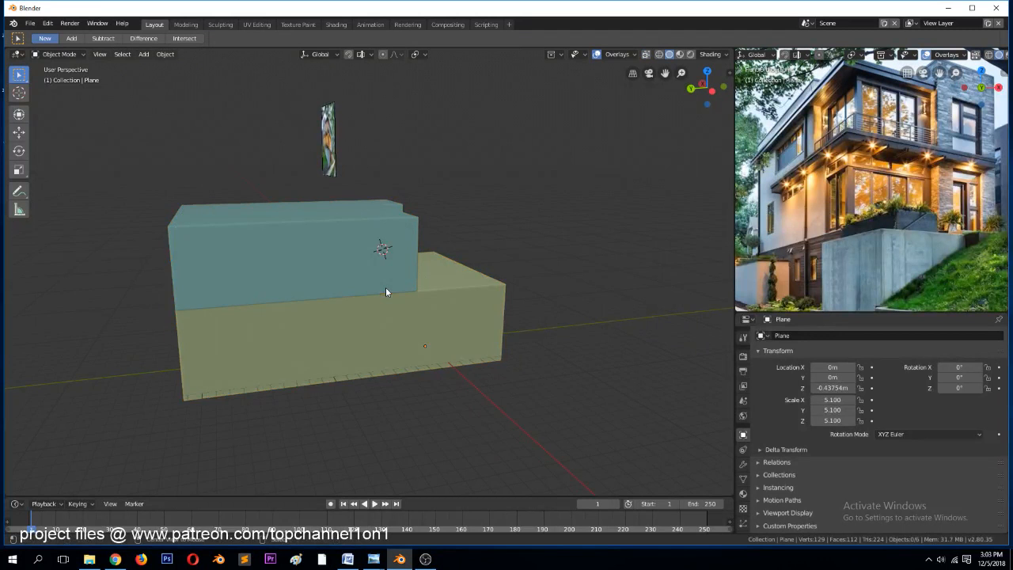
Open only the upper block for mesh editing
{"action": "mouse_move", "coordinate": [387, 290]}
{"action": "middle_mouse_down"}
{"action": "mouse_move", "coordinate": [340, 318]}
{"action": "mouse_move", "coordinate": [369, 314]}
{"action": "mouse_move", "coordinate": [328, 307]}
{"action": "middle_mouse_up"}
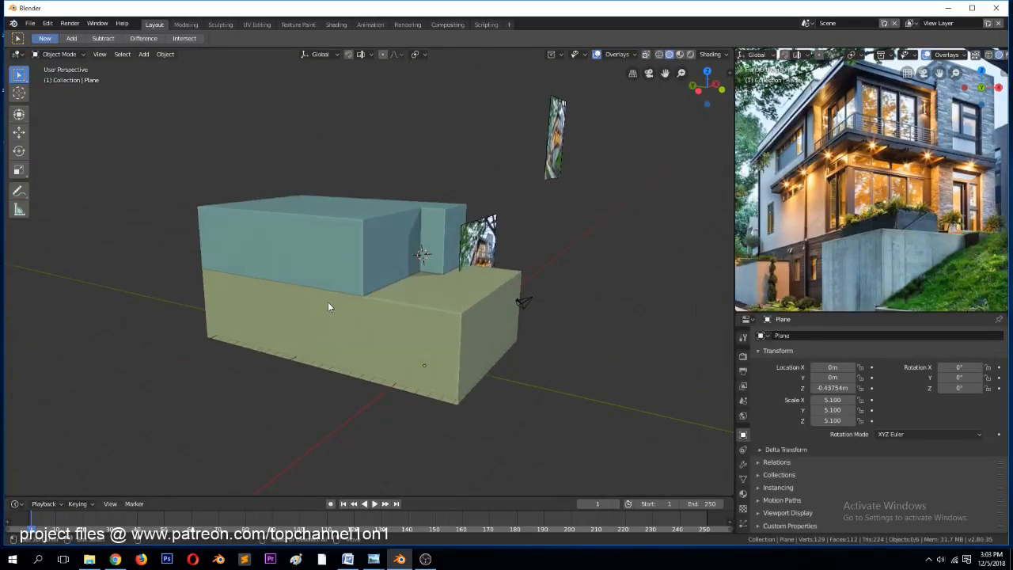
{"action": "left_click_drag", "start_coordinate": [664, 73], "coordinate": [743, 110]}
{"action": "scroll", "coordinate": [529, 211], "scroll_direction": "up", "scroll_amount": 1}
{"action": "key", "text": "Tab"}
{"action": "scroll", "coordinate": [313, 269], "scroll_direction": "up", "scroll_amount": 1}
{"action": "key", "text": "Tab"}
{"action": "left_click", "coordinate": [358, 268]}
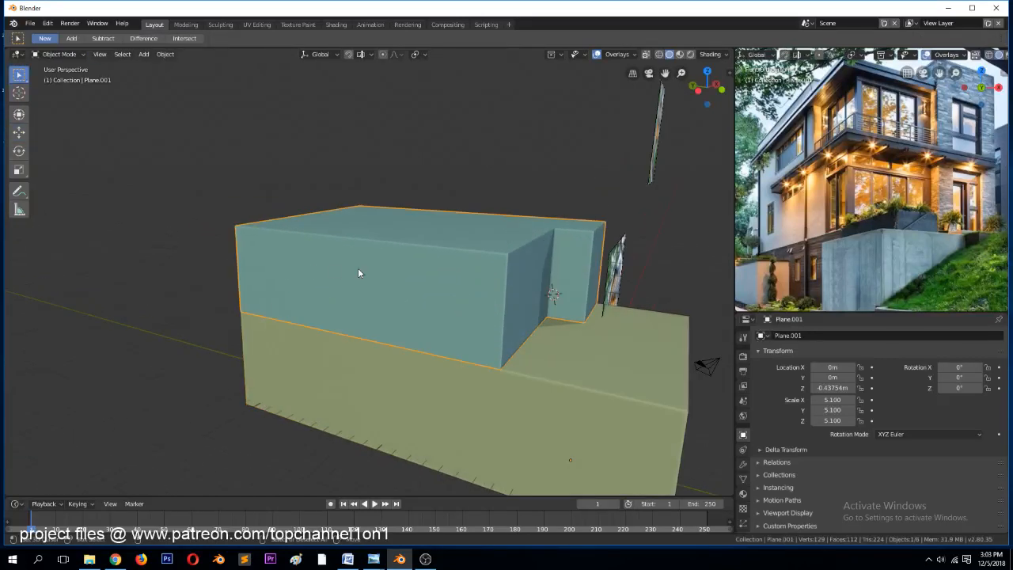
{"action": "key", "text": "Tab"}
{"action": "middle_click_drag", "start_coordinate": [329, 262], "coordinate": [342, 261]}
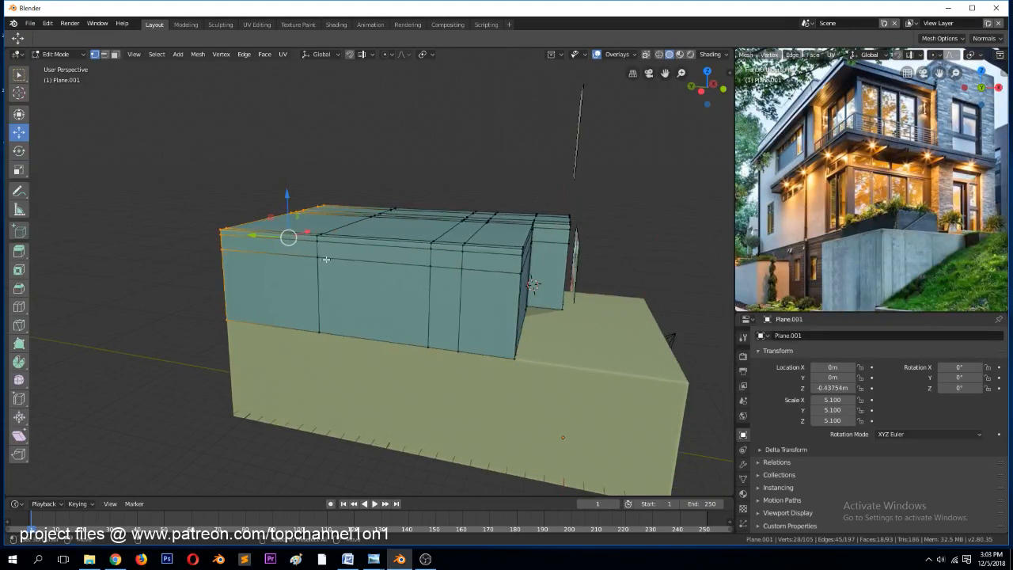
Add a centred loop cut in the upper block's rear section and bevel it with an offset of about 0.24
{"action": "key", "text": "ctrl+r"}
{"action": "left_click", "coordinate": [272, 237]}
{"action": "right_click", "coordinate": [329, 280]}
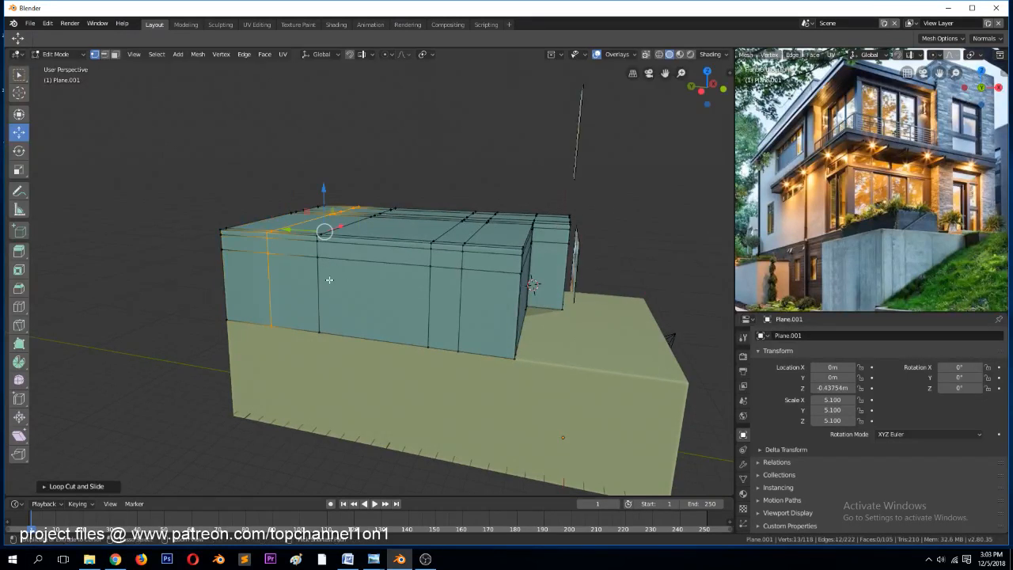
{"action": "key", "text": "ctrl+b"}
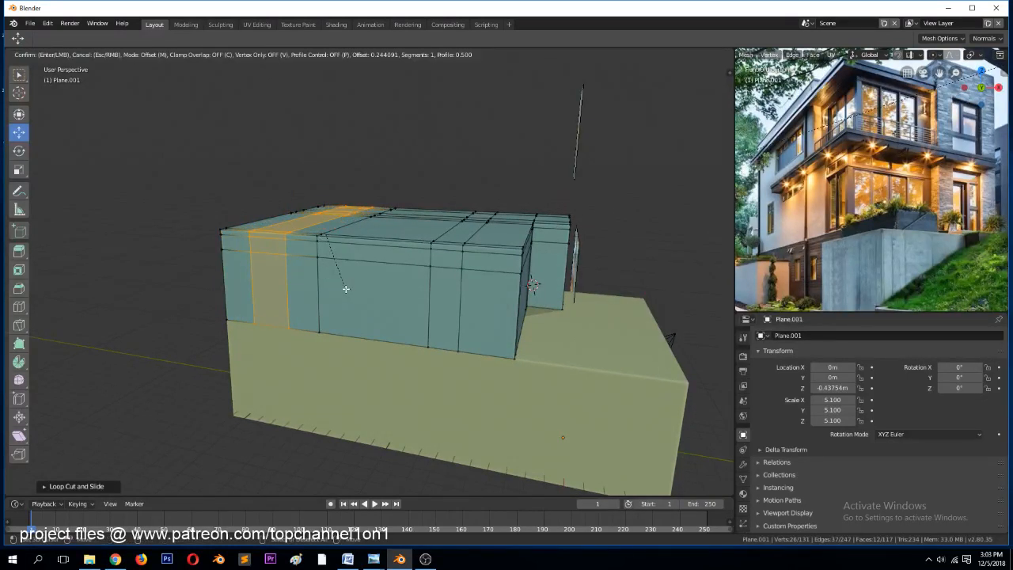
{"action": "left_click", "coordinate": [345, 288]}
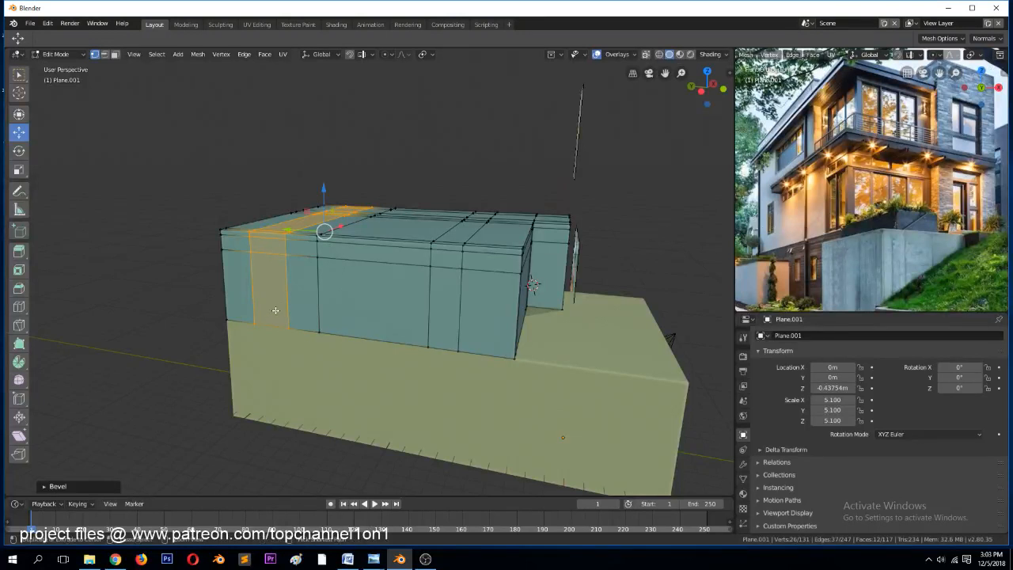
Undo a trial triangulation, then add a horizontal loop cut low around the upper block's walls, slid by about 0.44
{"action": "key", "text": "ctrl+t"}
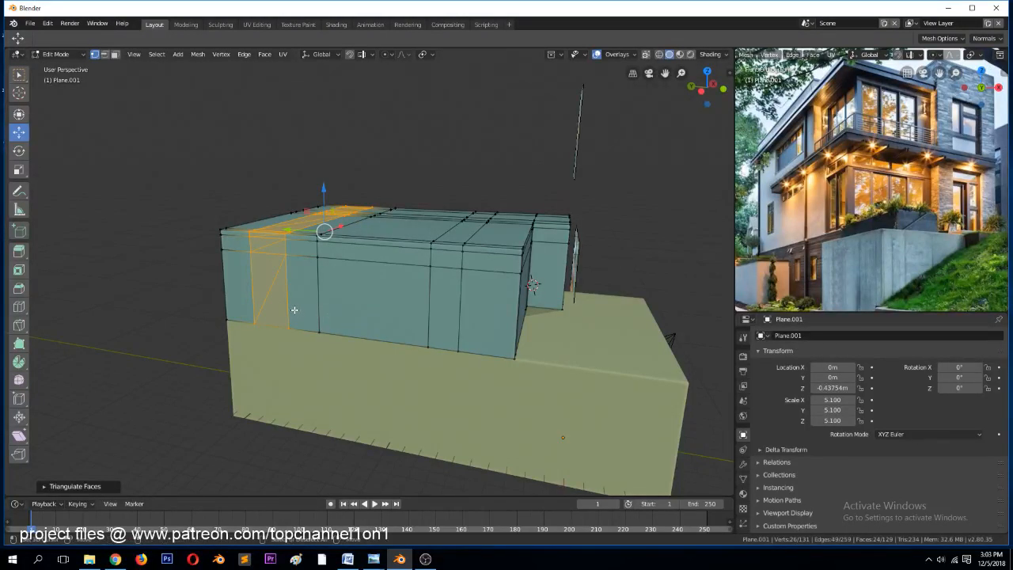
{"action": "key", "text": "ctrl+z"}
{"action": "key", "text": "ctrl+r"}
{"action": "left_click", "coordinate": [251, 301]}
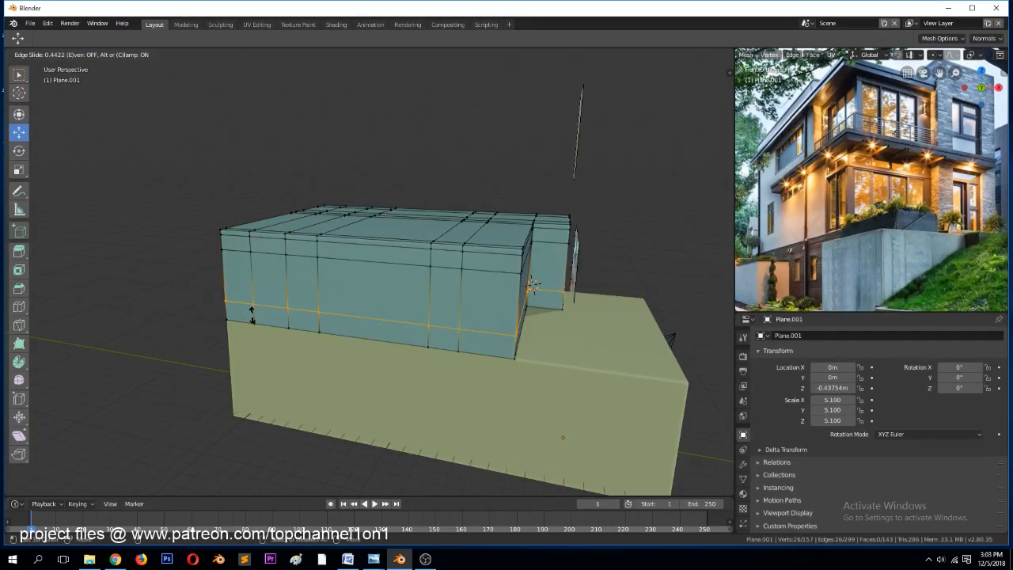
{"action": "left_click", "coordinate": [253, 314]}
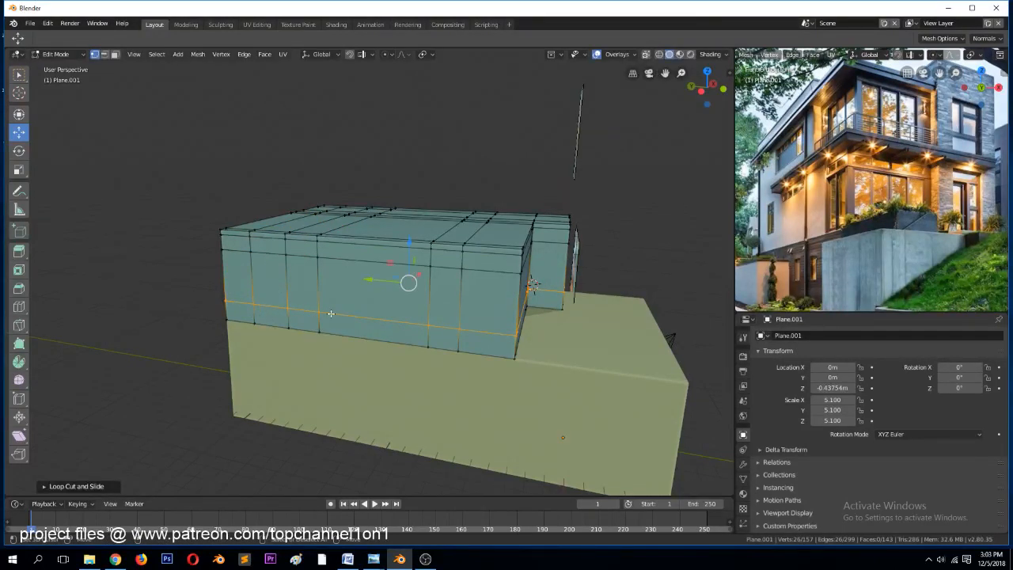
{"action": "middle_click_drag", "start_coordinate": [331, 313], "coordinate": [638, 222]}
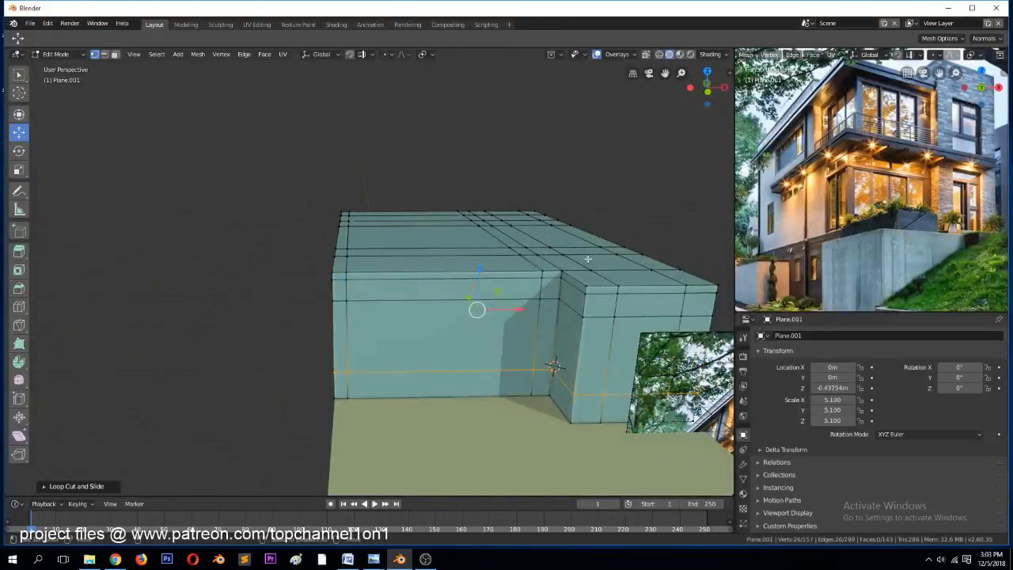
{"action": "middle_click_drag", "start_coordinate": [337, 283], "coordinate": [422, 284]}
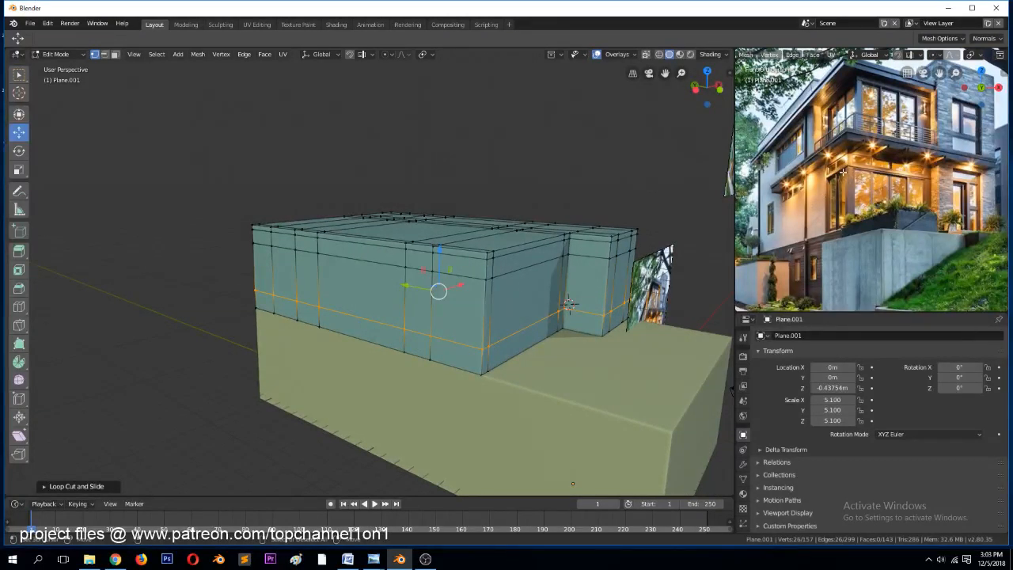
Add a vertical loop cut close to the upper block's front corner and clear the selection
{"action": "key", "text": "ctrl+r"}
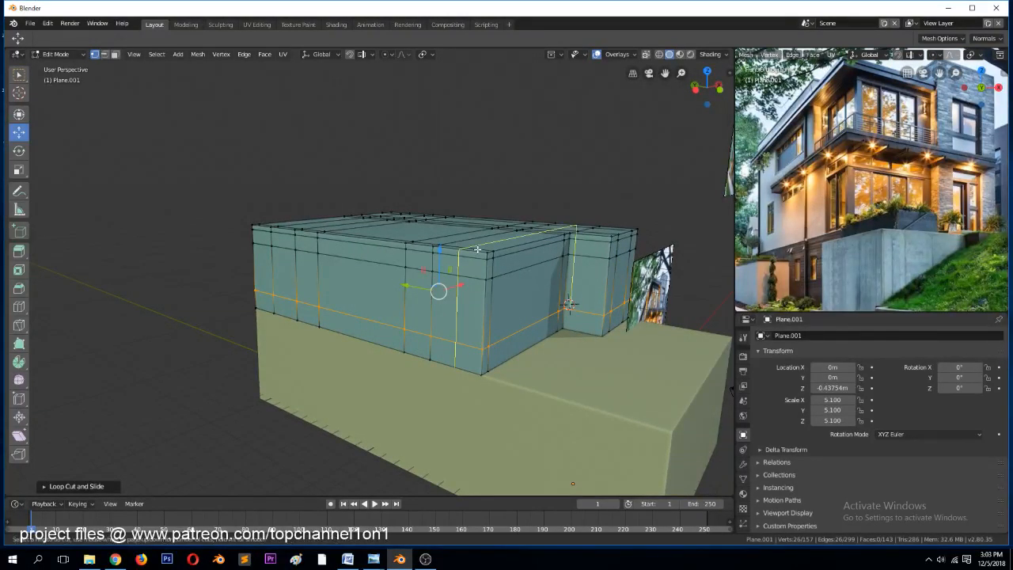
{"action": "left_click", "coordinate": [484, 252]}
{"action": "left_click", "coordinate": [493, 256]}
{"action": "key", "text": "alt+a"}
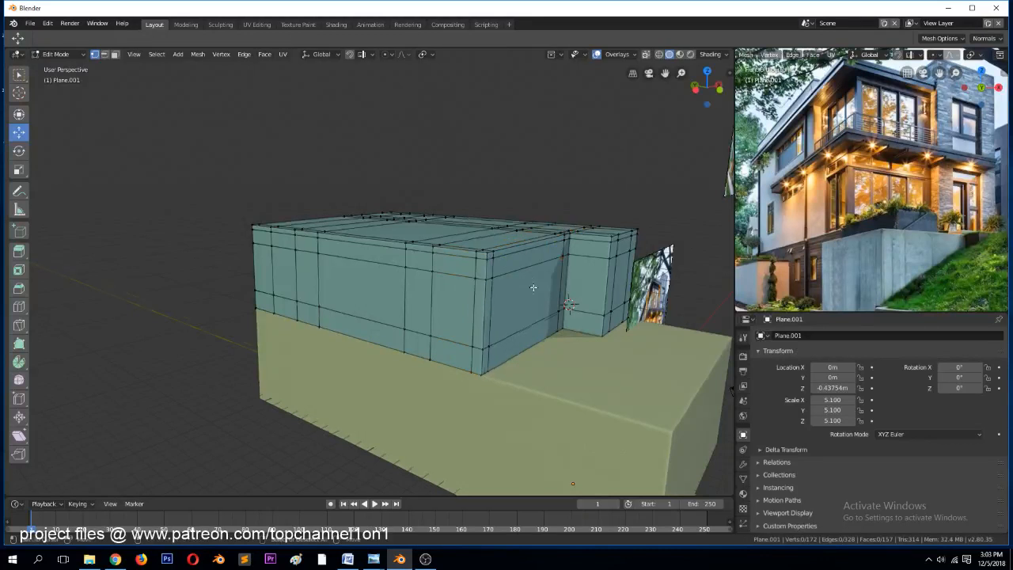
Select the side wall faces of the upper block from the narrow middle strip to the front corner, including the thin corner faces
{"action": "middle_click_drag", "start_coordinate": [494, 255], "coordinate": [485, 290]}
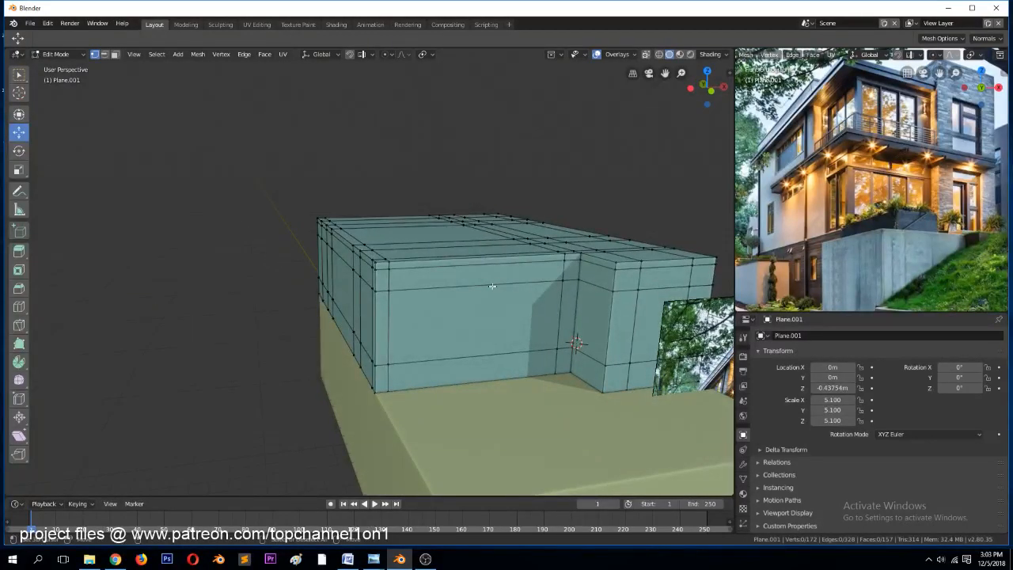
{"action": "middle_click_drag", "start_coordinate": [570, 269], "coordinate": [522, 286]}
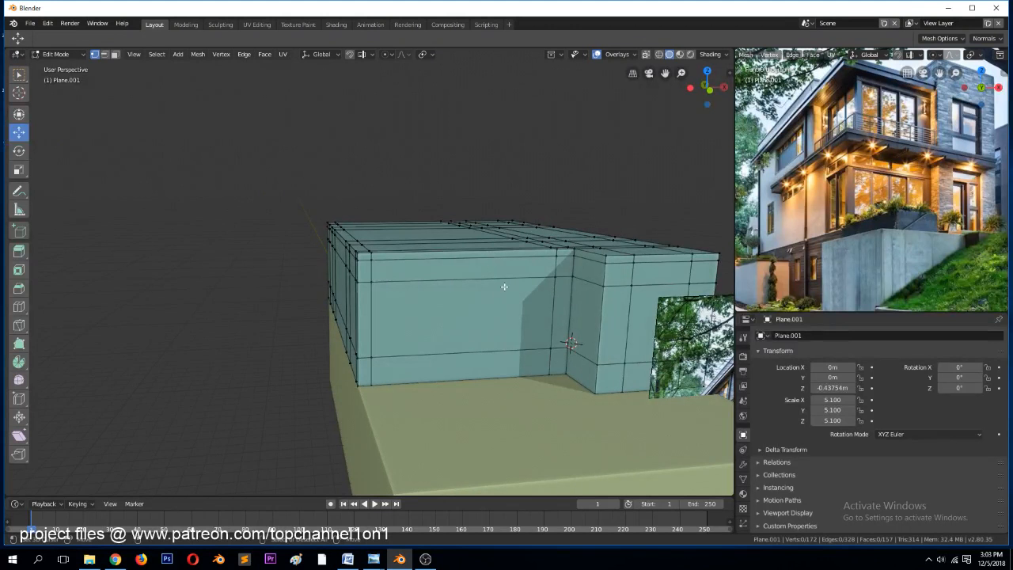
{"action": "scroll", "coordinate": [504, 286], "scroll_direction": "up", "scroll_amount": 2}
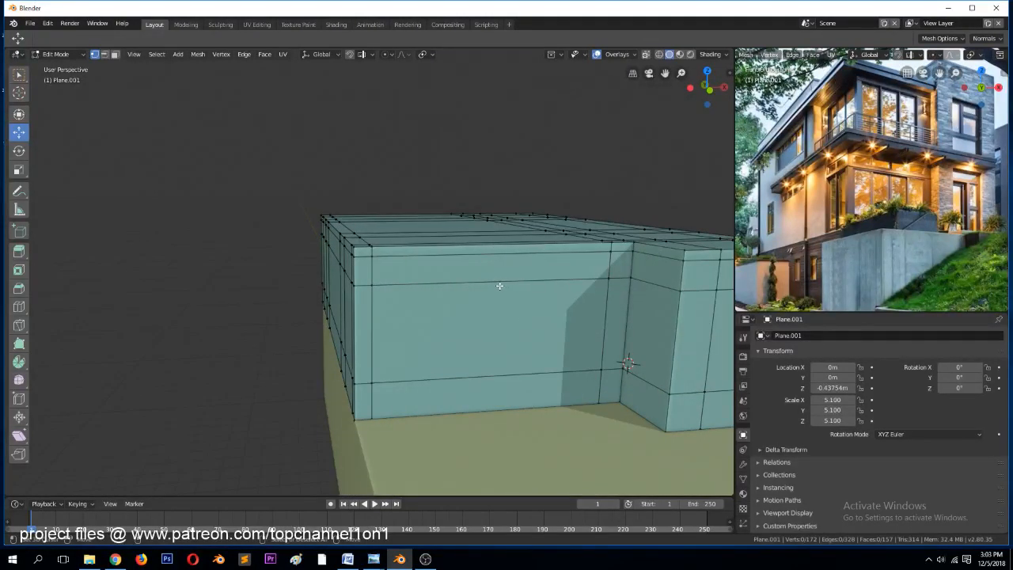
{"action": "key", "text": "2"}
{"action": "middle_click_drag", "start_coordinate": [466, 280], "coordinate": [499, 293]}
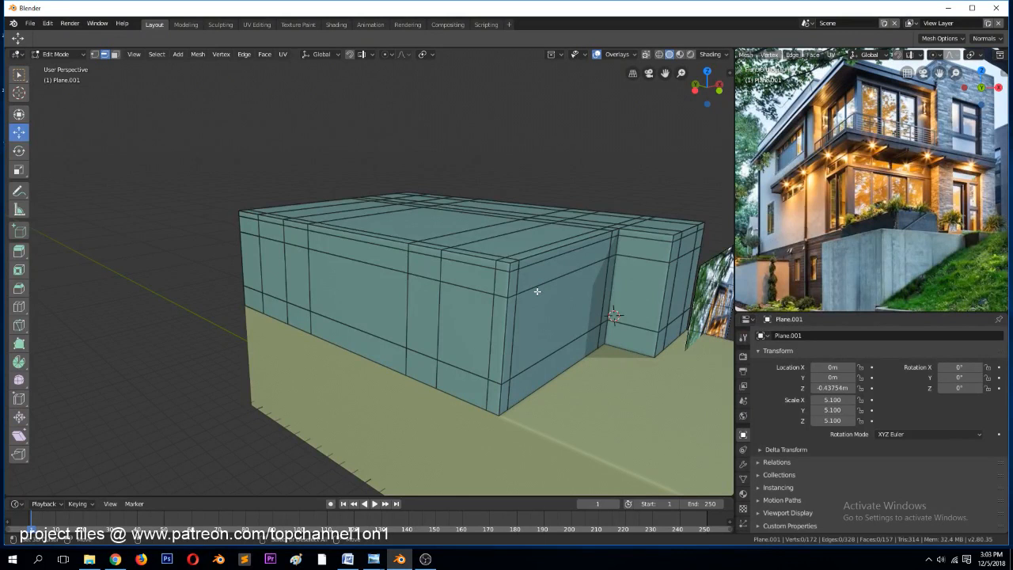
{"action": "key", "text": "3"}
{"action": "left_click", "coordinate": [428, 250]}
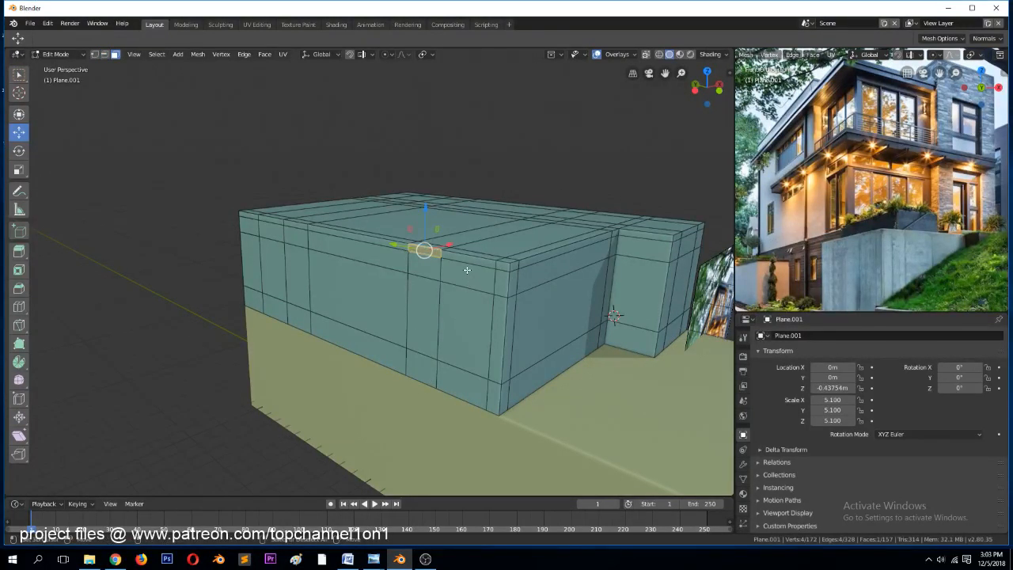
{"action": "left_click", "coordinate": [415, 378], "text": "ctrl"}
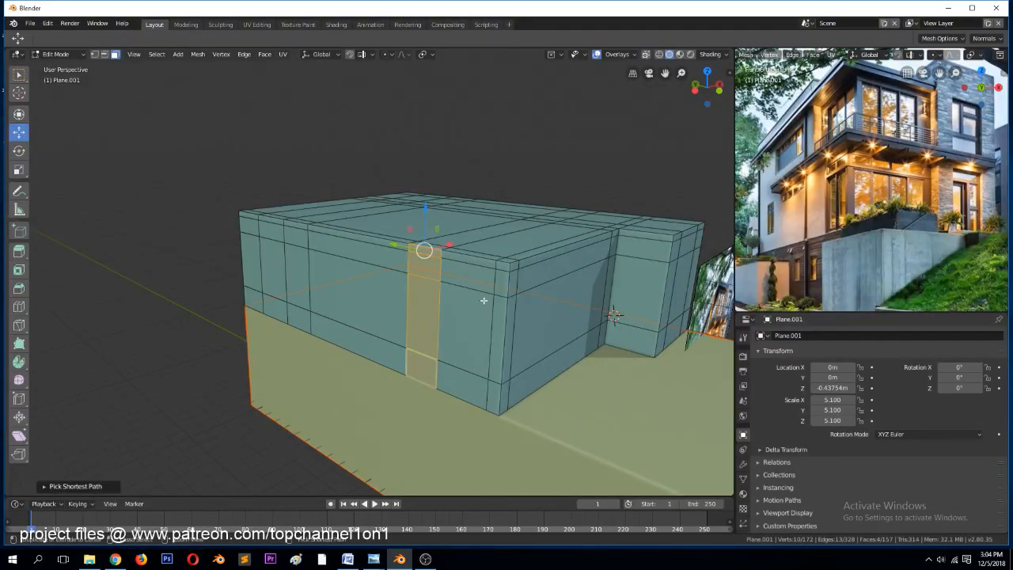
{"action": "left_click", "coordinate": [510, 274], "text": "ctrl+shift"}
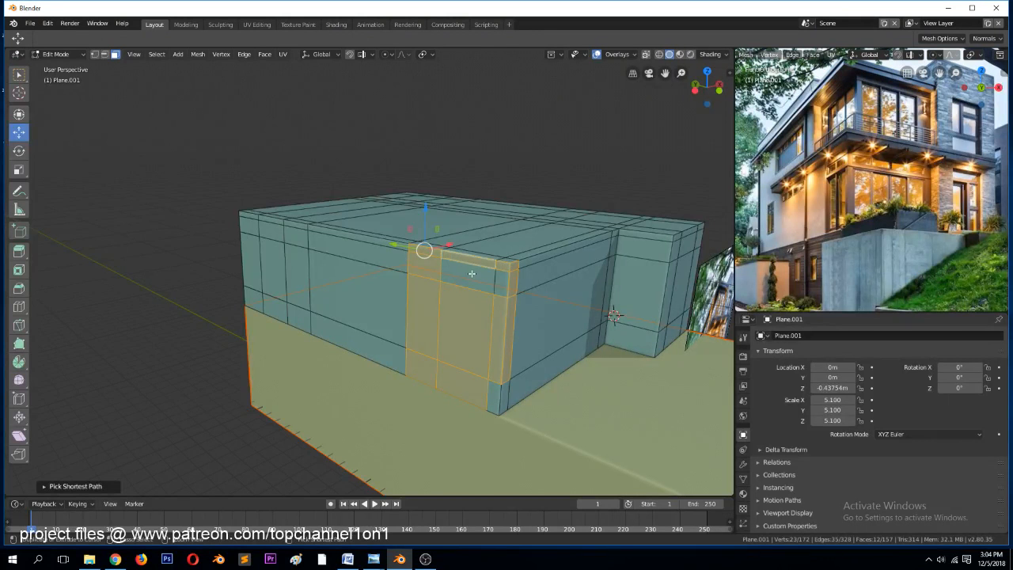
{"action": "left_click", "coordinate": [503, 403], "text": "ctrl"}
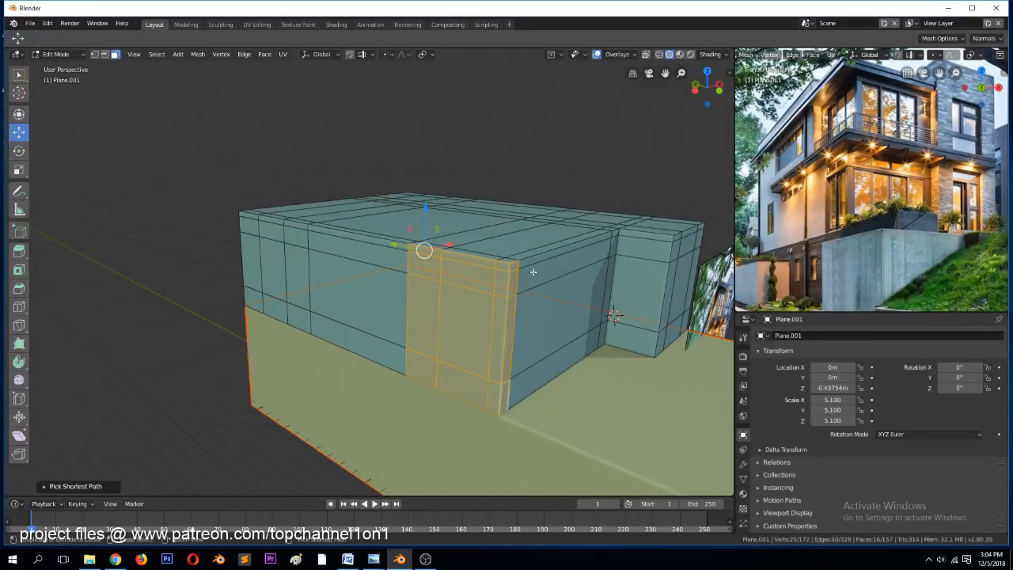
Extend the face selection across the full height of the front wall and onto the adjoining return wall
{"action": "left_click", "coordinate": [582, 249], "text": "ctrl"}
{"action": "left_click", "coordinate": [618, 234], "text": "ctrl"}
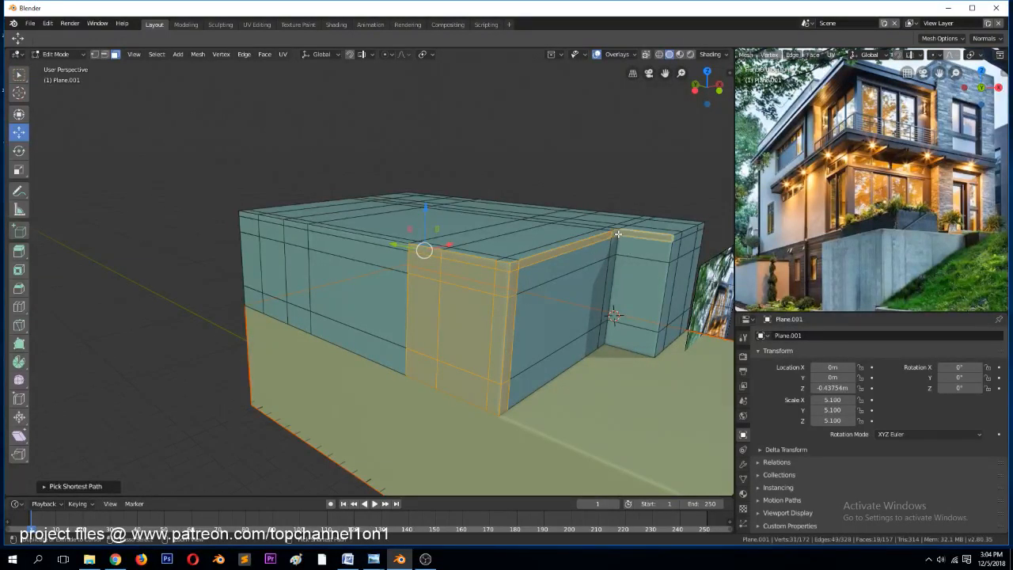
{"action": "left_click", "coordinate": [640, 345], "text": "ctrl"}
{"action": "left_click", "coordinate": [592, 288], "text": "ctrl"}
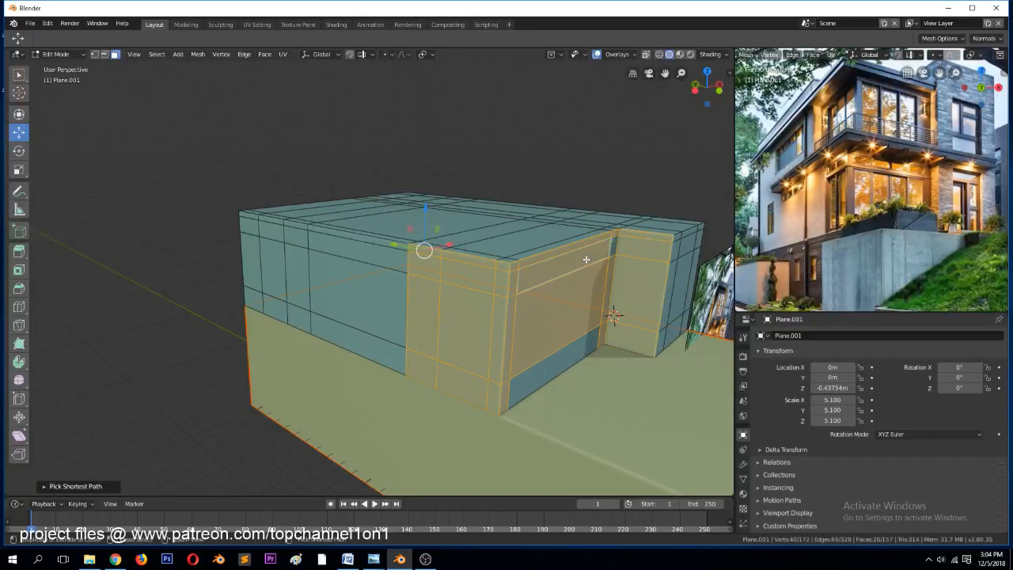
{"action": "left_click", "coordinate": [592, 262], "text": "shift"}
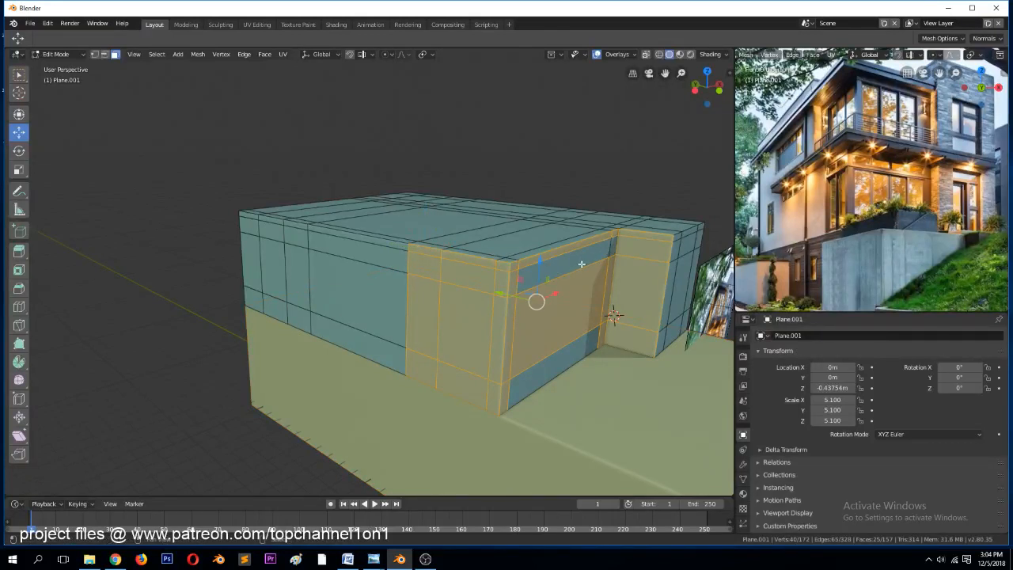
{"action": "left_click", "coordinate": [585, 264], "text": "shift"}
{"action": "left_click", "coordinate": [615, 253], "text": "shift"}
{"action": "left_click", "coordinate": [579, 349], "text": "shift"}
Remove the return wall's faces from the selection, keeping all front wall faces and the front part of the side wall
{"action": "middle_click_drag", "start_coordinate": [626, 324], "coordinate": [567, 316]}
{"action": "left_click", "coordinate": [652, 268], "text": "shift"}
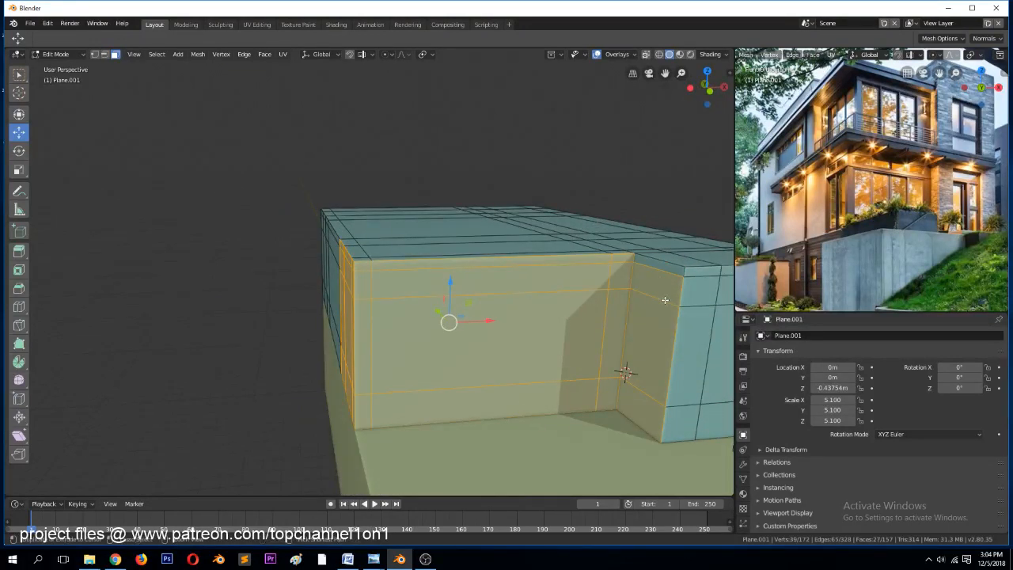
{"action": "left_click", "coordinate": [645, 404], "text": "ctrl"}
{"action": "left_click", "coordinate": [625, 277], "text": "ctrl"}
{"action": "left_click", "coordinate": [640, 372], "text": "shift"}
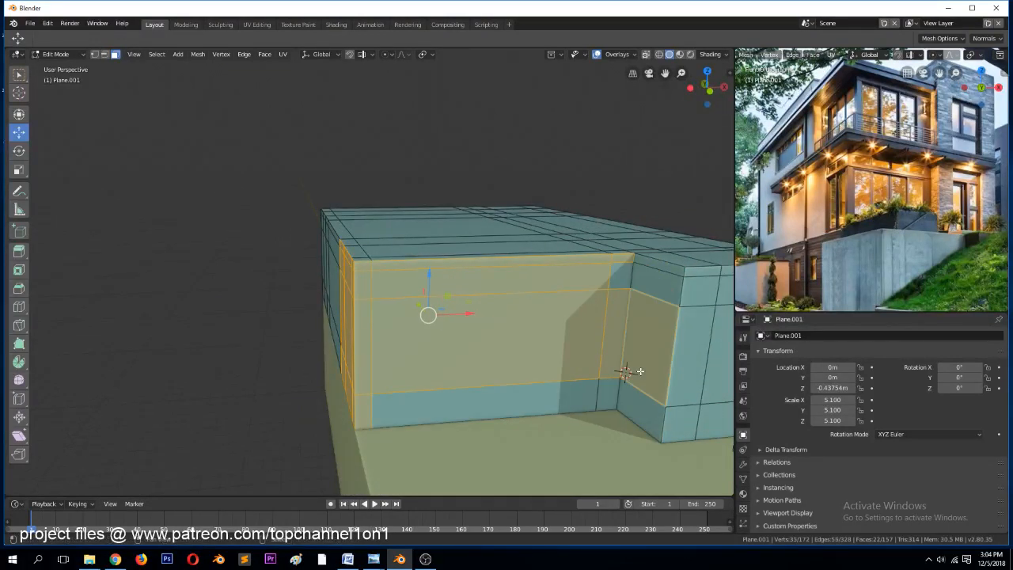
{"action": "left_click", "coordinate": [621, 272], "text": "shift"}
{"action": "left_click", "coordinate": [592, 401], "text": "ctrl"}
{"action": "left_click", "coordinate": [650, 353], "text": "shift"}
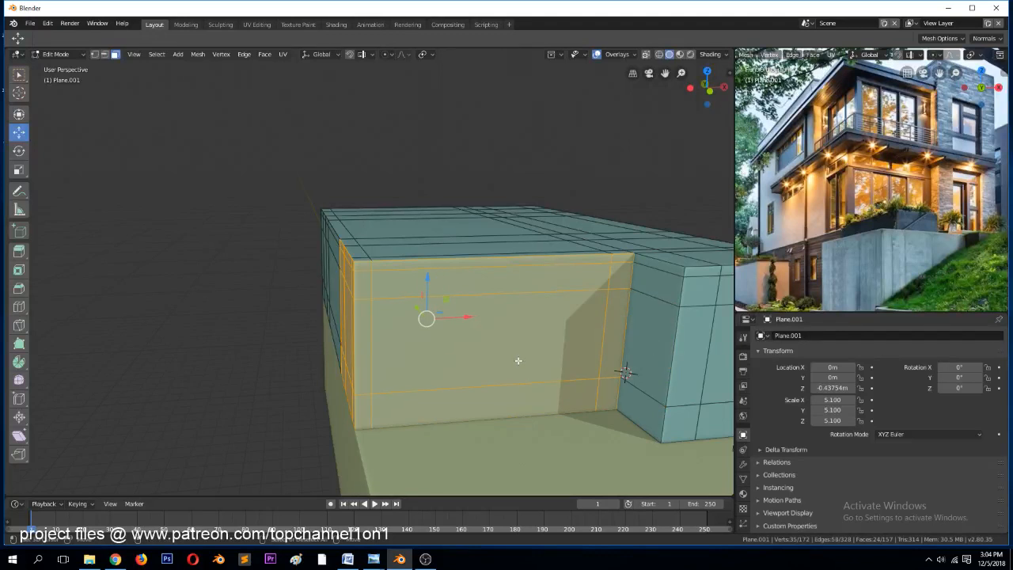
Separate the selected wall faces into their own object and leave mesh editing
{"action": "key", "text": "p"}
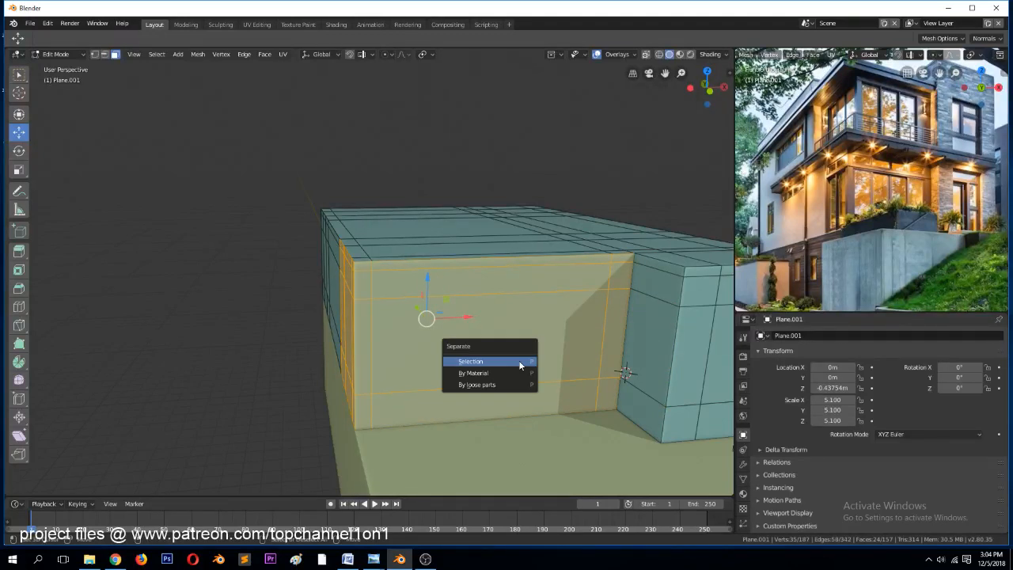
{"action": "left_click", "coordinate": [515, 357]}
{"action": "key", "text": "Tab"}
Delete the remaining upper block, keeping only the separated corner walls on the lower block
{"action": "middle_click_drag", "start_coordinate": [433, 343], "coordinate": [489, 348]}
{"action": "key", "text": "alt+a"}
{"action": "left_click", "coordinate": [490, 351]}
{"action": "left_click", "coordinate": [475, 235]}
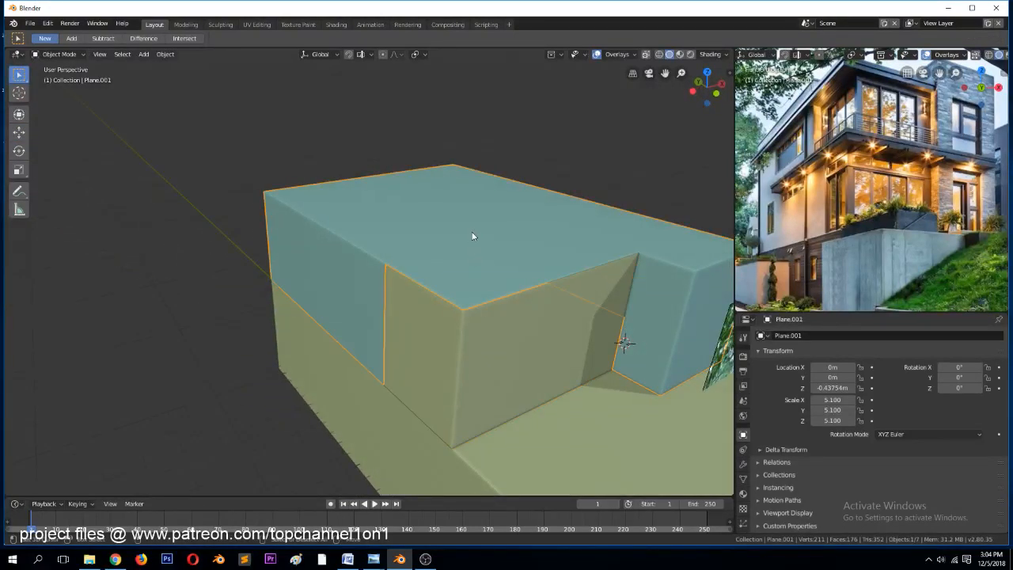
{"action": "key", "text": "Delete"}
Open the separated corner walls for mesh editing and bevel the upper horizontal edge loop into a narrow band
{"action": "left_click", "coordinate": [496, 318]}
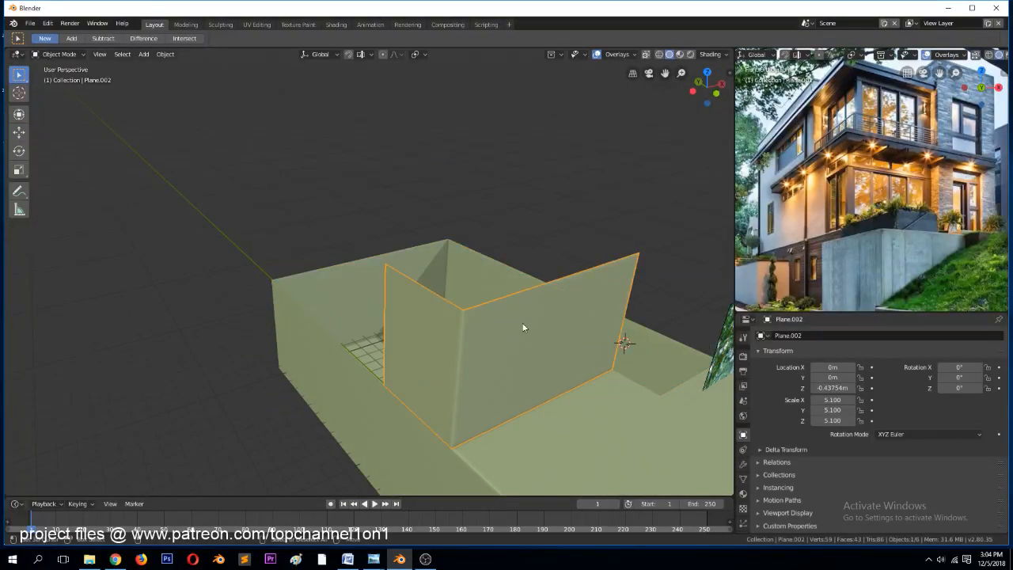
{"action": "middle_click_drag", "start_coordinate": [525, 328], "coordinate": [531, 278]}
{"action": "key", "text": "Tab"}
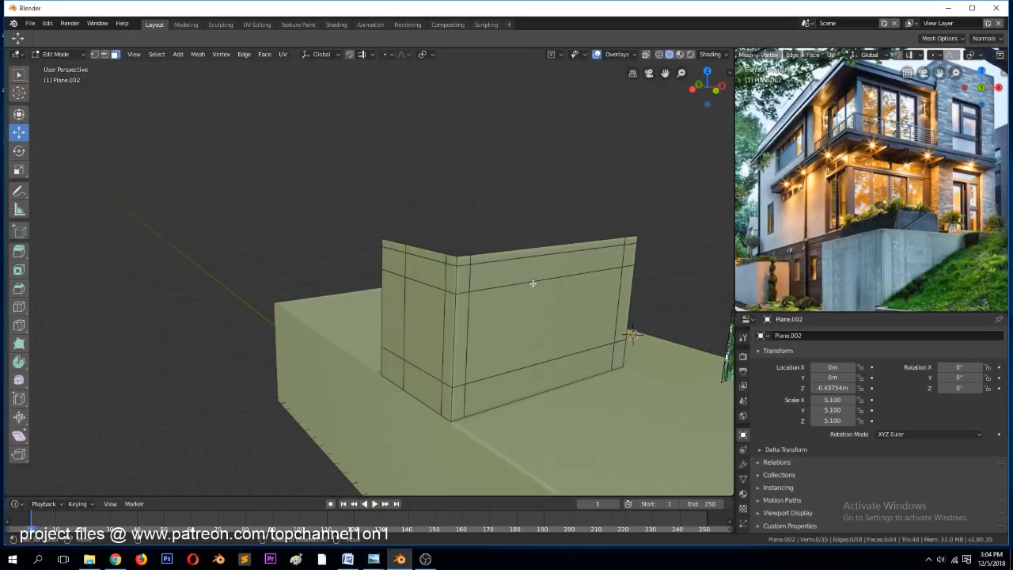
{"action": "key", "text": "2"}
{"action": "left_click", "coordinate": [509, 291], "text": "alt"}
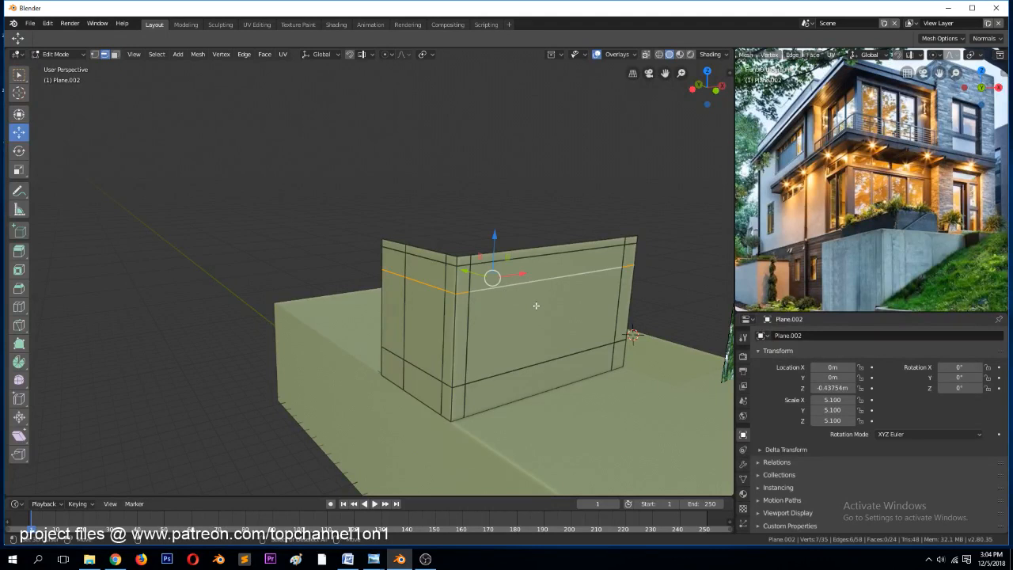
{"action": "key", "text": "ctrl+b"}
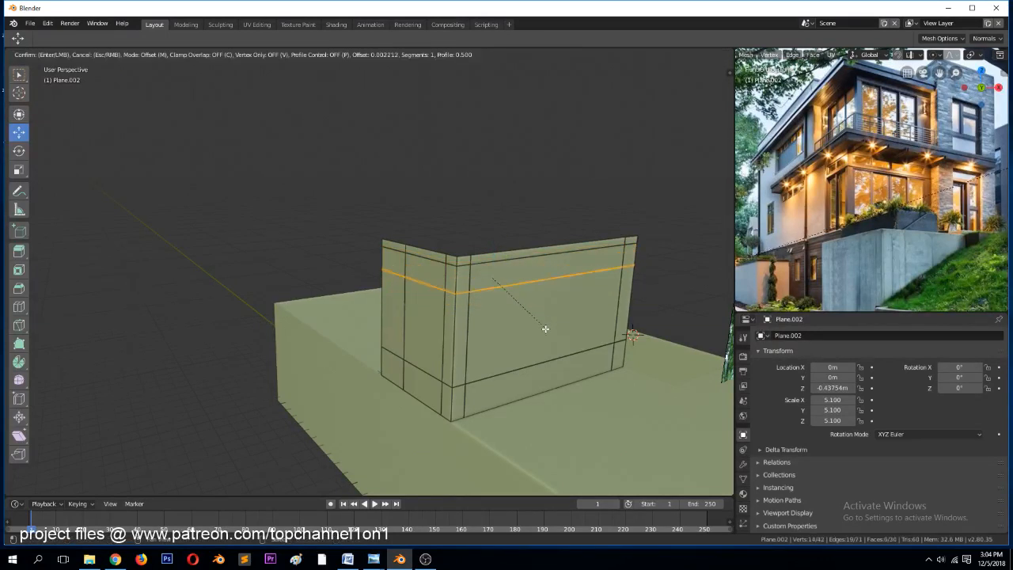
{"action": "left_click", "coordinate": [551, 333]}
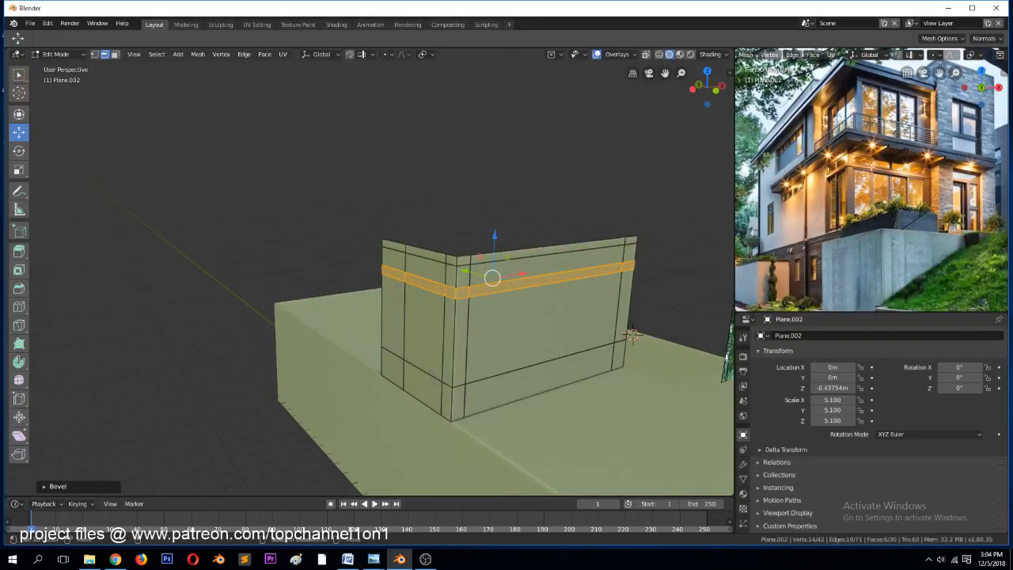
Check the corner window in the reference photo and add a vertical loop cut close to the side wall's rear end
{"action": "scroll", "coordinate": [883, 158], "scroll_direction": "up", "scroll_amount": 3}
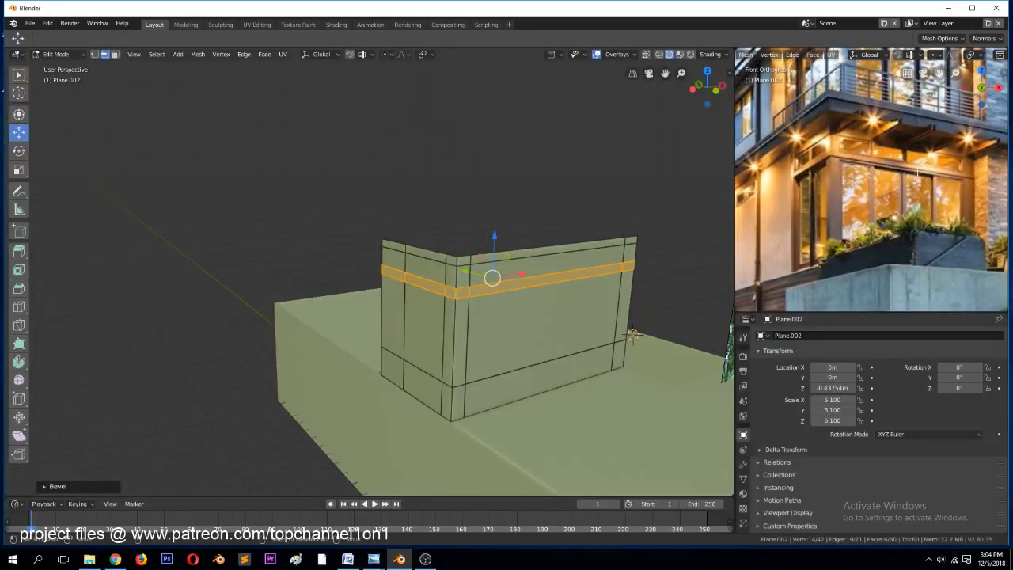
{"action": "scroll", "coordinate": [836, 169], "scroll_direction": "up", "scroll_amount": 2}
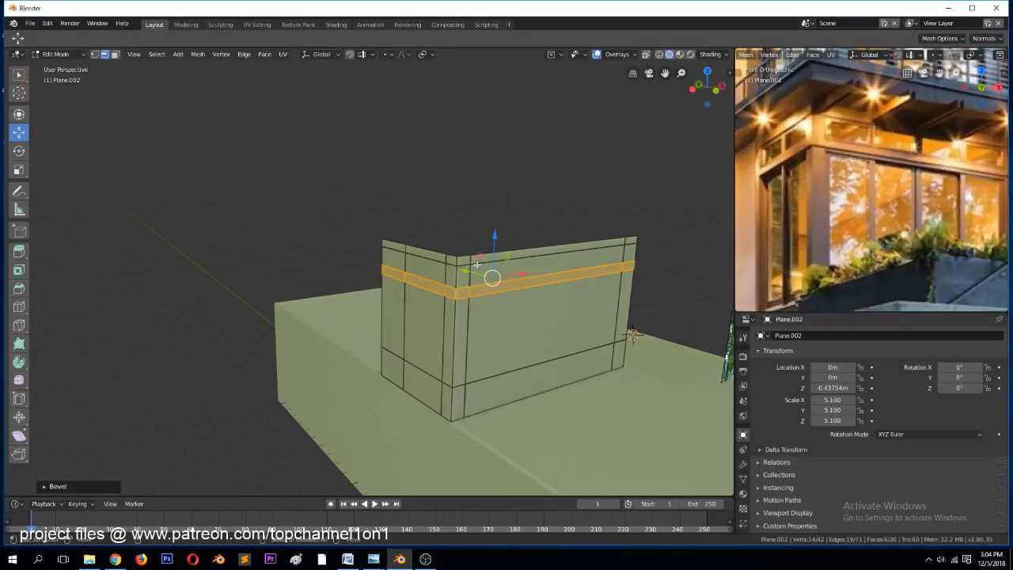
{"action": "scroll", "coordinate": [476, 264], "scroll_direction": "up", "scroll_amount": 1}
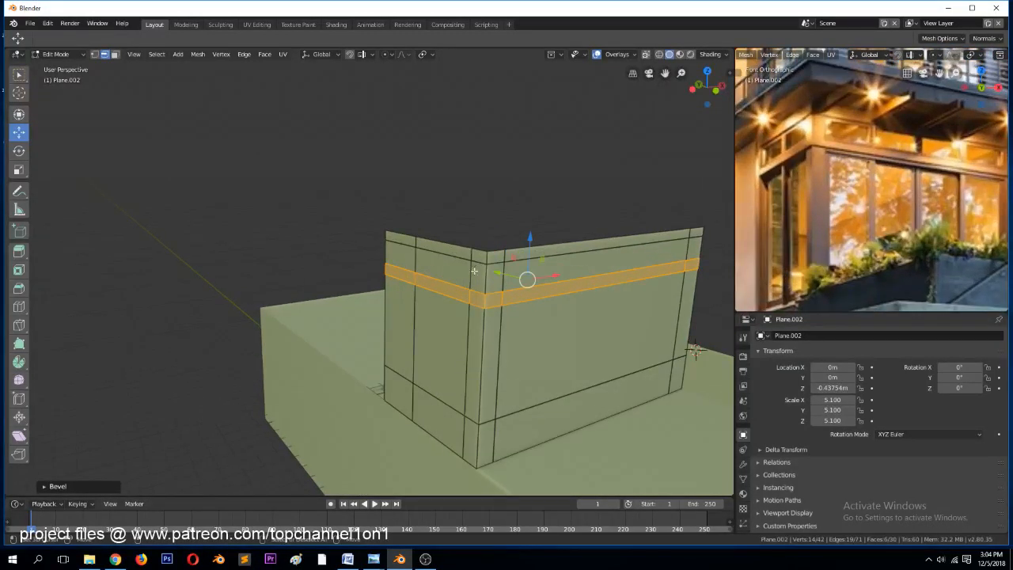
{"action": "key", "text": "ctrl+r"}
{"action": "left_click", "coordinate": [399, 241]}
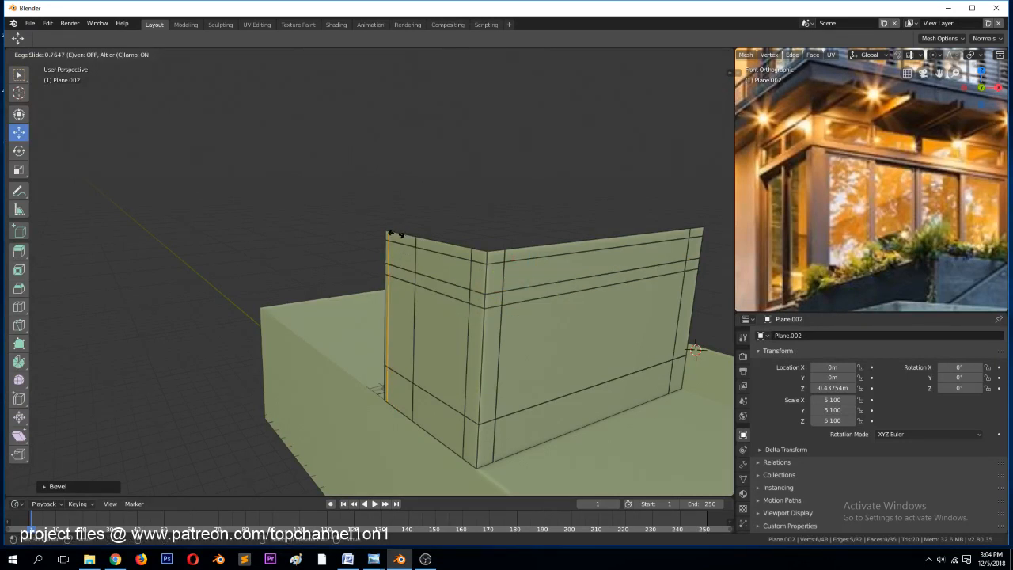
{"action": "left_click", "coordinate": [400, 235]}
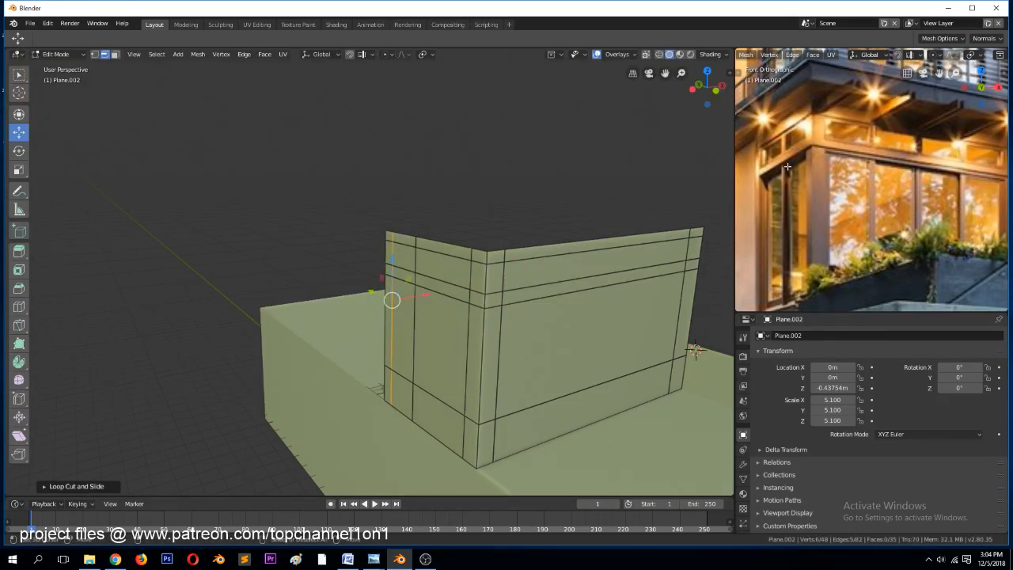
{"action": "scroll", "coordinate": [756, 186], "scroll_direction": "down", "scroll_amount": 2}
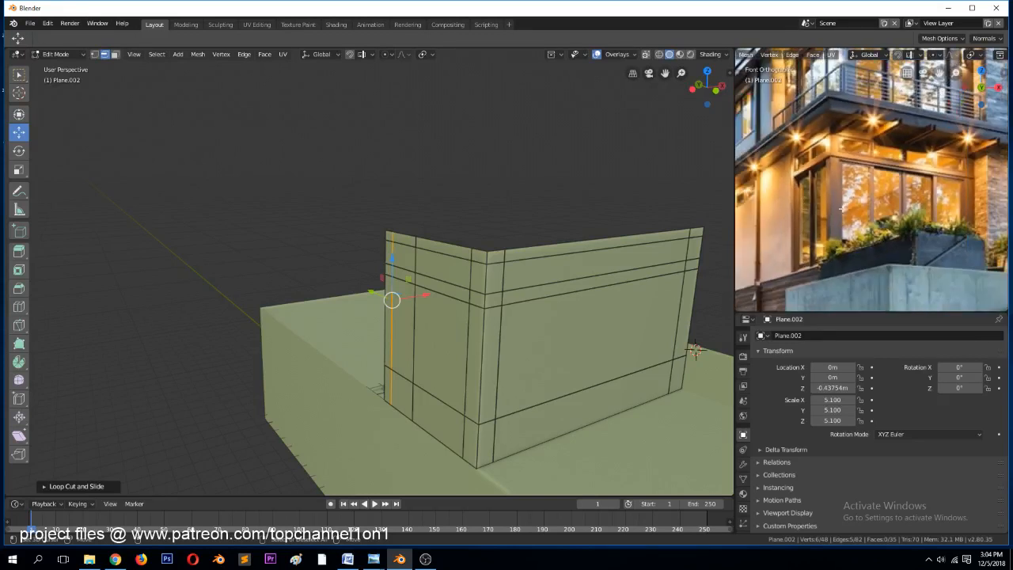
{"action": "key", "text": "e"}
{"action": "right_click", "coordinate": [671, 257]}
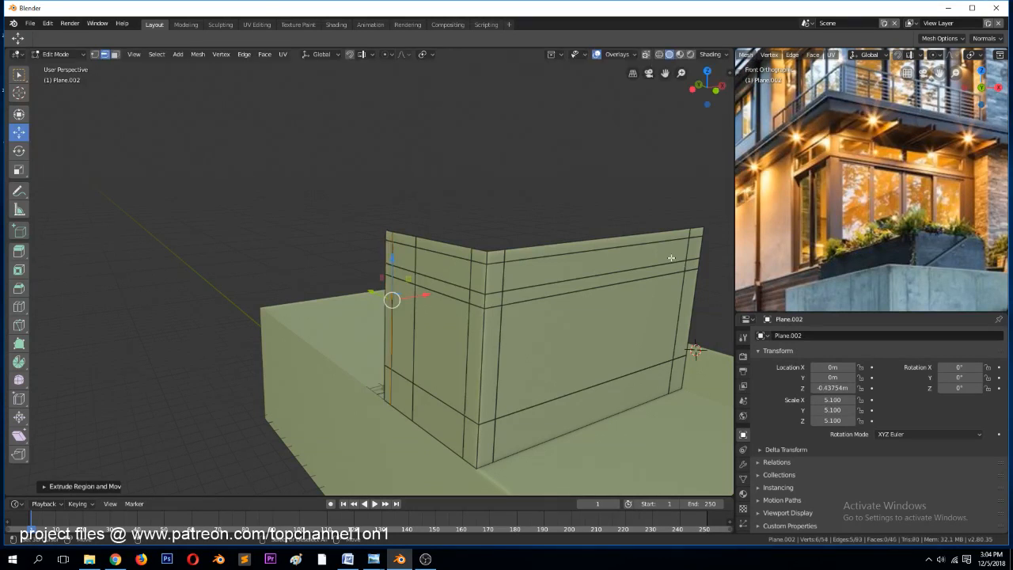
Select the row of faces above the narrow band around the corner and extrude it slightly inward along the normals as a window recess
{"action": "left_click", "coordinate": [115, 54]}
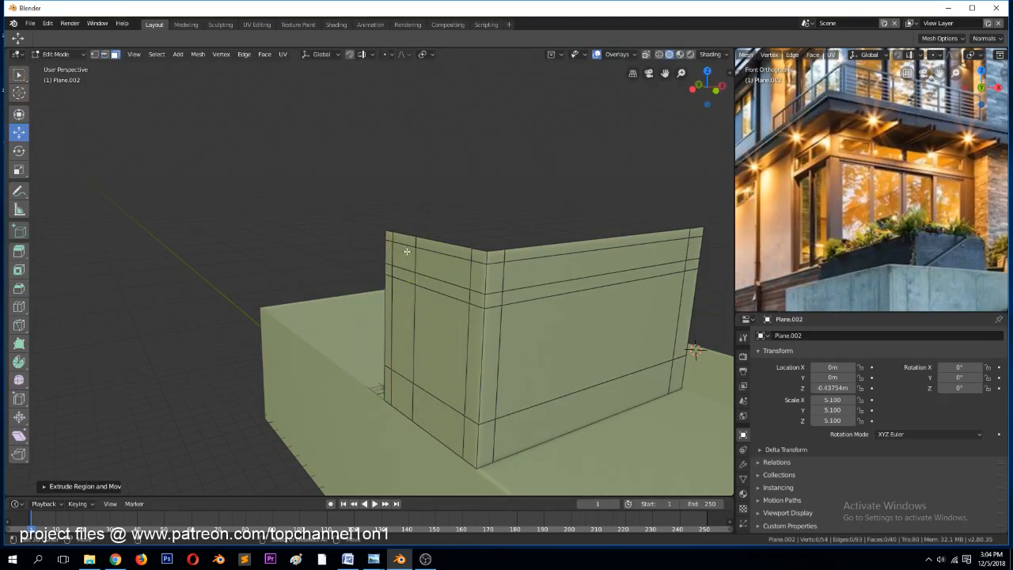
{"action": "left_click", "coordinate": [403, 255]}
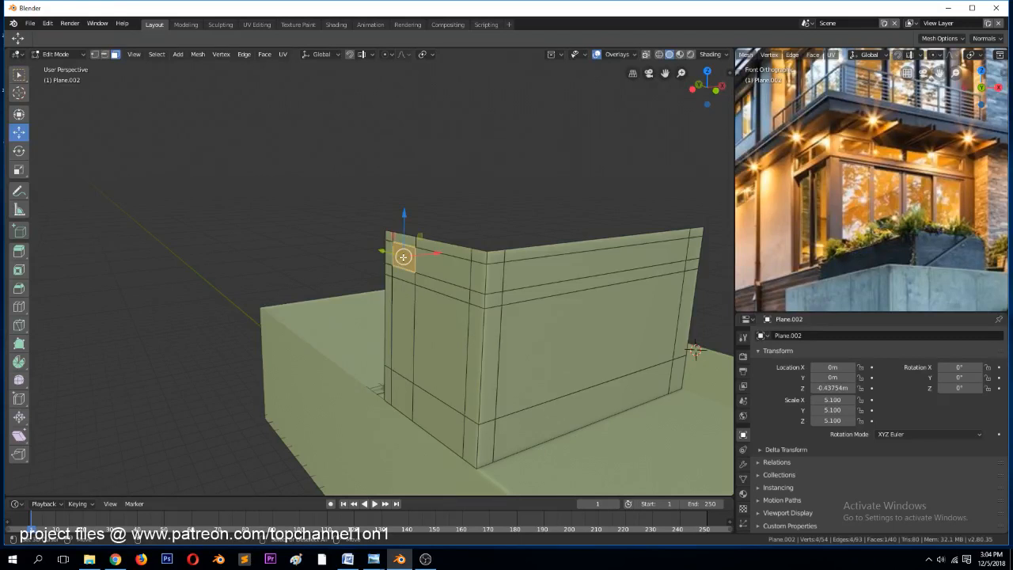
{"action": "left_click", "coordinate": [682, 258], "text": "ctrl"}
{"action": "middle_click_drag", "start_coordinate": [662, 283], "coordinate": [673, 274]}
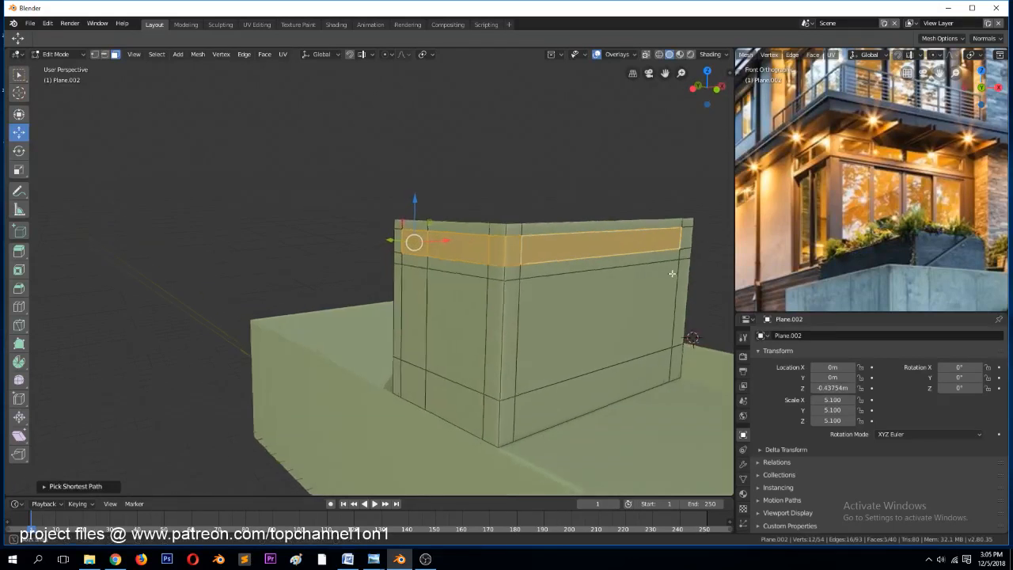
{"action": "left_click_drag", "start_coordinate": [19, 252], "coordinate": [63, 276]}
{"action": "left_click", "coordinate": [66, 274]}
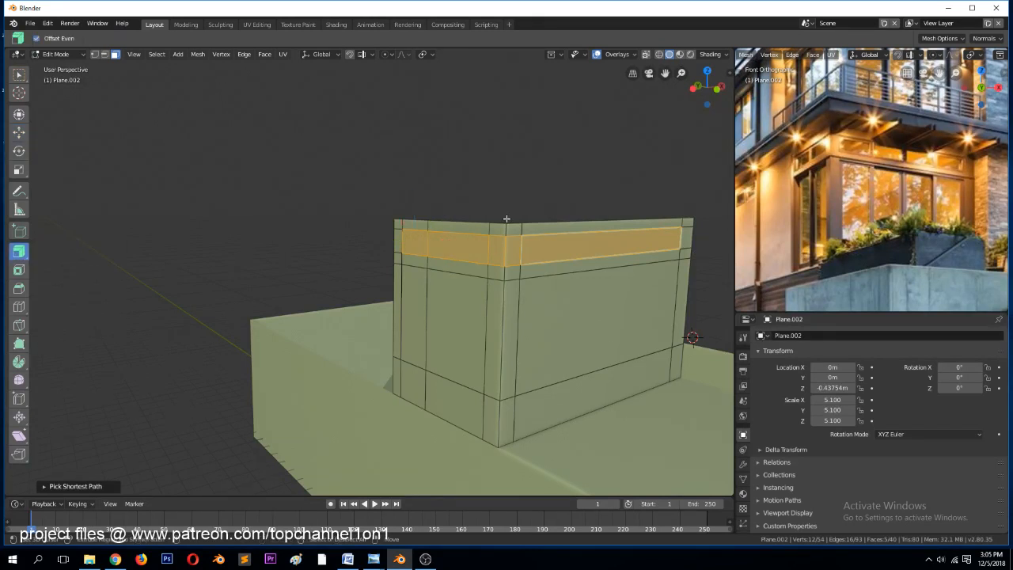
{"action": "middle_click_drag", "start_coordinate": [506, 219], "coordinate": [596, 290]}
{"action": "mouse_move", "coordinate": [612, 315]}
{"action": "left_mouse_down"}
{"action": "mouse_move", "coordinate": [617, 323]}
{"action": "mouse_move", "coordinate": [613, 317]}
{"action": "left_mouse_up"}
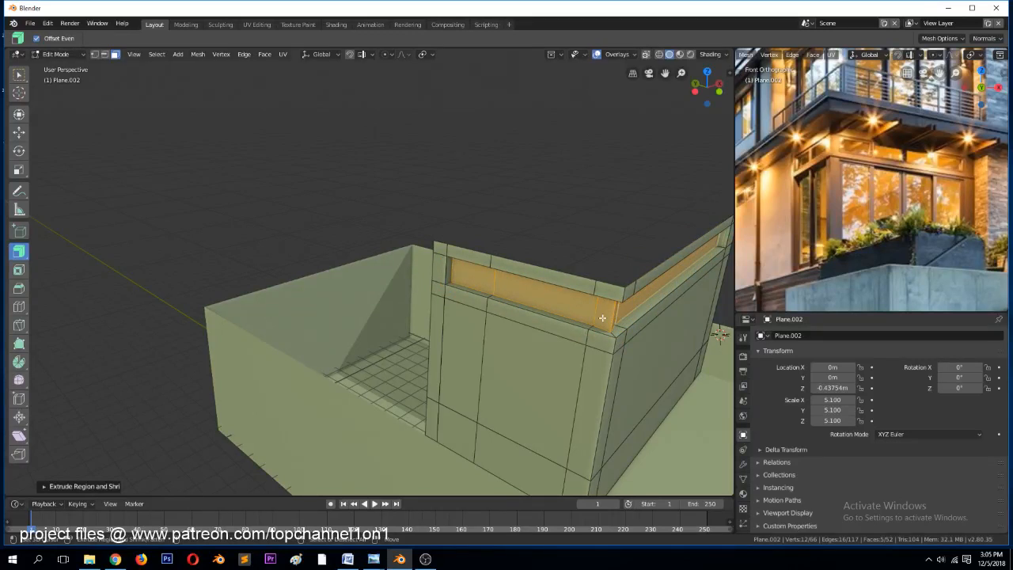
{"action": "middle_click_drag", "start_coordinate": [602, 317], "coordinate": [504, 337]}
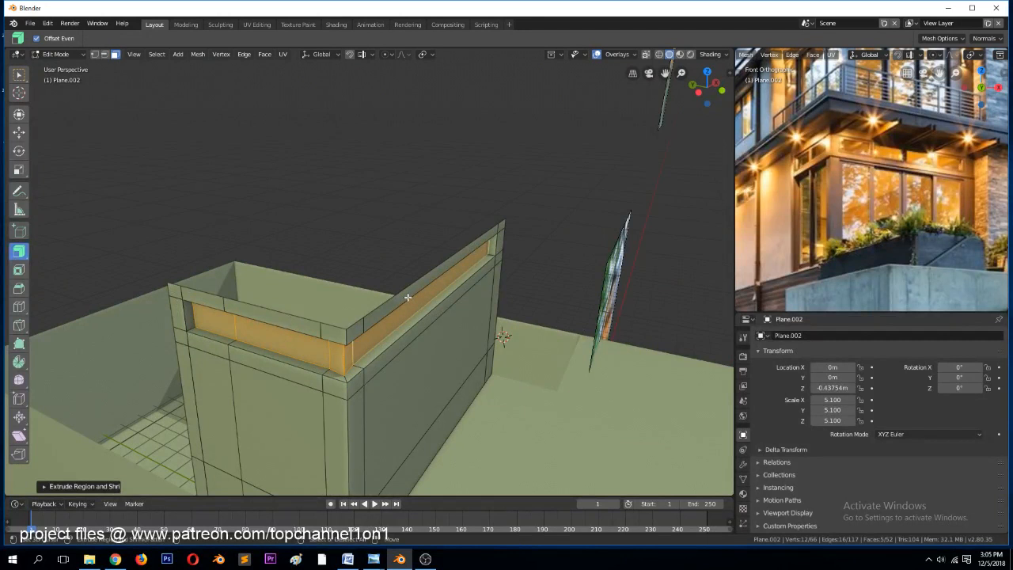
{"action": "key", "text": "KP_7"}
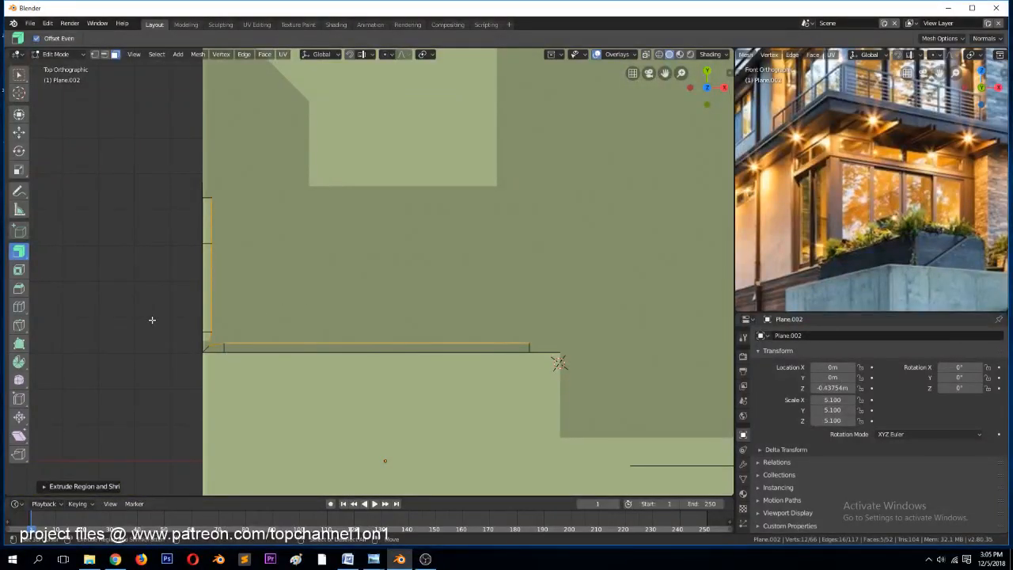
In a top wireframe view, select the inner recess vertices along the side wall and flatten them into a straight line along X
{"action": "scroll", "coordinate": [182, 335], "scroll_direction": "up", "scroll_amount": 4}
{"action": "scroll", "coordinate": [105, 387], "scroll_direction": "down", "scroll_amount": 1}
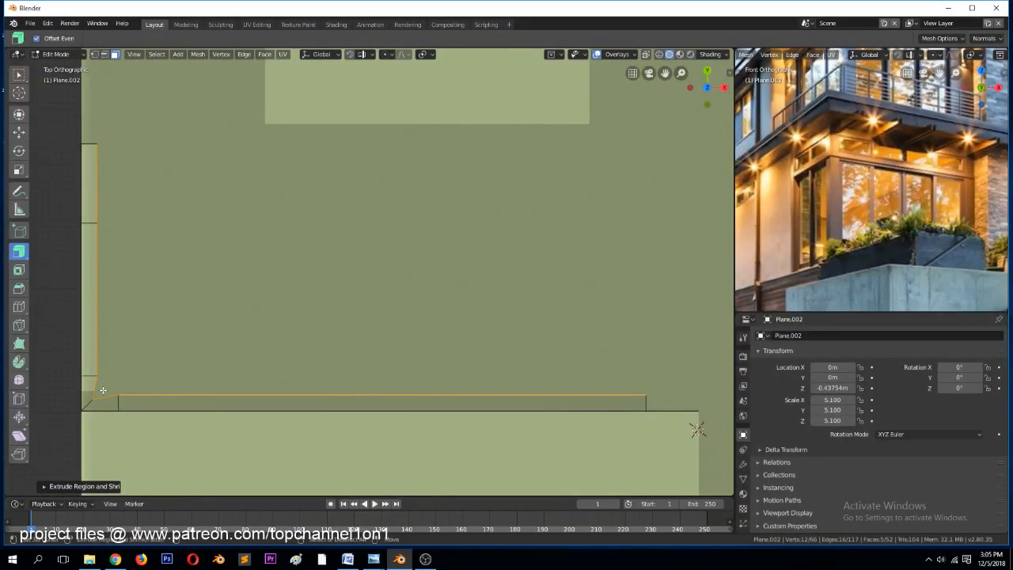
{"action": "key", "text": "z"}
{"action": "left_click", "coordinate": [44, 389]}
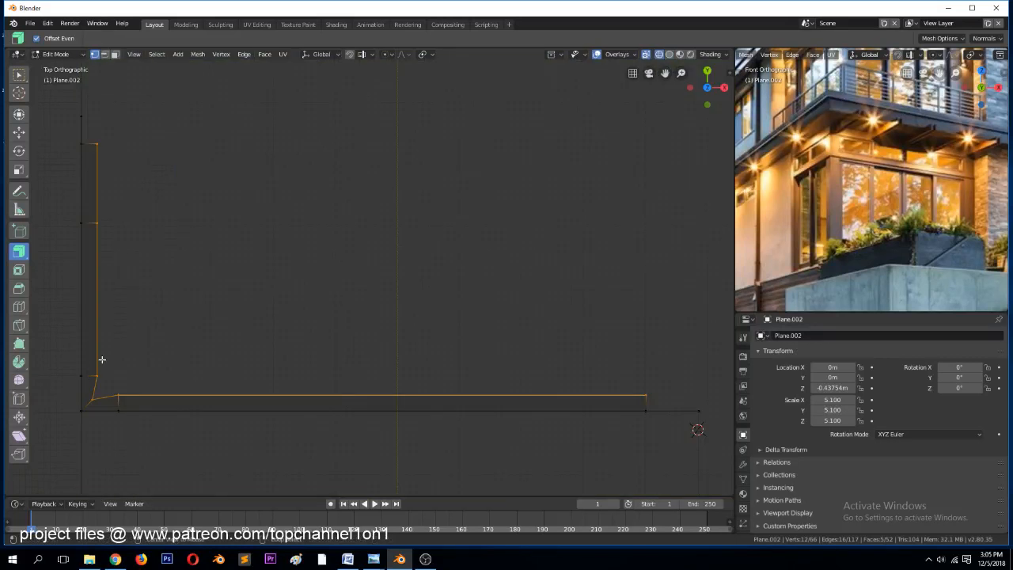
{"action": "key", "text": "alt+a"}
{"action": "left_click_drag", "start_coordinate": [91, 129], "coordinate": [108, 446]}
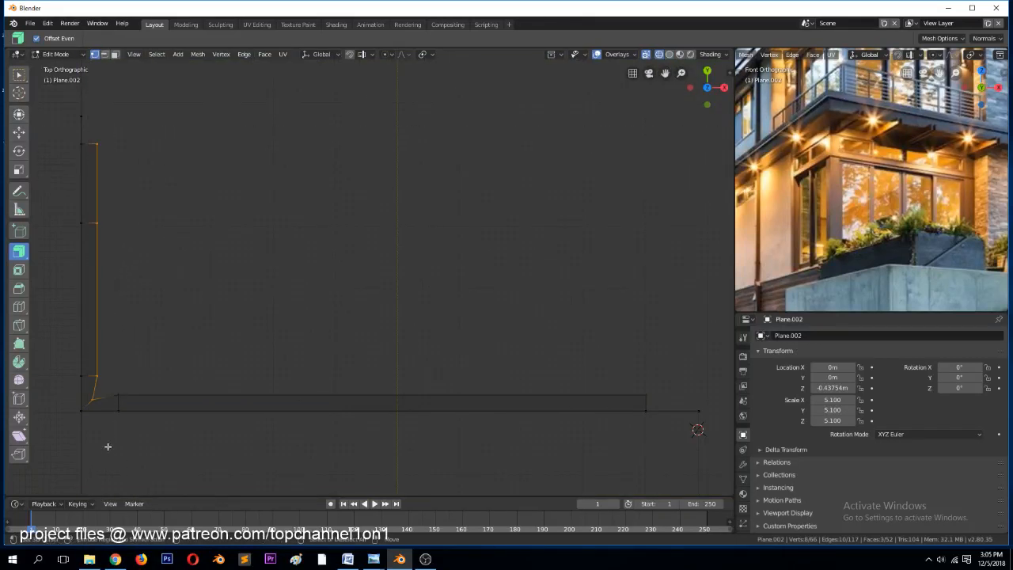
{"action": "key", "text": "s"}
{"action": "key", "text": "x"}
{"action": "left_click", "coordinate": [213, 322]}
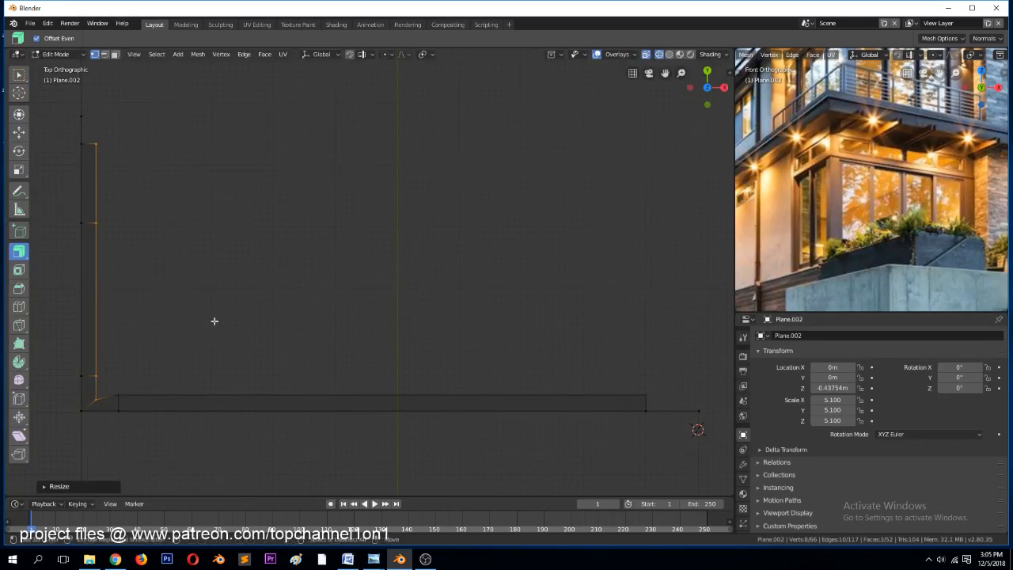
Select the inner recess vertices along the front wall and flatten them by scaling to 0 along Y
{"action": "key", "text": "alt+a"}
{"action": "key", "text": "n"}
{"action": "key", "text": "n"}
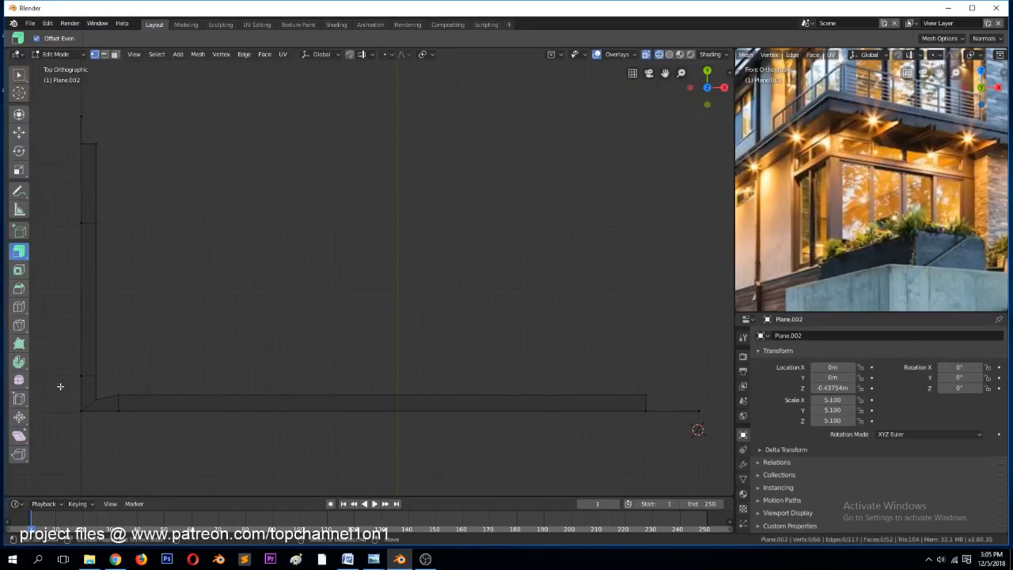
{"action": "key", "text": "b"}
{"action": "left_click_drag", "start_coordinate": [63, 388], "coordinate": [677, 400]}
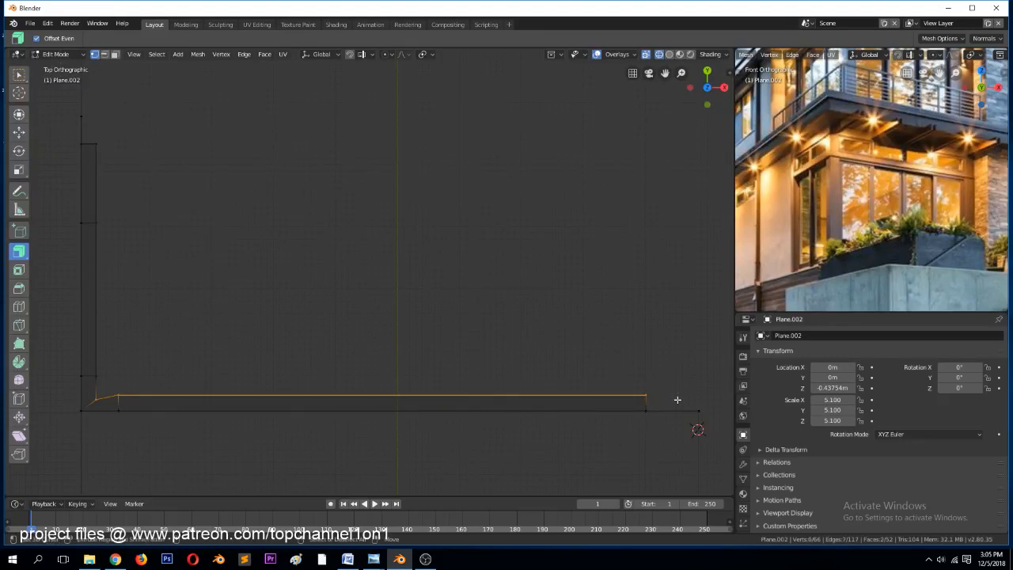
{"action": "type", "text": "sy"}
{"action": "type", "text": "0"}
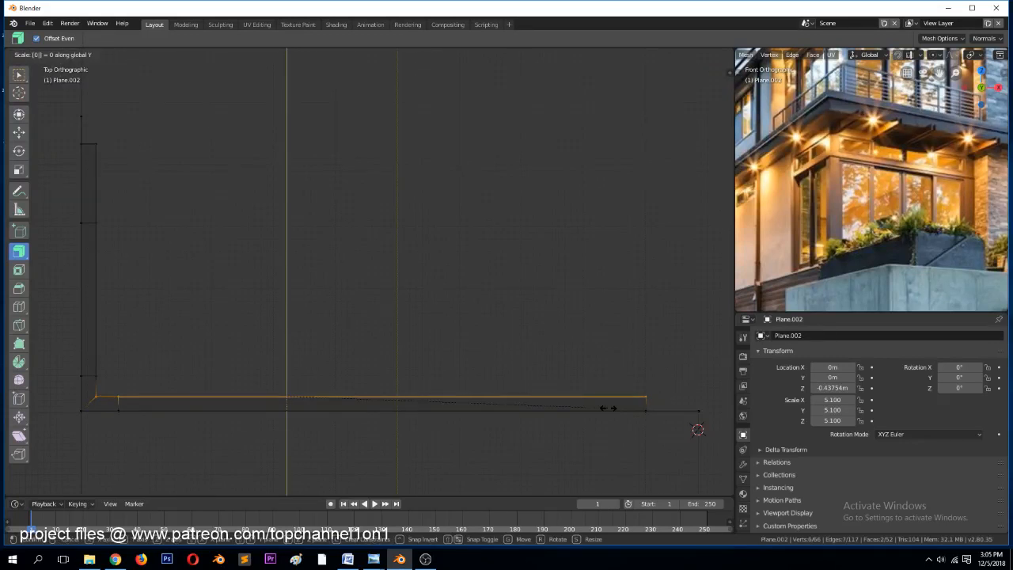
{"action": "key", "text": "Return"}
Return to solid shading and move the front wall's recessed faces slightly outward along Y to make the recess shallower
{"action": "key", "text": "Tab"}
{"action": "key", "text": "z"}
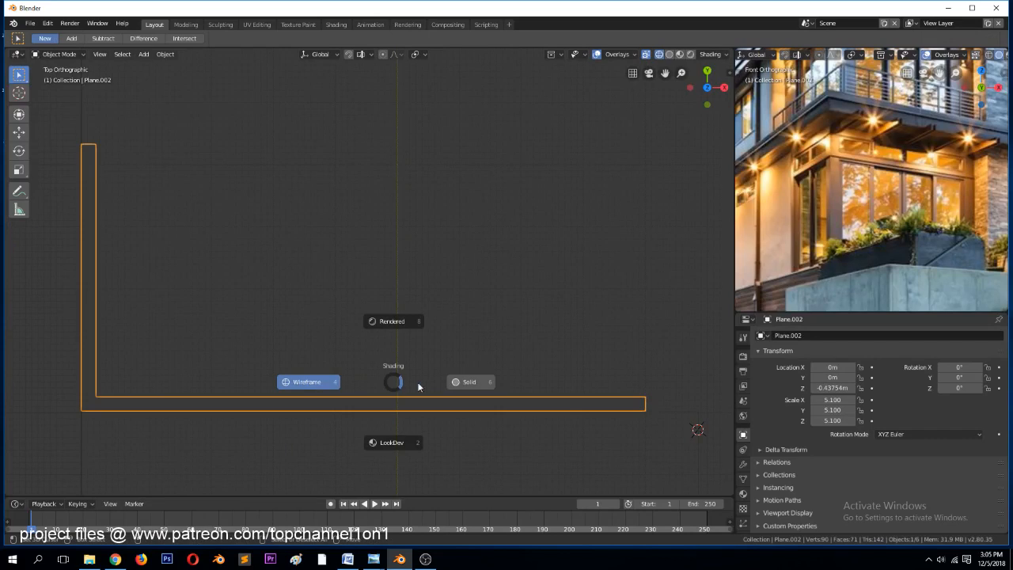
{"action": "left_click", "coordinate": [475, 382]}
{"action": "mouse_move", "coordinate": [477, 385]}
{"action": "middle_mouse_down"}
{"action": "mouse_move", "coordinate": [522, 303]}
{"action": "mouse_move", "coordinate": [522, 277]}
{"action": "mouse_move", "coordinate": [500, 310]}
{"action": "mouse_move", "coordinate": [529, 293]}
{"action": "mouse_move", "coordinate": [537, 301]}
{"action": "middle_mouse_up"}
{"action": "scroll", "coordinate": [468, 318], "scroll_direction": "up", "scroll_amount": 1}
{"action": "key", "text": "Tab"}
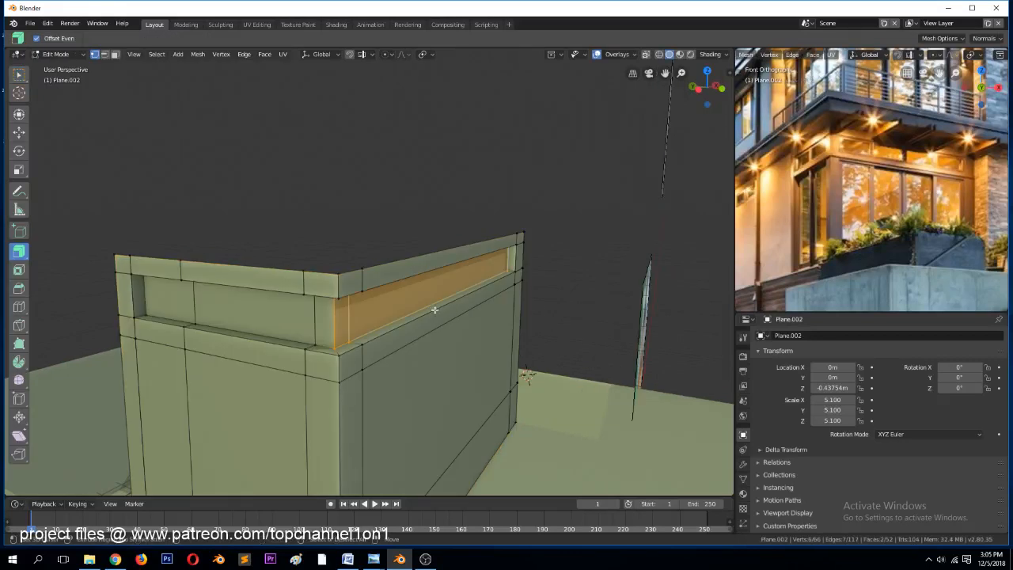
{"action": "middle_click_drag", "start_coordinate": [434, 309], "coordinate": [456, 311]}
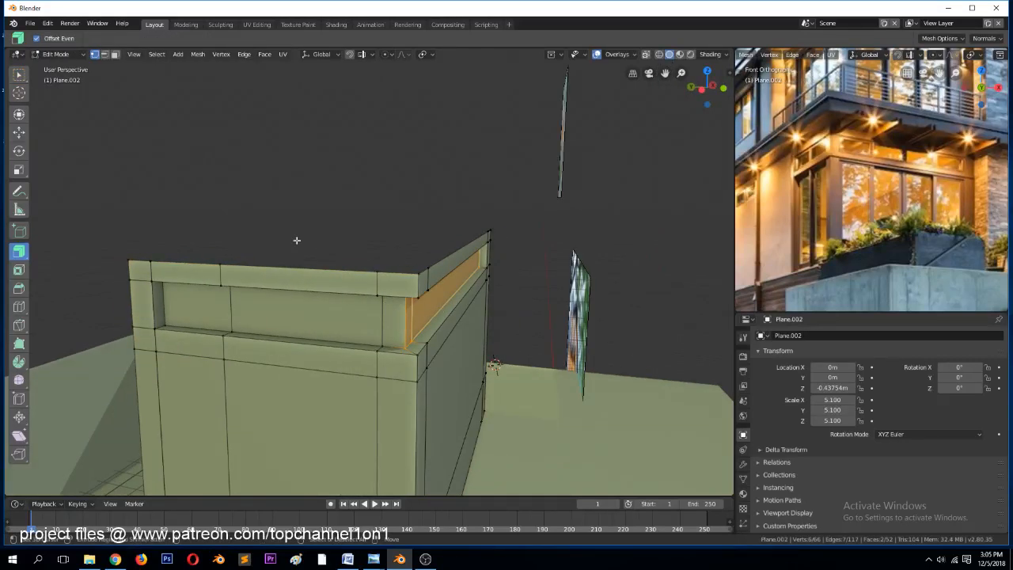
{"action": "left_click", "coordinate": [19, 132]}
{"action": "scroll", "coordinate": [468, 319], "scroll_direction": "up", "scroll_amount": 1}
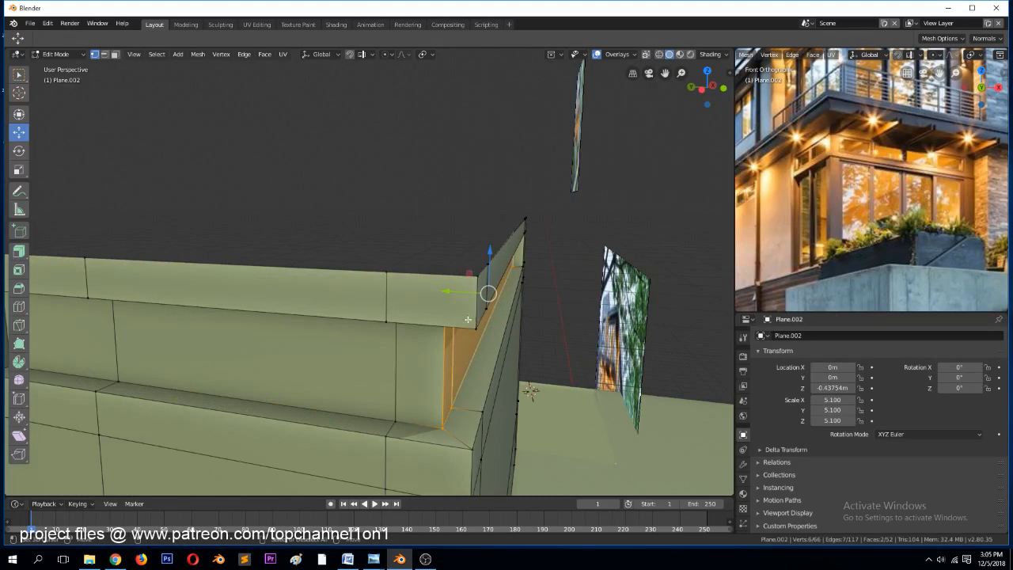
{"action": "left_click_drag", "start_coordinate": [459, 295], "coordinate": [467, 293]}
Select the side wall's three recessed upper faces and move them outward along X to match the front recess depth
{"action": "middle_click_drag", "start_coordinate": [468, 333], "coordinate": [431, 395]}
{"action": "key", "text": "3"}
{"action": "left_click", "coordinate": [418, 360]}
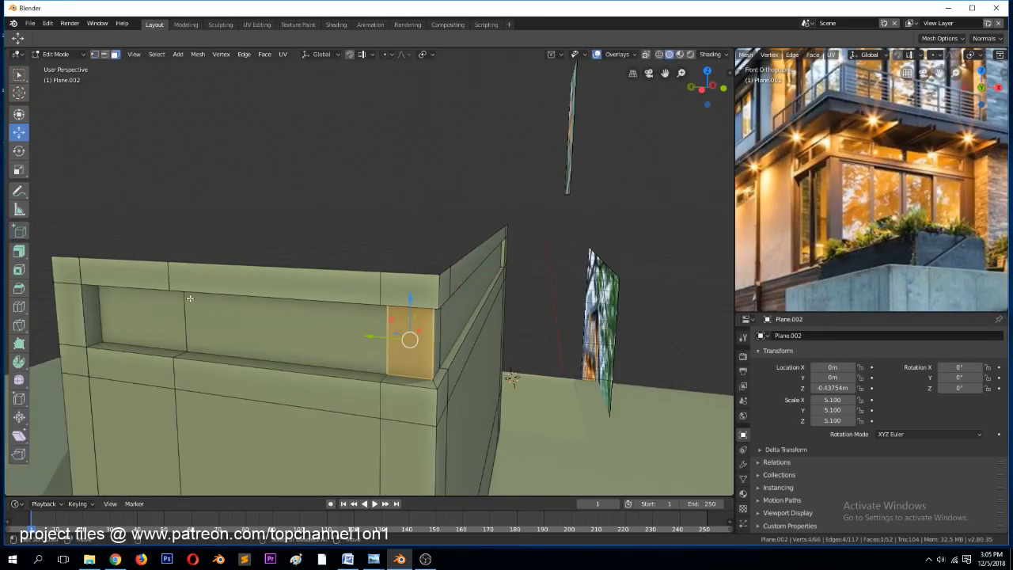
{"action": "left_click", "coordinate": [125, 302], "text": "ctrl"}
{"action": "middle_click_drag", "start_coordinate": [272, 314], "coordinate": [136, 300]}
{"action": "key", "text": "g"}
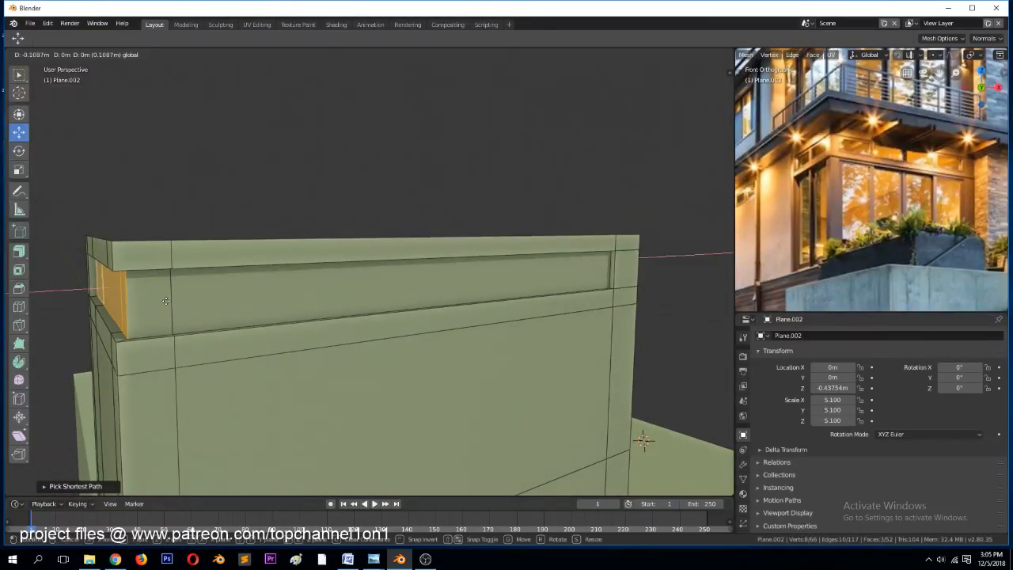
{"action": "left_click", "coordinate": [167, 298]}
{"action": "key", "text": "KP_7"}
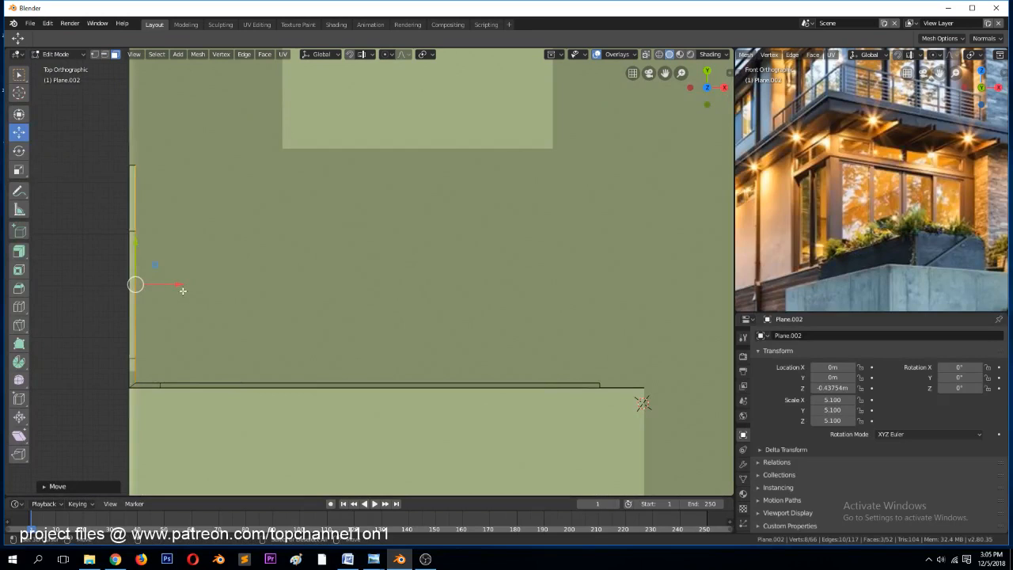
{"action": "key", "text": "g"}
{"action": "key", "text": "x"}
{"action": "left_click", "coordinate": [175, 323]}
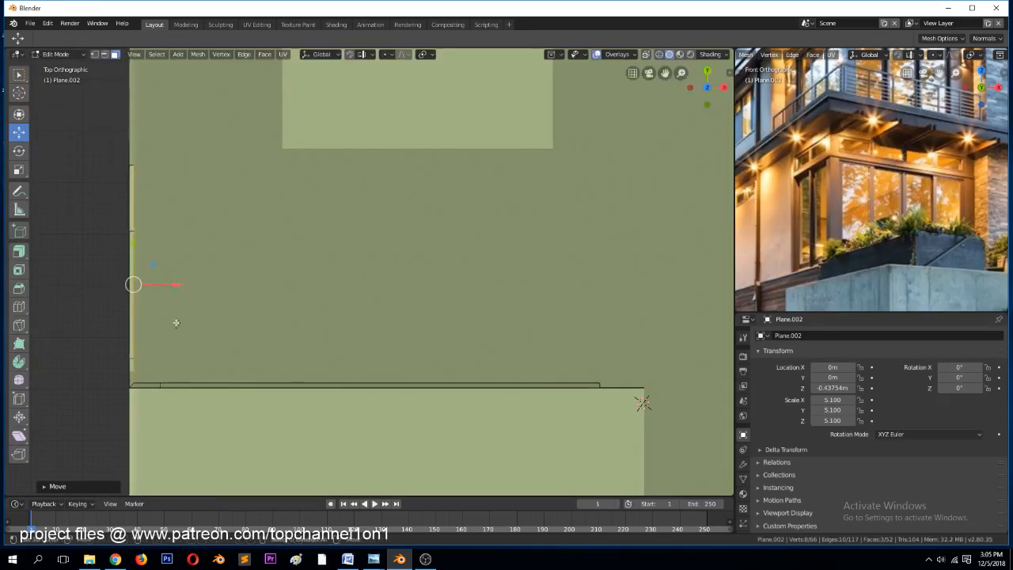
{"action": "middle_click_drag", "start_coordinate": [176, 323], "coordinate": [315, 374]}
{"action": "key", "text": "Tab"}
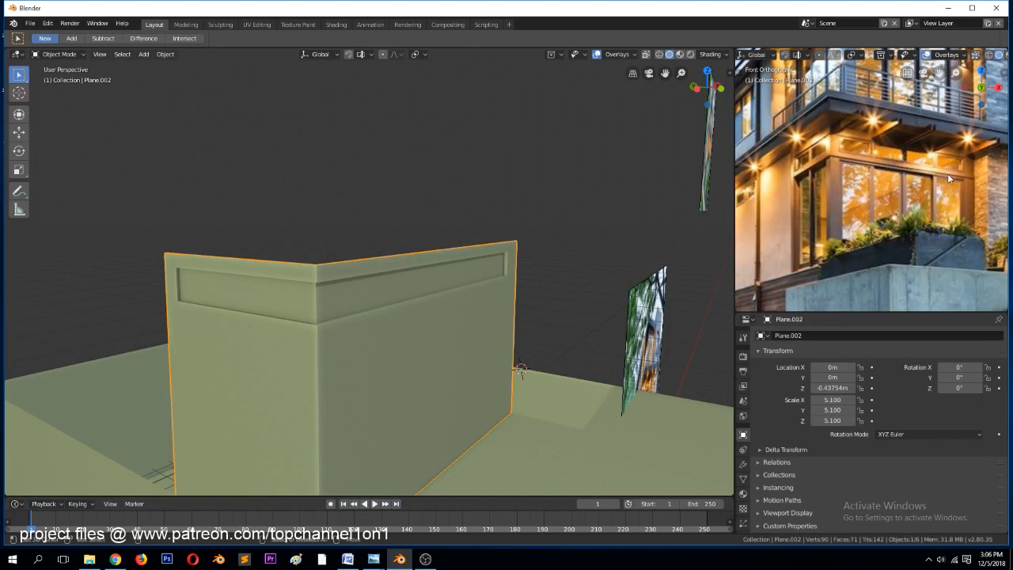
Select all wall faces below the narrow band around the corner, excluding the outer edge strips, and extrude them slightly inward along the normals
{"action": "key", "text": "Tab"}
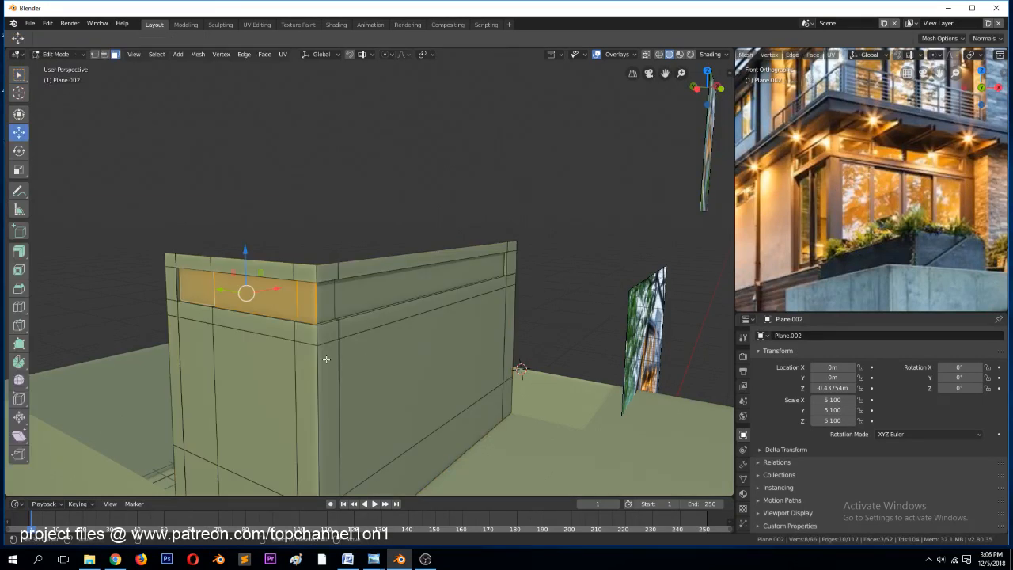
{"action": "scroll", "coordinate": [256, 369], "scroll_direction": "down", "scroll_amount": 1}
{"action": "right_click", "coordinate": [238, 364]}
{"action": "right_click", "coordinate": [236, 440], "text": "shift"}
{"action": "right_click", "coordinate": [269, 375], "text": "shift"}
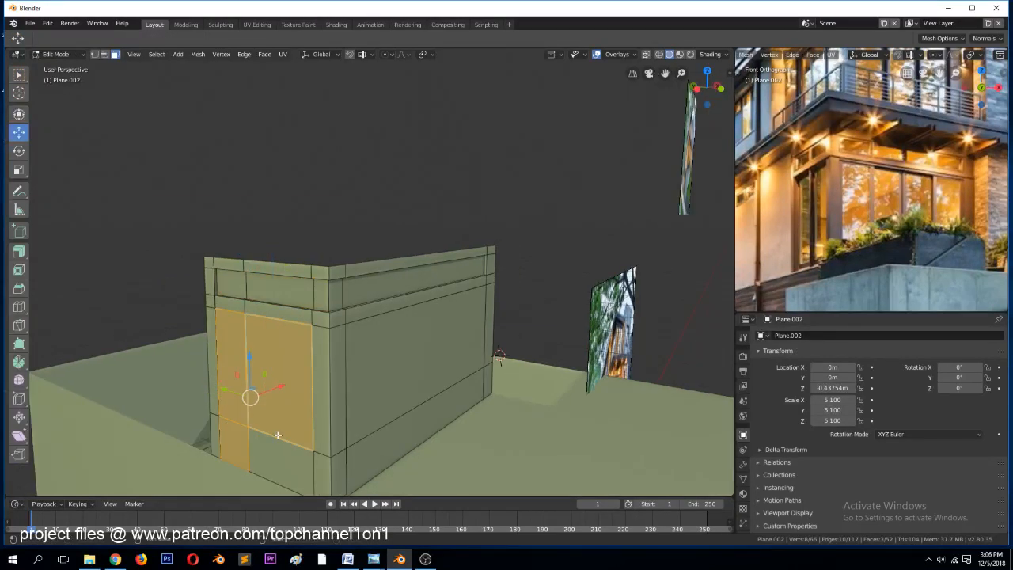
{"action": "right_click", "coordinate": [278, 435], "text": "shift"}
{"action": "right_click", "coordinate": [300, 386], "text": "shift"}
{"action": "right_click", "coordinate": [271, 463], "text": "shift"}
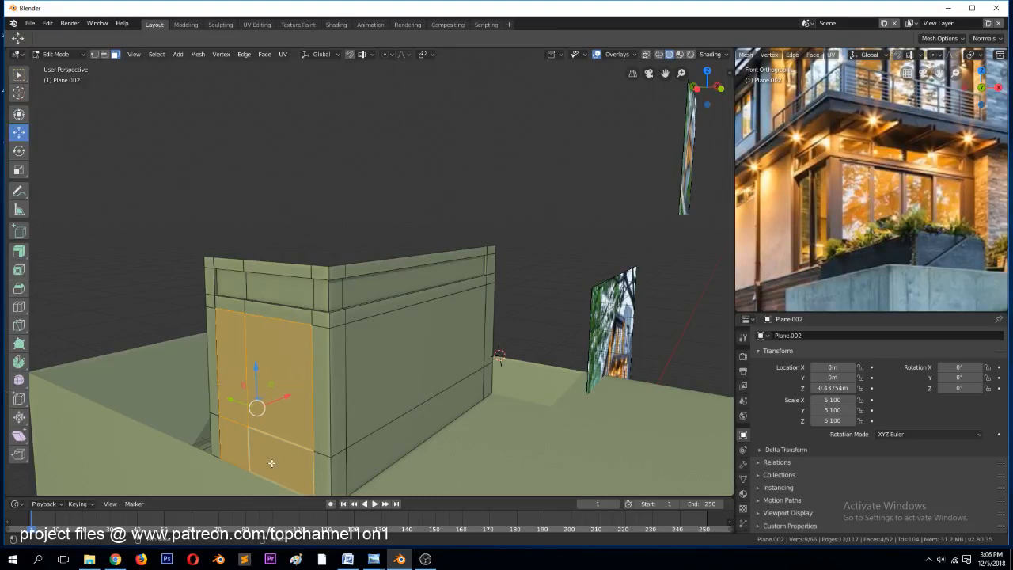
{"action": "right_click", "coordinate": [319, 368], "text": "shift"}
{"action": "right_click", "coordinate": [462, 330], "text": "ctrl"}
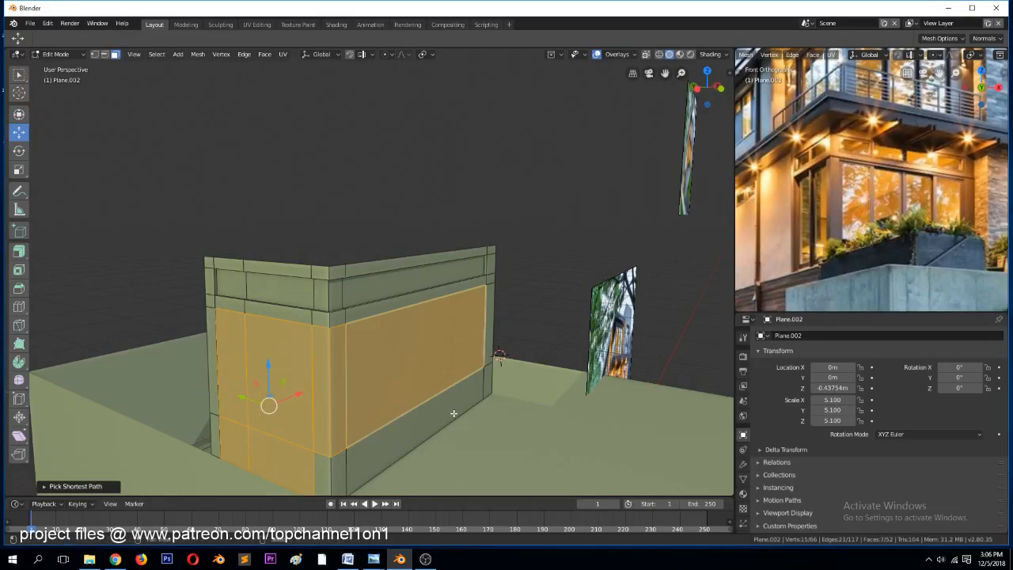
{"action": "right_click", "coordinate": [413, 426], "text": "shift"}
{"action": "right_click", "coordinate": [339, 462], "text": "ctrl"}
{"action": "right_click", "coordinate": [335, 465], "text": "shift"}
{"action": "right_click", "coordinate": [320, 467], "text": "shift"}
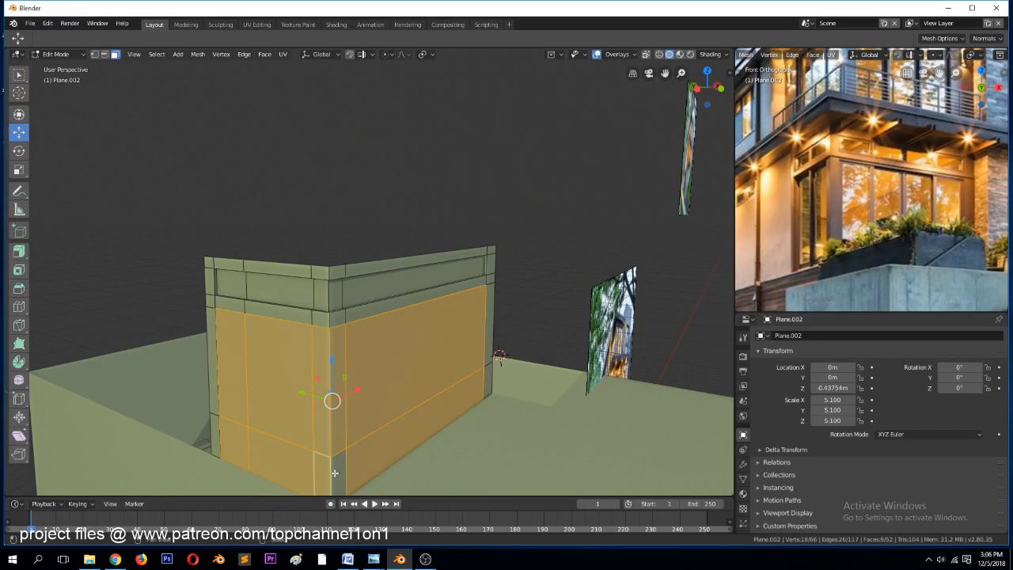
{"action": "right_click", "coordinate": [336, 474], "text": "shift"}
{"action": "middle_click_drag", "start_coordinate": [336, 474], "coordinate": [401, 414]}
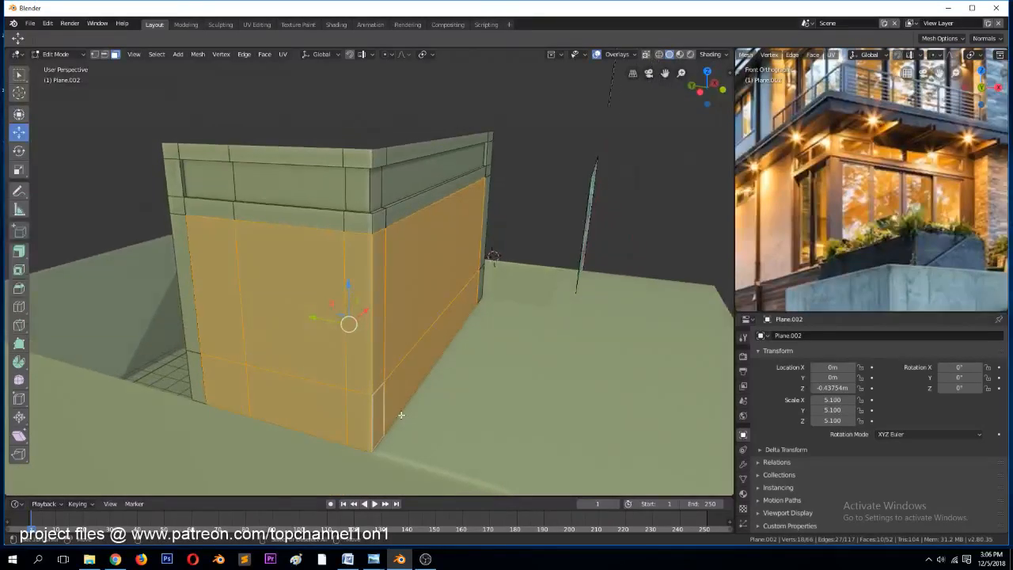
{"action": "left_click", "coordinate": [19, 251]}
{"action": "left_click_drag", "start_coordinate": [373, 317], "coordinate": [370, 304]}
View the walls from above in wireframe and examine the inner corner of the new lower recess
{"action": "key", "text": "KP_7"}
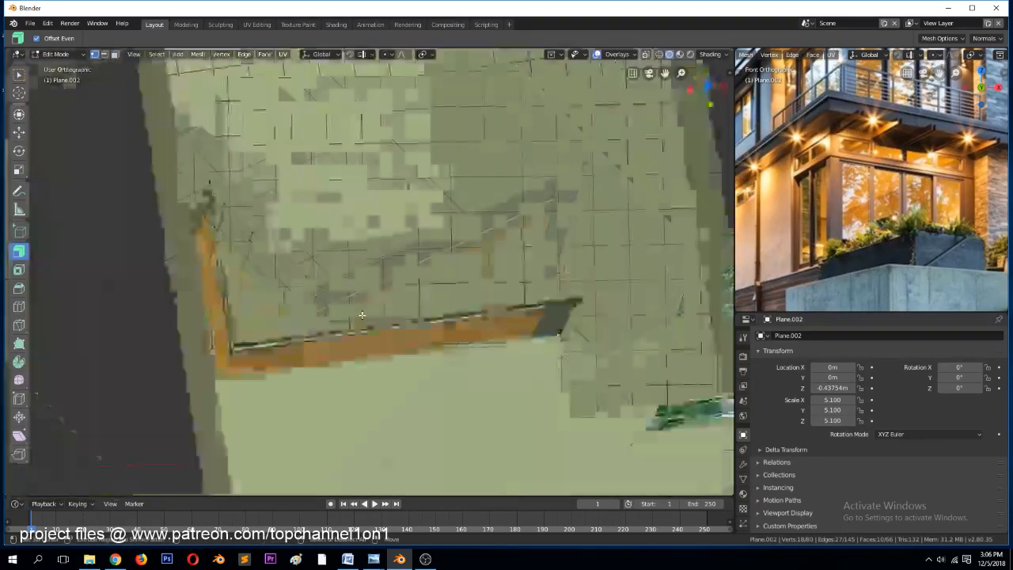
{"action": "key", "text": "z"}
{"action": "left_click", "coordinate": [200, 272]}
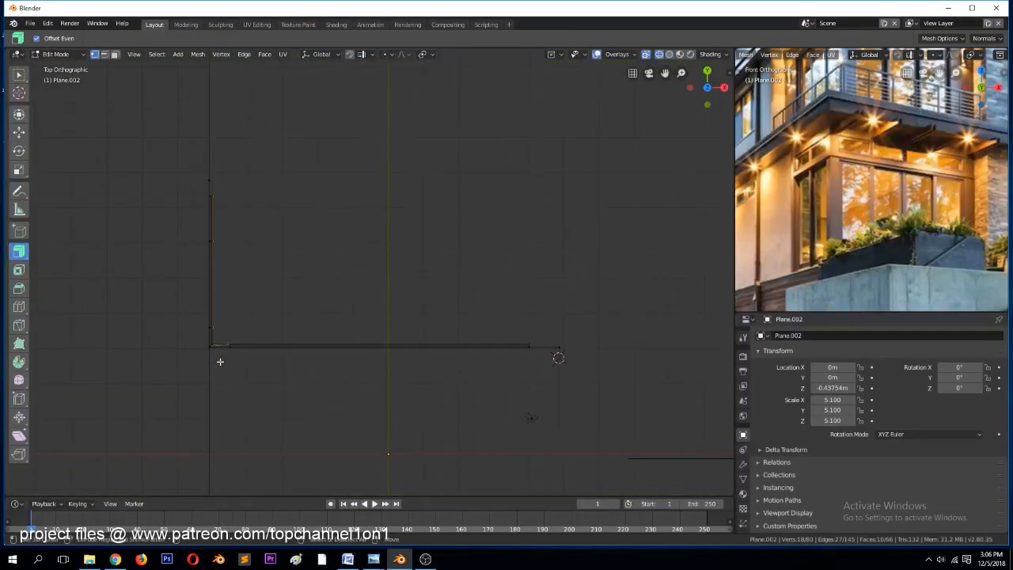
{"action": "scroll", "coordinate": [224, 360], "scroll_direction": "up", "scroll_amount": 3}
{"action": "scroll", "coordinate": [224, 362], "scroll_direction": "down", "scroll_amount": 1}
{"action": "scroll", "coordinate": [230, 356], "scroll_direction": "up", "scroll_amount": 1}
{"action": "scroll", "coordinate": [240, 345], "scroll_direction": "up", "scroll_amount": 4}
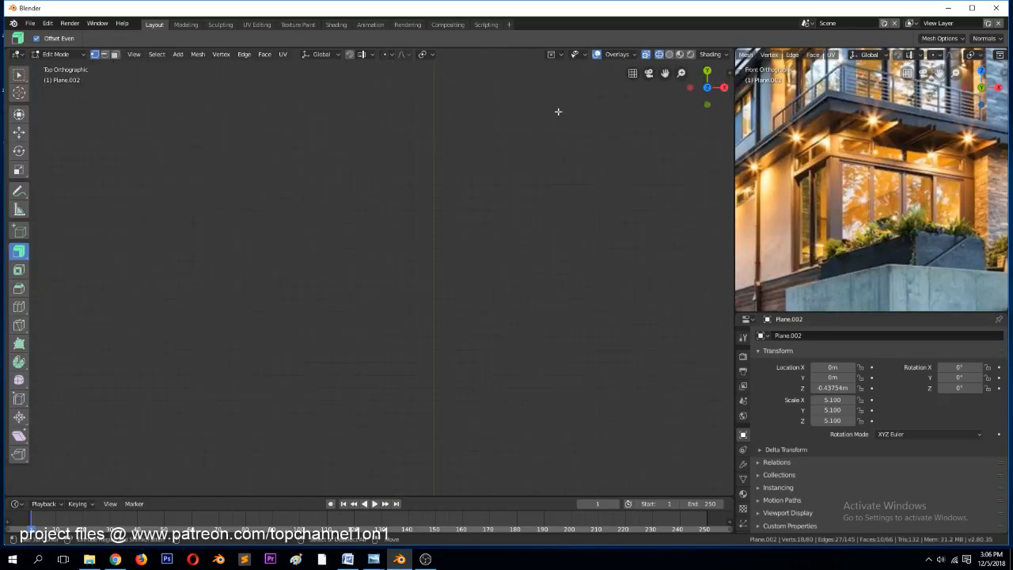
{"action": "left_click_drag", "start_coordinate": [665, 73], "coordinate": [932, 41]}
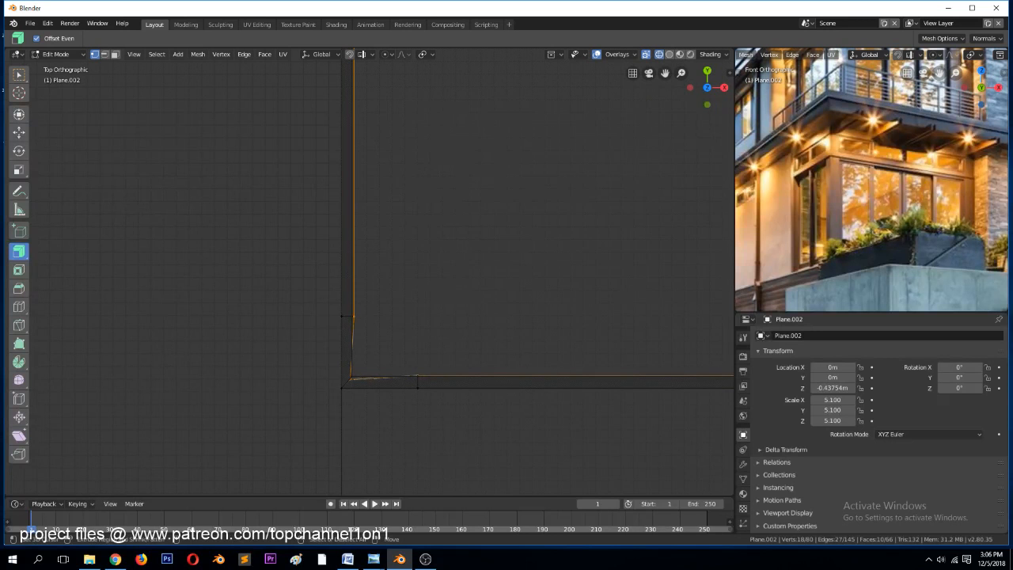
{"action": "key", "text": "alt+Tab"}
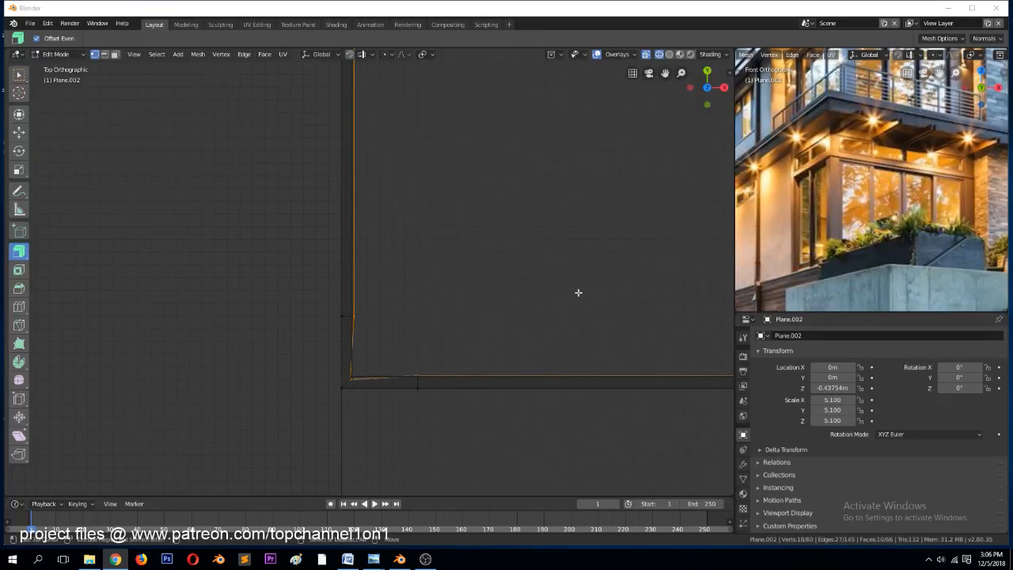
{"action": "scroll", "coordinate": [475, 321], "scroll_direction": "up", "scroll_amount": 4}
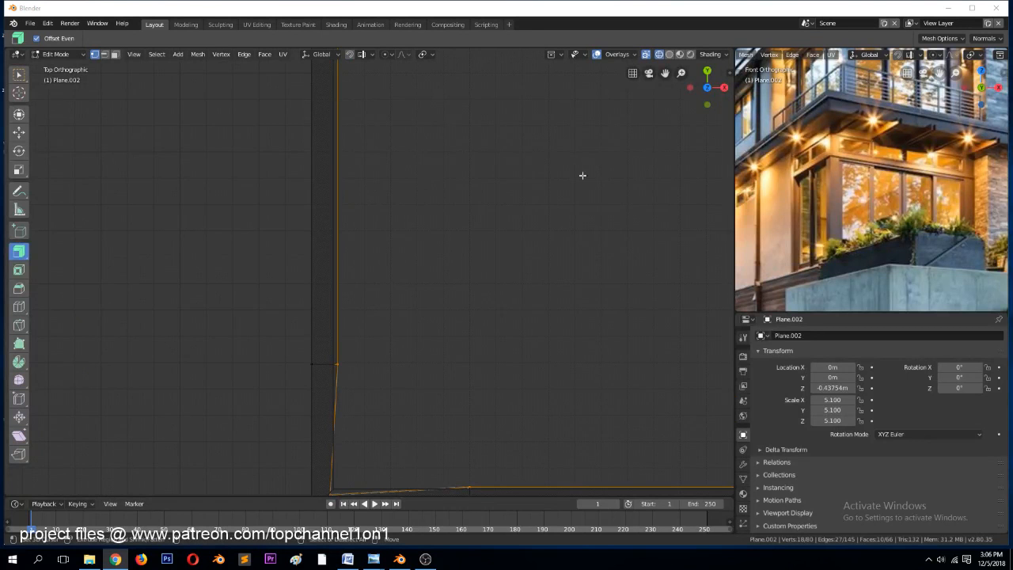
{"action": "left_click_drag", "start_coordinate": [675, 73], "coordinate": [667, 7]}
{"action": "key", "text": "ctrl+z"}
Select the inner corner and side wall vertices of the recess and flatten them by scaling to 0 along X
{"action": "left_click", "coordinate": [20, 133]}
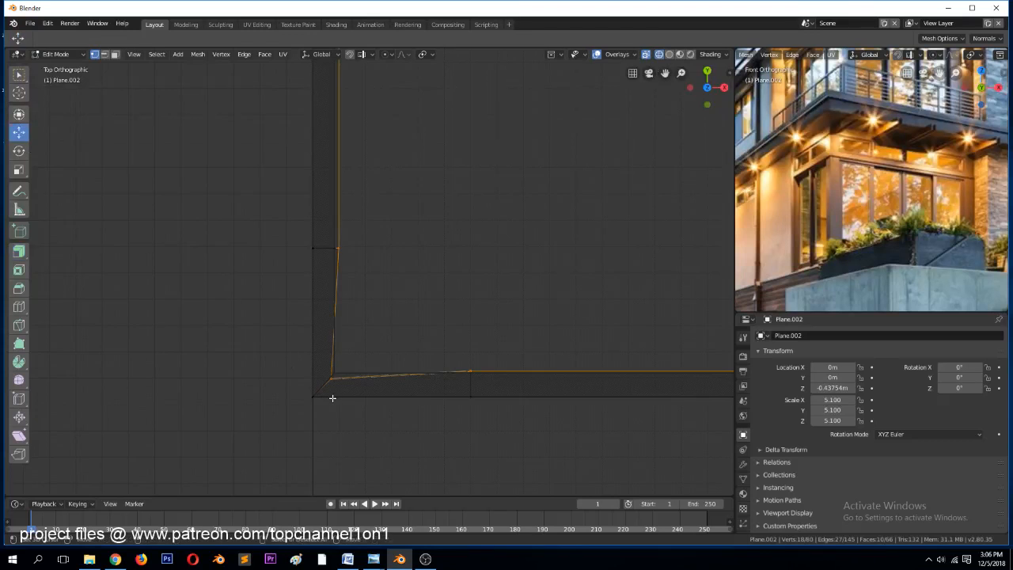
{"action": "scroll", "coordinate": [332, 398], "scroll_direction": "up", "scroll_amount": 1}
{"action": "key", "text": "alt+a"}
{"action": "key", "text": "b"}
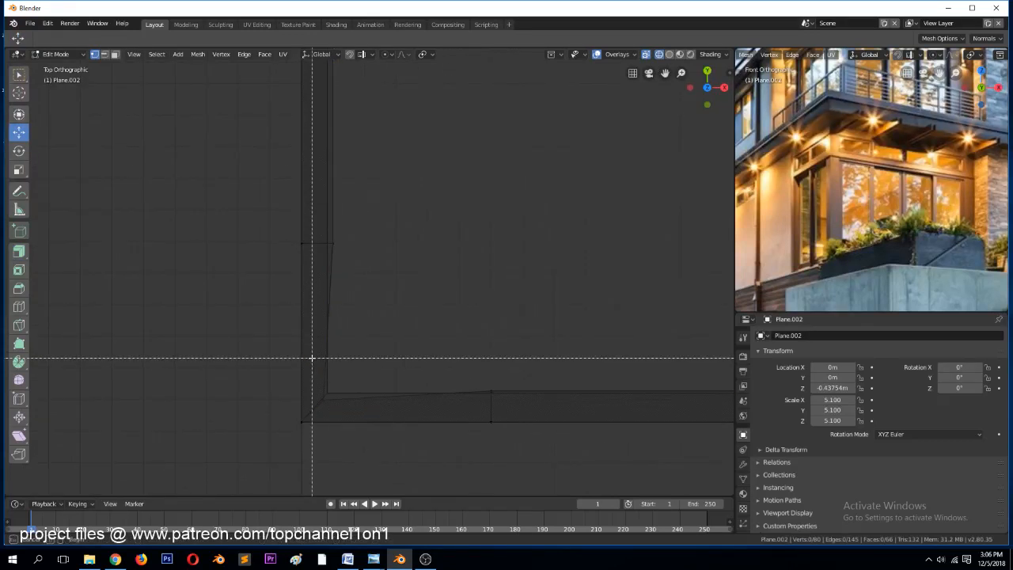
{"action": "left_click_drag", "start_coordinate": [312, 357], "coordinate": [350, 409]}
{"action": "scroll", "coordinate": [355, 393], "scroll_direction": "down", "scroll_amount": 12}
{"action": "scroll", "coordinate": [386, 264], "scroll_direction": "up", "scroll_amount": 2}
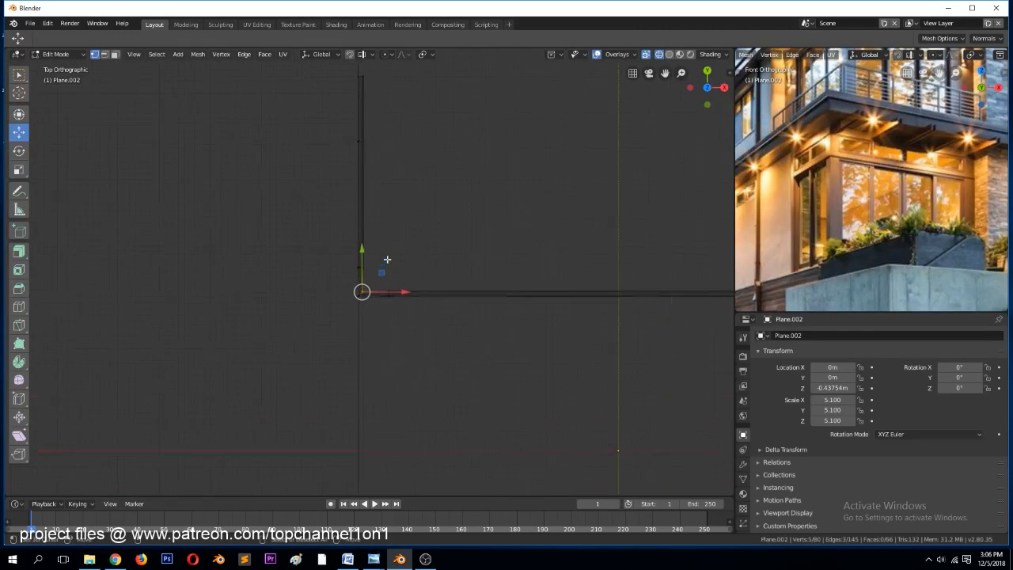
{"action": "scroll", "coordinate": [387, 257], "scroll_direction": "down", "scroll_amount": 1}
{"action": "scroll", "coordinate": [509, 199], "scroll_direction": "up", "scroll_amount": 2}
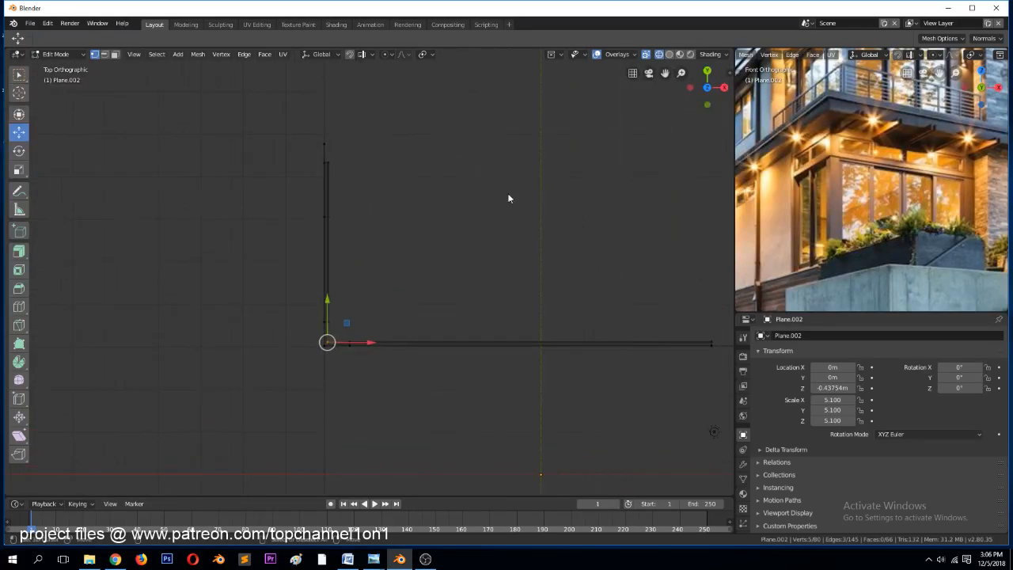
{"action": "key", "text": "b"}
{"action": "left_click_drag", "start_coordinate": [315, 95], "coordinate": [323, 400]}
{"action": "key", "text": "s"}
{"action": "key", "text": "x"}
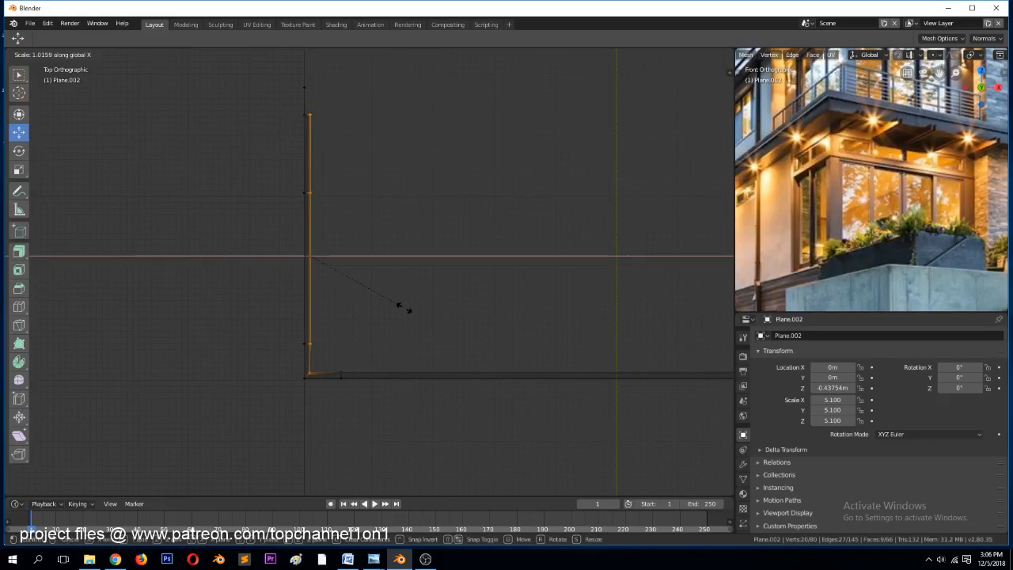
{"action": "key", "text": "0"}
{"action": "key", "text": "Return"}
Select the front wall's recess vertices from above and flatten them by scaling to 0 along Y
{"action": "scroll", "coordinate": [402, 312], "scroll_direction": "down", "scroll_amount": 2}
{"action": "left_click", "coordinate": [396, 321]}
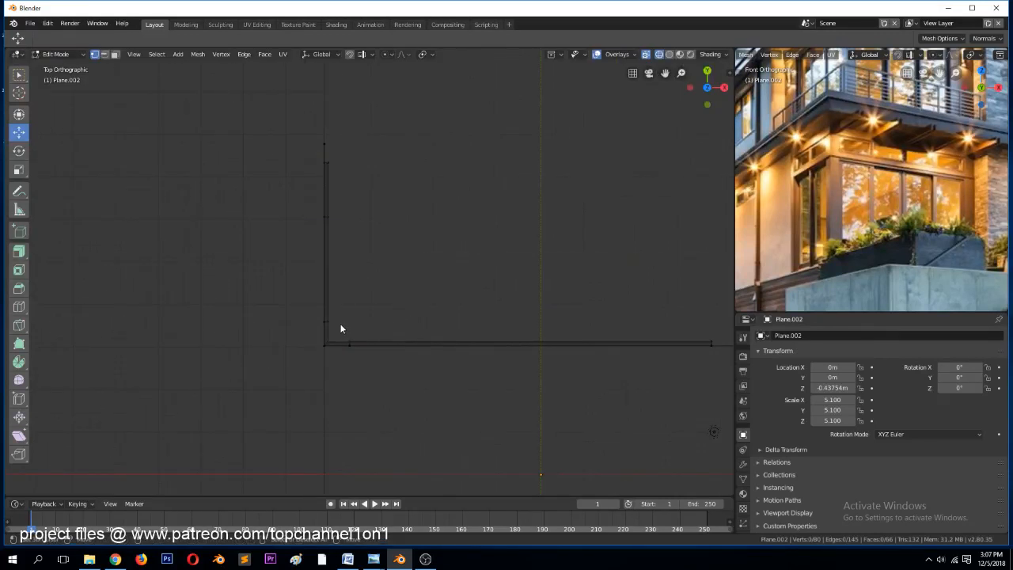
{"action": "left_click_drag", "start_coordinate": [374, 339], "coordinate": [727, 343]}
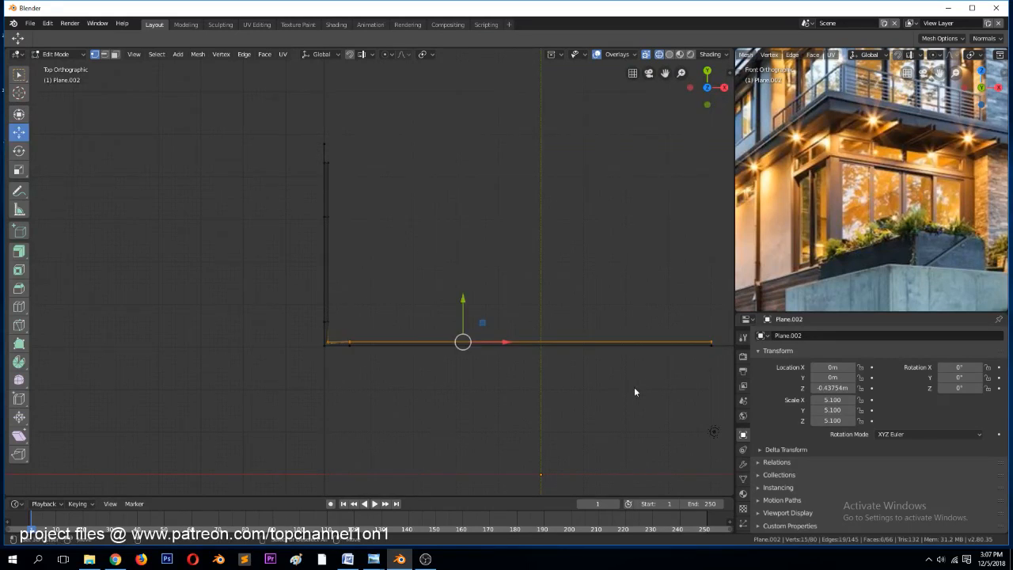
{"action": "key", "text": "s"}
{"action": "key", "text": "y"}
{"action": "key", "text": "0"}
{"action": "key", "text": "Return"}
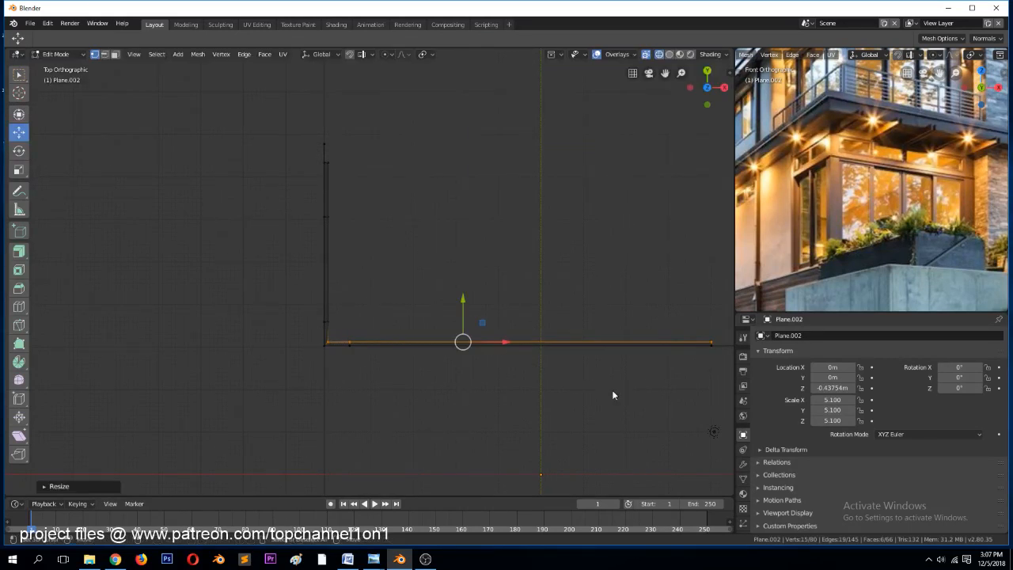
Return to solid shading and bevel the side wall's vertical dividing edge loop into a narrow strip
{"action": "key", "text": "Tab"}
{"action": "key", "text": "z"}
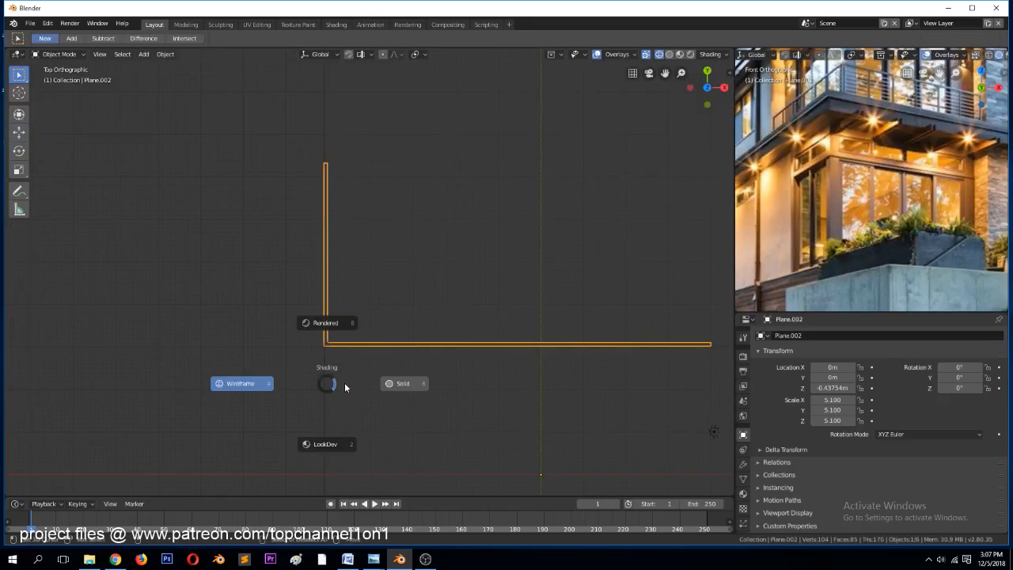
{"action": "left_click", "coordinate": [398, 385]}
{"action": "mouse_move", "coordinate": [397, 385]}
{"action": "middle_mouse_down"}
{"action": "mouse_move", "coordinate": [452, 297]}
{"action": "mouse_move", "coordinate": [438, 282]}
{"action": "mouse_move", "coordinate": [481, 271]}
{"action": "mouse_move", "coordinate": [399, 278]}
{"action": "mouse_move", "coordinate": [366, 257]}
{"action": "mouse_move", "coordinate": [356, 270]}
{"action": "middle_mouse_up"}
{"action": "key", "text": "Tab"}
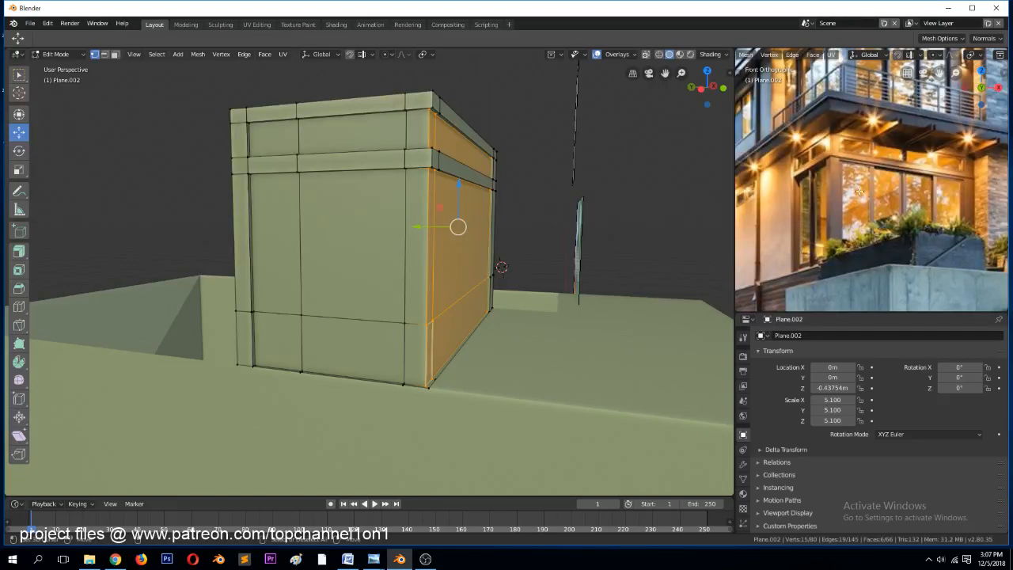
{"action": "left_click", "coordinate": [286, 228], "text": "alt"}
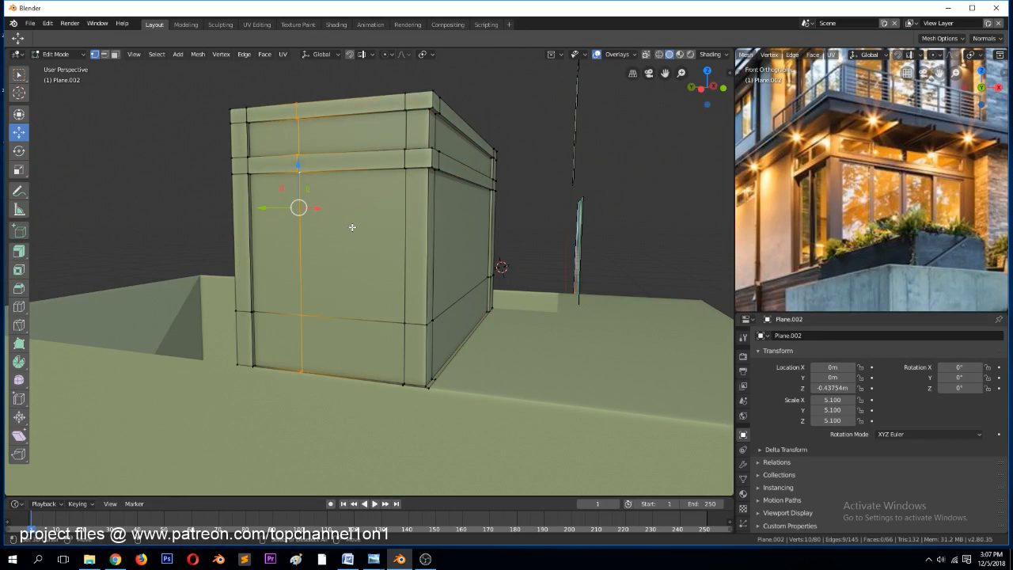
{"action": "key", "text": "ctrl+b"}
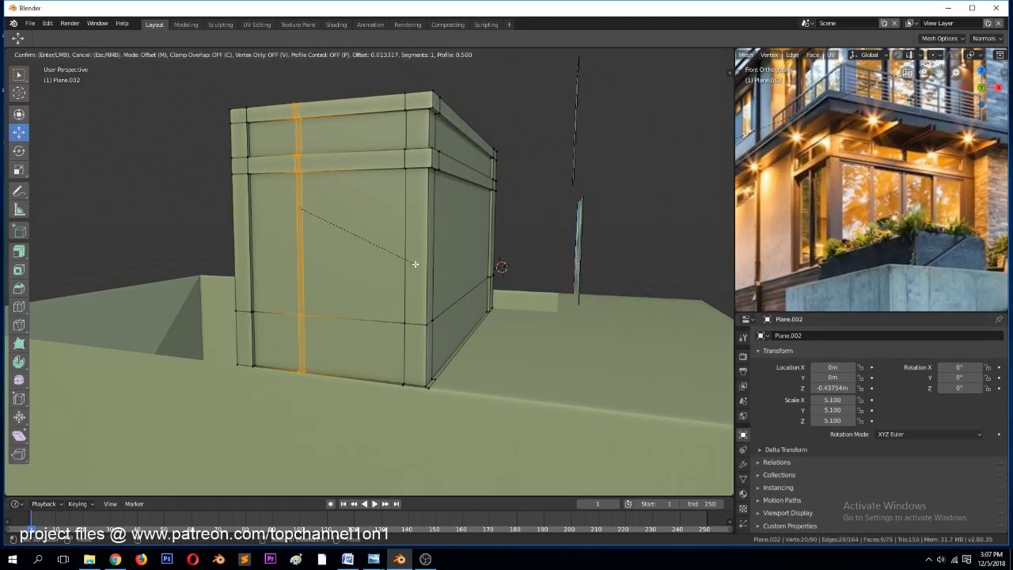
{"action": "left_click", "coordinate": [425, 266]}
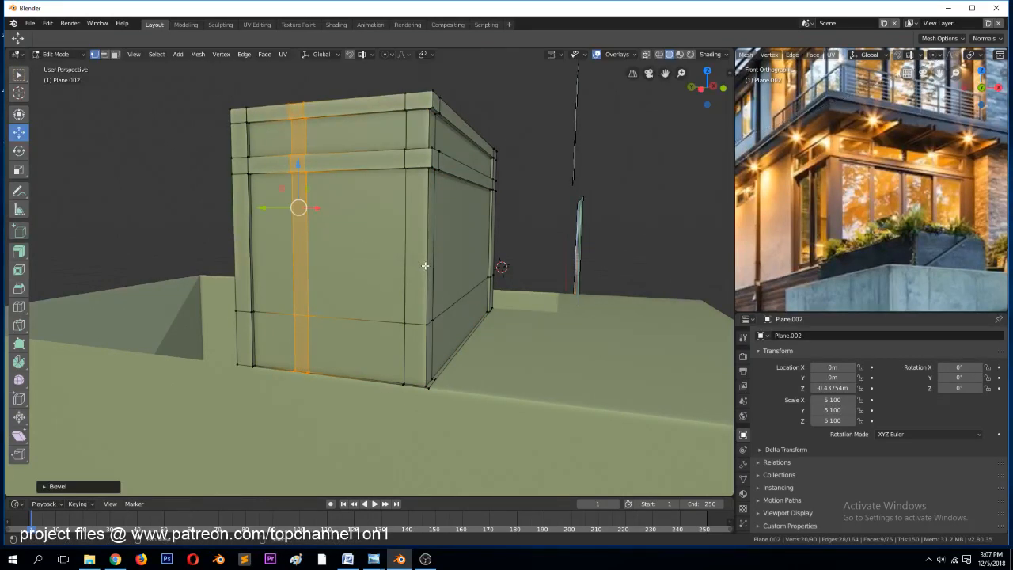
Narrow the side wall's vertical strip by moving its edge loop nearest the corner along Y
{"action": "key", "text": "alt+a"}
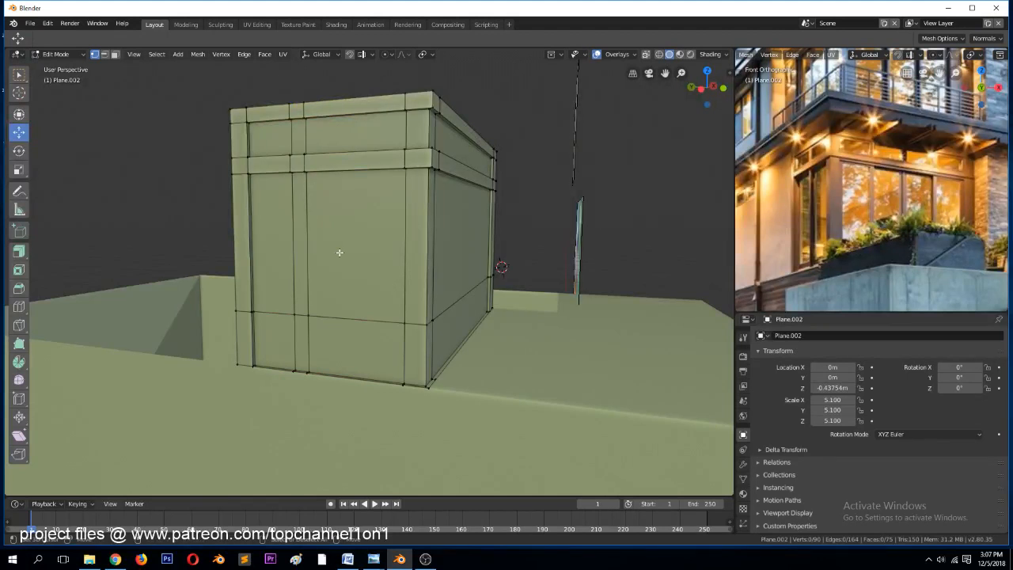
{"action": "left_click", "coordinate": [310, 241], "text": "alt"}
{"action": "left_click_drag", "start_coordinate": [279, 205], "coordinate": [277, 203]}
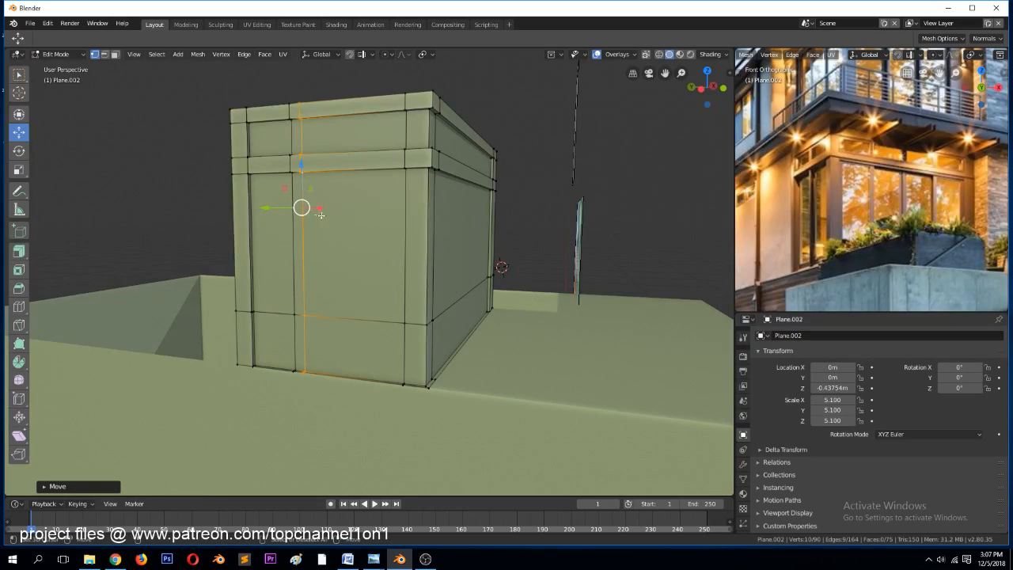
Add an edge loop through the thin rim faces of the lower recess, running beneath the band around both walls
{"action": "mouse_move", "coordinate": [320, 215]}
{"action": "middle_mouse_down"}
{"action": "mouse_move", "coordinate": [391, 226]}
{"action": "mouse_move", "coordinate": [320, 208]}
{"action": "mouse_move", "coordinate": [328, 206]}
{"action": "mouse_move", "coordinate": [267, 222]}
{"action": "mouse_move", "coordinate": [332, 230]}
{"action": "middle_mouse_up"}
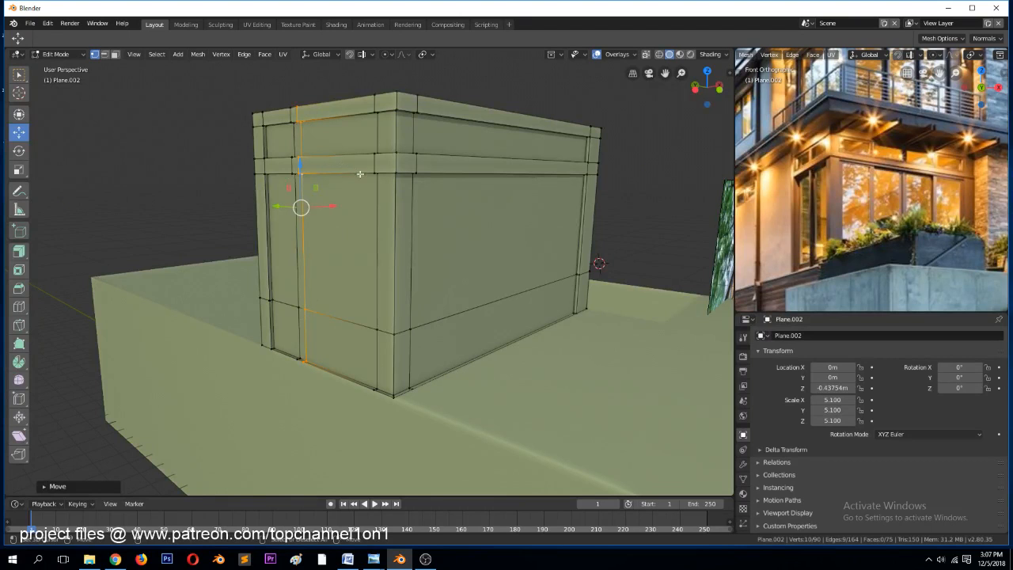
{"action": "middle_click_drag", "start_coordinate": [360, 173], "coordinate": [364, 145]}
{"action": "scroll", "coordinate": [403, 133], "scroll_direction": "up", "scroll_amount": 3}
{"action": "mouse_move", "coordinate": [417, 122]}
{"action": "middle_mouse_down"}
{"action": "mouse_move", "coordinate": [424, 111]}
{"action": "mouse_move", "coordinate": [434, 118]}
{"action": "middle_mouse_up"}
{"action": "left_click_drag", "start_coordinate": [665, 73], "coordinate": [636, 218]}
{"action": "scroll", "coordinate": [475, 209], "scroll_direction": "up", "scroll_amount": 3}
{"action": "middle_click_drag", "start_coordinate": [469, 182], "coordinate": [470, 165]}
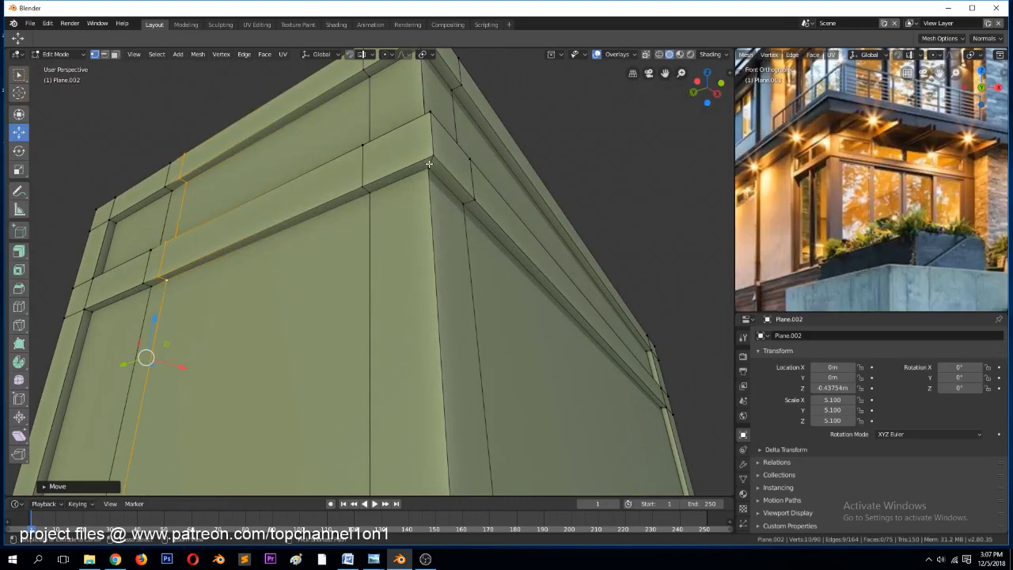
{"action": "key", "text": "ctrl+r"}
{"action": "left_click", "coordinate": [469, 166]}
{"action": "left_click", "coordinate": [431, 164]}
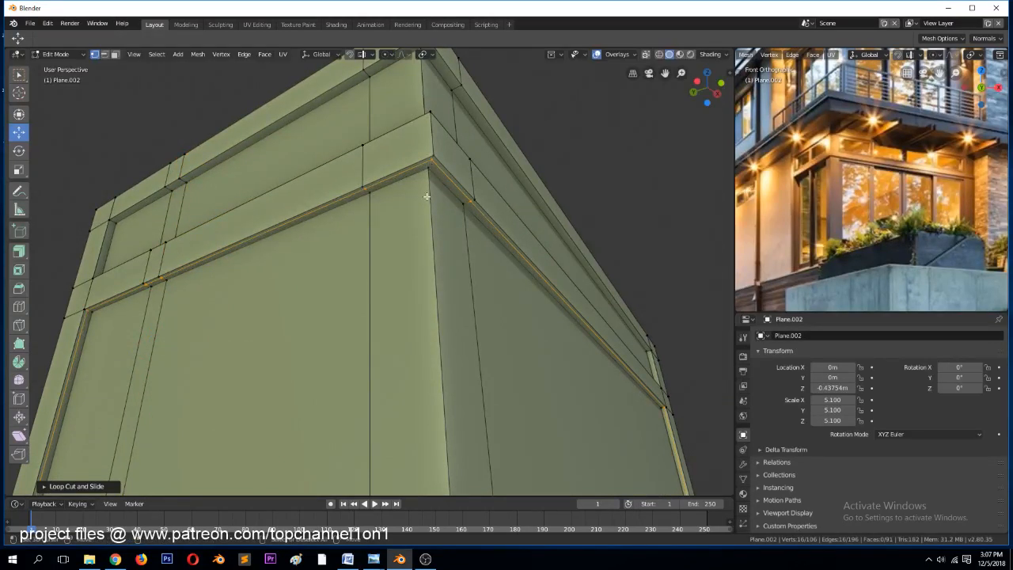
Delete the corner column's faces below the band on both walls, including the two small rim faces under the band
{"action": "scroll", "coordinate": [396, 277], "scroll_direction": "down", "scroll_amount": 2}
{"action": "key", "text": "3"}
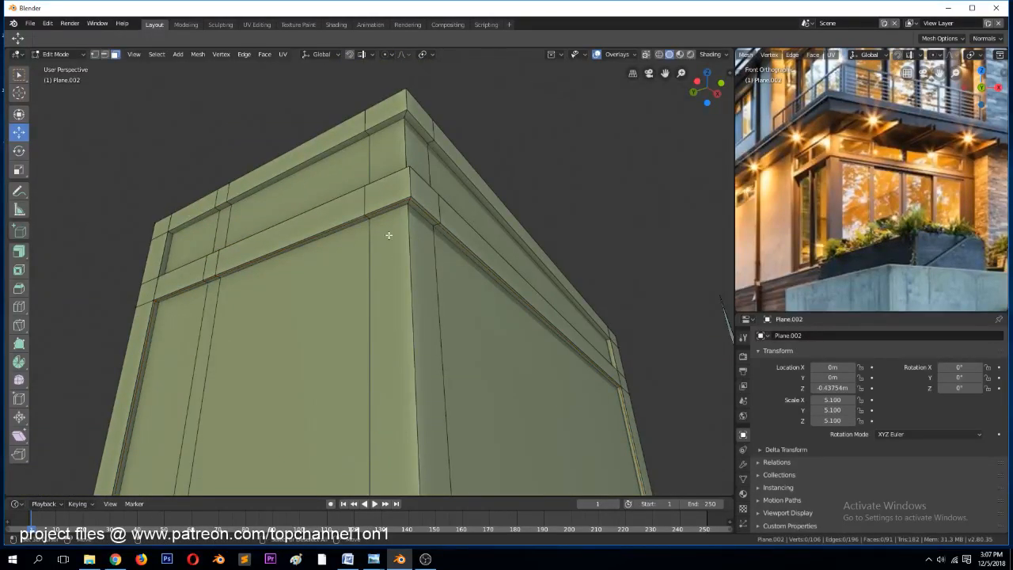
{"action": "right_click", "coordinate": [377, 215]}
{"action": "right_click", "coordinate": [423, 214], "text": "shift"}
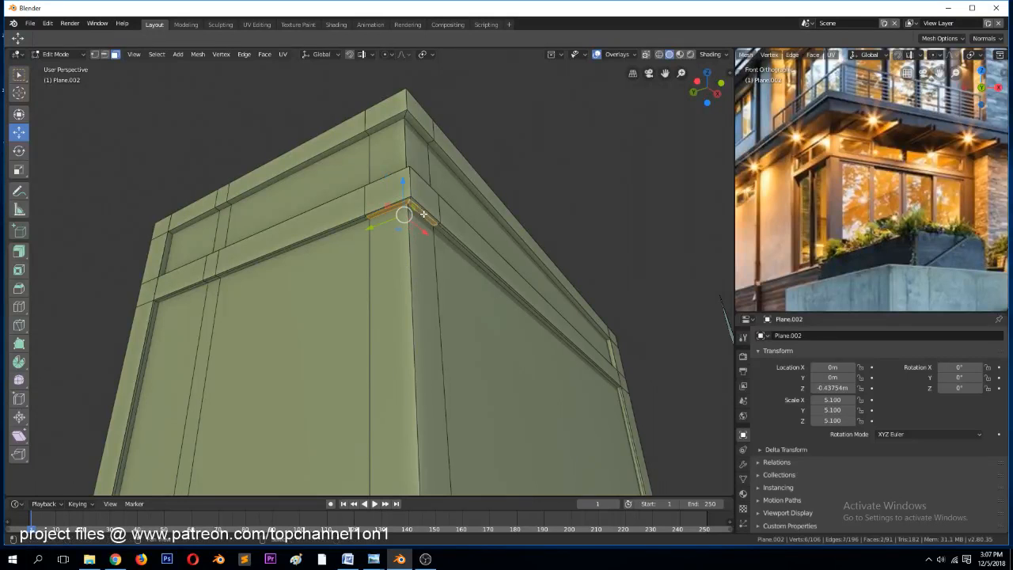
{"action": "right_click", "coordinate": [406, 240], "text": "shift"}
{"action": "right_click", "coordinate": [415, 270], "text": "shift"}
{"action": "scroll", "coordinate": [413, 295], "scroll_direction": "down", "scroll_amount": 5}
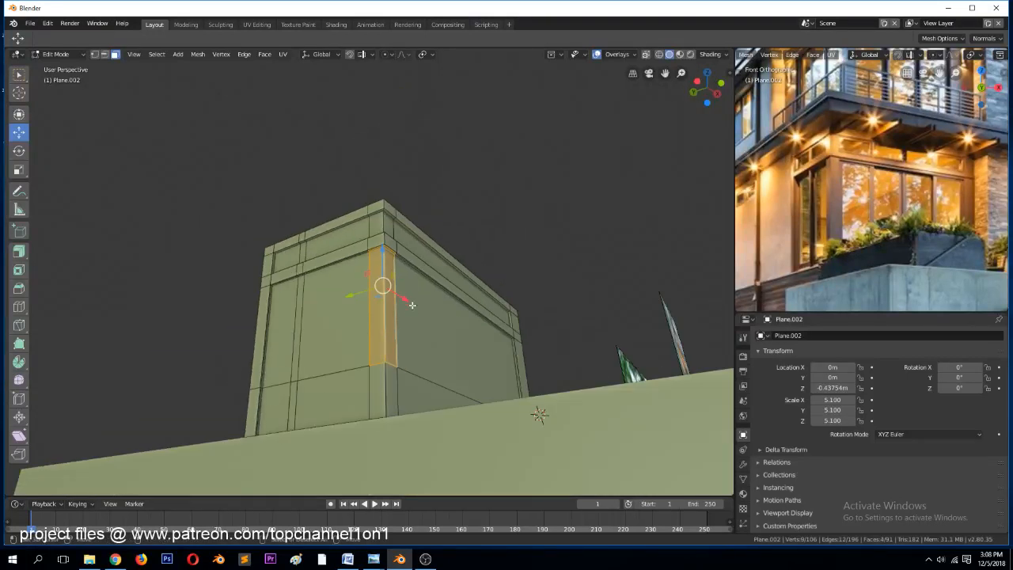
{"action": "right_click", "coordinate": [380, 397], "text": "shift"}
{"action": "right_click", "coordinate": [389, 397], "text": "shift"}
{"action": "key", "text": "x"}
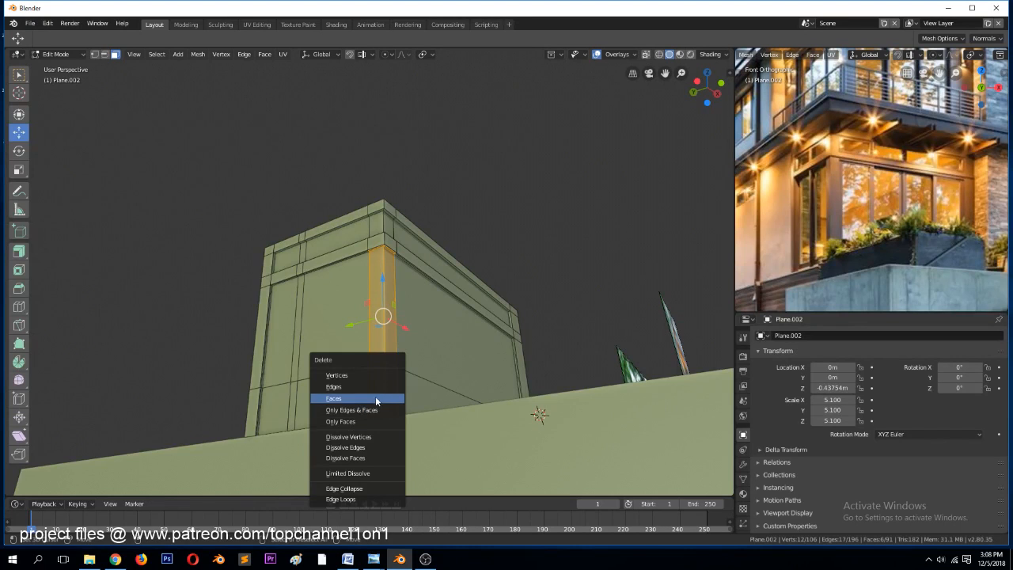
{"action": "left_click", "coordinate": [373, 398]}
Extrude the two bottom edges of the band at the corner downward to form a new corner post
{"action": "scroll", "coordinate": [372, 245], "scroll_direction": "up", "scroll_amount": 5}
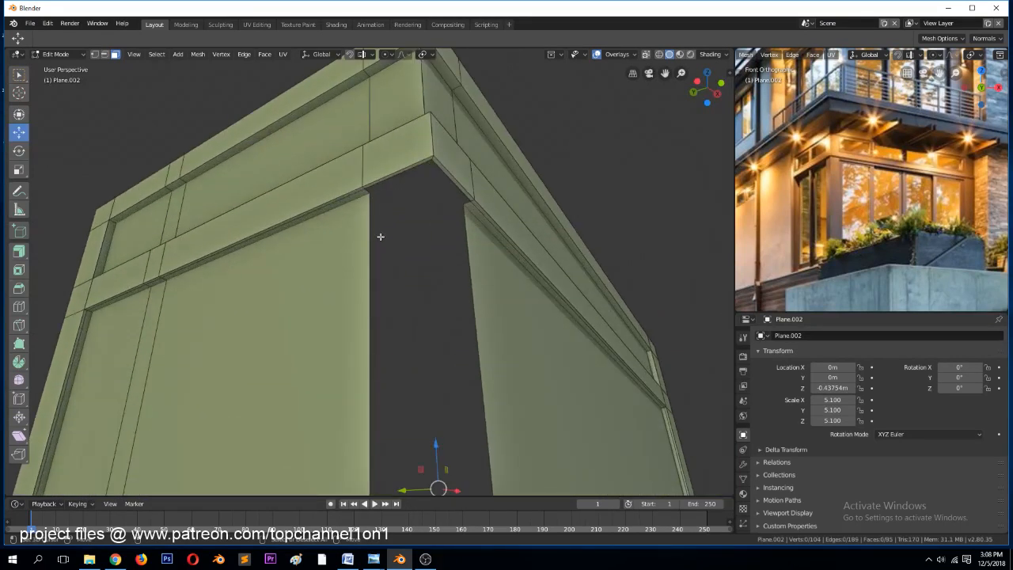
{"action": "key", "text": "2"}
{"action": "left_click", "coordinate": [430, 172]}
{"action": "left_click", "coordinate": [442, 176], "text": "shift"}
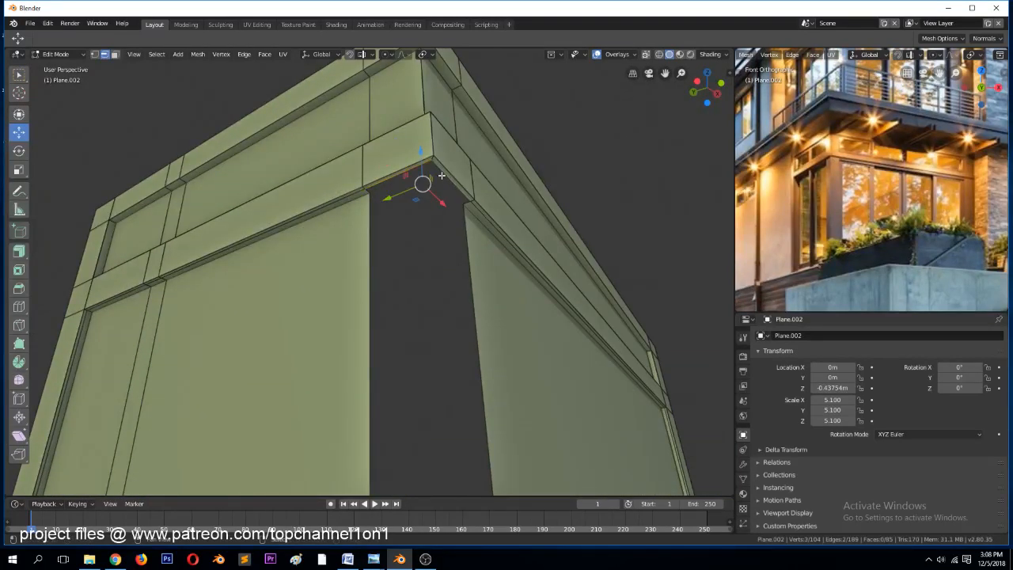
{"action": "scroll", "coordinate": [435, 206], "scroll_direction": "down", "scroll_amount": 1}
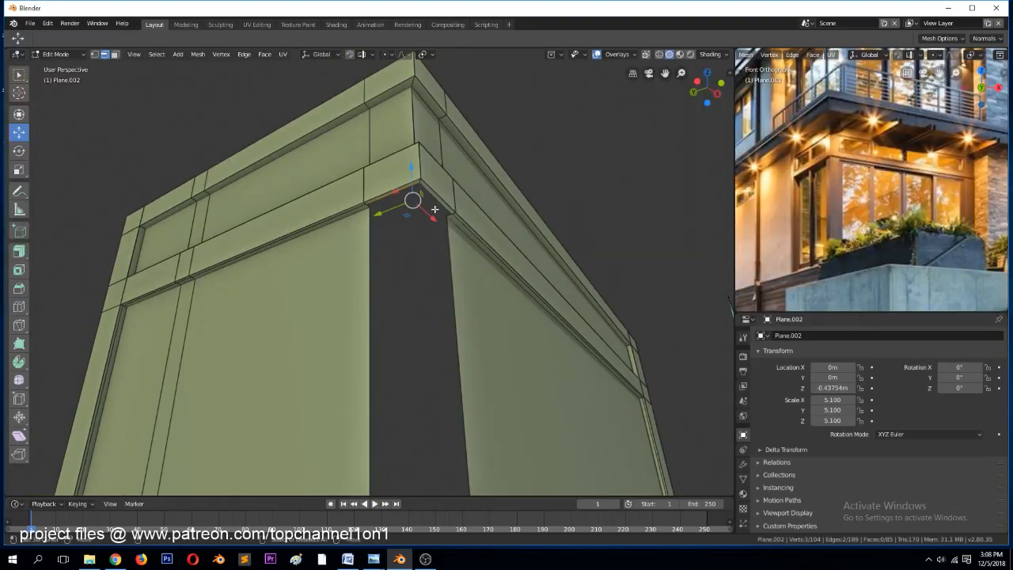
{"action": "key", "text": "e"}
{"action": "left_click", "coordinate": [448, 460]}
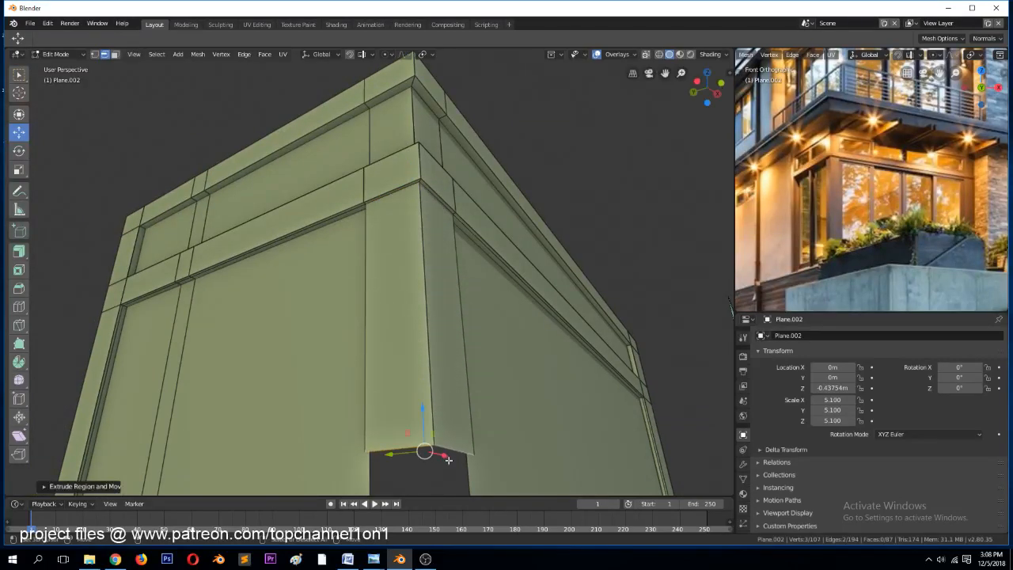
Check the corner post in the reference photo and move the extruded post's lower edges down to the wall's base
{"action": "scroll", "coordinate": [861, 178], "scroll_direction": "up", "scroll_amount": 4}
{"action": "scroll", "coordinate": [818, 145], "scroll_direction": "down", "scroll_amount": 5}
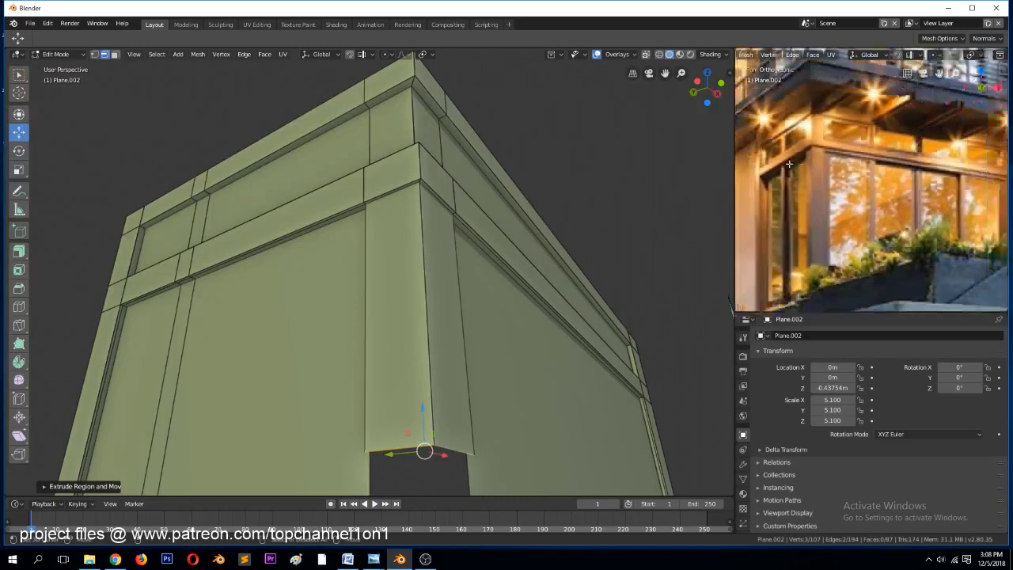
{"action": "middle_click_drag", "start_coordinate": [475, 249], "coordinate": [435, 366]}
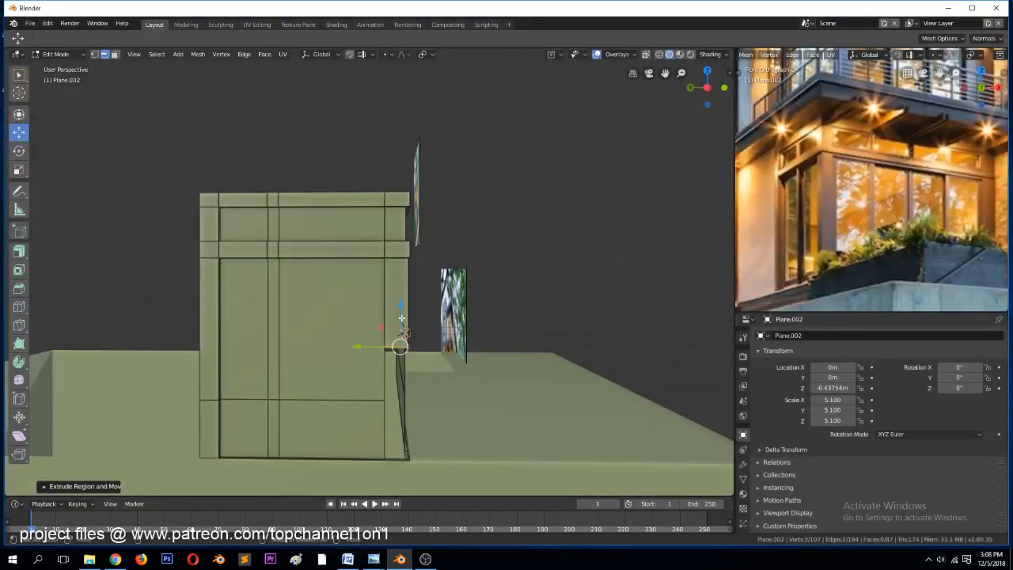
{"action": "left_click_drag", "start_coordinate": [402, 319], "coordinate": [397, 418]}
{"action": "middle_click_drag", "start_coordinate": [397, 417], "coordinate": [376, 377]}
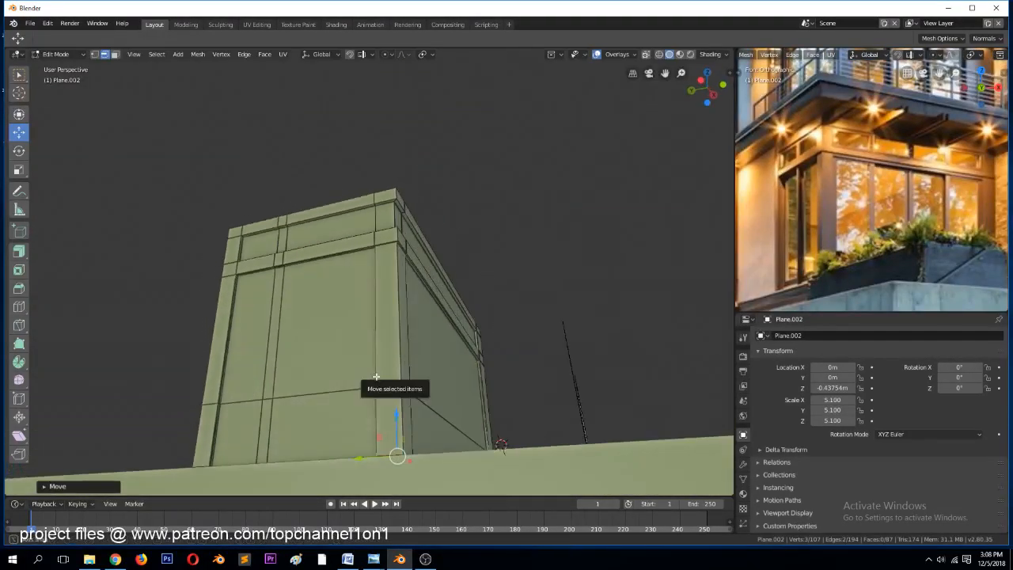
Add a horizontal edge loop across the corner post, slid down towards the height of the walls' lower horizontal edge line
{"action": "key", "text": "ctrl+r"}
{"action": "left_click", "coordinate": [398, 387]}
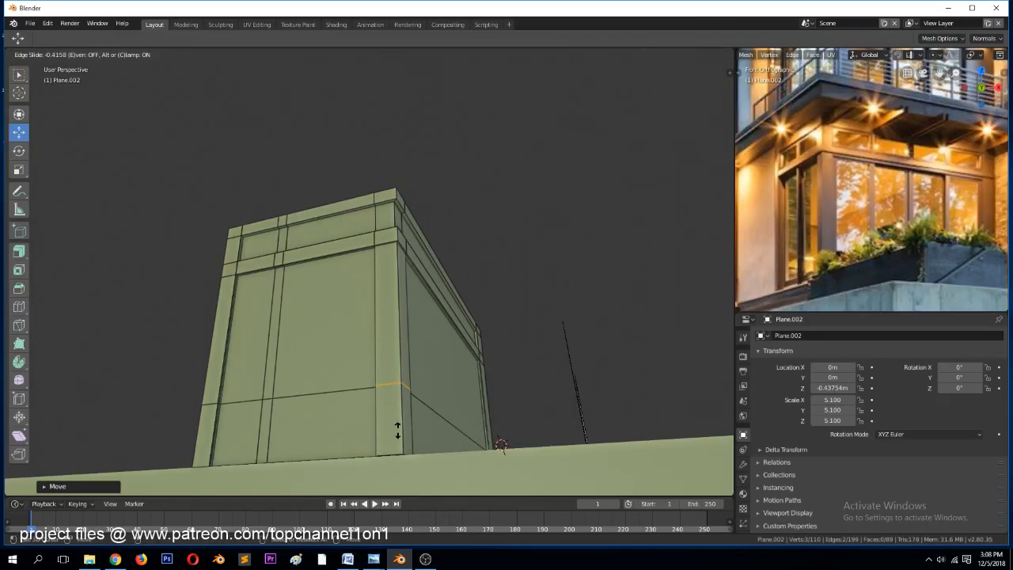
{"action": "left_click", "coordinate": [397, 429]}
Fill the upper and lower gaps between the corner post and the recessed side wall with faces
{"action": "middle_click_drag", "start_coordinate": [397, 430], "coordinate": [466, 406]}
{"action": "scroll", "coordinate": [466, 404], "scroll_direction": "up", "scroll_amount": 3}
{"action": "middle_click_drag", "start_coordinate": [427, 341], "coordinate": [414, 338]}
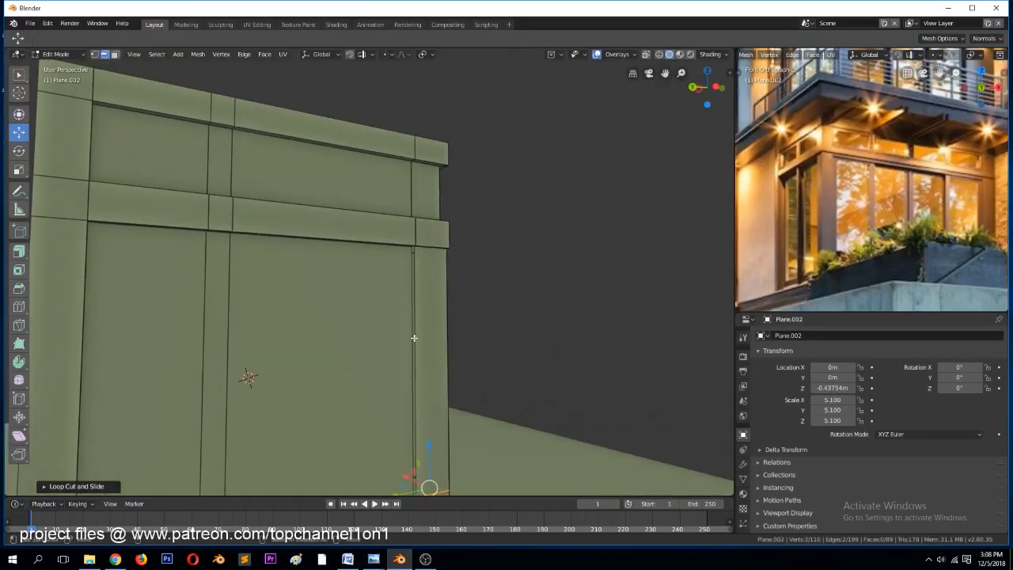
{"action": "left_click", "coordinate": [414, 338], "text": "alt"}
{"action": "scroll", "coordinate": [418, 431], "scroll_direction": "down", "scroll_amount": 3}
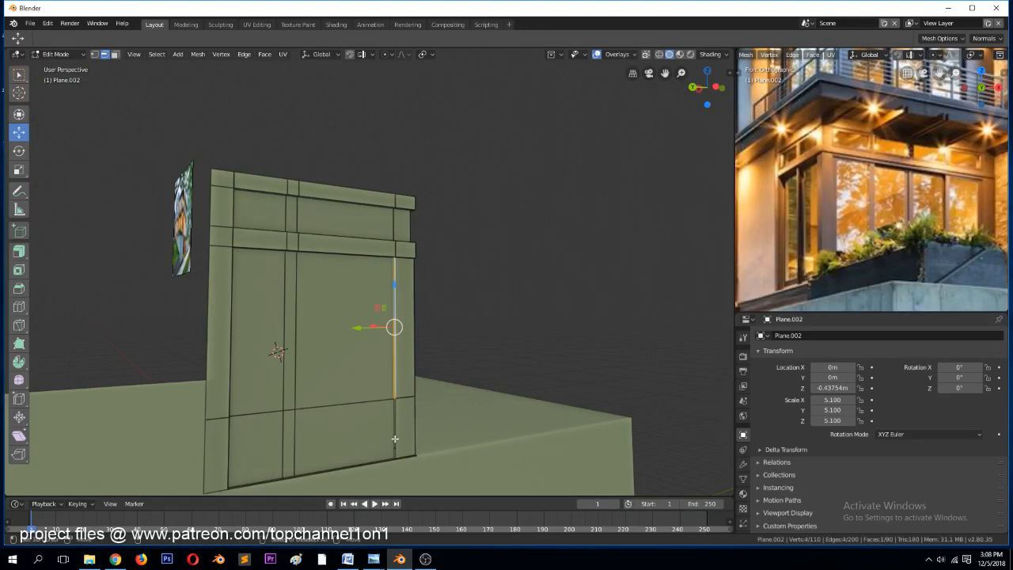
{"action": "left_click", "coordinate": [395, 438]}
Fill the upper and lower gaps between the corner post and the recessed front wall with faces
{"action": "middle_click_drag", "start_coordinate": [446, 414], "coordinate": [348, 322]}
{"action": "scroll", "coordinate": [339, 322], "scroll_direction": "up", "scroll_amount": 4}
{"action": "left_click", "coordinate": [323, 297]}
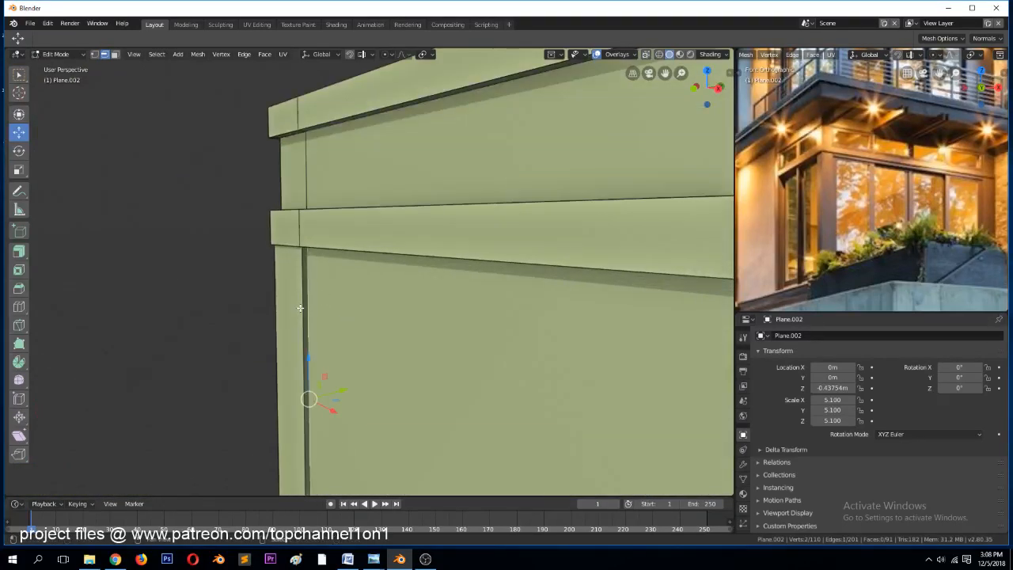
{"action": "left_click", "coordinate": [301, 308], "text": "shift"}
{"action": "key", "text": "f"}
{"action": "scroll", "coordinate": [311, 336], "scroll_direction": "down", "scroll_amount": 4}
{"action": "middle_click_drag", "start_coordinate": [311, 337], "coordinate": [317, 310]}
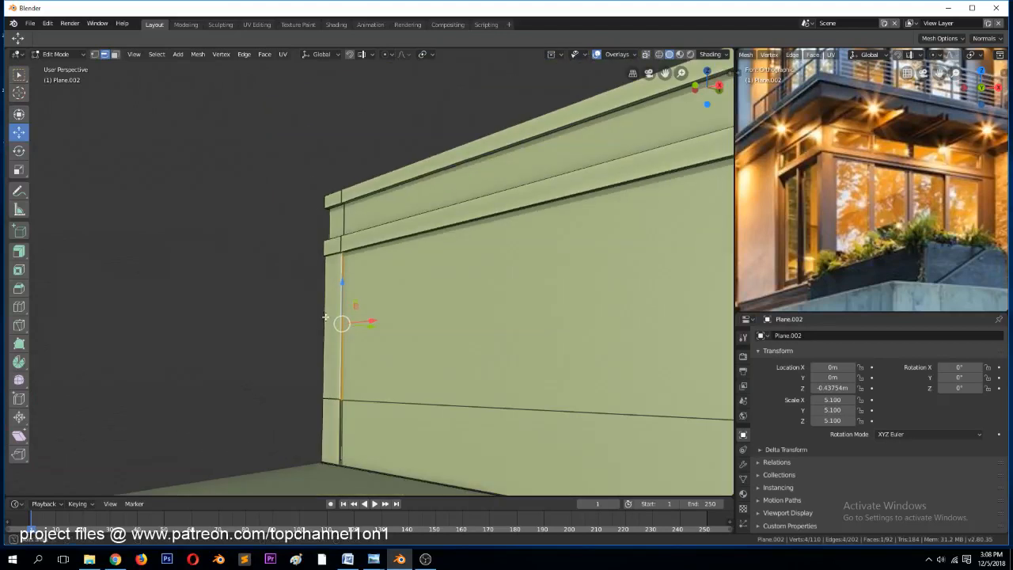
{"action": "left_click", "coordinate": [341, 435]}
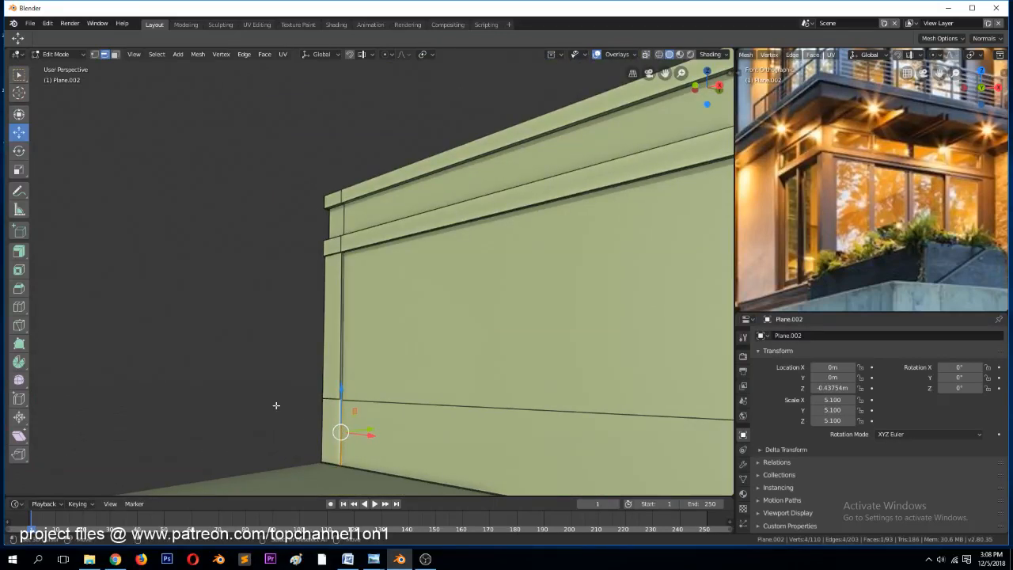
Delete the narrow ledge faces running along the base of both walls' recessed window areas, selecting them in wireframe shading
{"action": "scroll", "coordinate": [276, 405], "scroll_direction": "down", "scroll_amount": 4}
{"action": "middle_click_drag", "start_coordinate": [276, 405], "coordinate": [422, 440]}
{"action": "key", "text": "Tab"}
{"action": "key", "text": "Tab"}
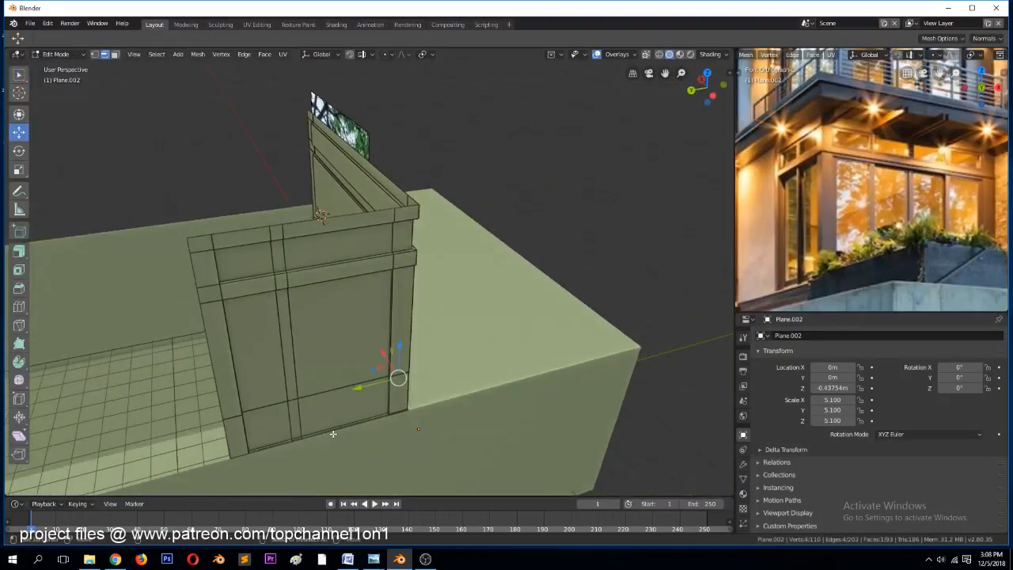
{"action": "key", "text": "1"}
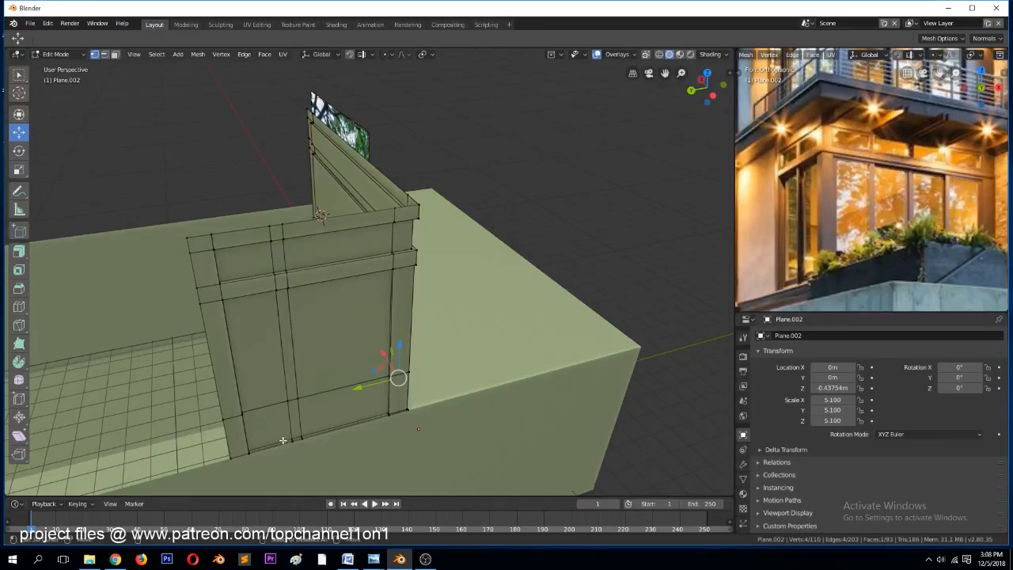
{"action": "key", "text": "z"}
{"action": "left_click", "coordinate": [227, 444]}
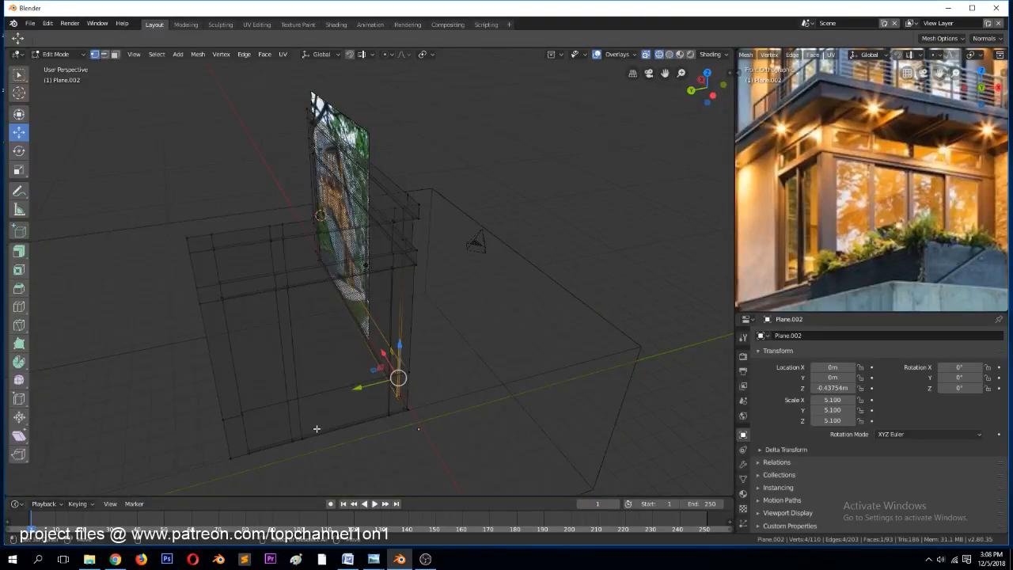
{"action": "left_click", "coordinate": [267, 451]}
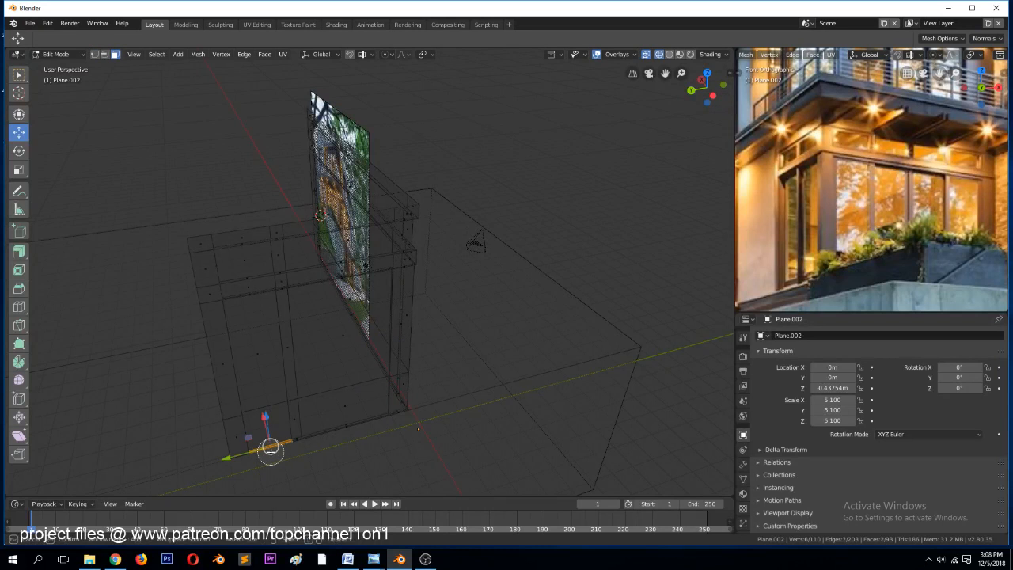
{"action": "left_click", "coordinate": [351, 436], "text": "shift"}
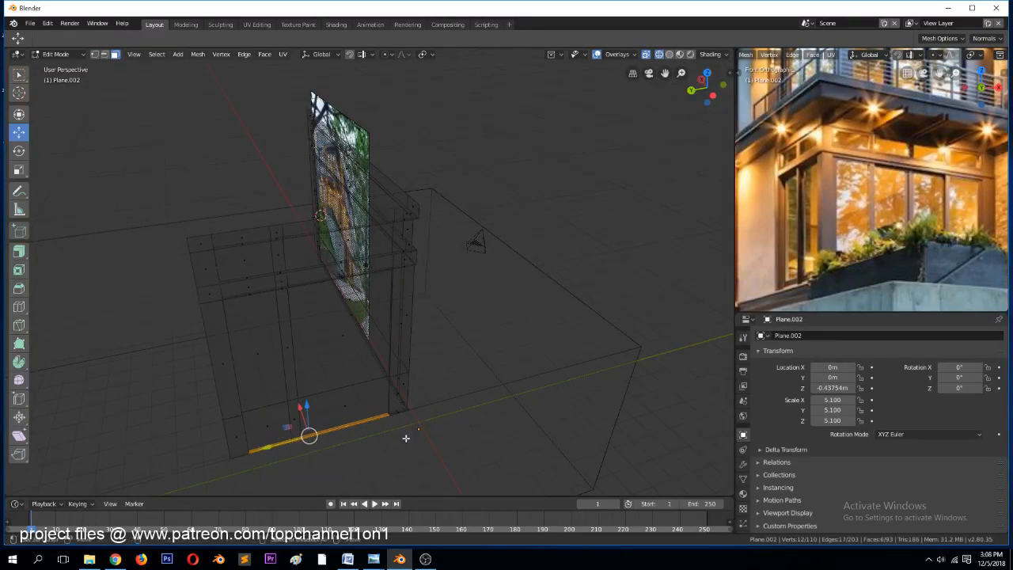
{"action": "middle_click_drag", "start_coordinate": [403, 431], "coordinate": [364, 422]}
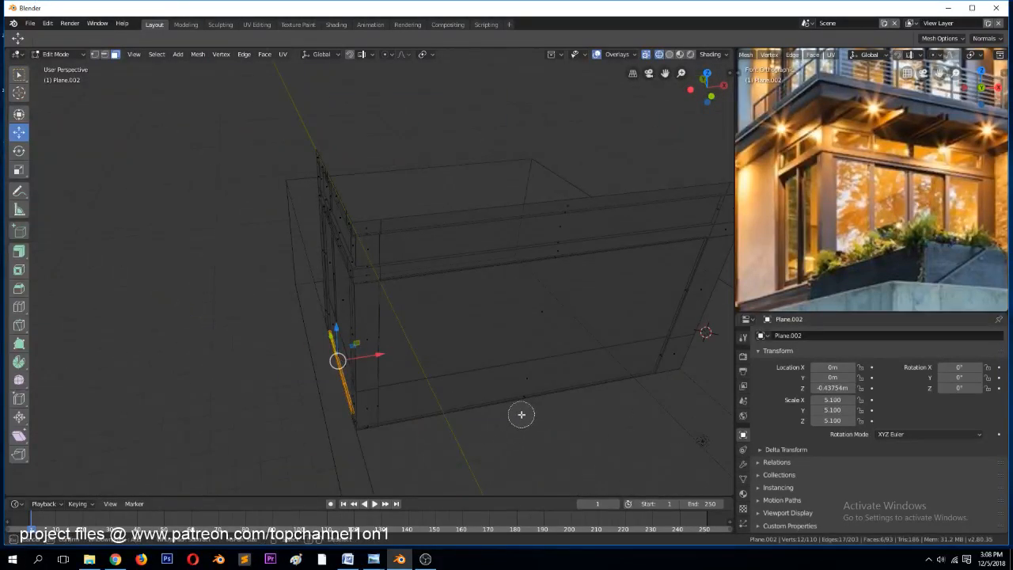
{"action": "left_click", "coordinate": [599, 401], "text": "alt+shift"}
{"action": "key", "text": "x"}
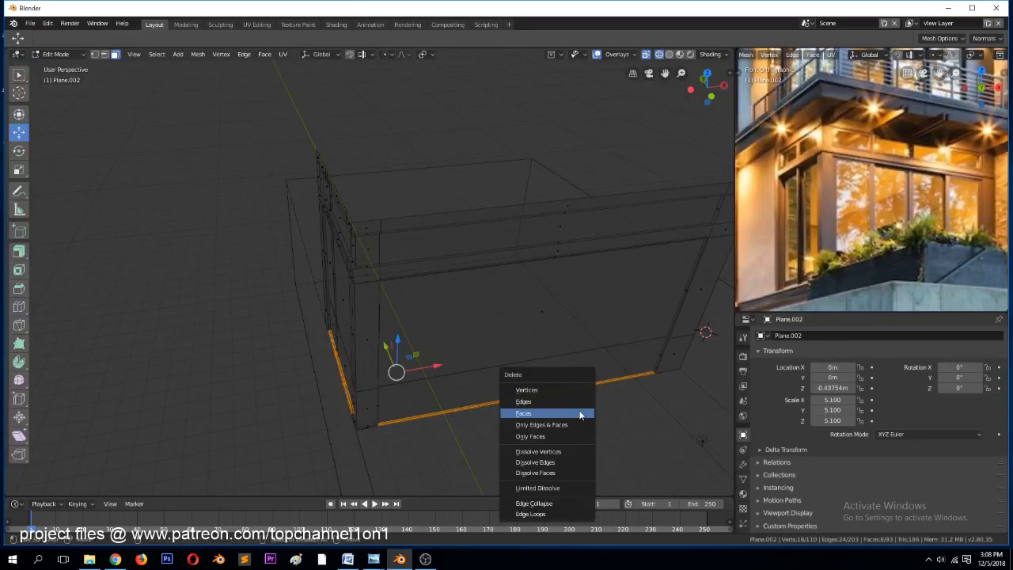
{"action": "left_click", "coordinate": [580, 416]}
Return the viewport to solid shading and leave mesh editing of the corner walls
{"action": "key", "text": "z"}
{"action": "left_click", "coordinate": [404, 416]}
{"action": "key", "text": "z"}
{"action": "left_click", "coordinate": [452, 427]}
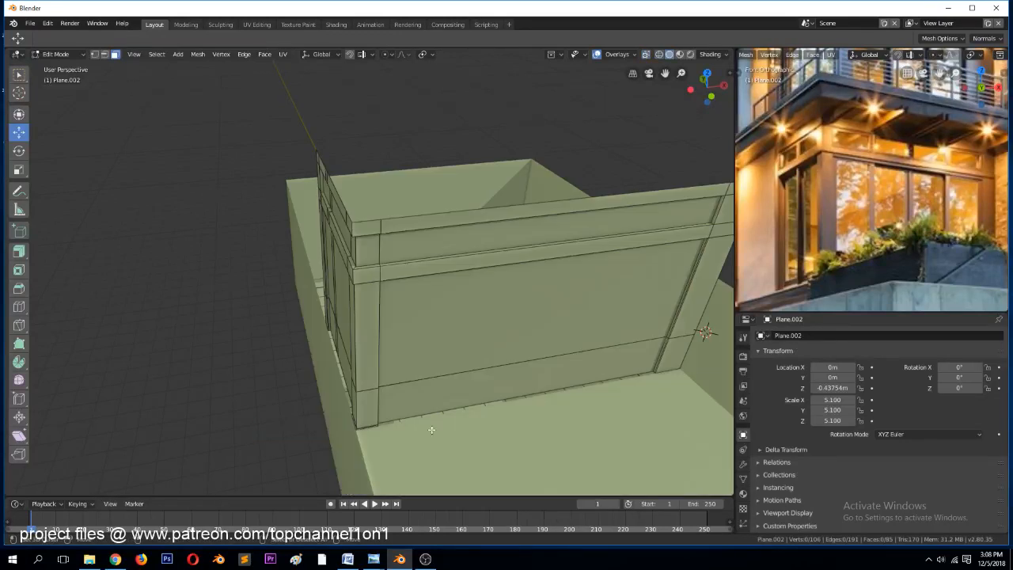
{"action": "middle_click_drag", "start_coordinate": [431, 429], "coordinate": [505, 380]}
{"action": "key", "text": "Tab"}
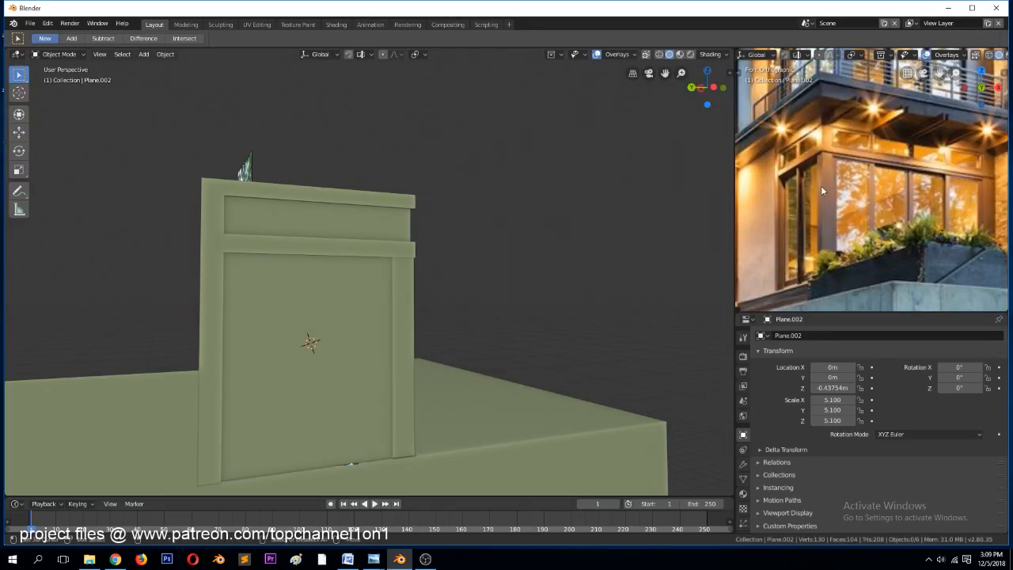
In front view, add a mesh plane beside the wall's upper corner and rotate it 90° about the X axis
{"action": "left_click", "coordinate": [384, 301]}
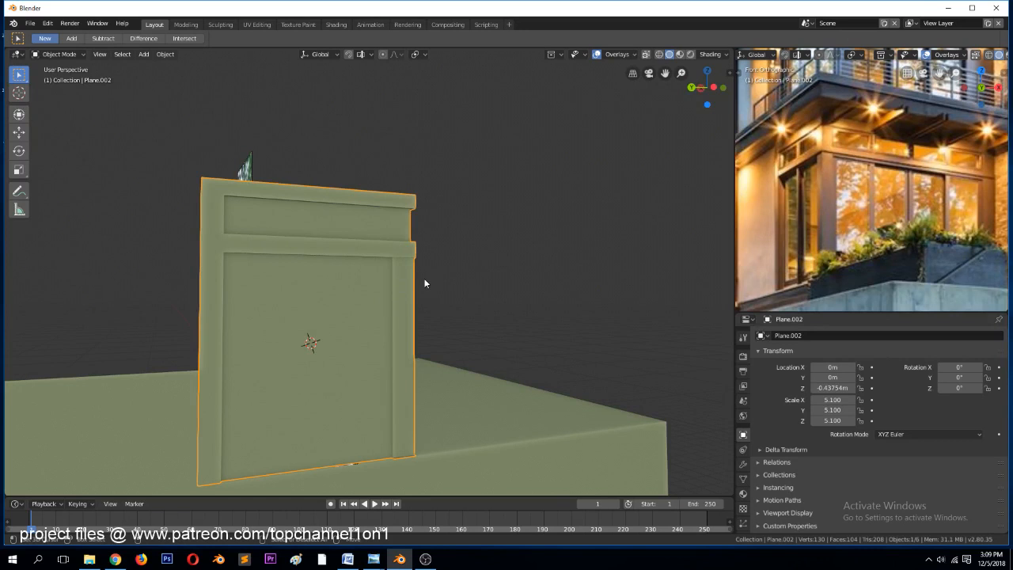
{"action": "middle_click_drag", "start_coordinate": [424, 279], "coordinate": [355, 294]}
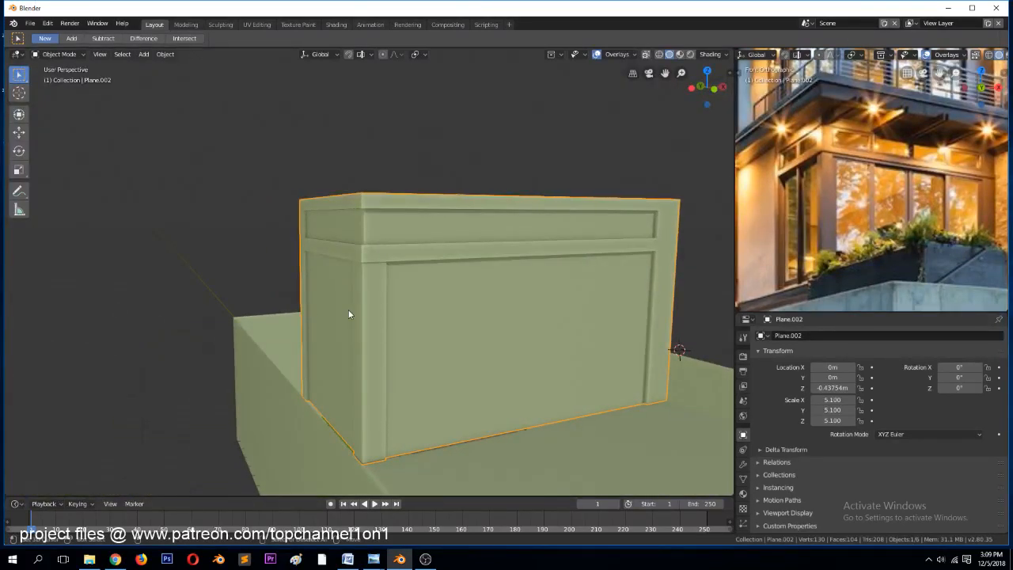
{"action": "key", "text": "KP_1"}
{"action": "scroll", "coordinate": [382, 330], "scroll_direction": "up", "scroll_amount": 1}
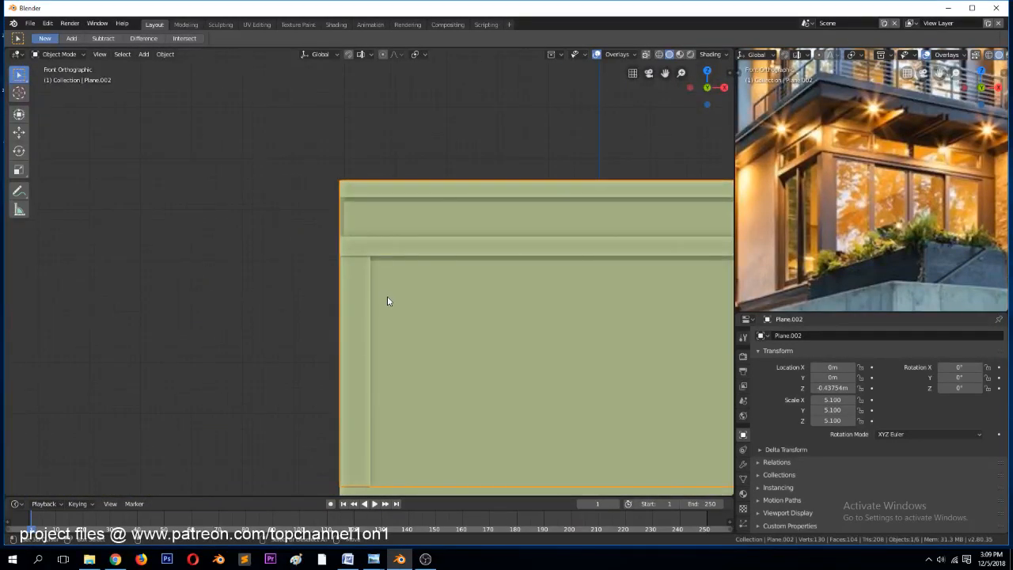
{"action": "key", "text": "Tab"}
{"action": "key", "text": "ctrl+Tab"}
{"action": "left_click", "coordinate": [474, 297]}
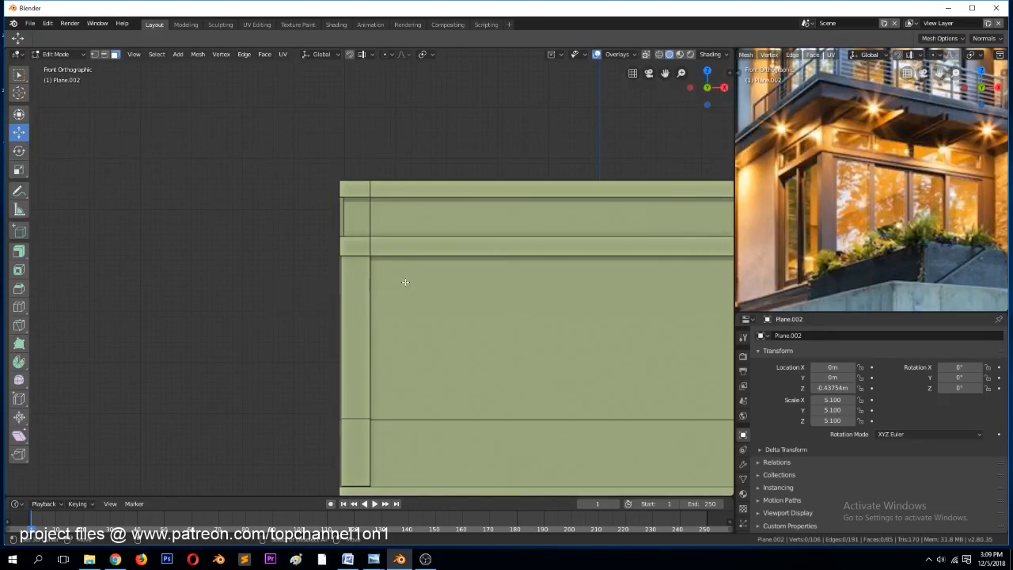
{"action": "key", "text": "Tab"}
{"action": "key", "text": "shift+a"}
{"action": "mouse_move", "coordinate": [215, 131]}
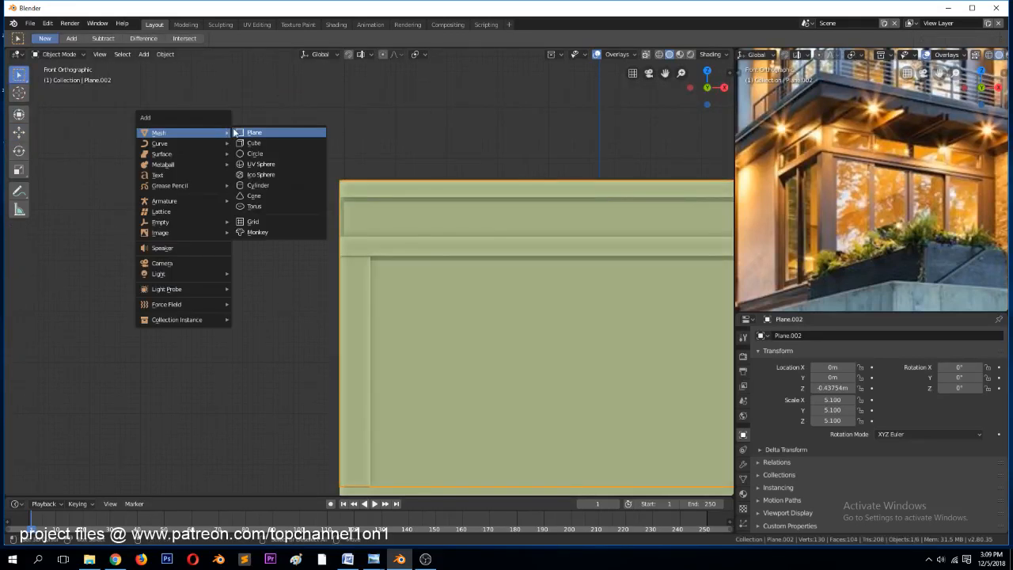
{"action": "left_click", "coordinate": [253, 132]}
{"action": "type", "text": "rx90"}
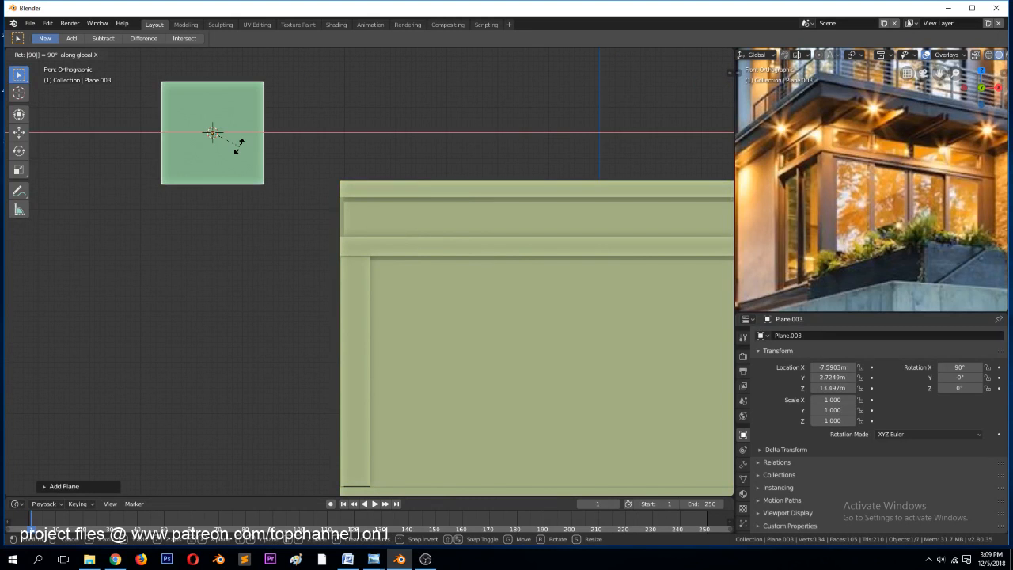
{"action": "key", "text": "Return"}
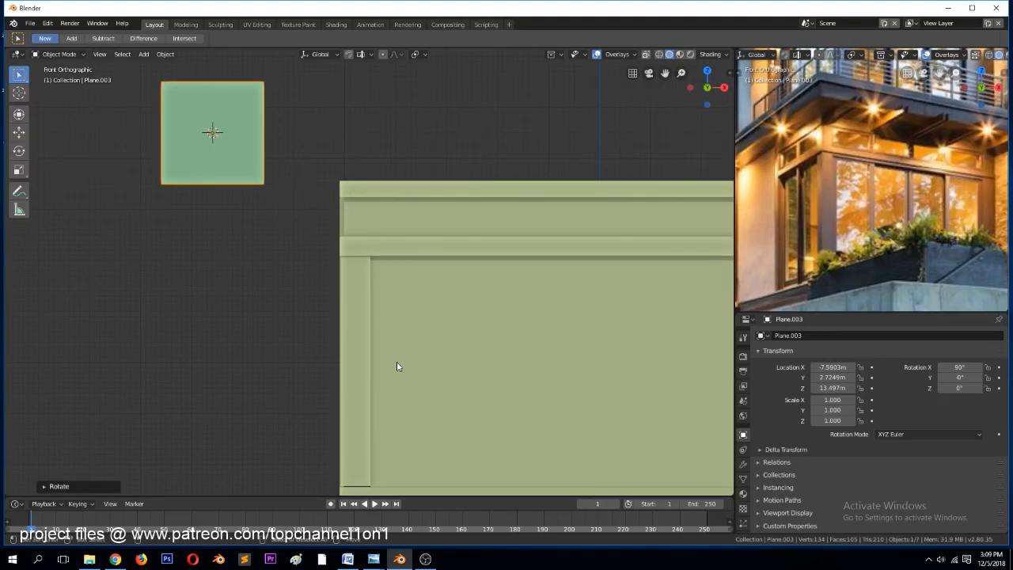
Move the plane in front view down beside the wall's corner post
{"action": "middle_click_drag", "start_coordinate": [396, 362], "coordinate": [311, 301]}
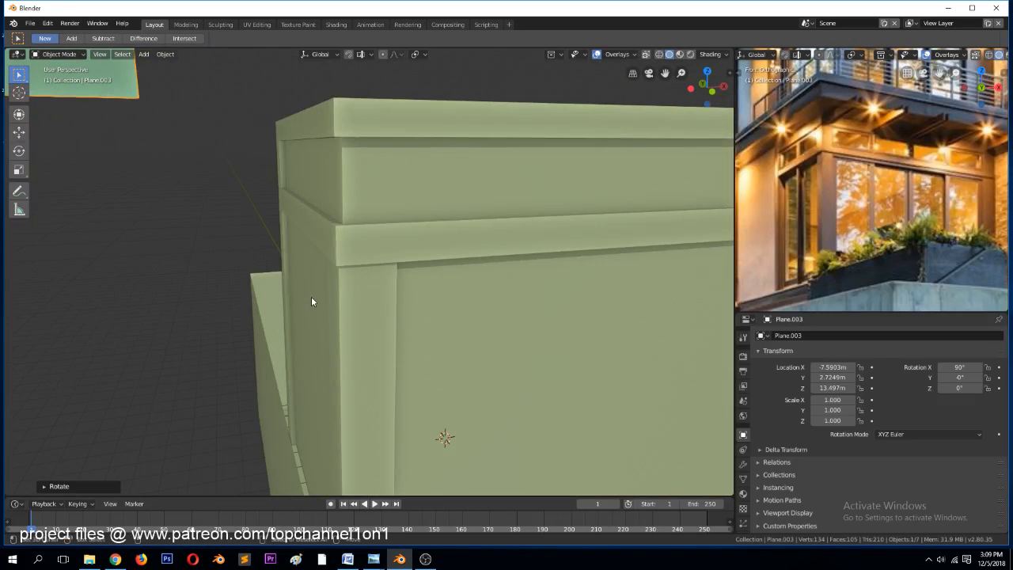
{"action": "key", "text": "KP_1"}
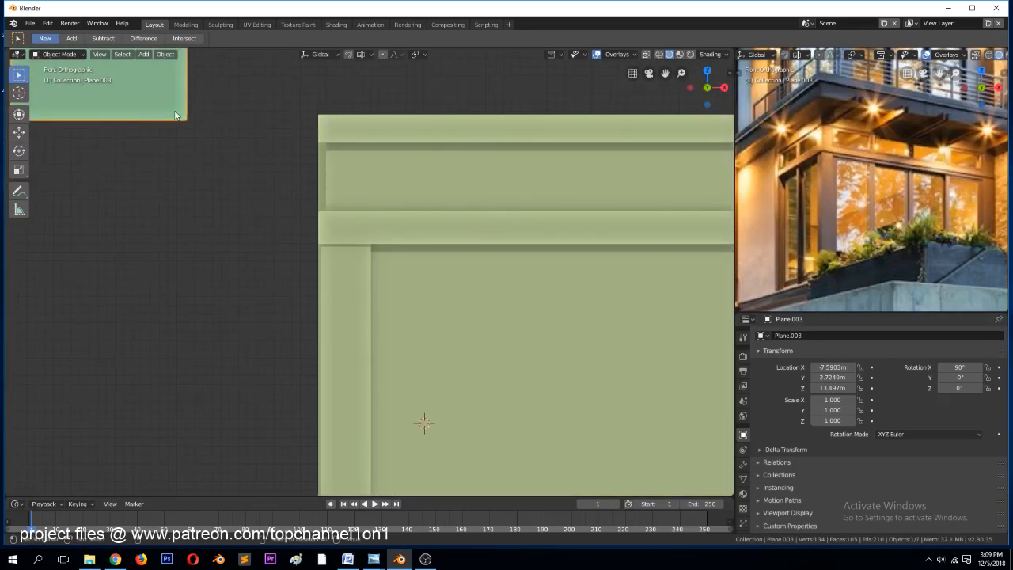
{"action": "left_click_drag", "start_coordinate": [180, 118], "coordinate": [264, 363]}
Inset the plane's face by about 0.09 and delete the inner face to leave a thin square frame
{"action": "key", "text": "Tab"}
{"action": "scroll", "coordinate": [268, 218], "scroll_direction": "up", "scroll_amount": 1}
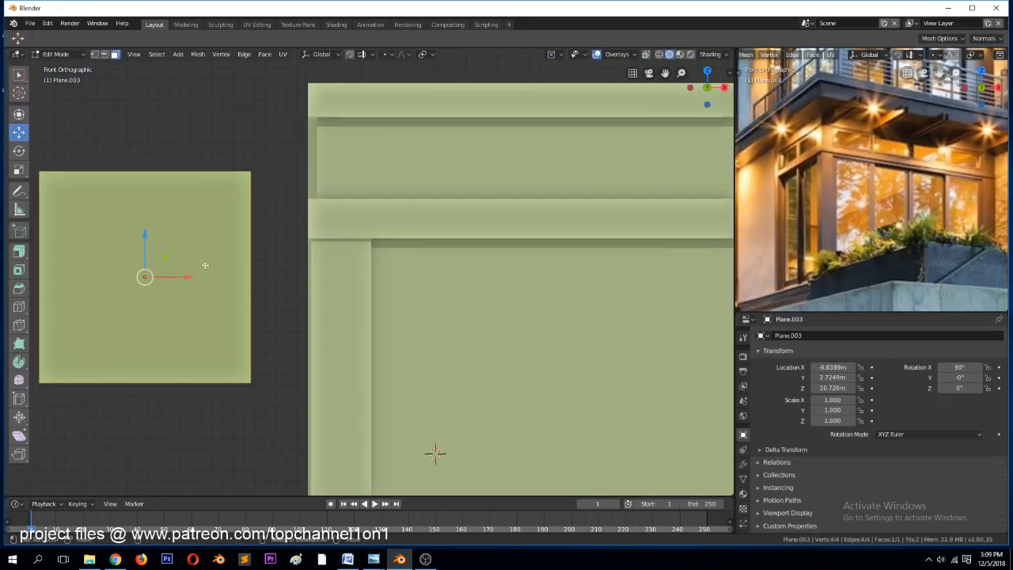
{"action": "key", "text": "i"}
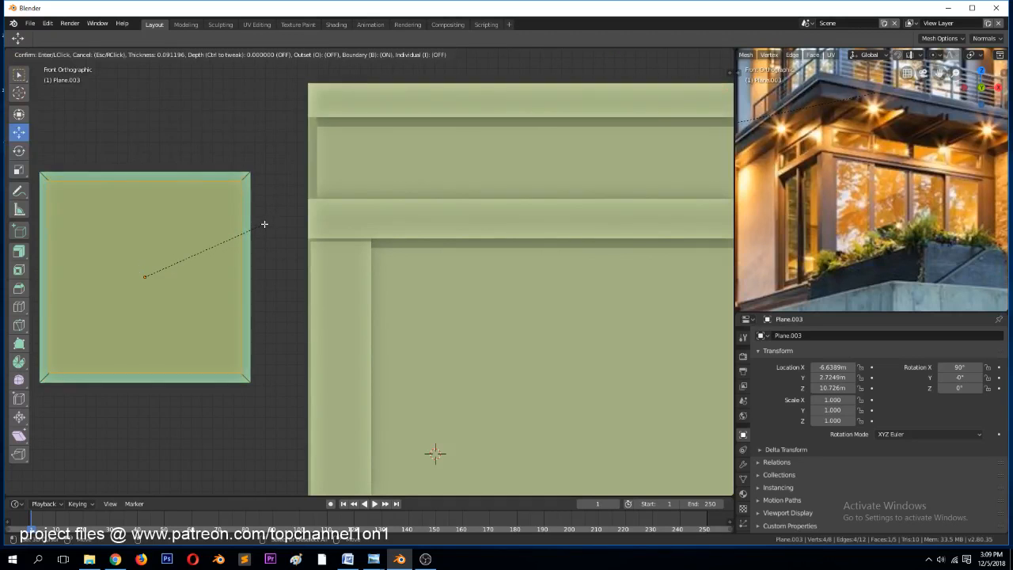
{"action": "left_click", "coordinate": [242, 235]}
{"action": "key", "text": "x"}
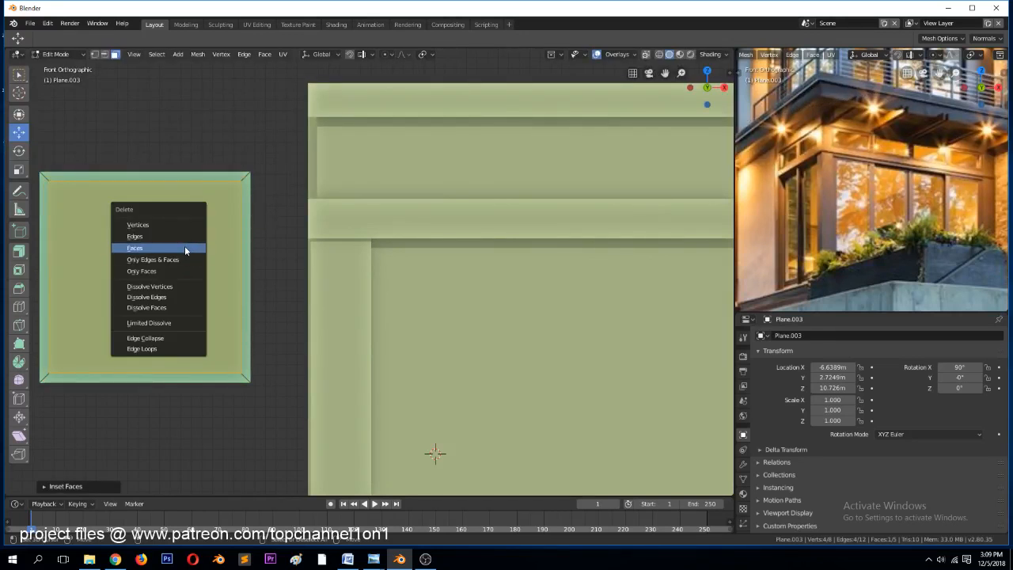
{"action": "left_click", "coordinate": [185, 246]}
Extrude the square frame's faces along their normal to give the frame depth
{"action": "key", "text": "KP_Decimal"}
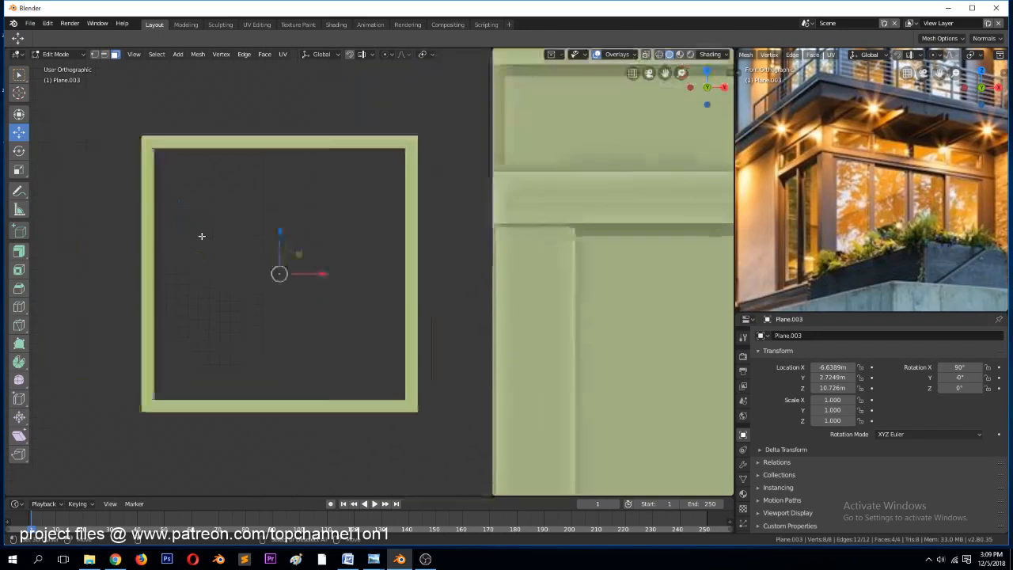
{"action": "middle_click_drag", "start_coordinate": [203, 235], "coordinate": [273, 287]}
{"action": "key", "text": "e"}
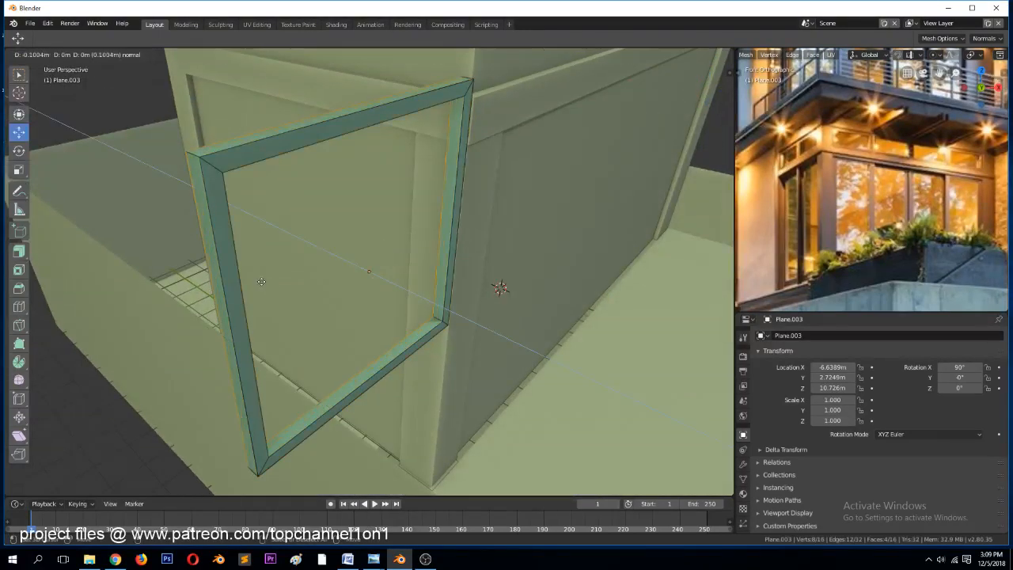
{"action": "left_click", "coordinate": [302, 261]}
Bevel a centred edge loop around the frame's inner sides into a band and extrude that band into the opening
{"action": "middle_click_drag", "start_coordinate": [302, 262], "coordinate": [297, 192]}
{"action": "scroll", "coordinate": [448, 151], "scroll_direction": "up", "scroll_amount": 2}
{"action": "key", "text": "ctrl+r"}
{"action": "left_click", "coordinate": [480, 140]}
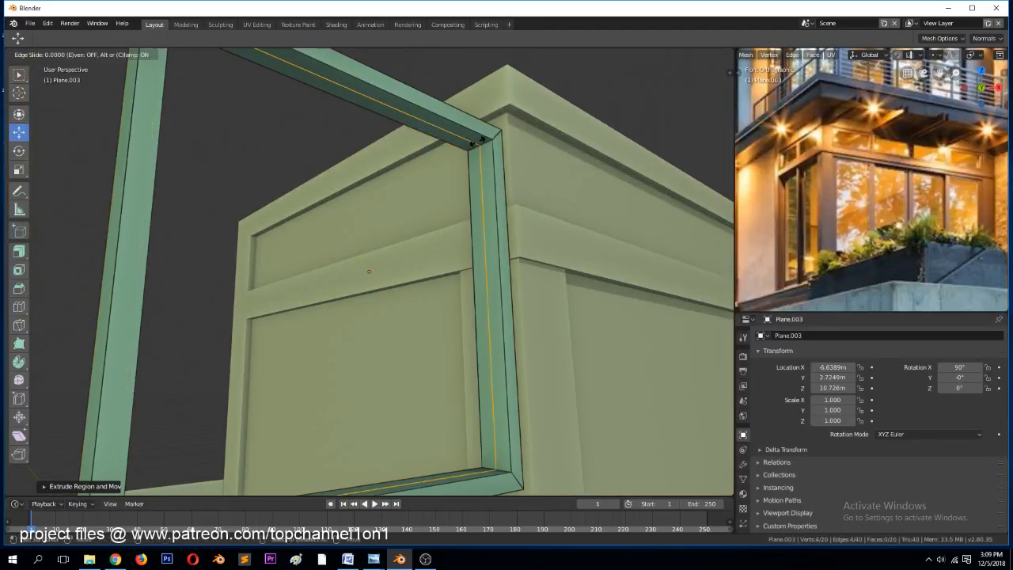
{"action": "right_click", "coordinate": [514, 167]}
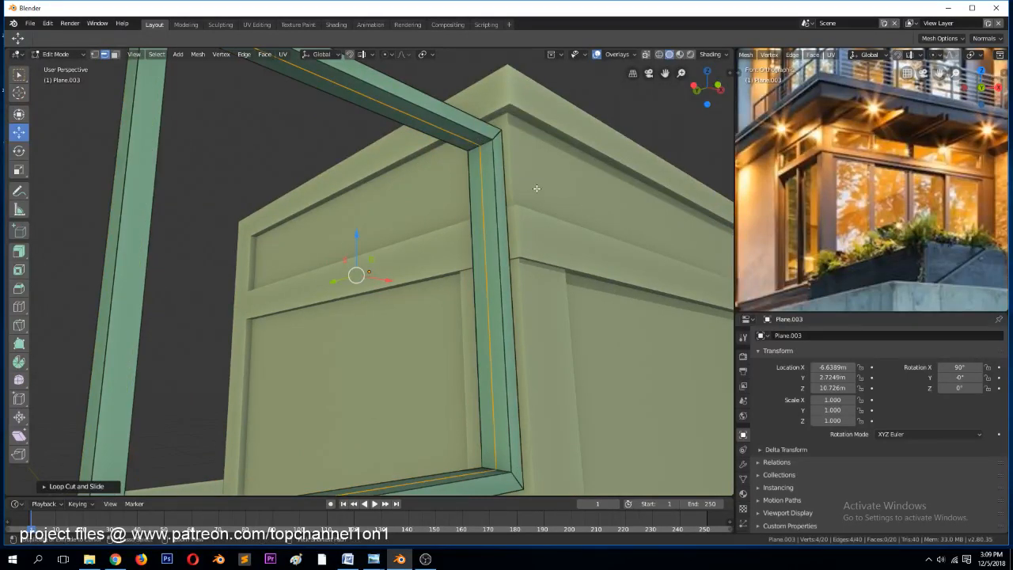
{"action": "key", "text": "ctrl+b"}
{"action": "left_click", "coordinate": [428, 198]}
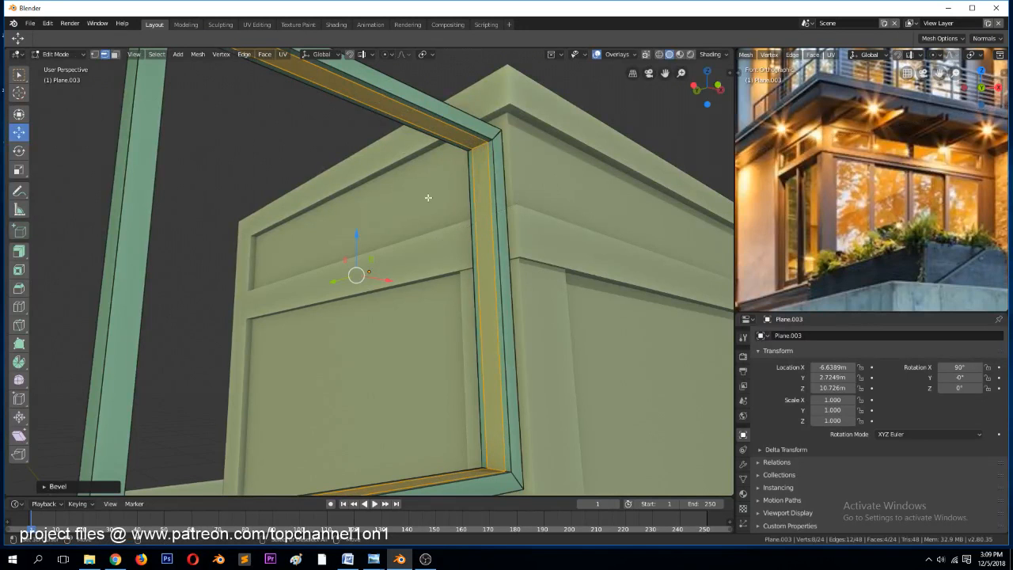
{"action": "left_click", "coordinate": [19, 251]}
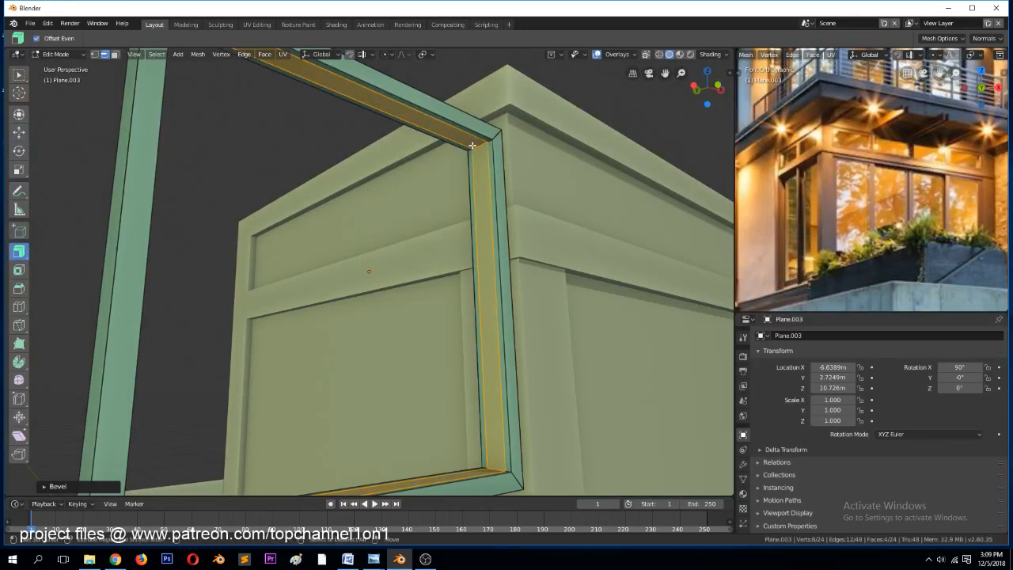
{"action": "mouse_move", "coordinate": [472, 144]}
{"action": "left_mouse_down"}
{"action": "mouse_move", "coordinate": [497, 141]}
{"action": "mouse_move", "coordinate": [475, 149]}
{"action": "left_mouse_up"}
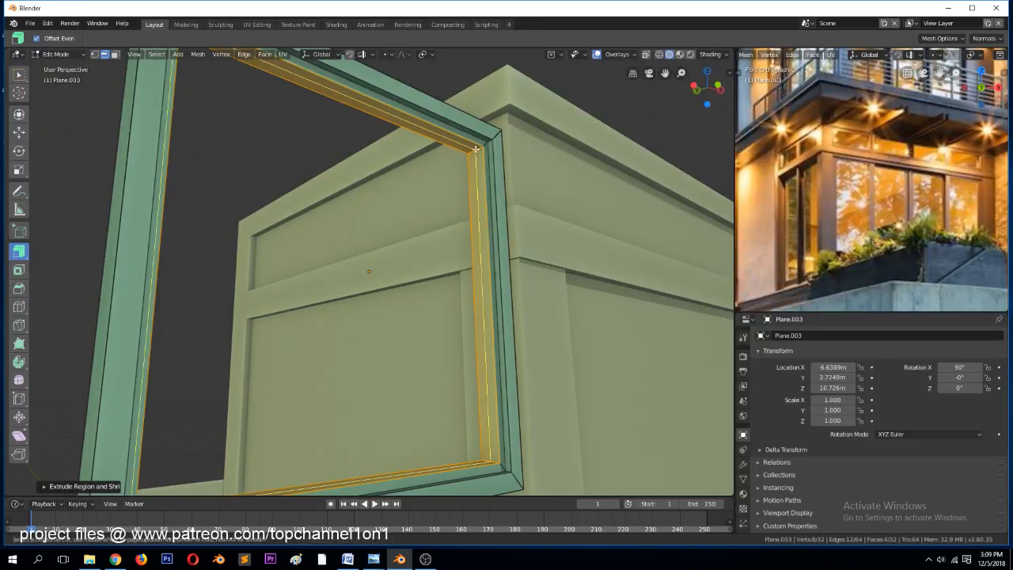
Add a centred loop around the raised inner band, bevel it by about 0.028 and sink the strip into a groove with Shrink/Fatten
{"action": "left_click", "coordinate": [476, 148]}
{"action": "right_click", "coordinate": [476, 149]}
{"action": "key", "text": "ctrl+b"}
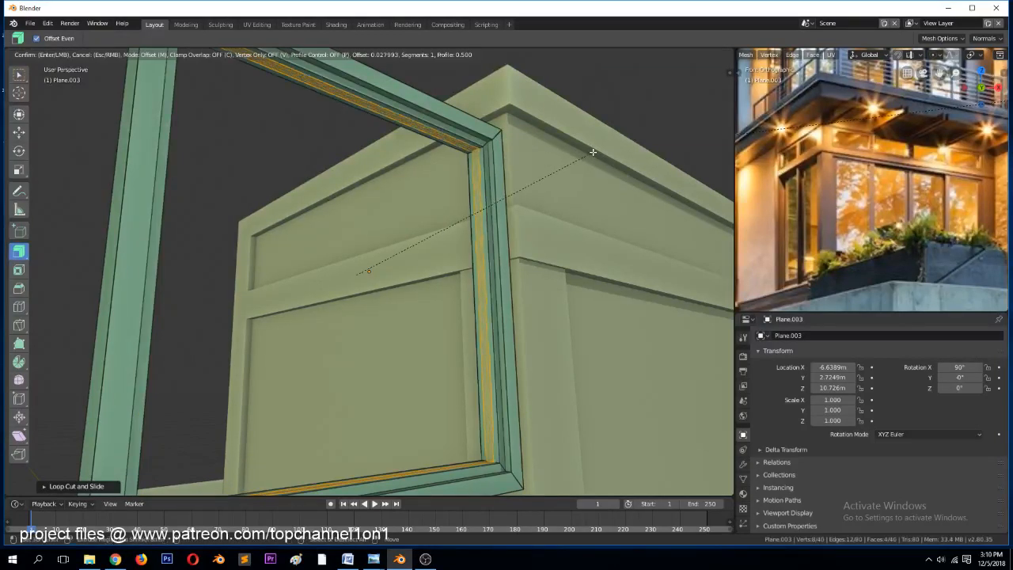
{"action": "left_click", "coordinate": [593, 151]}
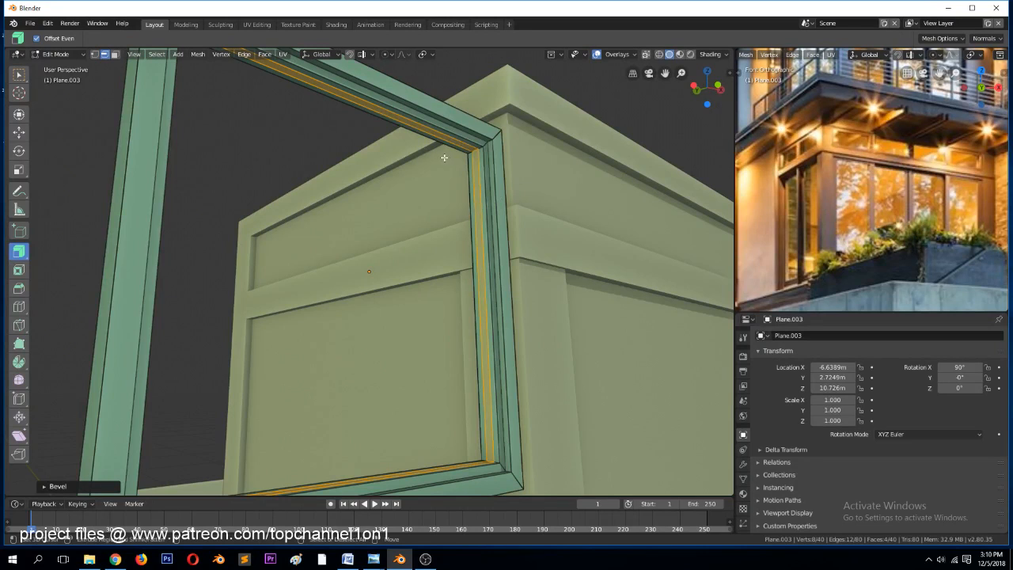
{"action": "key", "text": "alt+s"}
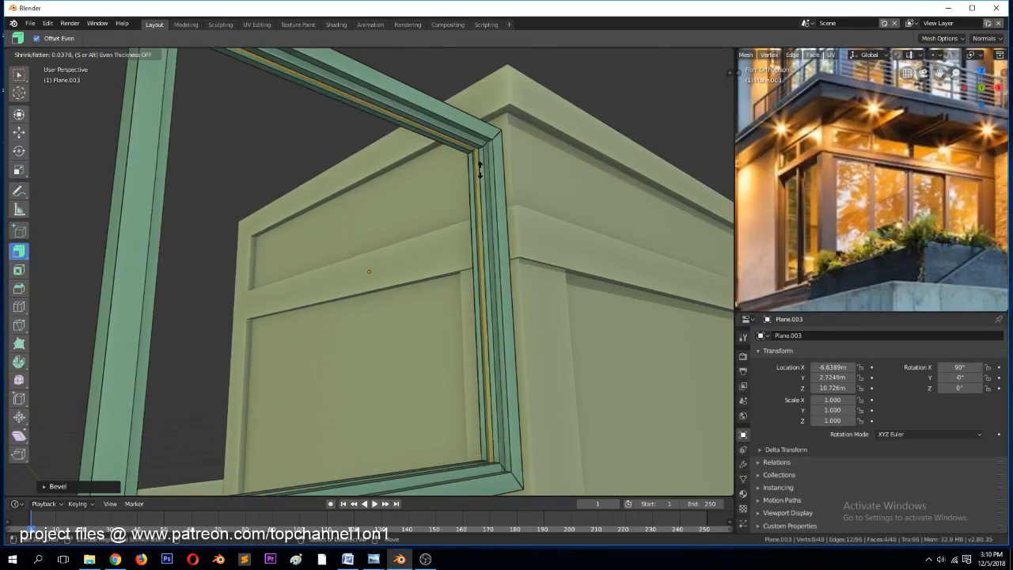
{"action": "left_click", "coordinate": [479, 170]}
{"action": "key", "text": "Tab"}
{"action": "middle_click_drag", "start_coordinate": [527, 219], "coordinate": [534, 261]}
Add a Bevel modifier to the window frame and set its width to 0.007 m
{"action": "left_click", "coordinate": [742, 465]}
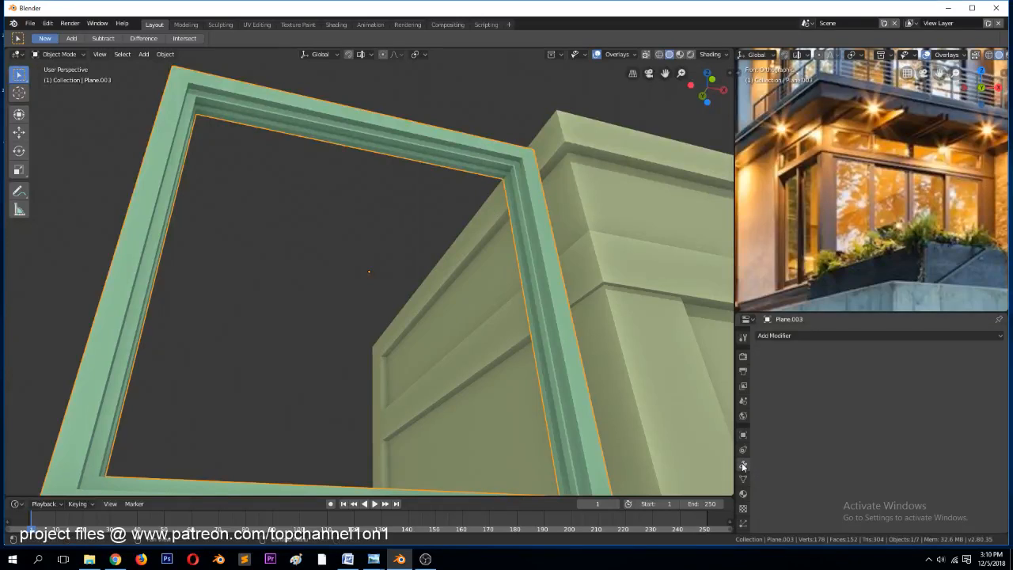
{"action": "left_click", "coordinate": [813, 336]}
{"action": "left_click", "coordinate": [802, 370]}
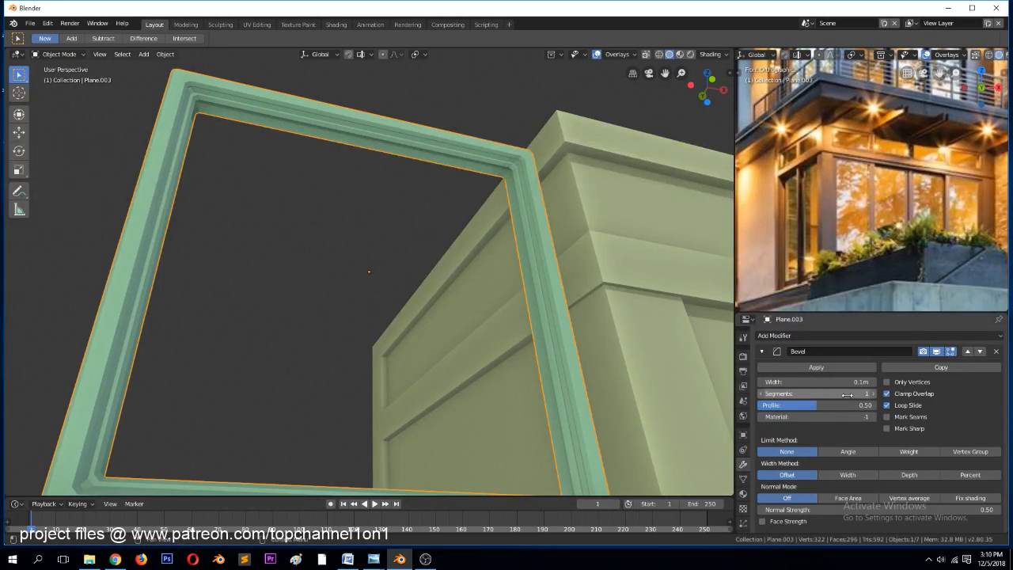
{"action": "left_click_drag", "start_coordinate": [831, 382], "coordinate": [858, 382]}
Apply the window frame's rotation and scale and return to the front view
{"action": "scroll", "coordinate": [439, 266], "scroll_direction": "down", "scroll_amount": 1}
{"action": "key", "text": "ctrl+a"}
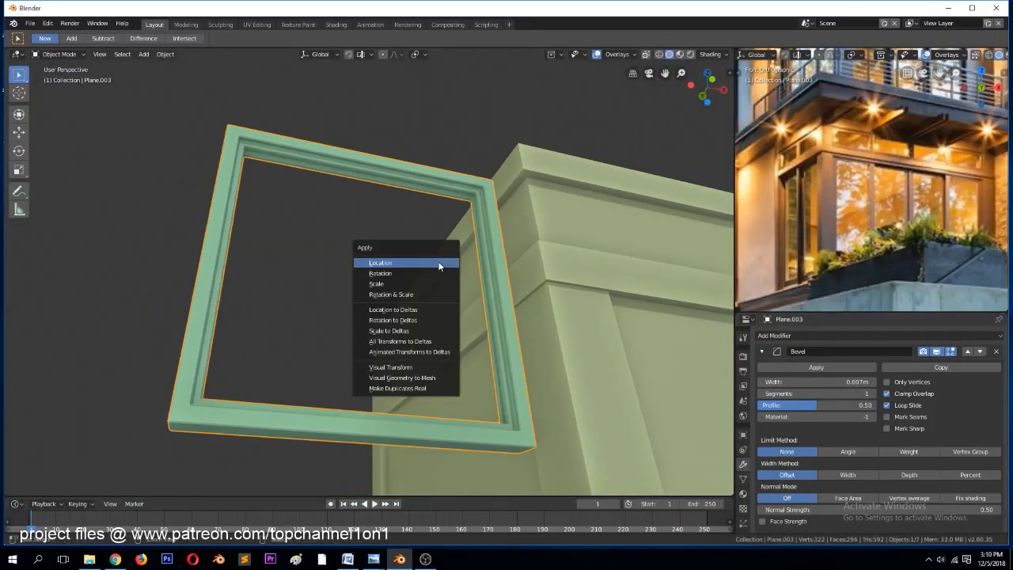
{"action": "left_click", "coordinate": [425, 294]}
{"action": "key", "text": "KP_1"}
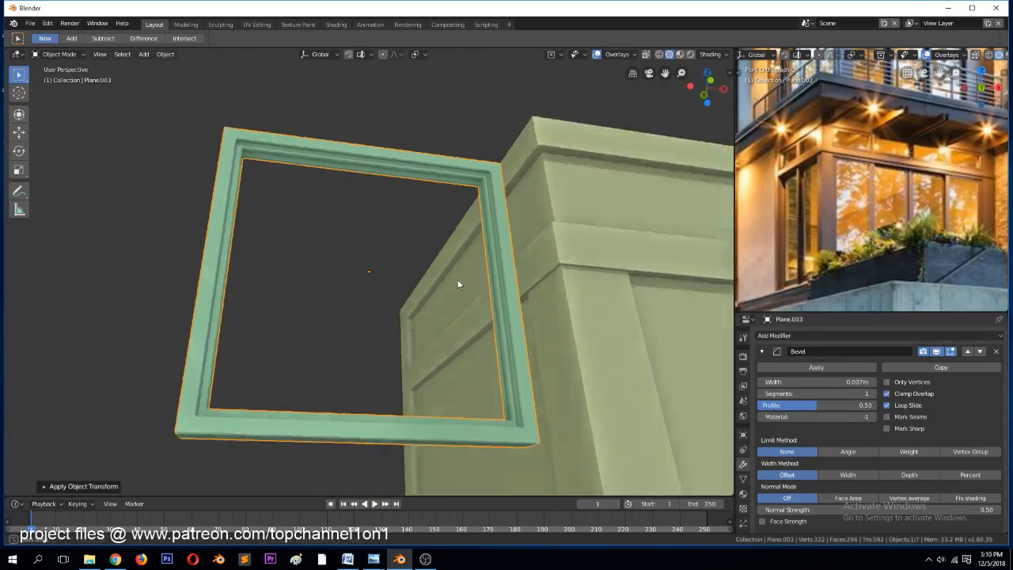
Move the window frame onto the front wall's opening, just under the crossbeam and beside the corner pillar
{"action": "key", "text": "KP_5"}
{"action": "scroll", "coordinate": [429, 299], "scroll_direction": "down", "scroll_amount": 6}
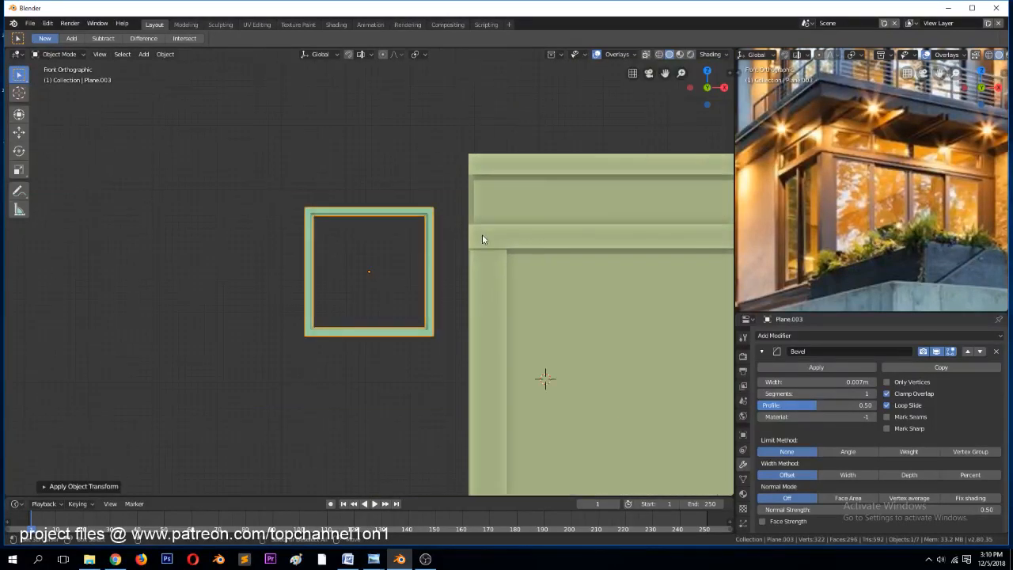
{"action": "key", "text": "g"}
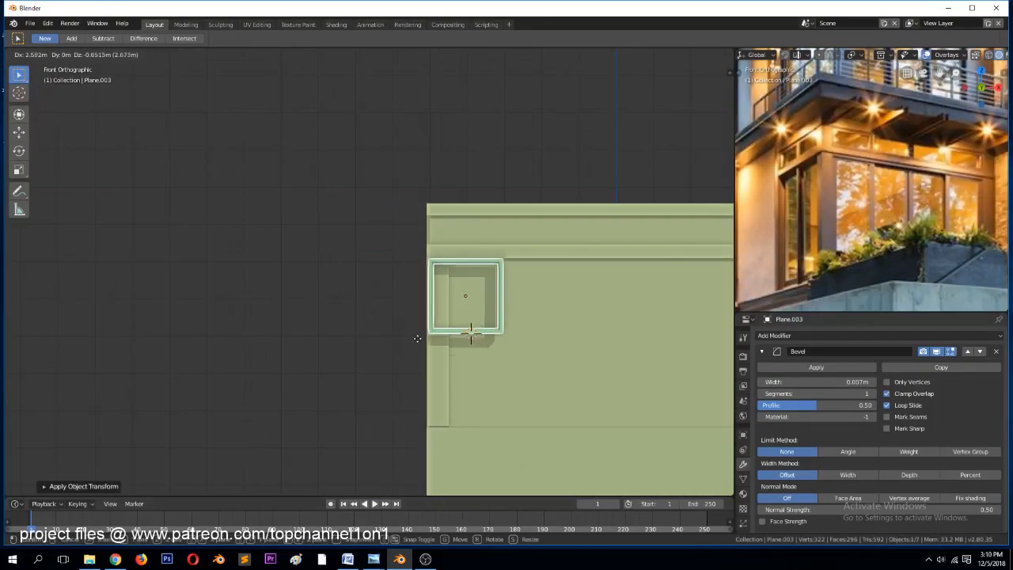
{"action": "left_click", "coordinate": [439, 341]}
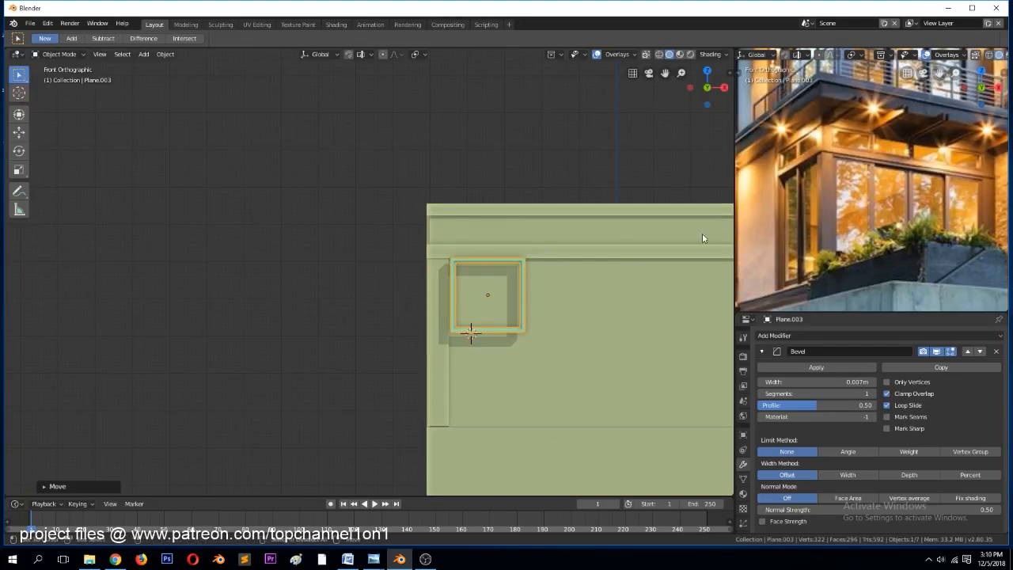
{"action": "scroll", "coordinate": [448, 307], "scroll_direction": "up", "scroll_amount": 3}
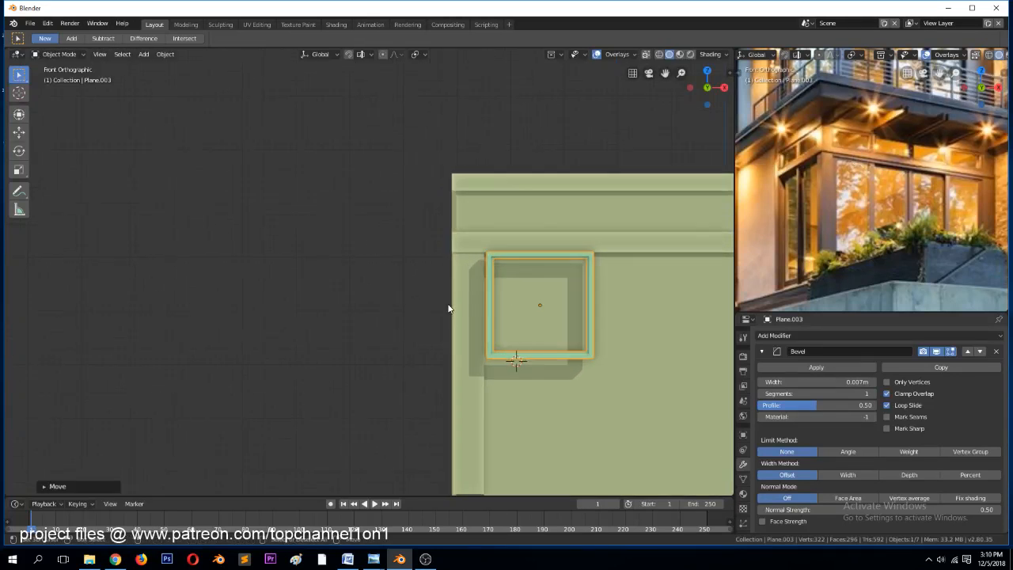
{"action": "middle_click_drag", "start_coordinate": [453, 305], "coordinate": [520, 327]}
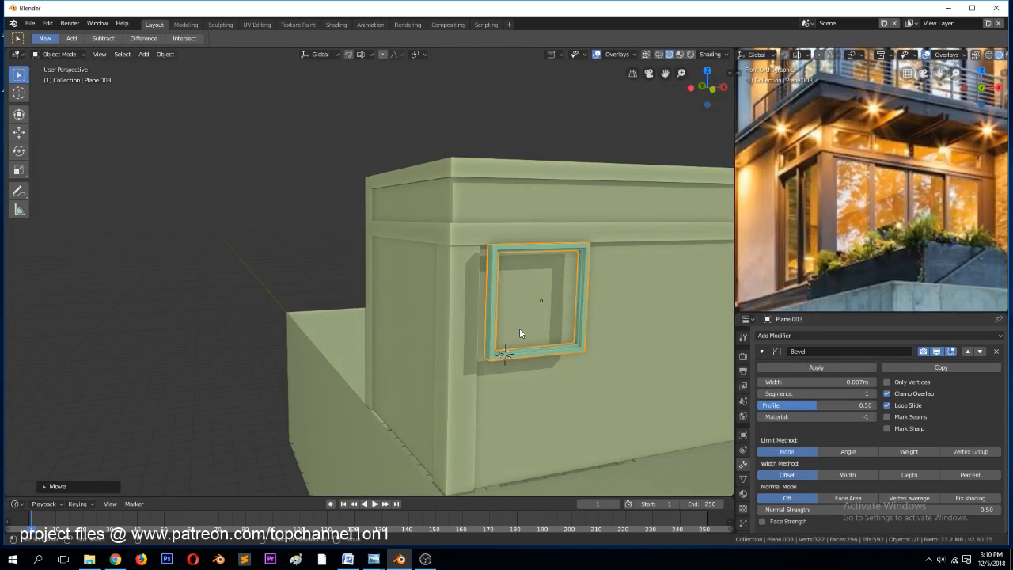
{"action": "key", "text": "KP_1"}
{"action": "scroll", "coordinate": [550, 273], "scroll_direction": "down", "scroll_amount": 2}
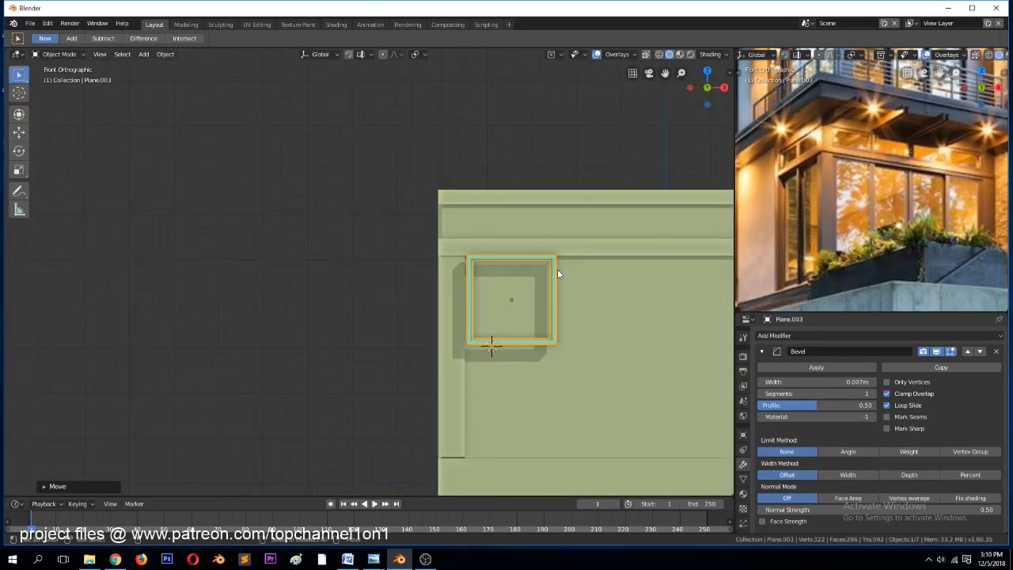
{"action": "scroll", "coordinate": [558, 273], "scroll_direction": "down", "scroll_amount": 1}
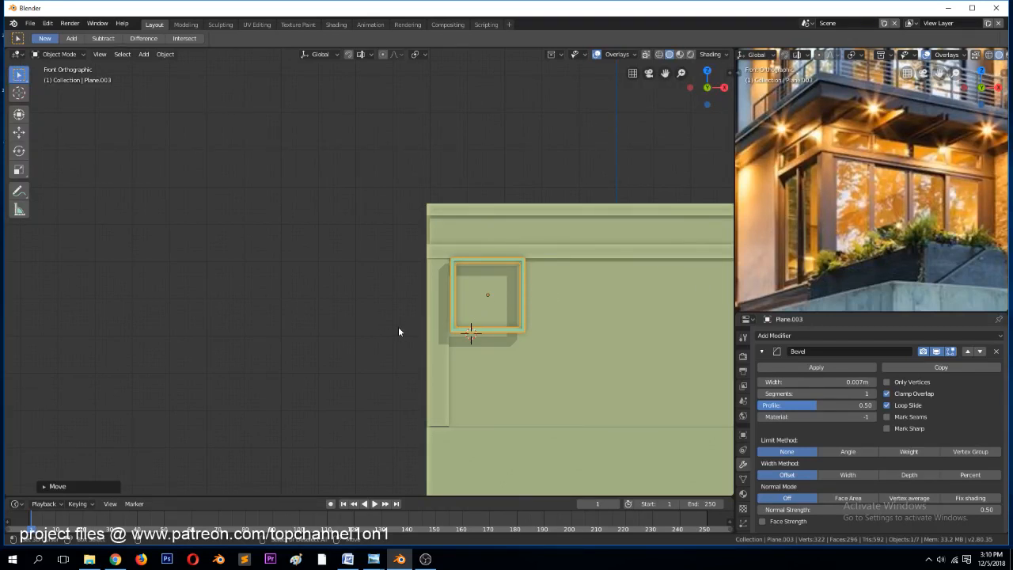
Rotate the window frame 90° about the Z axis and move it towards the side wall at the building's corner
{"action": "key", "text": "r"}
{"action": "key", "text": "z"}
{"action": "key", "text": "9"}
{"action": "key", "text": "0"}
{"action": "key", "text": "Return"}
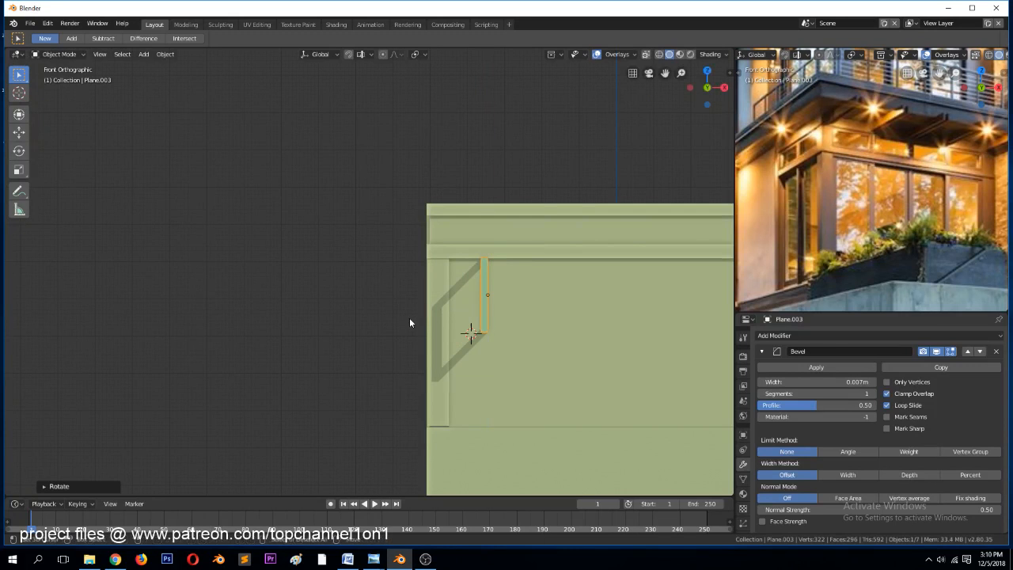
{"action": "middle_click_drag", "start_coordinate": [346, 283], "coordinate": [514, 351]}
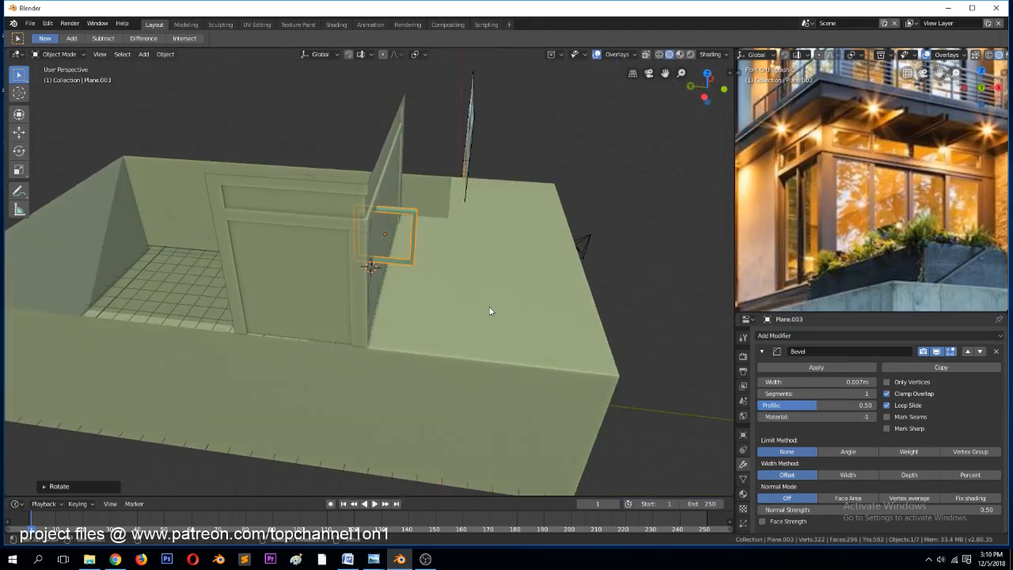
{"action": "key", "text": "g"}
{"action": "left_click", "coordinate": [462, 327]}
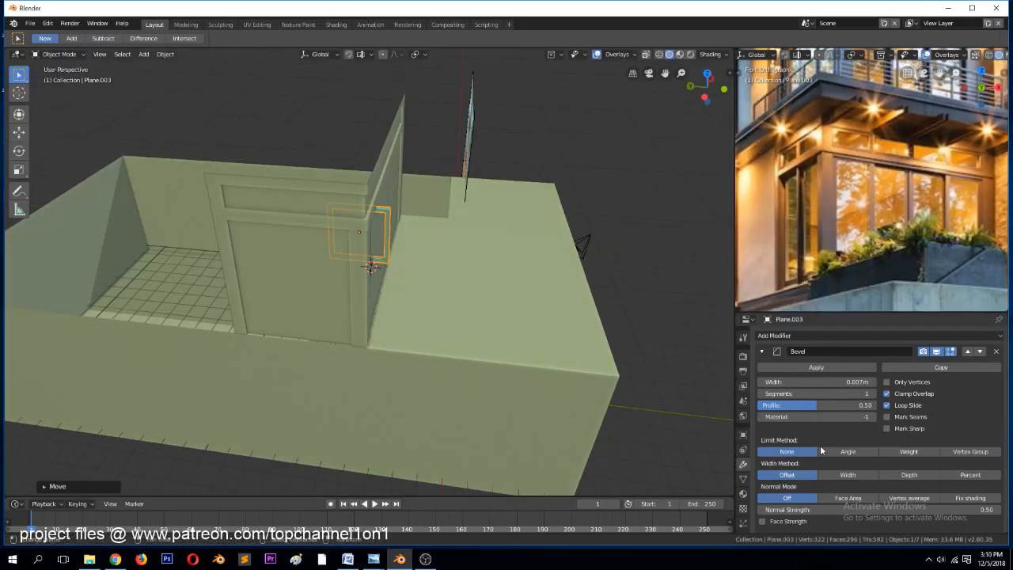
Reselect the partly hidden window frame using wireframe shading and restore solid shading
{"action": "key", "text": "alt+Tab"}
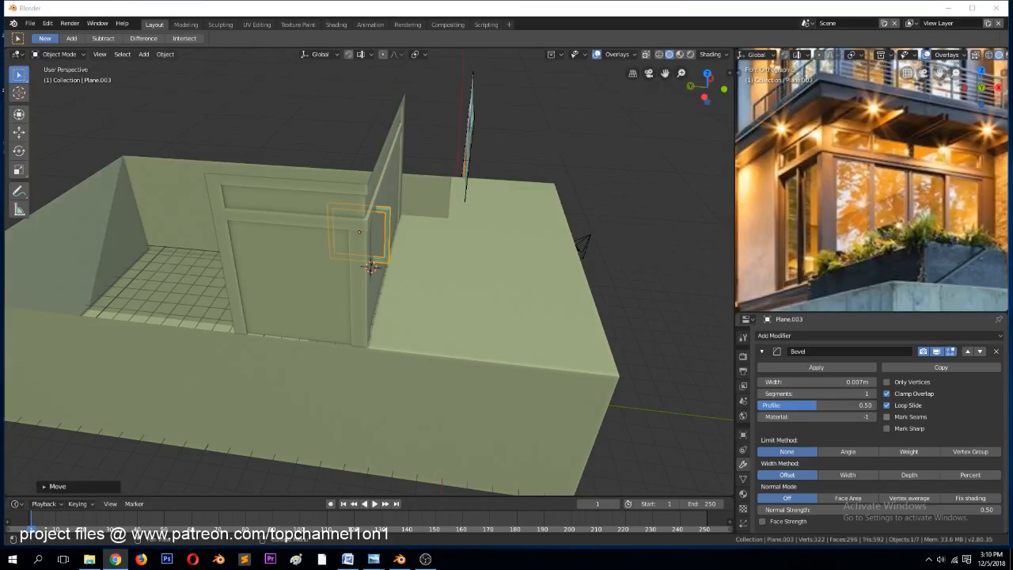
{"action": "left_click", "coordinate": [371, 320]}
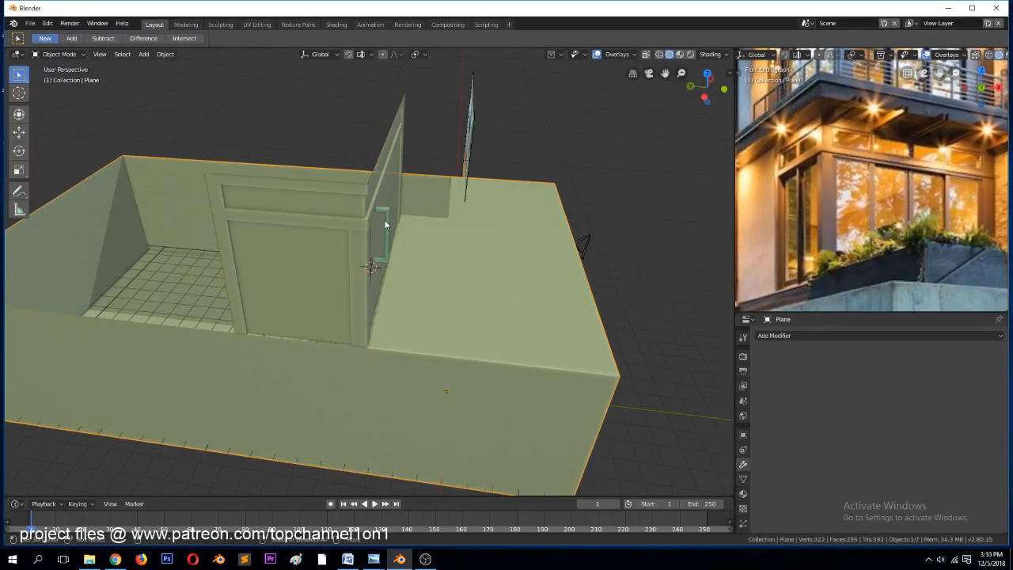
{"action": "key", "text": "x"}
{"action": "key", "text": "z"}
{"action": "left_click", "coordinate": [386, 219]}
{"action": "left_click", "coordinate": [386, 220]}
{"action": "key", "text": "z"}
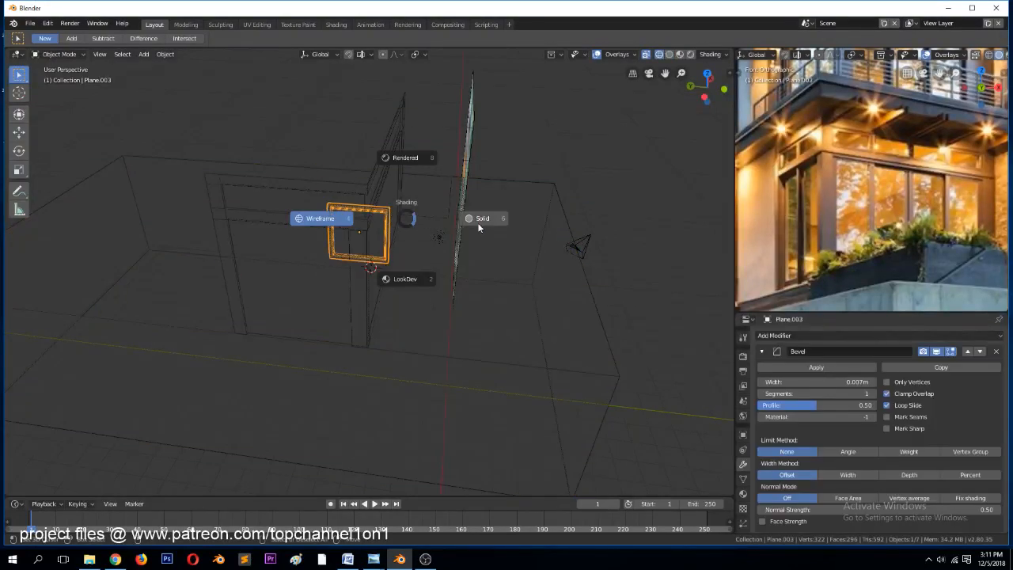
{"action": "left_click", "coordinate": [478, 222]}
Slide the window frame along the X axis until it sits in the side wall's opening
{"action": "key", "text": "g"}
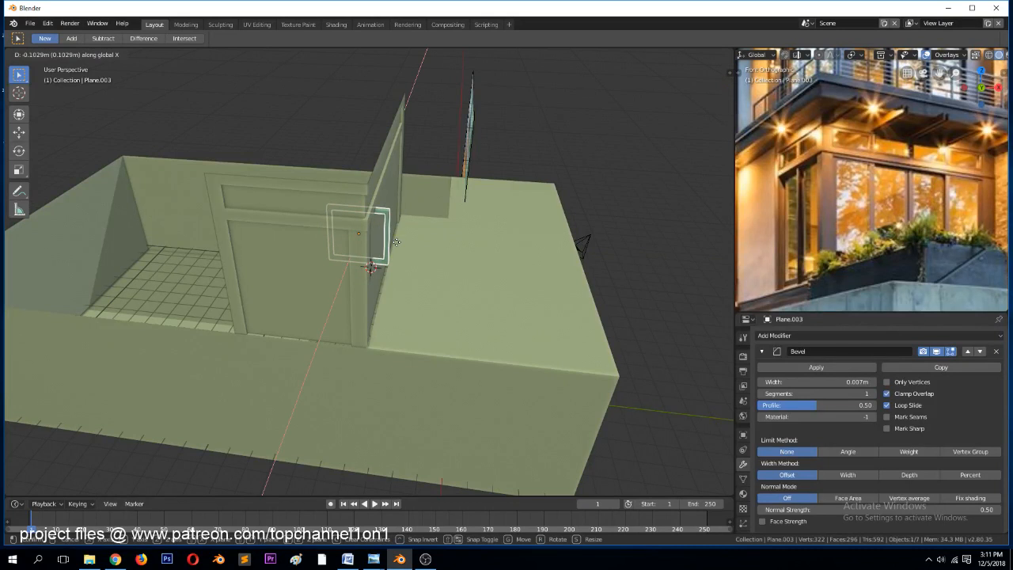
{"action": "key", "text": "x"}
{"action": "left_click", "coordinate": [388, 252]}
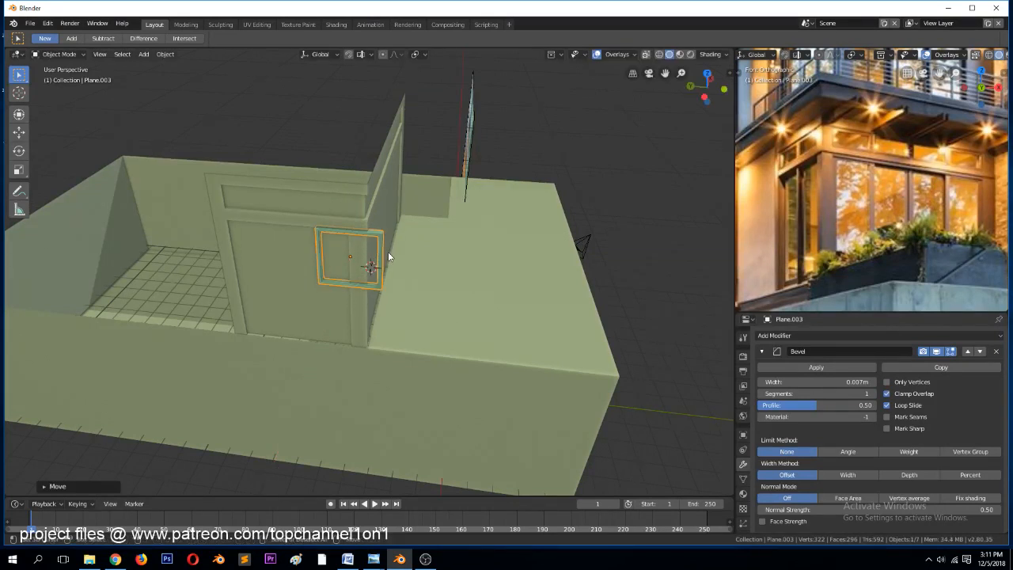
{"action": "key", "text": "KP_Decimal"}
{"action": "middle_click_drag", "start_coordinate": [390, 255], "coordinate": [398, 234]}
{"action": "key", "text": "g"}
{"action": "key", "text": "x"}
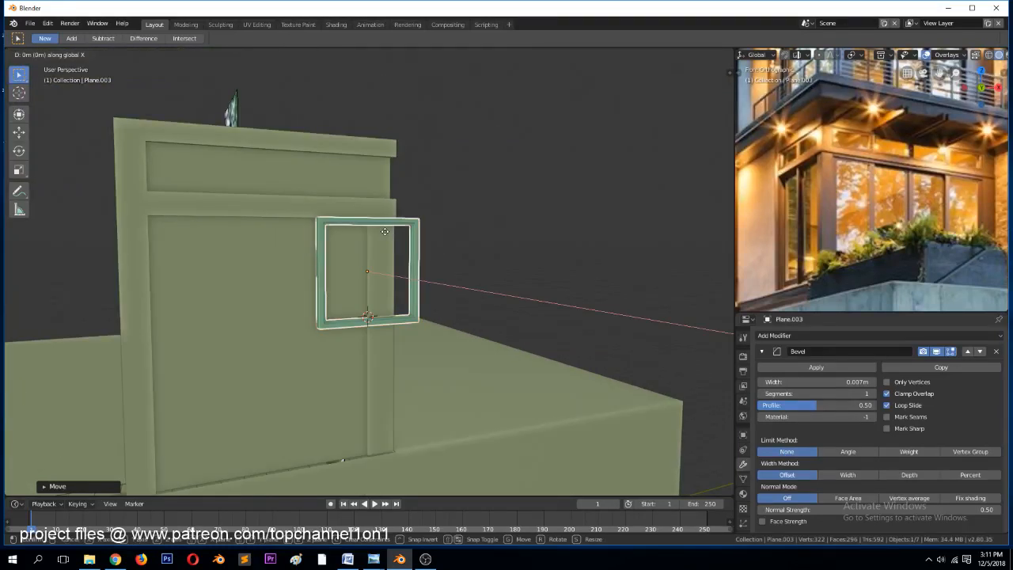
{"action": "left_click", "coordinate": [332, 243]}
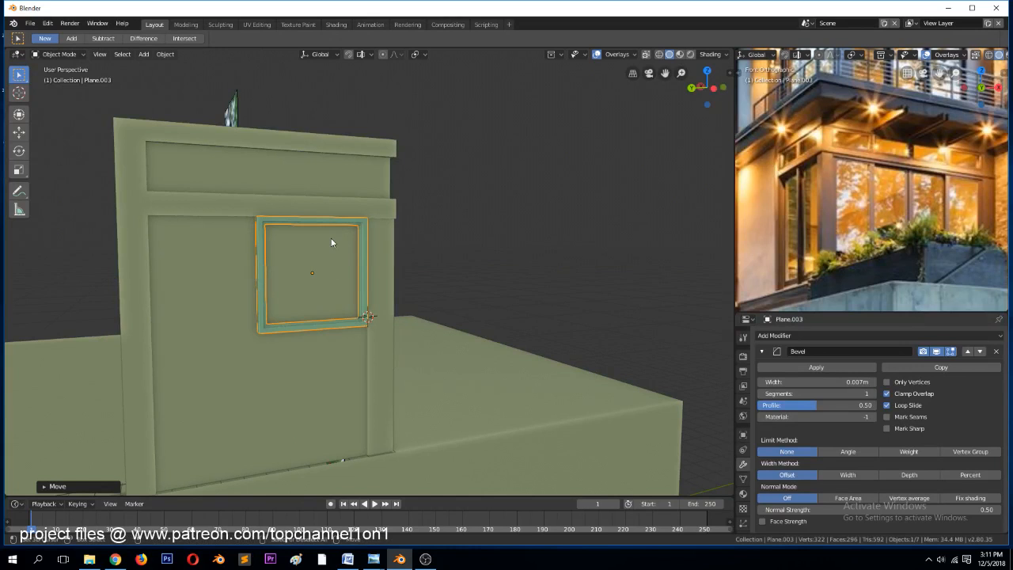
Align the frame's upper corner with the side wall opening's corner beside the pillar in the right view
{"action": "key", "text": "KP_1"}
{"action": "key", "text": "KP_3"}
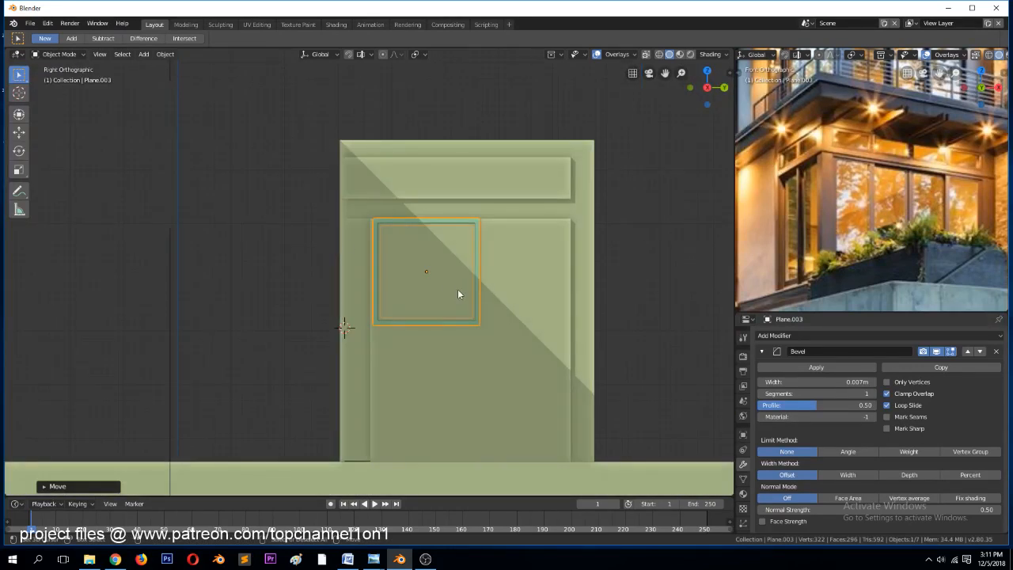
{"action": "scroll", "coordinate": [459, 292], "scroll_direction": "up", "scroll_amount": 2}
{"action": "scroll", "coordinate": [483, 264], "scroll_direction": "up", "scroll_amount": 2}
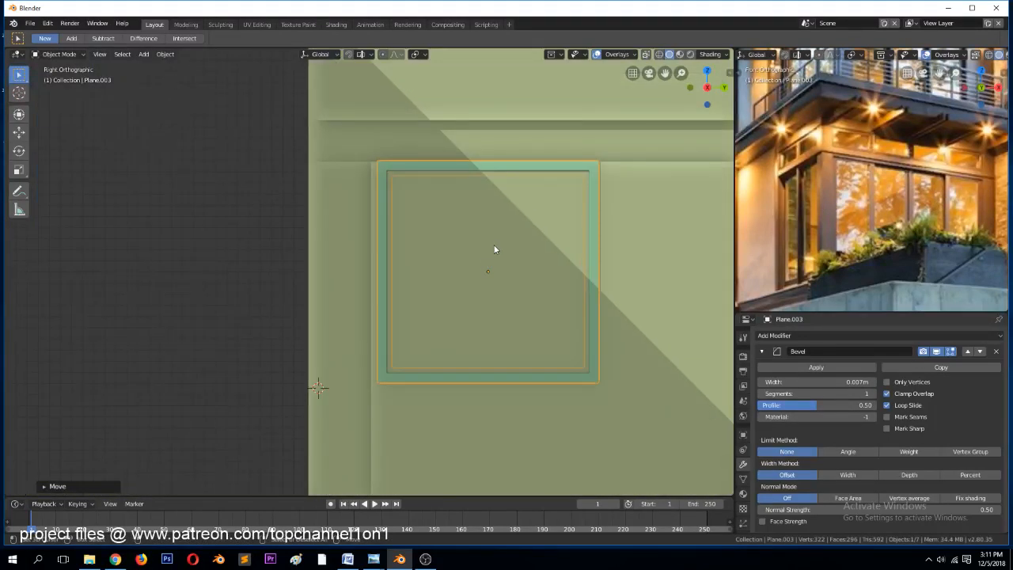
{"action": "key", "text": "g"}
{"action": "left_click", "coordinate": [484, 256]}
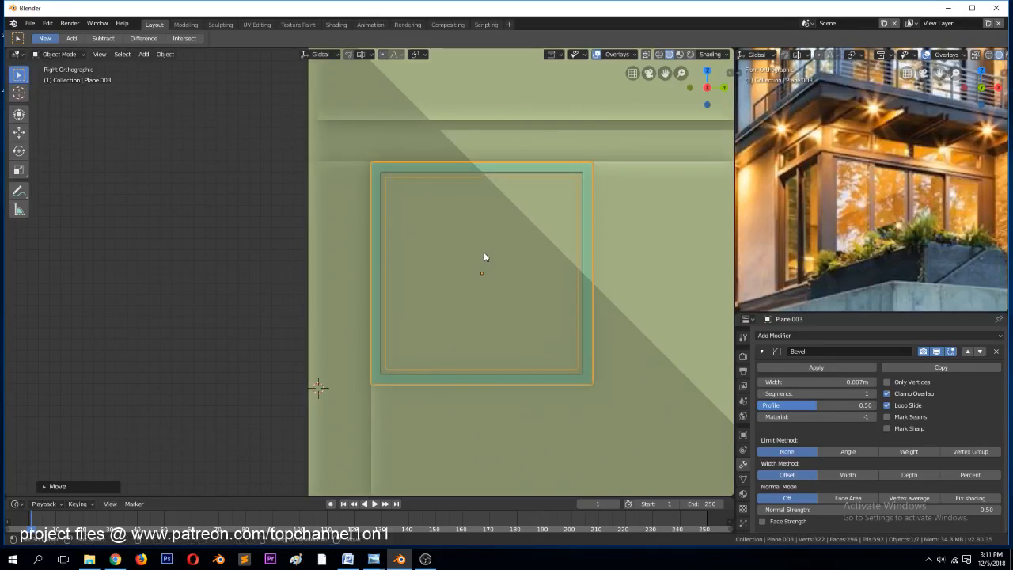
Select the frame's bottom vertices in the mesh and stretch them down to the base of the side wall opening
{"action": "scroll", "coordinate": [519, 286], "scroll_direction": "down", "scroll_amount": 3}
{"action": "scroll", "coordinate": [498, 281], "scroll_direction": "down", "scroll_amount": 3}
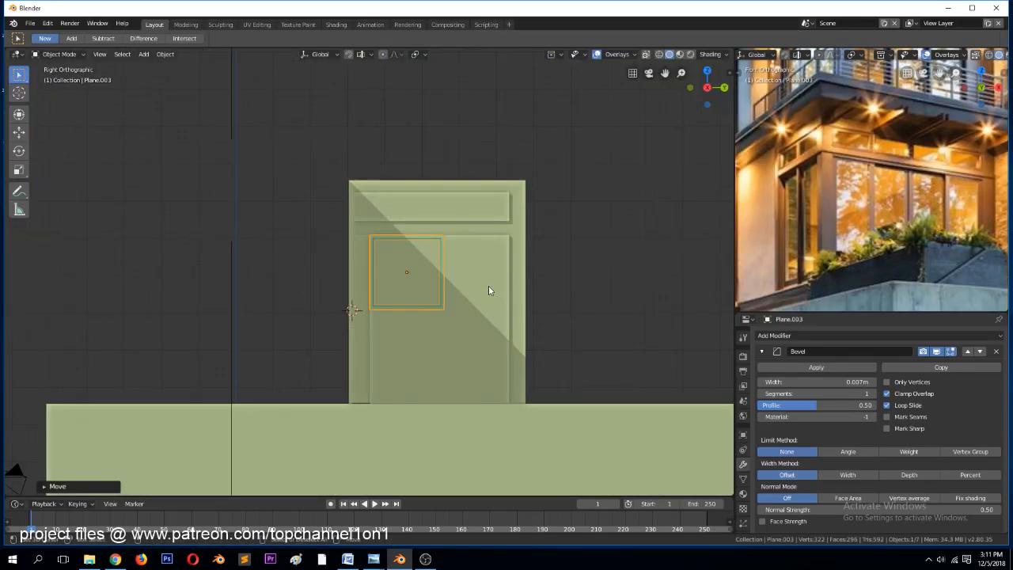
{"action": "key", "text": "Tab"}
{"action": "scroll", "coordinate": [447, 296], "scroll_direction": "up", "scroll_amount": 2}
{"action": "left_click", "coordinate": [369, 292]}
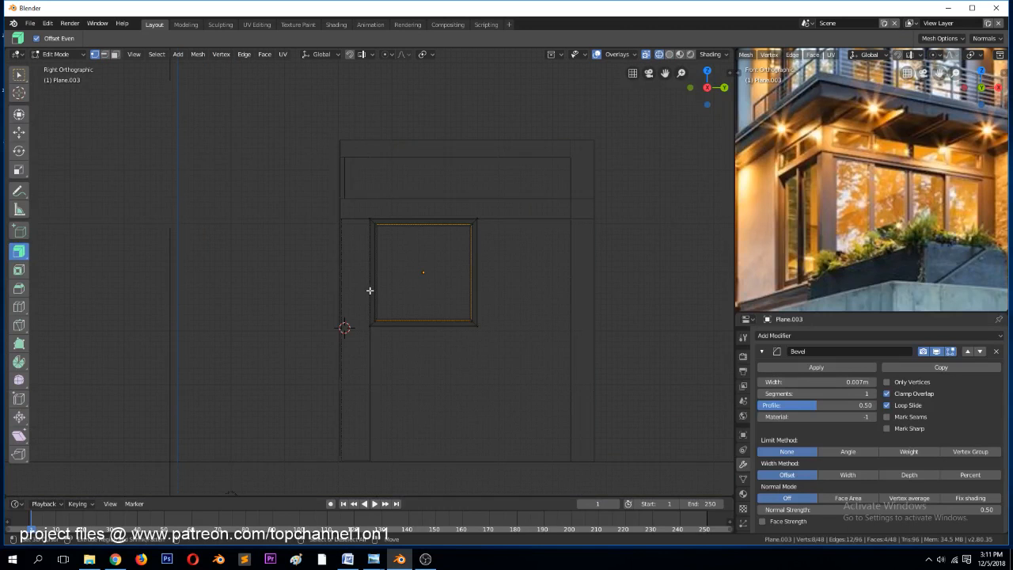
{"action": "key", "text": "b"}
{"action": "left_click_drag", "start_coordinate": [345, 293], "coordinate": [484, 343]}
{"action": "left_click", "coordinate": [19, 132]}
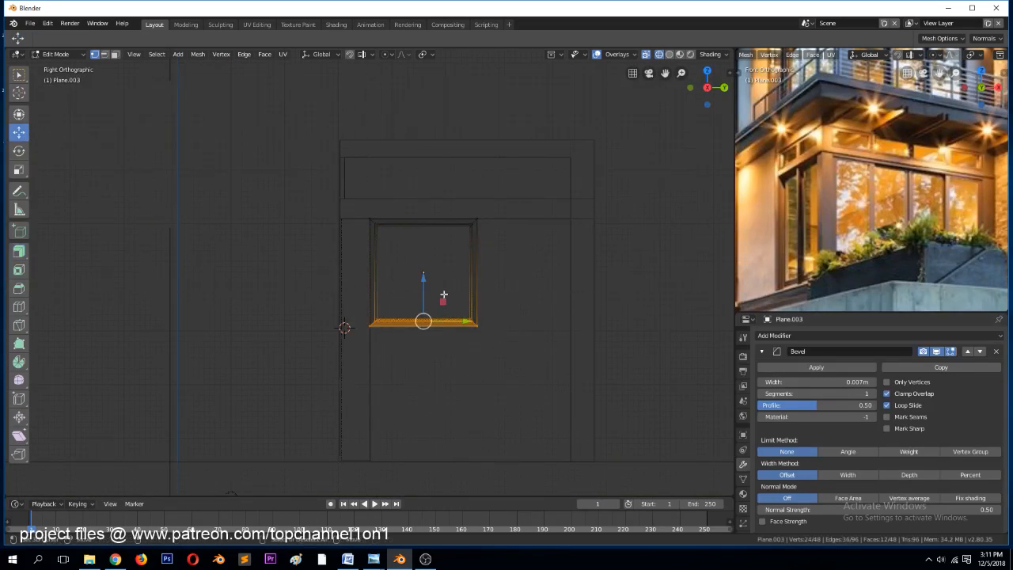
{"action": "left_click_drag", "start_coordinate": [425, 280], "coordinate": [427, 417]}
Move the frame's vertical side farthest from the corner pillar inward to narrow the frame to under half the opening
{"action": "key", "text": "alt+a"}
{"action": "key", "text": "b"}
{"action": "left_click_drag", "start_coordinate": [448, 176], "coordinate": [520, 486]}
{"action": "left_click_drag", "start_coordinate": [512, 340], "coordinate": [495, 337]}
Duplicate the whole frame mesh and move the copy about 1.97 m along Y to the opening's far side
{"action": "key", "text": "a"}
{"action": "key", "text": "shift+d"}
{"action": "key", "text": "x"}
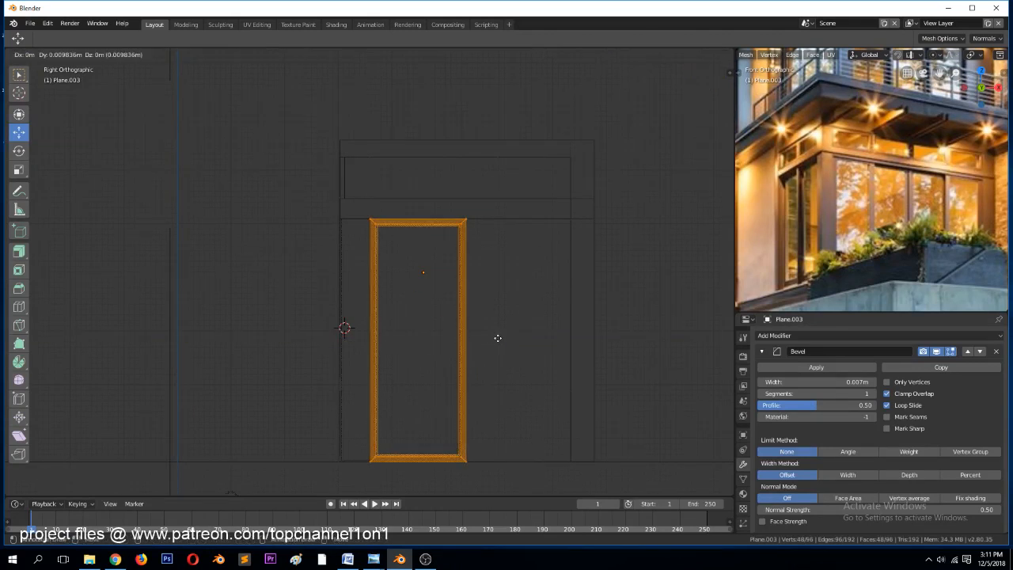
{"action": "key", "text": "y"}
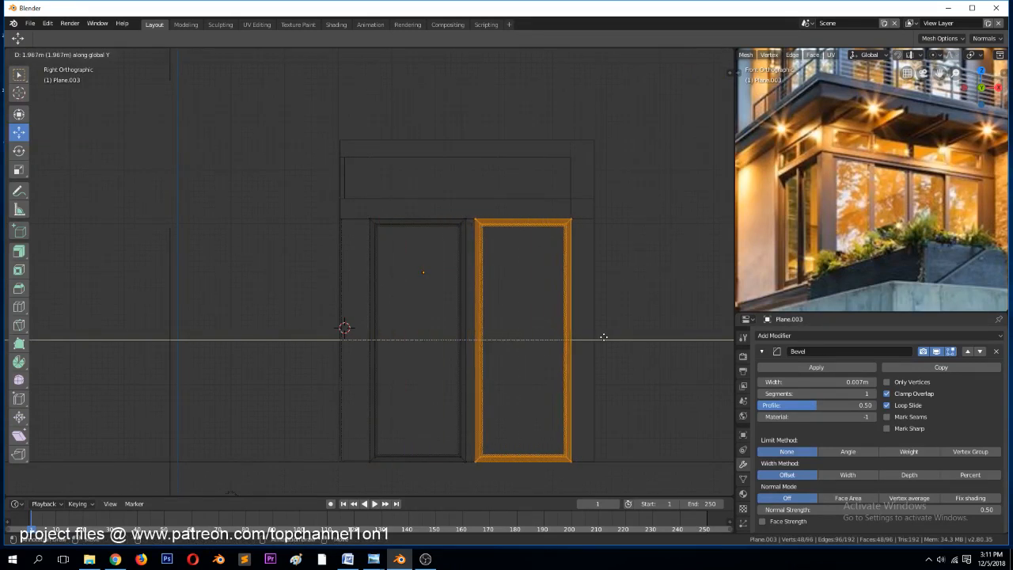
{"action": "left_click", "coordinate": [603, 336]}
Shift the inner vertical sides of both frames along Y towards each other until they meet mid-opening
{"action": "key", "text": "alt+a"}
{"action": "key", "text": "b"}
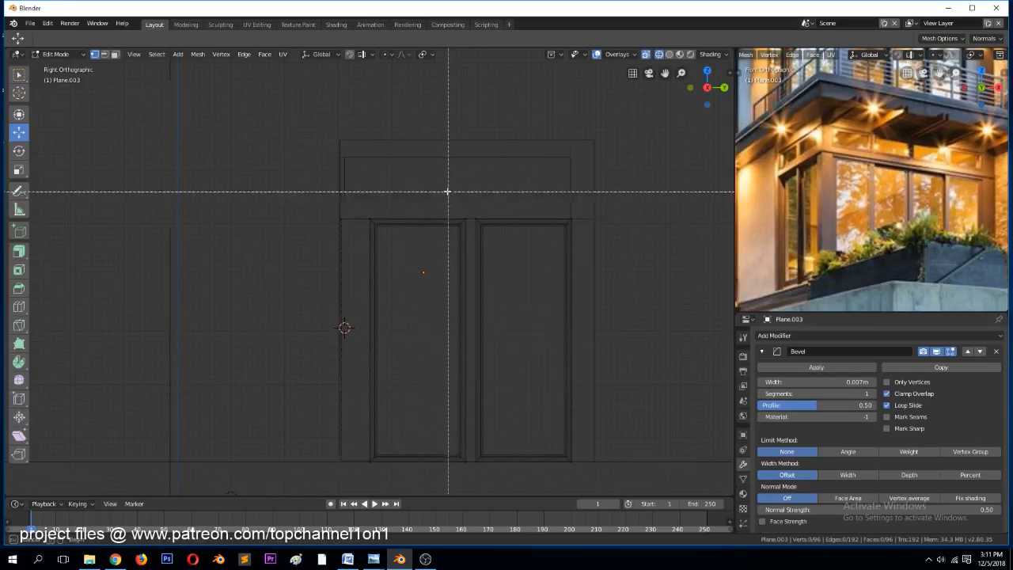
{"action": "left_click_drag", "start_coordinate": [446, 192], "coordinate": [468, 477]}
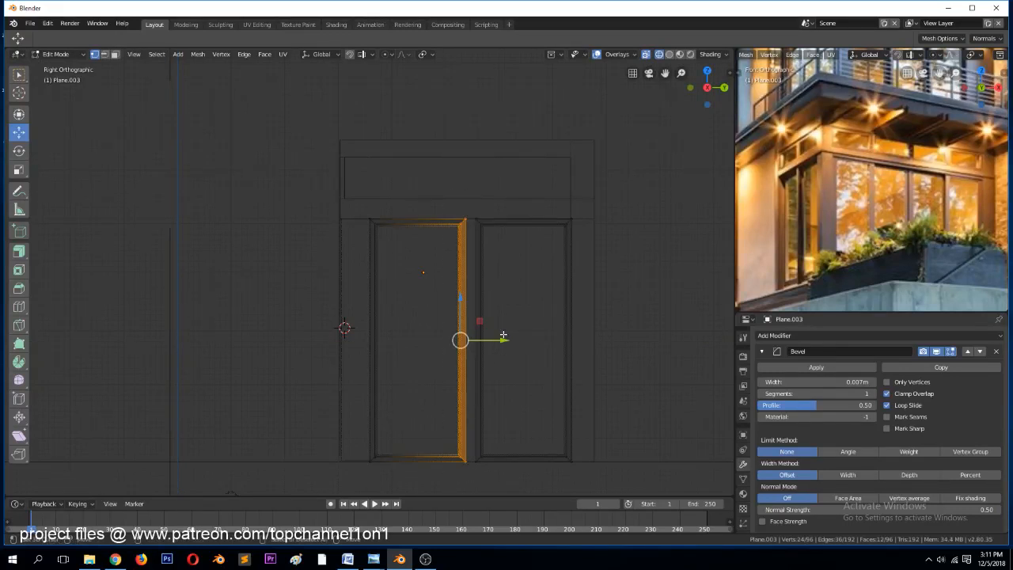
{"action": "key", "text": "g"}
{"action": "key", "text": "y"}
{"action": "left_click", "coordinate": [506, 334]}
{"action": "key", "text": "alt+a"}
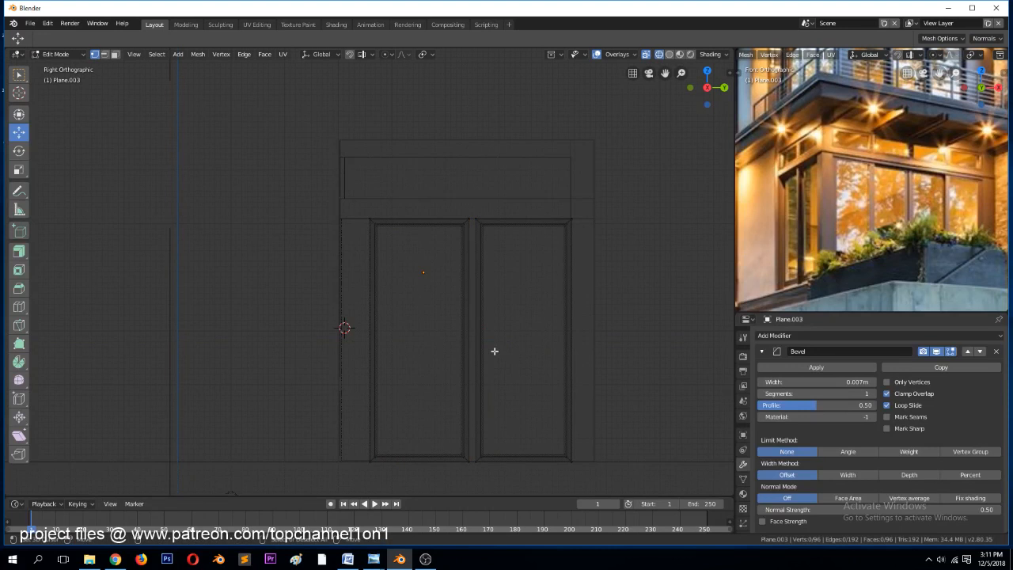
{"action": "key", "text": "b"}
{"action": "left_click_drag", "start_coordinate": [472, 207], "coordinate": [503, 494]}
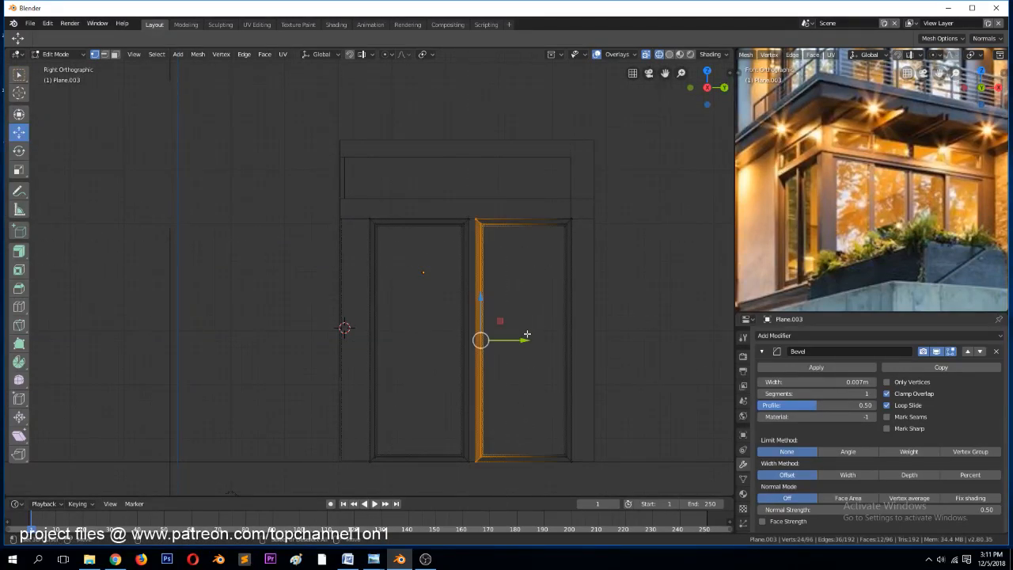
{"action": "left_click_drag", "start_coordinate": [524, 340], "coordinate": [509, 340]}
Leave mesh editing, restore solid shading and deselect the double window frame
{"action": "key", "text": "Tab"}
{"action": "key", "text": "Tab"}
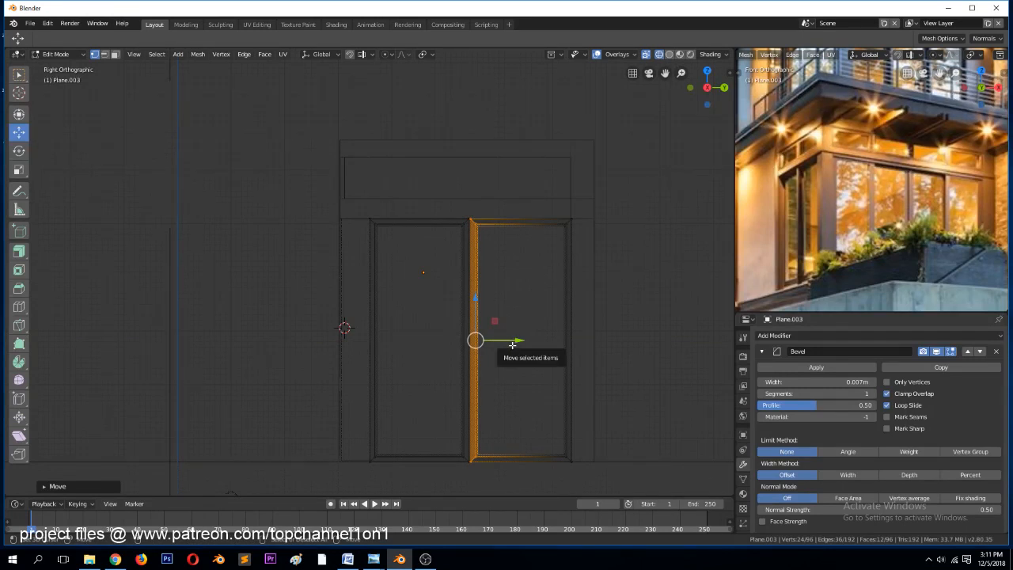
{"action": "key", "text": "Tab"}
{"action": "key", "text": "z"}
{"action": "left_click", "coordinate": [593, 344]}
{"action": "middle_click_drag", "start_coordinate": [593, 345], "coordinate": [384, 345]}
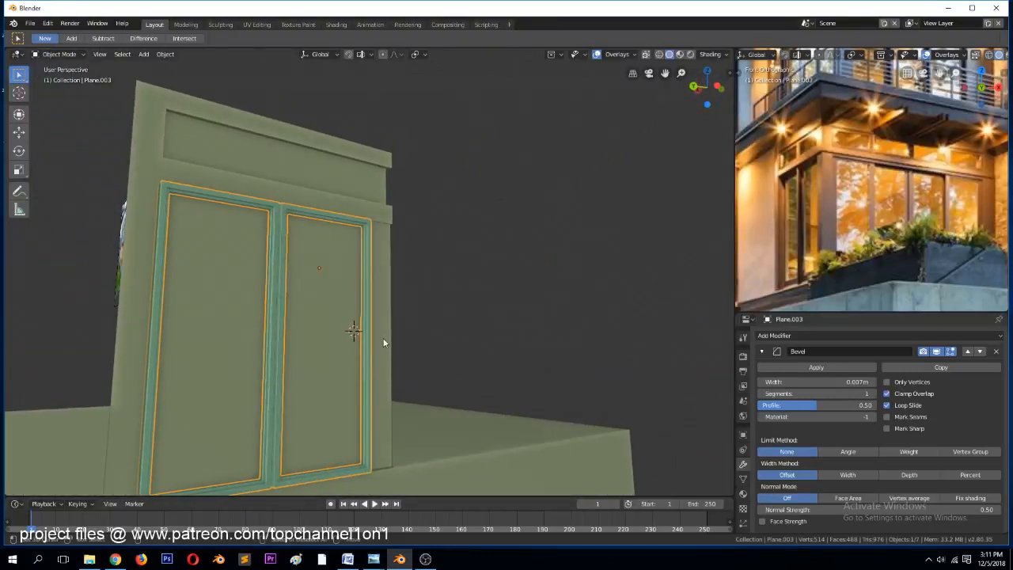
{"action": "key", "text": "alt+a"}
Start saving the project and create a folder named "modern house" inside the december folder of the model library
{"action": "key", "text": "ctrl+s"}
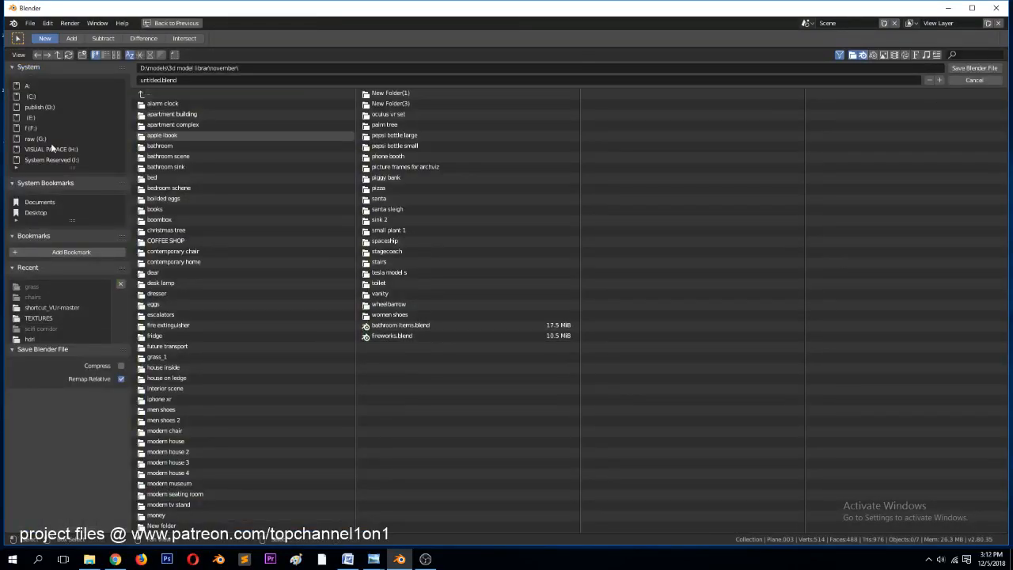
{"action": "left_click", "coordinate": [147, 94]}
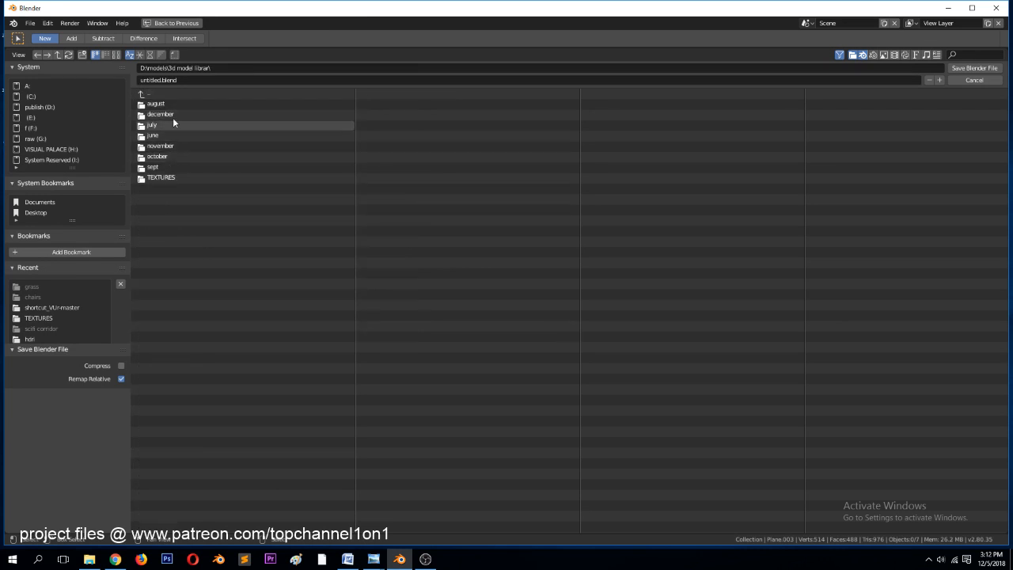
{"action": "left_click", "coordinate": [173, 114]}
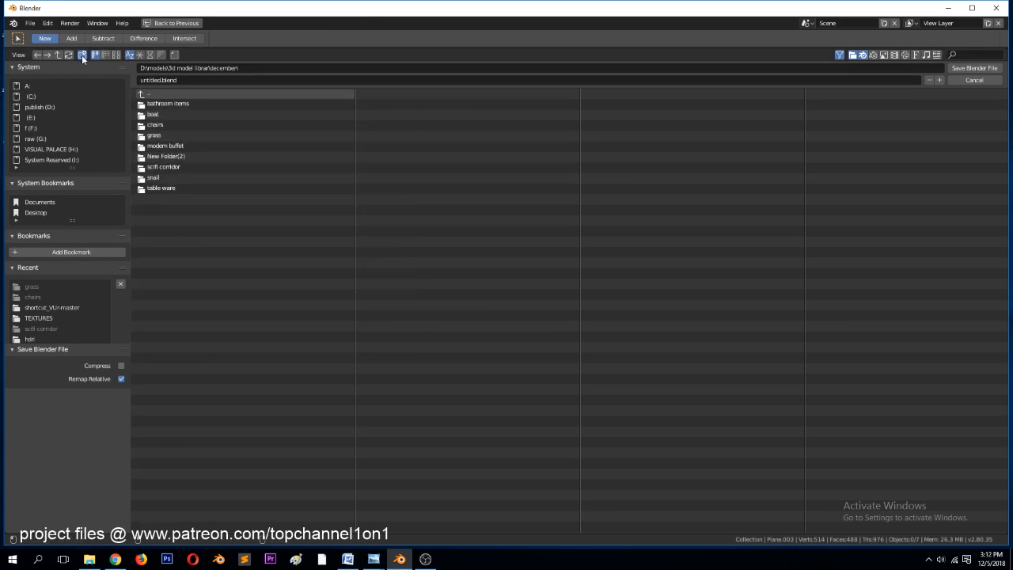
{"action": "left_click", "coordinate": [82, 55]}
{"action": "type", "text": "modern house"}
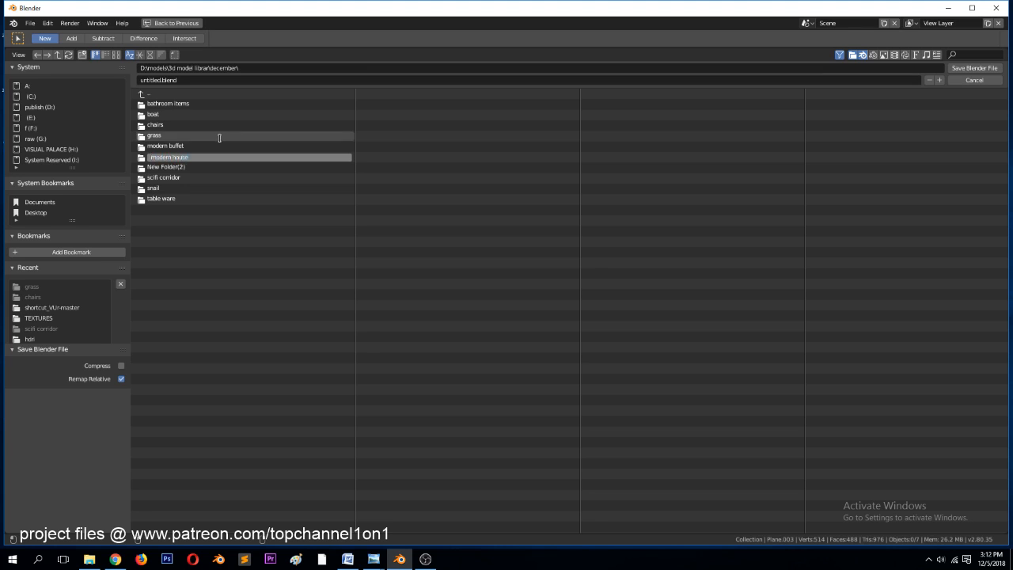
{"action": "key", "text": "Return"}
{"action": "key", "text": "ctrl+c"}
{"action": "key", "text": "Return"}
Save the project as modern house.blend inside the new "modern house" folder
{"action": "left_click", "coordinate": [216, 158]}
{"action": "left_click", "coordinate": [238, 80]}
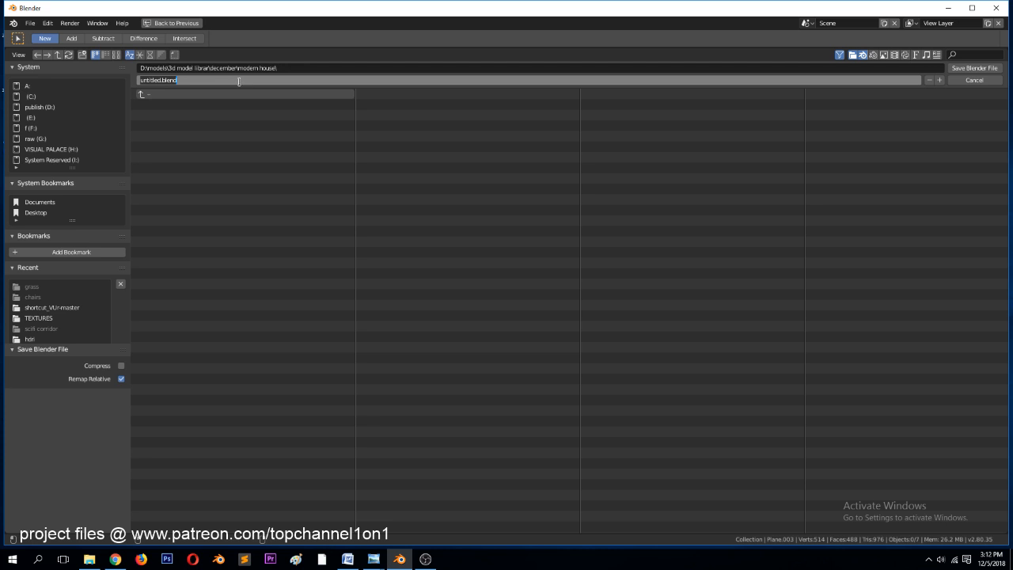
{"action": "key", "text": "ctrl+v"}
{"action": "key", "text": "Return"}
{"action": "left_click", "coordinate": [974, 68]}
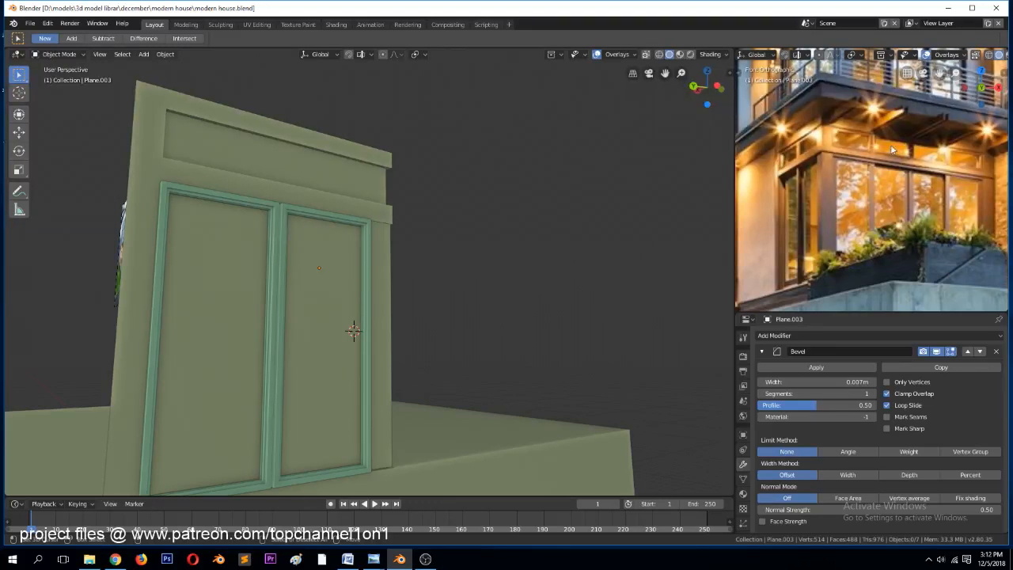
Select the double window frame and align the view squarely to the wall's left side
{"action": "right_click", "coordinate": [476, 215], "text": "shift"}
{"action": "left_click", "coordinate": [365, 229]}
{"action": "middle_click_drag", "start_coordinate": [432, 225], "coordinate": [335, 275]}
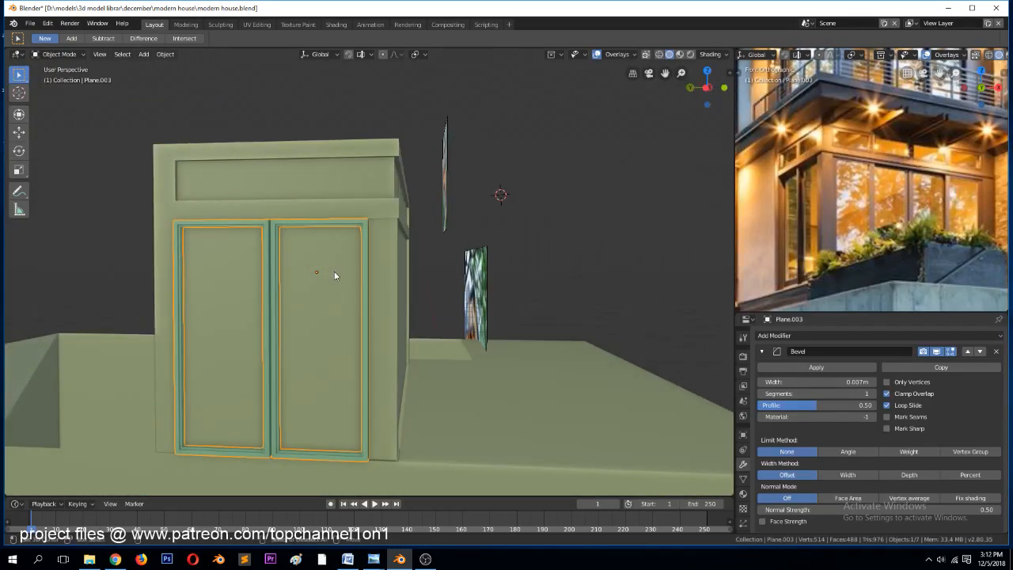
{"action": "key", "text": "KP_1"}
{"action": "key", "text": "KP_3"}
{"action": "key", "text": "ctrl+KP_3"}
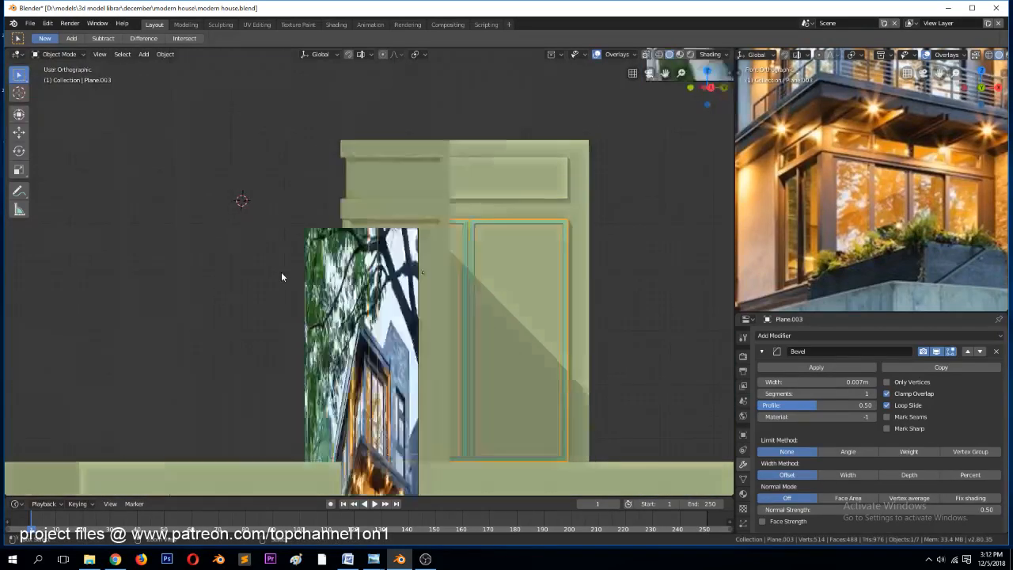
{"action": "scroll", "coordinate": [283, 269], "scroll_direction": "up", "scroll_amount": 4}
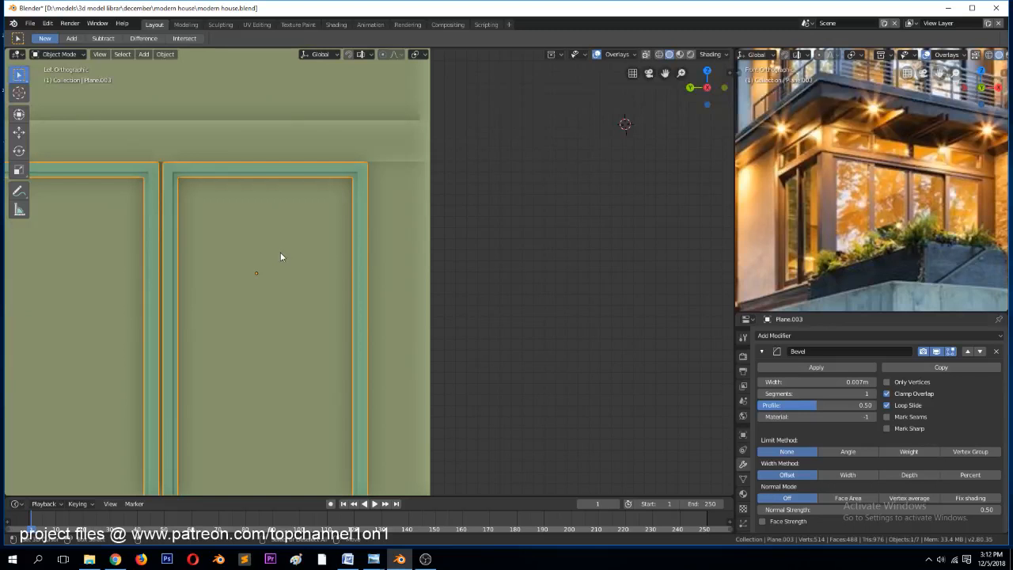
{"action": "scroll", "coordinate": [276, 255], "scroll_direction": "down", "scroll_amount": 2}
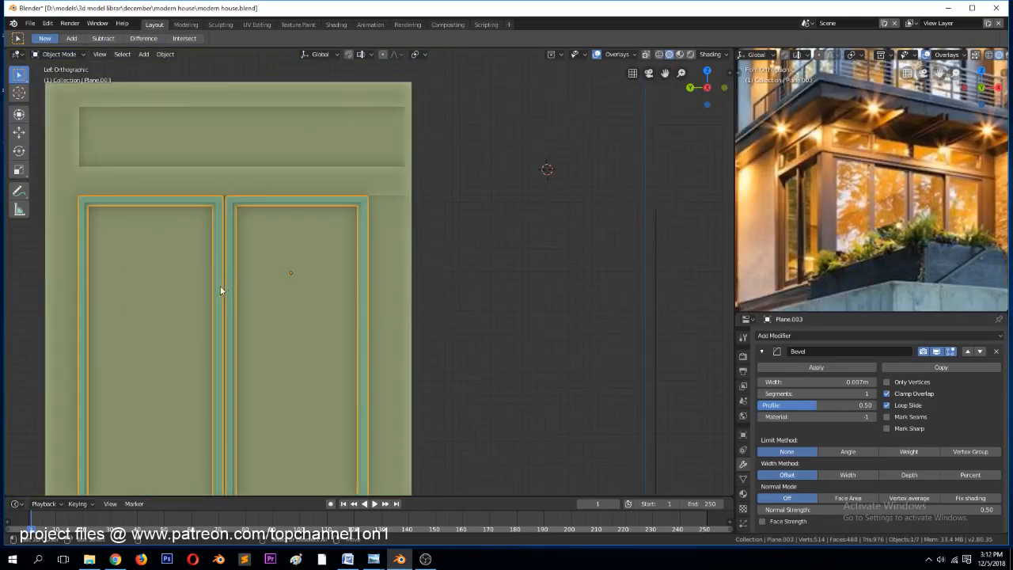
In wireframe shading, duplicate the whole double window frame mesh and move the copy about 5 m up along Z
{"action": "key", "text": "Tab"}
{"action": "left_click", "coordinate": [212, 290]}
{"action": "left_click_drag", "start_coordinate": [188, 369], "coordinate": [190, 370]}
{"action": "scroll", "coordinate": [208, 327], "scroll_direction": "down", "scroll_amount": 4}
{"action": "key", "text": "z"}
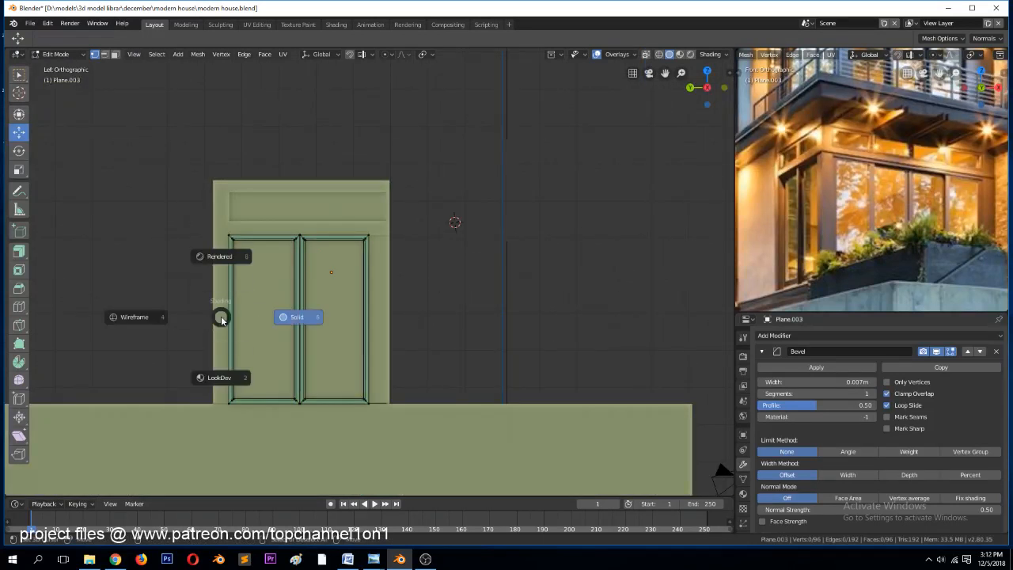
{"action": "left_click", "coordinate": [145, 319]}
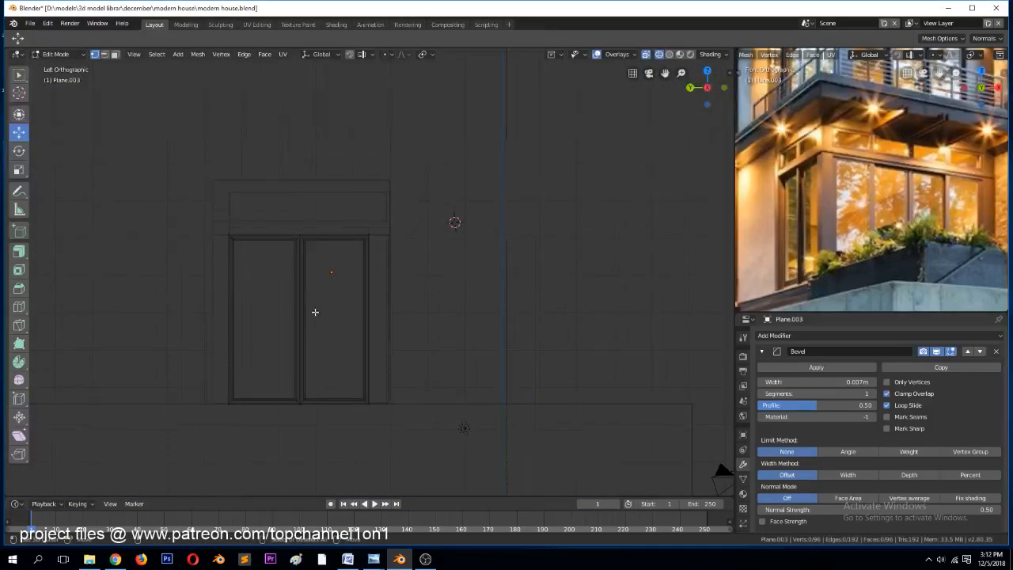
{"action": "scroll", "coordinate": [315, 312], "scroll_direction": "up", "scroll_amount": 1}
{"action": "left_click_drag", "start_coordinate": [158, 199], "coordinate": [414, 437]}
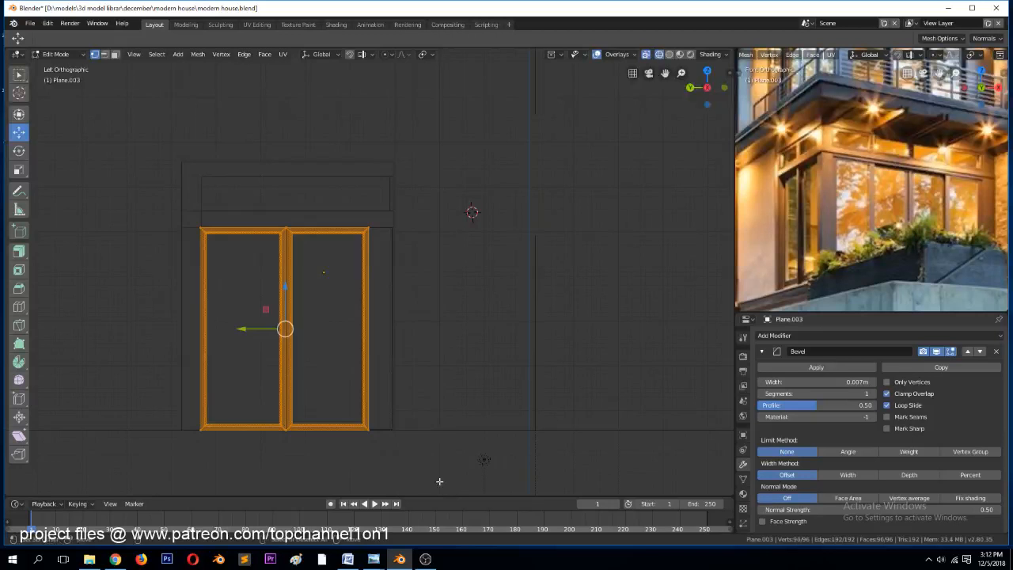
{"action": "key", "text": "g"}
{"action": "key", "text": "z"}
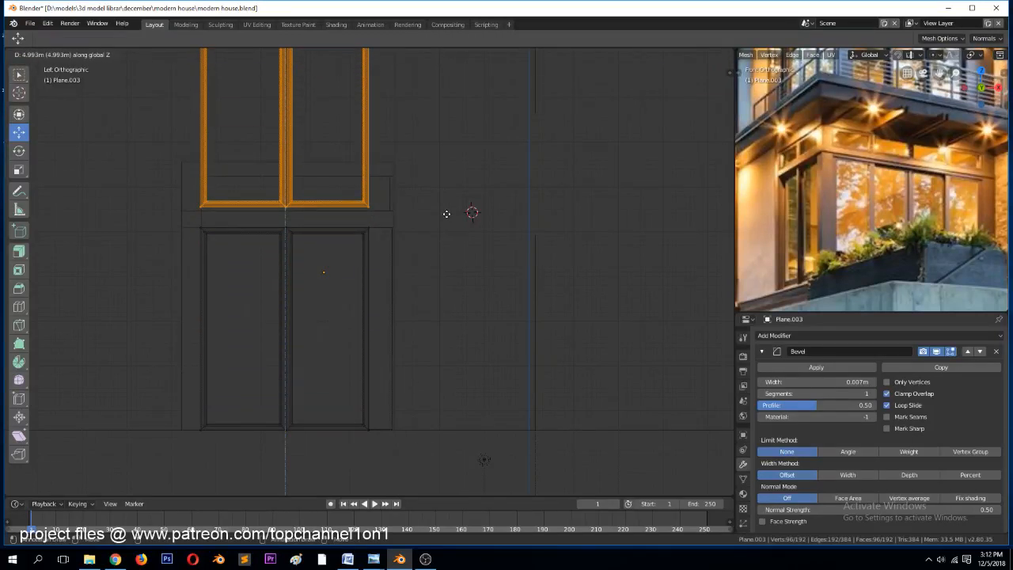
{"action": "left_click", "coordinate": [448, 218]}
Lower the duplicated frame's upper side along Z so the copy fits the shallow recess above the main opening
{"action": "scroll", "coordinate": [449, 237], "scroll_direction": "down", "scroll_amount": 1}
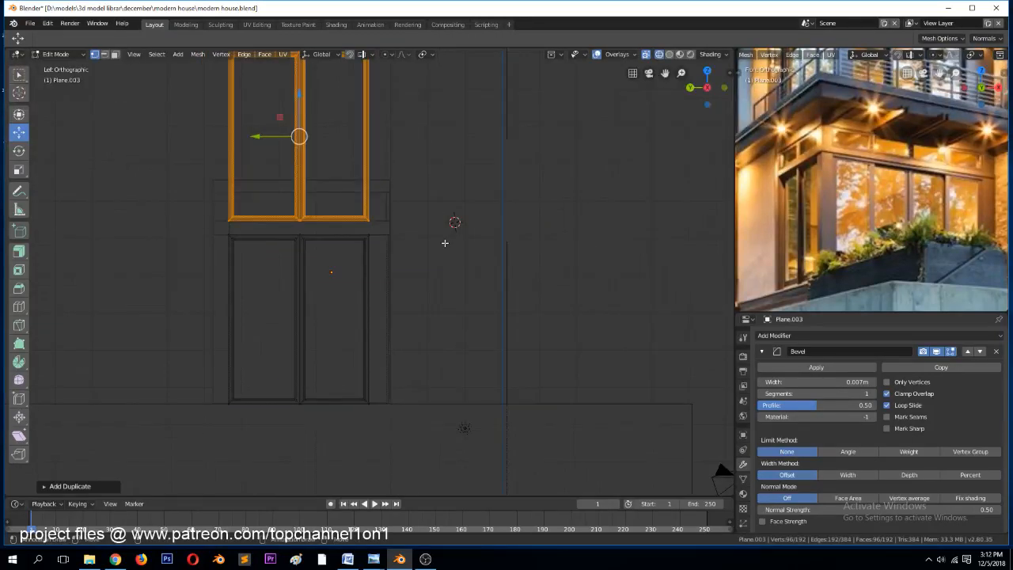
{"action": "scroll", "coordinate": [421, 238], "scroll_direction": "down", "scroll_amount": 2}
{"action": "key", "text": "alt+a"}
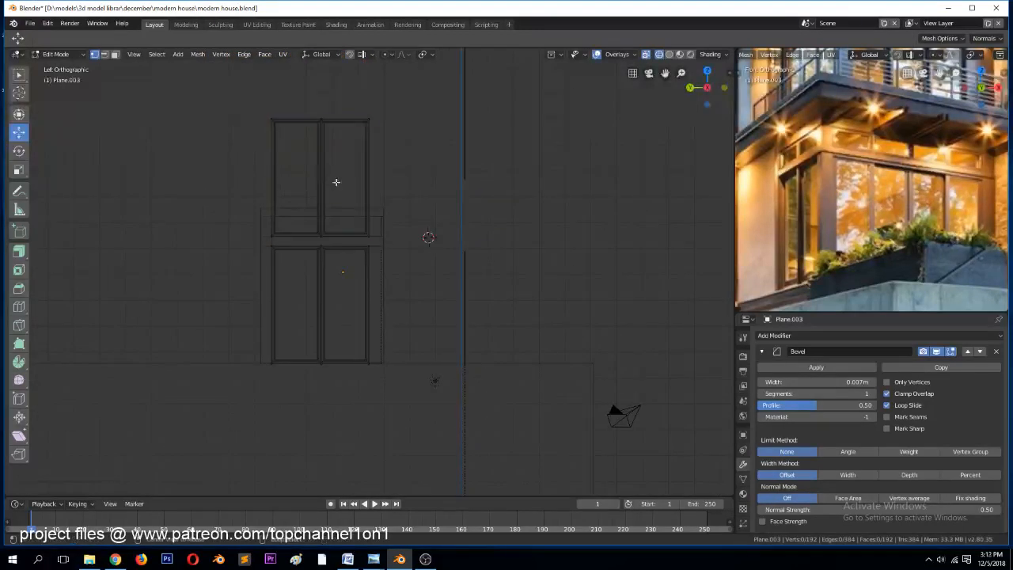
{"action": "key", "text": "b"}
{"action": "left_click_drag", "start_coordinate": [246, 97], "coordinate": [426, 151]}
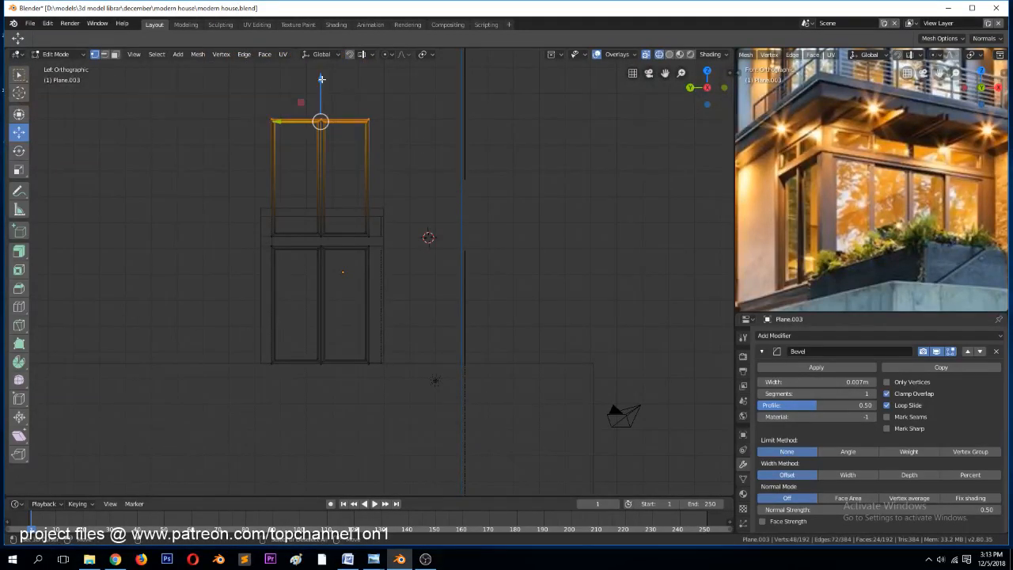
{"action": "left_click_drag", "start_coordinate": [321, 79], "coordinate": [326, 179]}
{"action": "key", "text": "a"}
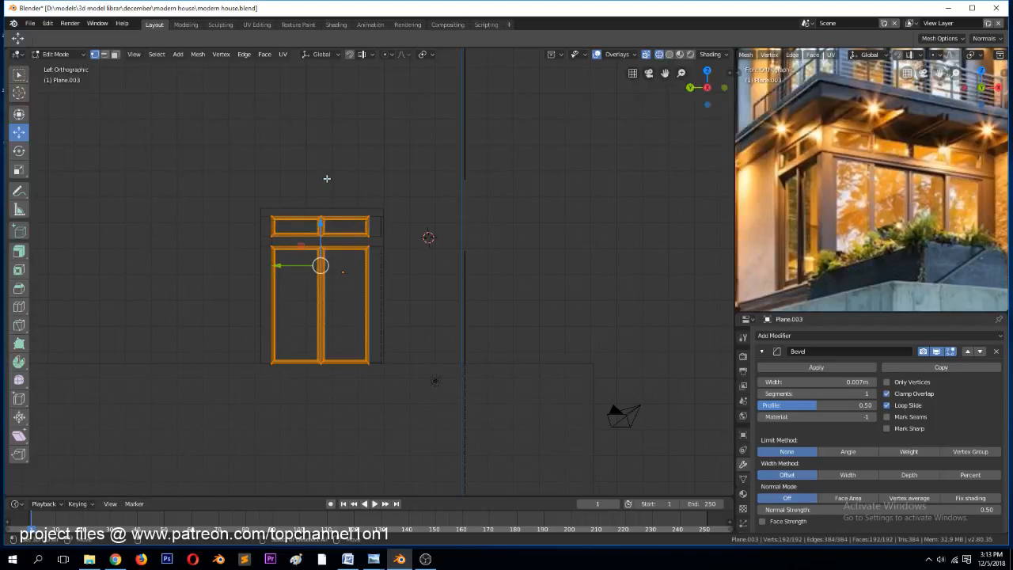
Try to move the corner-side vertical members of the window frames along Y towards the pillar
{"action": "key", "text": "KP_Decimal"}
{"action": "key", "text": "alt+a"}
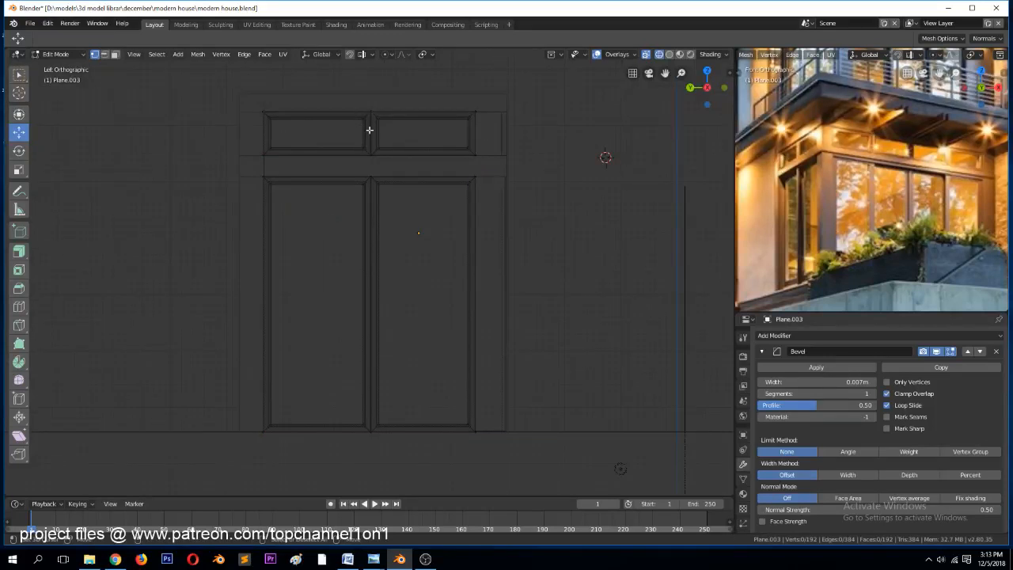
{"action": "key", "text": "b"}
{"action": "left_click_drag", "start_coordinate": [422, 85], "coordinate": [535, 475]}
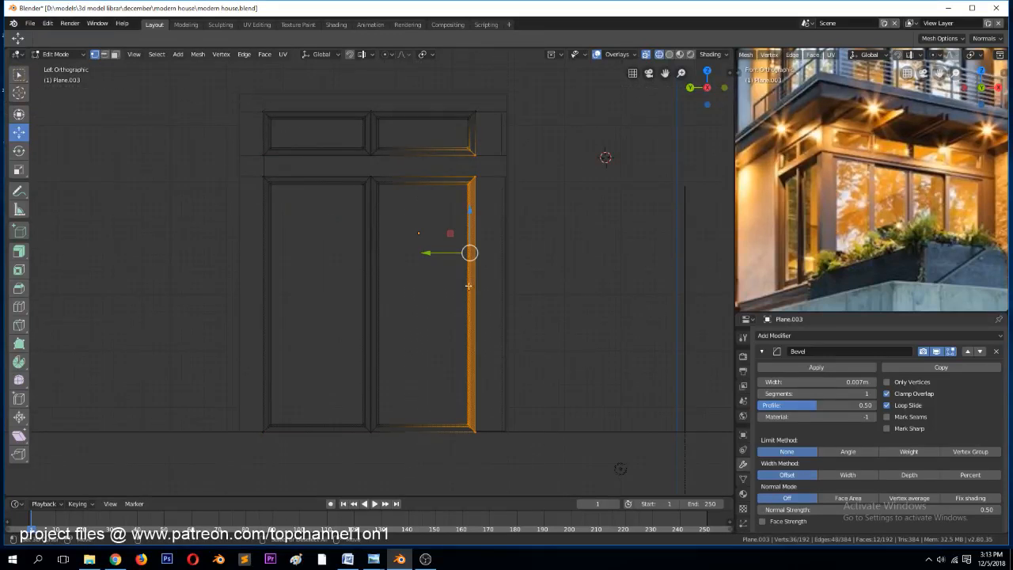
{"action": "left_click_drag", "start_coordinate": [438, 255], "coordinate": [462, 254]}
{"action": "key", "text": "ctrl+z"}
Box-select the corner-side verticals of both the upper and lower frames and move them along Y towards the corner
{"action": "key", "text": "b"}
{"action": "left_click_drag", "start_coordinate": [427, 93], "coordinate": [495, 423]}
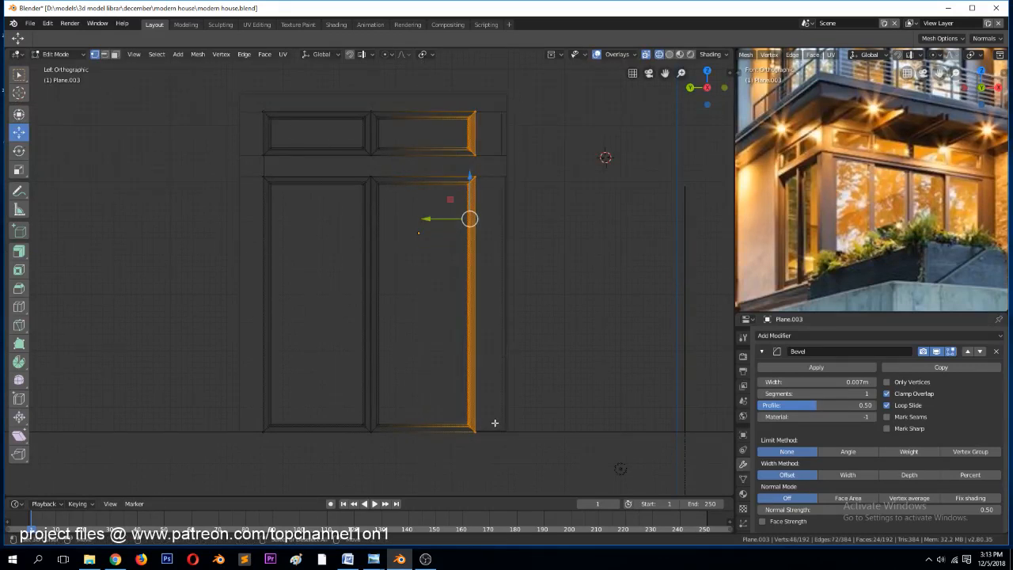
{"action": "left_click_drag", "start_coordinate": [433, 219], "coordinate": [453, 222]}
{"action": "left_click", "coordinate": [424, 243]}
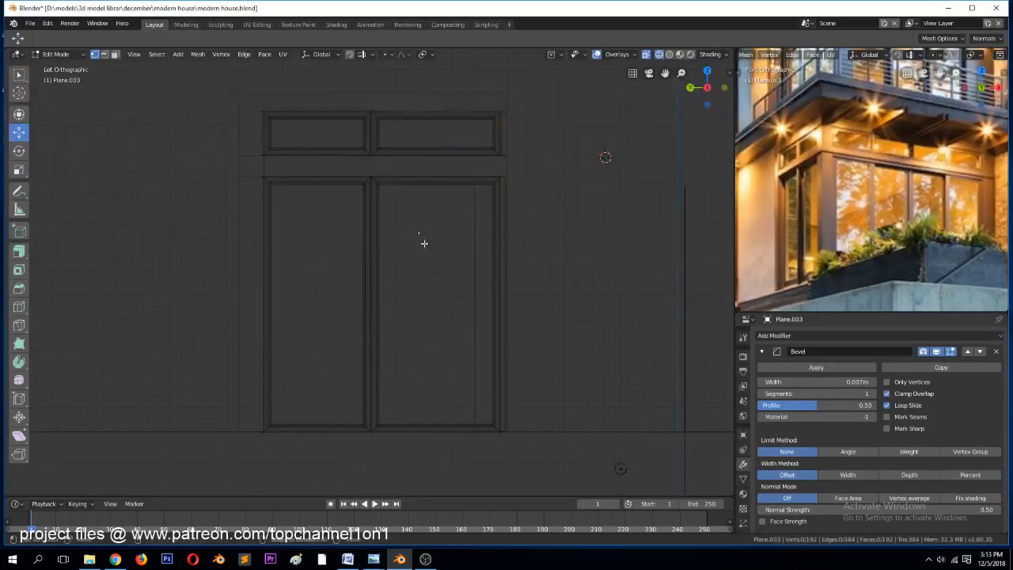
Shift the middle posts of the upper and lower frames along Y to re-centre them, and return to solid object view
{"action": "key", "text": "b"}
{"action": "left_click_drag", "start_coordinate": [331, 90], "coordinate": [428, 449]}
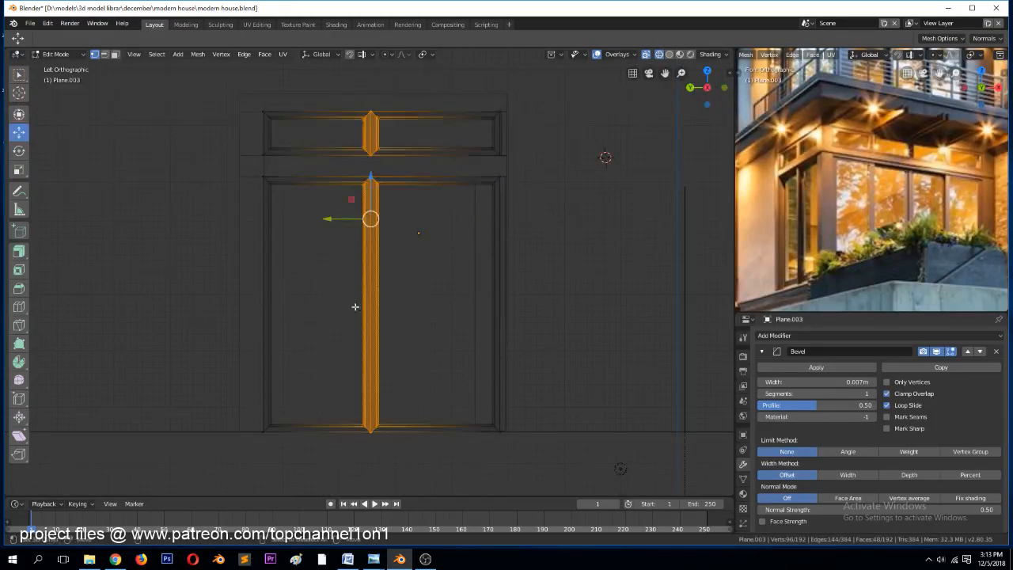
{"action": "left_click_drag", "start_coordinate": [328, 218], "coordinate": [342, 220]}
{"action": "key", "text": "Tab"}
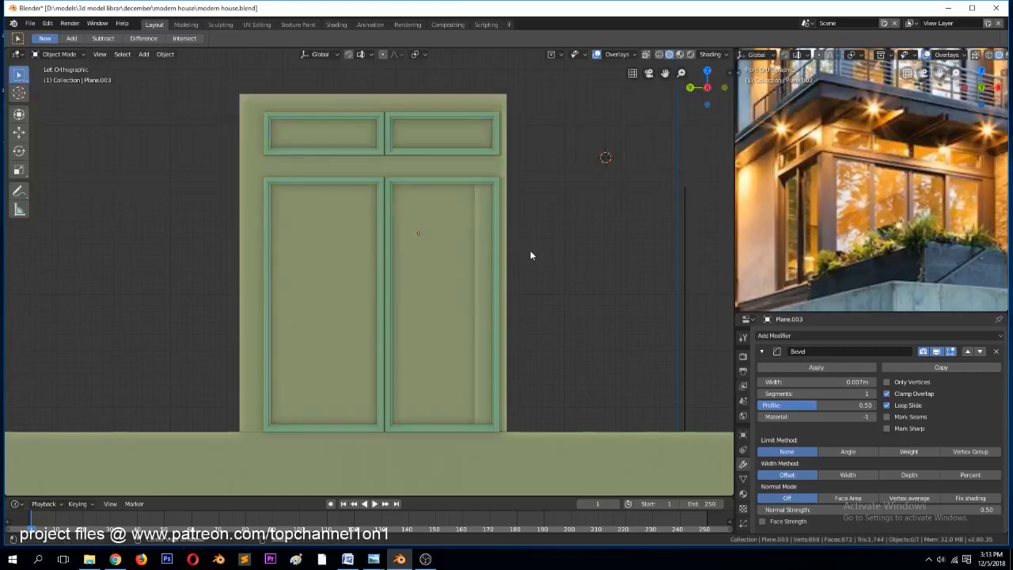
{"action": "mouse_move", "coordinate": [534, 253]}
{"action": "middle_mouse_down"}
{"action": "mouse_move", "coordinate": [493, 278]}
{"action": "mouse_move", "coordinate": [515, 289]}
{"action": "mouse_move", "coordinate": [427, 285]}
{"action": "mouse_move", "coordinate": [443, 268]}
{"action": "middle_mouse_up"}
Reselect the corner-side verticals of both frames through the mesh and pull them back along Y to the corner pillar's edge
{"action": "key", "text": "Tab"}
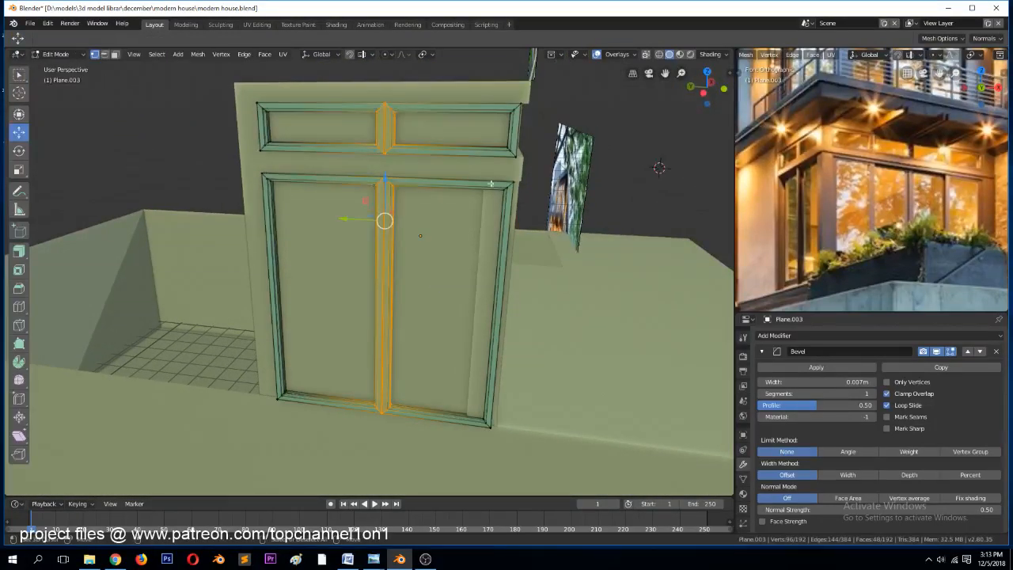
{"action": "key", "text": "alt+a"}
{"action": "key", "text": "b"}
{"action": "key", "text": "Escape"}
{"action": "key", "text": "z"}
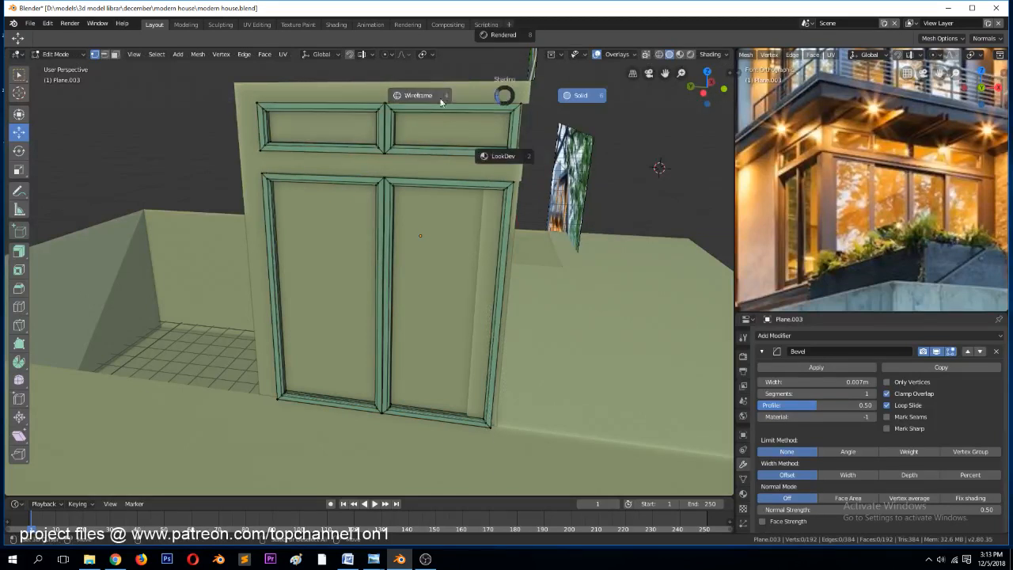
{"action": "left_click", "coordinate": [466, 88]}
{"action": "left_click_drag", "start_coordinate": [467, 82], "coordinate": [589, 507]}
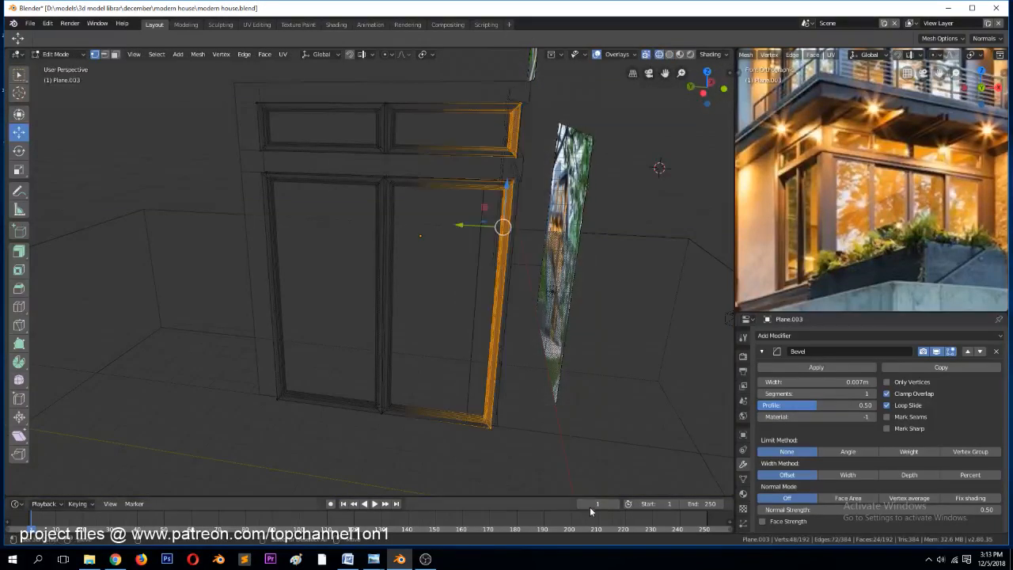
{"action": "key", "text": "z"}
{"action": "left_click", "coordinate": [656, 300]}
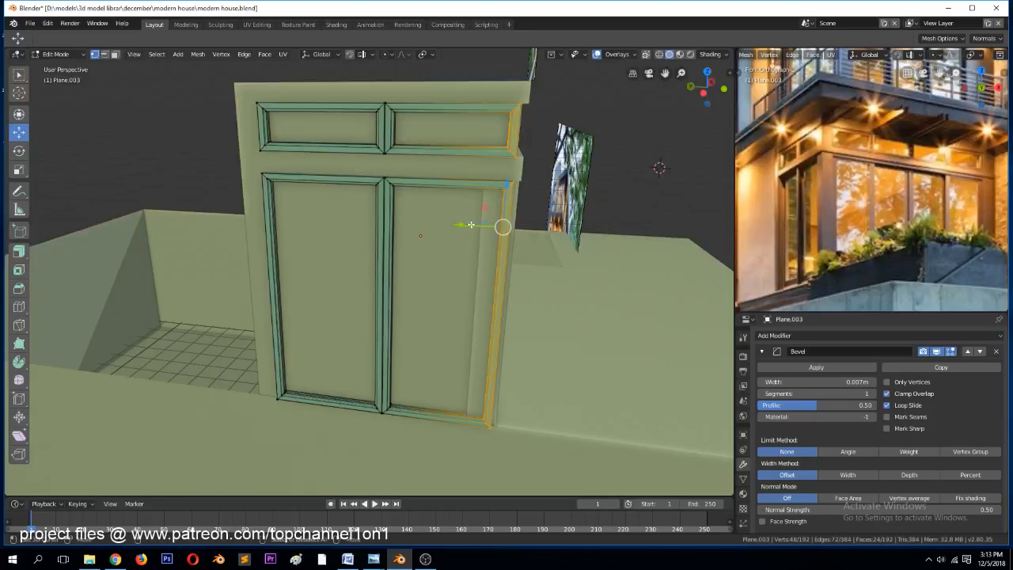
{"action": "left_click_drag", "start_coordinate": [471, 225], "coordinate": [438, 226]}
Leave mesh editing of the window frames and check their fit beside the corner pillar
{"action": "middle_click_drag", "start_coordinate": [439, 226], "coordinate": [537, 189]}
{"action": "key", "text": "a"}
{"action": "key", "text": "Tab"}
{"action": "key", "text": "Tab"}
{"action": "key", "text": "Tab"}
{"action": "middle_click_drag", "start_coordinate": [513, 223], "coordinate": [490, 208]}
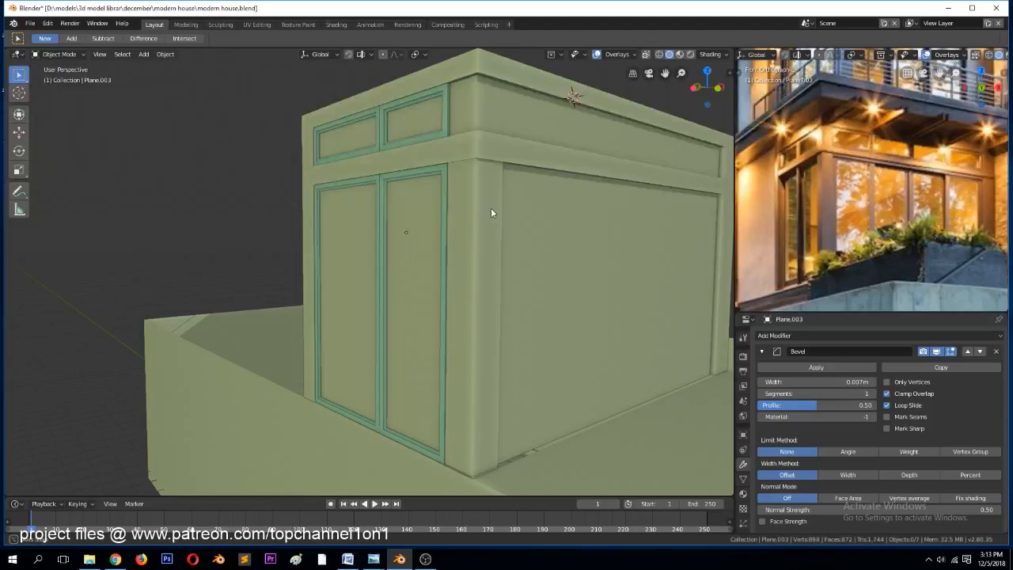
Make the corner wall block the active object in object mode and save the project
{"action": "key", "text": "Tab"}
{"action": "key", "text": "Tab"}
{"action": "left_click", "coordinate": [482, 110]}
{"action": "key", "text": "Tab"}
{"action": "middle_click_drag", "start_coordinate": [481, 110], "coordinate": [521, 226]}
{"action": "key", "text": "Tab"}
{"action": "scroll", "coordinate": [541, 293], "scroll_direction": "down", "scroll_amount": 5}
{"action": "middle_click_drag", "start_coordinate": [409, 278], "coordinate": [456, 253]}
{"action": "key", "text": "ctrl+s"}
{"action": "scroll", "coordinate": [472, 239], "scroll_direction": "up", "scroll_amount": 4}
Extrude the two edges at the corner pillar's top, beneath the lower band, upward to the upper band
{"action": "key", "text": "Tab"}
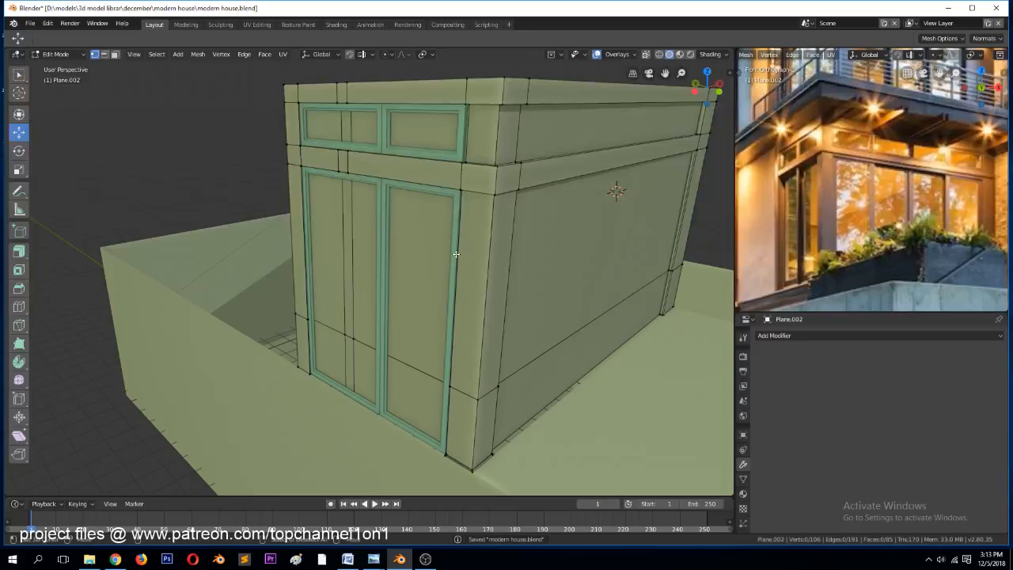
{"action": "key", "text": "3"}
{"action": "middle_click_drag", "start_coordinate": [467, 219], "coordinate": [472, 150]}
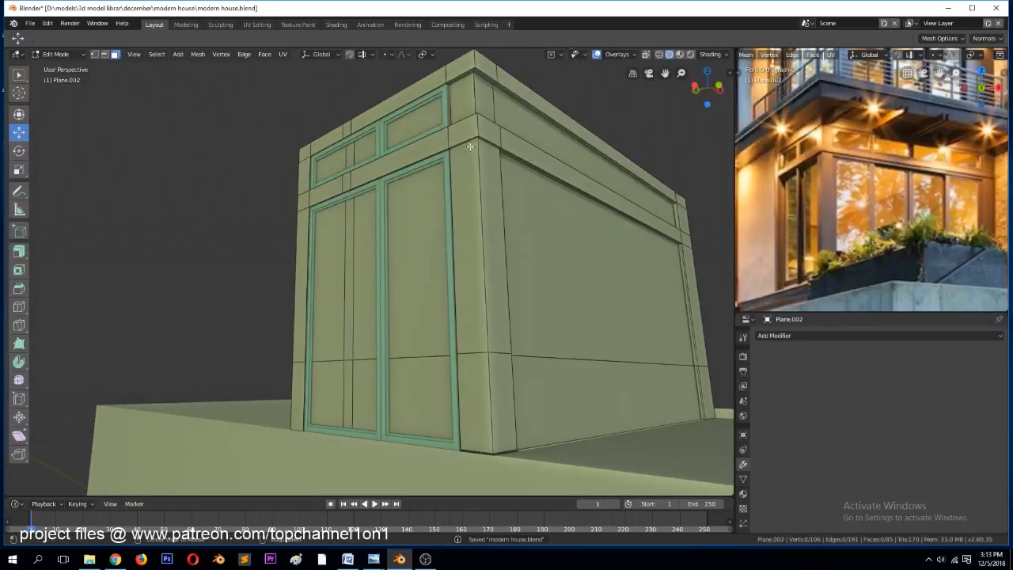
{"action": "left_click", "coordinate": [473, 143], "text": "alt"}
{"action": "left_click", "coordinate": [473, 143]}
{"action": "key", "text": "2"}
{"action": "left_click", "coordinate": [472, 143]}
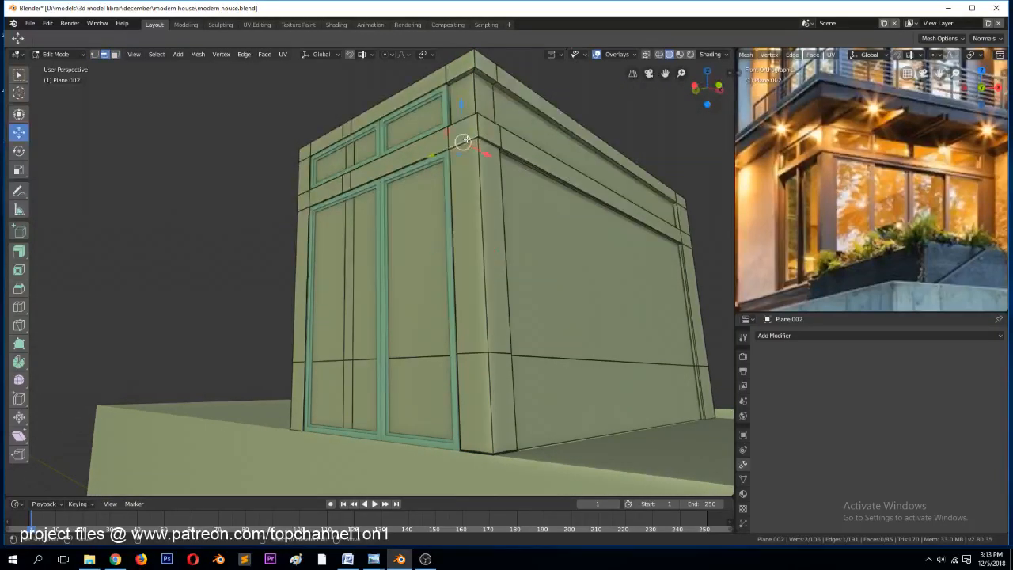
{"action": "left_click", "coordinate": [484, 142], "text": "shift"}
{"action": "key", "text": "e"}
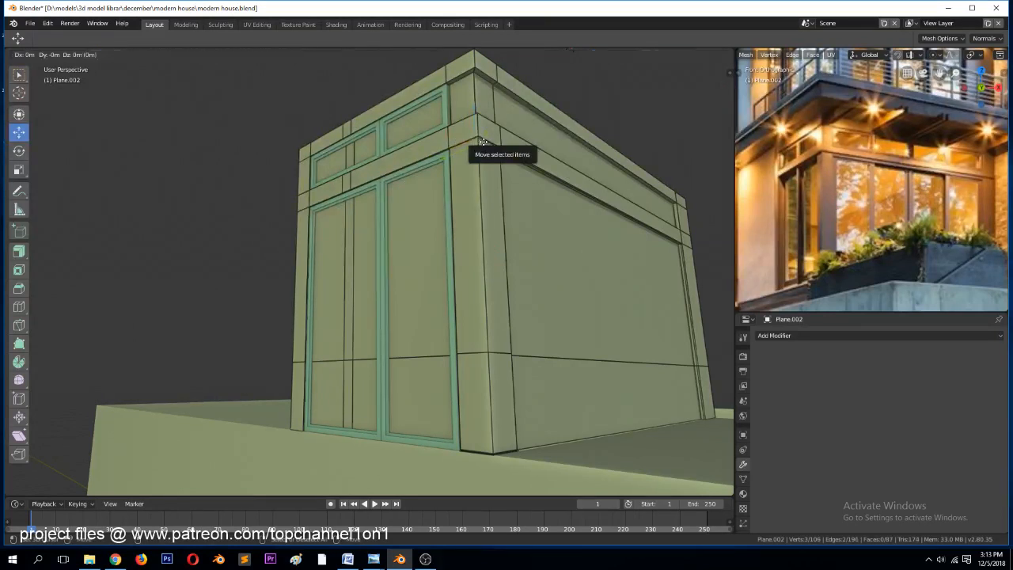
{"action": "left_click", "coordinate": [495, 71]}
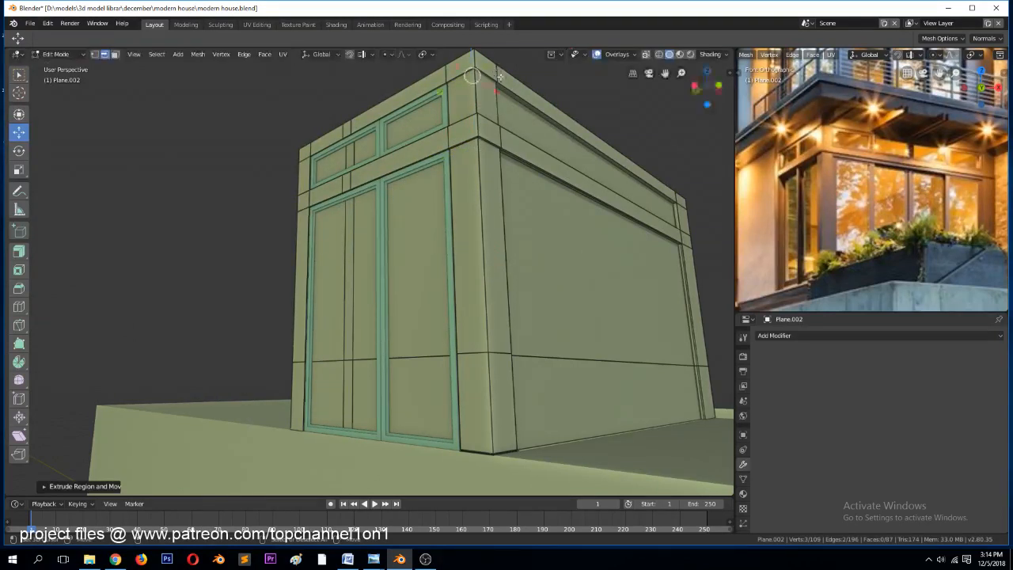
Leave mesh editing of the wall block, save the project and show the house squarely from the front
{"action": "key", "text": "Tab"}
{"action": "middle_click_drag", "start_coordinate": [554, 213], "coordinate": [536, 267]}
{"action": "key", "text": "ctrl+s"}
{"action": "key", "text": "KP_1"}
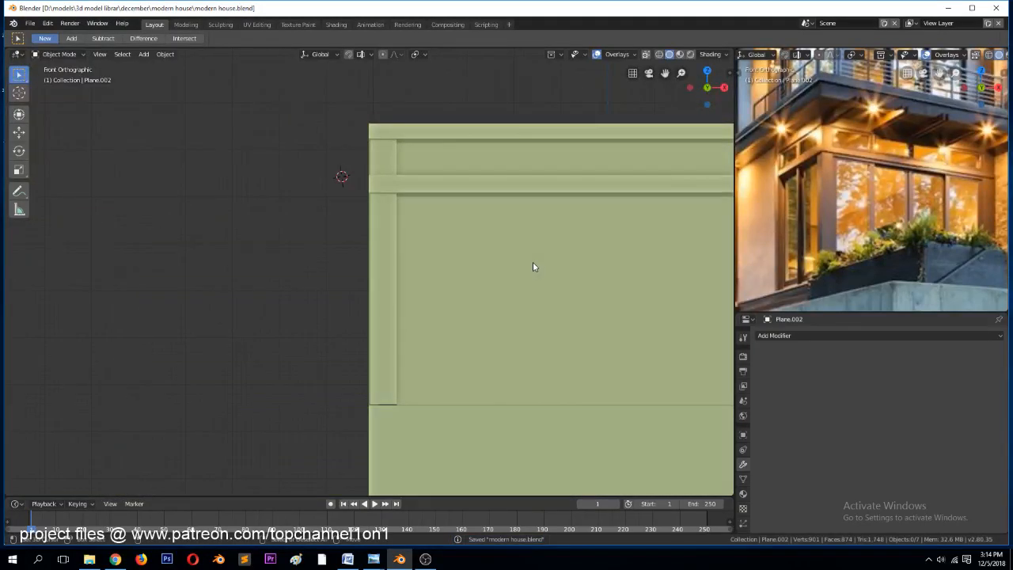
Select the side wall's window frames, show the house squarely from the front and save the project
{"action": "scroll", "coordinate": [849, 143], "scroll_direction": "down", "scroll_amount": 2}
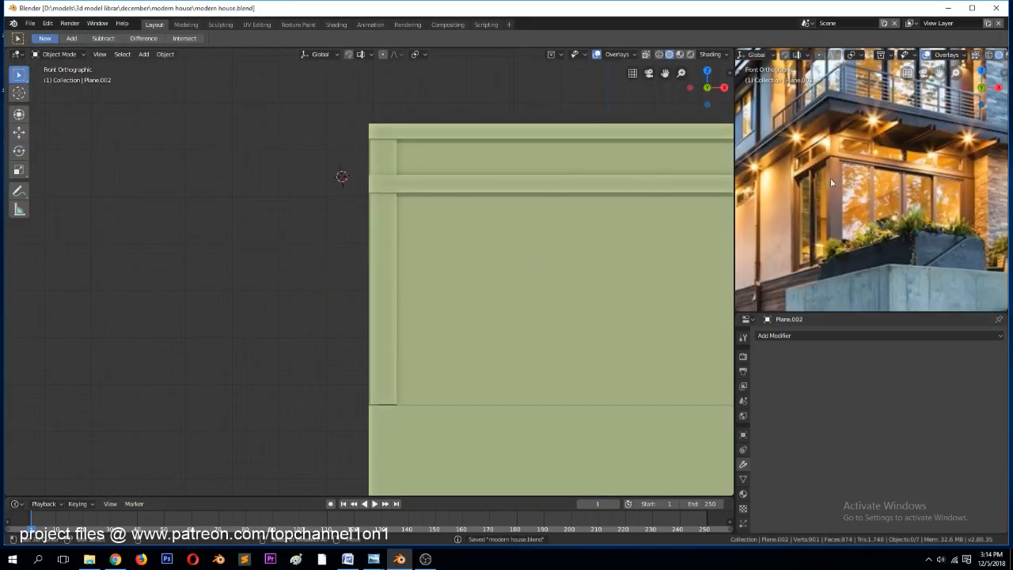
{"action": "middle_click_drag", "start_coordinate": [577, 233], "coordinate": [646, 223]}
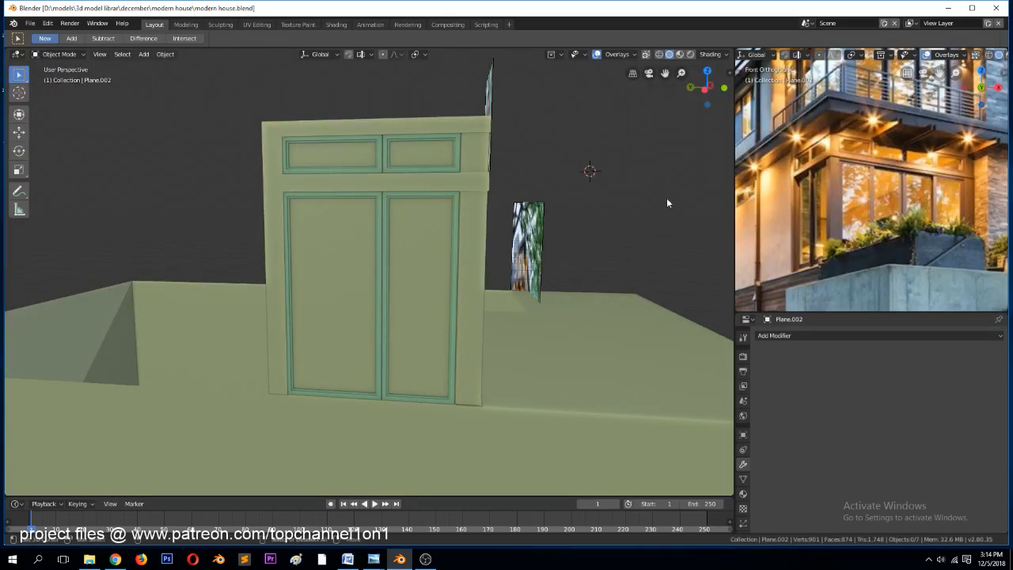
{"action": "middle_click_drag", "start_coordinate": [666, 198], "coordinate": [437, 232]}
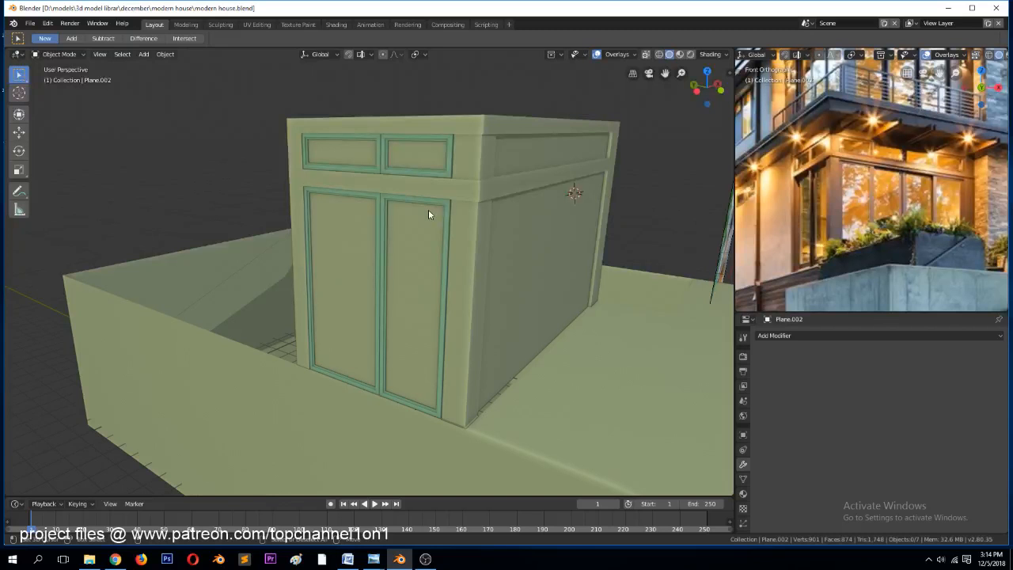
{"action": "left_click", "coordinate": [385, 230]}
{"action": "key", "text": "KP_1"}
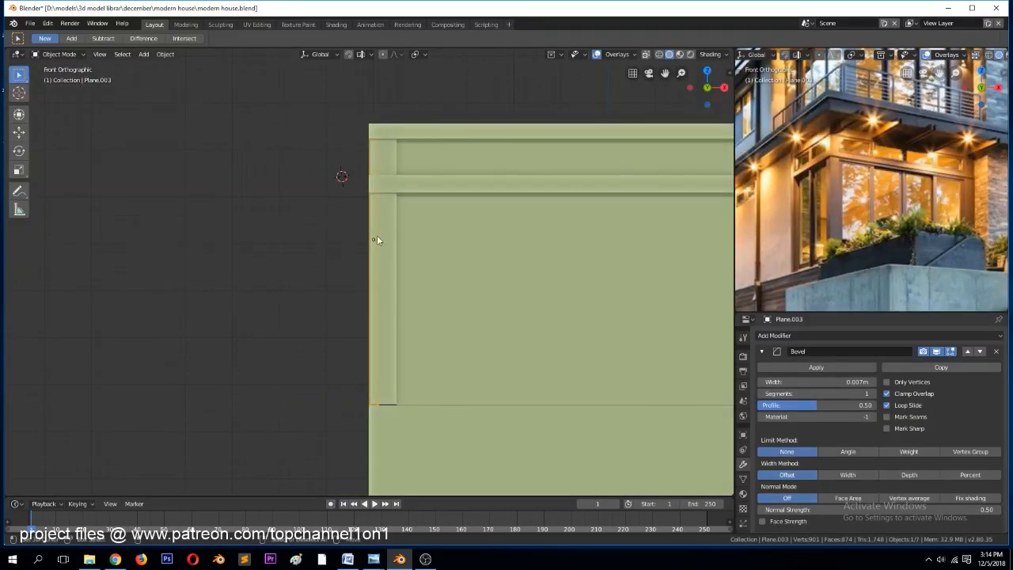
{"action": "key", "text": "ctrl+s"}
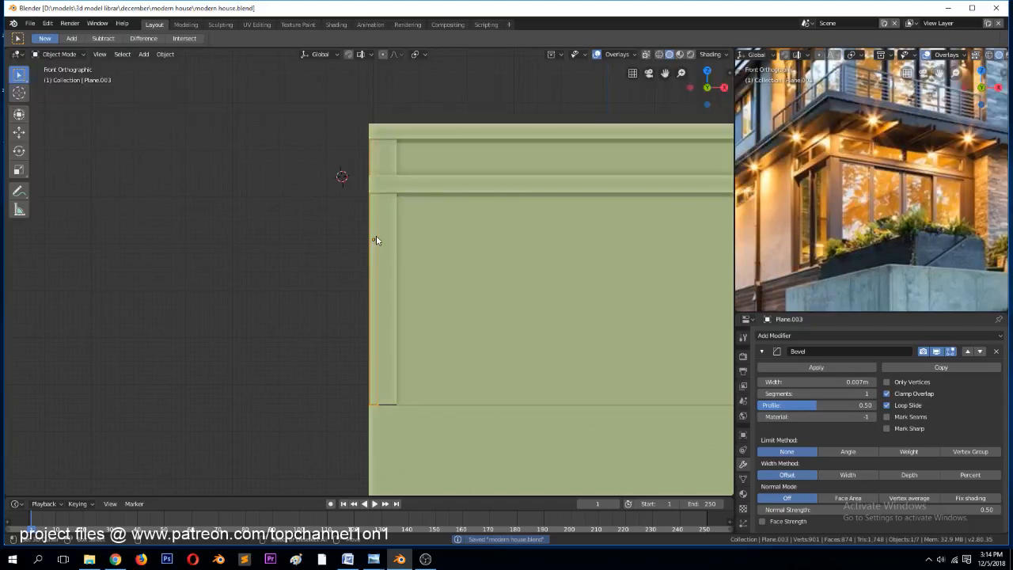
Duplicate the side window frames in place and rotate the copy -90° as seen from above
{"action": "key", "text": "KP_7"}
{"action": "scroll", "coordinate": [376, 244], "scroll_direction": "down", "scroll_amount": 2}
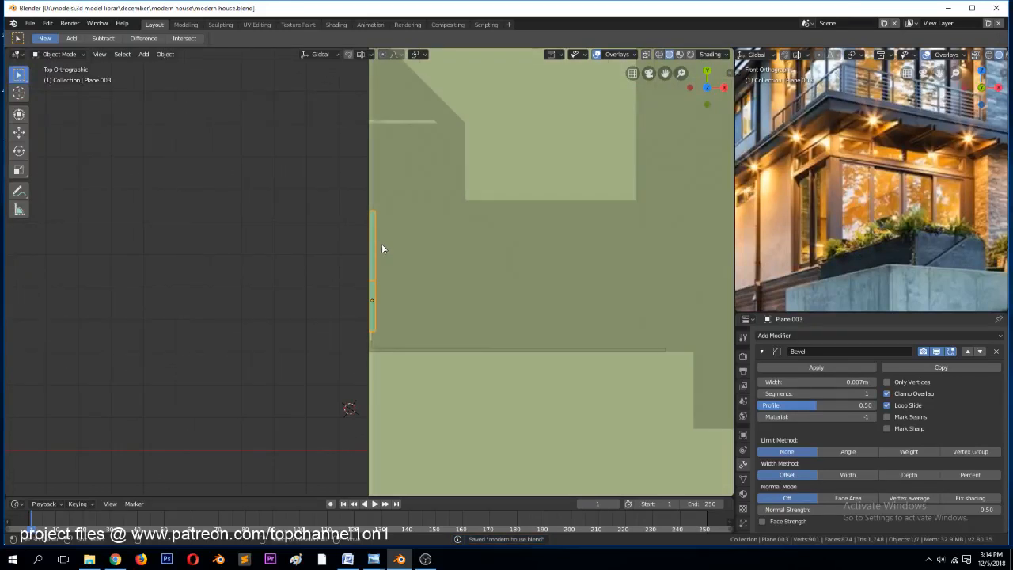
{"action": "key", "text": "shift+d"}
{"action": "right_click", "coordinate": [382, 244]}
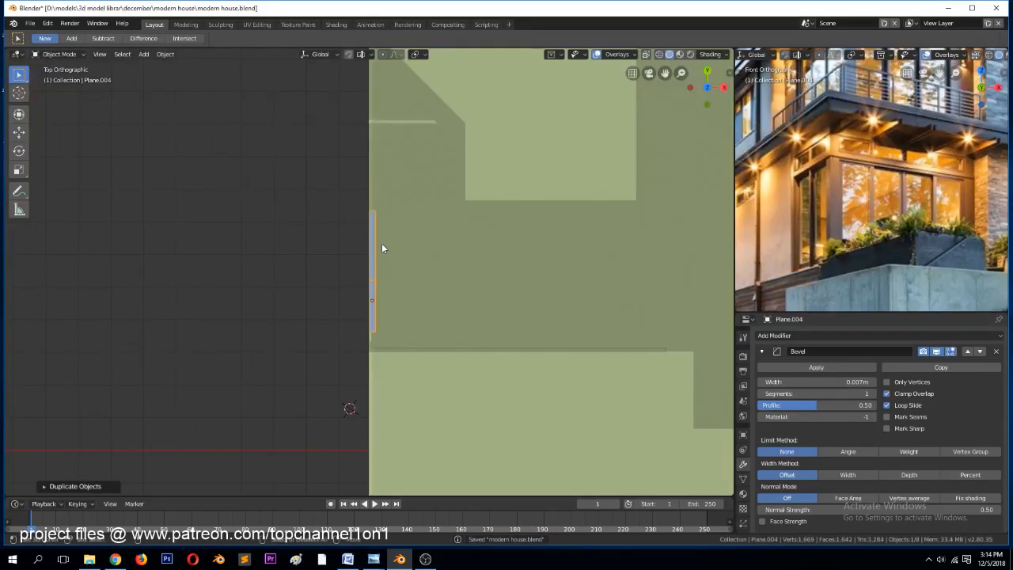
{"action": "key", "text": "r"}
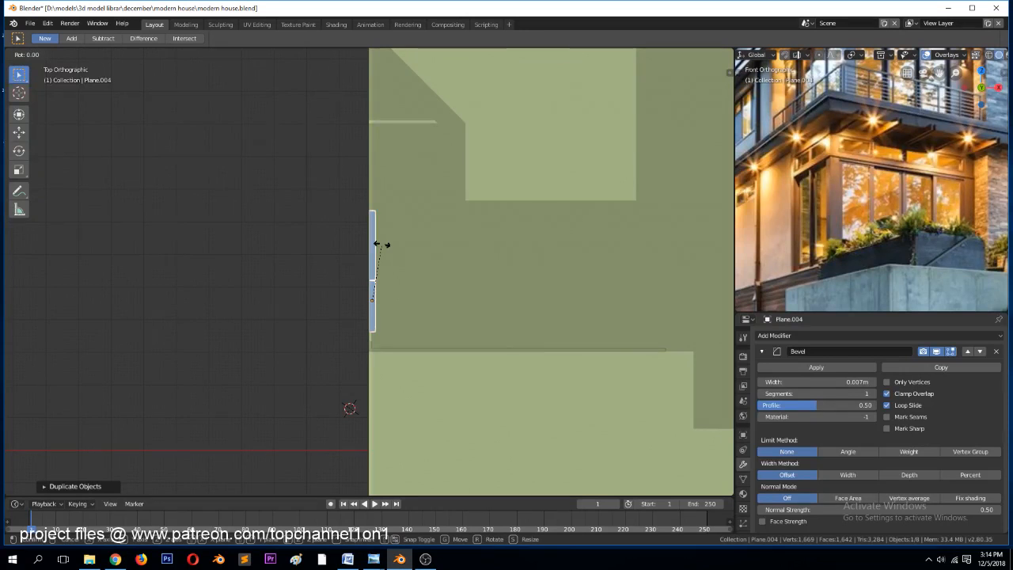
{"action": "type", "text": "90"}
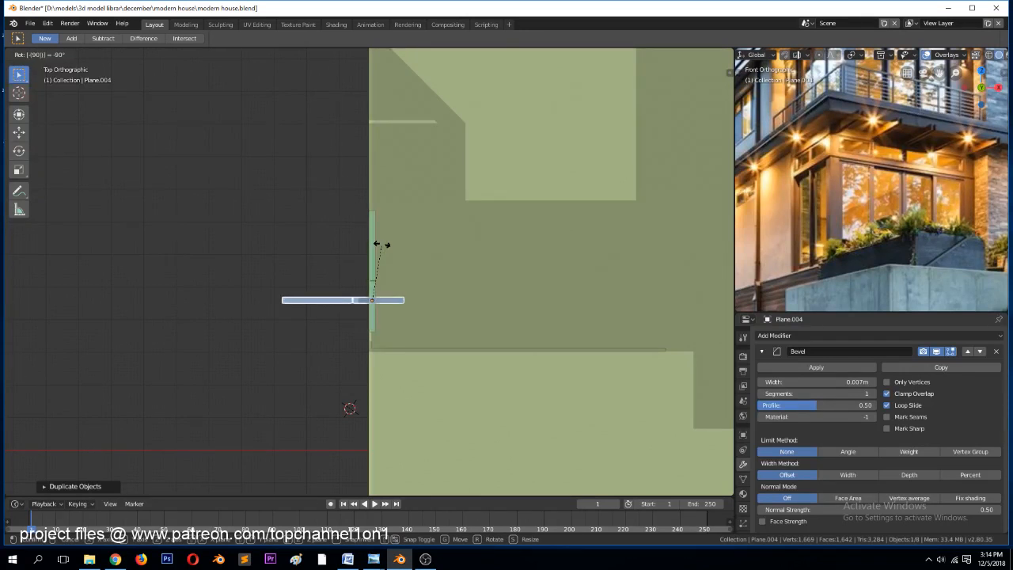
{"action": "key", "text": "Return"}
Move the rotated window frames onto the front wall, starting at the corner pillar
{"action": "key", "text": "g"}
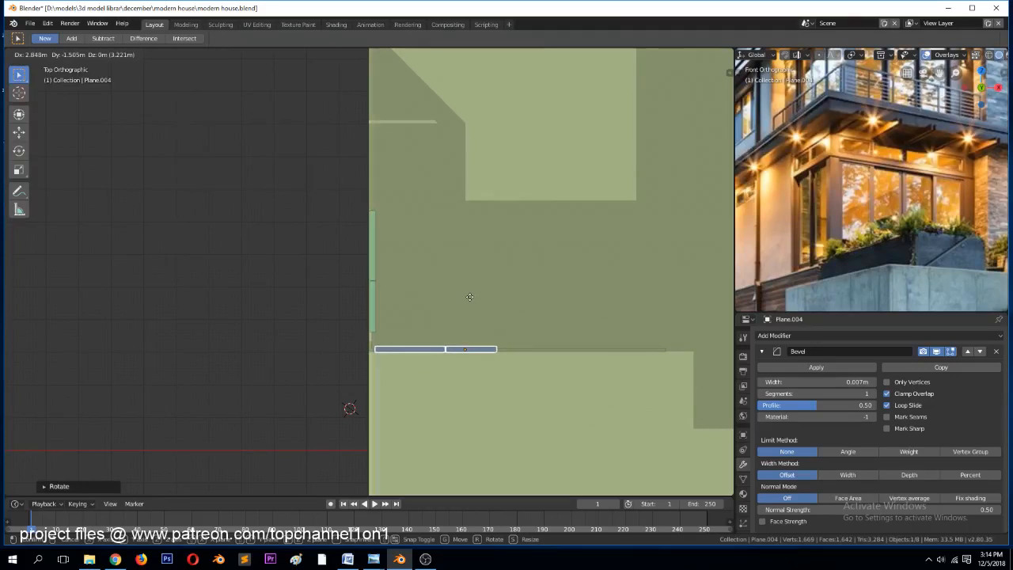
{"action": "left_click", "coordinate": [470, 296]}
{"action": "middle_click_drag", "start_coordinate": [471, 297], "coordinate": [502, 235]}
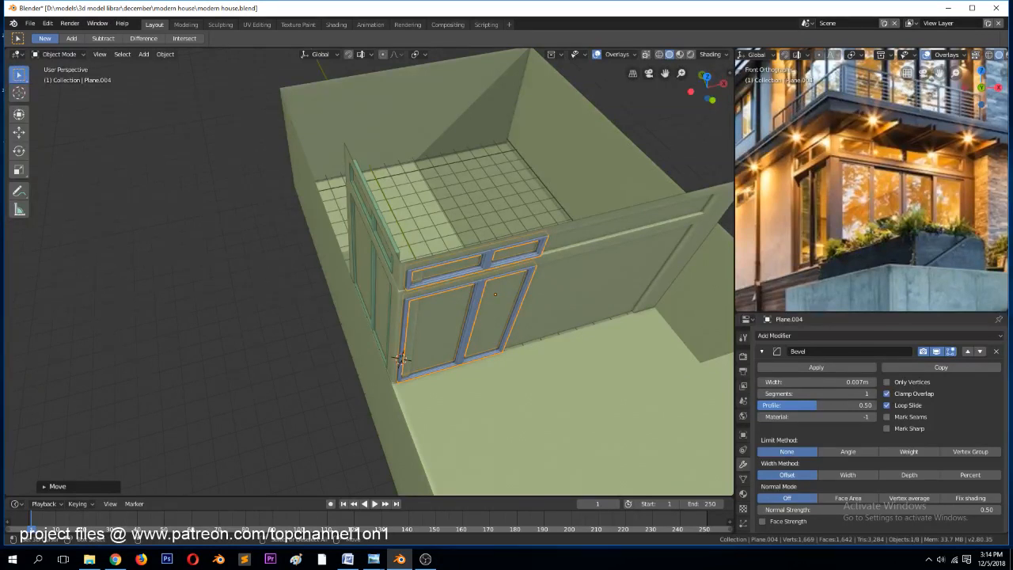
{"action": "key", "text": "alt+Tab"}
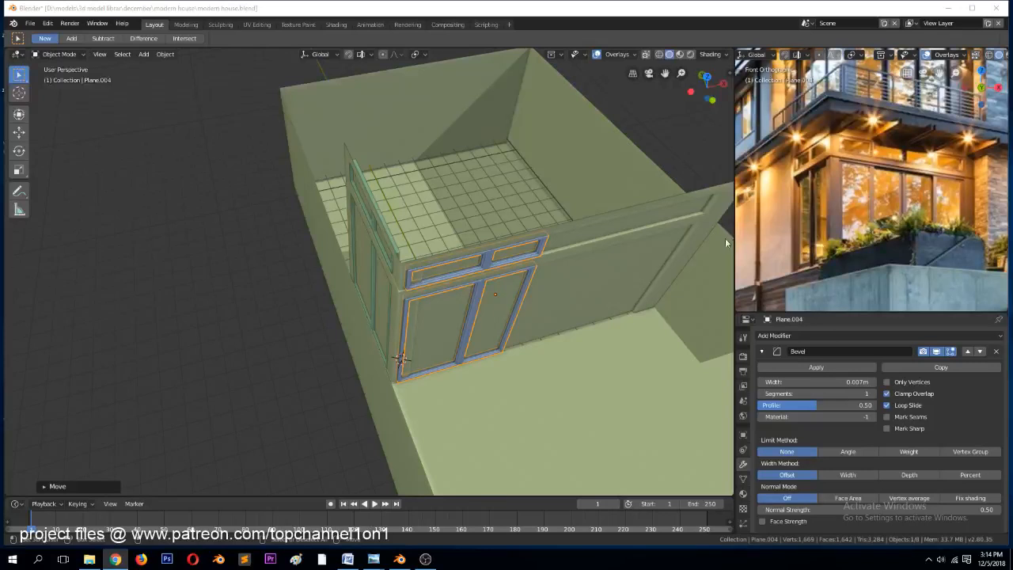
{"action": "left_click", "coordinate": [589, 274]}
Shift the front window frames along X until they clear the corner pillar and sit inside the wall opening
{"action": "scroll", "coordinate": [582, 271], "scroll_direction": "down", "scroll_amount": 2}
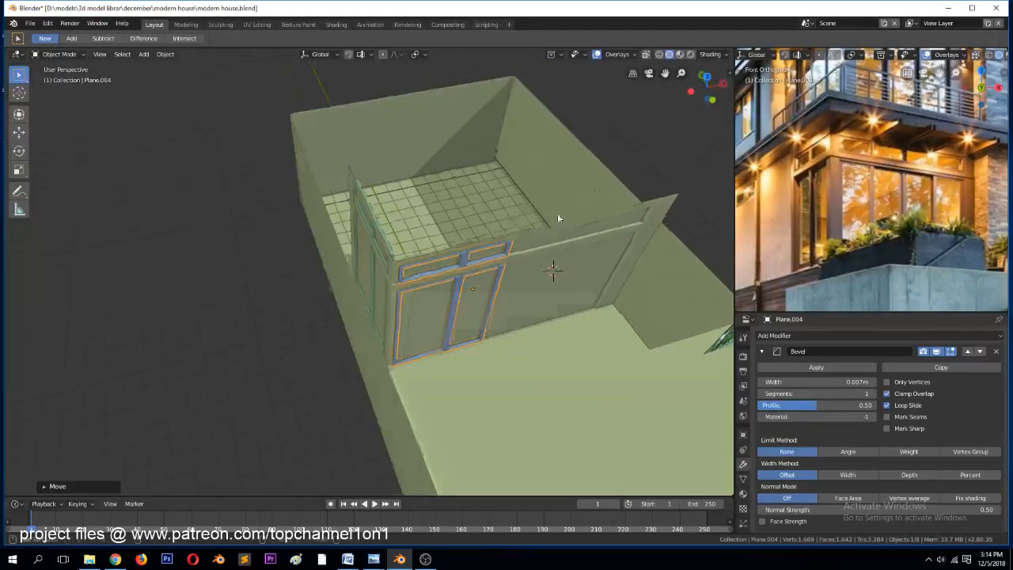
{"action": "middle_click_drag", "start_coordinate": [558, 219], "coordinate": [550, 230]}
{"action": "scroll", "coordinate": [545, 237], "scroll_direction": "up", "scroll_amount": 2}
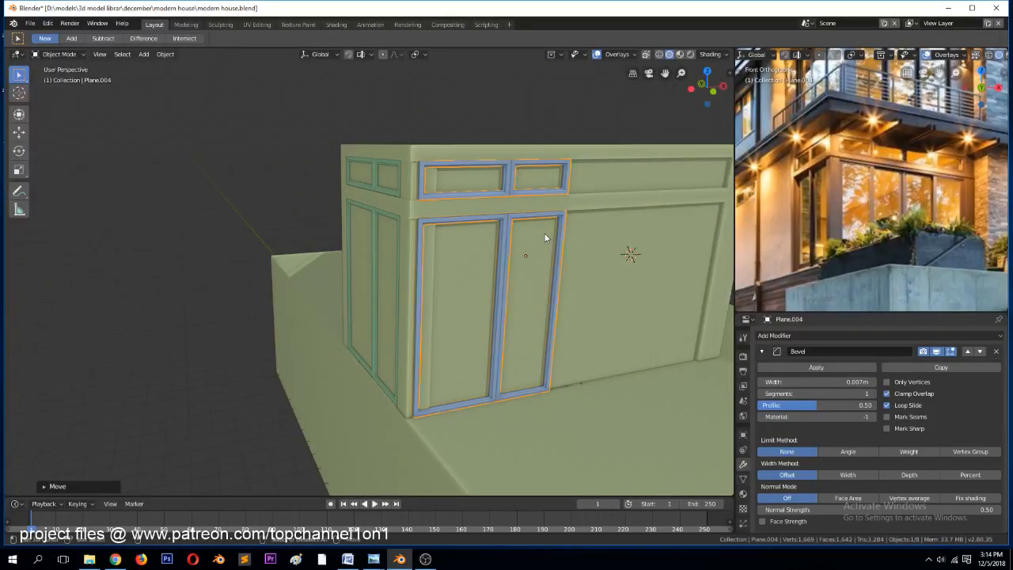
{"action": "key", "text": "g"}
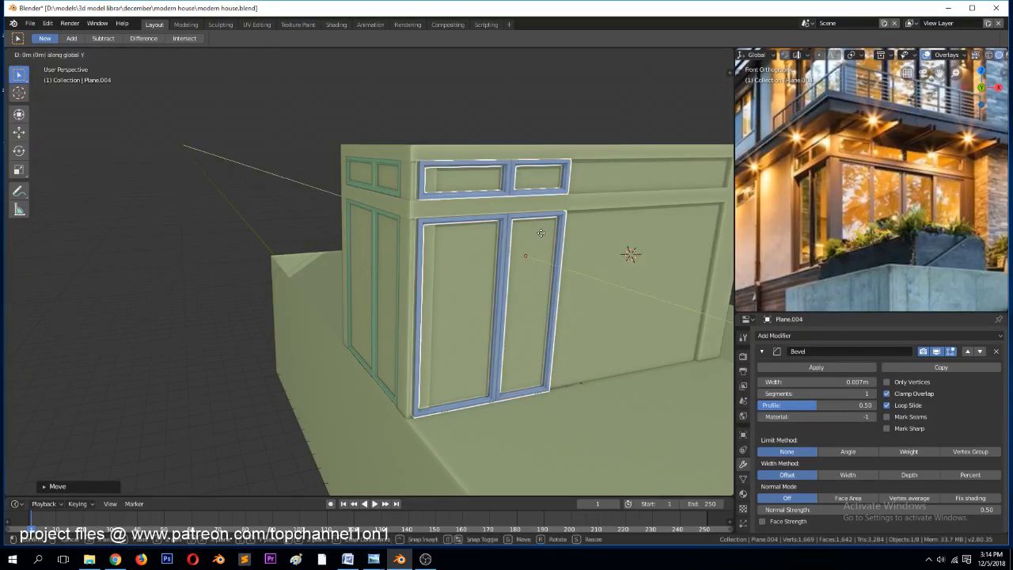
{"action": "key", "text": "x"}
{"action": "left_click", "coordinate": [555, 234]}
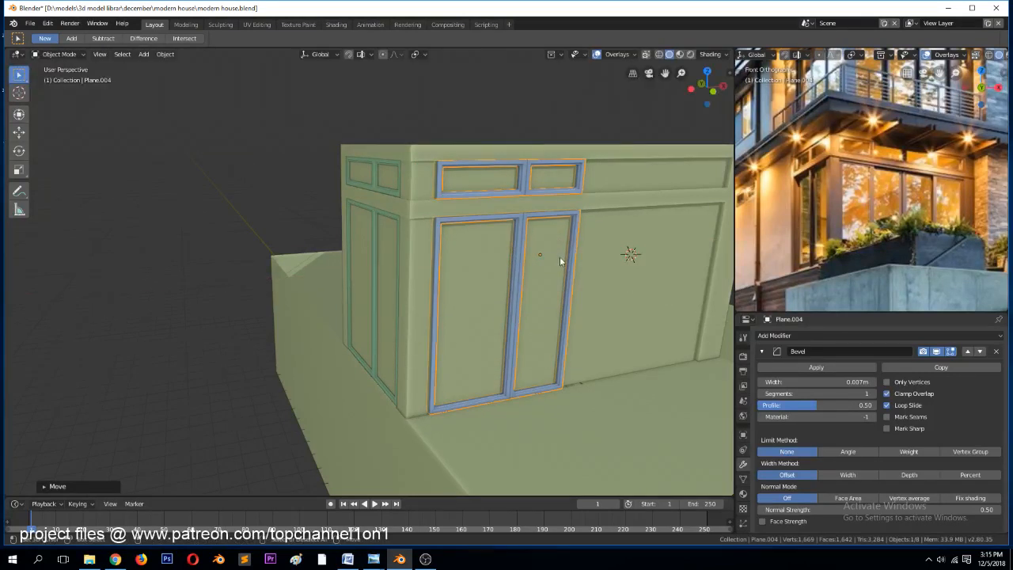
{"action": "middle_click_drag", "start_coordinate": [560, 257], "coordinate": [589, 238]}
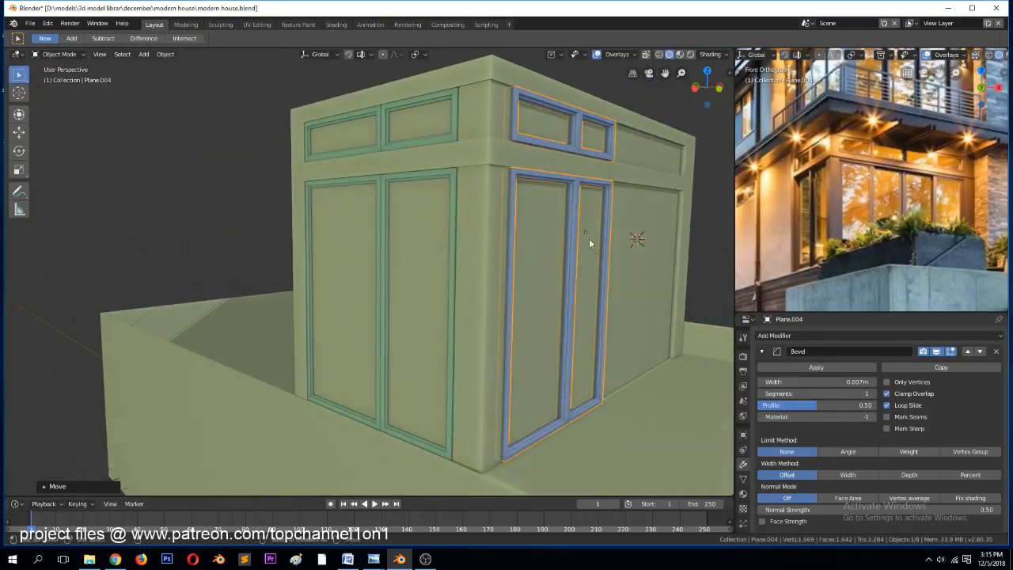
Nudge the front window frames slightly along Y with the Move tool to seat them in the wall recess
{"action": "left_click", "coordinate": [19, 114]}
{"action": "left_click", "coordinate": [19, 132]}
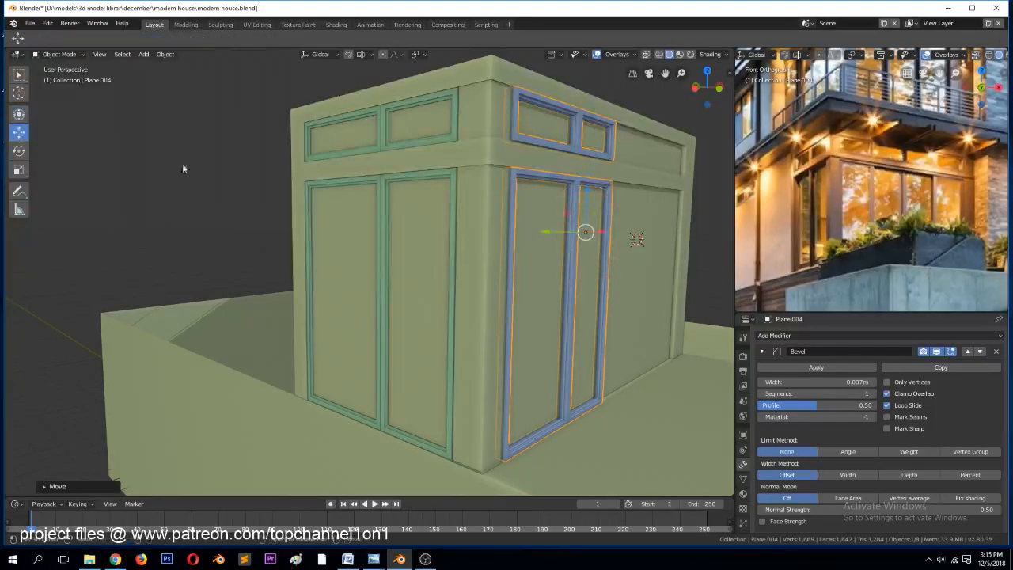
{"action": "scroll", "coordinate": [463, 209], "scroll_direction": "up", "scroll_amount": 5}
{"action": "middle_click_drag", "start_coordinate": [462, 240], "coordinate": [593, 252]}
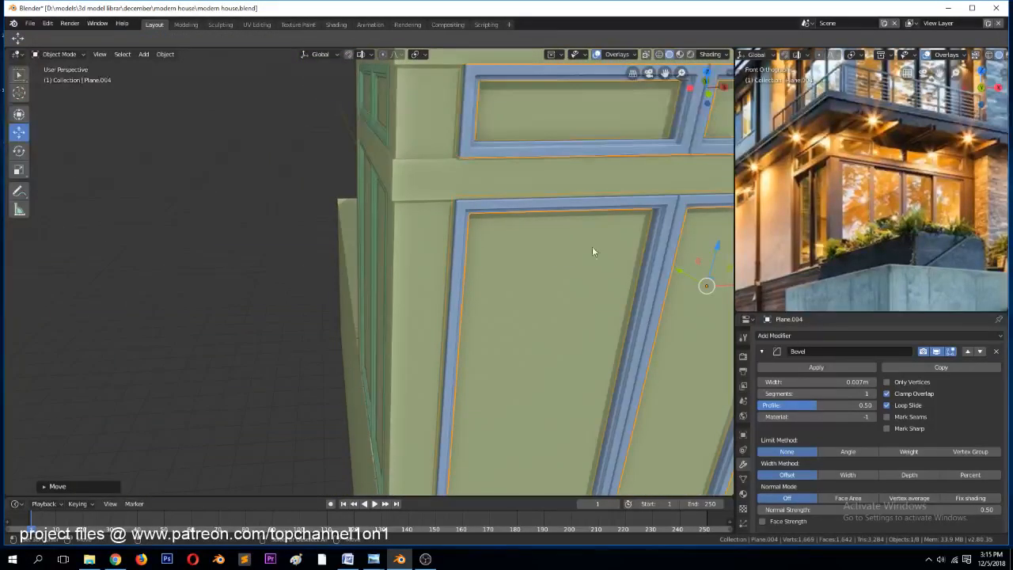
{"action": "left_click_drag", "start_coordinate": [685, 271], "coordinate": [669, 267]}
{"action": "scroll", "coordinate": [669, 268], "scroll_direction": "down", "scroll_amount": 4}
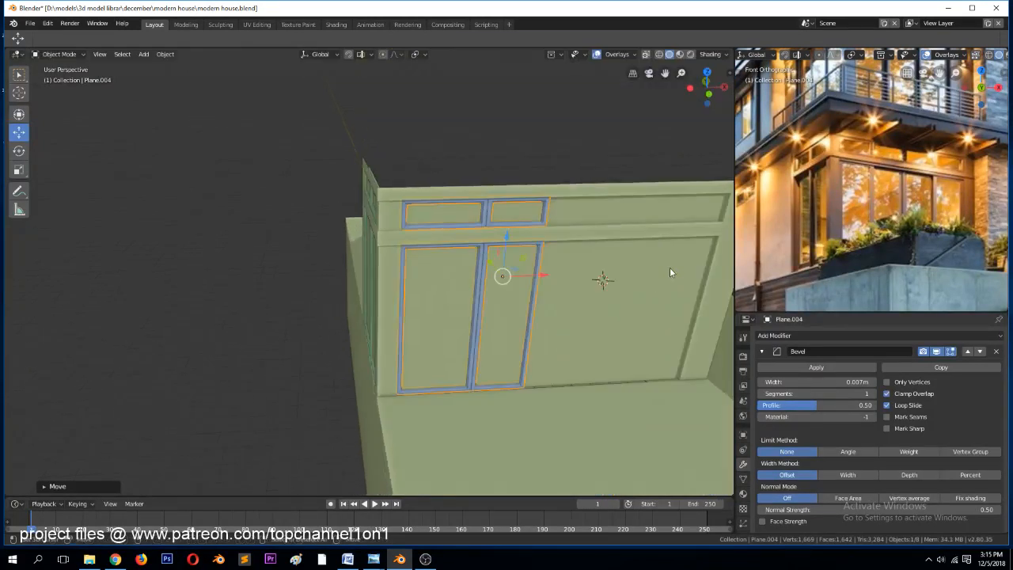
{"action": "left_click", "coordinate": [537, 264]}
{"action": "left_click", "coordinate": [538, 270]}
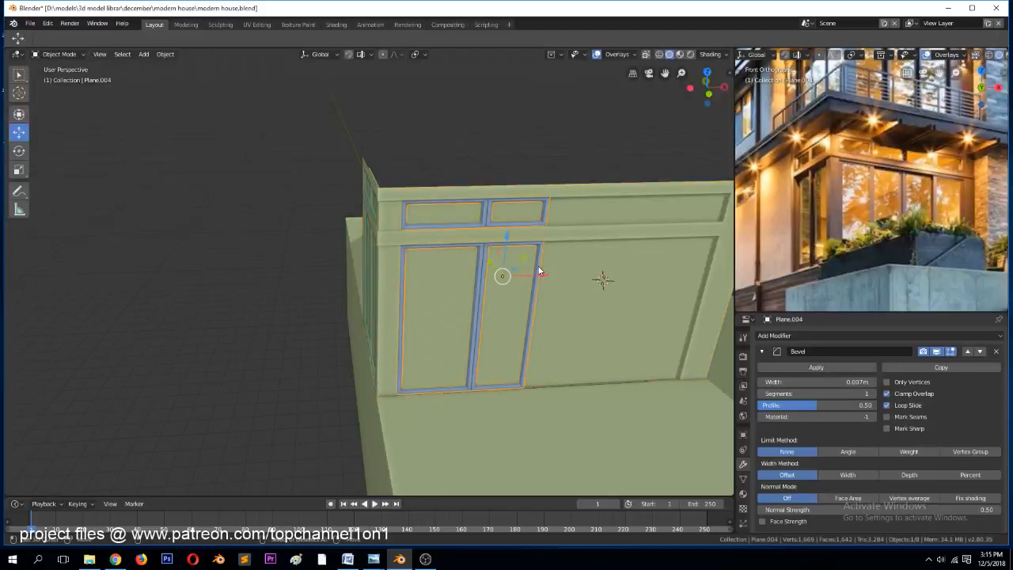
{"action": "key", "text": "KP_1"}
{"action": "middle_click_drag", "start_coordinate": [606, 249], "coordinate": [441, 269]}
{"action": "key", "text": "Tab"}
{"action": "key", "text": "Tab"}
{"action": "left_click", "coordinate": [561, 271]}
{"action": "key", "text": "Tab"}
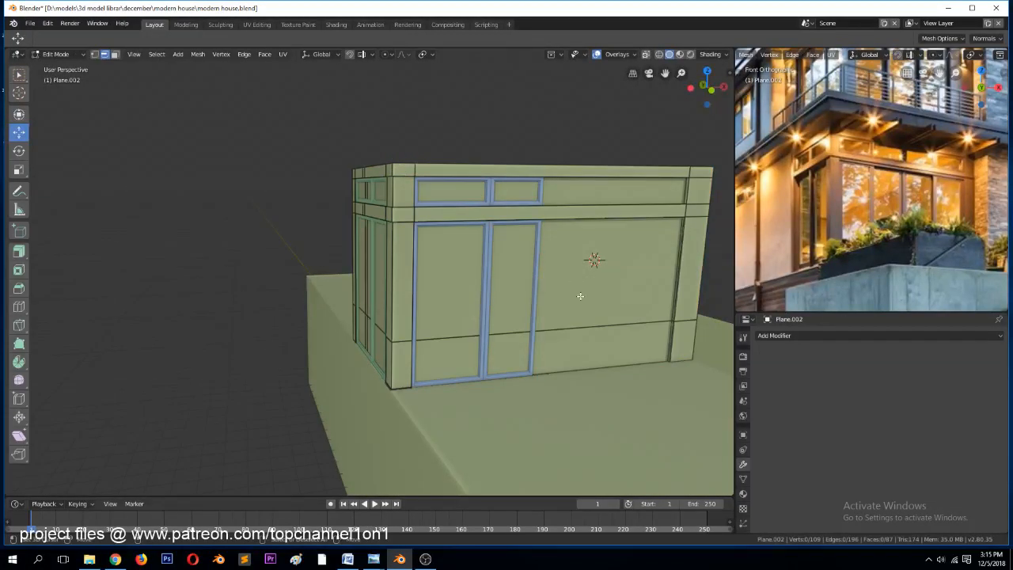
{"action": "key", "text": "3"}
{"action": "left_click", "coordinate": [588, 274]}
{"action": "left_click", "coordinate": [585, 335]}
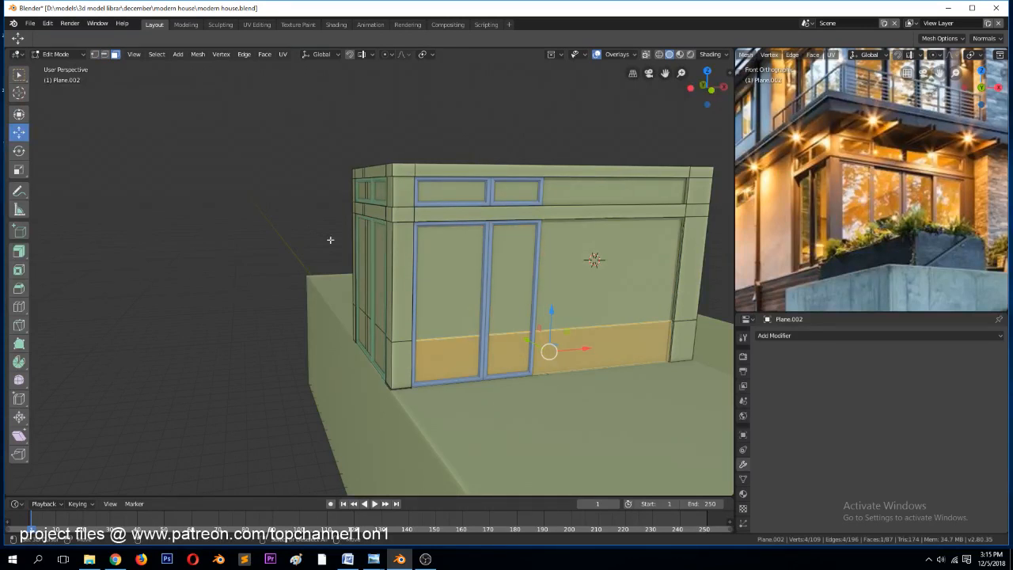
{"action": "key", "text": "Tab"}
Open the front window frames for vertex editing in a wireframe front view
{"action": "left_click", "coordinate": [538, 244]}
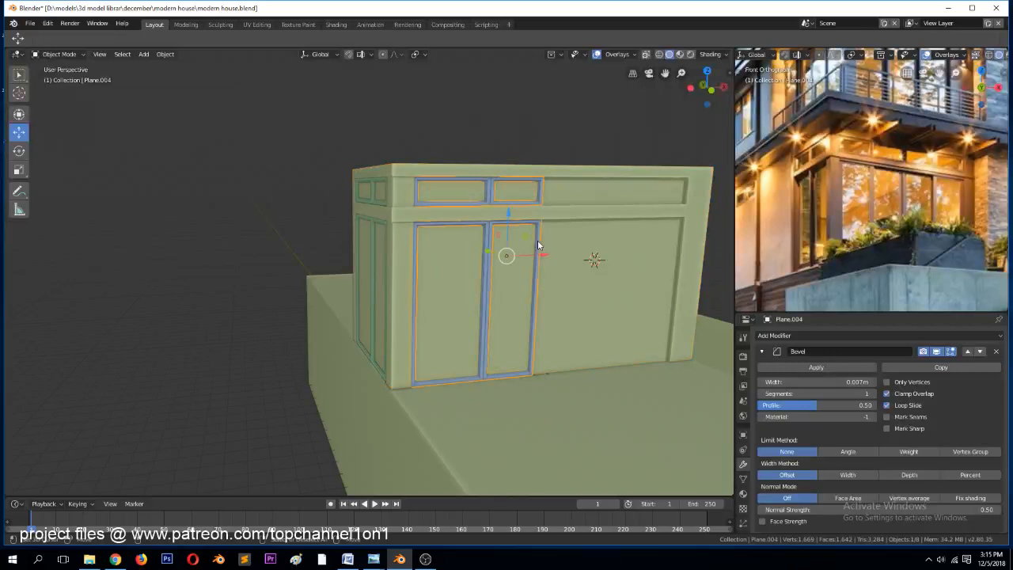
{"action": "key", "text": "KP_1"}
{"action": "scroll", "coordinate": [552, 252], "scroll_direction": "up", "scroll_amount": 2}
{"action": "key", "text": "Tab"}
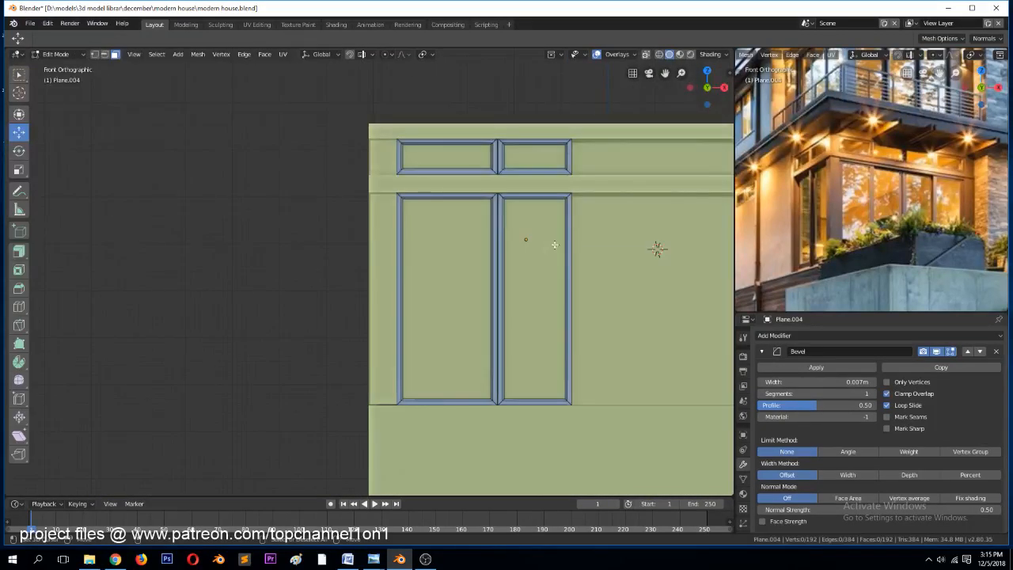
{"action": "key", "text": "z"}
{"action": "left_click", "coordinate": [484, 247]}
{"action": "key", "text": "1"}
{"action": "scroll", "coordinate": [551, 193], "scroll_direction": "down", "scroll_amount": 2}
Box-select the vertices at the frames' end away from the corner pillar and move them along X to the middle of the opening
{"action": "key", "text": "b"}
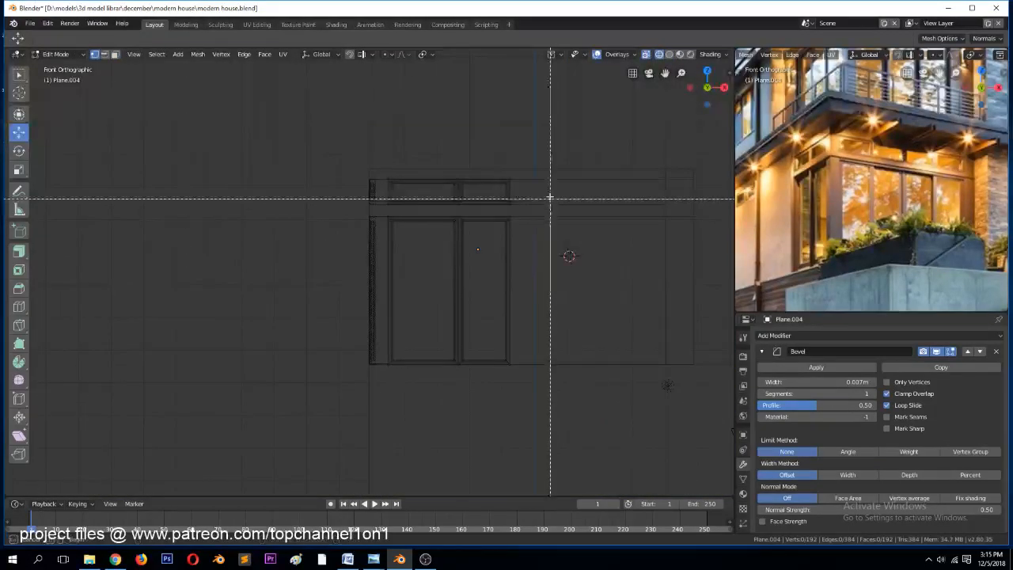
{"action": "left_click_drag", "start_coordinate": [493, 150], "coordinate": [552, 370]}
{"action": "key", "text": "g"}
{"action": "key", "text": "x"}
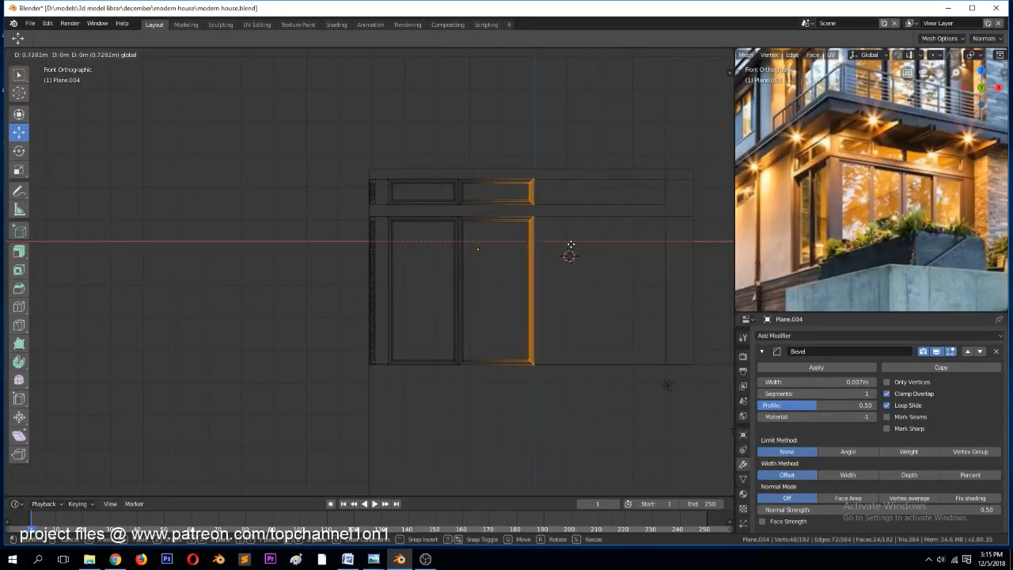
{"action": "left_click", "coordinate": [570, 244]}
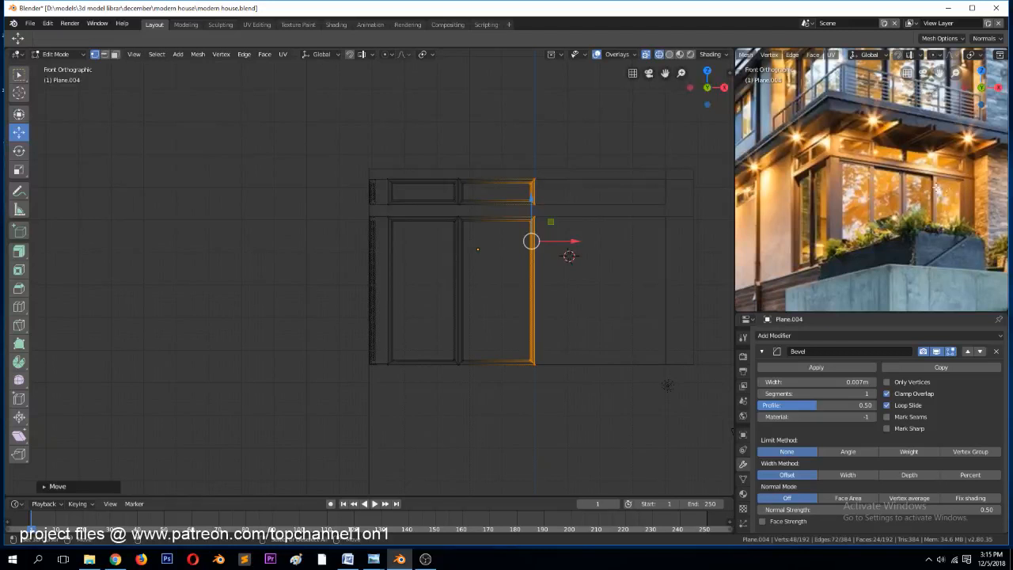
{"action": "key", "text": "g"}
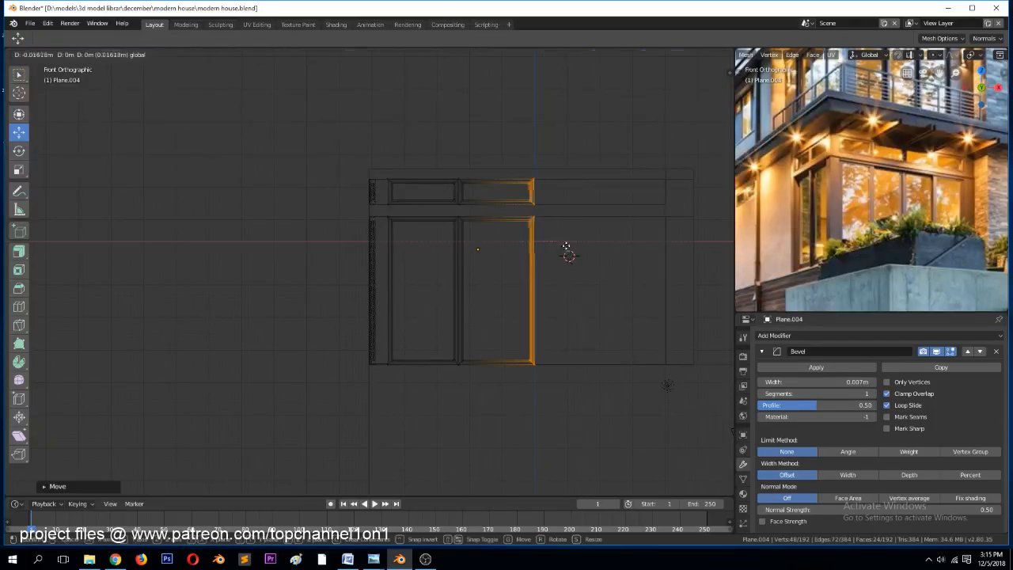
{"action": "key", "text": "x"}
{"action": "left_click", "coordinate": [560, 248]}
Duplicate all the front frames about 4.24 m along X to fill the remaining half of the opening
{"action": "key", "text": "a"}
{"action": "key", "text": "shift+d"}
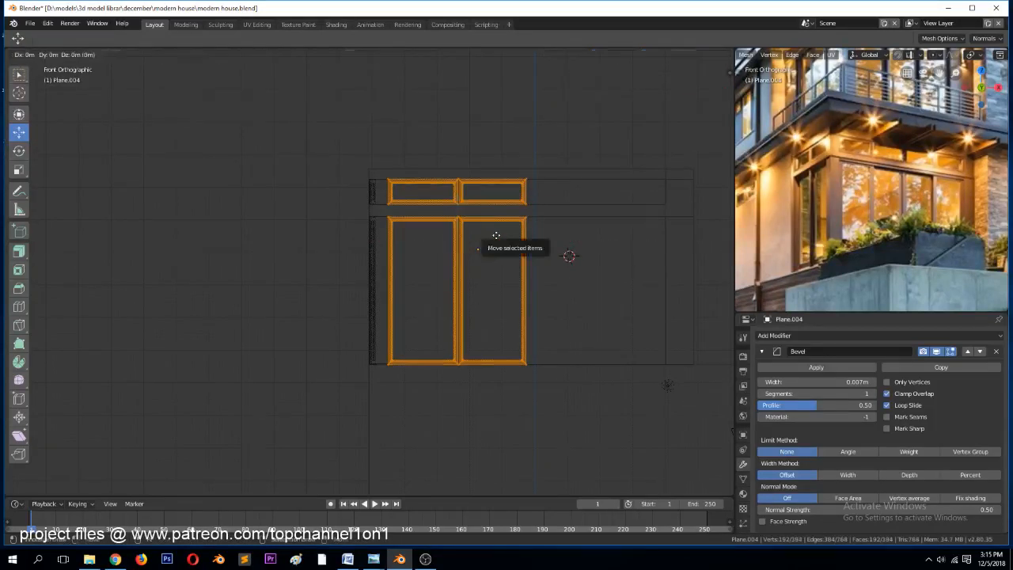
{"action": "key", "text": "x"}
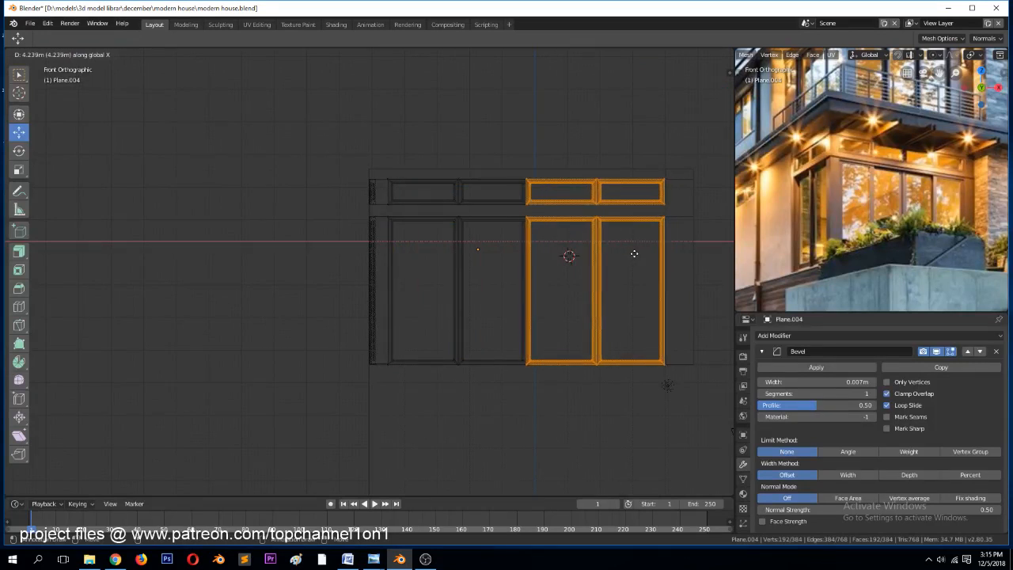
{"action": "left_click", "coordinate": [635, 254]}
Leave mesh editing of the front frames, return to solid shading with nothing selected and save the project
{"action": "key", "text": "alt+a"}
{"action": "key", "text": "Tab"}
{"action": "key", "text": "z"}
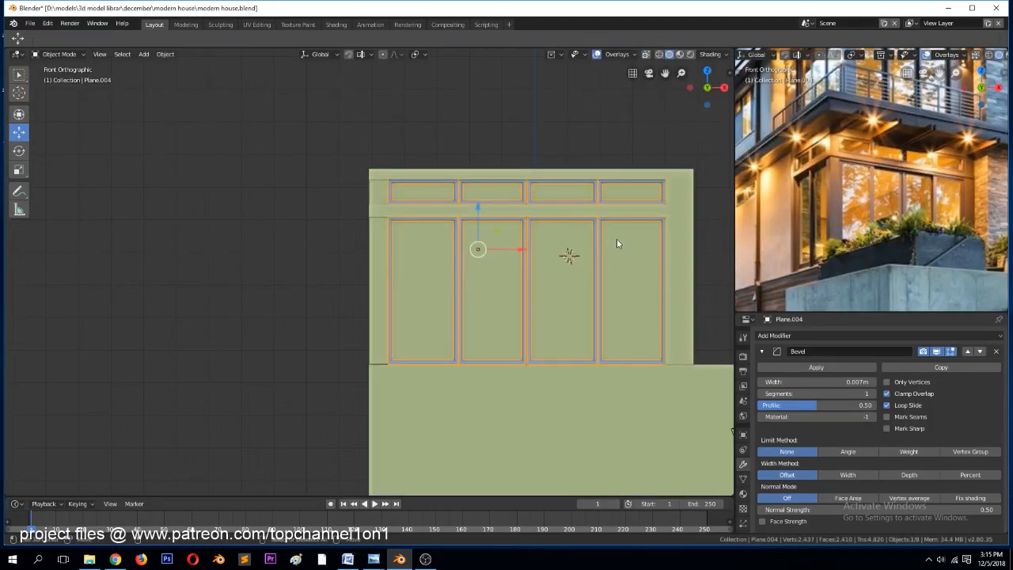
{"action": "key", "text": "alt+a"}
{"action": "mouse_move", "coordinate": [455, 257]}
{"action": "middle_mouse_down"}
{"action": "mouse_move", "coordinate": [507, 273]}
{"action": "mouse_move", "coordinate": [538, 268]}
{"action": "middle_mouse_up"}
{"action": "scroll", "coordinate": [539, 268], "scroll_direction": "down", "scroll_amount": 1}
{"action": "key", "text": "ctrl+s"}
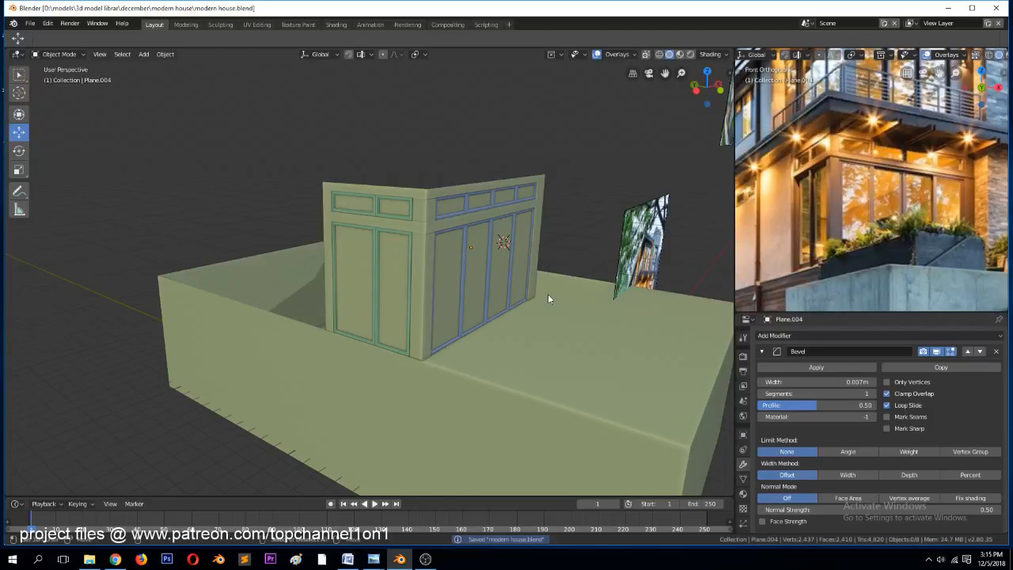
Reveal the hidden wall blocks around the windowed corner and compare the house with the whole reference photo
{"action": "middle_click_drag", "start_coordinate": [499, 264], "coordinate": [484, 249]}
{"action": "key", "text": "alt+h"}
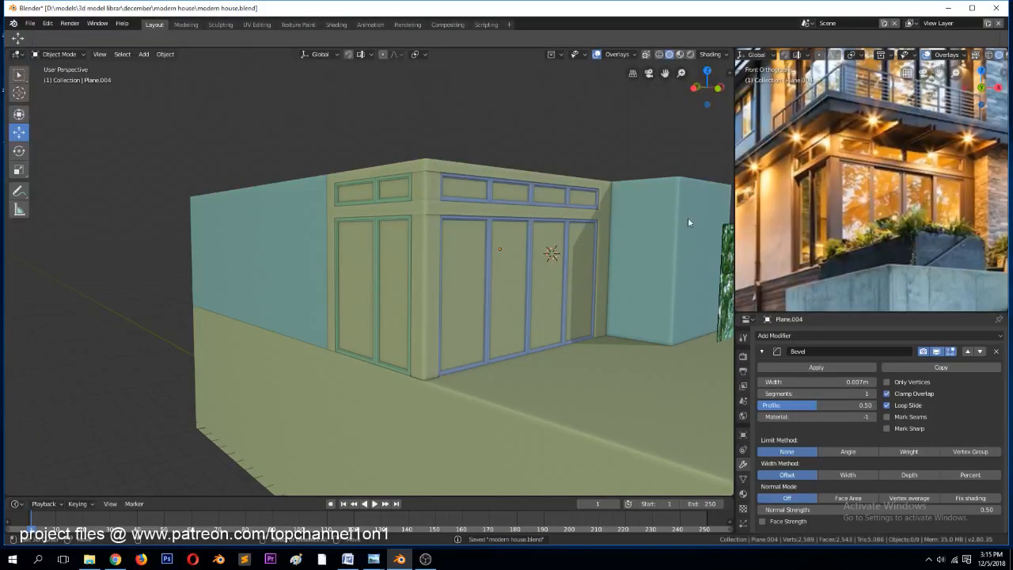
{"action": "scroll", "coordinate": [723, 220], "scroll_direction": "down", "scroll_amount": 2}
{"action": "scroll", "coordinate": [777, 218], "scroll_direction": "down", "scroll_amount": 4}
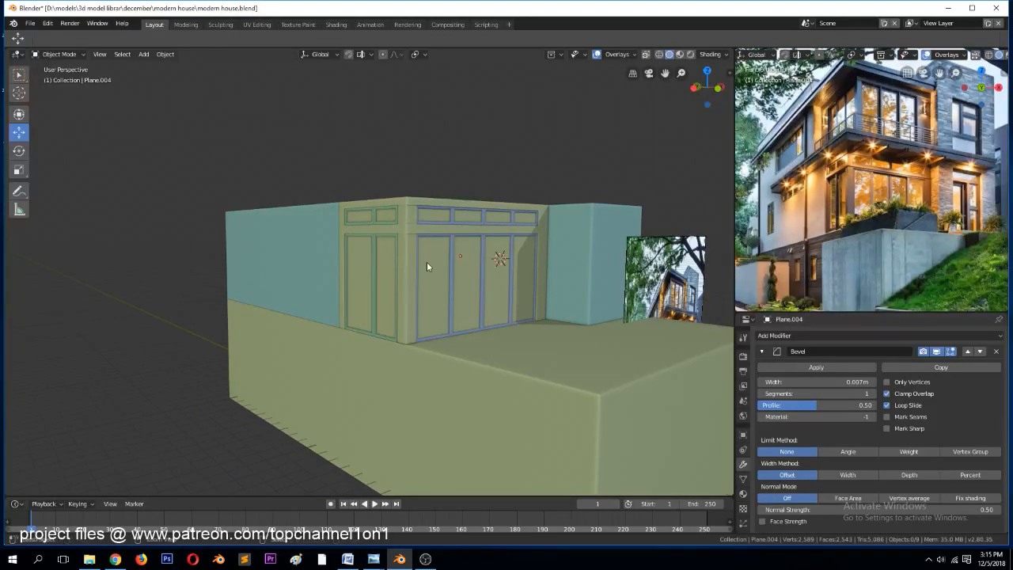
Extrude the window face near the far end of the blue block's long side wall slightly inward to recess it
{"action": "left_click", "coordinate": [327, 238]}
{"action": "key", "text": "Tab"}
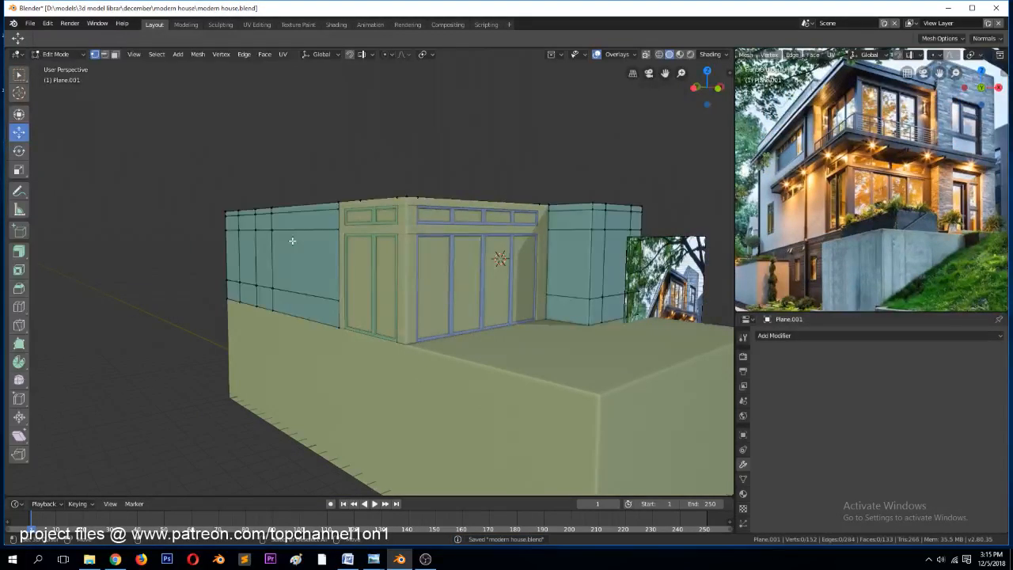
{"action": "middle_click_drag", "start_coordinate": [301, 244], "coordinate": [385, 256]}
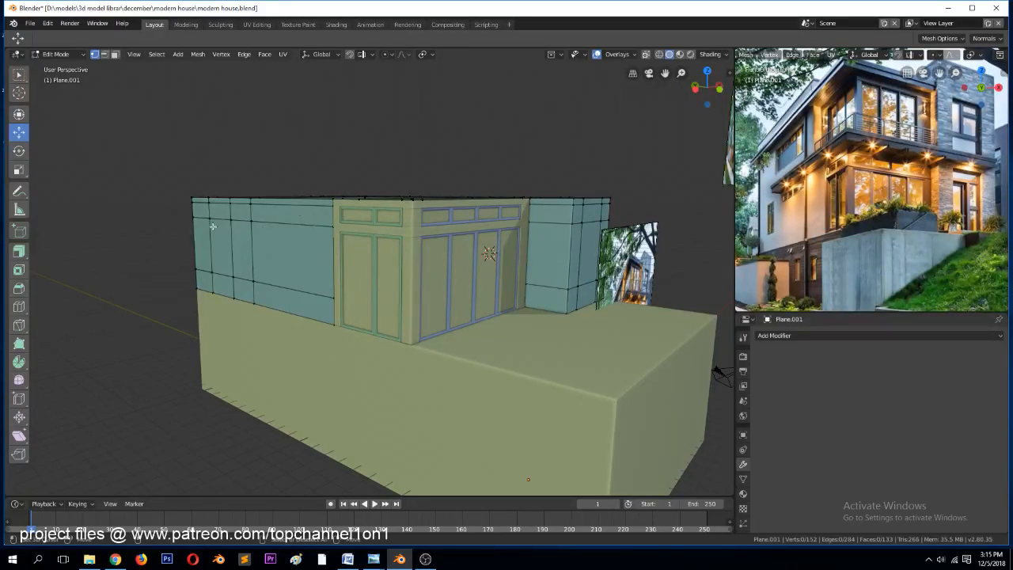
{"action": "key", "text": "3"}
{"action": "left_click", "coordinate": [224, 240]}
{"action": "key", "text": "KP_Decimal"}
{"action": "scroll", "coordinate": [342, 232], "scroll_direction": "down", "scroll_amount": 2}
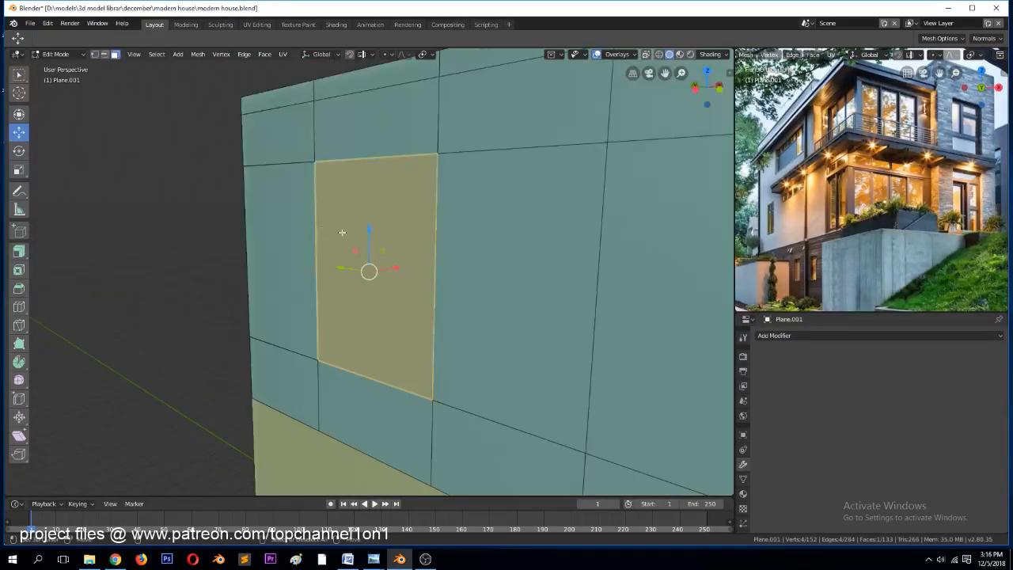
{"action": "key", "text": "e"}
{"action": "left_click", "coordinate": [348, 240]}
Add two vertical loop cuts to the long side wall, one just past the recessed window and one midway along the remaining wide section
{"action": "scroll", "coordinate": [348, 240], "scroll_direction": "down", "scroll_amount": 3}
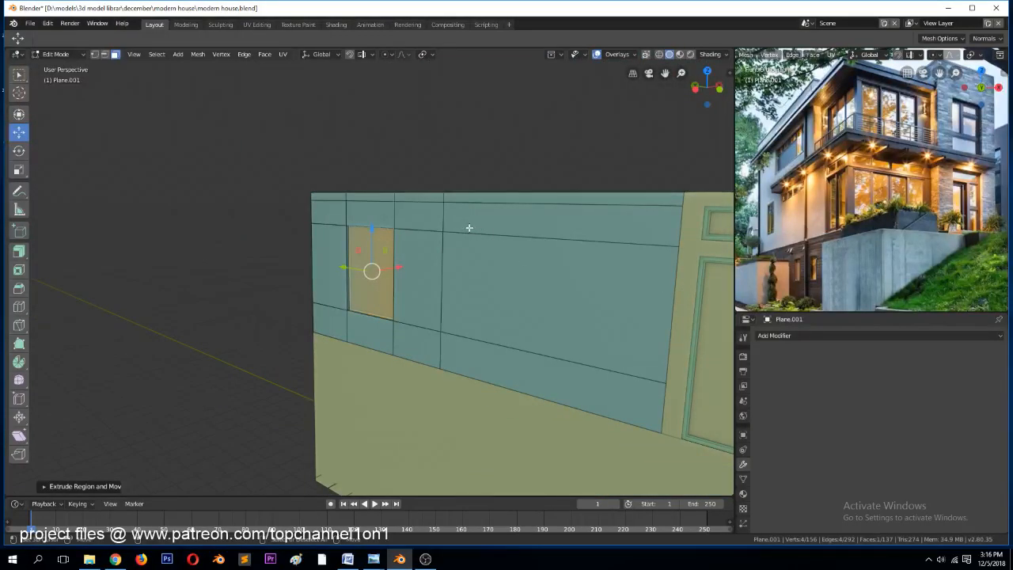
{"action": "key", "text": "ctrl+r"}
{"action": "left_click", "coordinate": [425, 197]}
{"action": "left_click", "coordinate": [424, 198]}
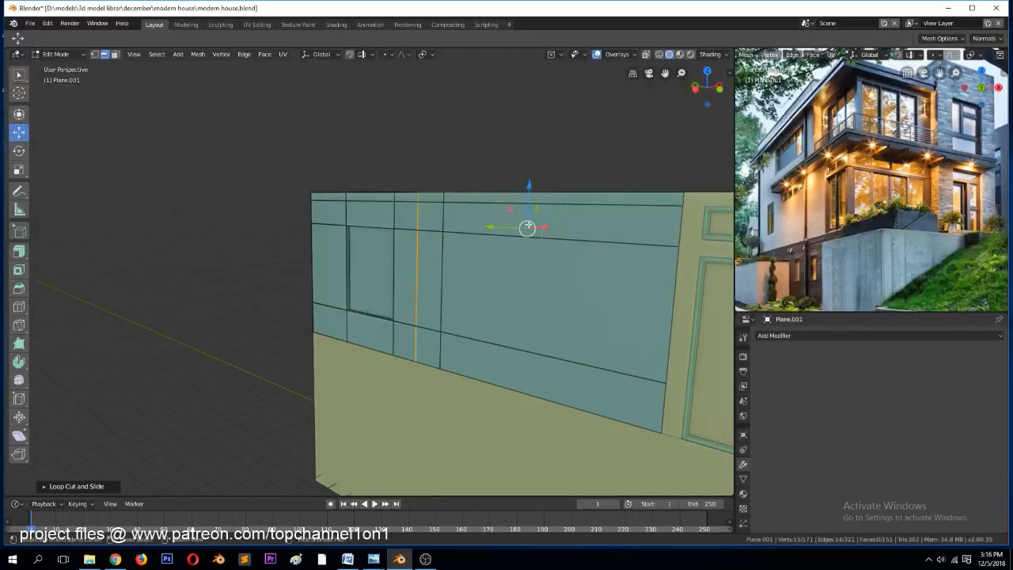
{"action": "key", "text": "ctrl+r"}
{"action": "left_click", "coordinate": [535, 210]}
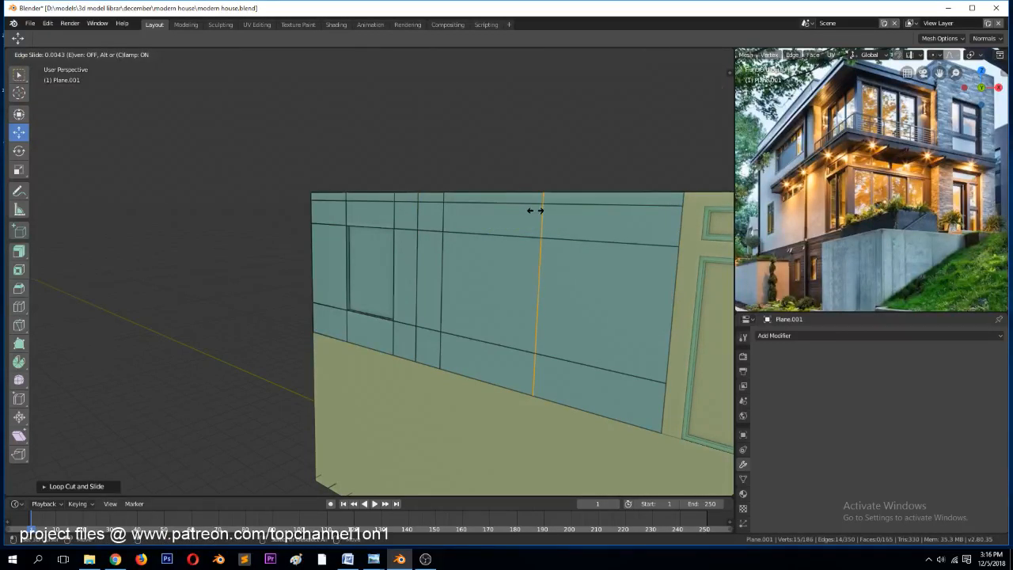
{"action": "left_click", "coordinate": [536, 211]}
Try recessing a strip of three adjoining faces in the side wall's upper band as a slot window
{"action": "key", "text": "3"}
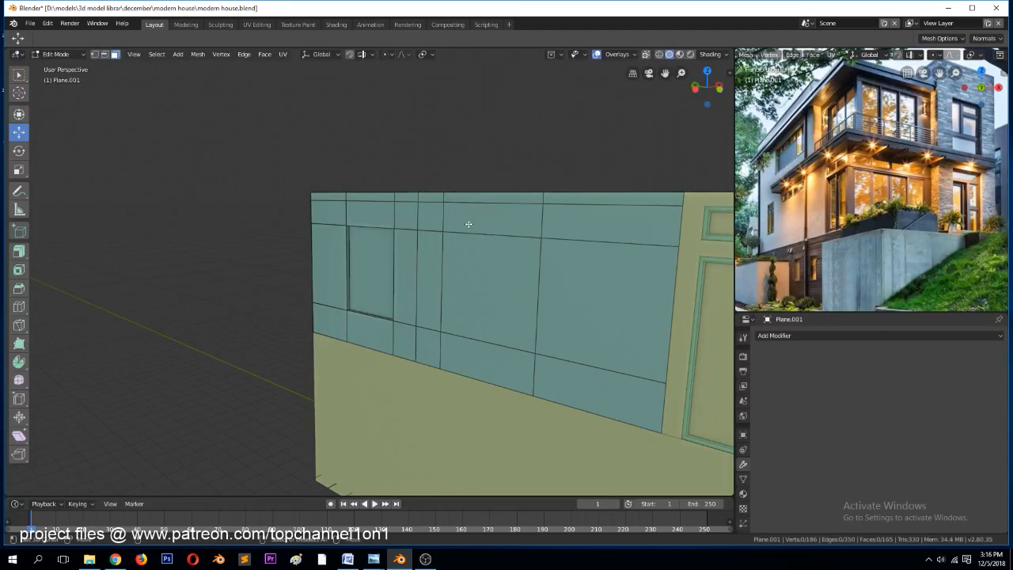
{"action": "left_click", "coordinate": [407, 214]}
{"action": "left_click", "coordinate": [497, 215], "text": "ctrl"}
{"action": "middle_click_drag", "start_coordinate": [497, 214], "coordinate": [474, 236]}
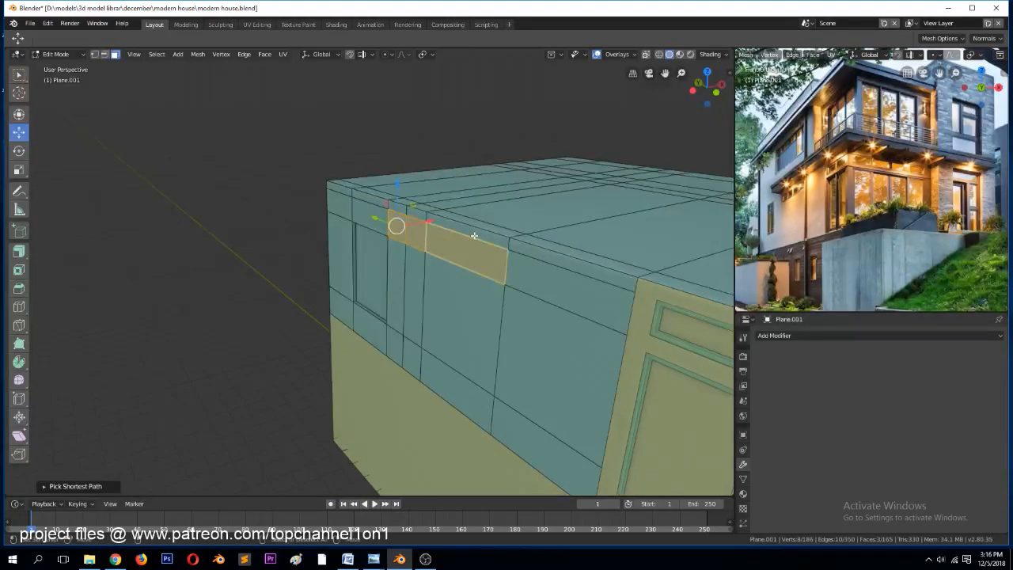
{"action": "key", "text": "e"}
{"action": "left_click", "coordinate": [481, 233]}
{"action": "key", "text": "Tab"}
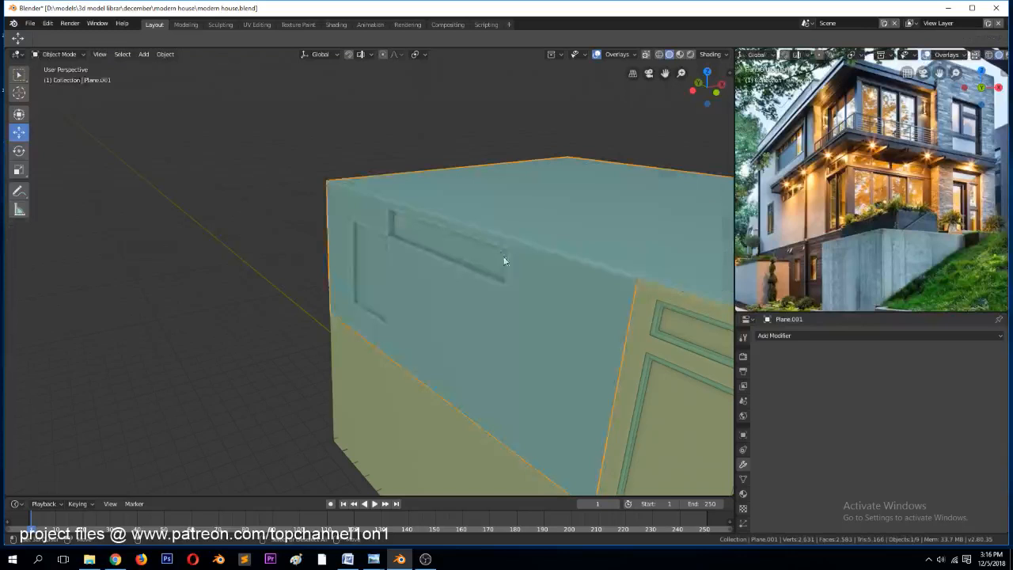
{"action": "scroll", "coordinate": [514, 277], "scroll_direction": "down", "scroll_amount": 4}
{"action": "scroll", "coordinate": [452, 289], "scroll_direction": "up", "scroll_amount": 4}
{"action": "middle_click_drag", "start_coordinate": [451, 289], "coordinate": [475, 255]}
{"action": "key", "text": "Tab"}
{"action": "key", "text": "ctrl+z"}
Recess two adjoining upper-band faces of the side wall as a shorter slot window and leave mesh editing
{"action": "left_click", "coordinate": [442, 221]}
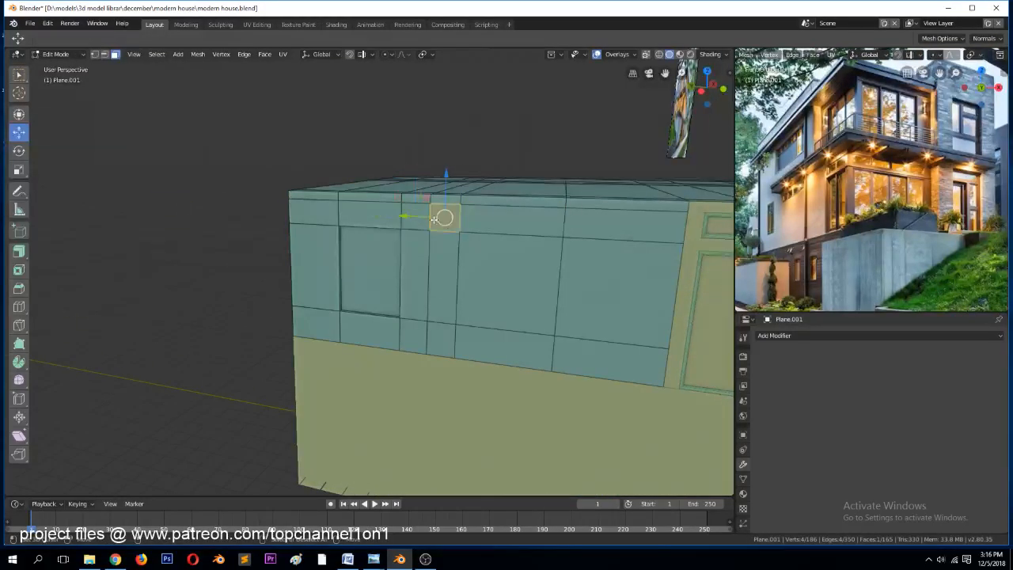
{"action": "left_click", "coordinate": [550, 226], "text": "shift"}
{"action": "key", "text": "e"}
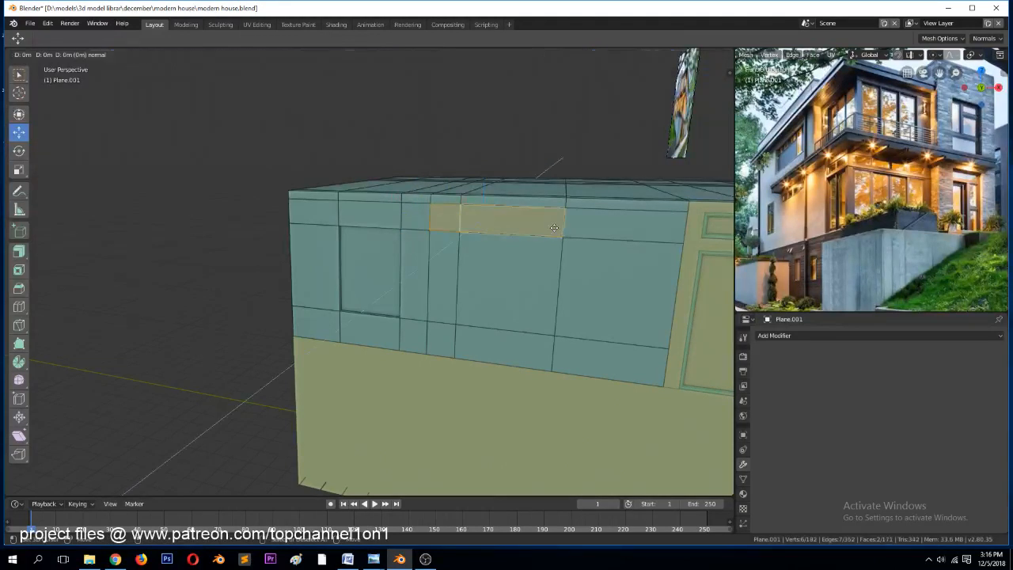
{"action": "left_click", "coordinate": [558, 228]}
{"action": "key", "text": "Tab"}
Clear the selection and delete the reference image empty standing in front of the house
{"action": "scroll", "coordinate": [558, 228], "scroll_direction": "down", "scroll_amount": 2}
{"action": "middle_click_drag", "start_coordinate": [563, 244], "coordinate": [523, 292]}
{"action": "scroll", "coordinate": [514, 256], "scroll_direction": "down", "scroll_amount": 3}
{"action": "key", "text": "alt+a"}
{"action": "scroll", "coordinate": [522, 296], "scroll_direction": "down", "scroll_amount": 5}
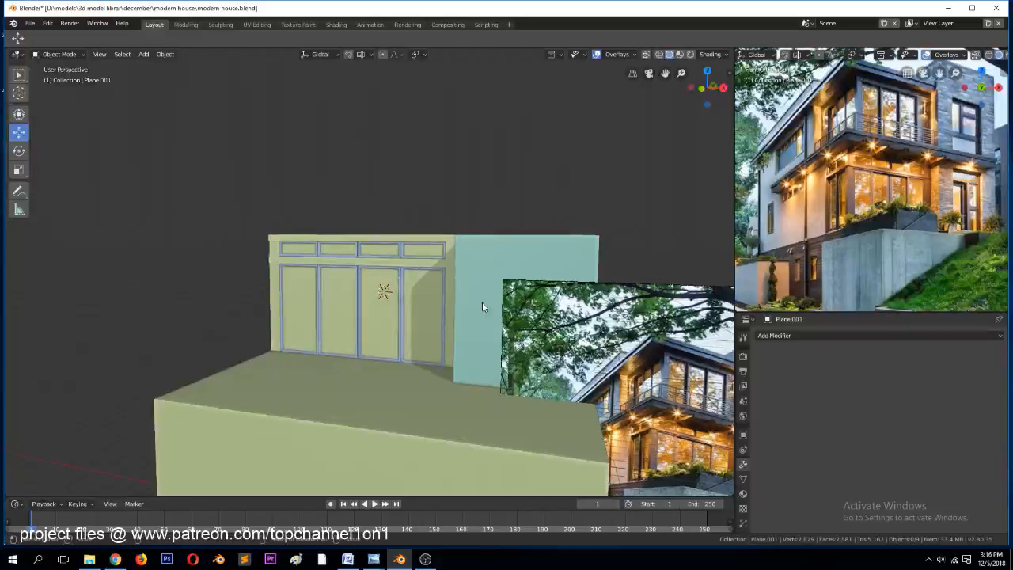
{"action": "left_click", "coordinate": [516, 293]}
{"action": "key", "text": "x"}
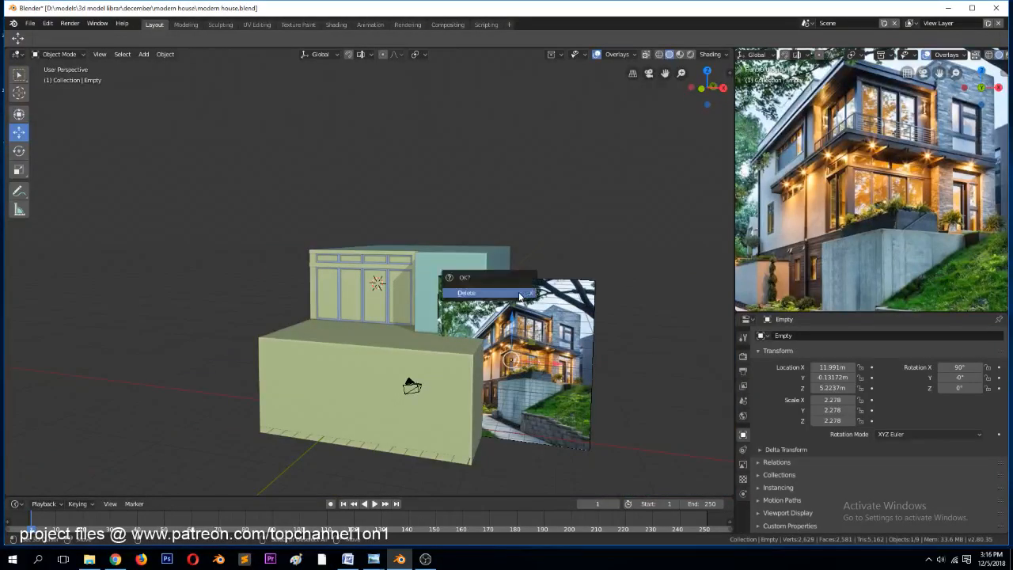
{"action": "left_click", "coordinate": [515, 291]}
Recess the middle column of three faces on the blue block's front as a doorway, deepen it along Y and save the project
{"action": "left_click", "coordinate": [511, 294]}
{"action": "scroll", "coordinate": [498, 302], "scroll_direction": "up", "scroll_amount": 3}
{"action": "middle_click_drag", "start_coordinate": [498, 301], "coordinate": [532, 318]}
{"action": "key", "text": "Tab"}
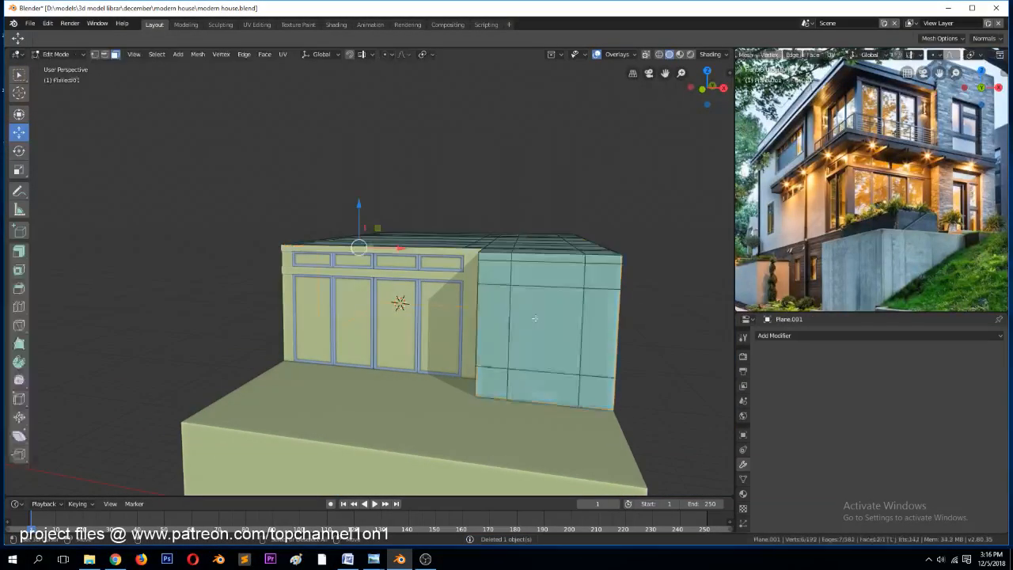
{"action": "left_click", "coordinate": [543, 270]}
{"action": "left_click", "coordinate": [539, 382], "text": "ctrl"}
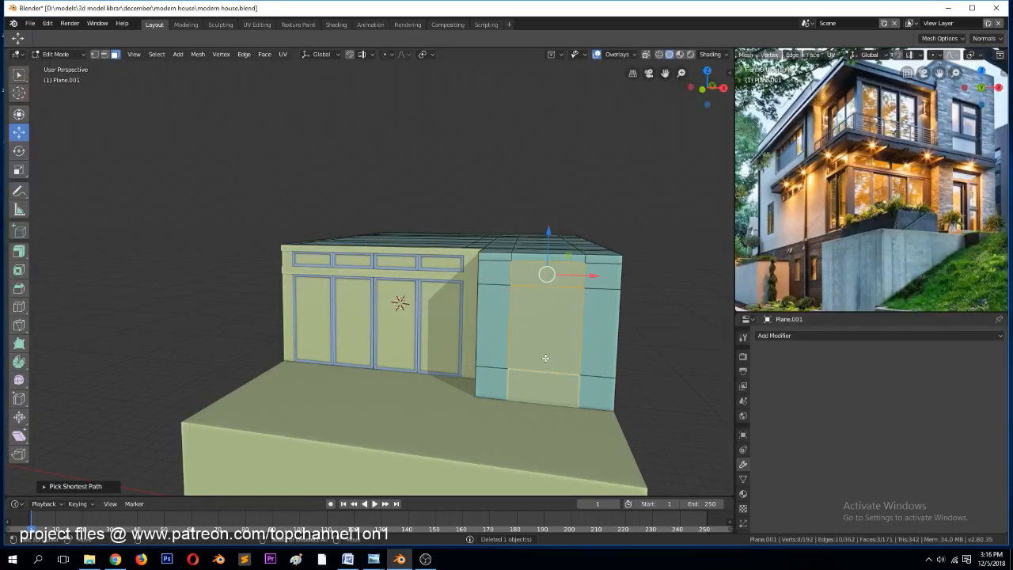
{"action": "middle_click_drag", "start_coordinate": [543, 356], "coordinate": [490, 365]}
{"action": "key", "text": "e"}
{"action": "left_click", "coordinate": [486, 375]}
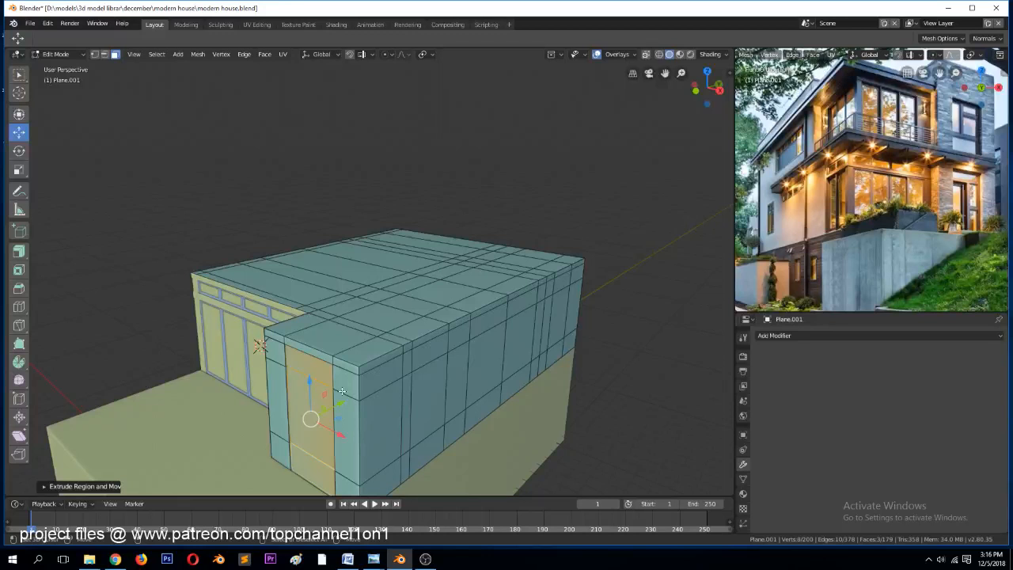
{"action": "left_click_drag", "start_coordinate": [344, 404], "coordinate": [349, 404]}
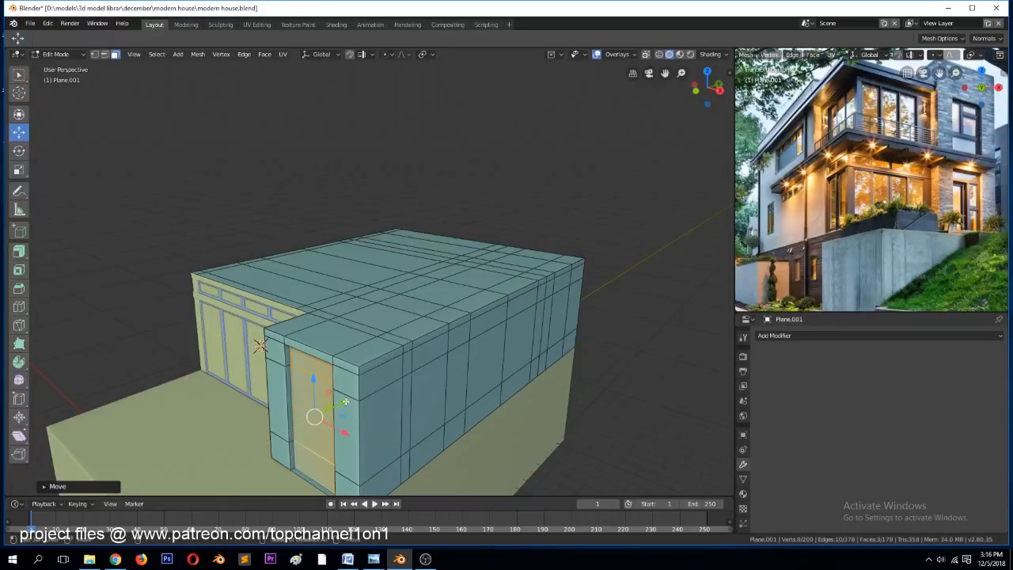
{"action": "key", "text": "Tab"}
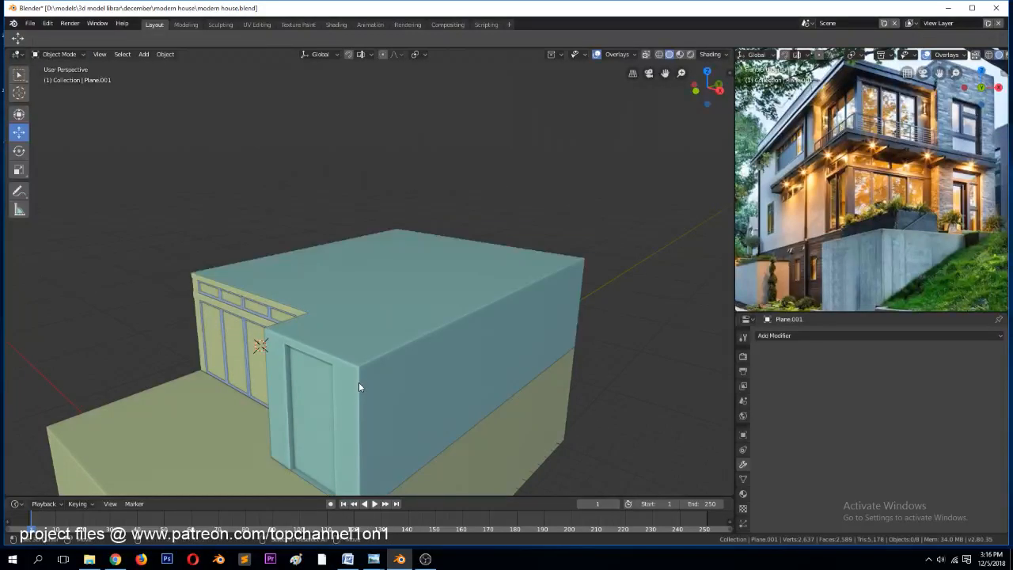
{"action": "key", "text": "ctrl+s"}
Add a horizontal loop cut around the base block and slide it up close to its top edge
{"action": "middle_click_drag", "start_coordinate": [359, 381], "coordinate": [538, 370]}
{"action": "left_click", "coordinate": [541, 369]}
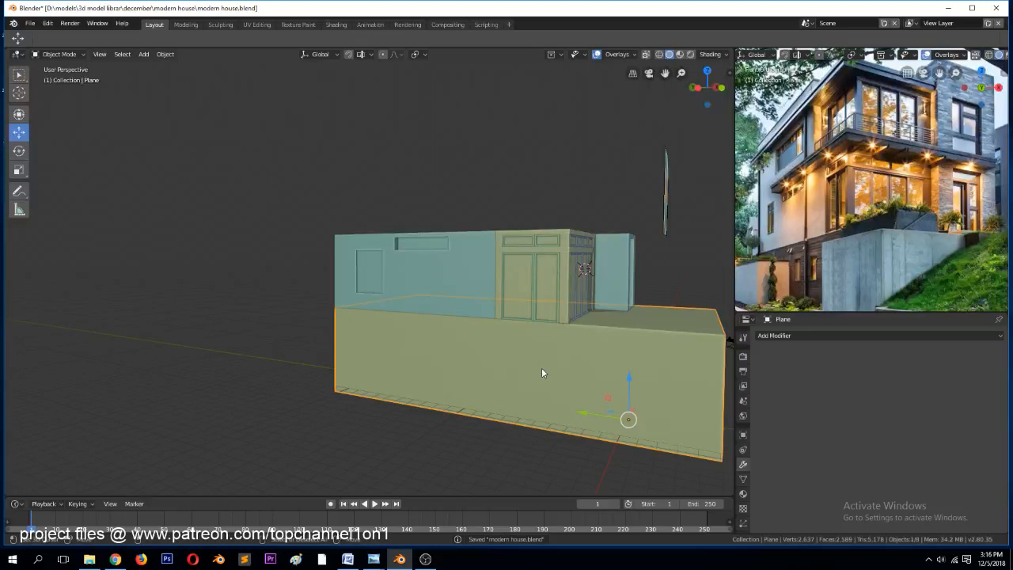
{"action": "key", "text": "Tab"}
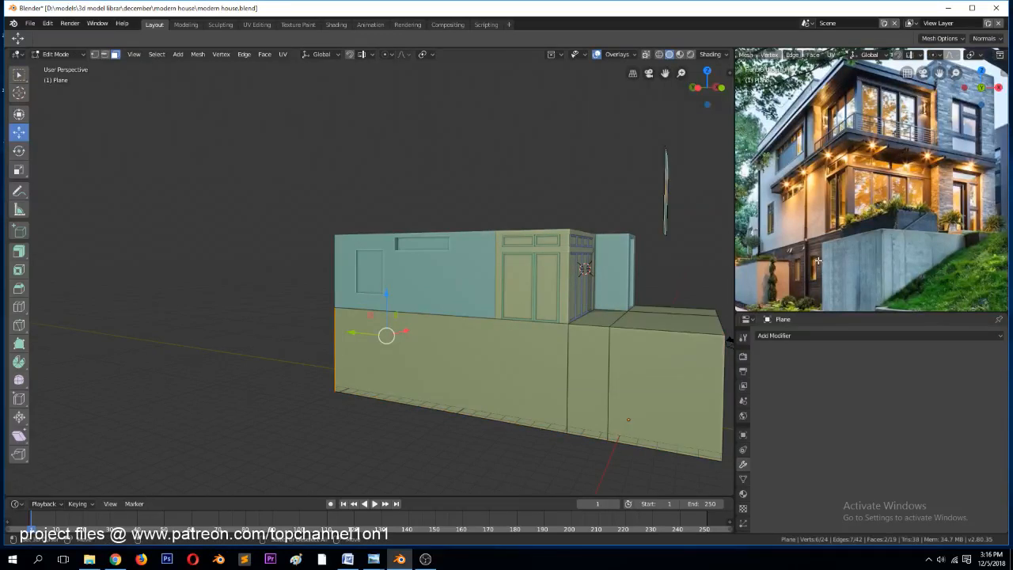
{"action": "scroll", "coordinate": [579, 353], "scroll_direction": "down", "scroll_amount": 2}
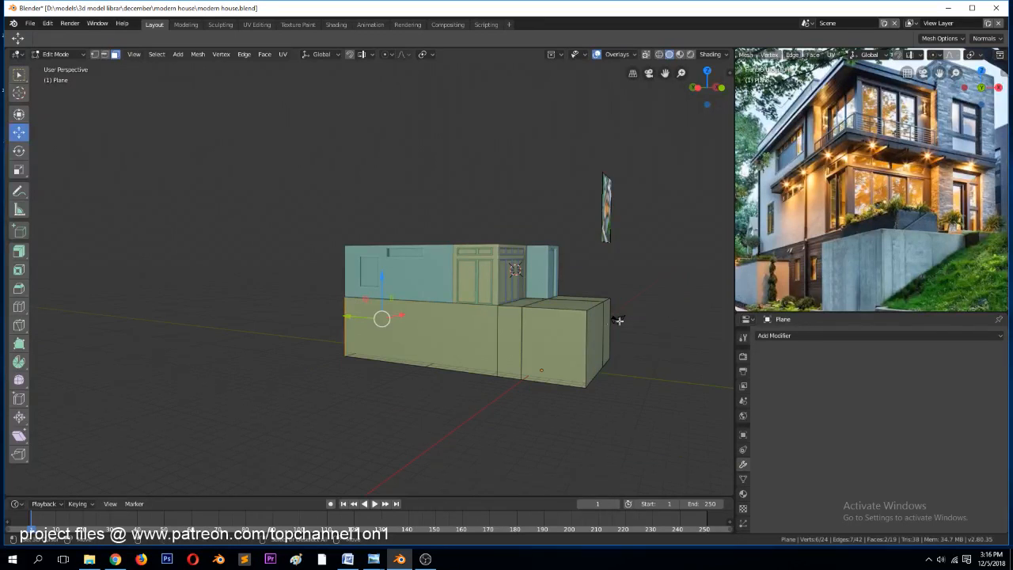
{"action": "scroll", "coordinate": [619, 319], "scroll_direction": "up", "scroll_amount": 2}
{"action": "key", "text": "ctrl+r"}
{"action": "left_click", "coordinate": [655, 325]}
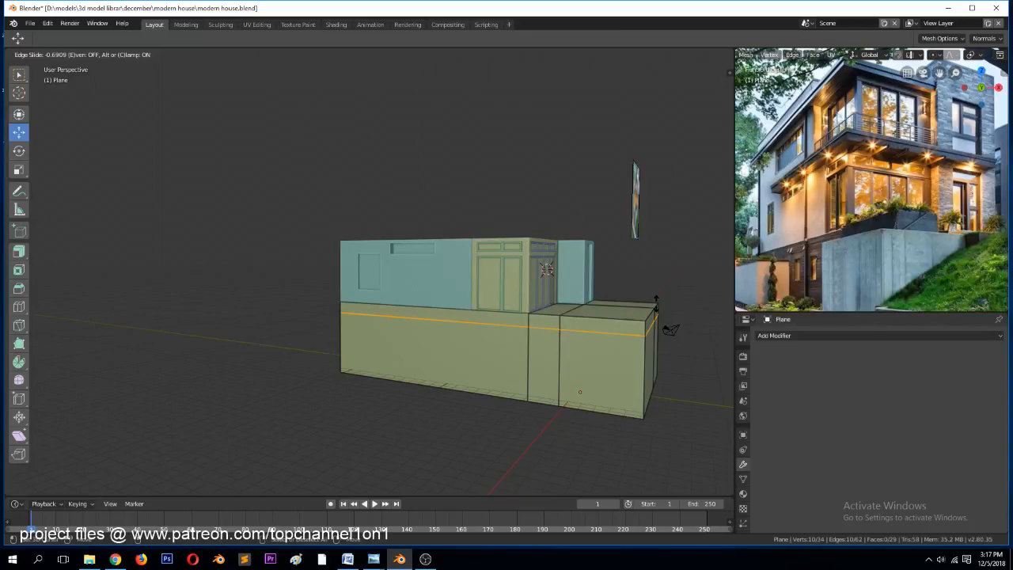
{"action": "left_click", "coordinate": [656, 305]}
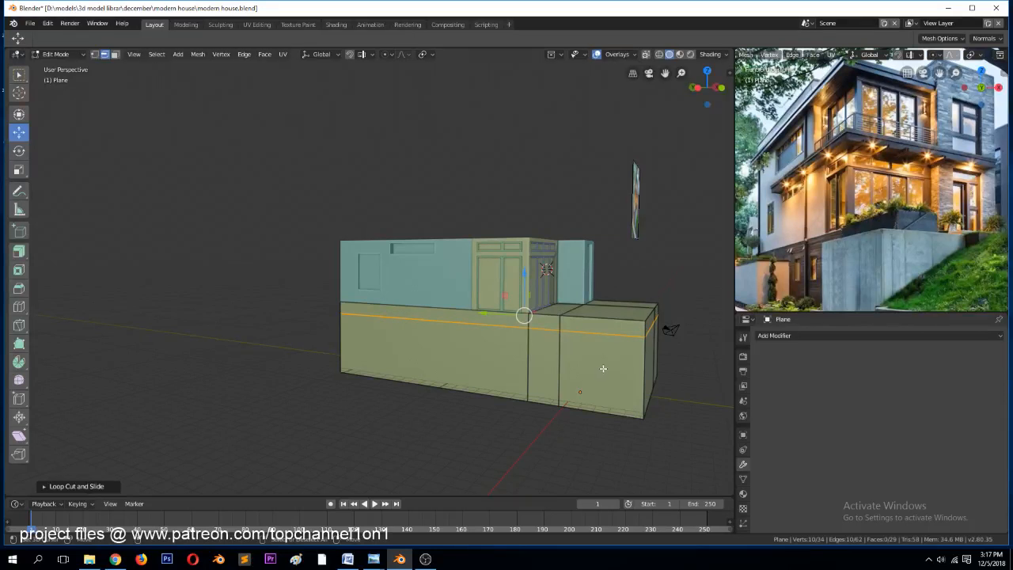
Add a vertical loop cut through the wide front section of the base block's terrace, slightly off centre
{"action": "middle_click_drag", "start_coordinate": [605, 368], "coordinate": [586, 357]}
{"action": "key", "text": "ctrl+r"}
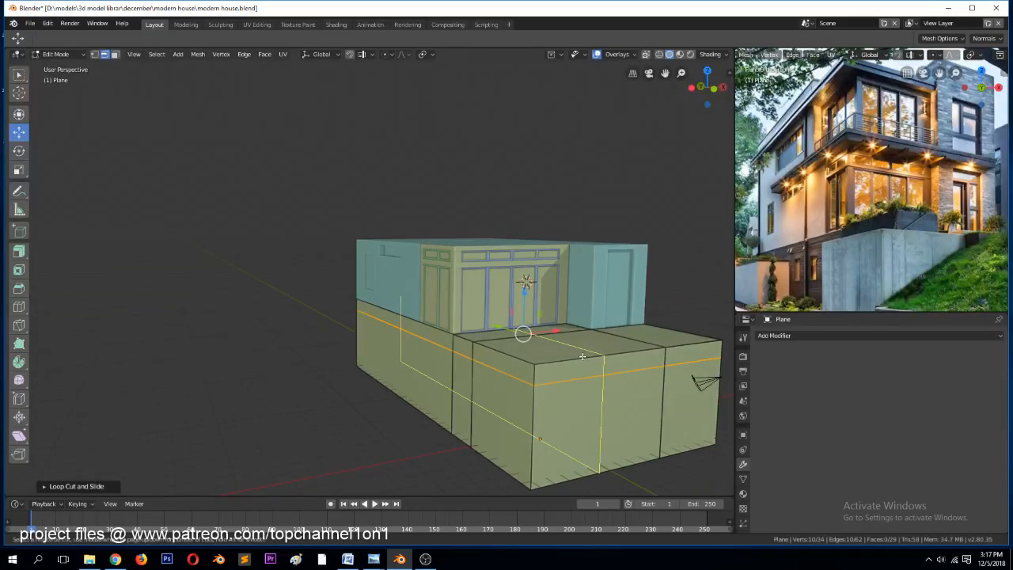
{"action": "left_click", "coordinate": [587, 354]}
{"action": "left_click", "coordinate": [610, 355]}
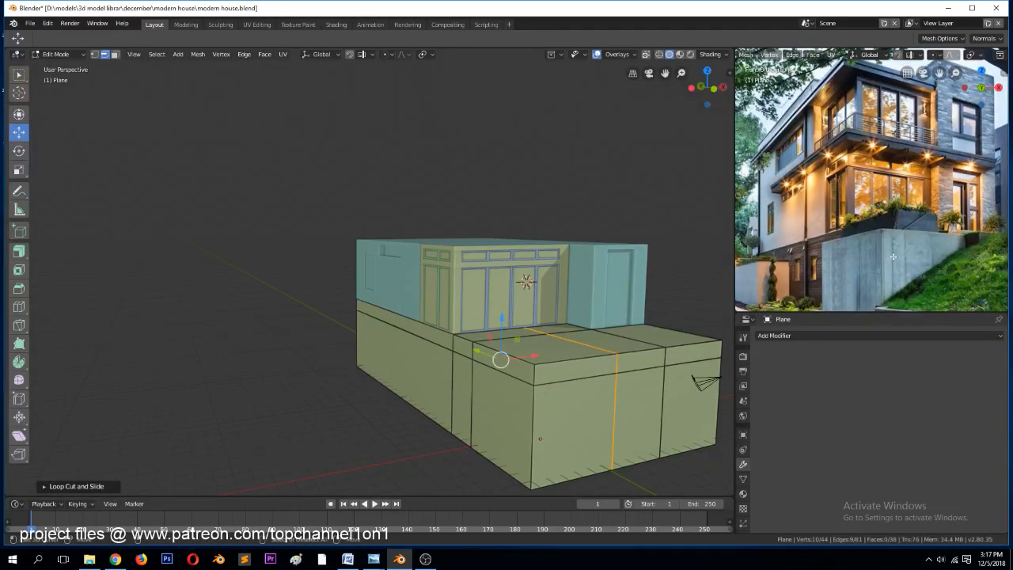
Extrude the two large faces below the horizontal cut at the base block's front corner outward with even offset
{"action": "key", "text": "3"}
{"action": "left_click", "coordinate": [502, 427]}
{"action": "left_click", "coordinate": [574, 424], "text": "shift"}
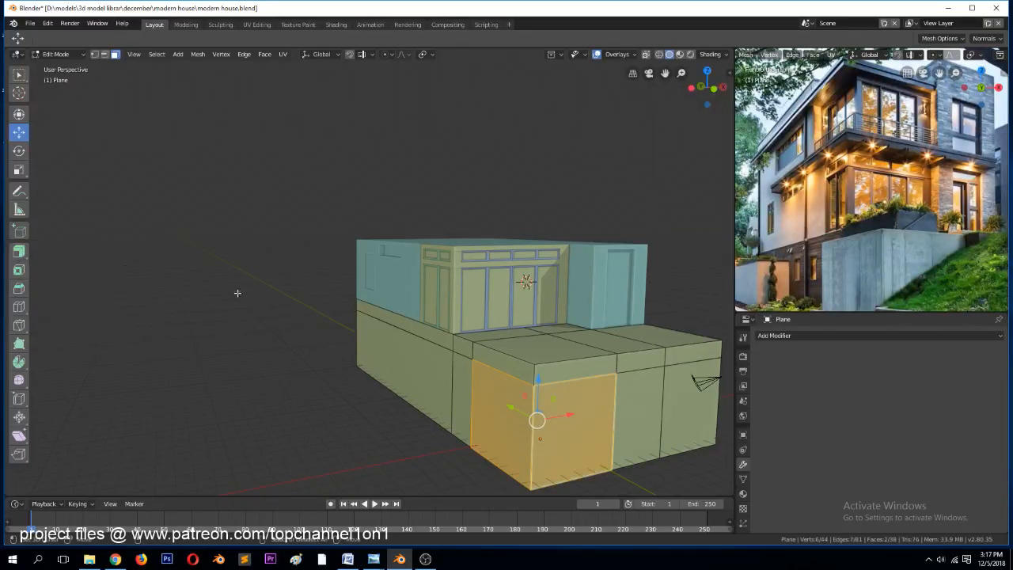
{"action": "left_click_drag", "start_coordinate": [501, 421], "coordinate": [498, 428]}
{"action": "key", "text": "ctrl+z"}
{"action": "left_click", "coordinate": [19, 252]}
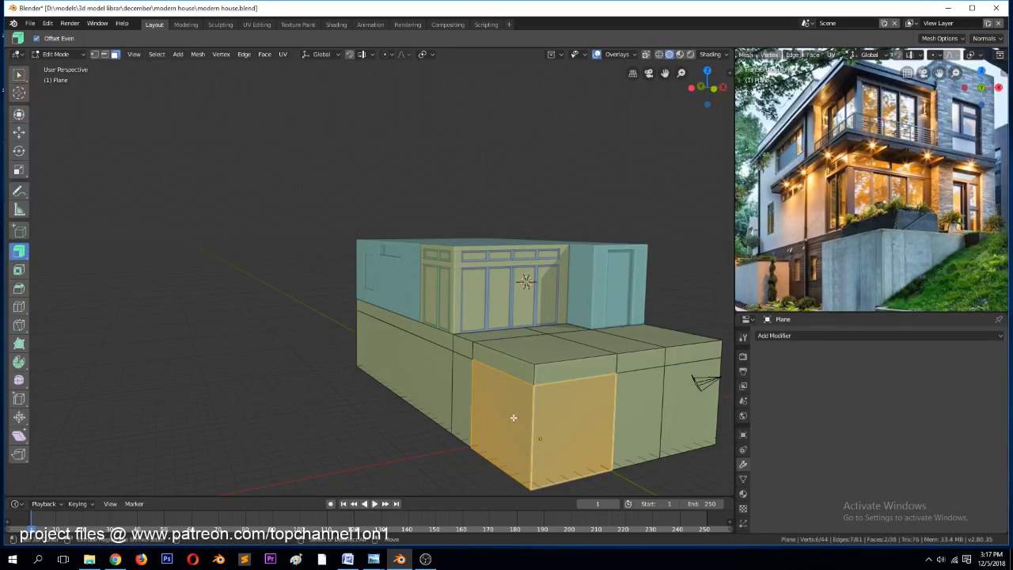
{"action": "left_click_drag", "start_coordinate": [514, 417], "coordinate": [513, 426]}
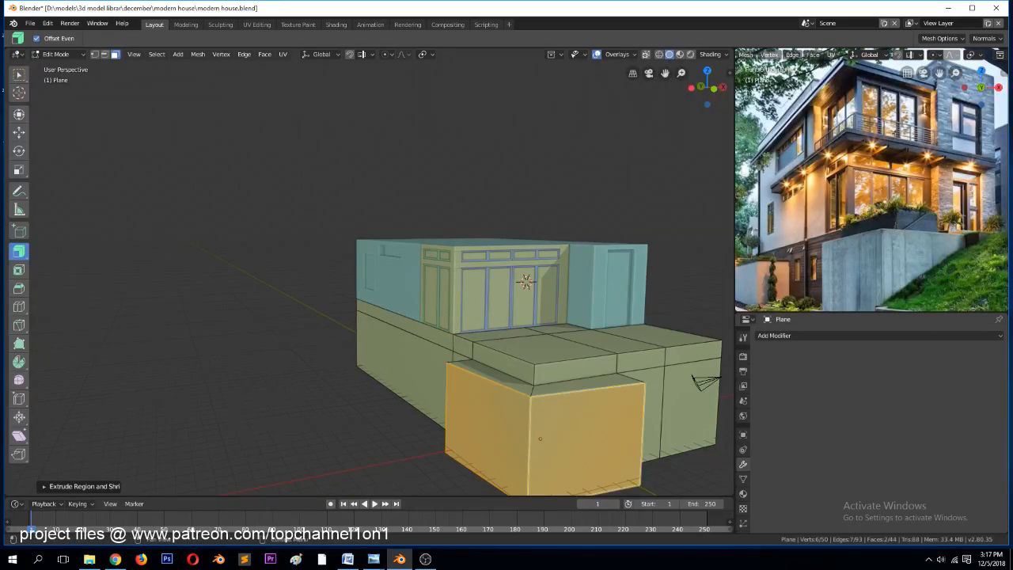
{"action": "left_click", "coordinate": [849, 296]}
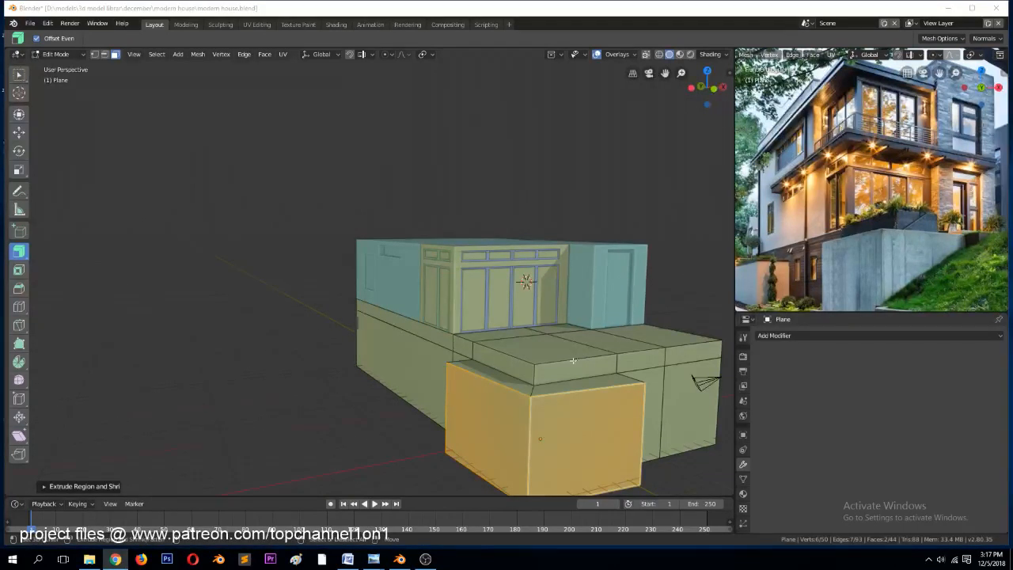
Straighten the retaining wall's slanted outer side by scaling its vertices to 0 along X in wireframe top view
{"action": "scroll", "coordinate": [556, 362], "scroll_direction": "down", "scroll_amount": 3}
{"action": "left_click", "coordinate": [543, 310]}
{"action": "key", "text": "KP_7"}
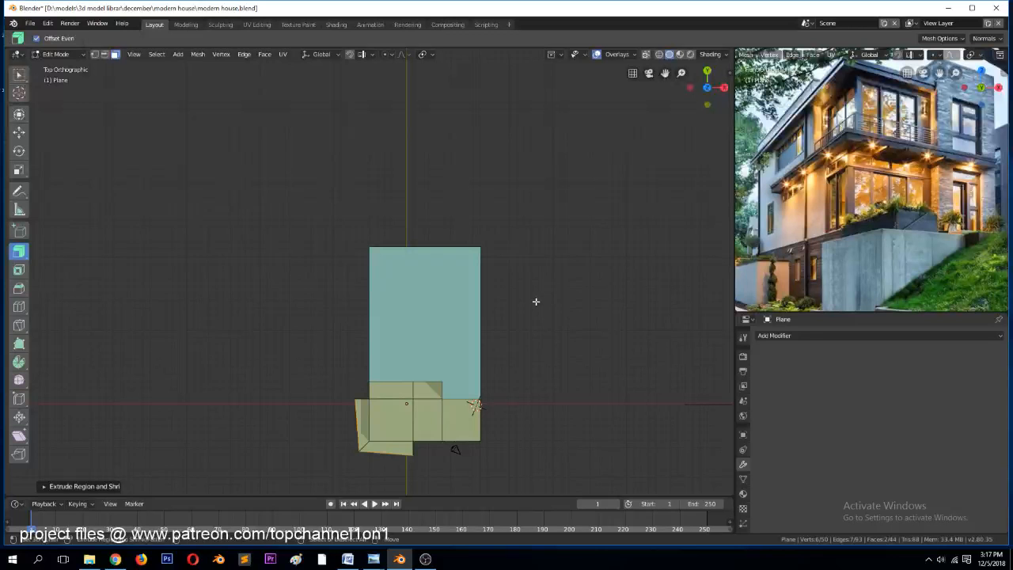
{"action": "key", "text": "KP_Decimal"}
{"action": "scroll", "coordinate": [395, 270], "scroll_direction": "down", "scroll_amount": 5}
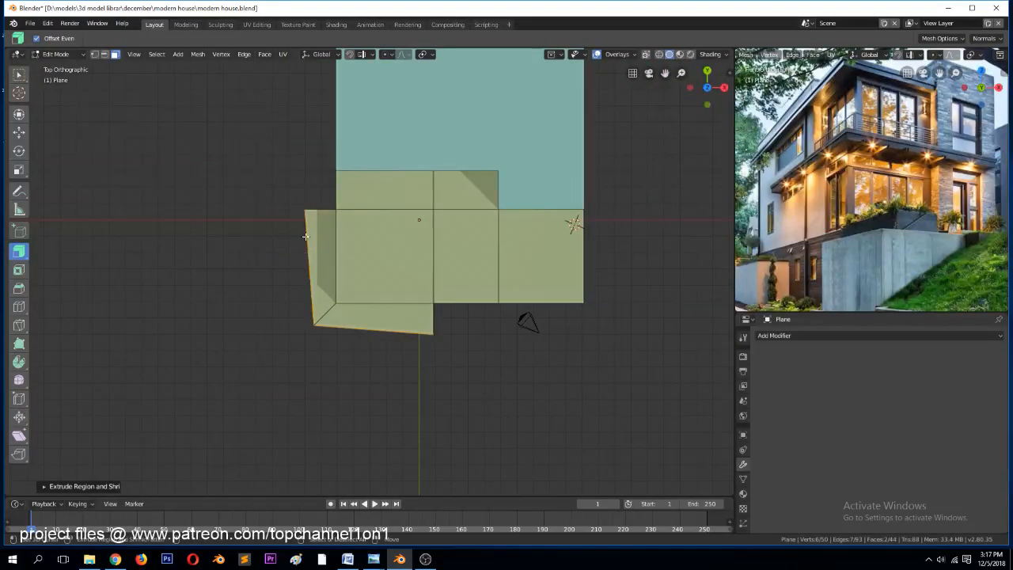
{"action": "key", "text": "1"}
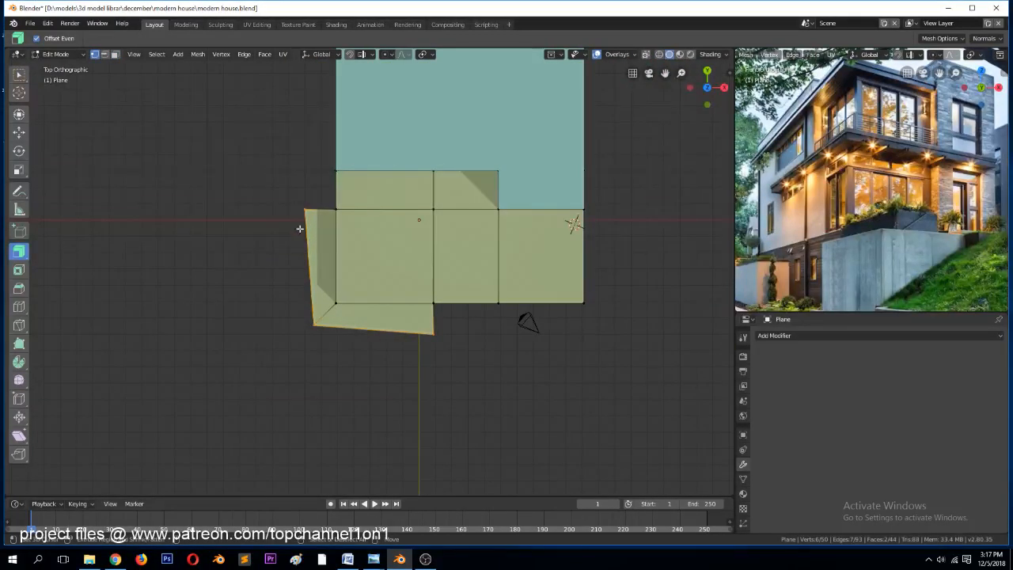
{"action": "left_click", "coordinate": [19, 132]}
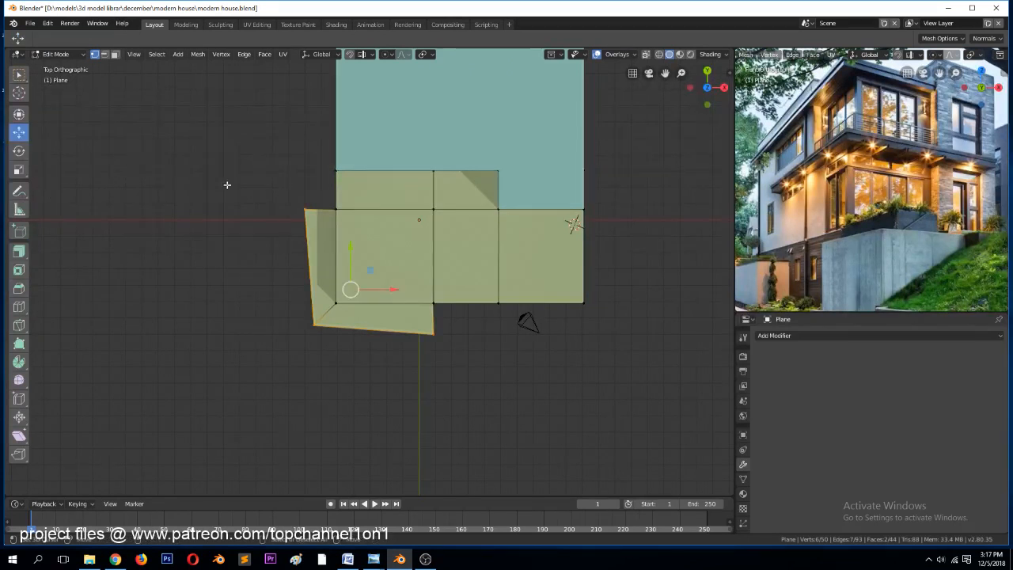
{"action": "key", "text": "z"}
{"action": "left_click", "coordinate": [173, 184]}
{"action": "key", "text": "alt+a"}
{"action": "key", "text": "b"}
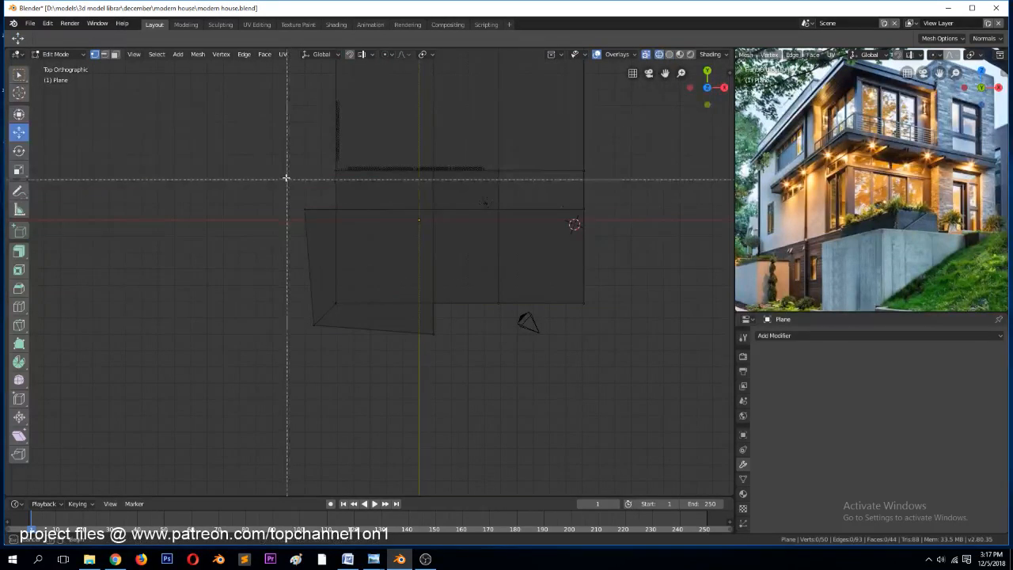
{"action": "left_click_drag", "start_coordinate": [284, 174], "coordinate": [332, 364]}
{"action": "key", "text": "s"}
{"action": "key", "text": "x"}
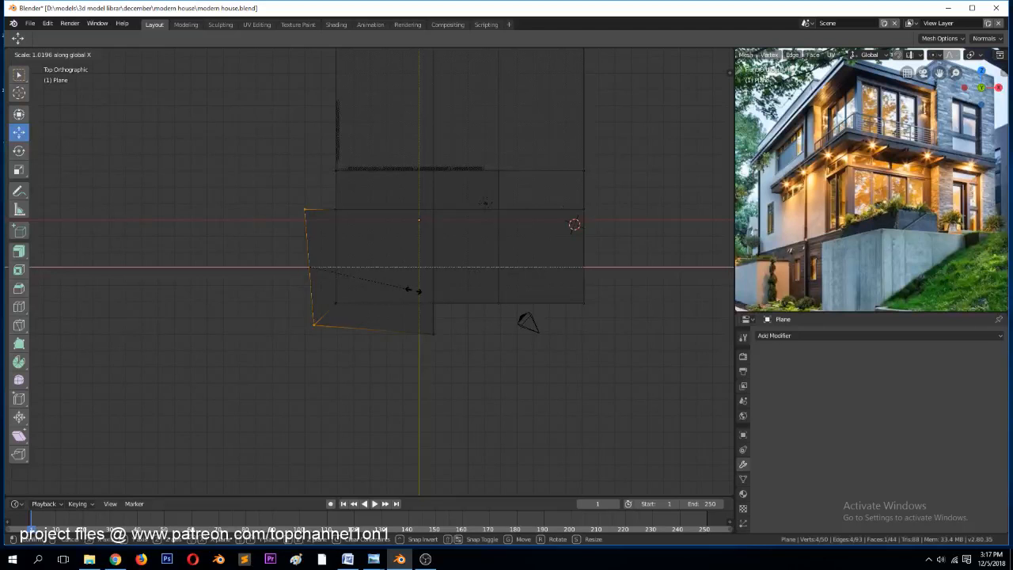
{"action": "key", "text": "0"}
{"action": "key", "text": "Return"}
Flatten the retaining wall's front vertices by scaling them to 0 along Y, return to solid shading in Object Mode and save
{"action": "key", "text": "alt+a"}
{"action": "key", "text": "b"}
{"action": "left_click_drag", "start_coordinate": [273, 316], "coordinate": [460, 396]}
{"action": "key", "text": "s"}
{"action": "key", "text": "y"}
{"action": "key", "text": "0"}
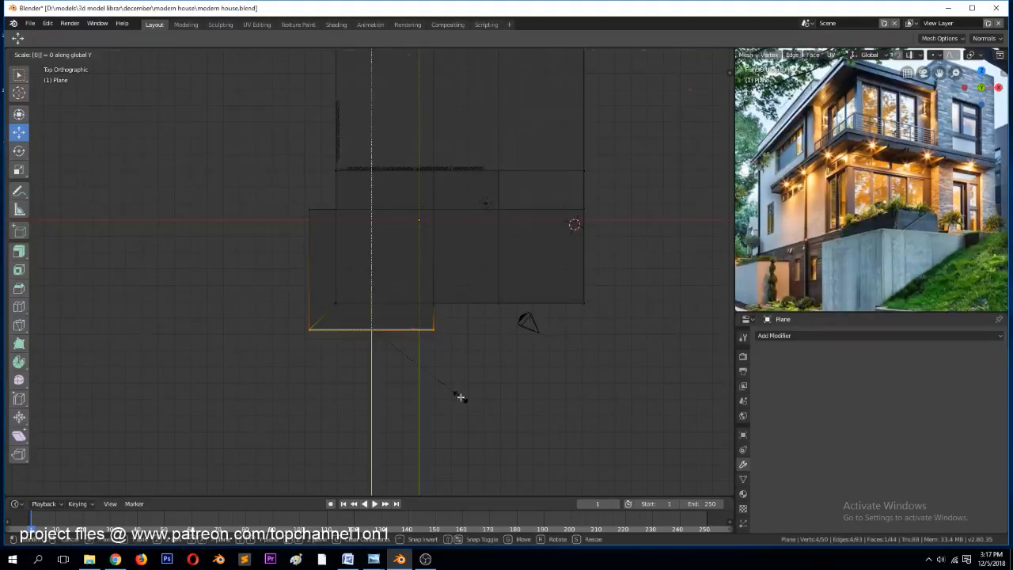
{"action": "key", "text": "Return"}
{"action": "key", "text": "Tab"}
{"action": "key", "text": "z"}
{"action": "left_click", "coordinate": [486, 373]}
{"action": "mouse_move", "coordinate": [488, 357]}
{"action": "middle_mouse_down"}
{"action": "mouse_move", "coordinate": [539, 293]}
{"action": "mouse_move", "coordinate": [442, 317]}
{"action": "mouse_move", "coordinate": [476, 328]}
{"action": "middle_mouse_up"}
{"action": "key", "text": "ctrl+s"}
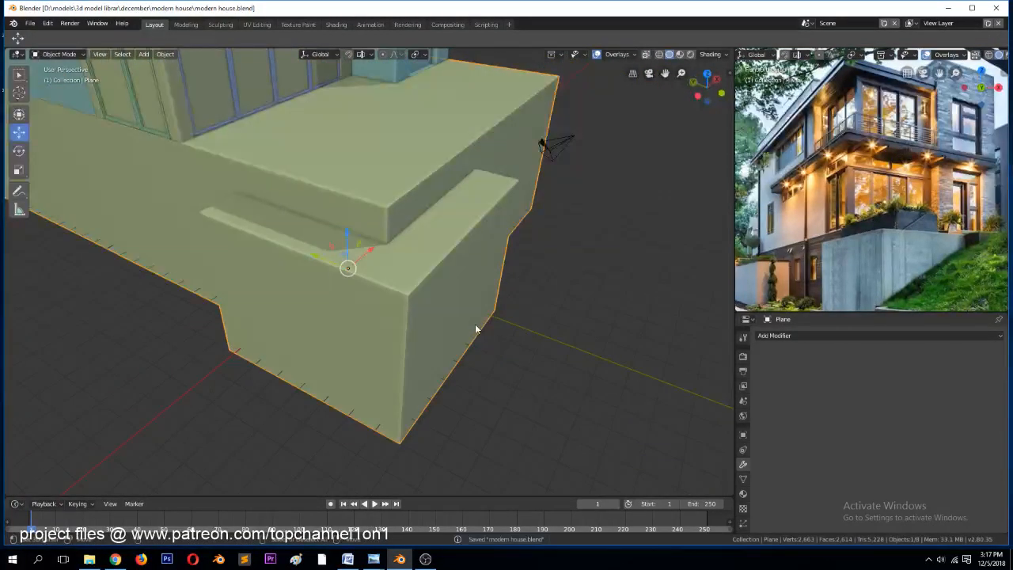
Inset the two connected top faces of the L-shaped retaining wall to leave a thin rim
{"action": "key", "text": "Tab"}
{"action": "key", "text": "3"}
{"action": "left_click", "coordinate": [457, 333]}
{"action": "key", "text": "3"}
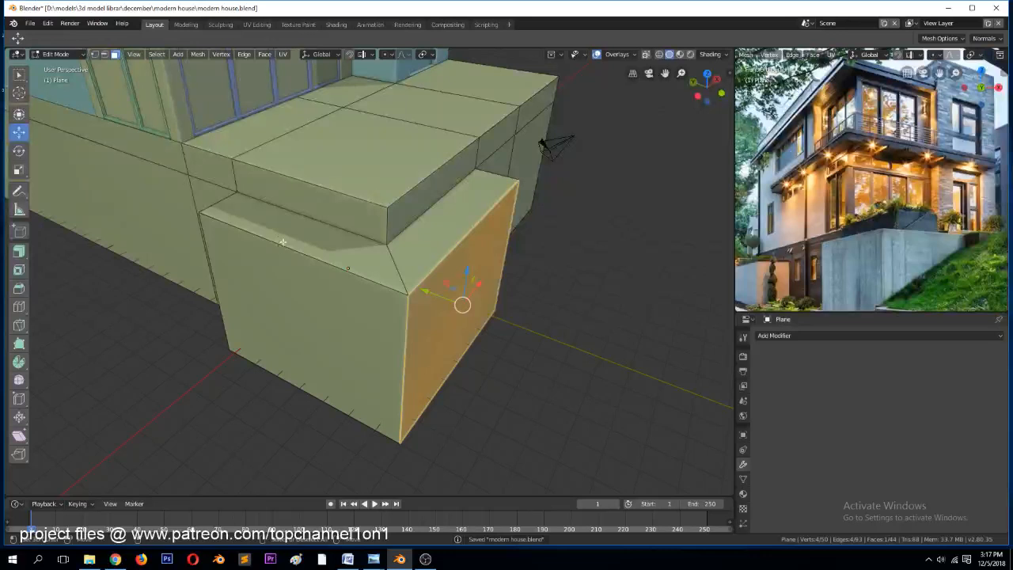
{"action": "left_click", "coordinate": [279, 227]}
{"action": "left_click", "coordinate": [430, 226], "text": "ctrl"}
{"action": "middle_click_drag", "start_coordinate": [440, 255], "coordinate": [439, 190]}
{"action": "key", "text": "i"}
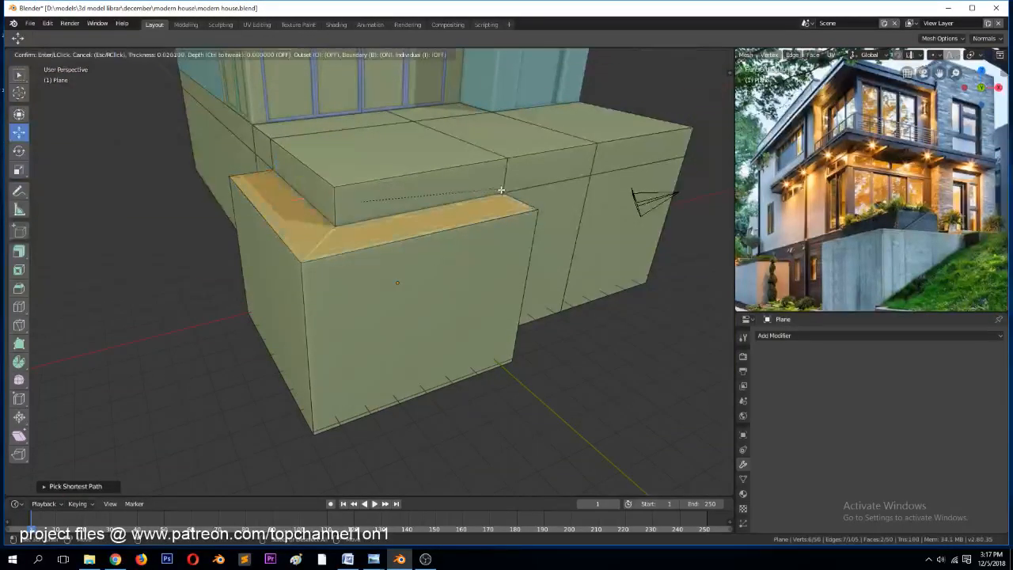
{"action": "left_click", "coordinate": [501, 192]}
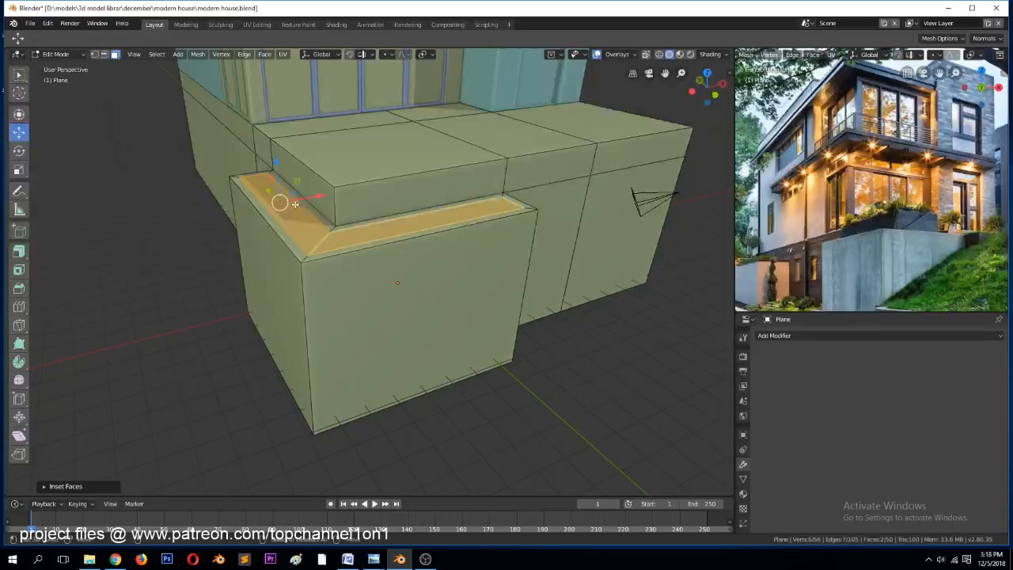
Extrude the inset top faces of the retaining wall downward as a planter trough and save the project
{"action": "key", "text": "e"}
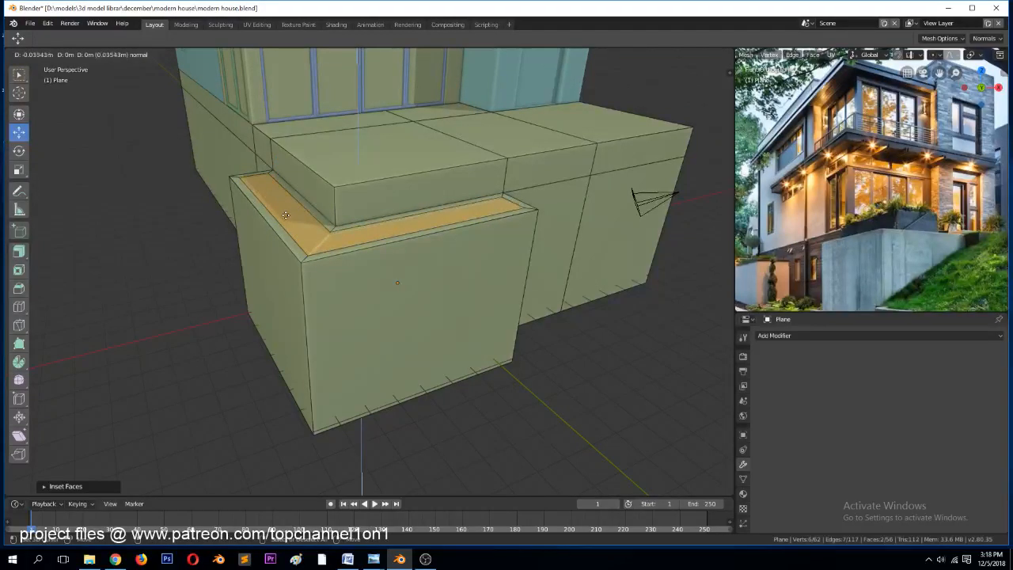
{"action": "left_click", "coordinate": [284, 221]}
{"action": "key", "text": "Tab"}
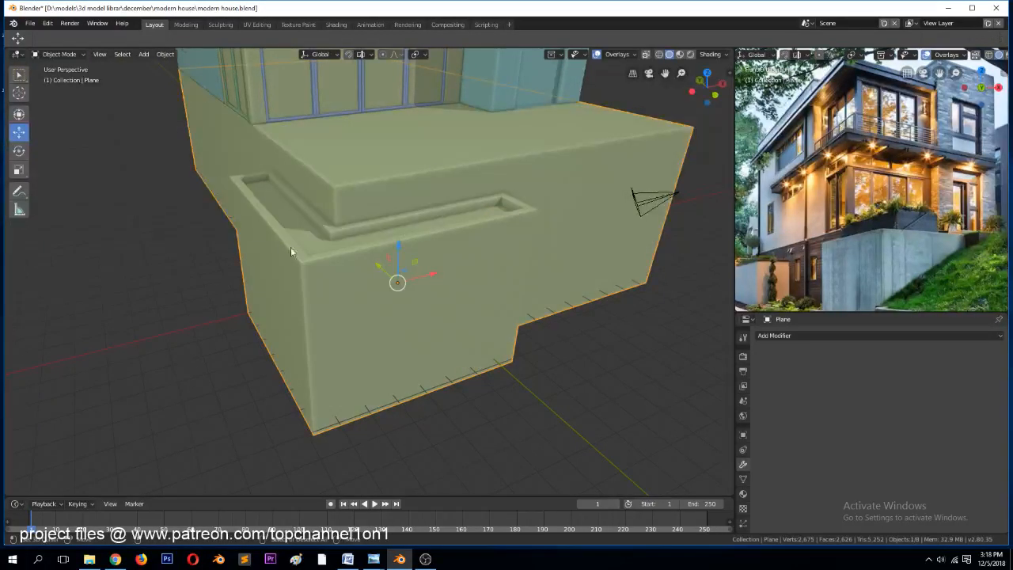
{"action": "middle_click_drag", "start_coordinate": [290, 247], "coordinate": [353, 265]}
{"action": "scroll", "coordinate": [358, 243], "scroll_direction": "down", "scroll_amount": 1}
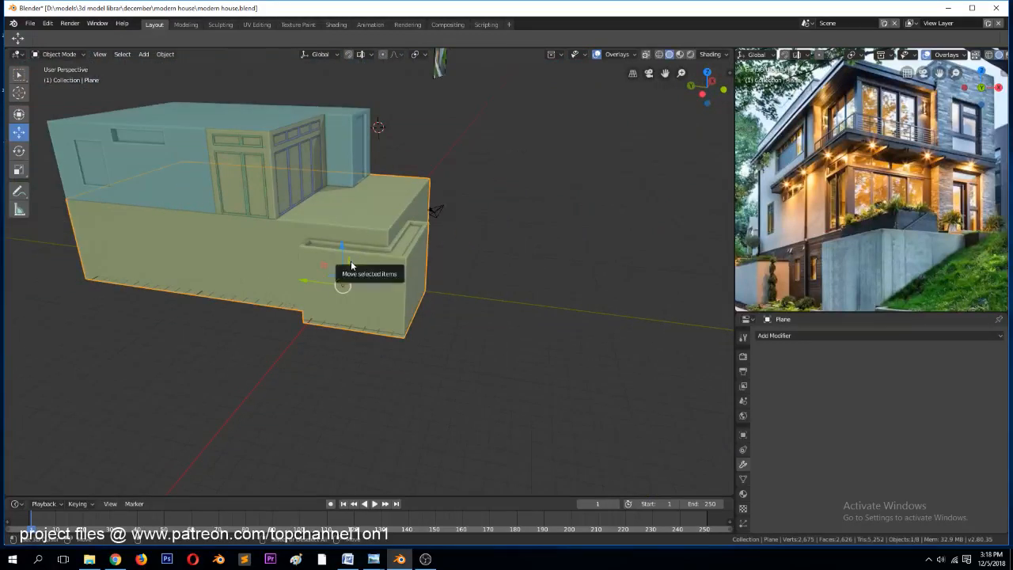
{"action": "key", "text": "ctrl+s"}
Add a vertical loop cut across the base block's long side wall, near the middle of the section behind the terrace
{"action": "key", "text": "Tab"}
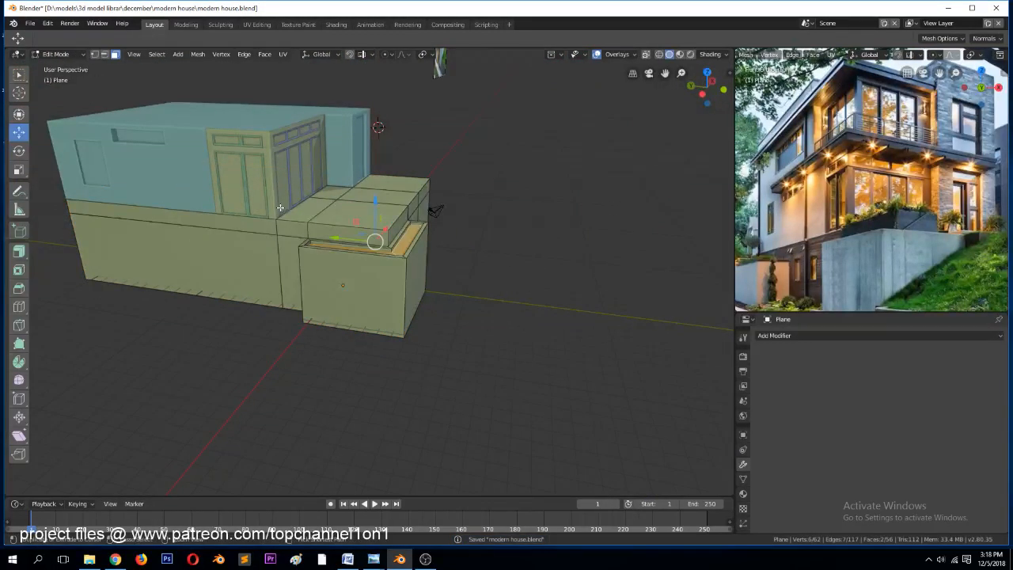
{"action": "key", "text": "ctrl+r"}
{"action": "left_click", "coordinate": [186, 211]}
{"action": "left_click", "coordinate": [182, 218]}
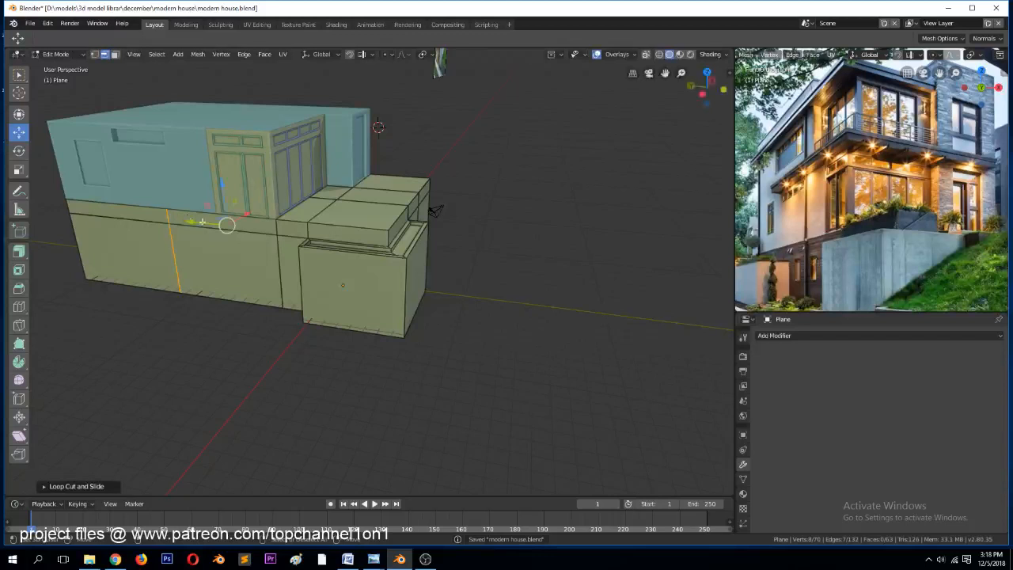
Zoom the reference photo out and select the middle face below the horizontal cut on the base block's rear wall
{"action": "scroll", "coordinate": [781, 250], "scroll_direction": "down", "scroll_amount": 2}
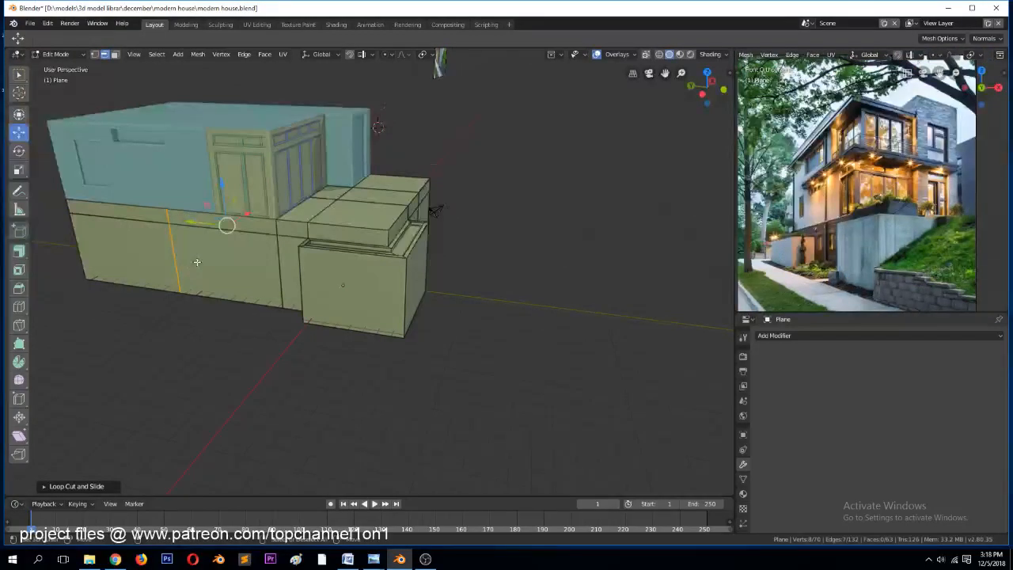
{"action": "middle_click_drag", "start_coordinate": [163, 257], "coordinate": [255, 331]}
{"action": "middle_click_drag", "start_coordinate": [294, 387], "coordinate": [224, 362]}
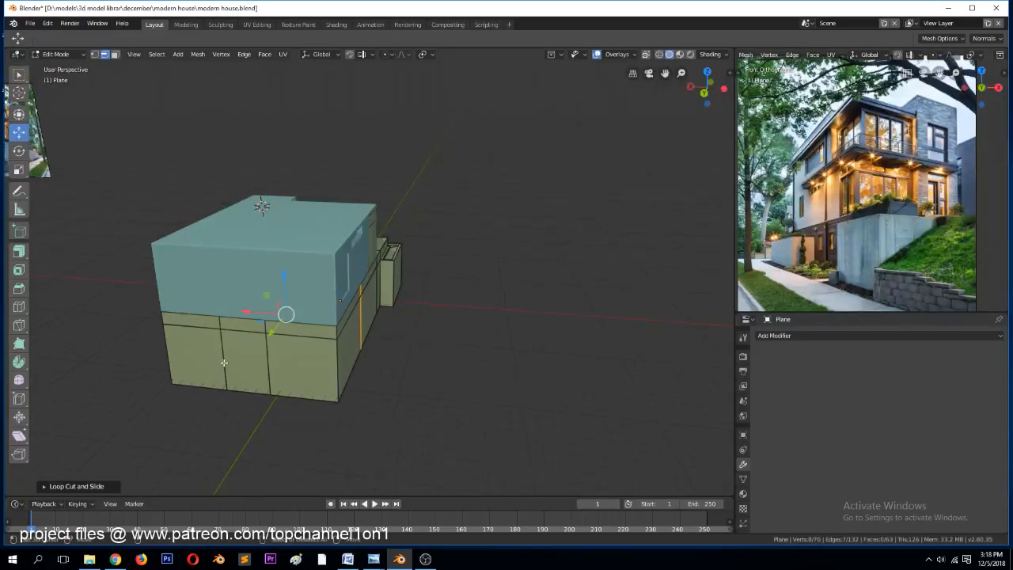
{"action": "left_click", "coordinate": [253, 353]}
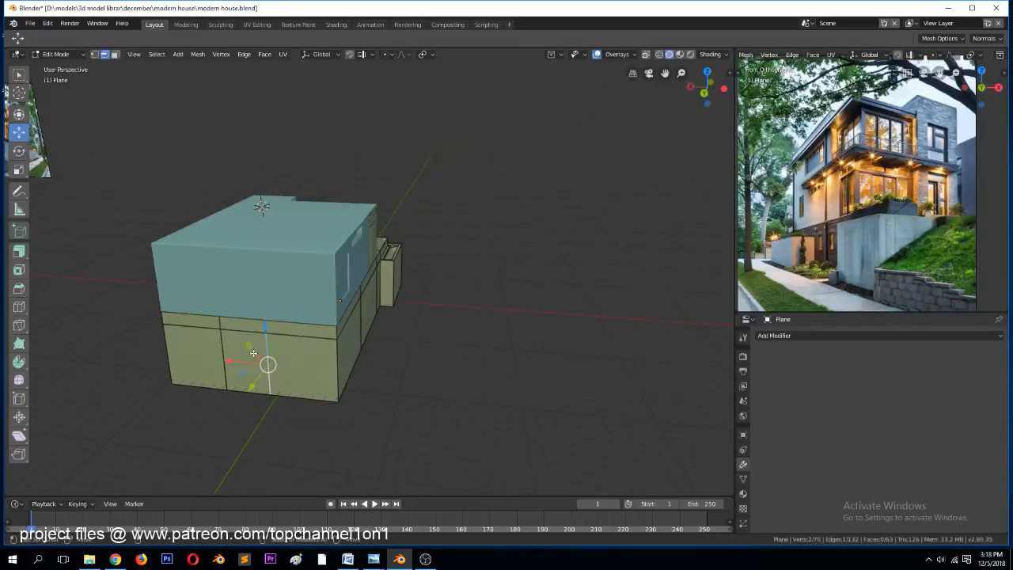
{"action": "key", "text": "3"}
{"action": "left_click", "coordinate": [254, 354]}
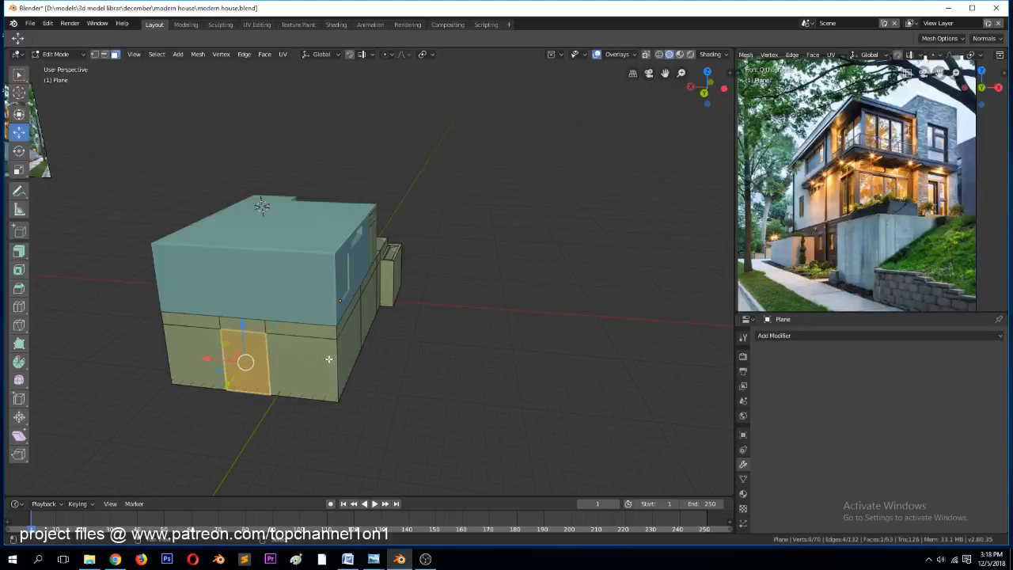
Select the three adjoining lower wall faces around the house's rear corner and activate the Extrude Region tool
{"action": "left_click", "coordinate": [326, 356], "text": "ctrl"}
{"action": "left_click", "coordinate": [345, 346], "text": "ctrl"}
{"action": "middle_click_drag", "start_coordinate": [348, 346], "coordinate": [320, 361]}
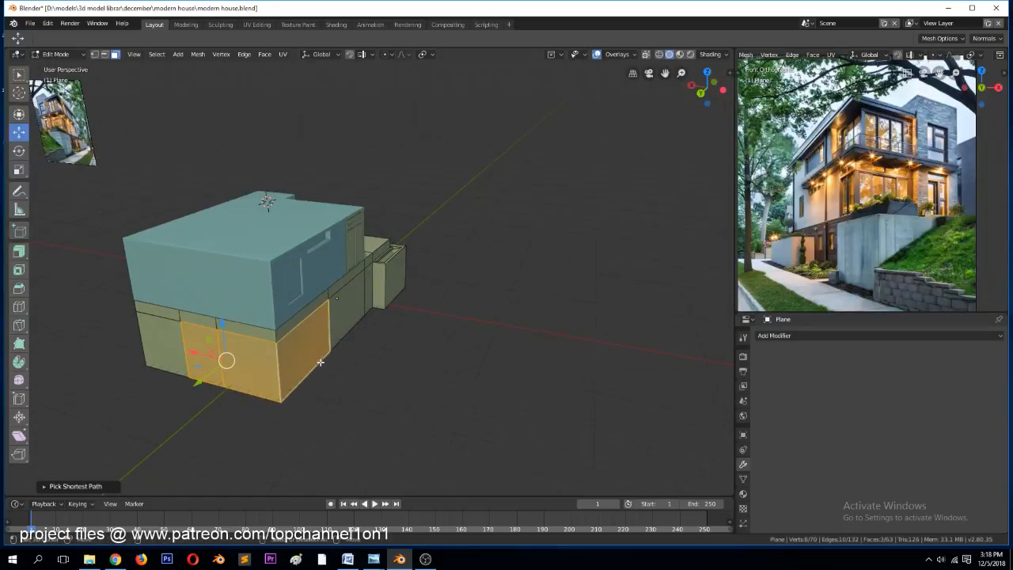
{"action": "left_click", "coordinate": [19, 251]}
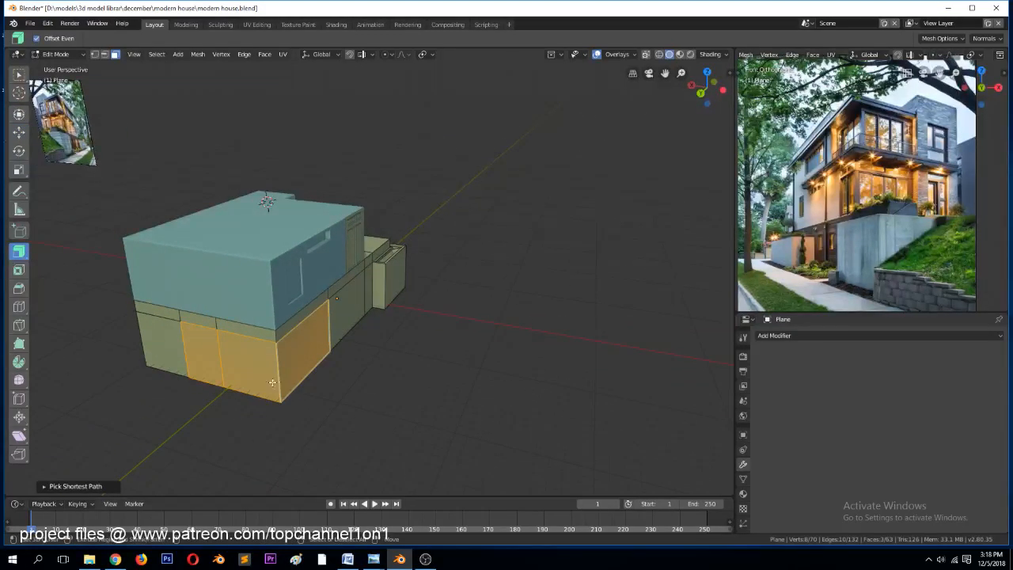
{"action": "mouse_move", "coordinate": [271, 384]}
{"action": "left_mouse_down"}
{"action": "mouse_move", "coordinate": [269, 393]}
{"action": "mouse_move", "coordinate": [261, 381]}
{"action": "left_mouse_up"}
{"action": "key", "text": "KP_7"}
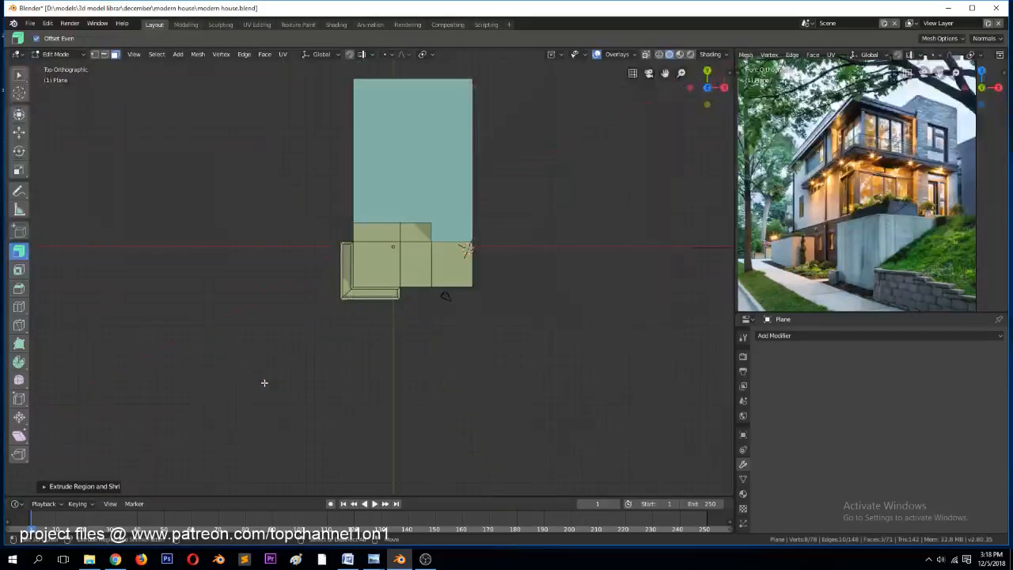
{"action": "key", "text": "ctrl+z"}
Extrude the selected lower rear and side wall faces outward from the house with Offset Even enabled
{"action": "middle_click_drag", "start_coordinate": [357, 320], "coordinate": [484, 277]}
{"action": "left_click_drag", "start_coordinate": [198, 285], "coordinate": [221, 284]}
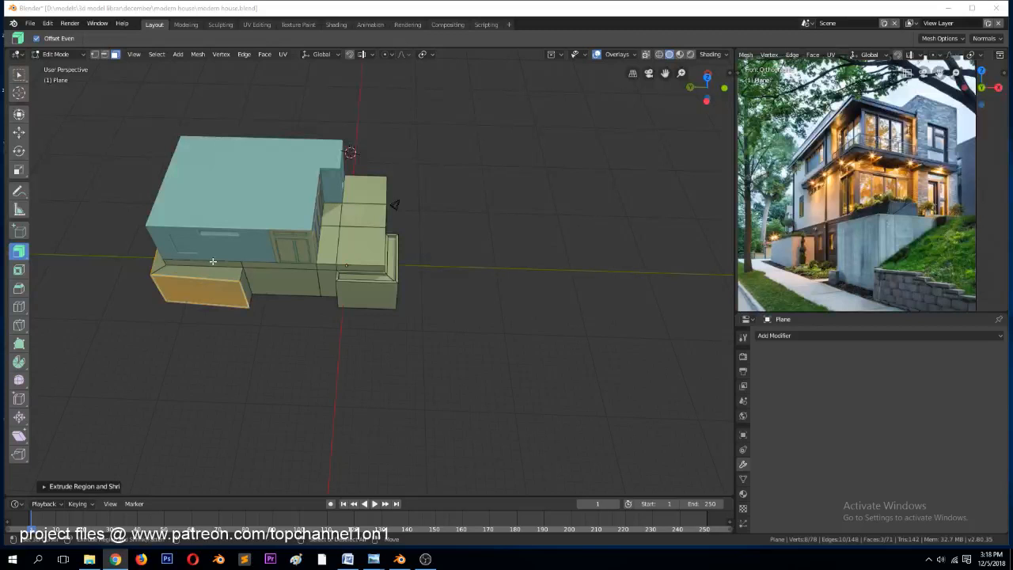
{"action": "left_click", "coordinate": [483, 69]}
In top wireframe view, flatten the extrusion's slanted outer side vertices along X so the side edge is straight
{"action": "key", "text": "KP_7"}
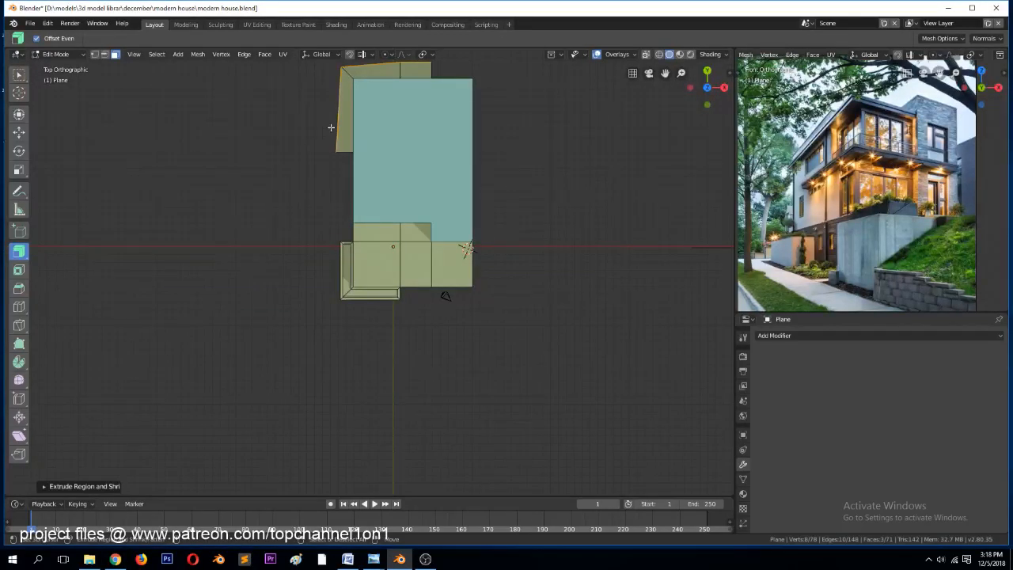
{"action": "key", "text": "1"}
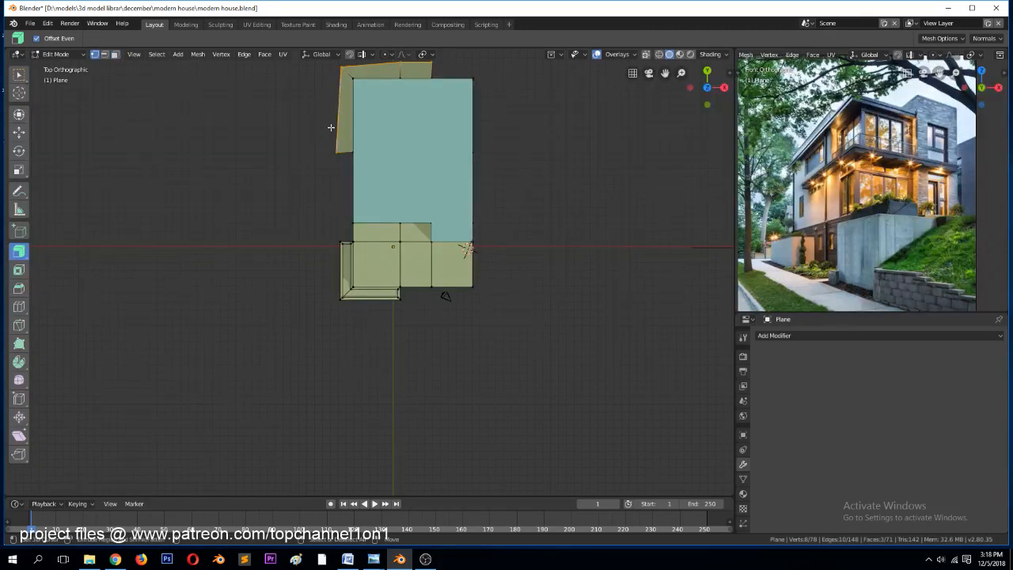
{"action": "key", "text": "z"}
{"action": "left_click", "coordinate": [290, 122]}
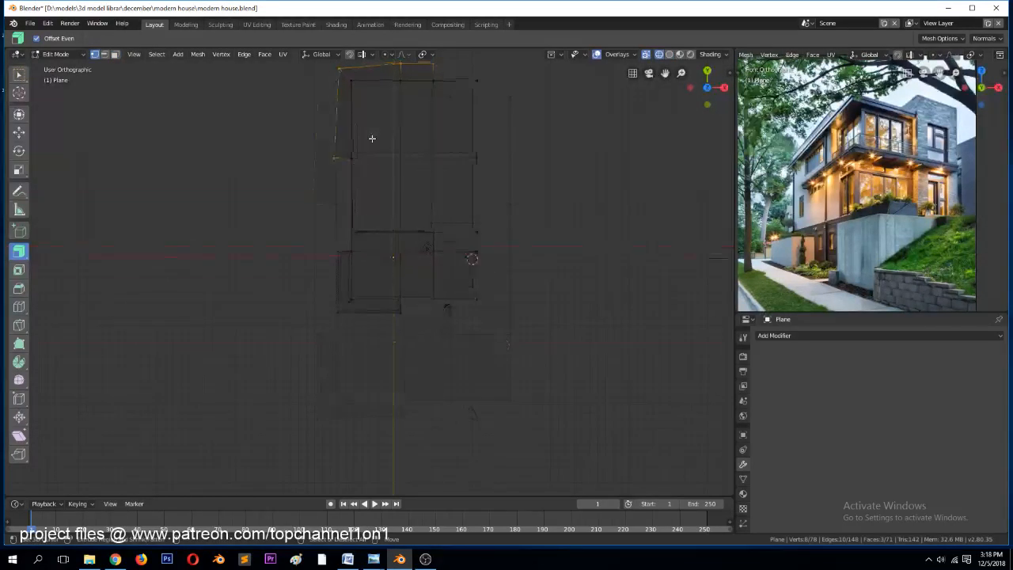
{"action": "key", "text": "KP_Decimal"}
{"action": "key", "text": "alt+a"}
{"action": "key", "text": "b"}
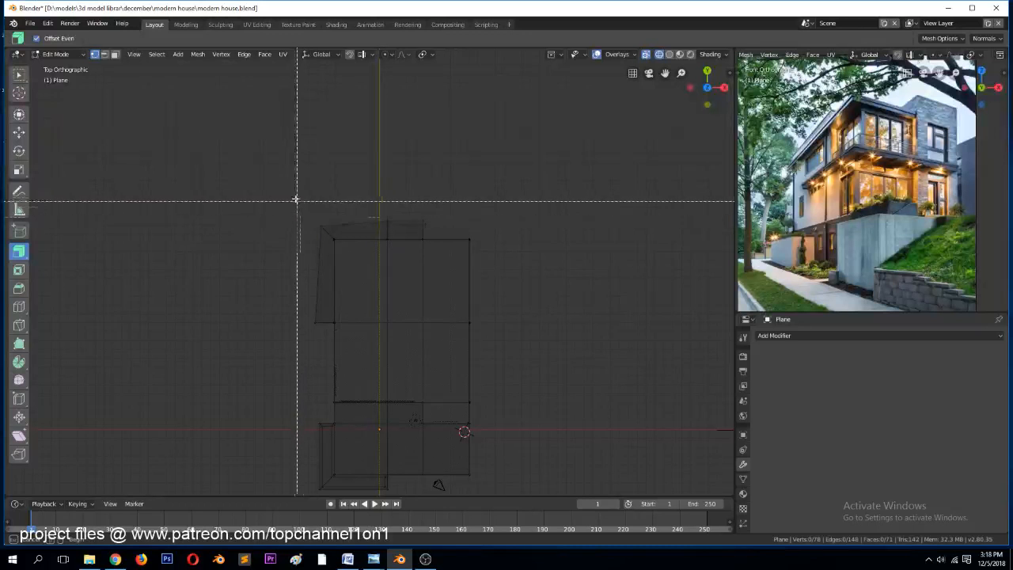
{"action": "left_click_drag", "start_coordinate": [295, 193], "coordinate": [328, 354]}
{"action": "key", "text": "s"}
{"action": "key", "text": "x"}
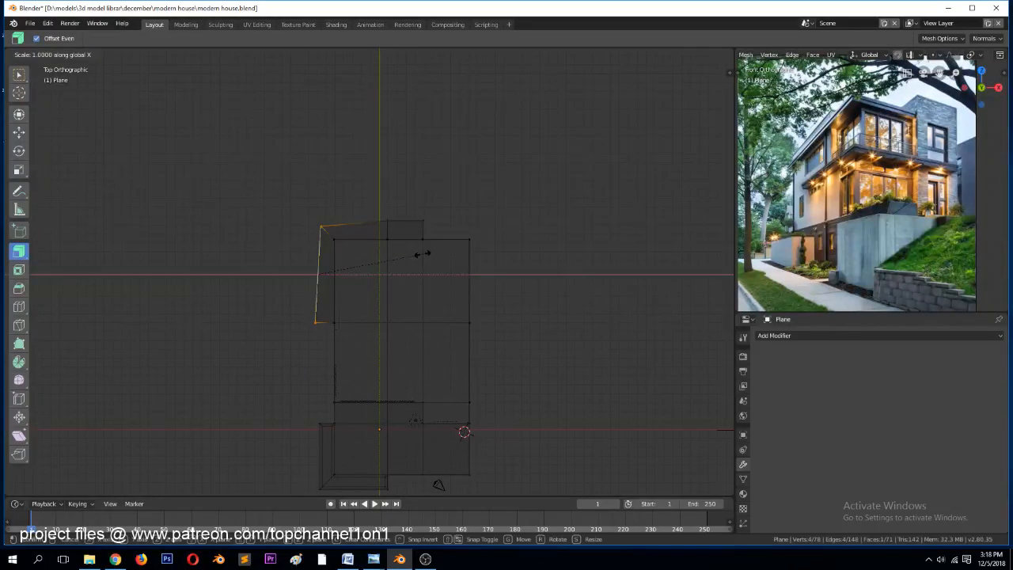
{"action": "key", "text": "Escape"}
{"action": "key", "text": "alt+a"}
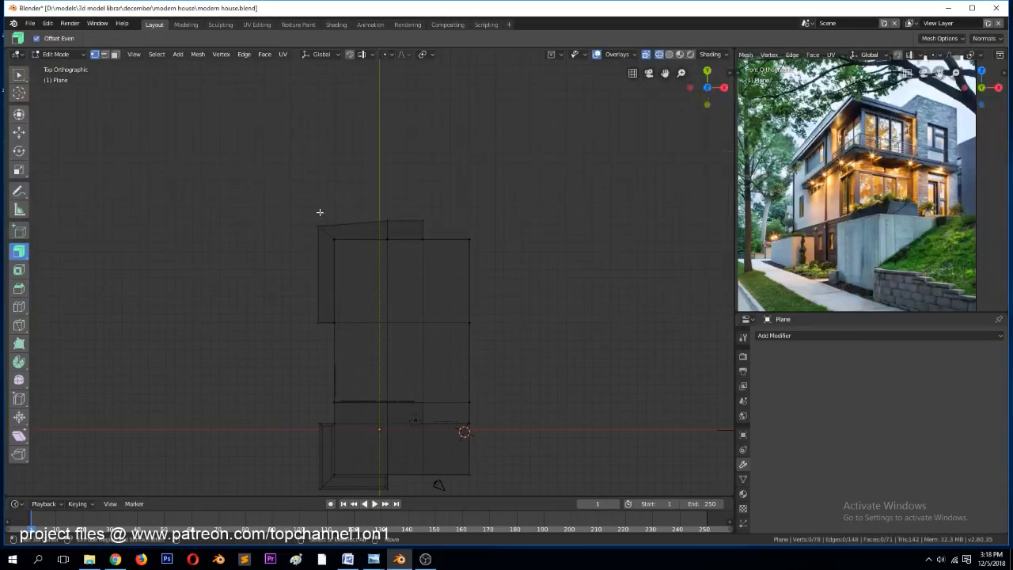
Flatten the extrusion's outer rear vertices by scaling them to 0 along Y
{"action": "key", "text": "n"}
{"action": "key", "text": "n"}
{"action": "key", "text": "b"}
{"action": "left_click_drag", "start_coordinate": [307, 203], "coordinate": [468, 240]}
{"action": "key", "text": "s"}
{"action": "key", "text": "y"}
{"action": "key", "text": "0"}
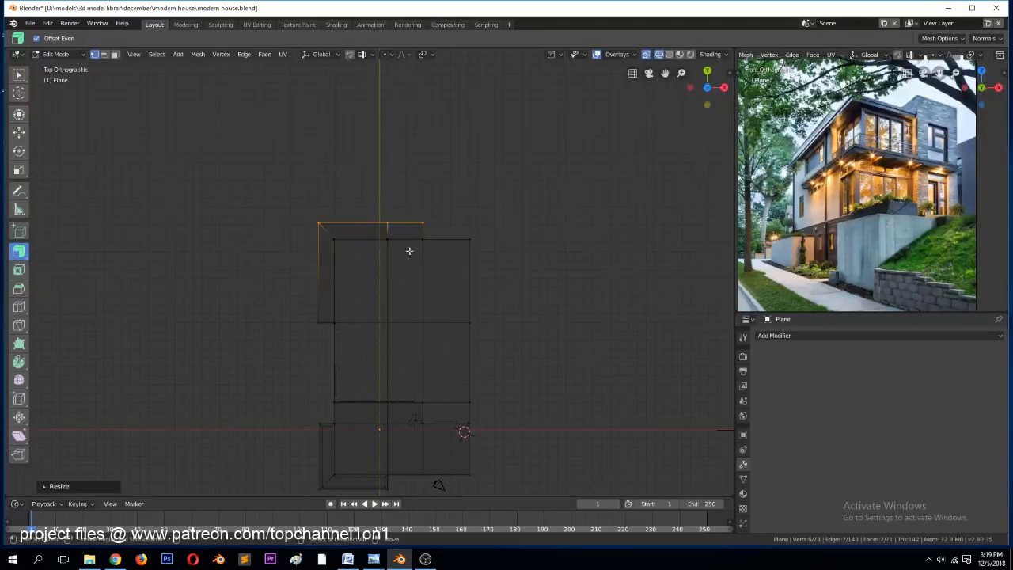
{"action": "key", "text": "Return"}
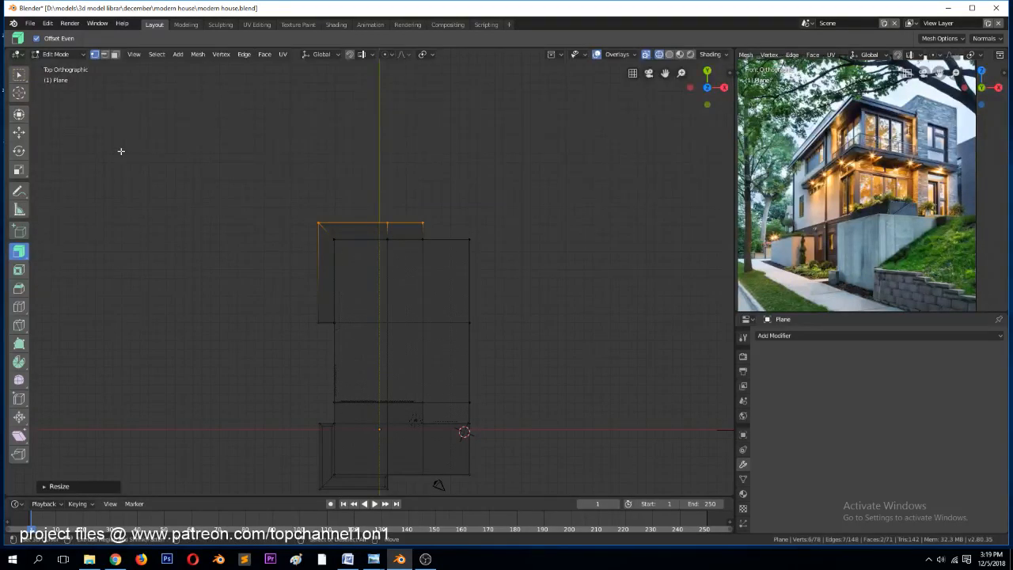
Move the extrusion's rear edge inward along Y and its side edge inward along X, closer to the house wall
{"action": "left_click", "coordinate": [19, 132]}
{"action": "left_click_drag", "start_coordinate": [377, 185], "coordinate": [376, 195]}
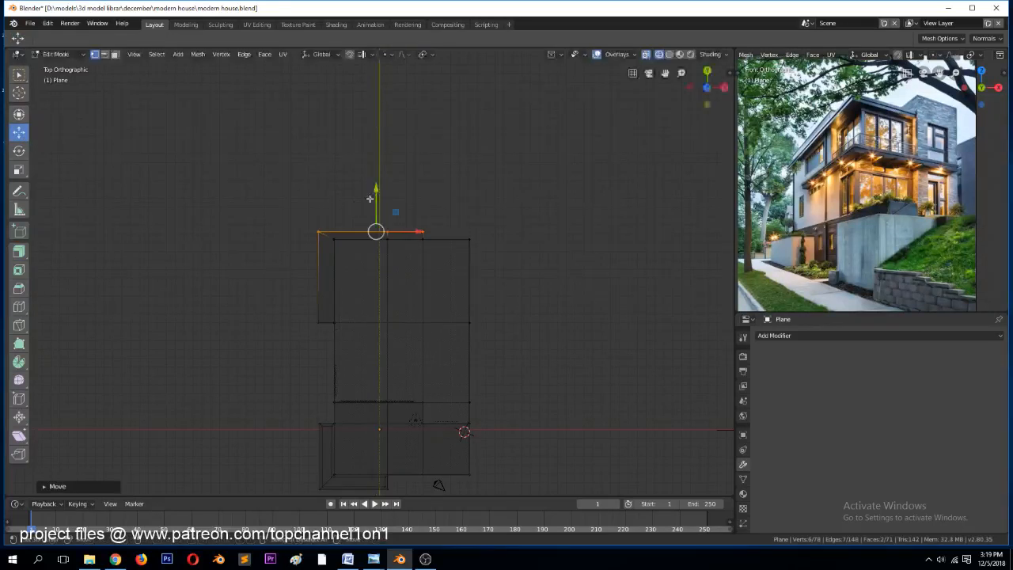
{"action": "left_click", "coordinate": [290, 221]}
{"action": "left_click_drag", "start_coordinate": [290, 210], "coordinate": [329, 353]}
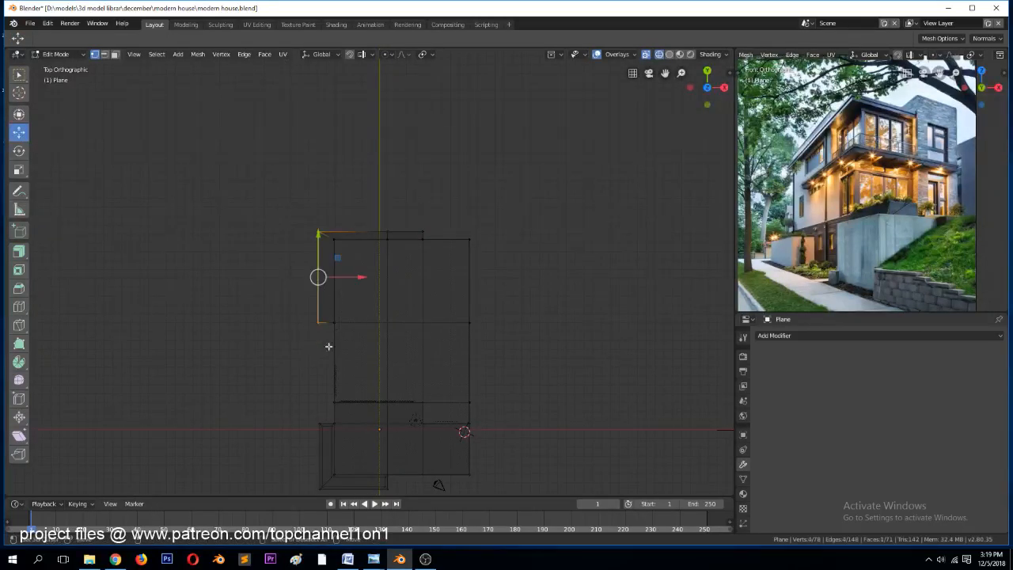
{"action": "left_click_drag", "start_coordinate": [354, 277], "coordinate": [359, 277]}
{"action": "key", "text": "alt+a"}
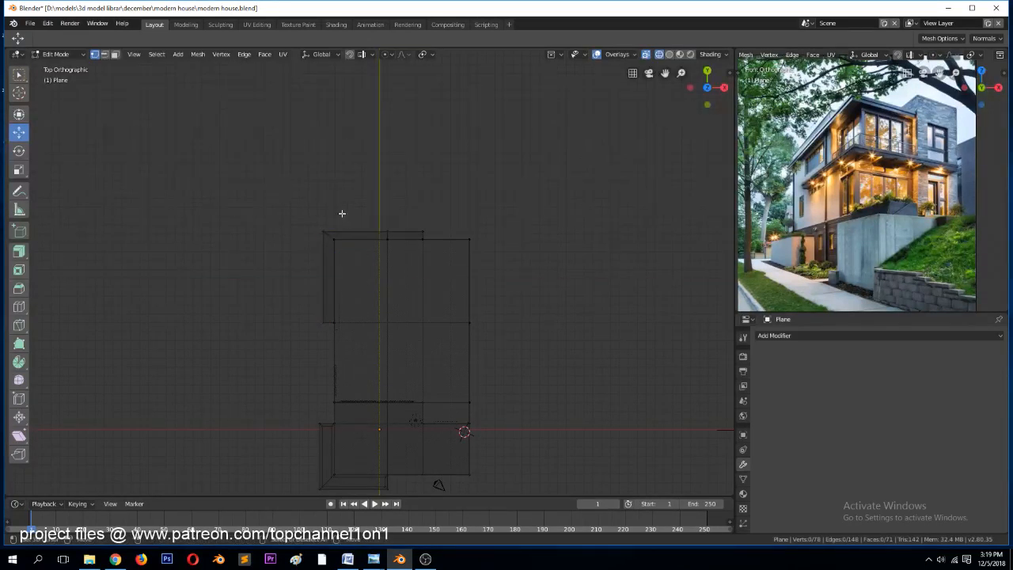
Move the extrusion's rear edge vertices outward along Y, beyond the upper block, and return to solid shading
{"action": "key", "text": "b"}
{"action": "left_click_drag", "start_coordinate": [291, 197], "coordinate": [481, 240]}
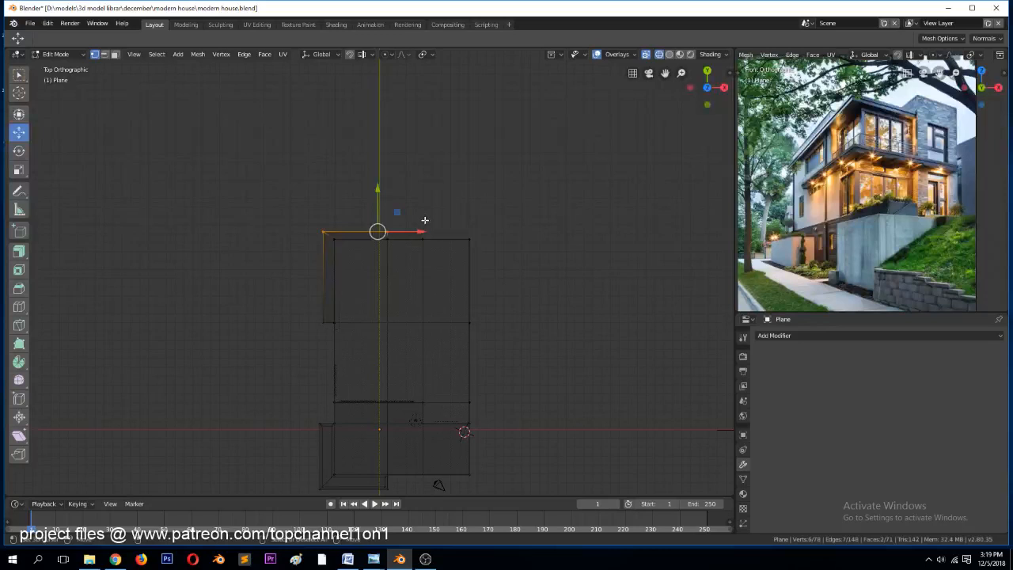
{"action": "left_click_drag", "start_coordinate": [377, 199], "coordinate": [375, 169]}
{"action": "key", "text": "z"}
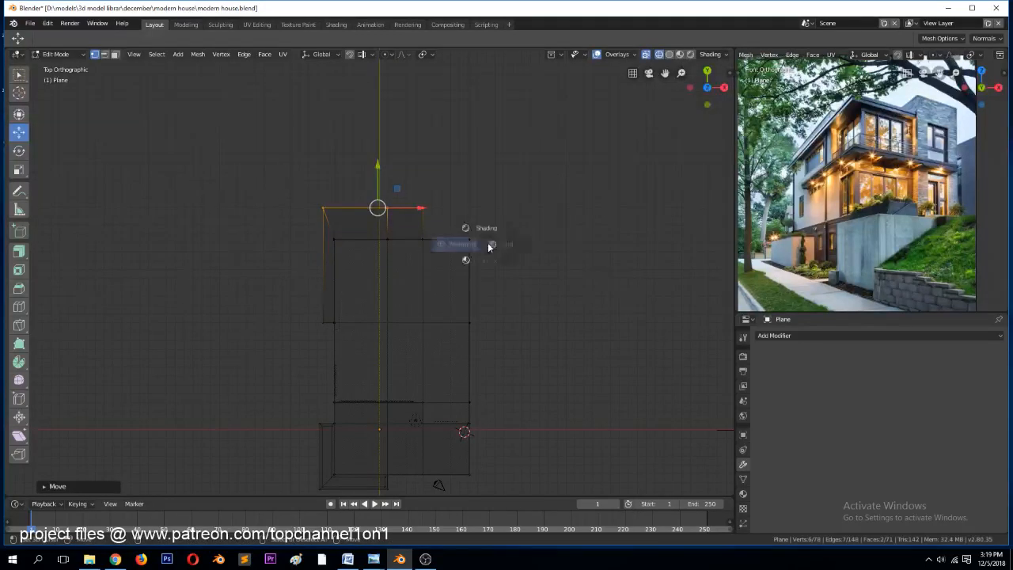
{"action": "left_click", "coordinate": [536, 245]}
{"action": "mouse_move", "coordinate": [428, 260]}
{"action": "middle_mouse_down"}
{"action": "mouse_move", "coordinate": [465, 246]}
{"action": "mouse_move", "coordinate": [457, 296]}
{"action": "middle_mouse_up"}
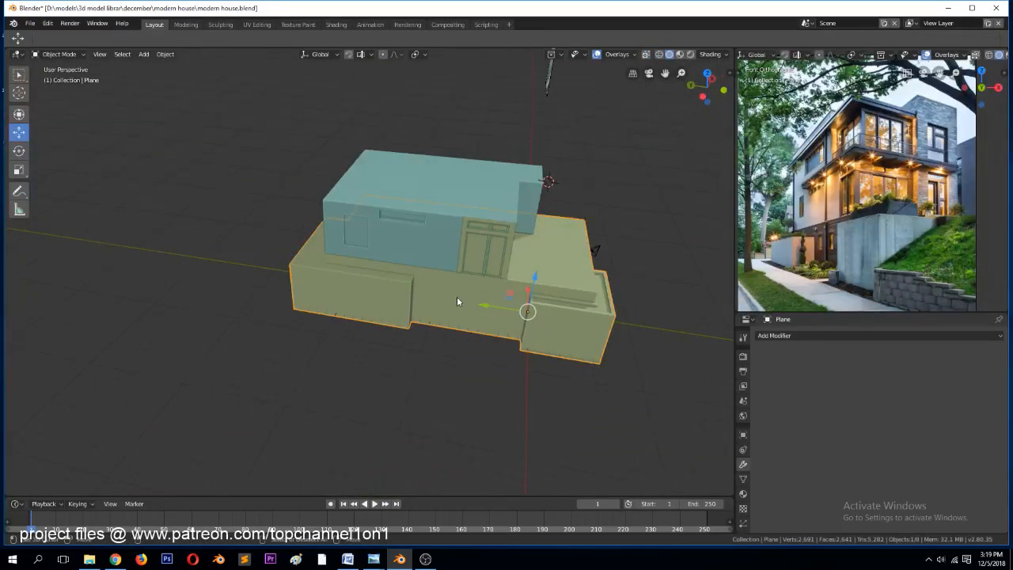
Select the outer side faces of the rear extrusion and the front planter block
{"action": "scroll", "coordinate": [457, 296], "scroll_direction": "up", "scroll_amount": 5}
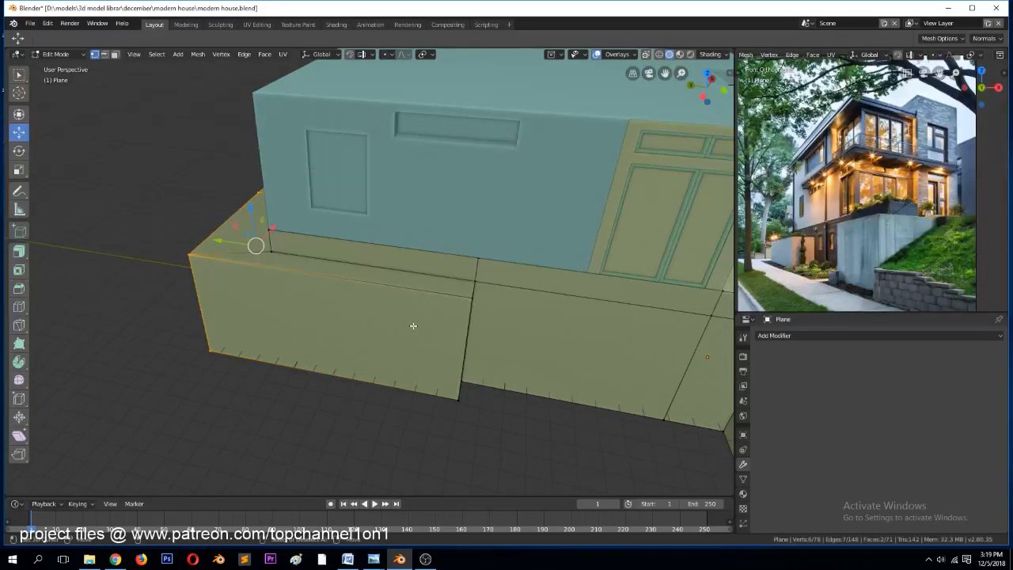
{"action": "key", "text": "3"}
{"action": "scroll", "coordinate": [534, 361], "scroll_direction": "down", "scroll_amount": 5}
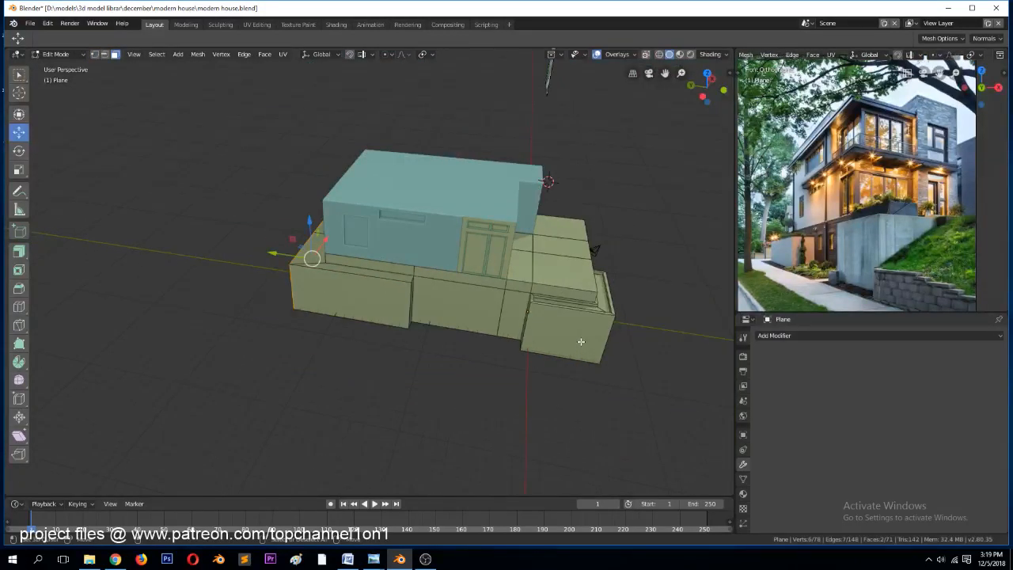
{"action": "scroll", "coordinate": [576, 346], "scroll_direction": "up", "scroll_amount": 2}
{"action": "middle_click_drag", "start_coordinate": [576, 347], "coordinate": [554, 342]}
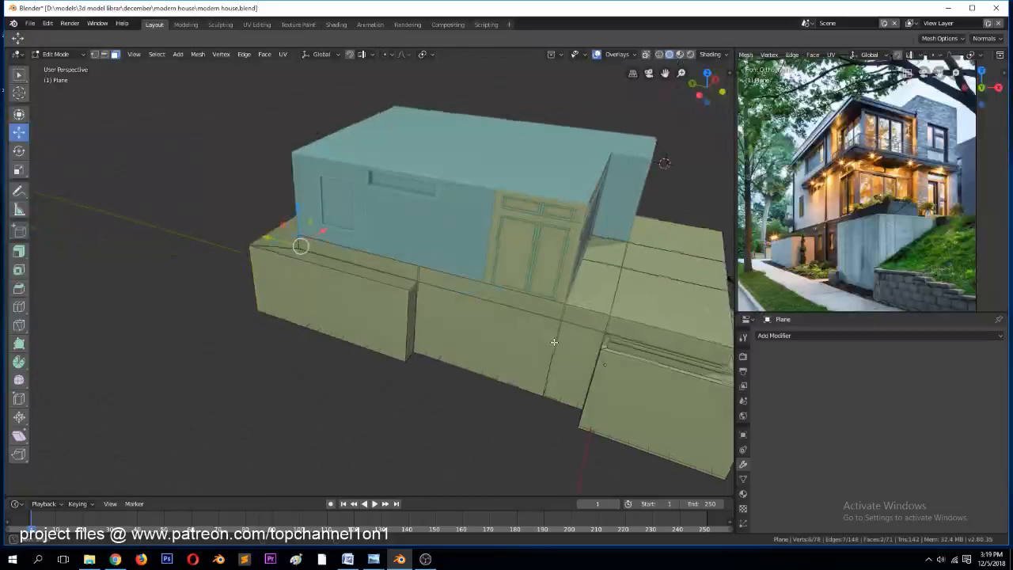
{"action": "scroll", "coordinate": [565, 362], "scroll_direction": "down", "scroll_amount": 1}
{"action": "left_click", "coordinate": [298, 275]}
{"action": "left_click", "coordinate": [603, 369], "text": "shift"}
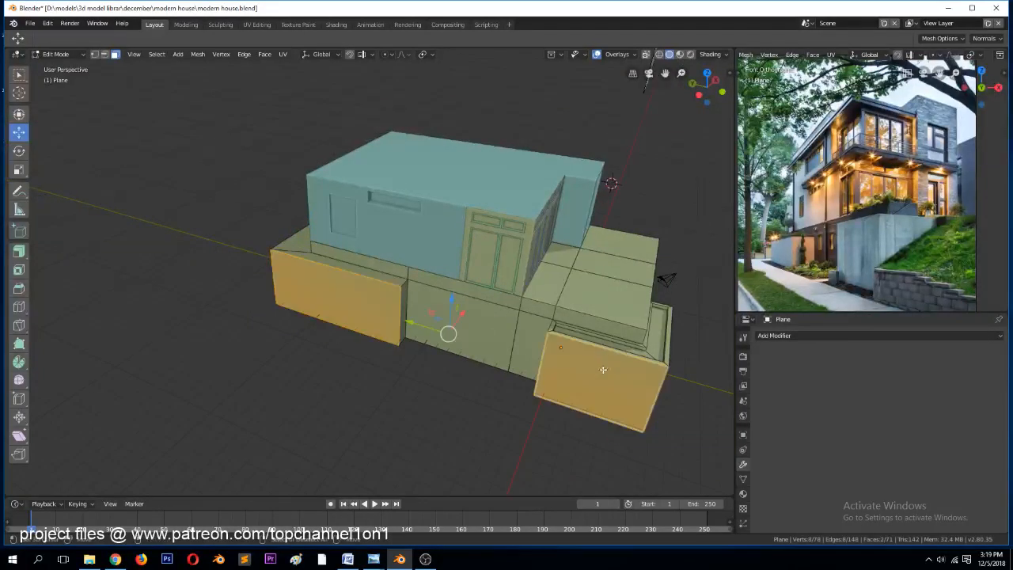
In top wireframe view, move the outer side vertices of the rear extrusion and front planter block farther outward along X
{"action": "key", "text": "KP_7"}
{"action": "scroll", "coordinate": [527, 355], "scroll_direction": "down", "scroll_amount": 3}
{"action": "key", "text": "z"}
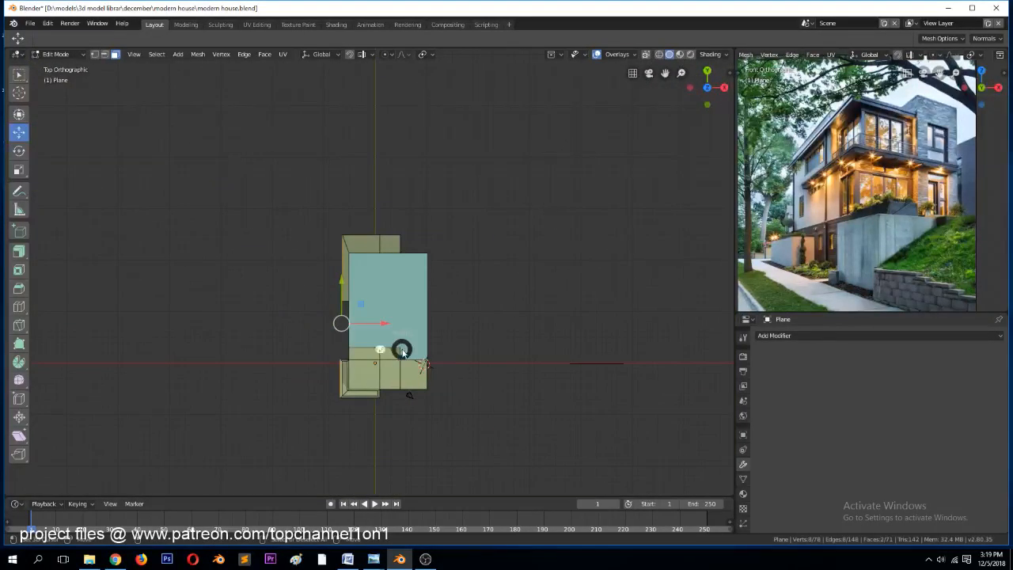
{"action": "left_click", "coordinate": [346, 349]}
{"action": "key", "text": "1"}
{"action": "key", "text": "b"}
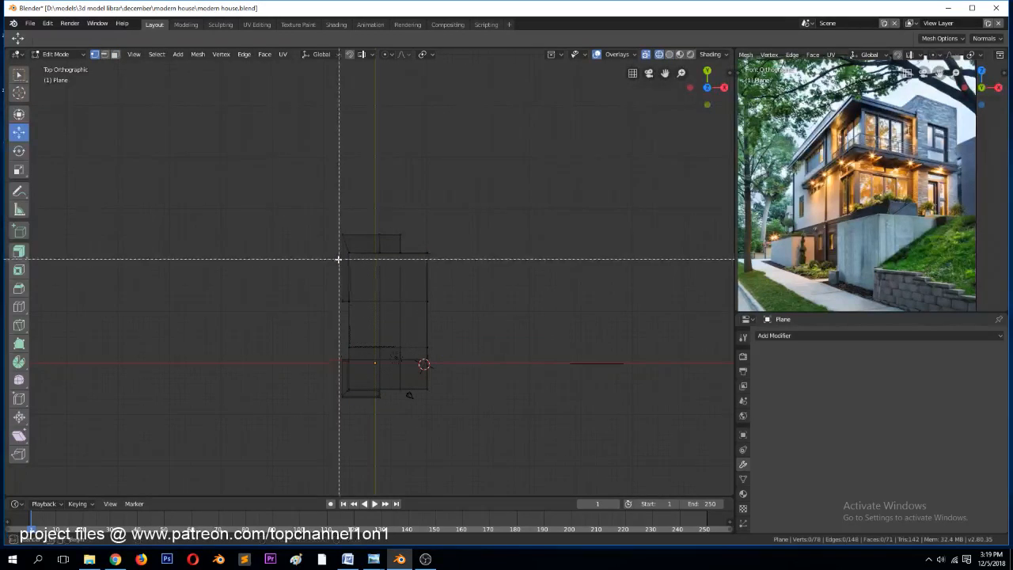
{"action": "left_click_drag", "start_coordinate": [323, 212], "coordinate": [345, 411]}
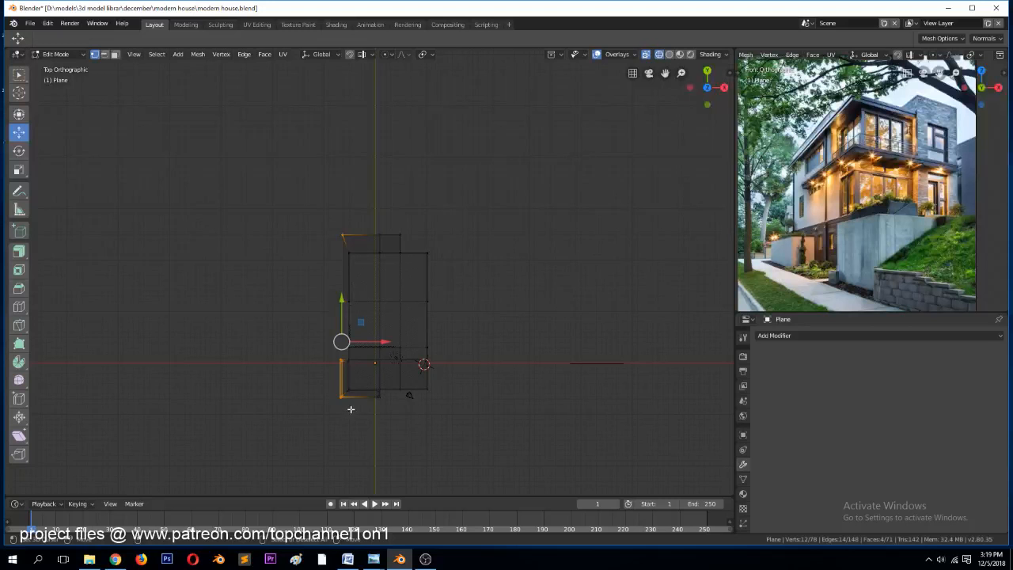
{"action": "scroll", "coordinate": [373, 379], "scroll_direction": "up", "scroll_amount": 1}
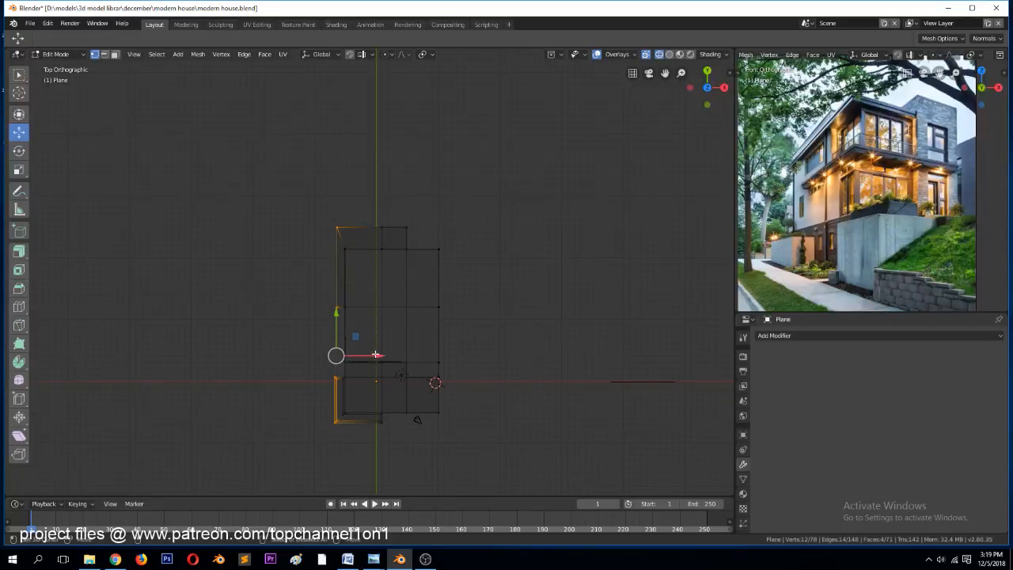
{"action": "left_click_drag", "start_coordinate": [376, 356], "coordinate": [355, 372]}
Leave Edit Mode, restore solid shading and save the house file
{"action": "key", "text": "Tab"}
{"action": "key", "text": "shift+z"}
{"action": "mouse_move", "coordinate": [472, 364]}
{"action": "middle_mouse_down"}
{"action": "mouse_move", "coordinate": [511, 318]}
{"action": "mouse_move", "coordinate": [498, 336]}
{"action": "mouse_move", "coordinate": [510, 349]}
{"action": "mouse_move", "coordinate": [504, 313]}
{"action": "mouse_move", "coordinate": [501, 333]}
{"action": "mouse_move", "coordinate": [488, 338]}
{"action": "middle_mouse_up"}
{"action": "key", "text": "ctrl+s"}
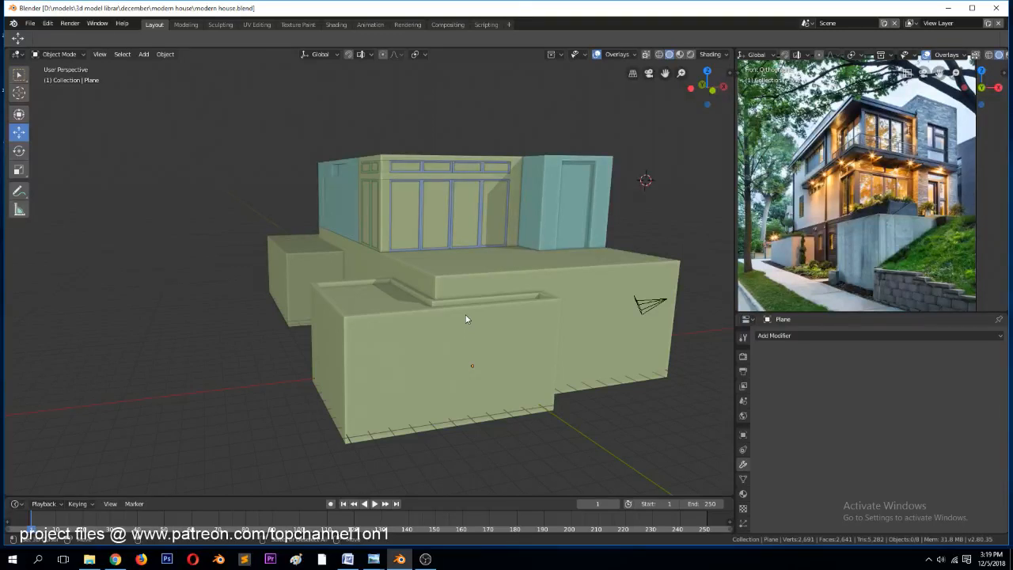
Examine the ground-floor mesh and its planter block from several angles, in both Object Mode and Edit Mode
{"action": "middle_click_drag", "start_coordinate": [524, 270], "coordinate": [452, 347]}
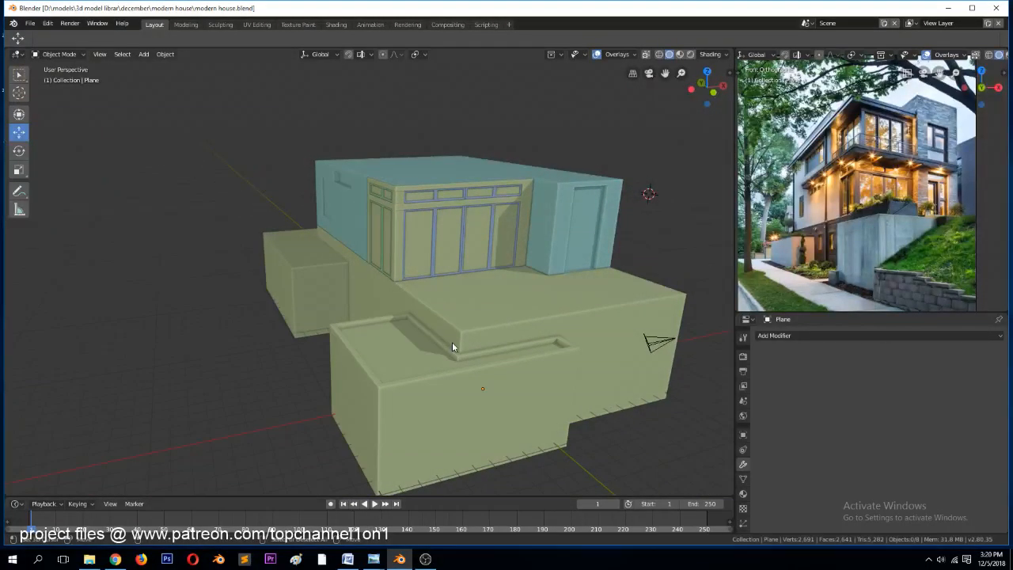
{"action": "left_click", "coordinate": [475, 332]}
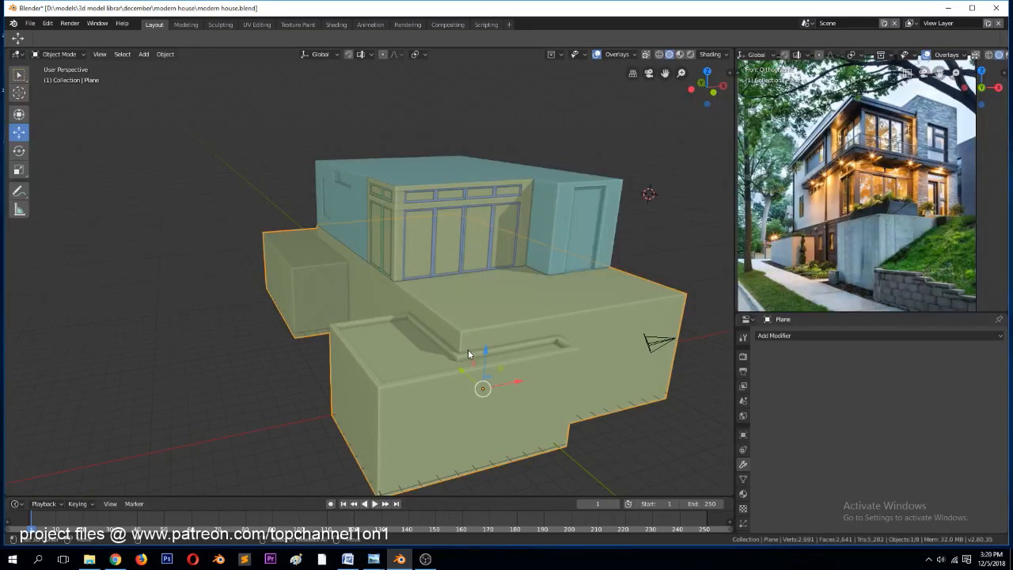
{"action": "key", "text": "alt+a"}
{"action": "middle_click_drag", "start_coordinate": [468, 349], "coordinate": [508, 362]}
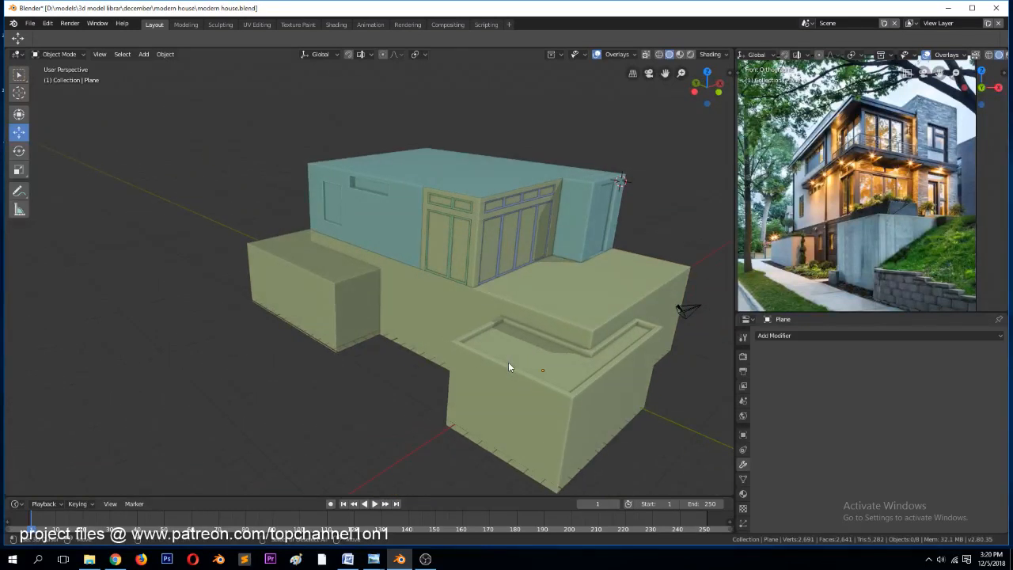
{"action": "key", "text": "Tab"}
{"action": "scroll", "coordinate": [554, 345], "scroll_direction": "up", "scroll_amount": 2}
{"action": "key", "text": "alt+a"}
{"action": "scroll", "coordinate": [555, 345], "scroll_direction": "down", "scroll_amount": 3}
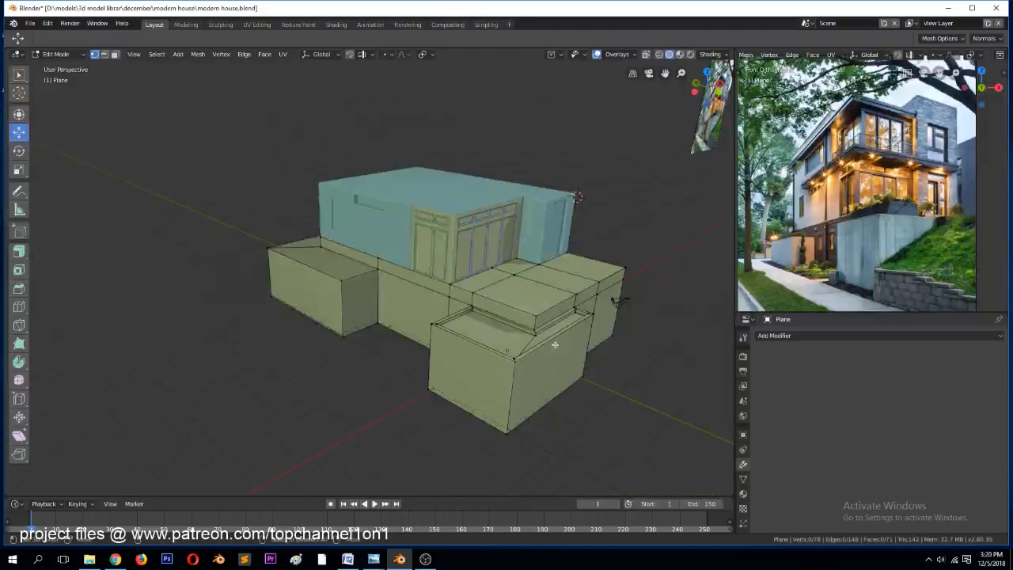
{"action": "scroll", "coordinate": [555, 345], "scroll_direction": "up", "scroll_amount": 2}
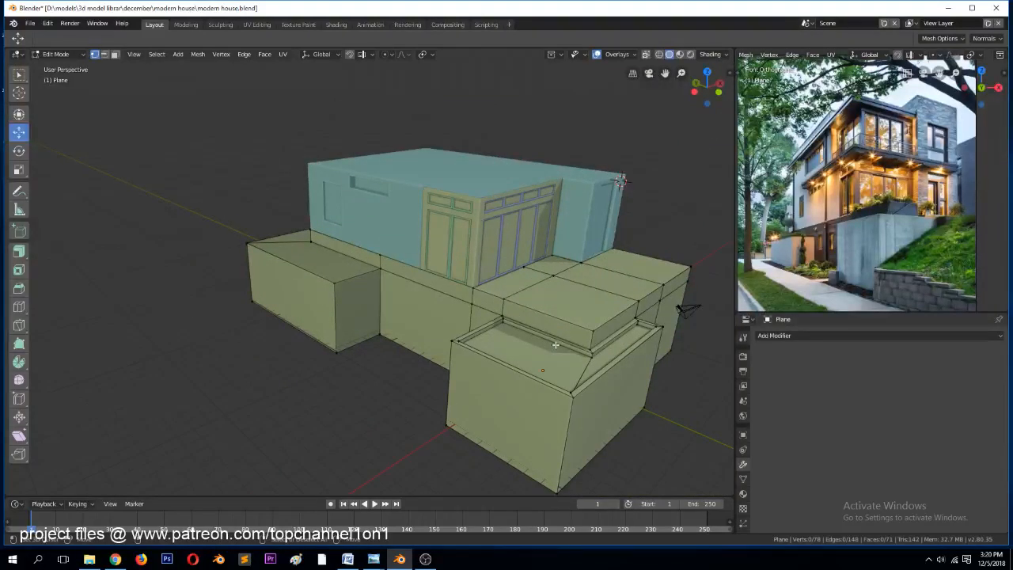
{"action": "scroll", "coordinate": [547, 336], "scroll_direction": "up", "scroll_amount": 1}
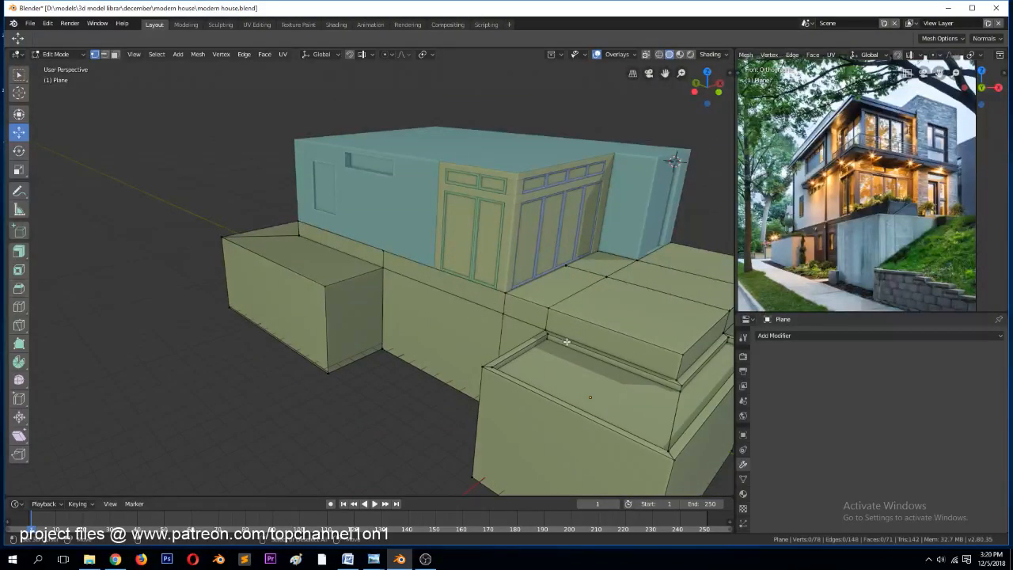
{"action": "key", "text": "Tab"}
{"action": "scroll", "coordinate": [537, 334], "scroll_direction": "down", "scroll_amount": 5}
{"action": "middle_click_drag", "start_coordinate": [535, 332], "coordinate": [528, 345]}
{"action": "right_click", "coordinate": [532, 332]}
{"action": "key", "text": "Tab"}
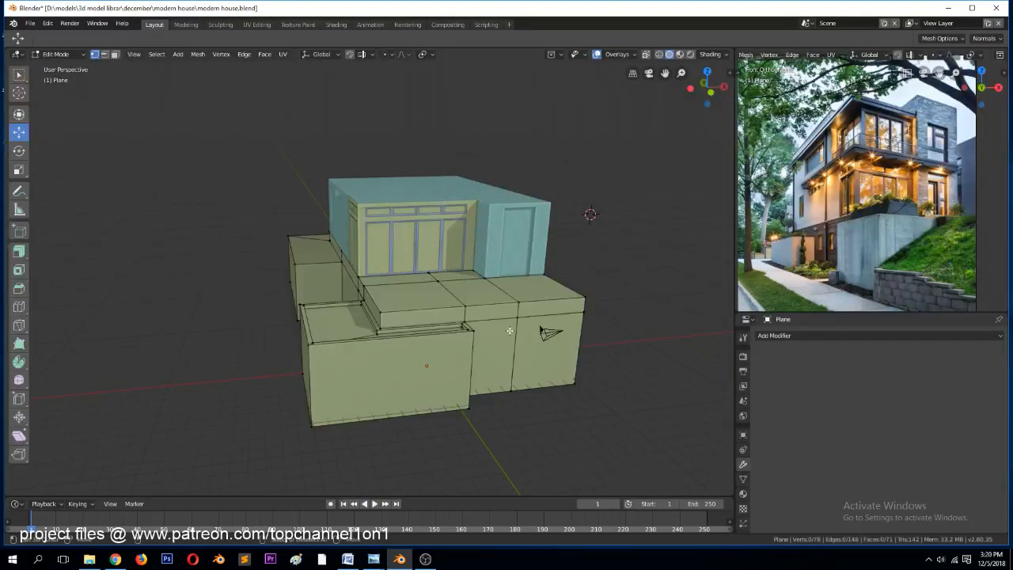
{"action": "scroll", "coordinate": [512, 328], "scroll_direction": "up", "scroll_amount": 3}
{"action": "scroll", "coordinate": [577, 374], "scroll_direction": "down", "scroll_amount": 2}
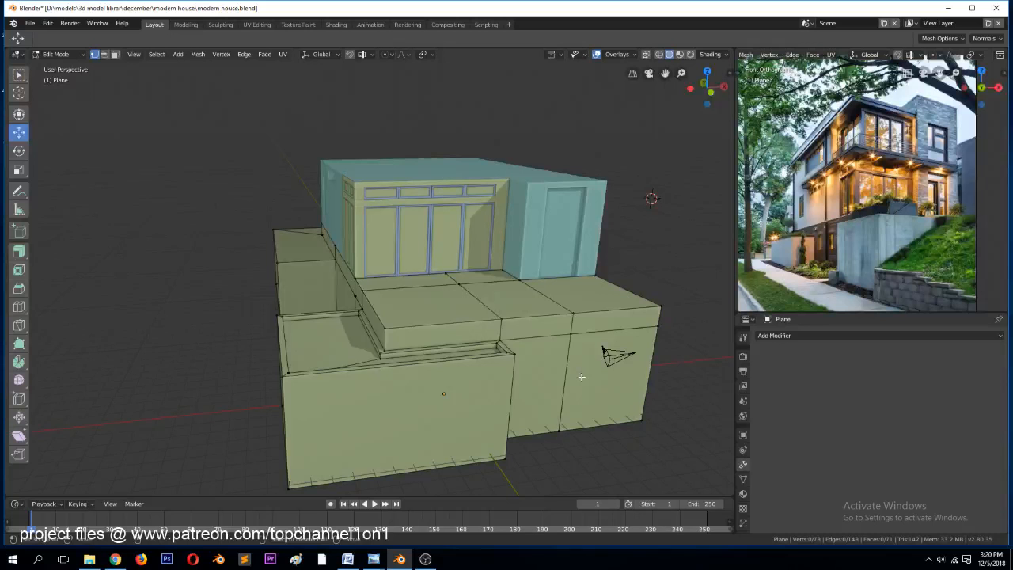
Extrude the two front wall faces beside the planter block forward past it, leave Edit Mode and save the file
{"action": "key", "text": "3"}
{"action": "left_click", "coordinate": [564, 358]}
{"action": "left_click", "coordinate": [605, 384], "text": "shift"}
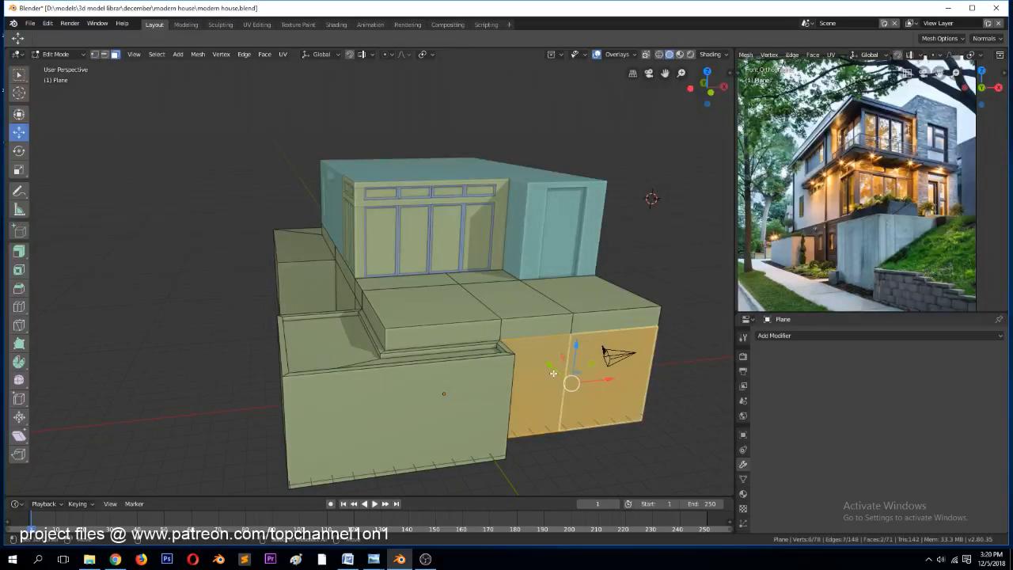
{"action": "key", "text": "e"}
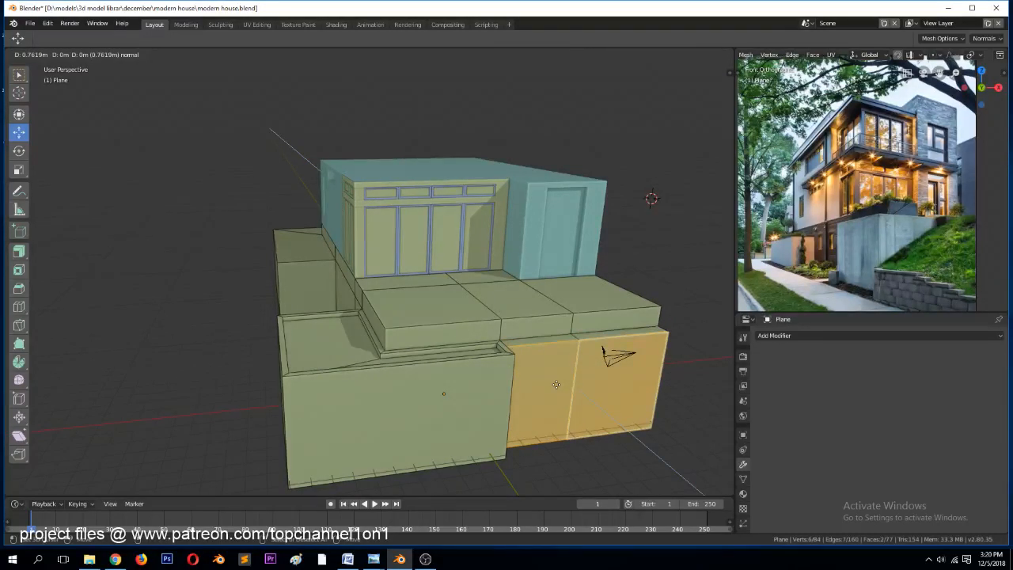
{"action": "left_click", "coordinate": [577, 417]}
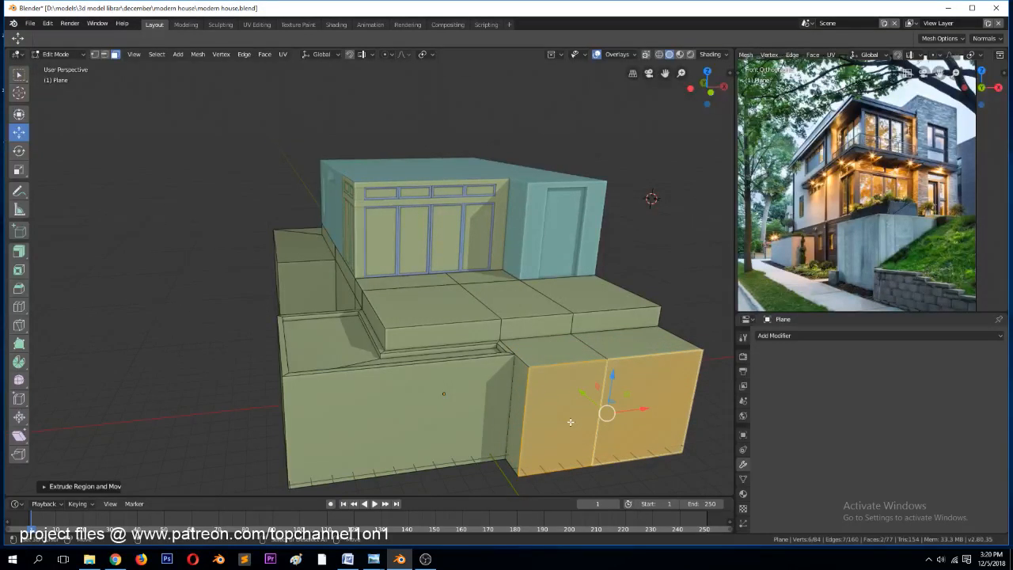
{"action": "key", "text": "Tab"}
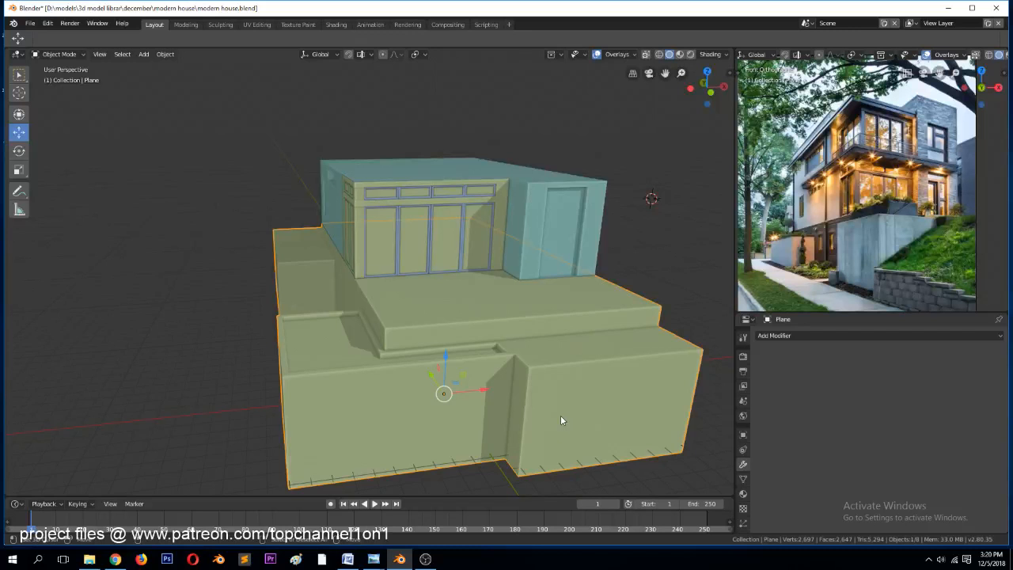
{"action": "key", "text": "ctrl+s"}
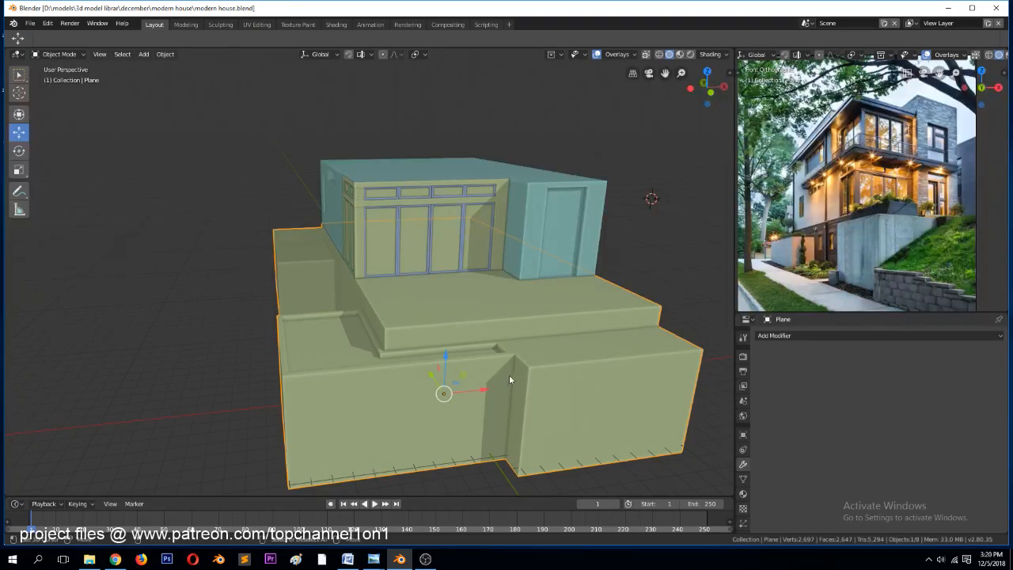
Add a plane, scale it to roughly the projecting front block's width and align it with that block in front view
{"action": "middle_click_drag", "start_coordinate": [509, 374], "coordinate": [533, 371]}
{"action": "scroll", "coordinate": [531, 369], "scroll_direction": "down", "scroll_amount": 3}
{"action": "key", "text": "KP_1"}
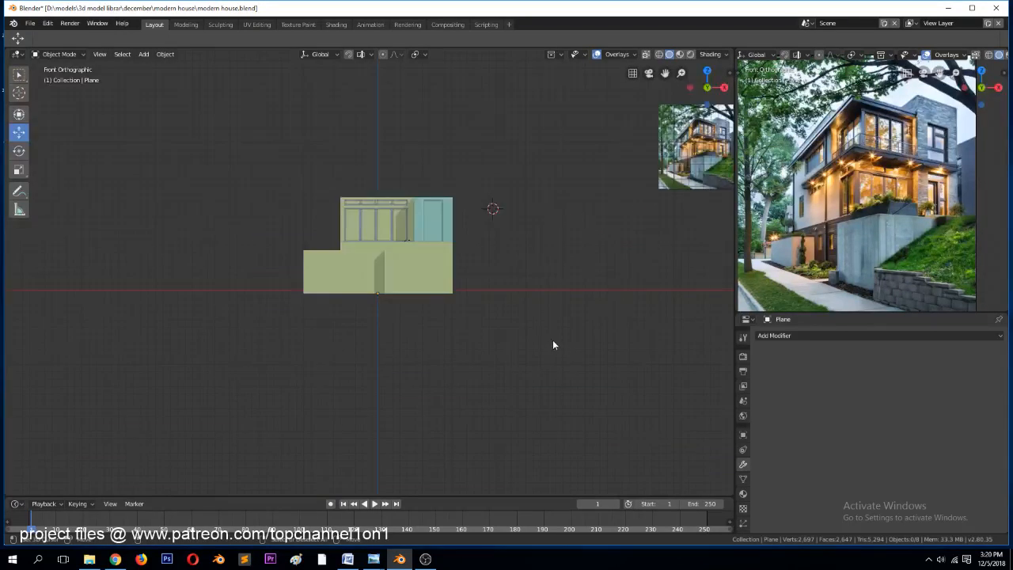
{"action": "scroll", "coordinate": [527, 316], "scroll_direction": "up", "scroll_amount": 2}
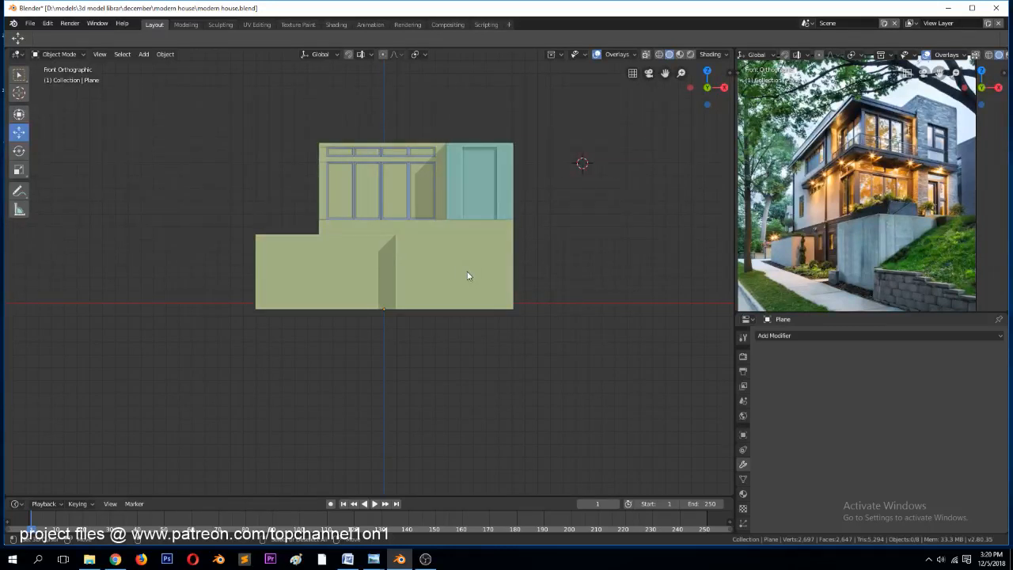
{"action": "key", "text": "shift+a"}
{"action": "left_click", "coordinate": [430, 277]}
{"action": "key", "text": "s"}
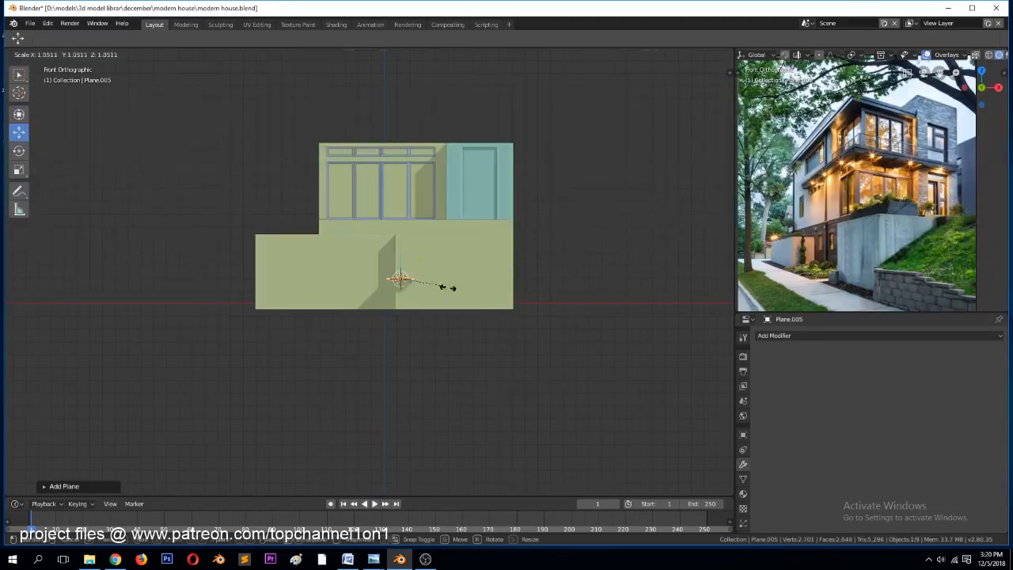
{"action": "left_click", "coordinate": [611, 356]}
{"action": "key", "text": "g"}
{"action": "left_click", "coordinate": [625, 340]}
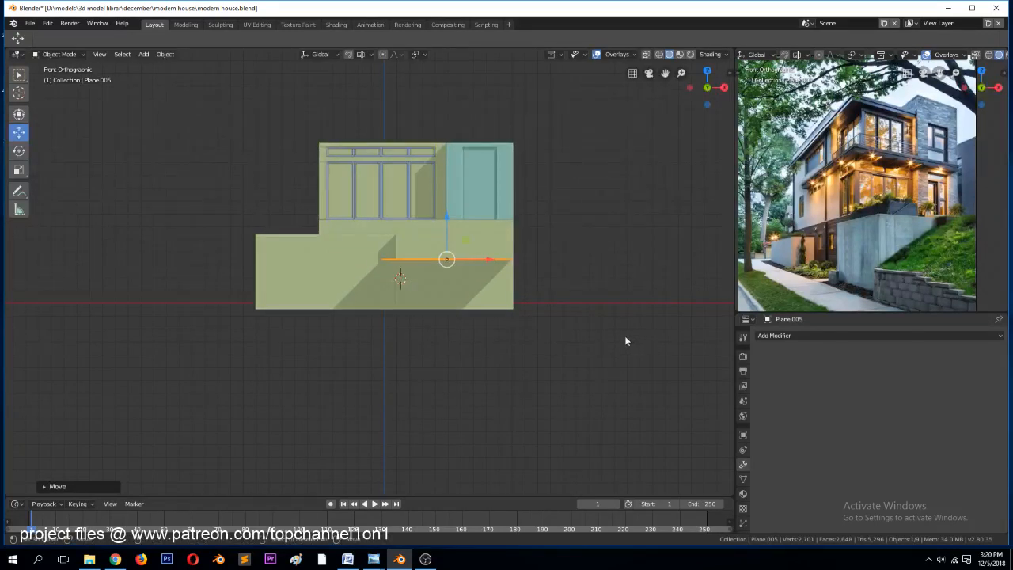
In top view, move the plane along Y until it lies directly in front of the projecting block
{"action": "middle_click_drag", "start_coordinate": [528, 307], "coordinate": [556, 340]}
{"action": "scroll", "coordinate": [554, 336], "scroll_direction": "down", "scroll_amount": 5}
{"action": "key", "text": "KP_7"}
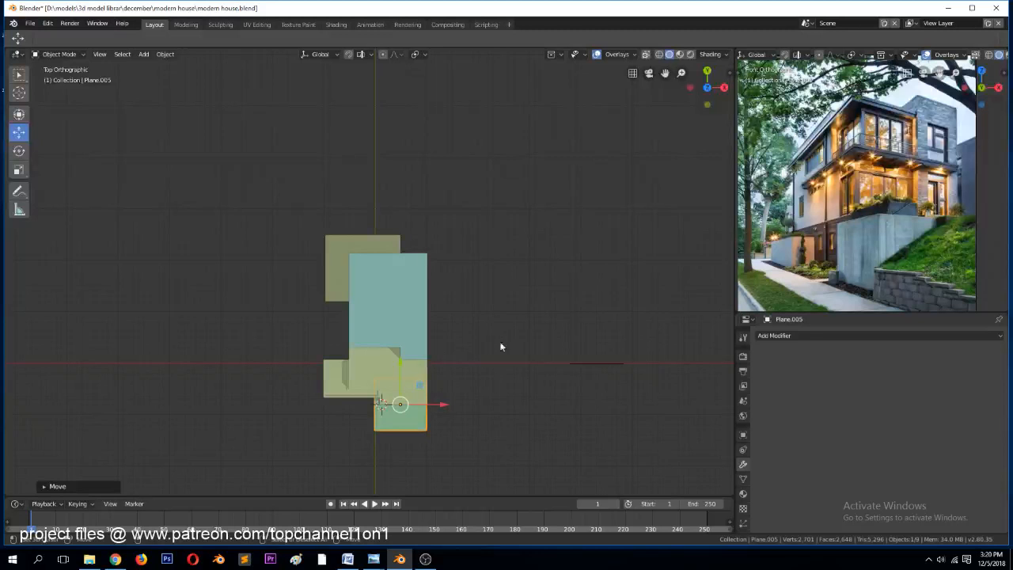
{"action": "key", "text": "g"}
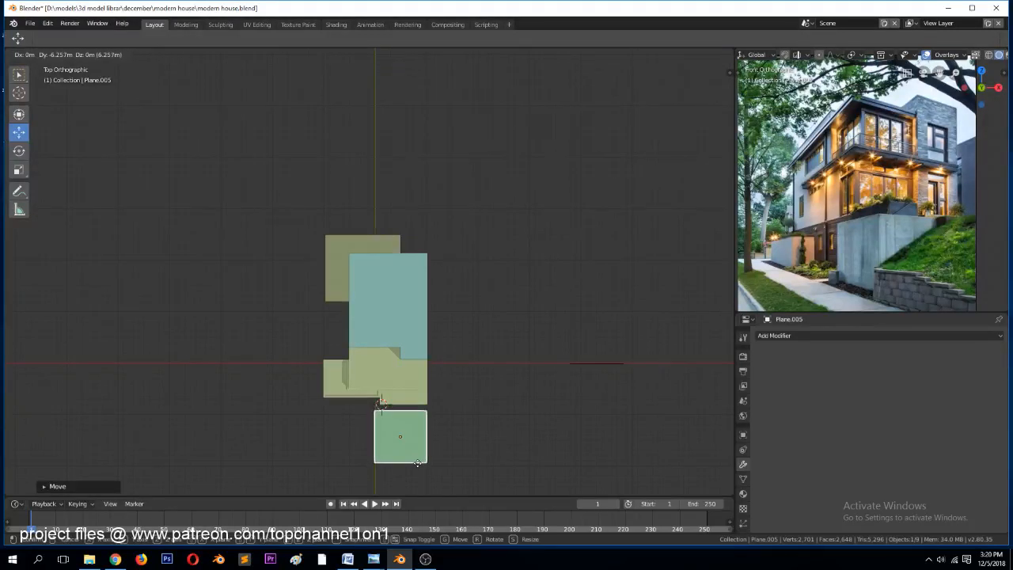
{"action": "left_click", "coordinate": [420, 460]}
Subdivide the plane into a 4 by 4 grid of faces and use vertex selection
{"action": "key", "text": "Tab"}
{"action": "right_click", "coordinate": [425, 395]}
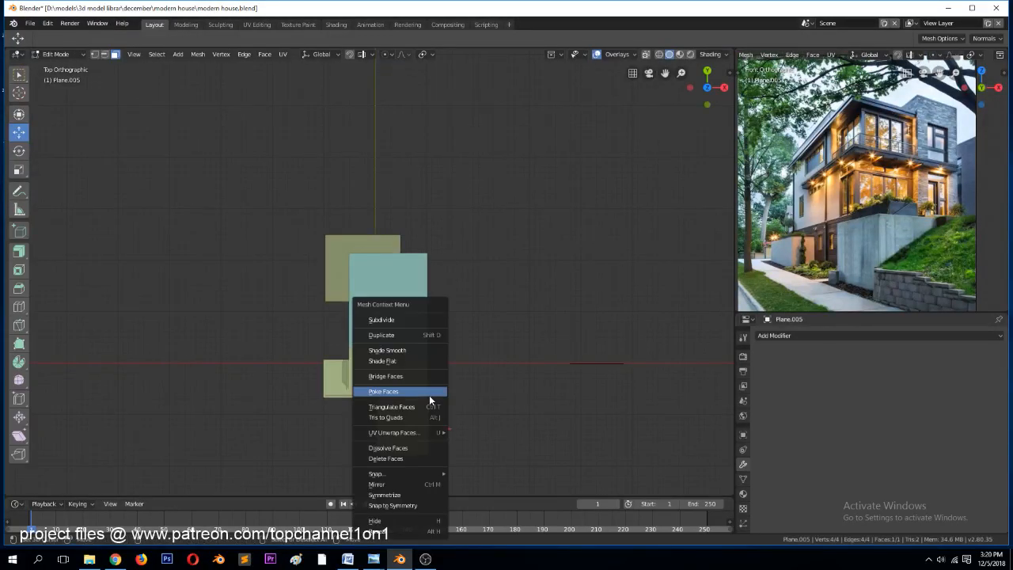
{"action": "left_click", "coordinate": [410, 318]}
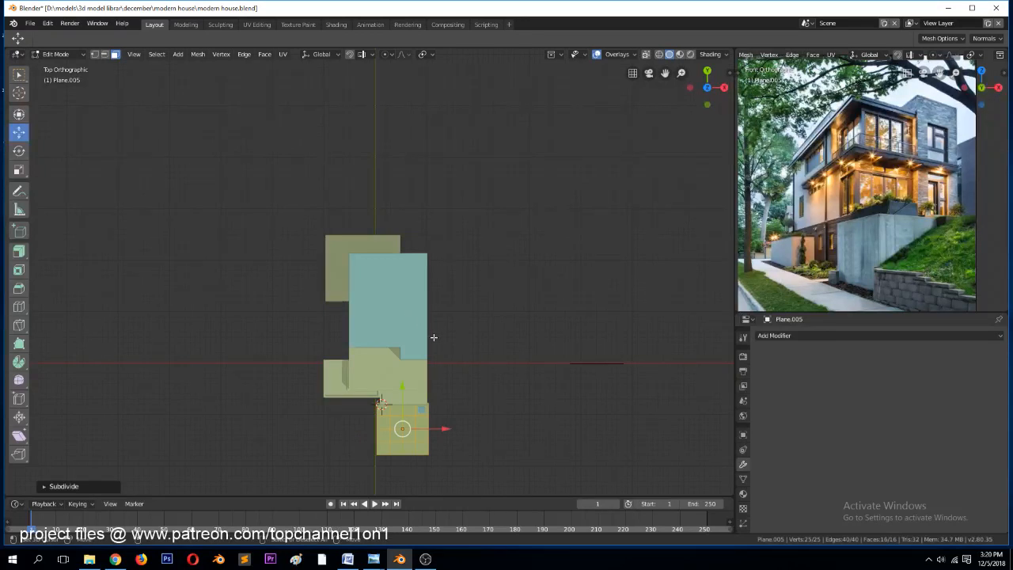
{"action": "key", "text": "KP_1"}
{"action": "key", "text": "1"}
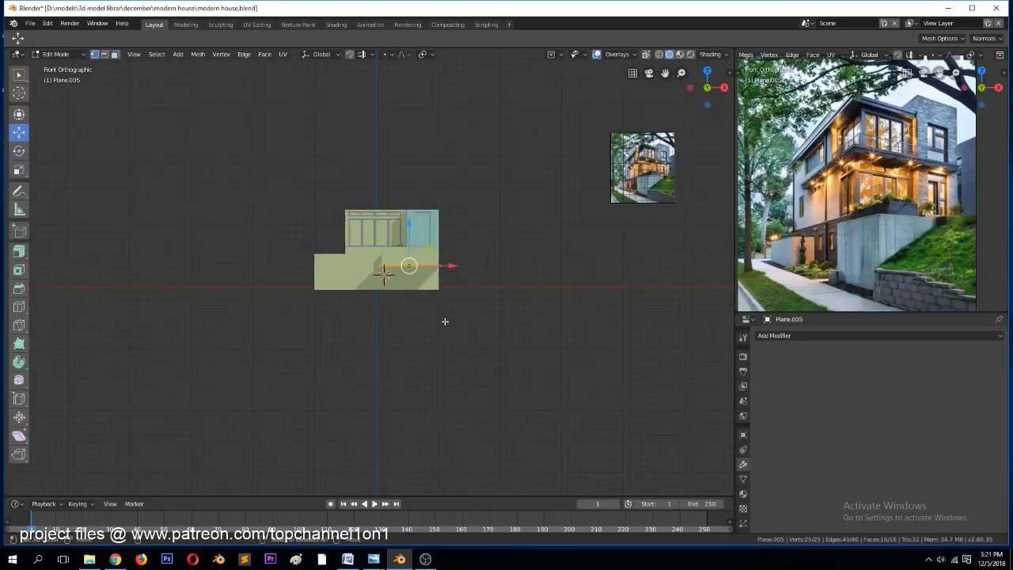
Lower the plane's edge loop nearest the planter side along Z, using smooth proportional editing with a size of 8.14
{"action": "middle_click_drag", "start_coordinate": [435, 300], "coordinate": [468, 327]}
{"action": "scroll", "coordinate": [468, 326], "scroll_direction": "up", "scroll_amount": 4}
{"action": "scroll", "coordinate": [547, 414], "scroll_direction": "down", "scroll_amount": 3}
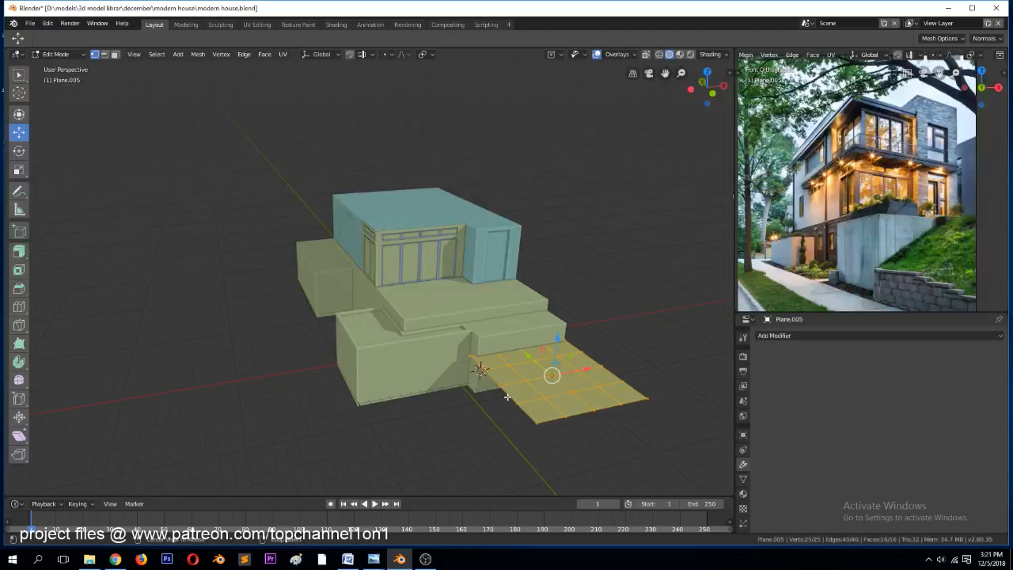
{"action": "left_click", "coordinate": [512, 397], "text": "alt"}
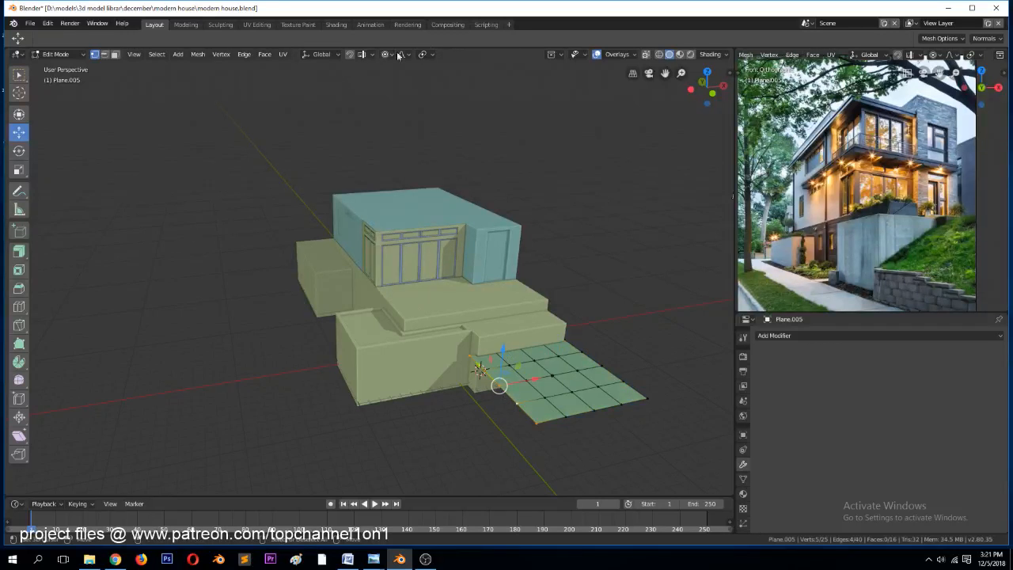
{"action": "key", "text": "g"}
{"action": "key", "text": "z"}
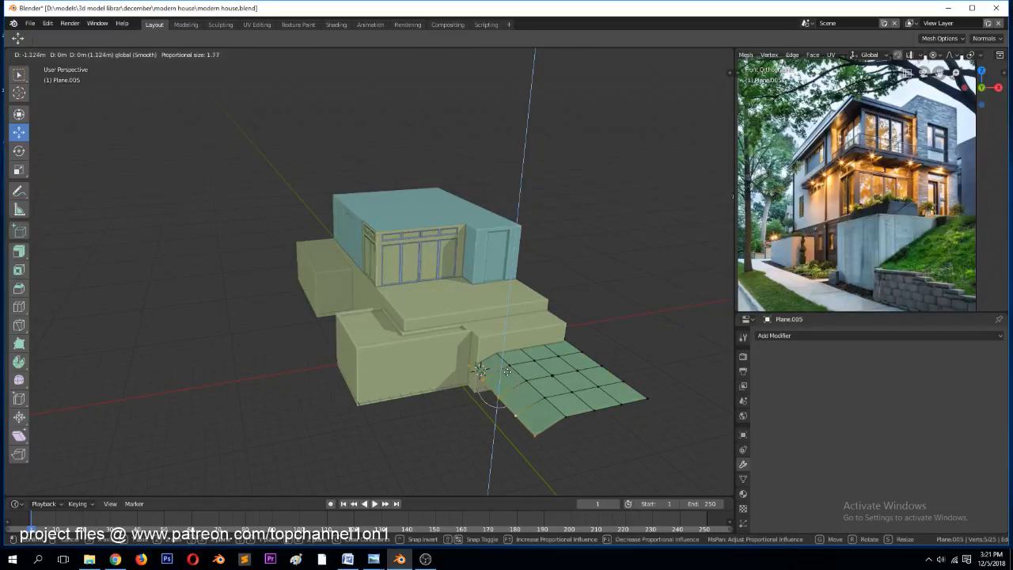
{"action": "scroll", "coordinate": [497, 385], "scroll_direction": "down", "scroll_amount": 5}
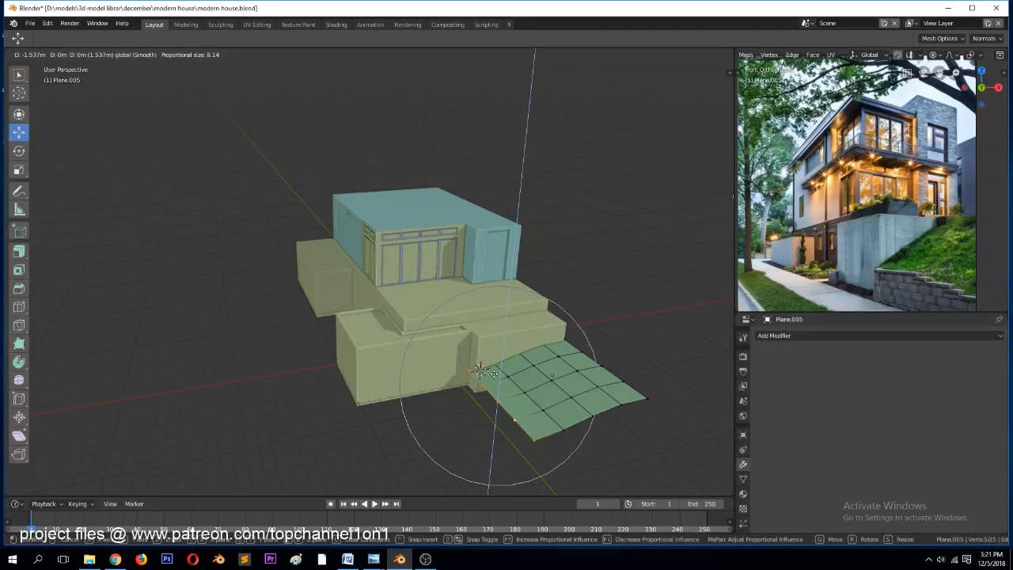
{"action": "left_click", "coordinate": [496, 394]}
Raise the plane's opposite edge loop and a nearby vertex along Z with proportional editing to form a slope
{"action": "left_click", "coordinate": [605, 358], "text": "alt"}
{"action": "left_click_drag", "start_coordinate": [606, 333], "coordinate": [622, 307]}
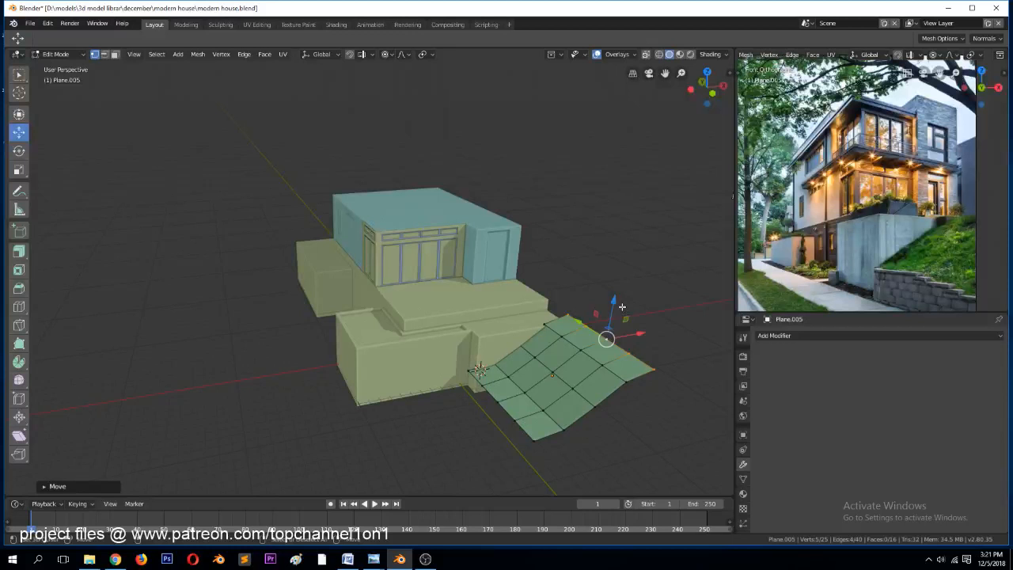
{"action": "left_click", "coordinate": [584, 354]}
{"action": "left_click_drag", "start_coordinate": [586, 313], "coordinate": [591, 304]}
{"action": "right_click_drag", "start_coordinate": [528, 388], "coordinate": [516, 392]}
{"action": "right_click", "coordinate": [509, 394]}
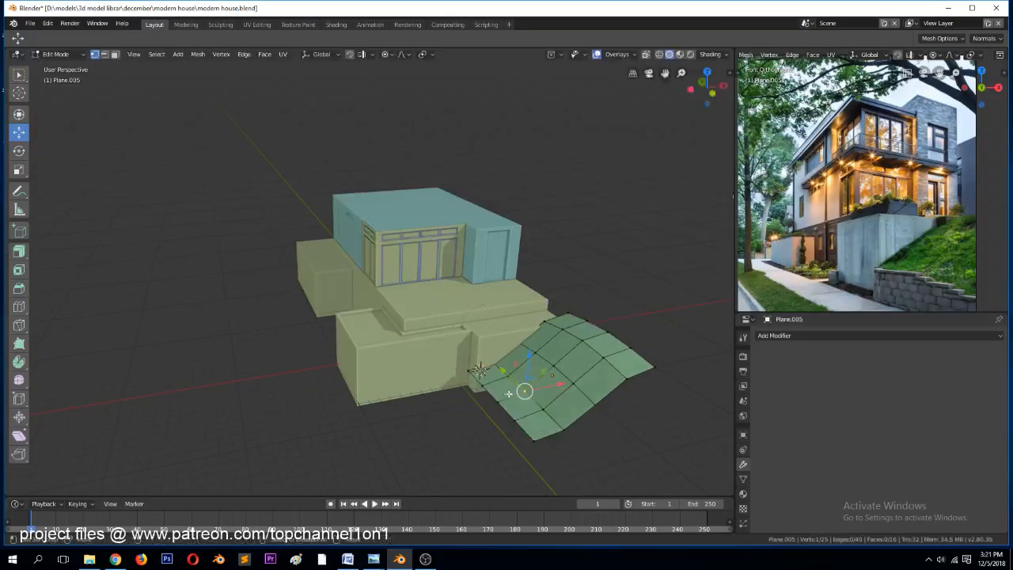
Raise a vertex on the slope's low edge about 1.6 m along Z and adjust a back-edge vertex's height
{"action": "left_click", "coordinate": [482, 385]}
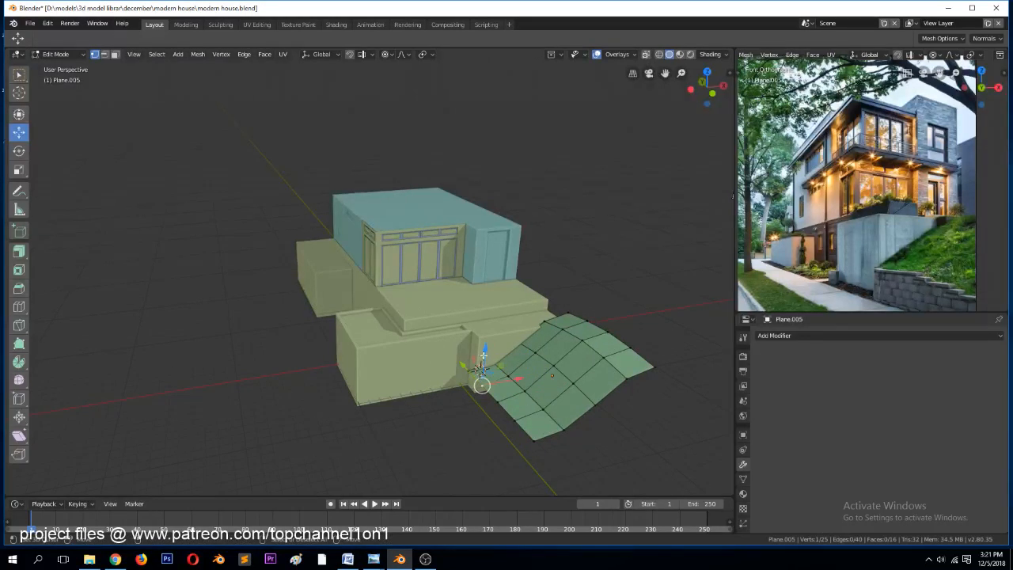
{"action": "key", "text": "g"}
{"action": "key", "text": "z"}
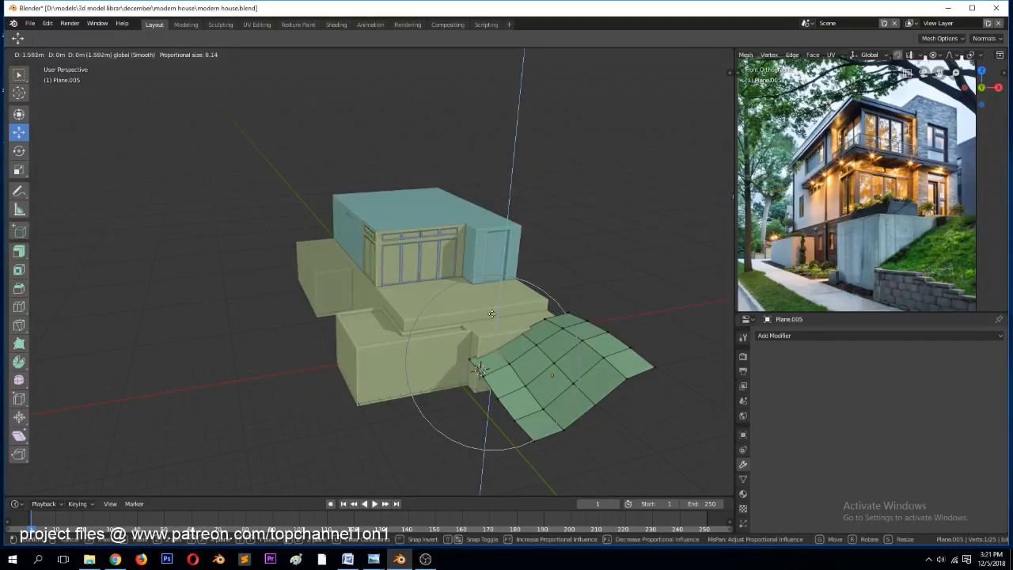
{"action": "left_click", "coordinate": [492, 313]}
{"action": "left_click", "coordinate": [555, 320]}
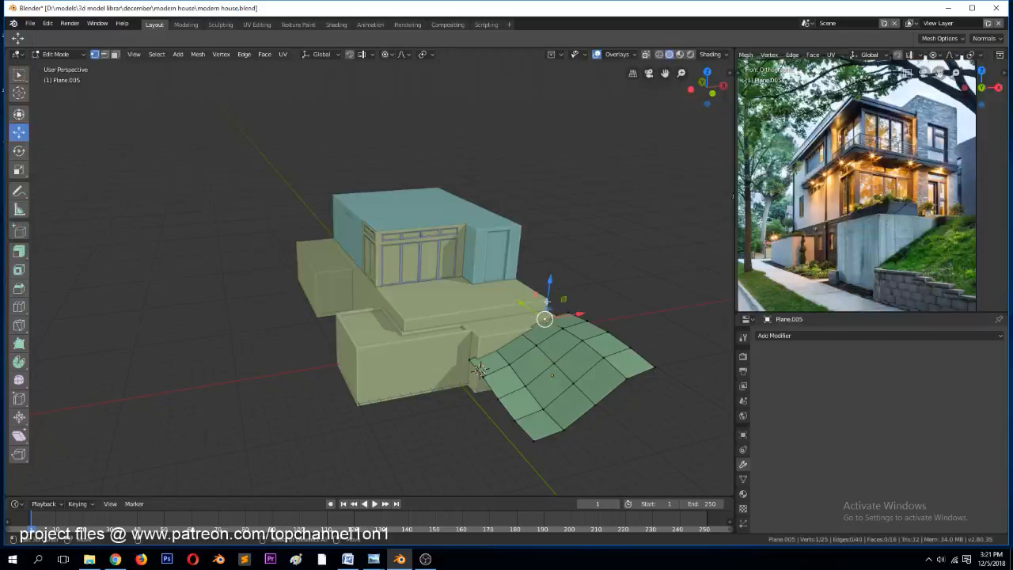
{"action": "key", "text": "g"}
{"action": "key", "text": "z"}
{"action": "left_click_drag", "start_coordinate": [546, 279], "coordinate": [548, 285]}
Select the slope's front edge and extrude it about 3 m forward in top view
{"action": "left_click", "coordinate": [533, 450]}
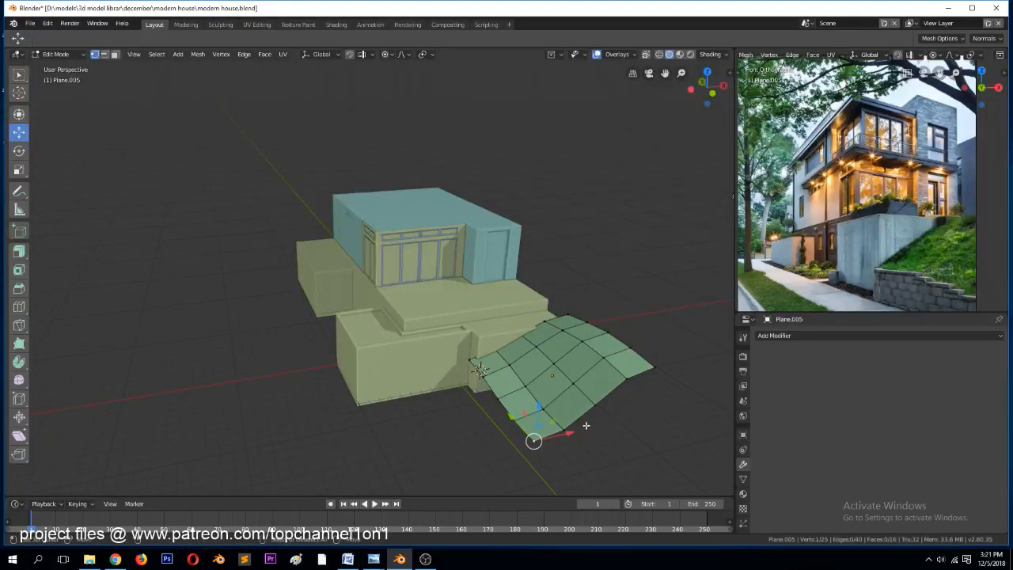
{"action": "key", "text": "KP_7"}
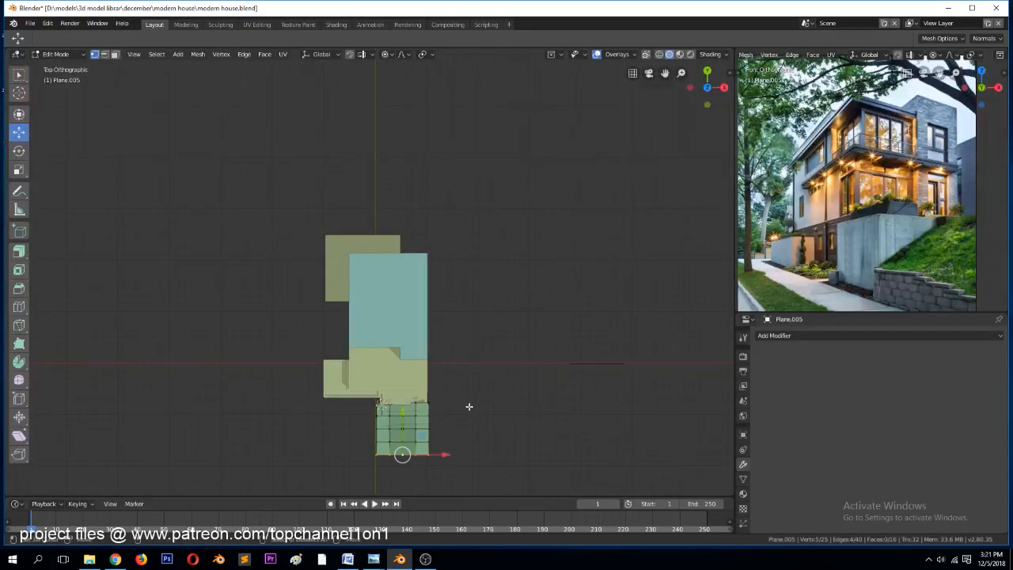
{"action": "key", "text": "KP_Decimal"}
{"action": "key", "text": "e"}
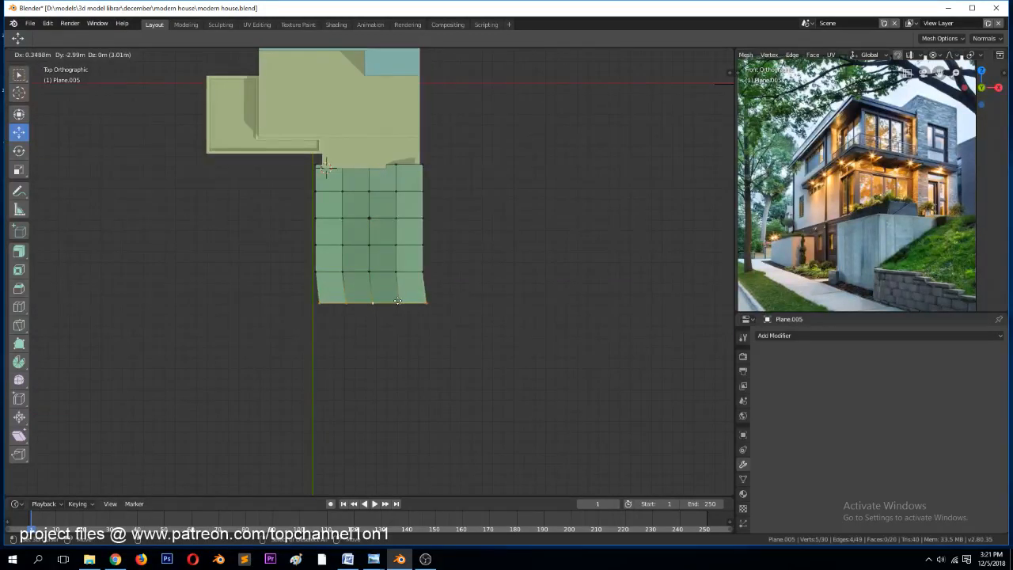
{"action": "left_click", "coordinate": [397, 301]}
Lower the extruded front edge about 1.5 m along Z with a proportional size of 6.73, leave Edit Mode and save
{"action": "key", "text": "KP_1"}
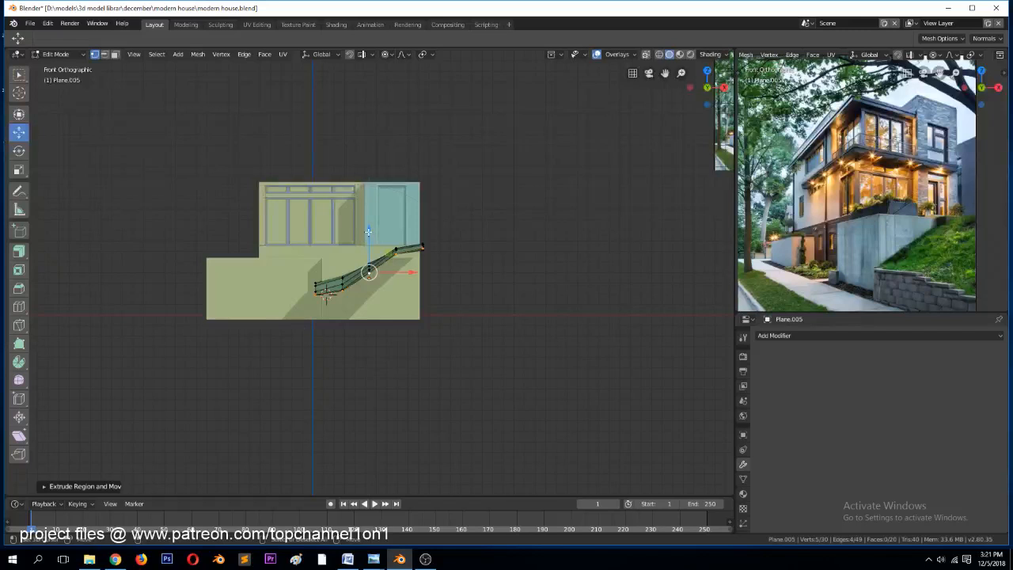
{"action": "key", "text": "g"}
{"action": "scroll", "coordinate": [379, 248], "scroll_direction": "up", "scroll_amount": 2}
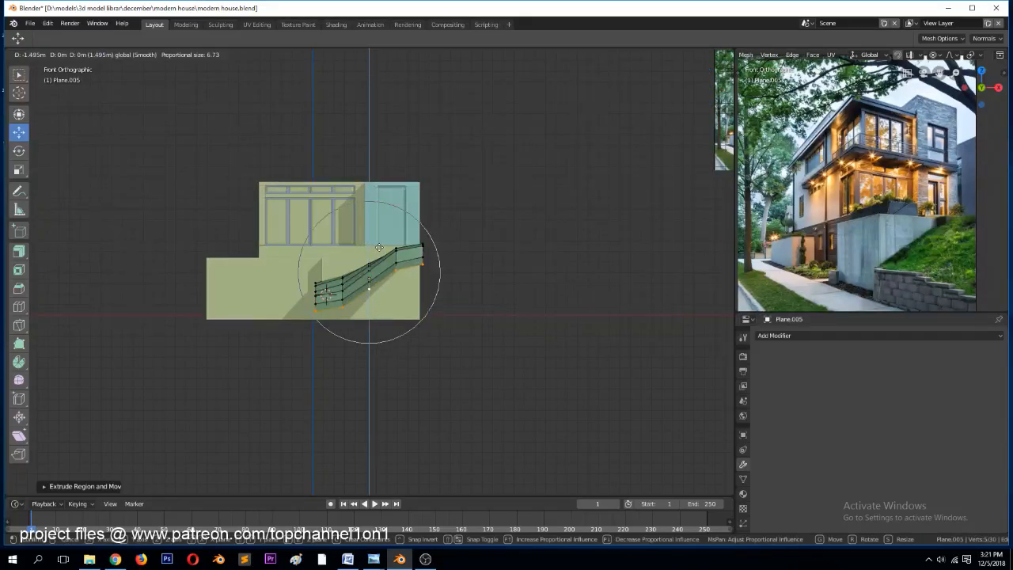
{"action": "left_click", "coordinate": [379, 248]}
{"action": "middle_click_drag", "start_coordinate": [379, 247], "coordinate": [351, 315]}
{"action": "key", "text": "Tab"}
{"action": "key", "text": "ctrl+s"}
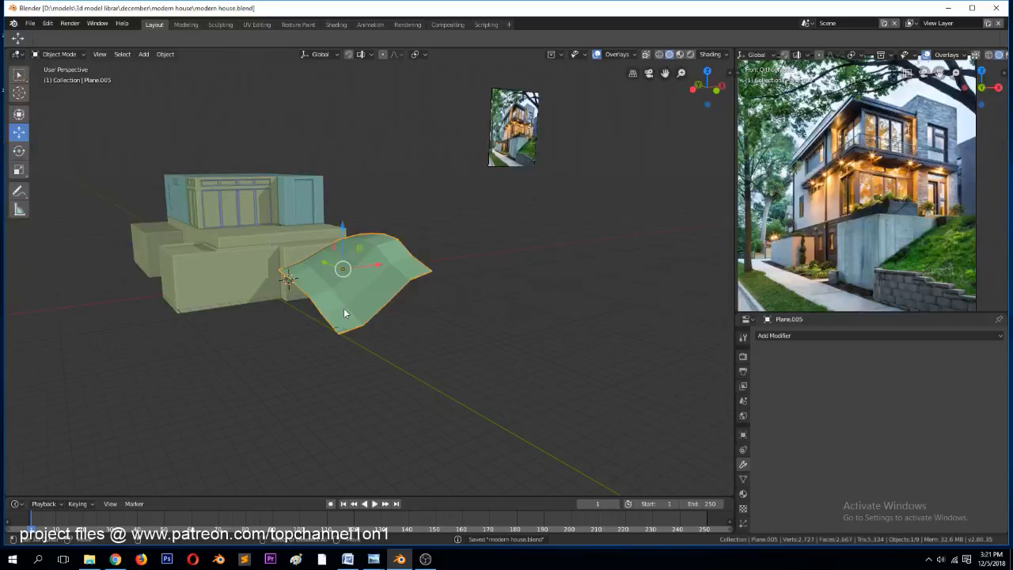
Move the terrain slope along negative X in front view so it sits in front of the planter block
{"action": "key", "text": "KP_1"}
{"action": "left_click_drag", "start_coordinate": [414, 282], "coordinate": [322, 284]}
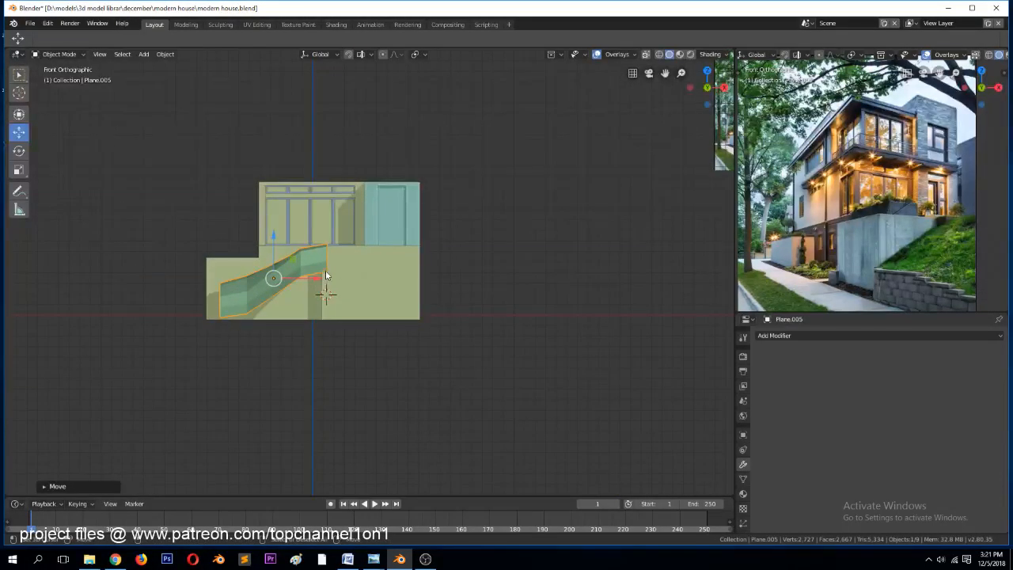
{"action": "middle_click_drag", "start_coordinate": [350, 290], "coordinate": [321, 273]}
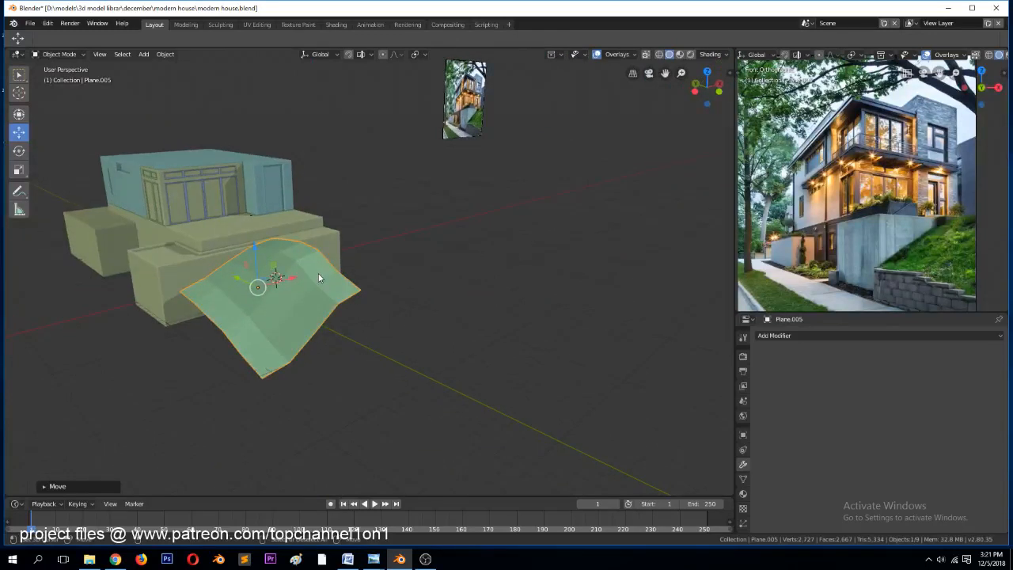
Select the house base's front inner-corner vertices in wireframe top view
{"action": "key", "text": "KP_7"}
{"action": "key", "text": "Tab"}
{"action": "key", "text": "Tab"}
{"action": "right_click", "coordinate": [385, 164]}
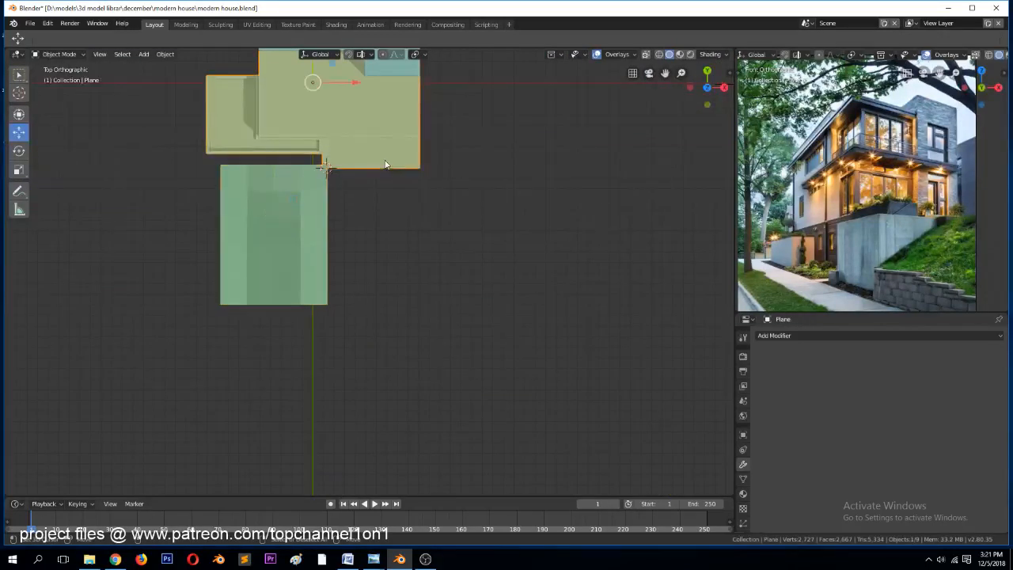
{"action": "key", "text": "Tab"}
{"action": "key", "text": "z"}
{"action": "left_click", "coordinate": [293, 152]}
{"action": "key", "text": "alt+a"}
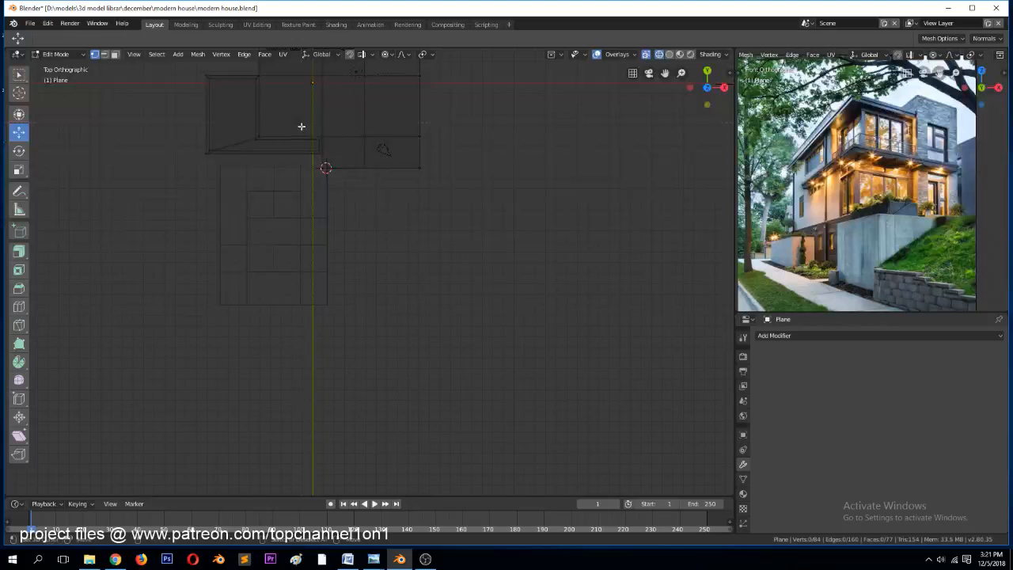
{"action": "left_click_drag", "start_coordinate": [296, 113], "coordinate": [361, 185]}
{"action": "scroll", "coordinate": [337, 169], "scroll_direction": "down", "scroll_amount": 1}
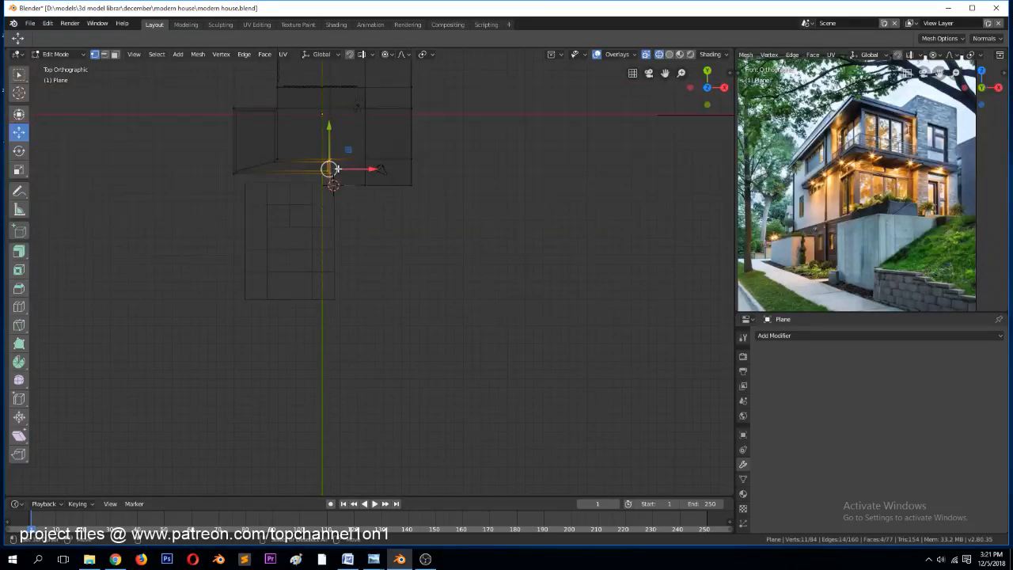
{"action": "key", "text": "g"}
{"action": "key", "text": "x"}
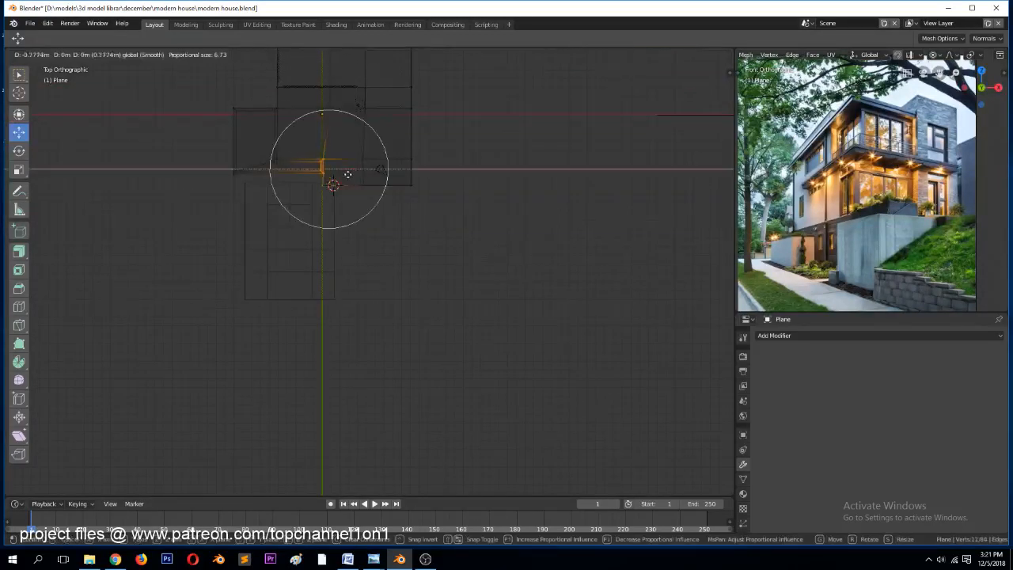
{"action": "right_click", "coordinate": [335, 181]}
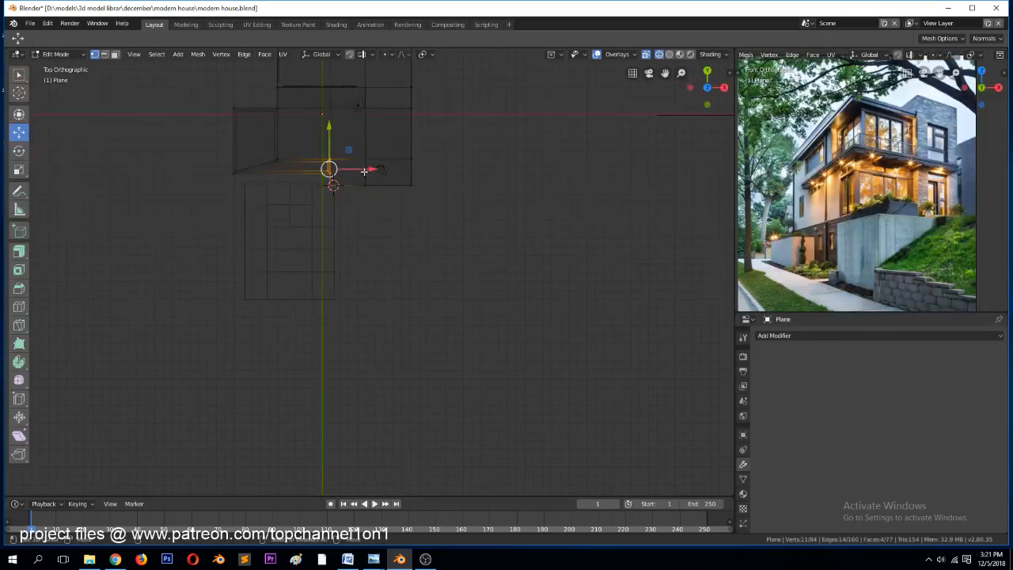
Move the selected corner vertices along negative X without proportional editing, leave Edit Mode and return to solid shading
{"action": "key", "text": "g"}
{"action": "key", "text": "x"}
{"action": "left_click", "coordinate": [314, 177]}
{"action": "key", "text": "Tab"}
{"action": "key", "text": "z"}
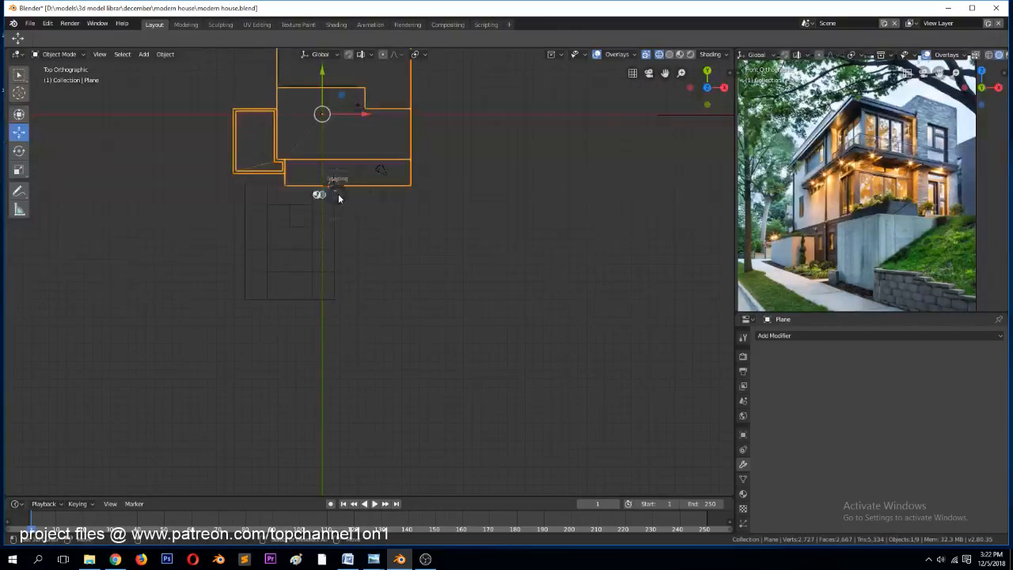
{"action": "left_click", "coordinate": [407, 200]}
{"action": "mouse_move", "coordinate": [414, 200]}
{"action": "middle_mouse_down"}
{"action": "mouse_move", "coordinate": [447, 156]}
{"action": "mouse_move", "coordinate": [458, 94]}
{"action": "middle_mouse_up"}
{"action": "scroll", "coordinate": [387, 228], "scroll_direction": "up", "scroll_amount": 4}
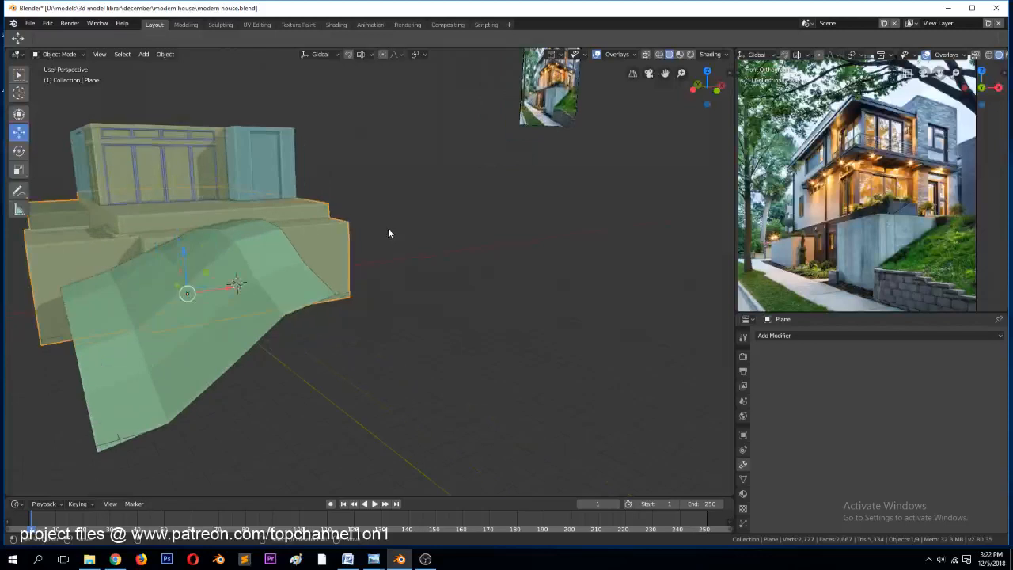
Edit the terrain slope and move its back edge vertices against the house block
{"action": "middle_click_drag", "start_coordinate": [336, 284], "coordinate": [370, 289]}
{"action": "scroll", "coordinate": [369, 289], "scroll_direction": "down", "scroll_amount": 2}
{"action": "key", "text": "Tab"}
{"action": "key", "text": "Tab"}
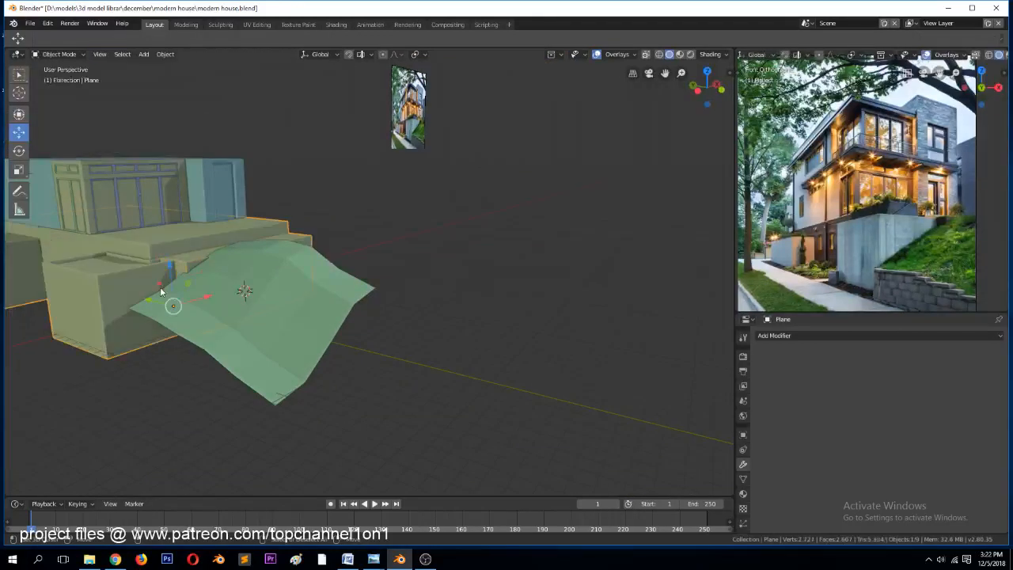
{"action": "left_click", "coordinate": [173, 293]}
{"action": "key", "text": "Tab"}
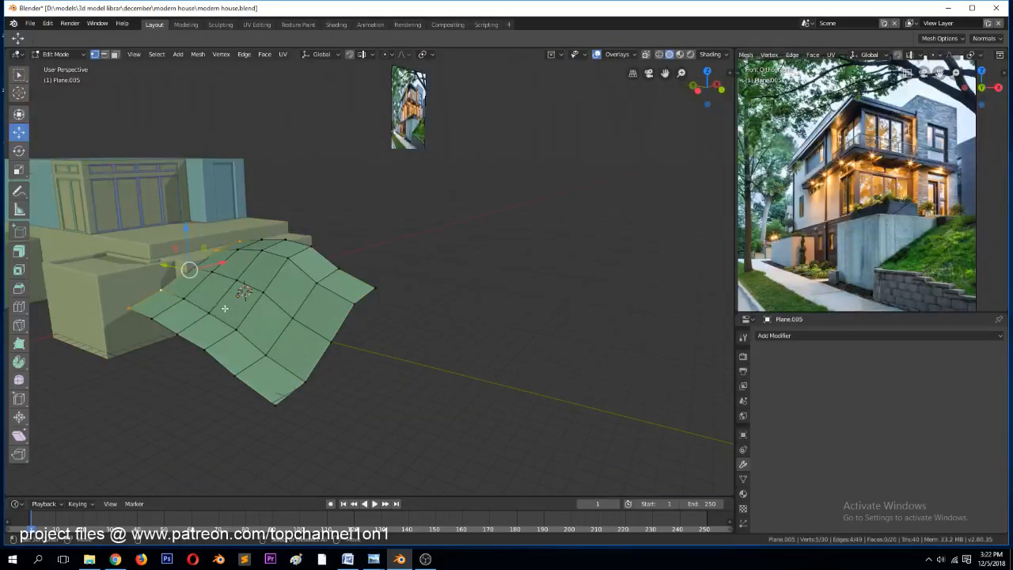
{"action": "middle_click_drag", "start_coordinate": [181, 272], "coordinate": [202, 326]}
{"action": "key", "text": "g"}
{"action": "left_click_drag", "start_coordinate": [159, 321], "coordinate": [153, 322]}
{"action": "scroll", "coordinate": [260, 338], "scroll_direction": "up", "scroll_amount": 1}
Move the two terrain vertices at the back corner along negative Y and slightly down along Z
{"action": "key", "text": "alt+a"}
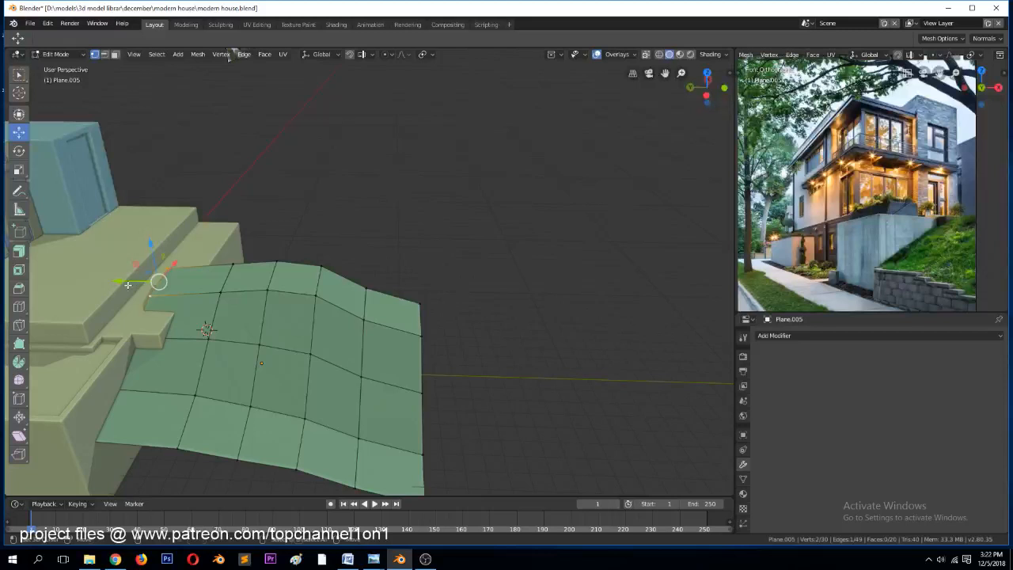
{"action": "left_click_drag", "start_coordinate": [129, 282], "coordinate": [147, 283]}
{"action": "left_click_drag", "start_coordinate": [167, 244], "coordinate": [178, 254]}
{"action": "left_click", "coordinate": [180, 270]}
Lower the terrain's edge loop beside the house and a vertex on its back edge slightly along Z
{"action": "middle_click_drag", "start_coordinate": [263, 308], "coordinate": [172, 291]}
{"action": "scroll", "coordinate": [257, 300], "scroll_direction": "down", "scroll_amount": 4}
{"action": "left_click", "coordinate": [285, 211], "text": "alt"}
{"action": "left_click_drag", "start_coordinate": [290, 203], "coordinate": [291, 212]}
{"action": "left_click", "coordinate": [243, 222]}
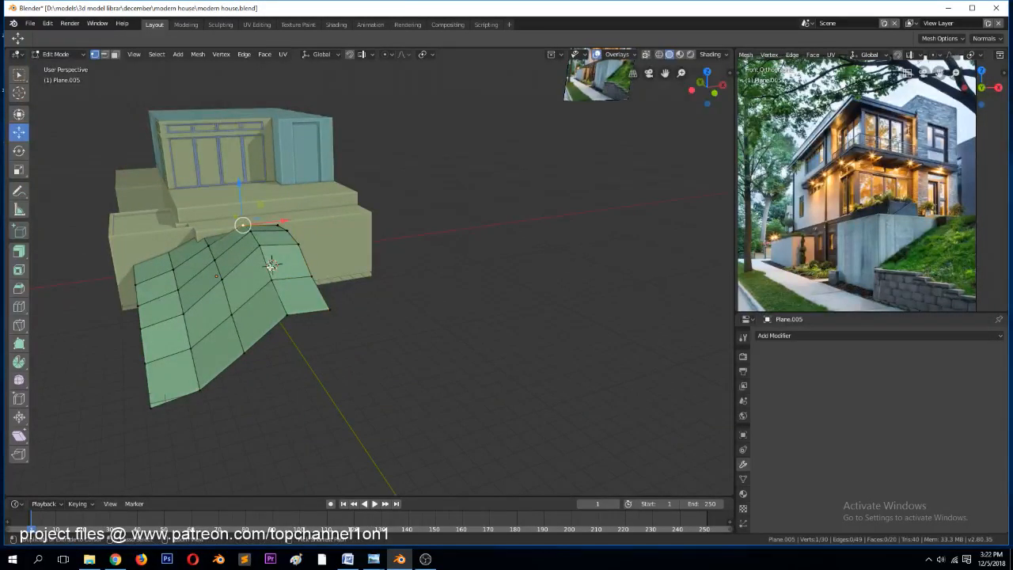
{"action": "left_click", "coordinate": [271, 274], "text": "ctrl"}
{"action": "left_click_drag", "start_coordinate": [239, 194], "coordinate": [237, 204]}
Extrude the terrain's side edge along positive X and divide the new strip with two loop cuts
{"action": "left_click", "coordinate": [296, 229], "text": "alt"}
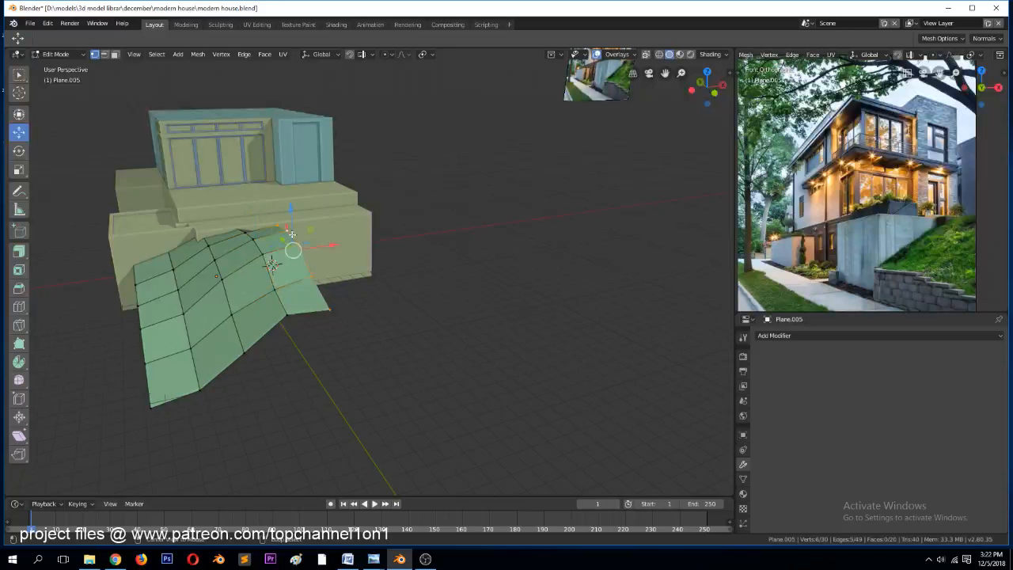
{"action": "key", "text": "e"}
{"action": "left_click", "coordinate": [334, 248]}
{"action": "left_click_drag", "start_coordinate": [334, 248], "coordinate": [395, 236]}
{"action": "left_click", "coordinate": [338, 236]}
{"action": "left_click", "coordinate": [338, 236]}
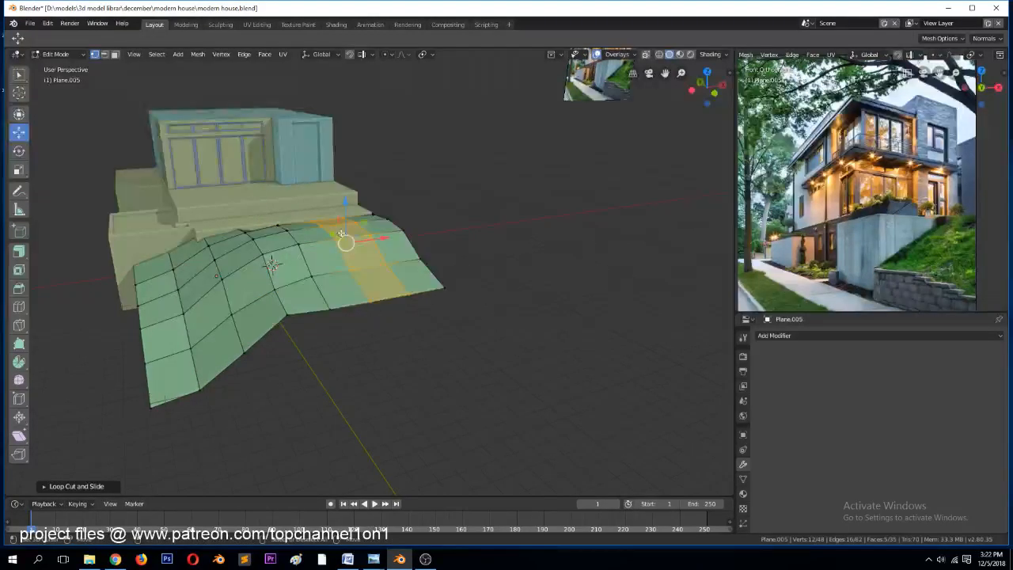
Raise three separate inner vertices of the terrain along Z to form uneven bumps, leave Edit Mode and save the file
{"action": "left_click", "coordinate": [332, 235]}
{"action": "left_click_drag", "start_coordinate": [334, 207], "coordinate": [334, 191]}
{"action": "left_click", "coordinate": [254, 240]}
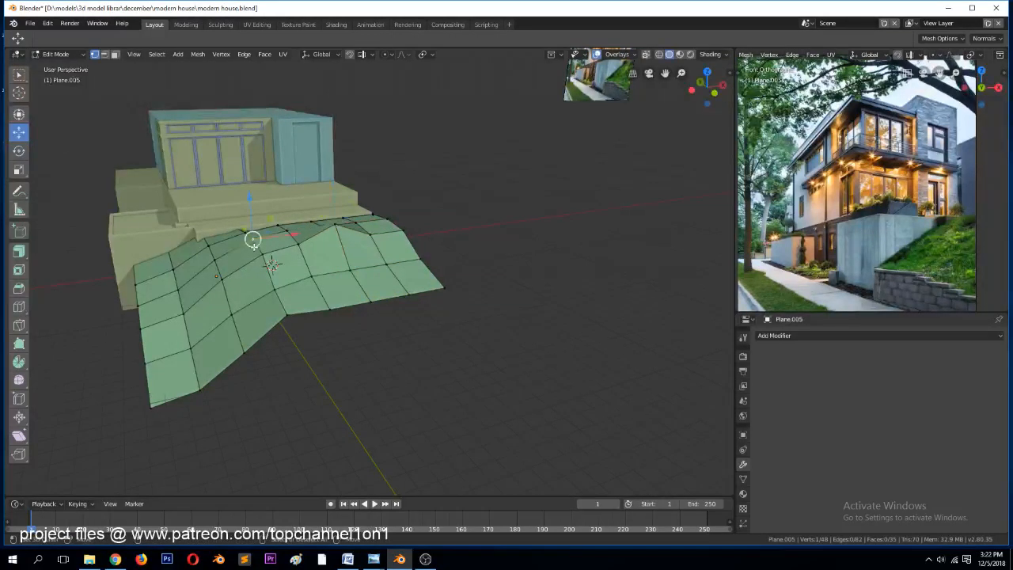
{"action": "left_click", "coordinate": [220, 280]}
{"action": "left_click_drag", "start_coordinate": [219, 242], "coordinate": [218, 236]}
{"action": "left_click", "coordinate": [183, 307]}
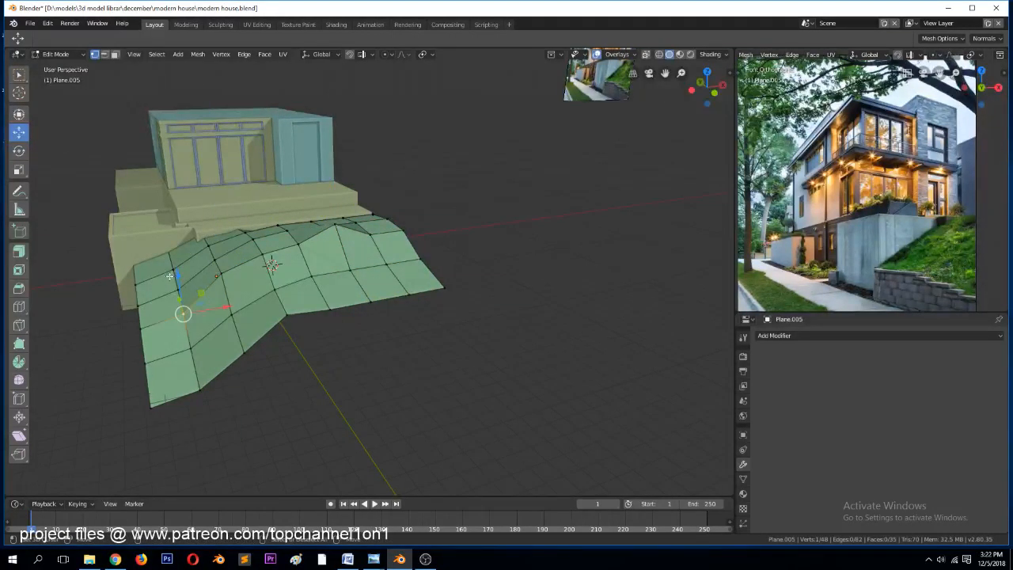
{"action": "key", "text": "alt+Tab"}
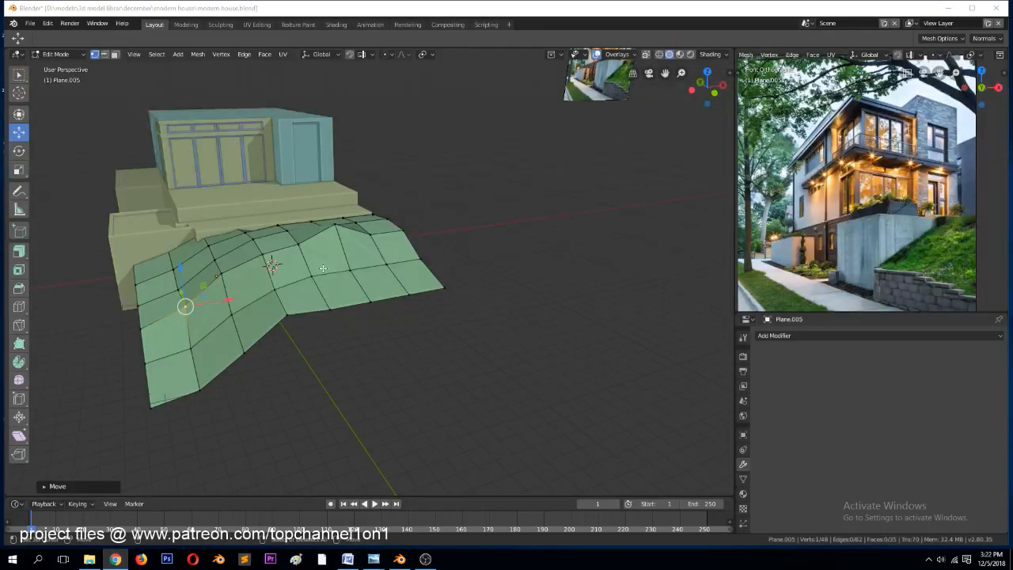
{"action": "key", "text": "alt+Tab"}
{"action": "middle_click_drag", "start_coordinate": [408, 272], "coordinate": [354, 307]}
{"action": "key", "text": "Tab"}
{"action": "scroll", "coordinate": [324, 337], "scroll_direction": "down", "scroll_amount": 3}
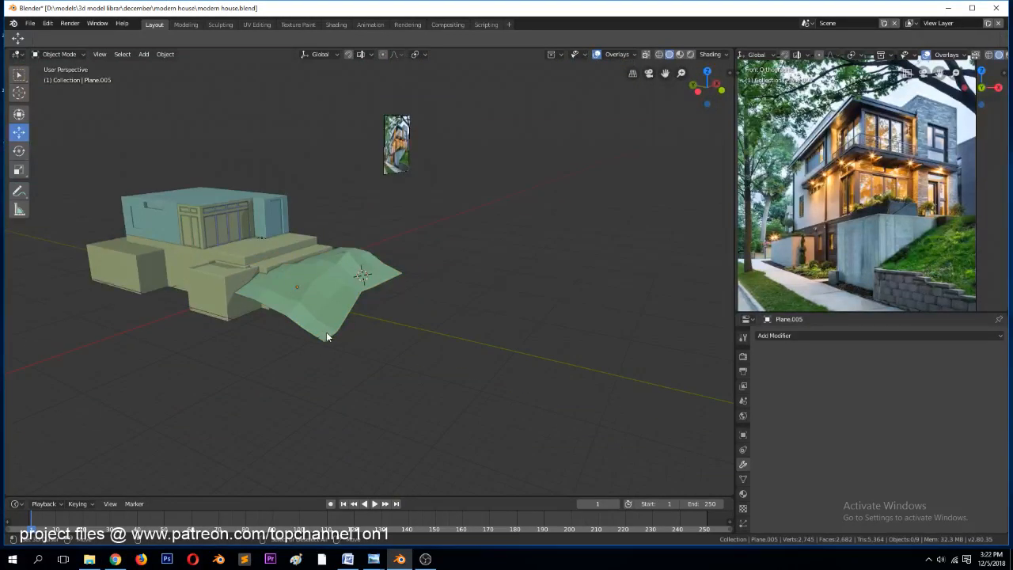
{"action": "key", "text": "ctrl+s"}
Move the terrain's side edge outward along negative X in top view until it passes the planter block, and save
{"action": "left_click", "coordinate": [303, 323]}
{"action": "key", "text": "Tab"}
{"action": "scroll", "coordinate": [273, 315], "scroll_direction": "up", "scroll_amount": 1}
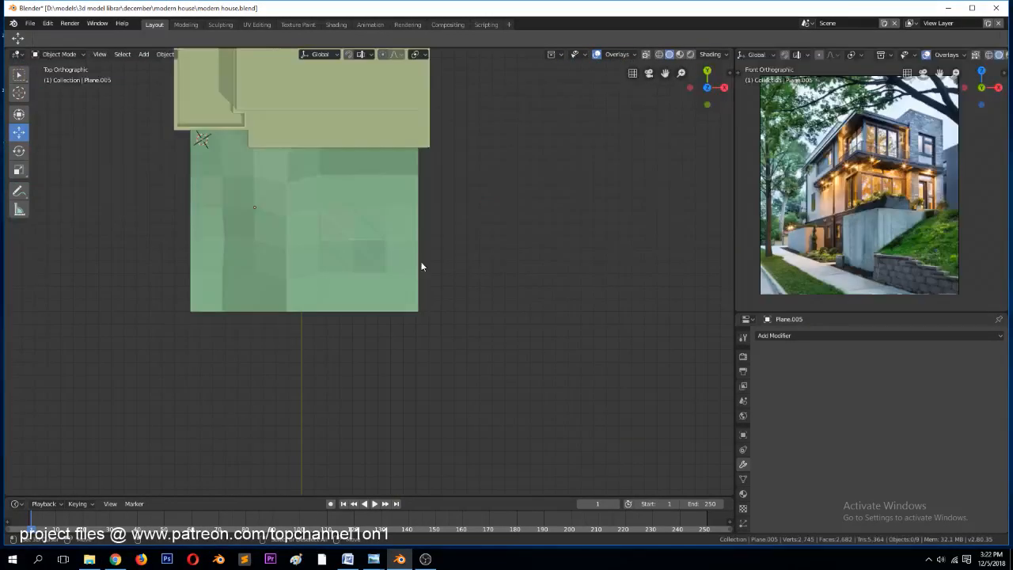
{"action": "left_click_drag", "start_coordinate": [232, 221], "coordinate": [203, 220]}
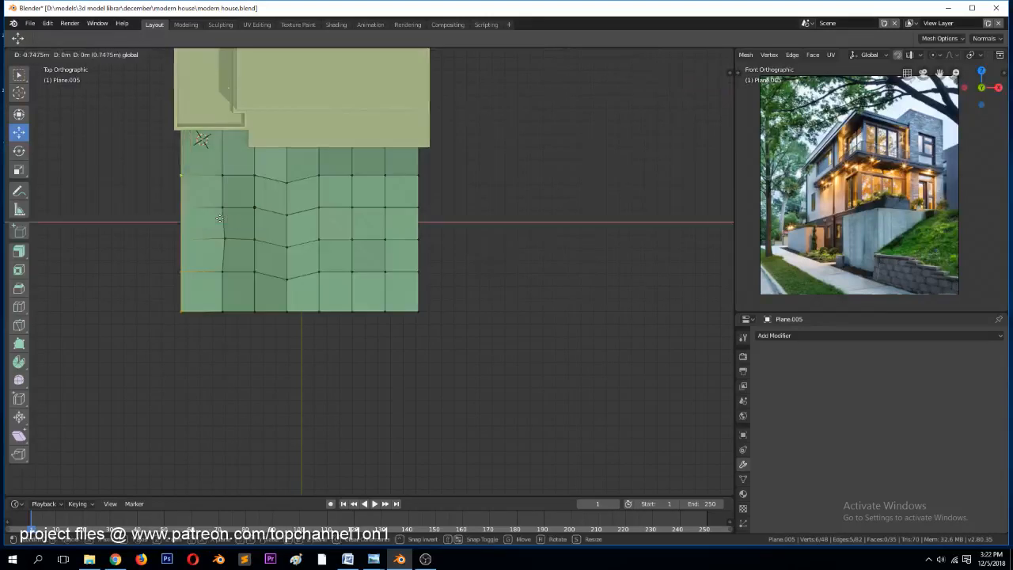
{"action": "key", "text": "alt+a"}
{"action": "key", "text": "ctrl+s"}
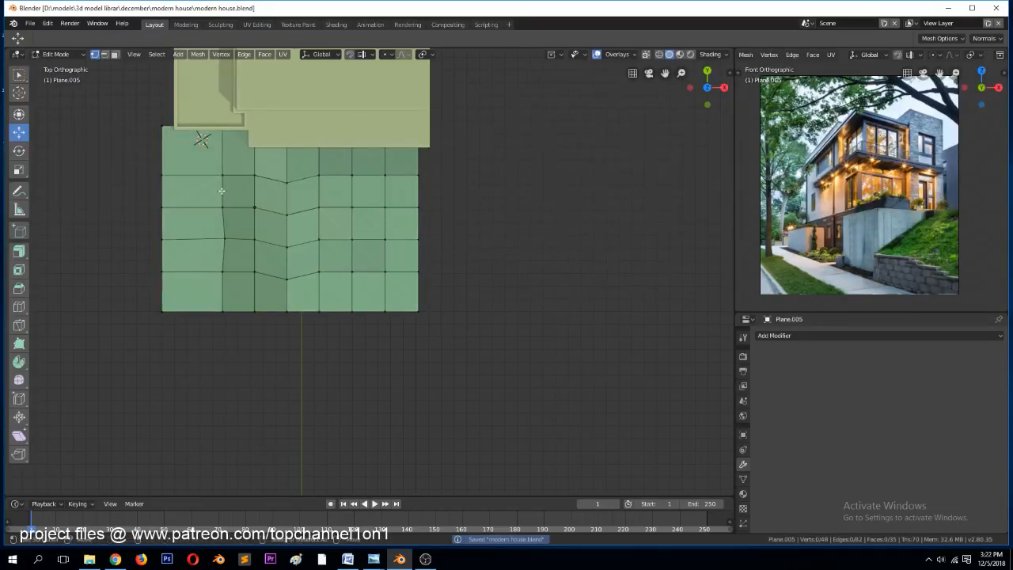
Add a mesh plane at the planter block's front corner and scale it down to a small square
{"action": "key", "text": "Tab"}
{"action": "key", "text": "shift+a"}
{"action": "mouse_move", "coordinate": [155, 125]}
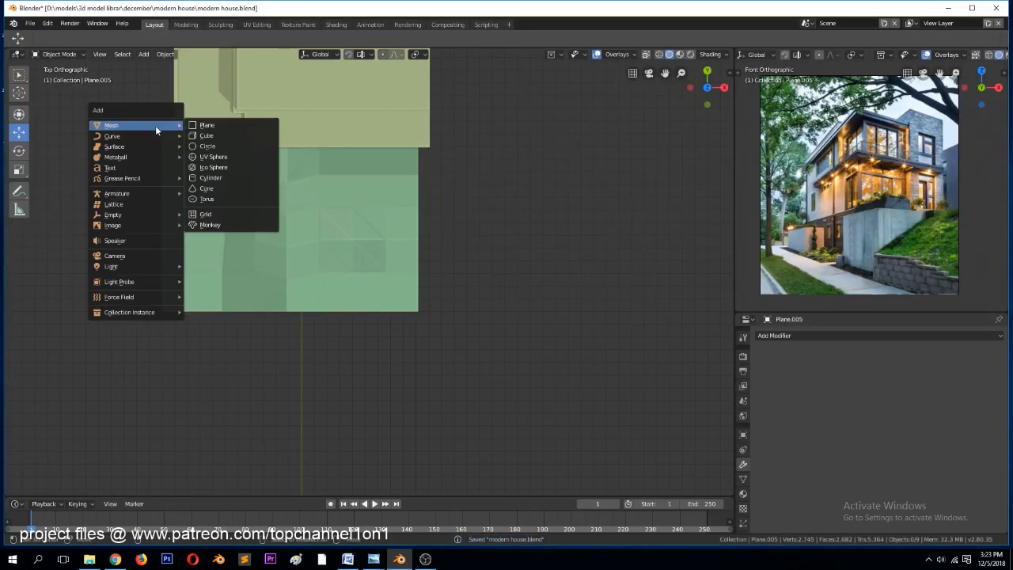
{"action": "left_click", "coordinate": [207, 125]}
{"action": "key", "text": "s"}
{"action": "left_click", "coordinate": [230, 186]}
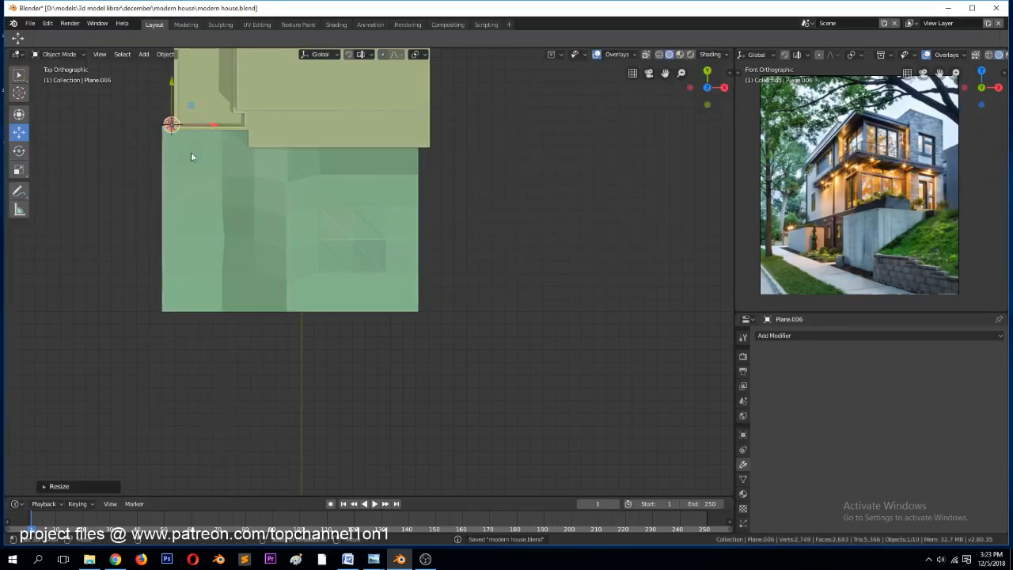
Move the small plane's outer edge along negative X beyond the terrain's side edge
{"action": "key", "text": "Tab"}
{"action": "left_click", "coordinate": [166, 120]}
{"action": "left_click", "coordinate": [166, 130], "text": "shift"}
{"action": "left_click_drag", "start_coordinate": [207, 125], "coordinate": [196, 127]}
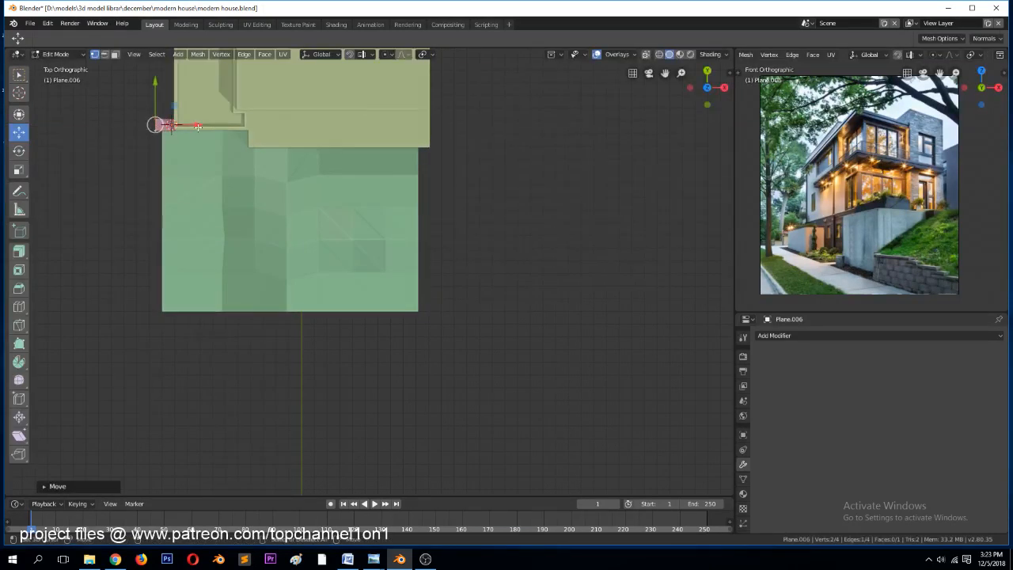
Add a loop cut across the plane and extrude its outer front edge along Y past the terrain's front edge
{"action": "left_click", "coordinate": [164, 124]}
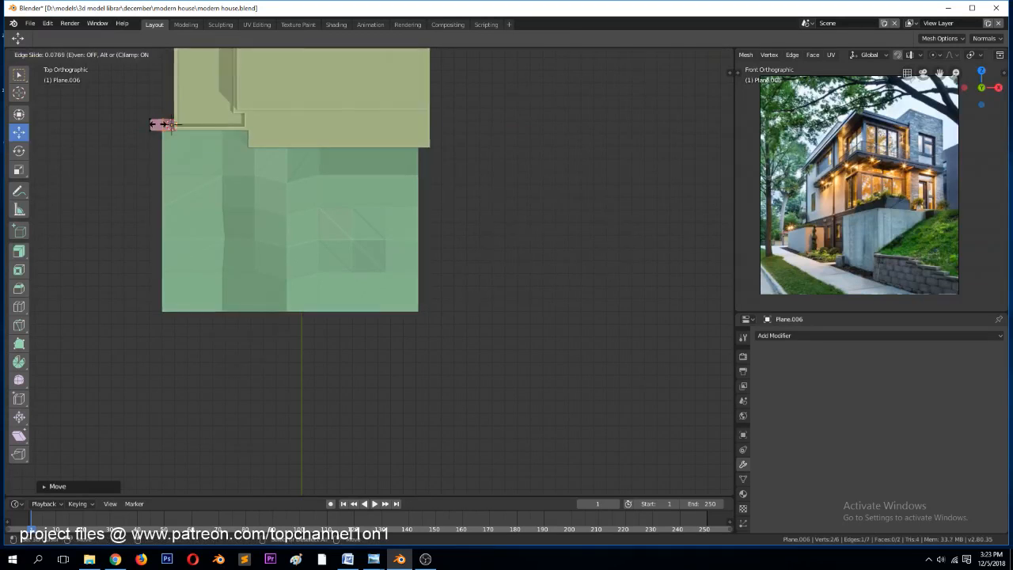
{"action": "left_click", "coordinate": [161, 126]}
{"action": "left_click", "coordinate": [149, 132]}
{"action": "left_click", "coordinate": [163, 131], "text": "shift"}
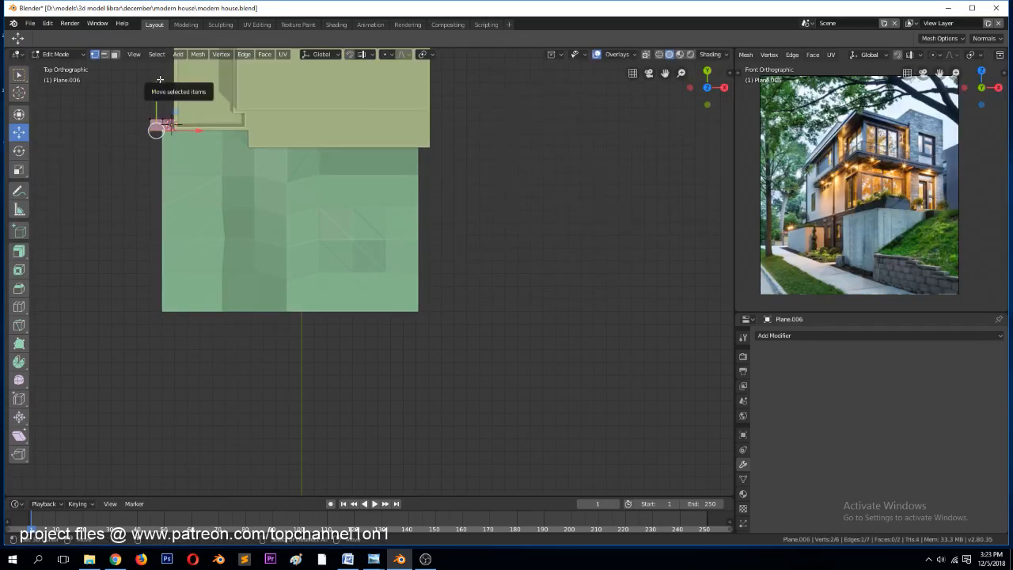
{"action": "key", "text": "e"}
{"action": "key", "text": "y"}
{"action": "left_click", "coordinate": [182, 271]}
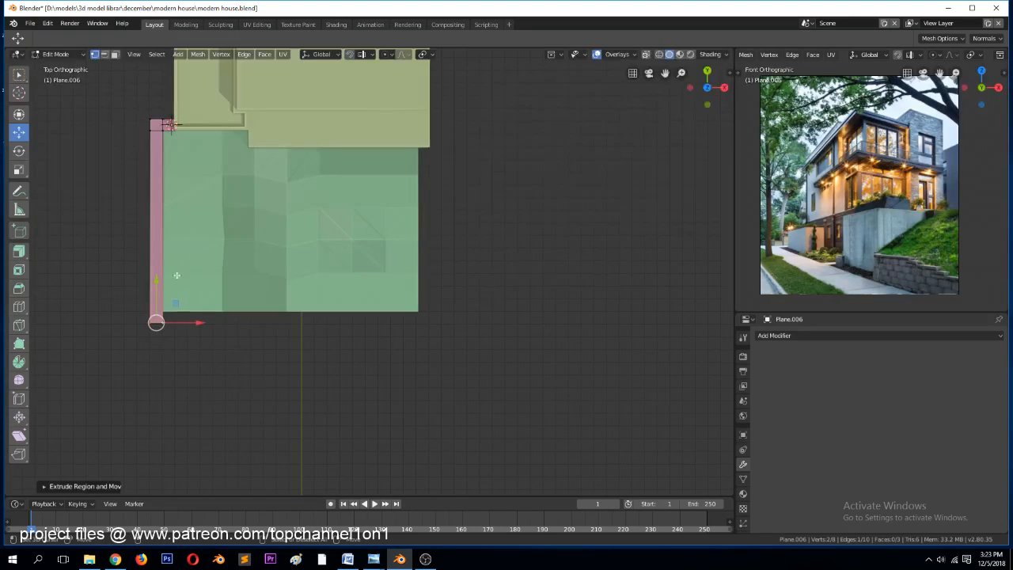
Extrude the strip downward along Z into a retaining wall, leave Edit Mode and save the file
{"action": "middle_click_drag", "start_coordinate": [182, 271], "coordinate": [262, 135]}
{"action": "key", "text": "e"}
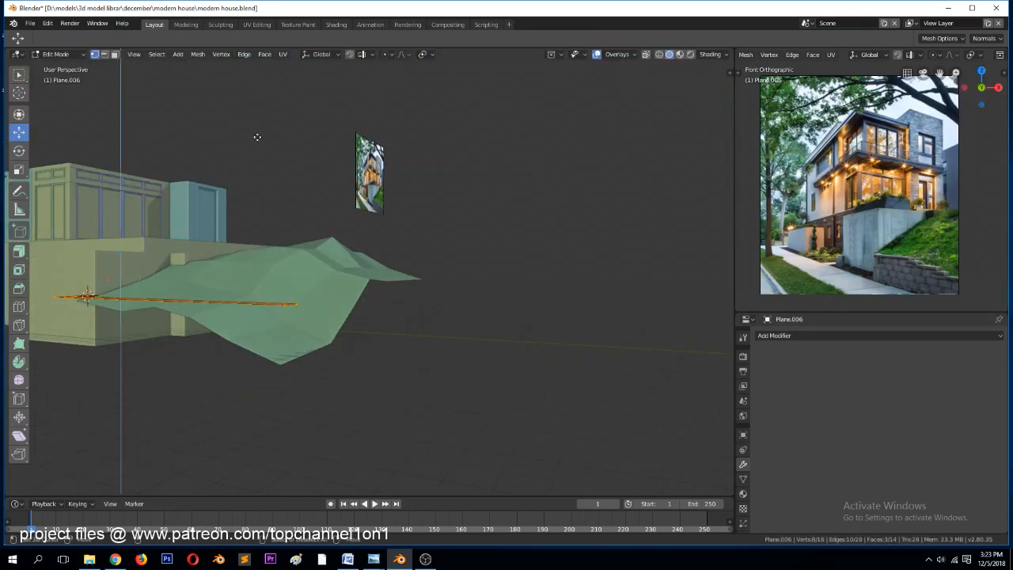
{"action": "key", "text": "z"}
{"action": "key", "text": "z"}
{"action": "left_click", "coordinate": [269, 190]}
{"action": "middle_click_drag", "start_coordinate": [269, 190], "coordinate": [324, 220]}
{"action": "key", "text": "Tab"}
{"action": "middle_click_drag", "start_coordinate": [353, 281], "coordinate": [300, 304]}
{"action": "scroll", "coordinate": [277, 304], "scroll_direction": "up", "scroll_amount": 2}
{"action": "key", "text": "ctrl+s"}
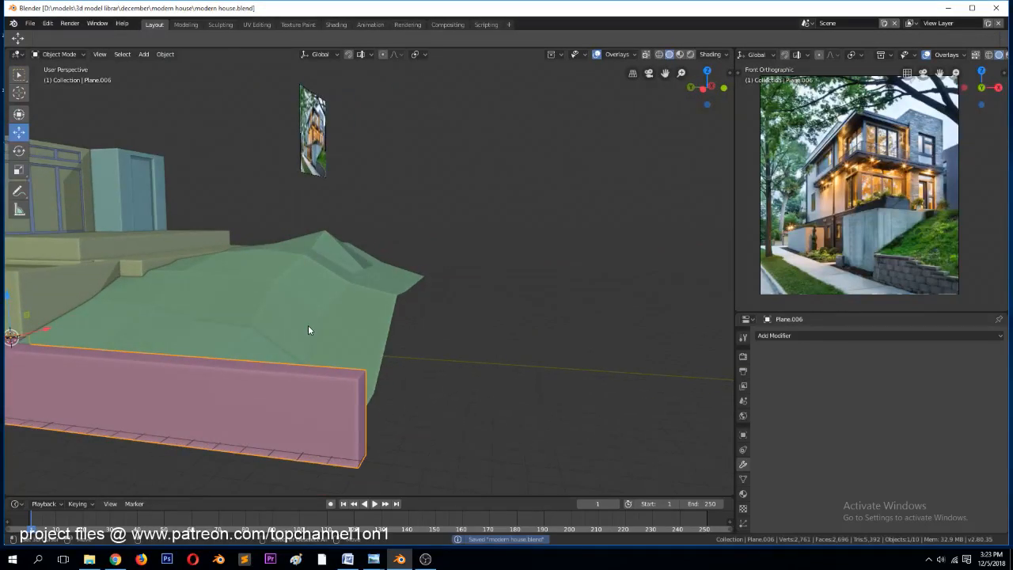
Add a vertical loop cut to the retaining wall, slid towards the house end
{"action": "key", "text": "KP_Decimal"}
{"action": "middle_click_drag", "start_coordinate": [309, 326], "coordinate": [300, 351]}
{"action": "scroll", "coordinate": [300, 352], "scroll_direction": "up", "scroll_amount": 3}
{"action": "key", "text": "ctrl+s"}
{"action": "key", "text": "Tab"}
{"action": "key", "text": "ctrl+r"}
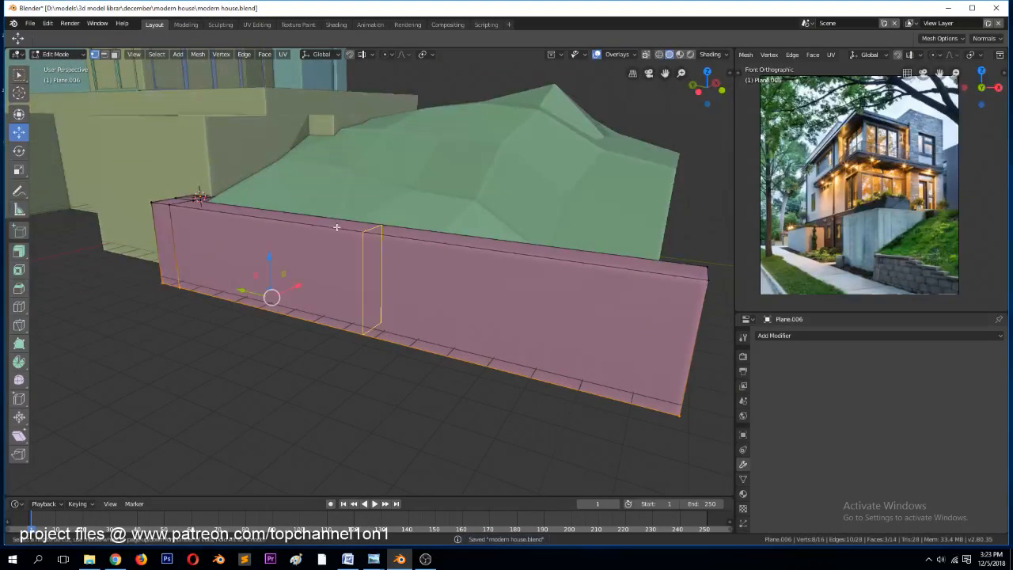
{"action": "left_click", "coordinate": [337, 227]}
{"action": "left_click", "coordinate": [259, 211]}
{"action": "key", "text": "Tab"}
{"action": "scroll", "coordinate": [912, 284], "scroll_direction": "up", "scroll_amount": 2}
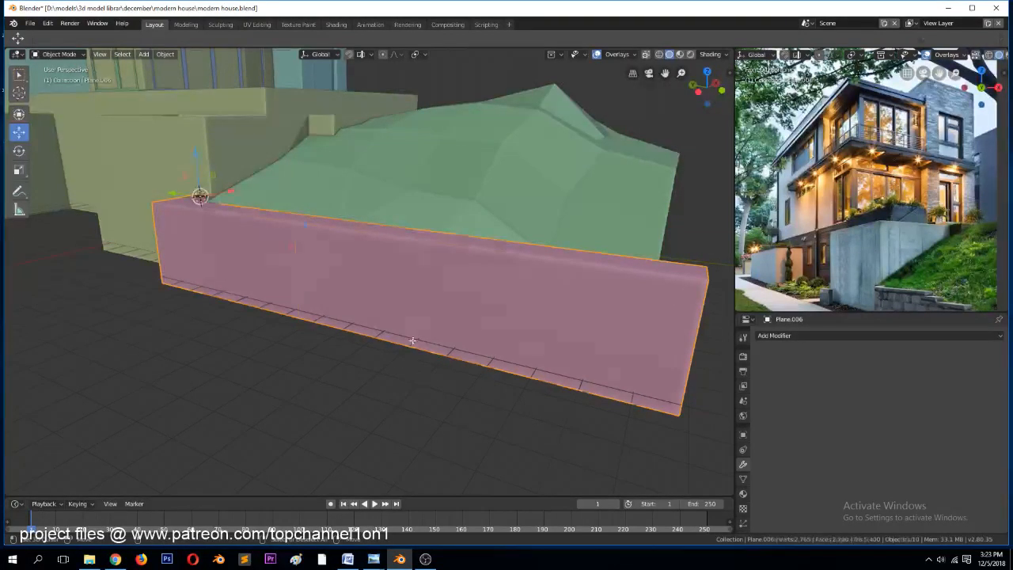
Add three more vertical loop cuts along the length of the retaining wall
{"action": "key", "text": "Tab"}
{"action": "key", "text": "ctrl+r"}
{"action": "left_click", "coordinate": [467, 243]}
{"action": "left_click", "coordinate": [436, 234]}
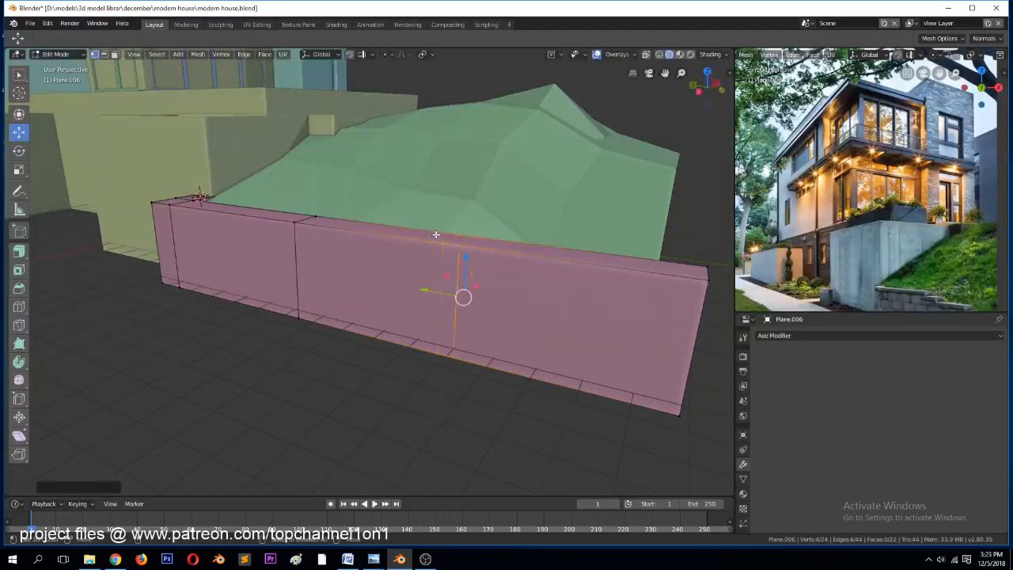
{"action": "key", "text": "ctrl+r"}
{"action": "left_click", "coordinate": [370, 249]}
{"action": "right_click", "coordinate": [385, 255]}
{"action": "key", "text": "ctrl+r"}
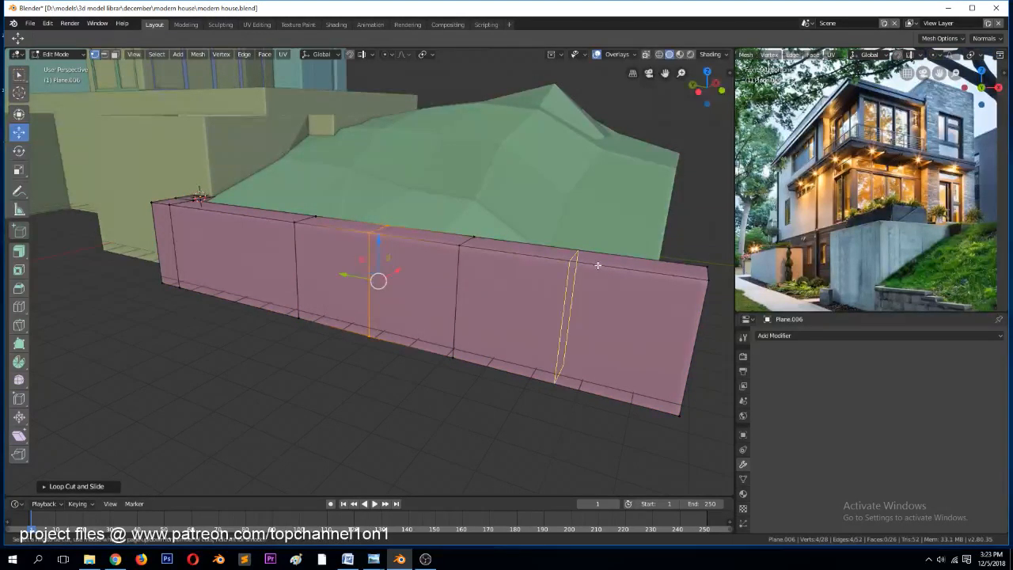
{"action": "left_click", "coordinate": [597, 265]}
{"action": "right_click", "coordinate": [586, 268]}
Add a horizontal loop cut around the retaining wall at mid-height
{"action": "key", "text": "ctrl+r"}
{"action": "left_click", "coordinate": [369, 236]}
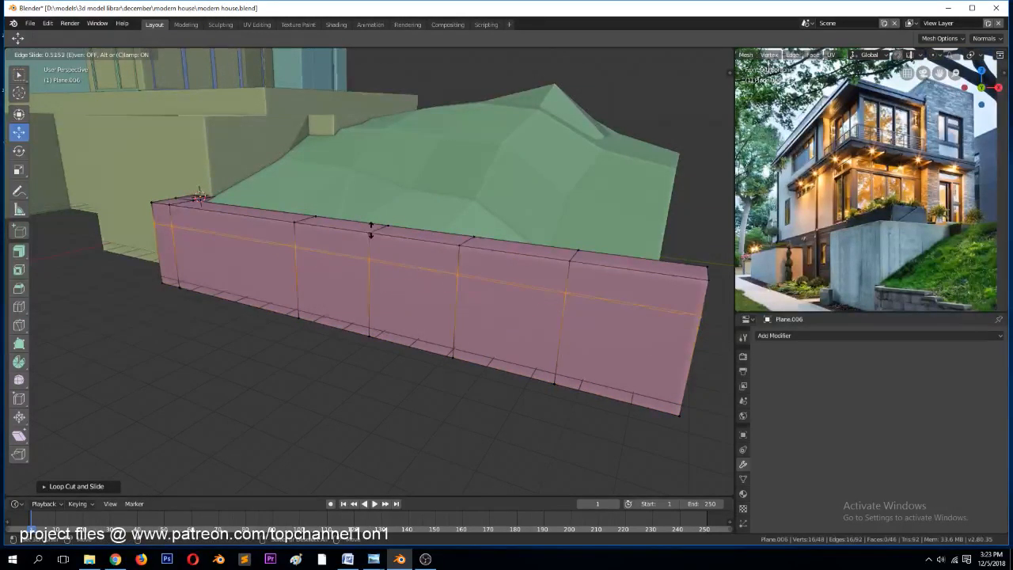
{"action": "right_click", "coordinate": [399, 246]}
{"action": "key", "text": "ctrl+r"}
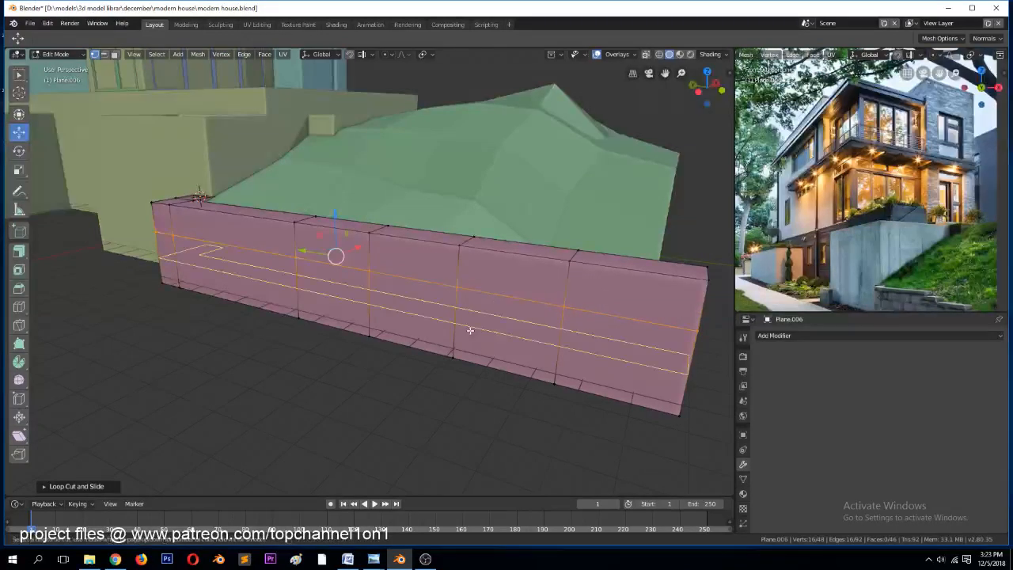
{"action": "right_click", "coordinate": [471, 323]}
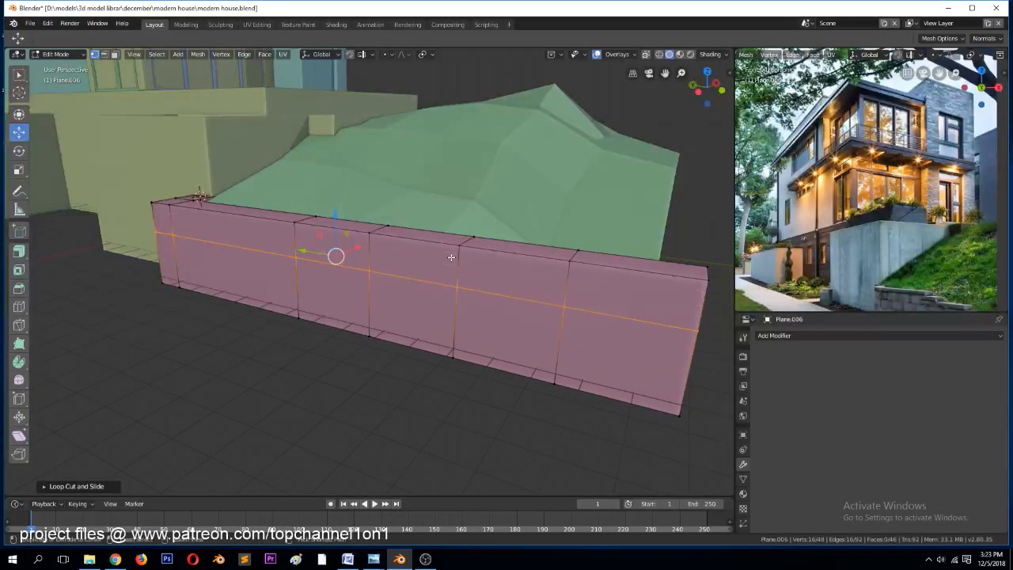
Add another horizontal loop cut around the retaining wall, centred in its upper half
{"action": "key", "text": "ctrl+r"}
{"action": "left_click", "coordinate": [452, 256]}
{"action": "right_click", "coordinate": [455, 270]}
Delete the top-row faces of the retaining wall's three outer segments, including top, front, back and end faces
{"action": "key", "text": "3"}
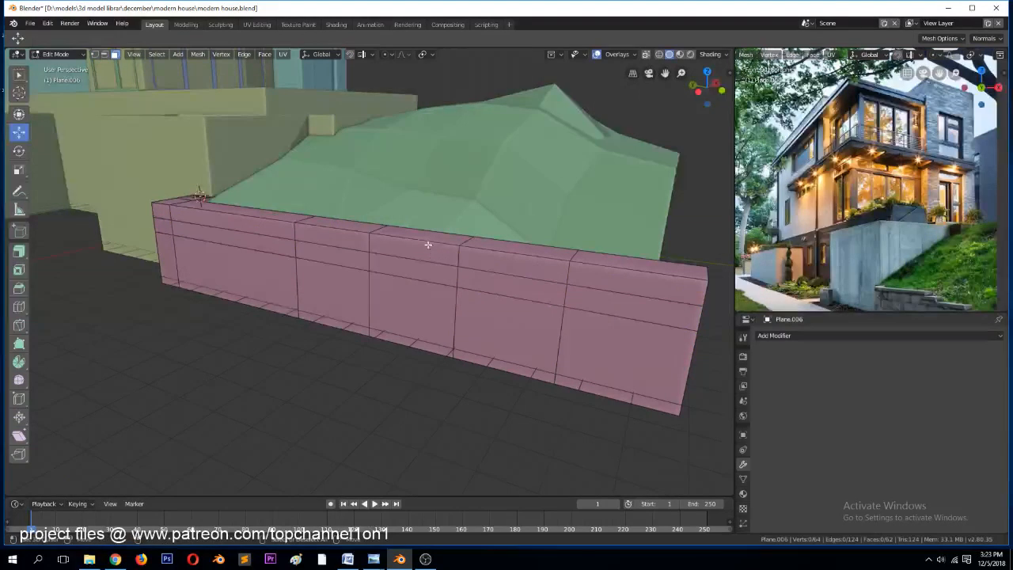
{"action": "left_click", "coordinate": [431, 236]}
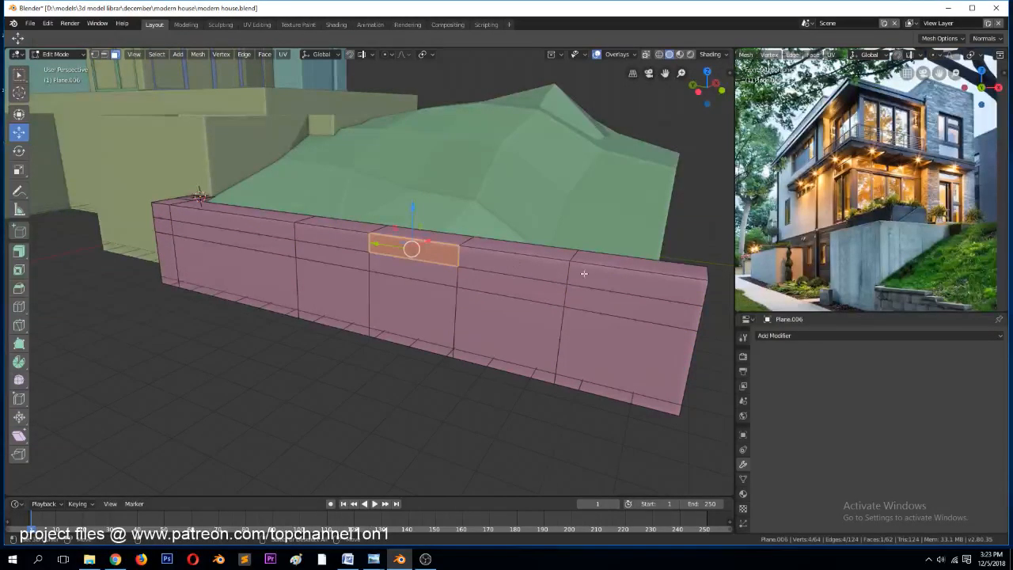
{"action": "left_click", "coordinate": [510, 242]}
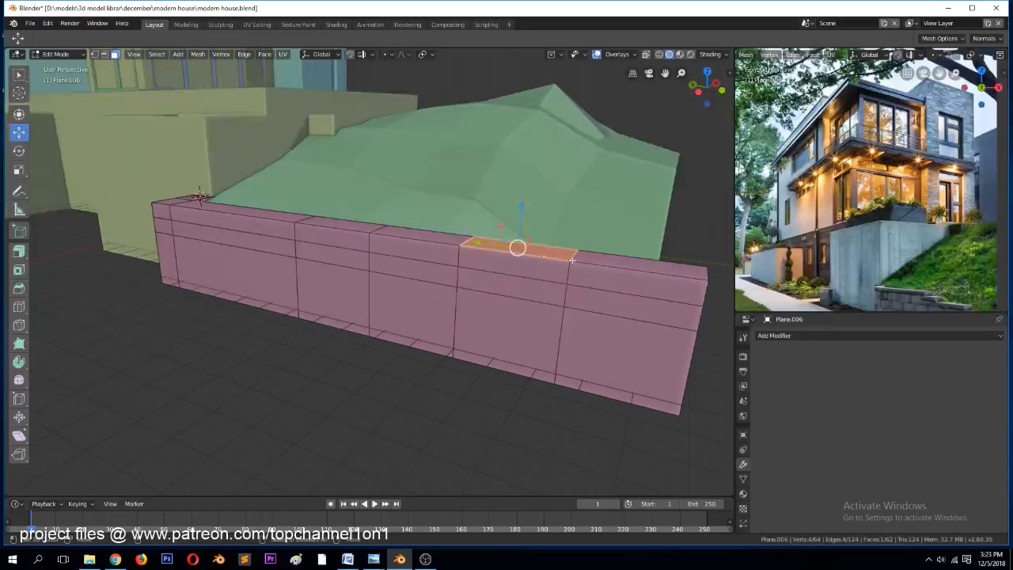
{"action": "left_click", "coordinate": [633, 261], "text": "shift"}
{"action": "left_click", "coordinate": [511, 265], "text": "shift"}
{"action": "left_click", "coordinate": [627, 282], "text": "shift"}
{"action": "middle_click_drag", "start_coordinate": [627, 281], "coordinate": [281, 273]}
{"action": "left_click", "coordinate": [312, 250], "text": "ctrl"}
{"action": "left_click", "coordinate": [323, 247], "text": "shift"}
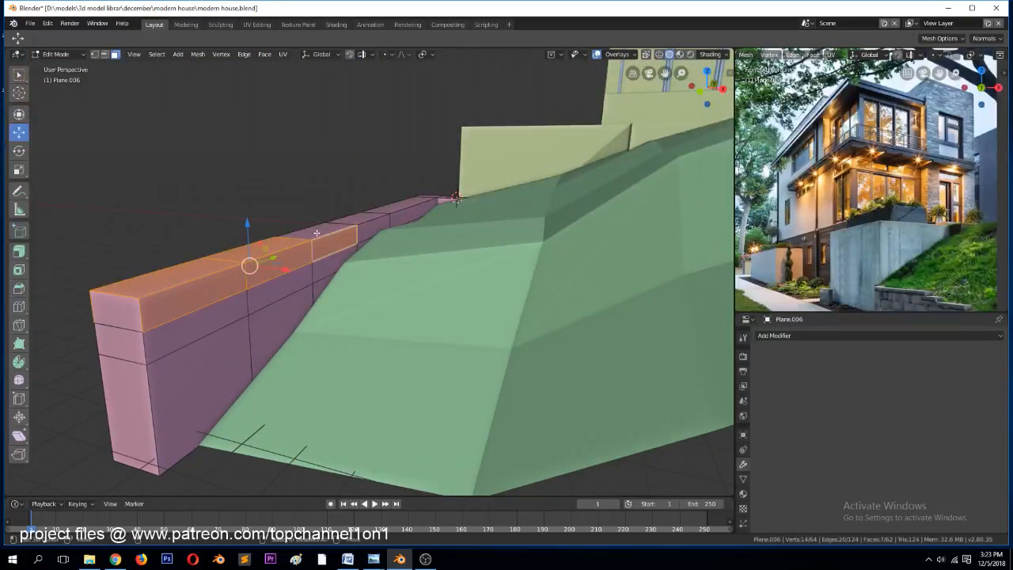
{"action": "left_click", "coordinate": [316, 233], "text": "shift"}
{"action": "middle_click_drag", "start_coordinate": [315, 232], "coordinate": [385, 259]}
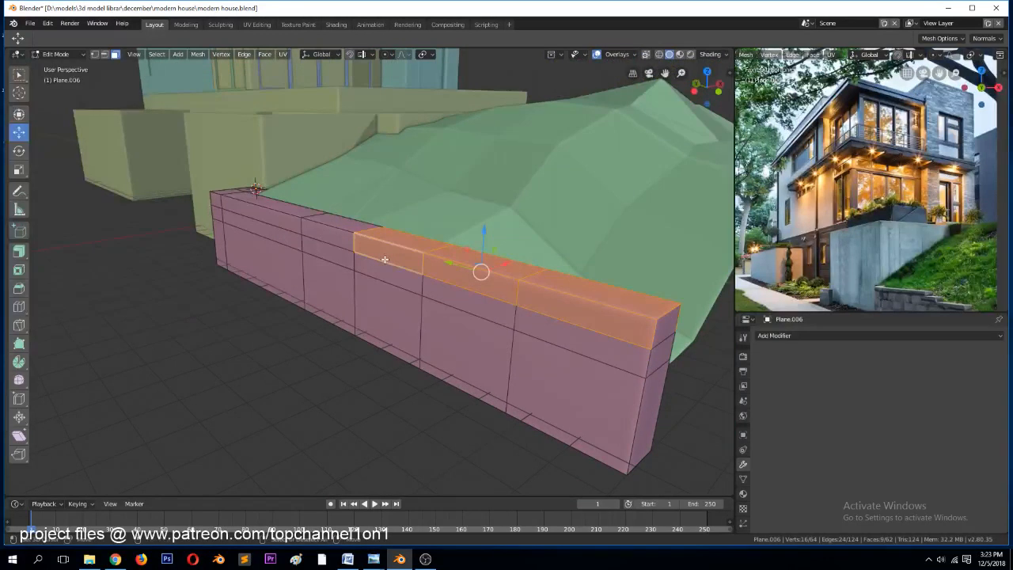
{"action": "key", "text": "x"}
{"action": "left_click", "coordinate": [388, 262]}
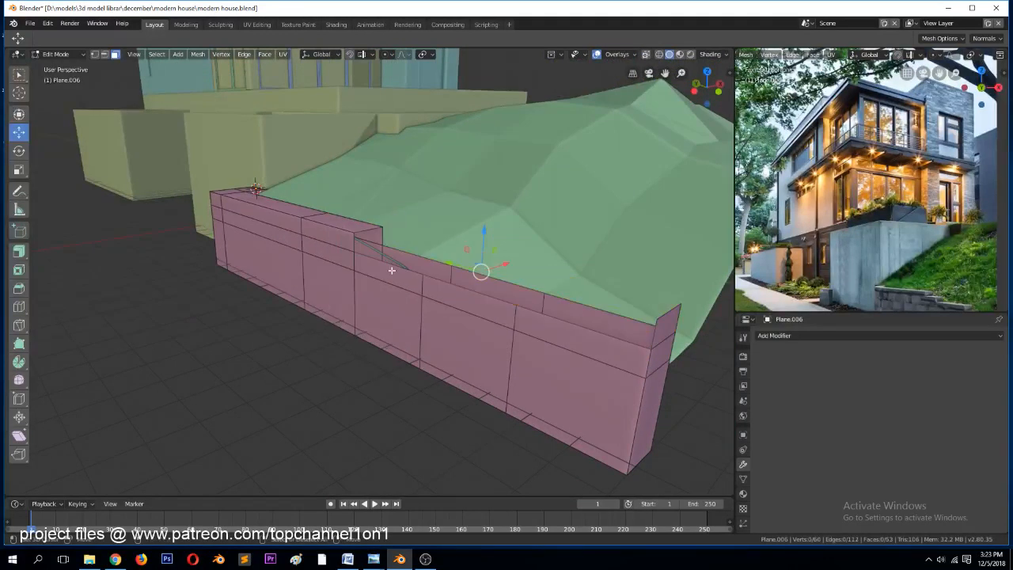
{"action": "left_click", "coordinate": [669, 321]}
{"action": "key", "text": "x"}
{"action": "left_click", "coordinate": [674, 324]}
Delete the second-row front, back and end faces of the wall's two outermost segments
{"action": "left_click", "coordinate": [486, 307]}
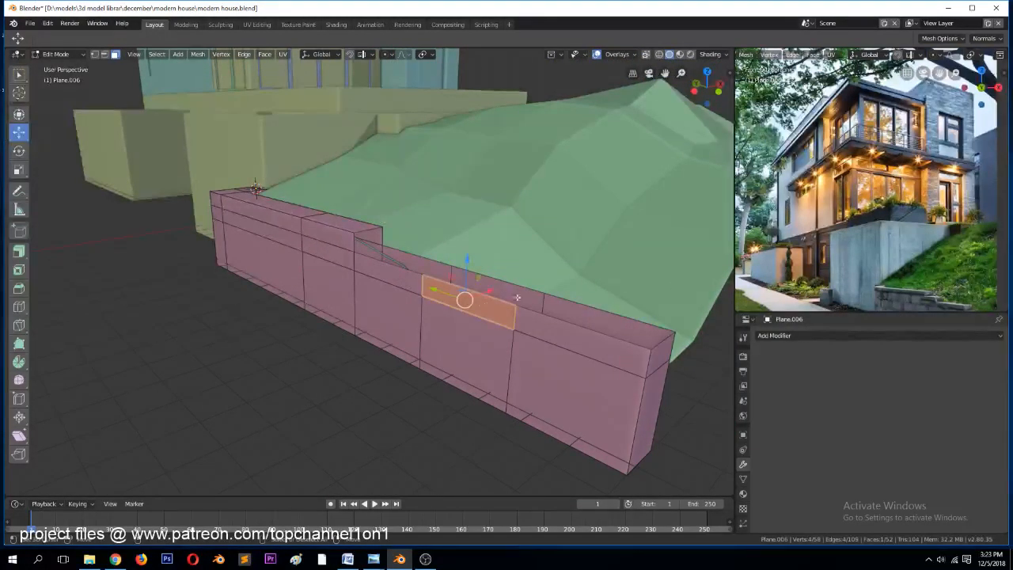
{"action": "left_click", "coordinate": [537, 301], "text": "ctrl"}
{"action": "key", "text": "ctrl+z"}
{"action": "left_click", "coordinate": [660, 346], "text": "ctrl"}
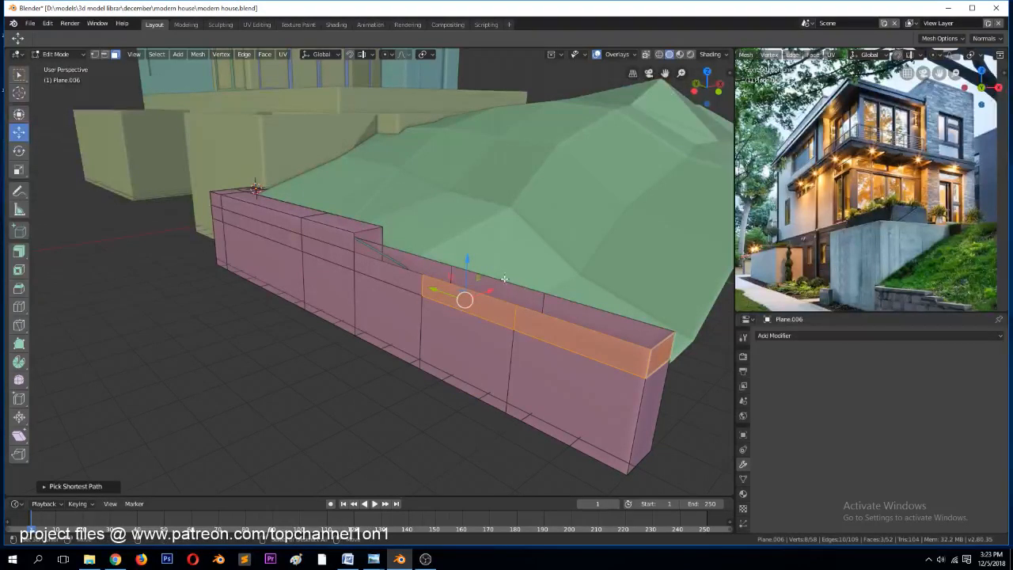
{"action": "key", "text": "x"}
{"action": "left_click", "coordinate": [509, 288]}
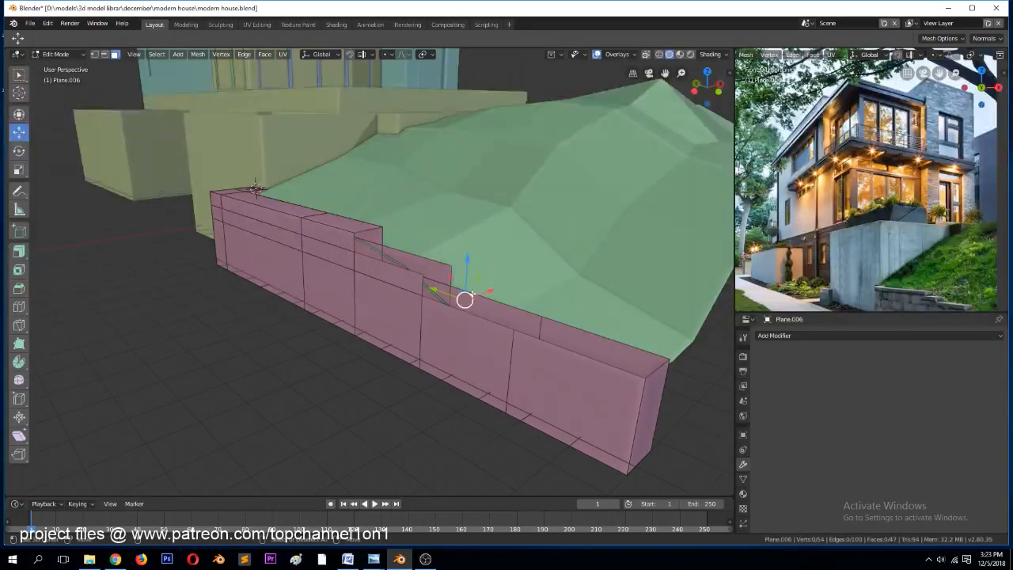
Fill the open top and the vertical riser of the wall's upper step with faces
{"action": "key", "text": "2"}
{"action": "left_click", "coordinate": [407, 265]}
{"action": "left_click", "coordinate": [411, 256], "text": "shift"}
{"action": "key", "text": "f"}
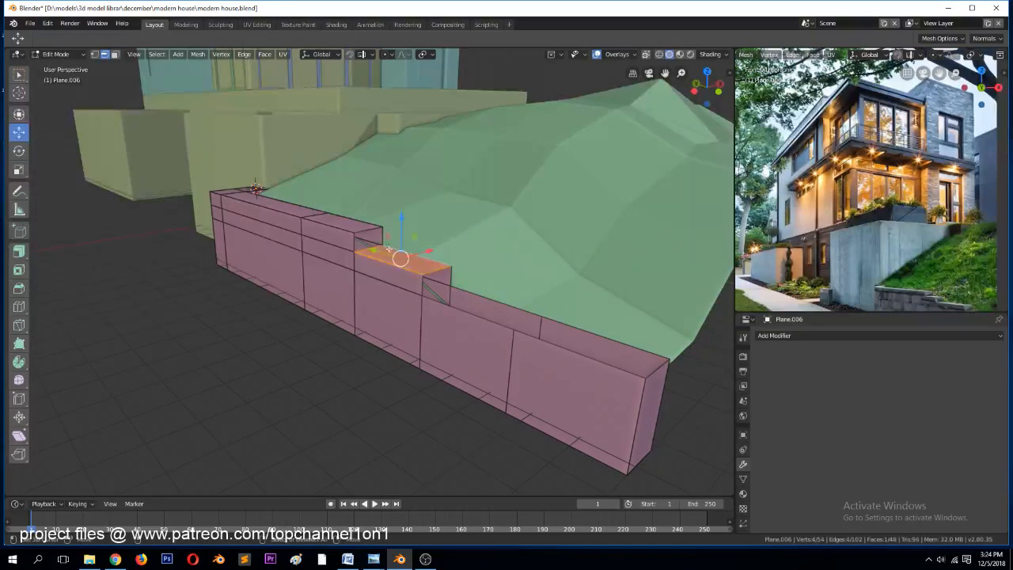
{"action": "left_click", "coordinate": [376, 245], "text": "alt"}
{"action": "key", "text": "f"}
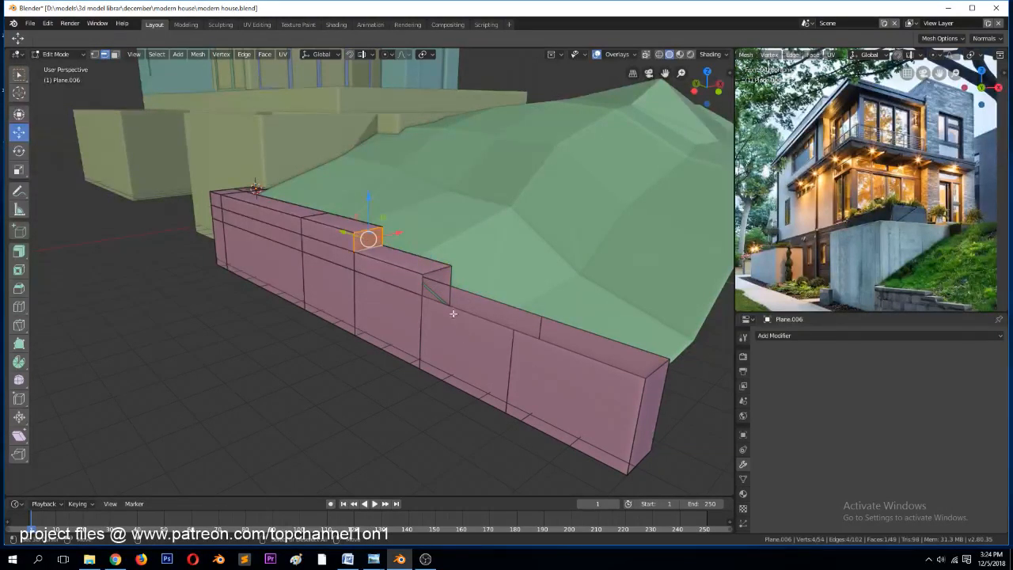
Fill the two open tops and the vertical riser of the wall's lower step with faces
{"action": "left_click", "coordinate": [455, 312]}
{"action": "left_click", "coordinate": [490, 301], "text": "shift"}
{"action": "key", "text": "f"}
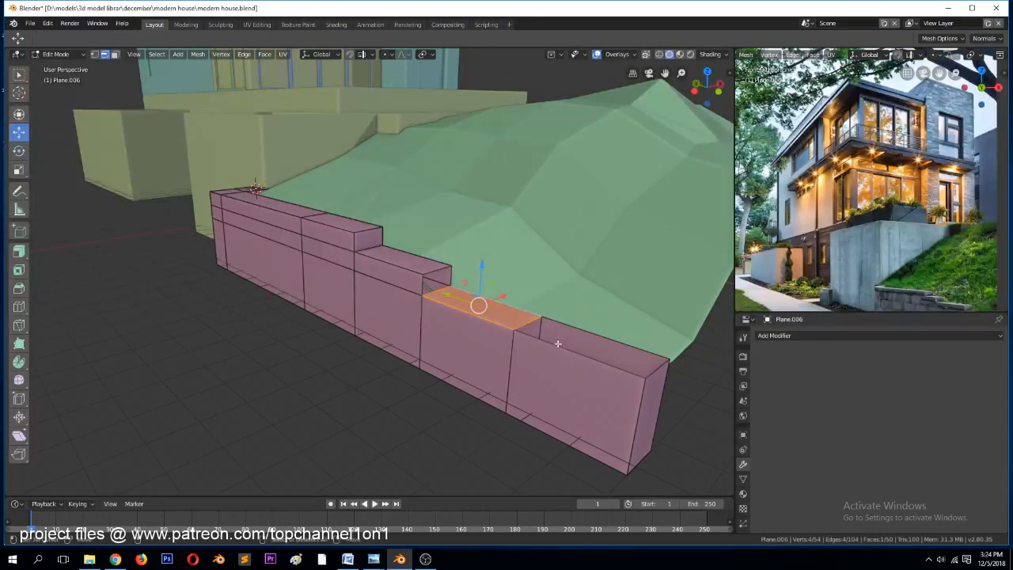
{"action": "left_click", "coordinate": [558, 340]}
{"action": "left_click", "coordinate": [589, 328], "text": "shift"}
{"action": "key", "text": "f"}
{"action": "left_click", "coordinate": [450, 288], "text": "alt"}
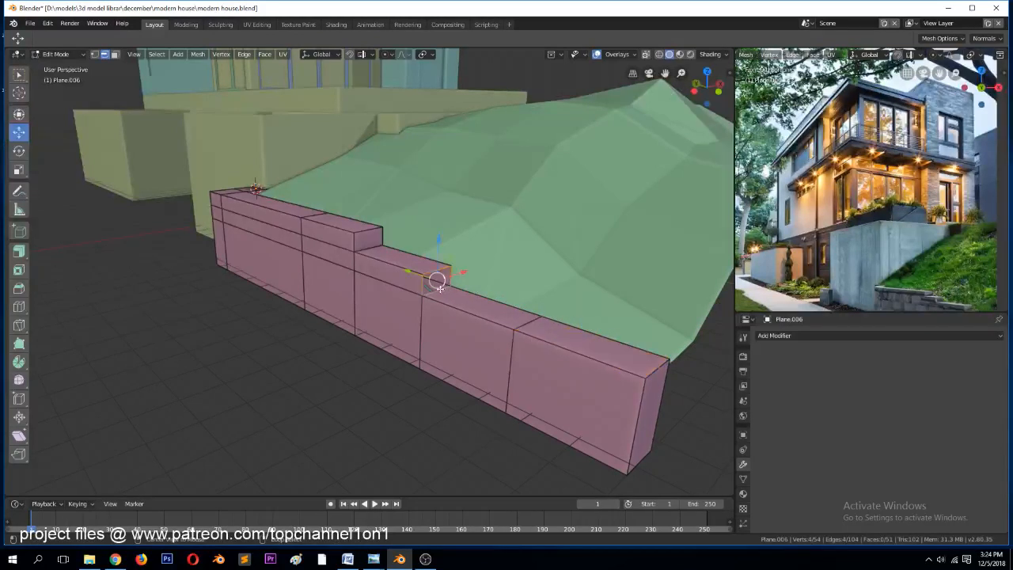
{"action": "key", "text": "f"}
Leave Edit Mode, save the file and clear the selection
{"action": "key", "text": "Tab"}
{"action": "key", "text": "ctrl+s"}
{"action": "key", "text": "alt+a"}
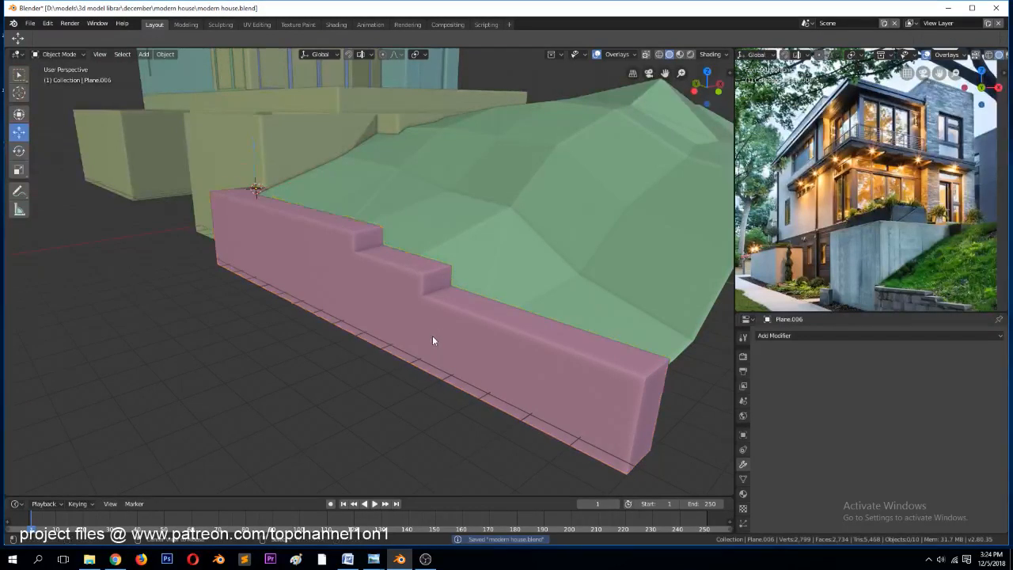
Add a circle mesh with 6 vertices beside the retaining wall in top view
{"action": "key", "text": "KP_7"}
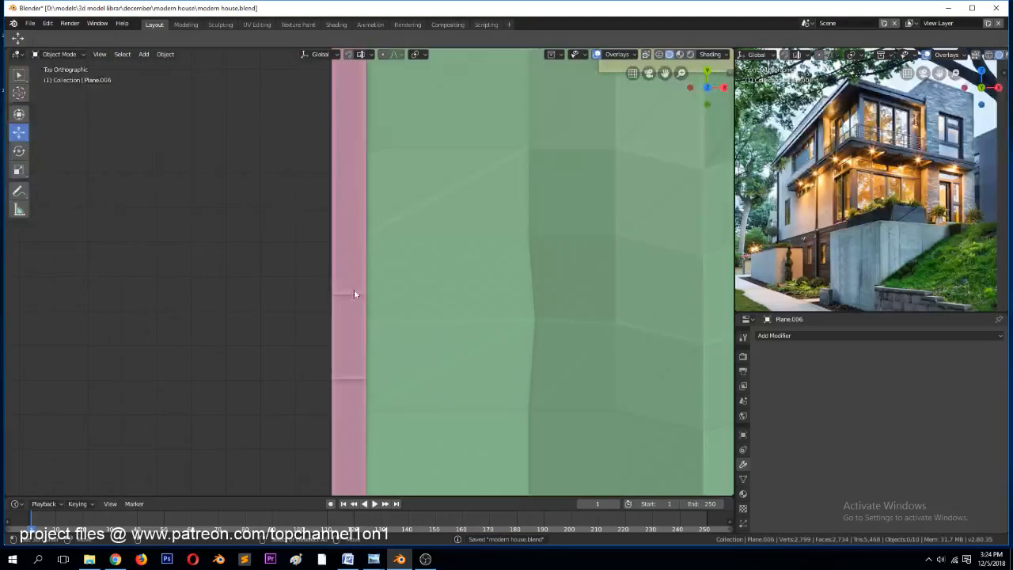
{"action": "key", "text": "shift+a"}
{"action": "mouse_move", "coordinate": [257, 208]}
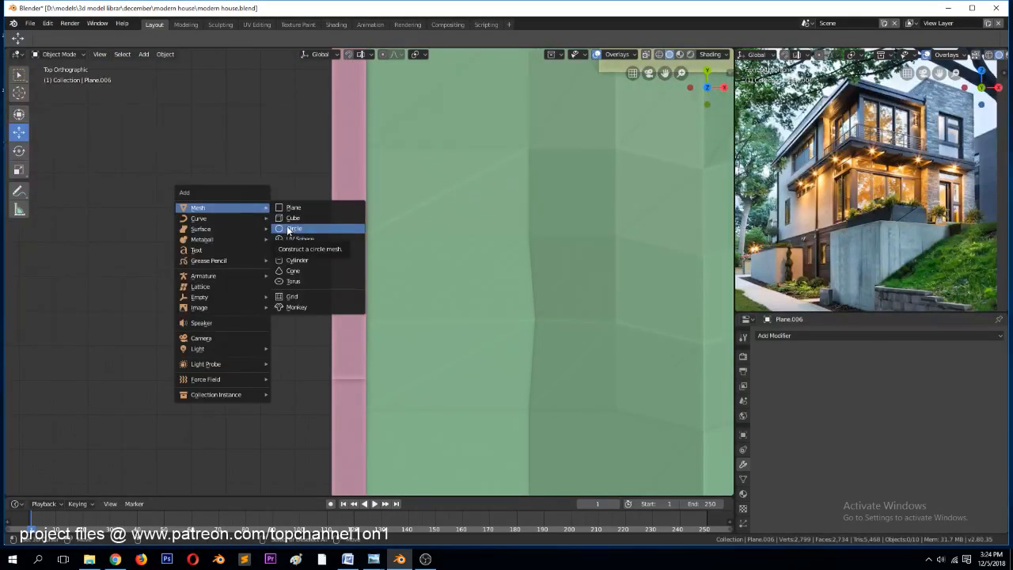
{"action": "left_click", "coordinate": [289, 228]}
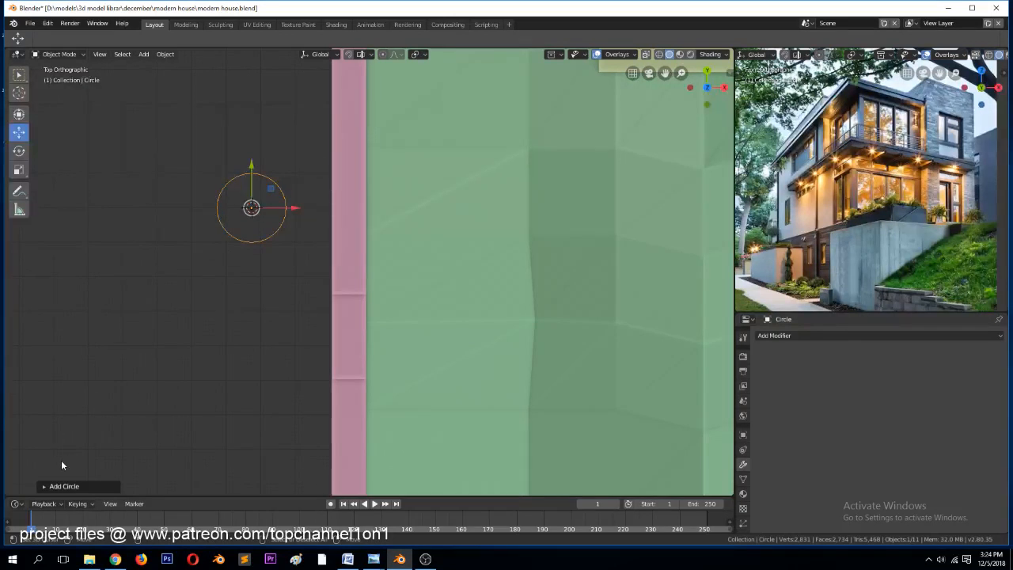
{"action": "left_click", "coordinate": [52, 487]}
{"action": "left_click", "coordinate": [145, 372]}
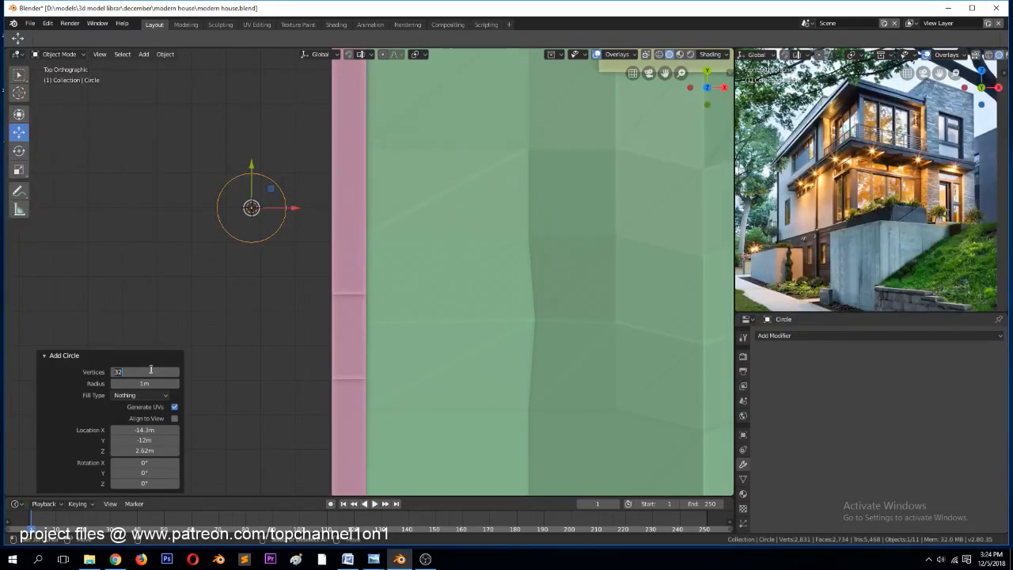
{"action": "type", "text": "6"}
{"action": "key", "text": "Return"}
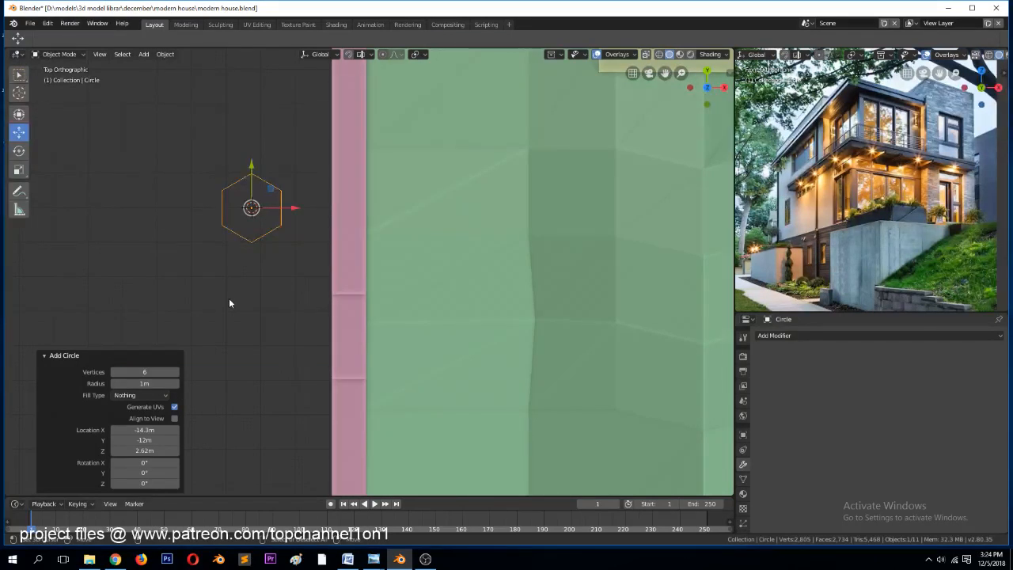
Extrude the hexagon's outline and scale it inward to about 0.715 to form a flat ring
{"action": "scroll", "coordinate": [294, 270], "scroll_direction": "up", "scroll_amount": 2}
{"action": "key", "text": "Tab"}
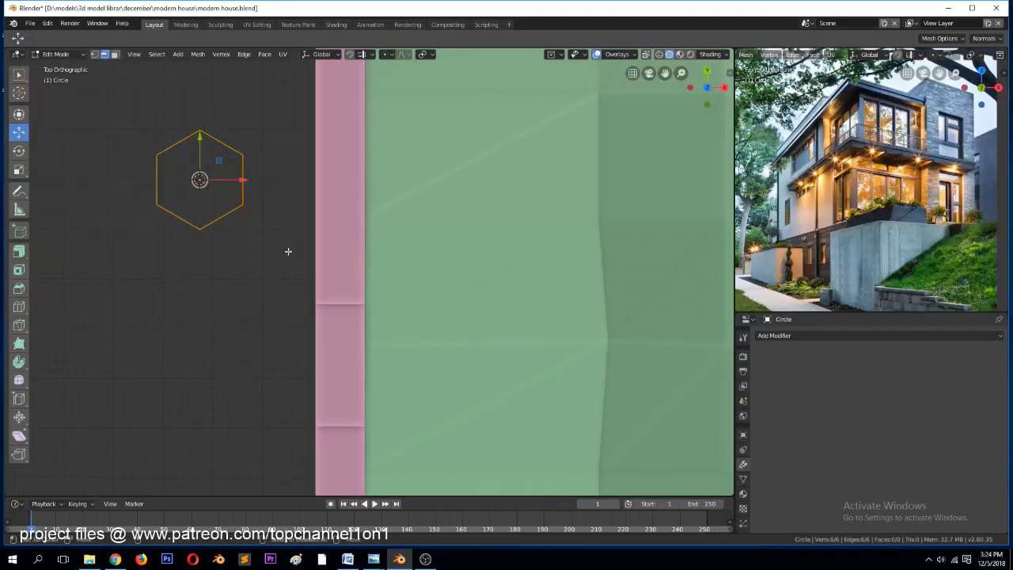
{"action": "key", "text": "e"}
{"action": "key", "text": "Escape"}
{"action": "key", "text": "s"}
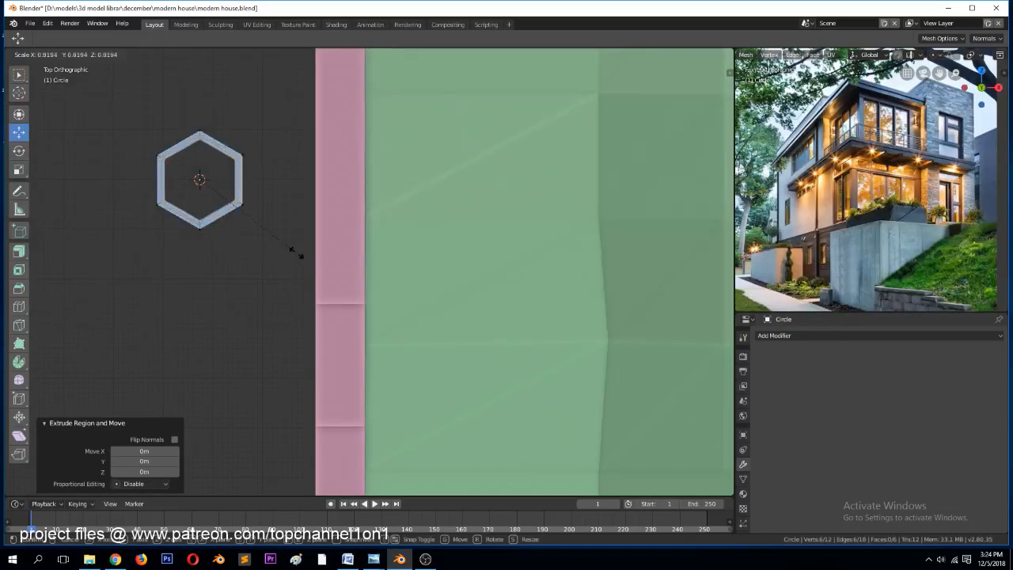
{"action": "left_click", "coordinate": [285, 243]}
Extrude the hexagonal ring about 0.87 m downward along Z, leave Edit Mode and save the file
{"action": "middle_click_drag", "start_coordinate": [284, 243], "coordinate": [286, 202]}
{"action": "key", "text": "e"}
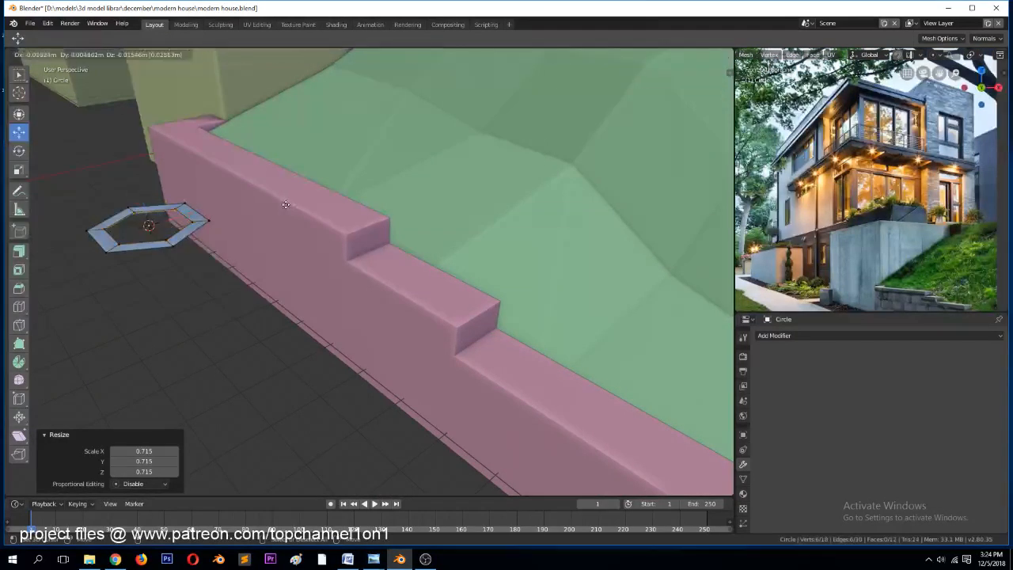
{"action": "key", "text": "Escape"}
{"action": "key", "text": "e"}
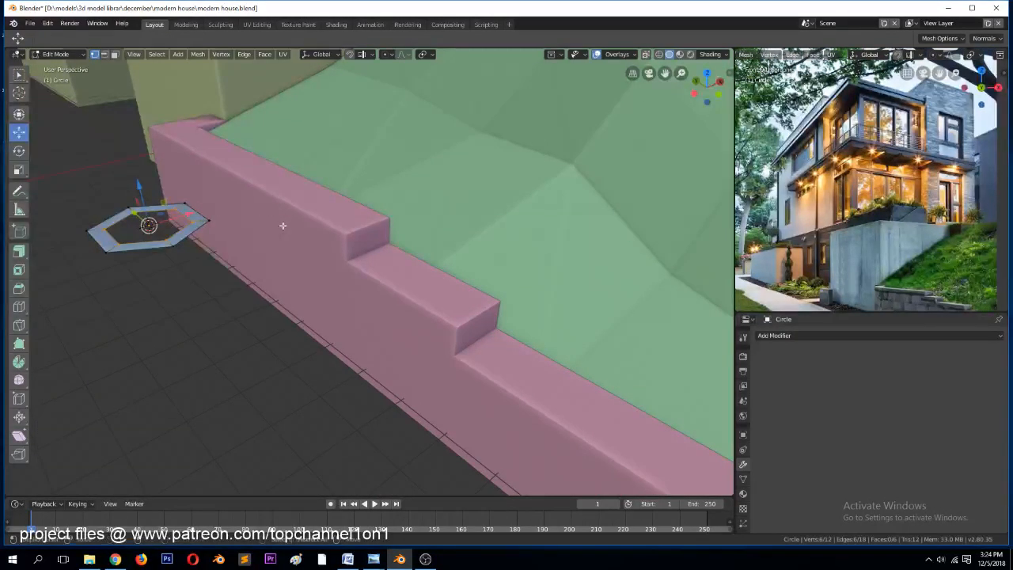
{"action": "key", "text": "z"}
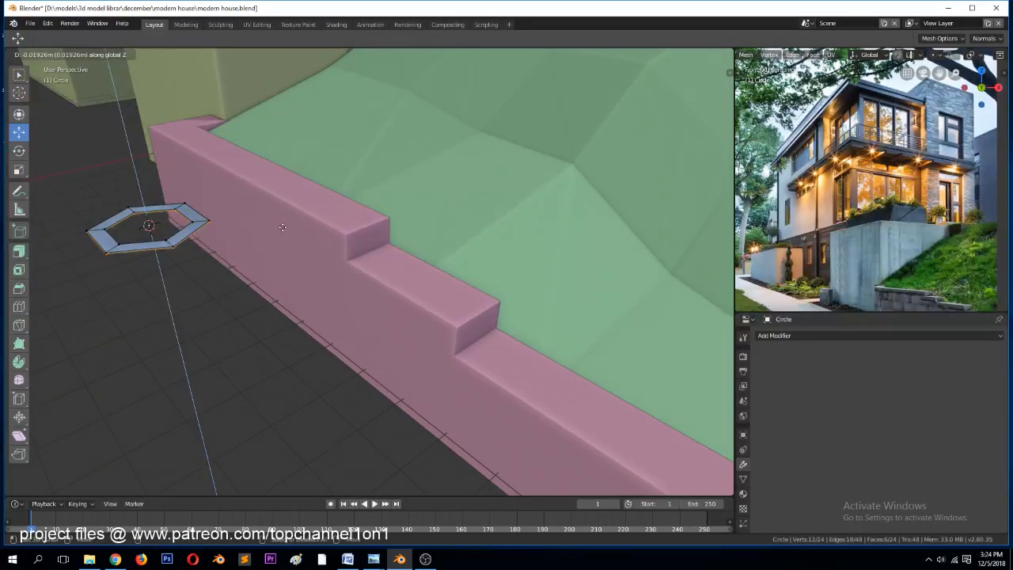
{"action": "left_click", "coordinate": [282, 273]}
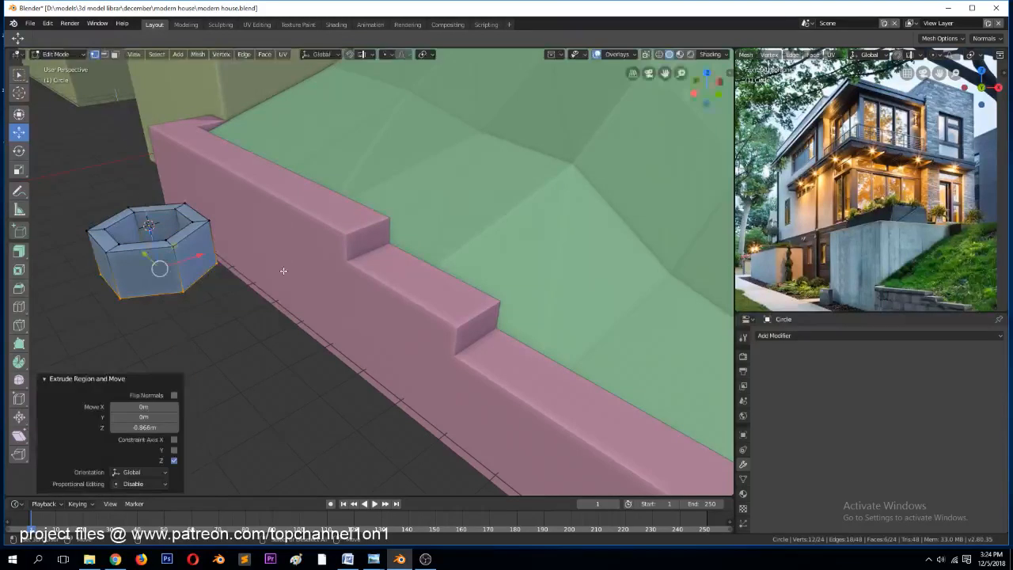
{"action": "key", "text": "KP_1"}
{"action": "key", "text": "Tab"}
{"action": "middle_click_drag", "start_coordinate": [264, 267], "coordinate": [332, 304]}
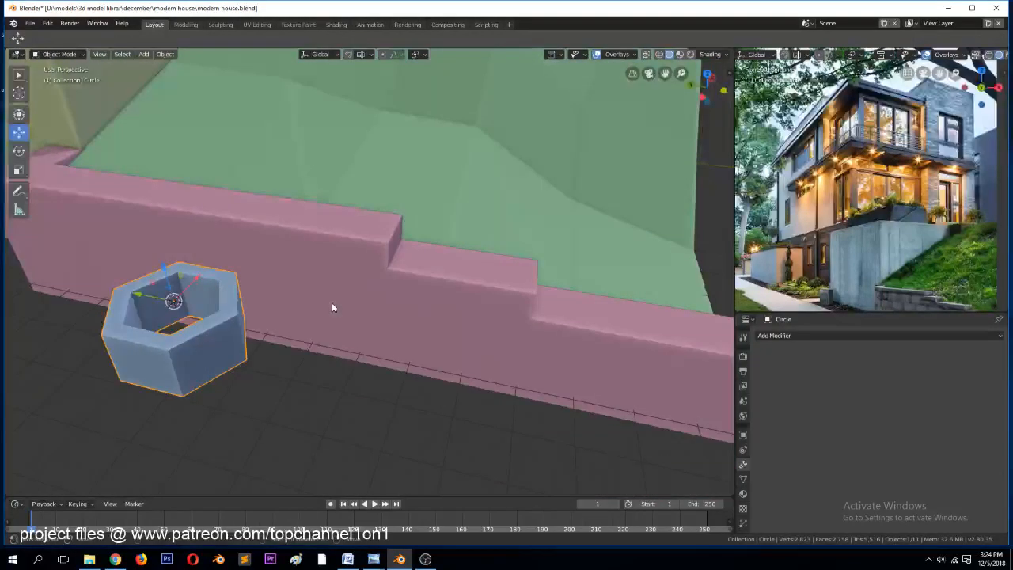
{"action": "key", "text": "ctrl+s"}
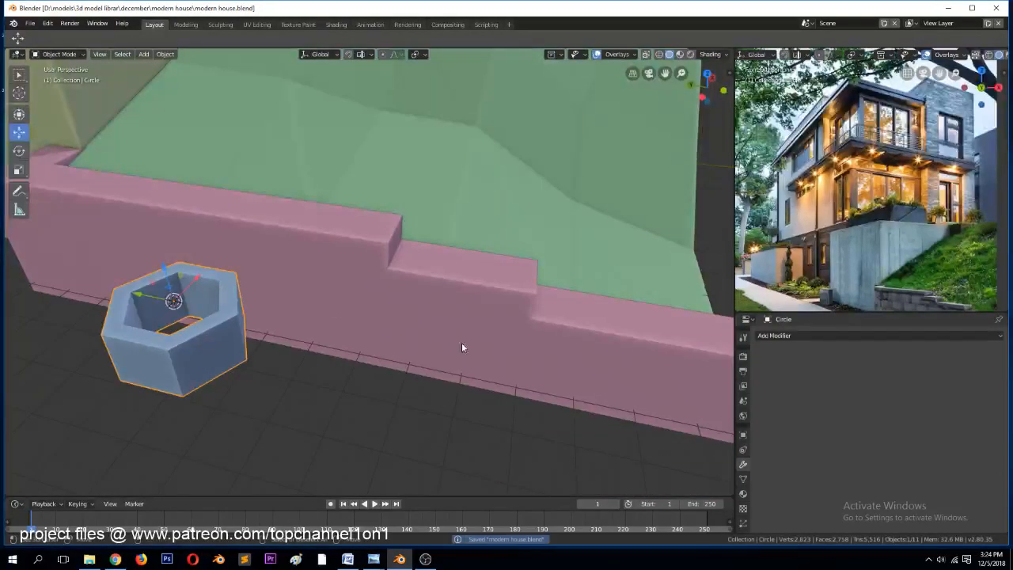
Give the hexagonal ring a Bevel modifier of 0.02 m width and apply its rotation and scale
{"action": "left_click", "coordinate": [805, 335]}
{"action": "left_click", "coordinate": [795, 374]}
{"action": "key", "text": "ctrl+a"}
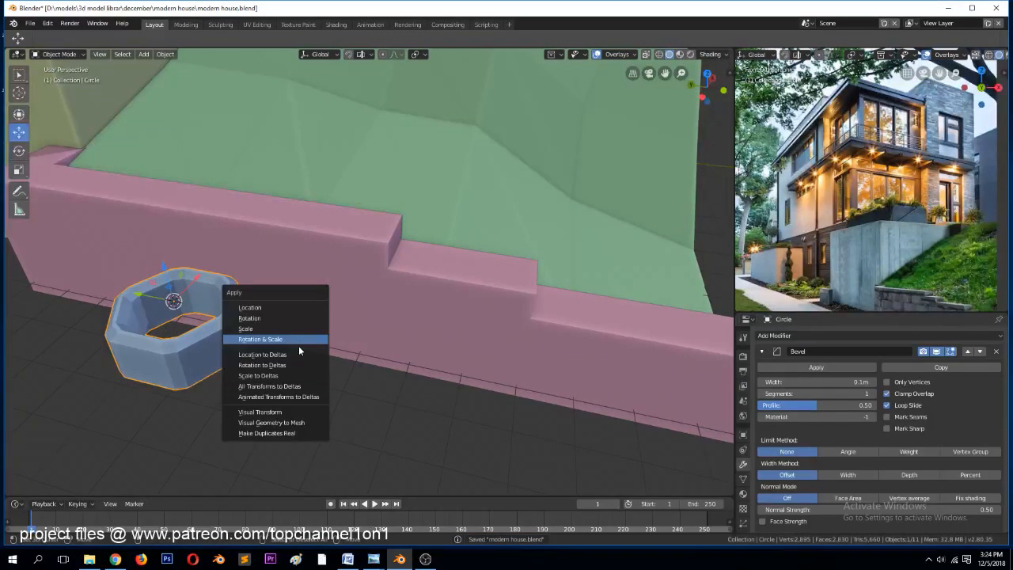
{"action": "left_click", "coordinate": [299, 340]}
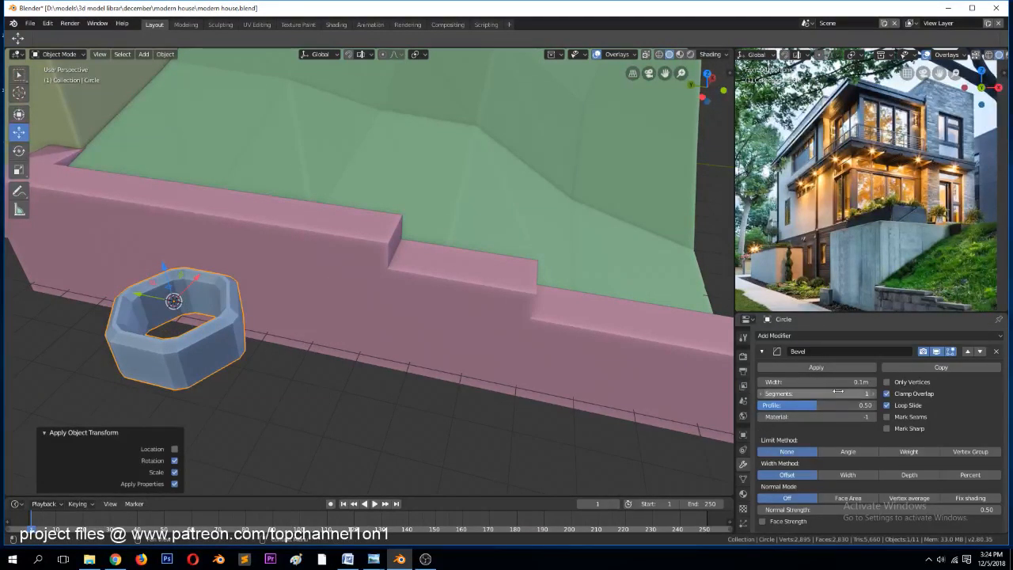
{"action": "left_click_drag", "start_coordinate": [851, 382], "coordinate": [823, 382]}
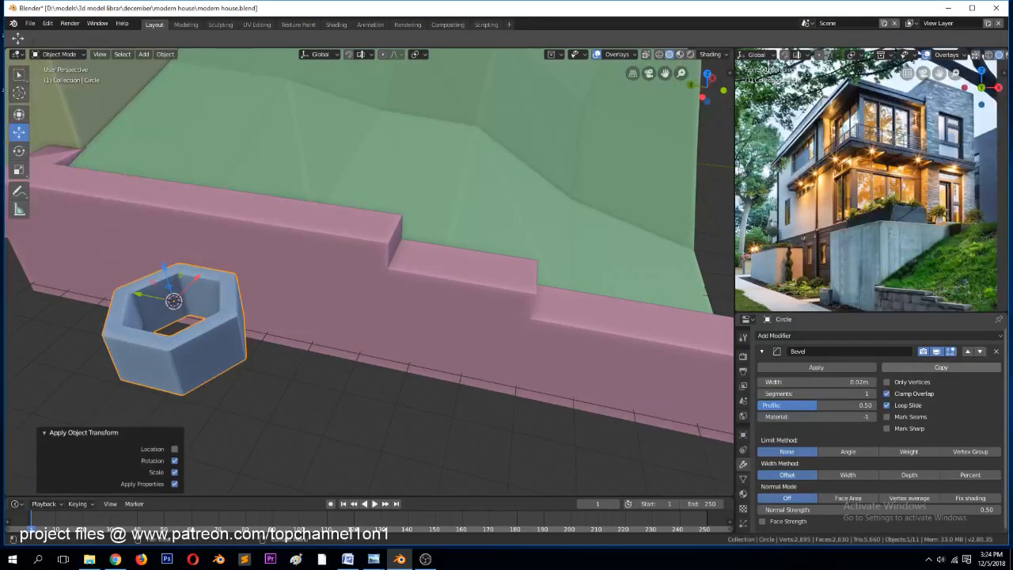
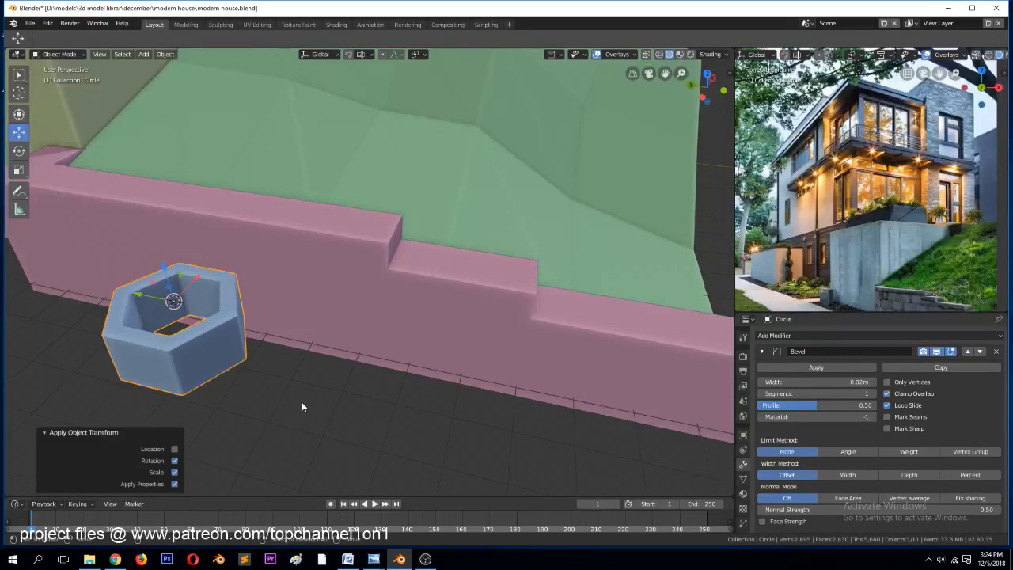
Scale the hexagonal ring to about 0.602 and move it about 2.86 m along X into line with the retaining wall
{"action": "key", "text": "KP_1"}
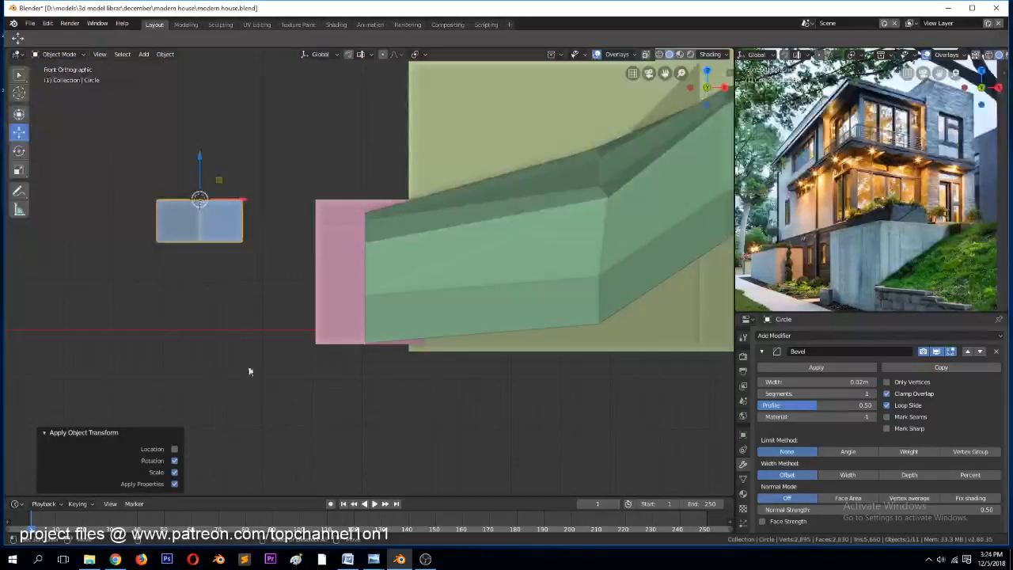
{"action": "key", "text": "s"}
{"action": "left_click", "coordinate": [232, 276]}
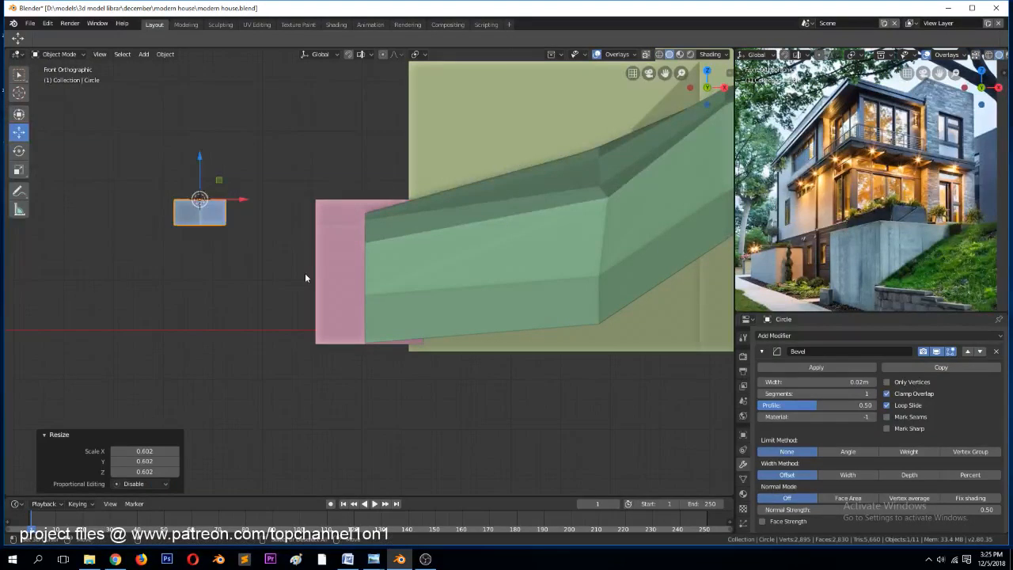
{"action": "key", "text": "g"}
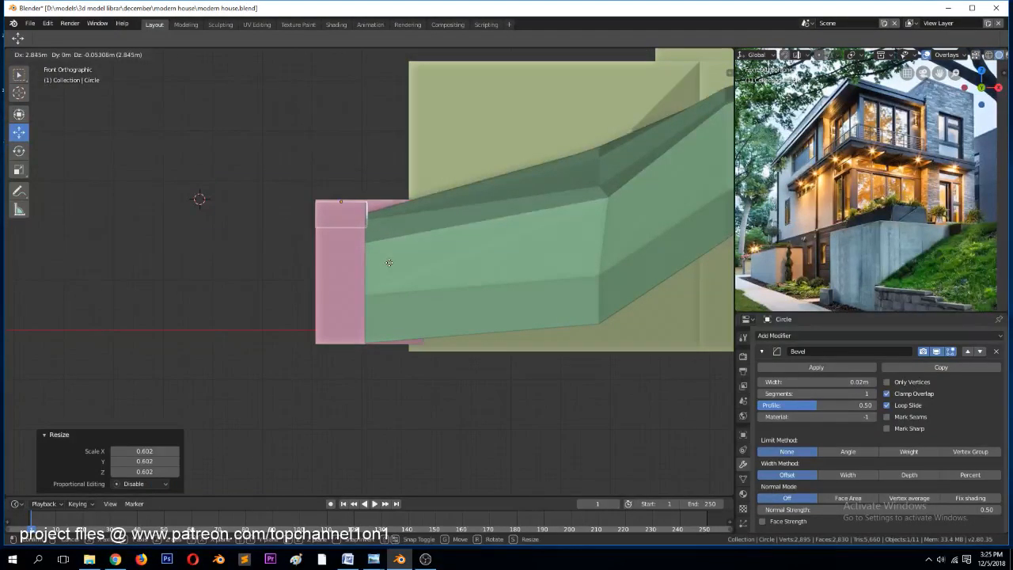
{"action": "left_click", "coordinate": [389, 261]}
Move the hexagonal ring along Y by about 4.36 m and another 1.32 m to the retaining wall's end beside the house
{"action": "middle_click_drag", "start_coordinate": [389, 261], "coordinate": [433, 338]}
{"action": "key", "text": "g"}
{"action": "key", "text": "y"}
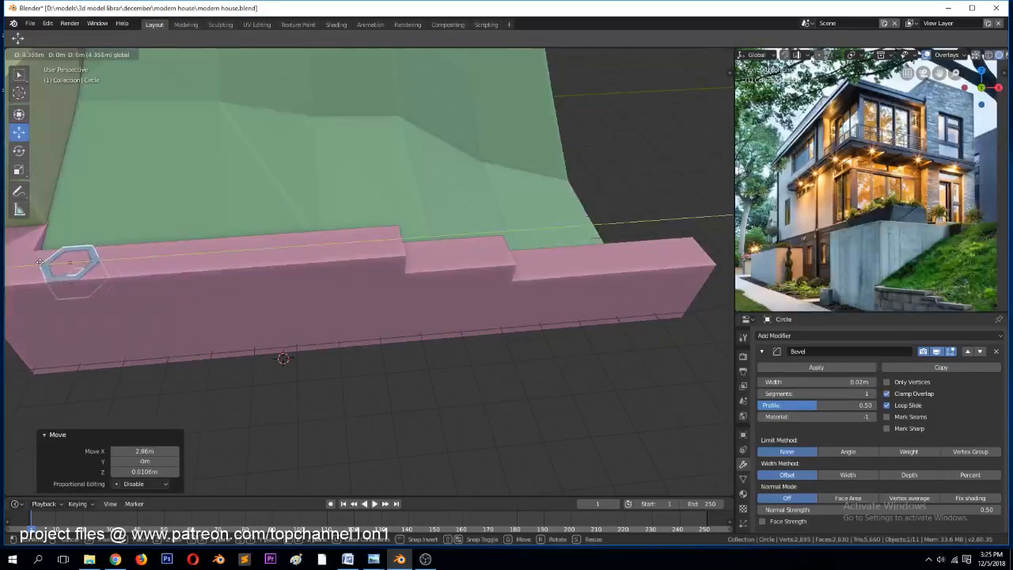
{"action": "left_click", "coordinate": [69, 270]}
{"action": "scroll", "coordinate": [70, 270], "scroll_direction": "down", "scroll_amount": 3}
{"action": "key", "text": "g"}
{"action": "key", "text": "y"}
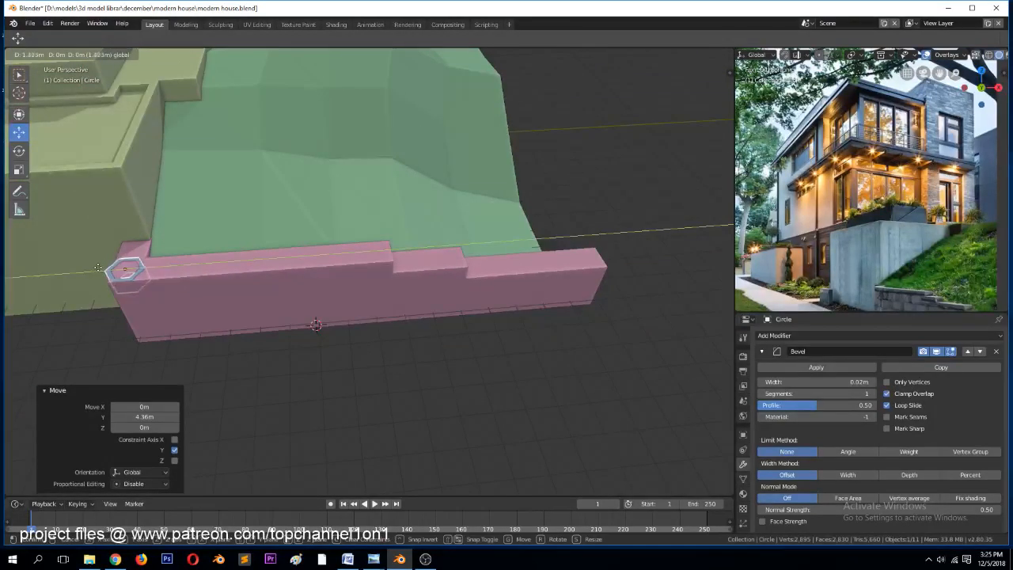
{"action": "left_click_drag", "start_coordinate": [102, 270], "coordinate": [101, 268]}
Shift the hexagonal ring about -0.05 m along X to align it with the retaining wall's corner
{"action": "key", "text": "KP_Decimal"}
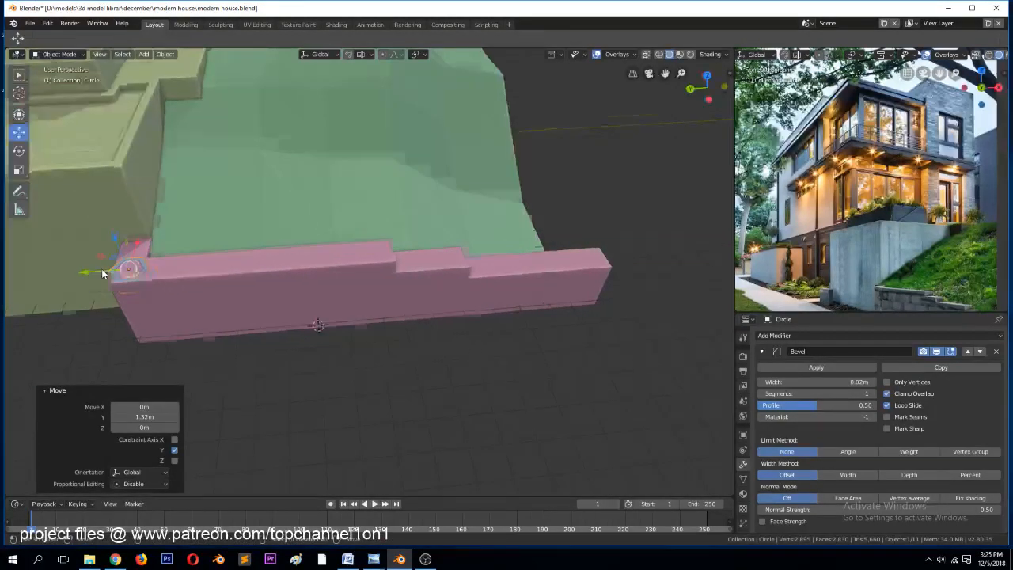
{"action": "scroll", "coordinate": [290, 278], "scroll_direction": "down", "scroll_amount": 2}
{"action": "middle_click_drag", "start_coordinate": [290, 280], "coordinate": [371, 262]}
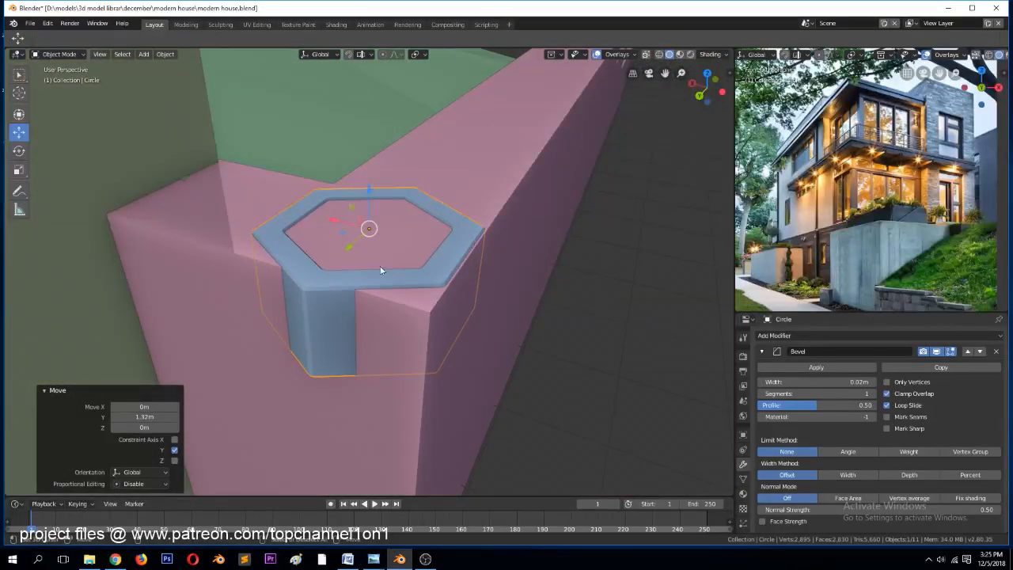
{"action": "key", "text": "g"}
{"action": "key", "text": "x"}
{"action": "left_click", "coordinate": [433, 312]}
Add an Array modifier to the hexagonal ring with a relative offset of 0 on X and 1 on Y
{"action": "middle_click_drag", "start_coordinate": [433, 312], "coordinate": [395, 315]}
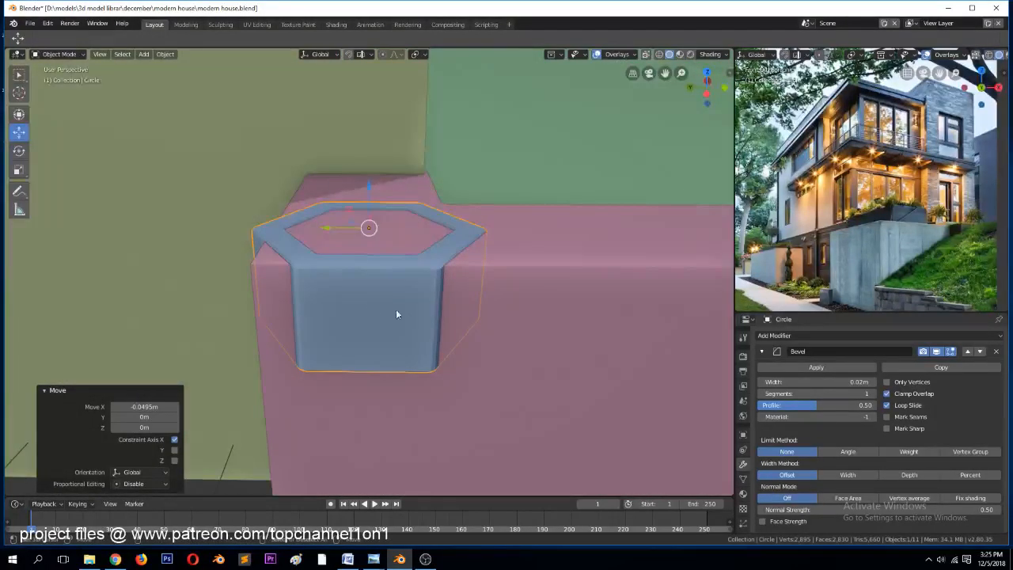
{"action": "left_click", "coordinate": [762, 350]}
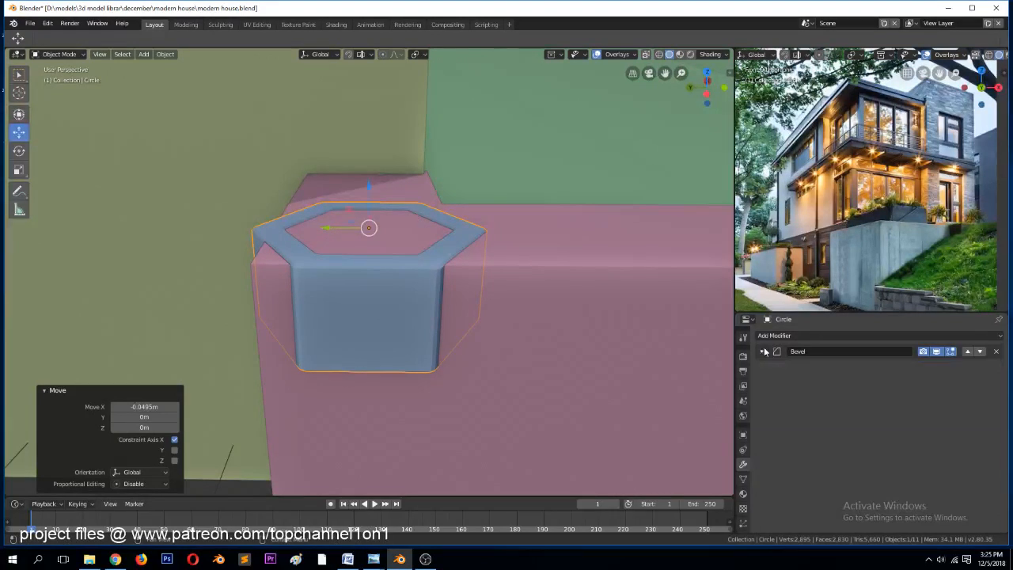
{"action": "left_click", "coordinate": [792, 335]}
{"action": "left_click", "coordinate": [794, 360]}
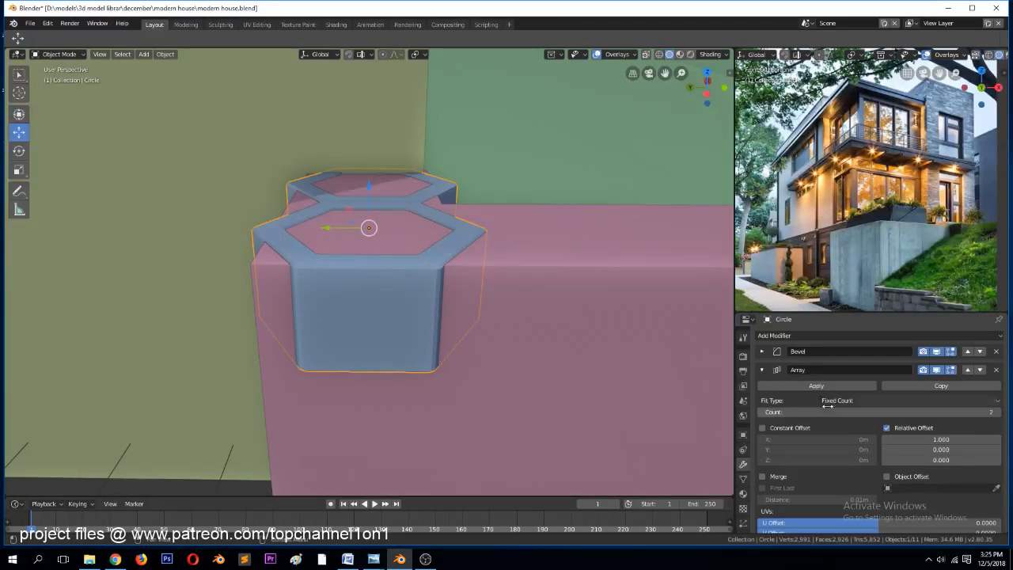
{"action": "left_click", "coordinate": [937, 449]}
{"action": "type", "text": "1"}
{"action": "key", "text": "Return"}
{"action": "left_click", "coordinate": [936, 439]}
{"action": "type", "text": "0"}
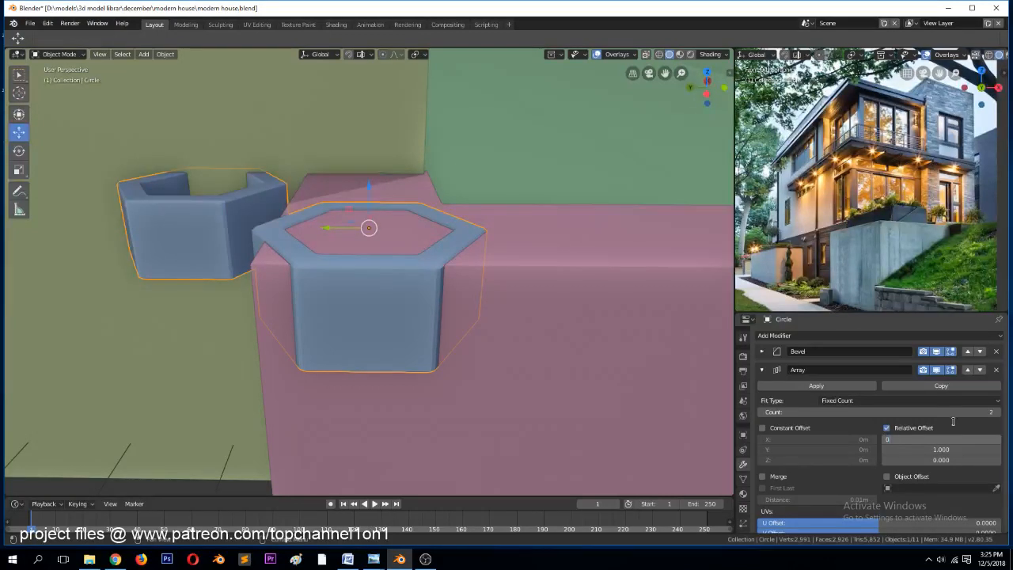
{"action": "key", "text": "Return"}
Reverse the array along the wall by setting its Y relative offset to -1
{"action": "left_click", "coordinate": [955, 458]}
{"action": "left_click", "coordinate": [951, 450]}
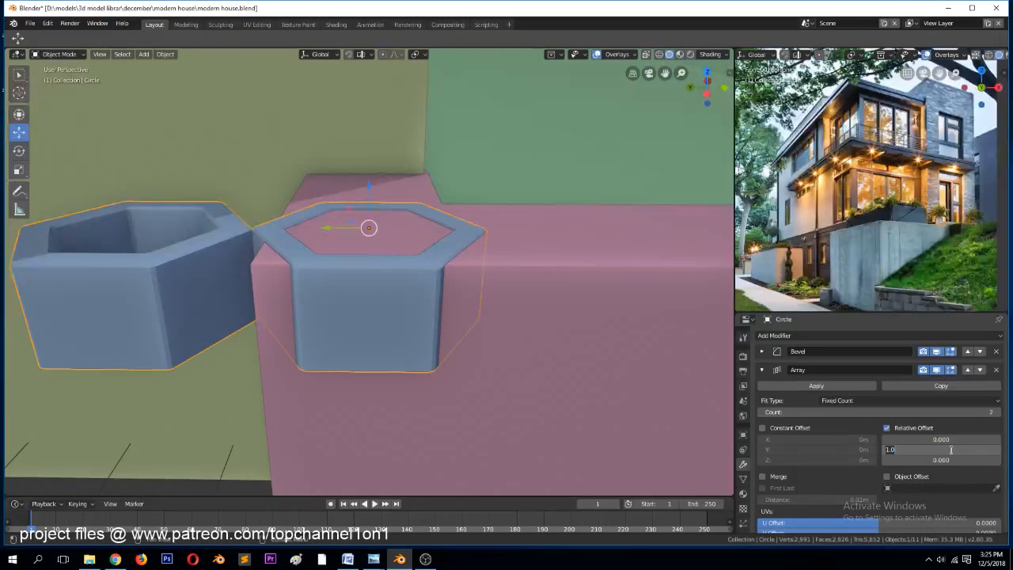
{"action": "type", "text": "-1"}
{"action": "key", "text": "Return"}
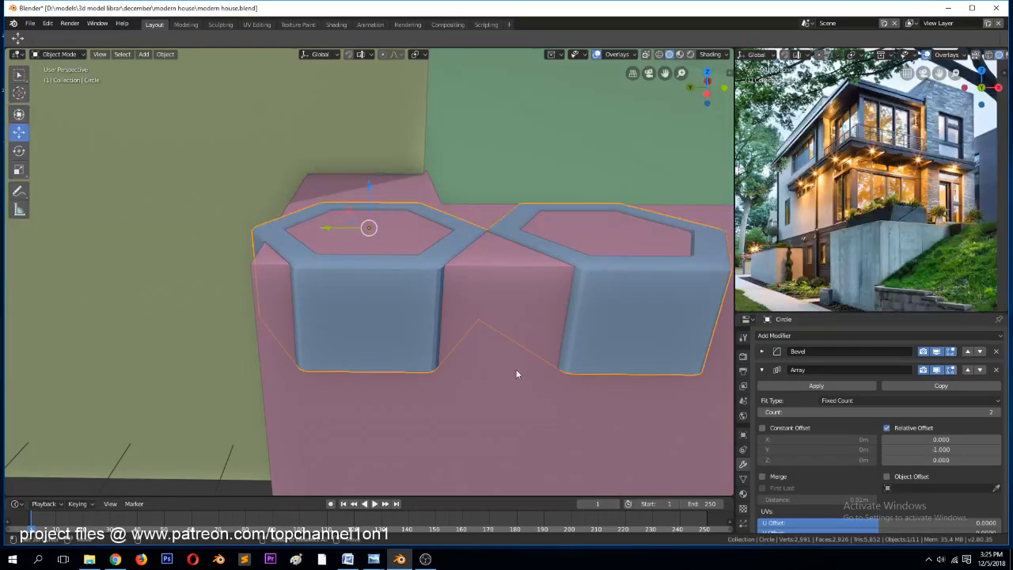
Set the array count to 7 to fill the highest step of the retaining wall with blocks
{"action": "scroll", "coordinate": [520, 374], "scroll_direction": "down", "scroll_amount": 3}
{"action": "mouse_move", "coordinate": [520, 375]}
{"action": "middle_mouse_down"}
{"action": "mouse_move", "coordinate": [463, 367]}
{"action": "mouse_move", "coordinate": [528, 386]}
{"action": "middle_mouse_up"}
{"action": "scroll", "coordinate": [526, 387], "scroll_direction": "down", "scroll_amount": 6}
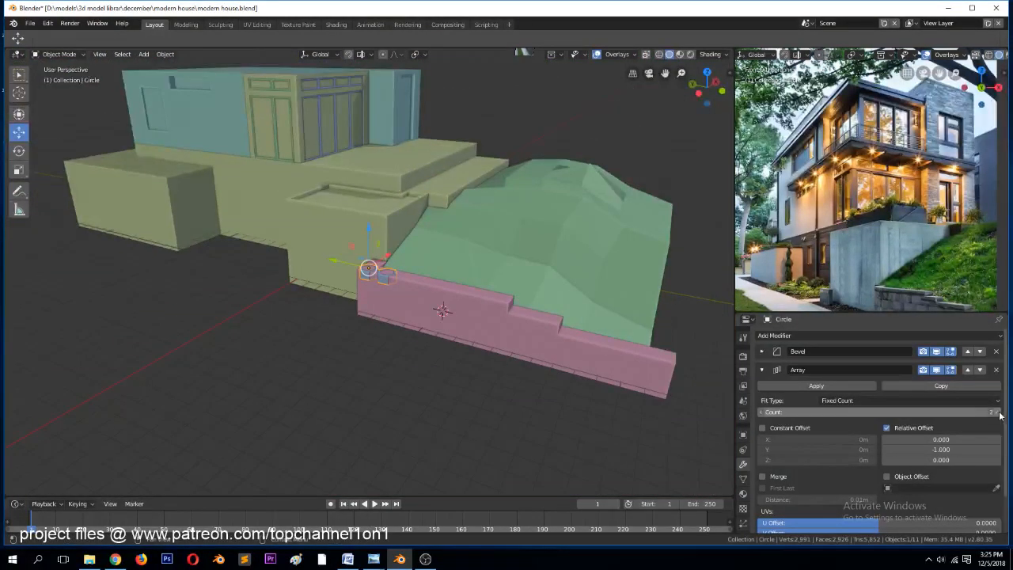
{"action": "left_click_drag", "start_coordinate": [974, 420], "coordinate": [1007, 419]}
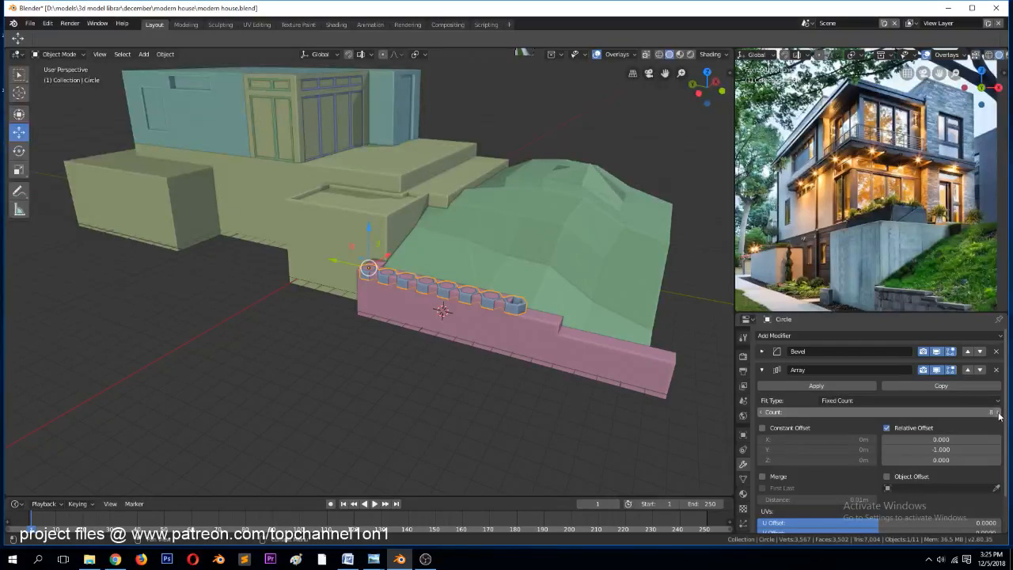
{"action": "left_click_drag", "start_coordinate": [760, 409], "coordinate": [752, 409]}
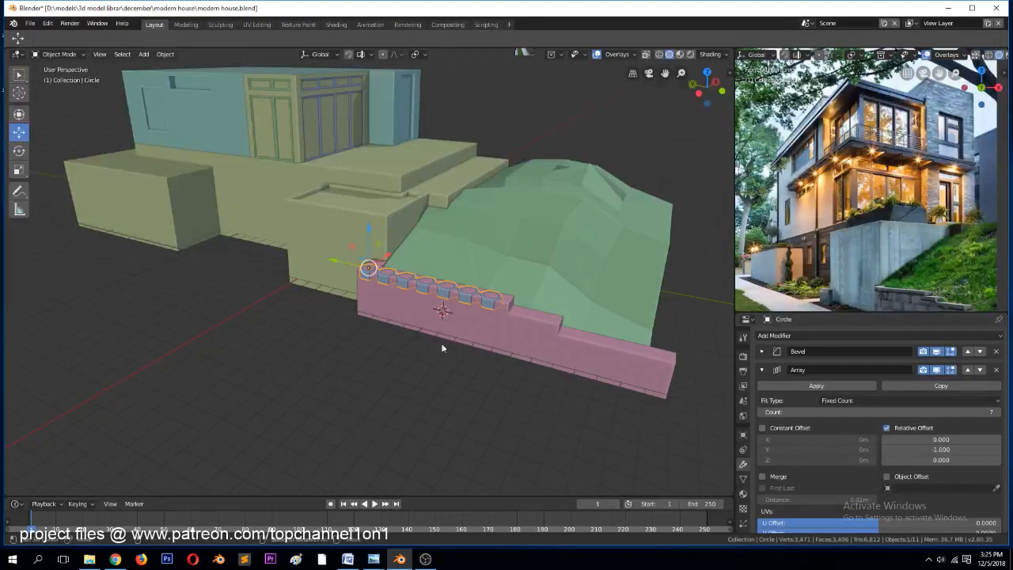
Make a linked duplicate of the block row 0.52 m lower and offset it about -0.633 m along Y to stagger the blocks
{"action": "middle_click_drag", "start_coordinate": [417, 308], "coordinate": [437, 277]}
{"action": "scroll", "coordinate": [435, 274], "scroll_direction": "up", "scroll_amount": 4}
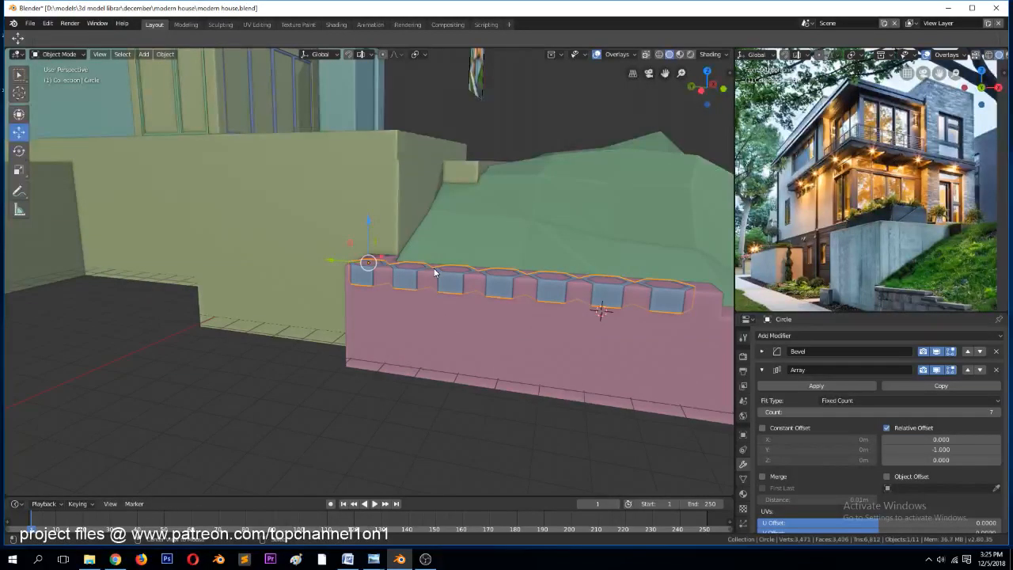
{"action": "key", "text": "shift+d"}
{"action": "key", "text": "z"}
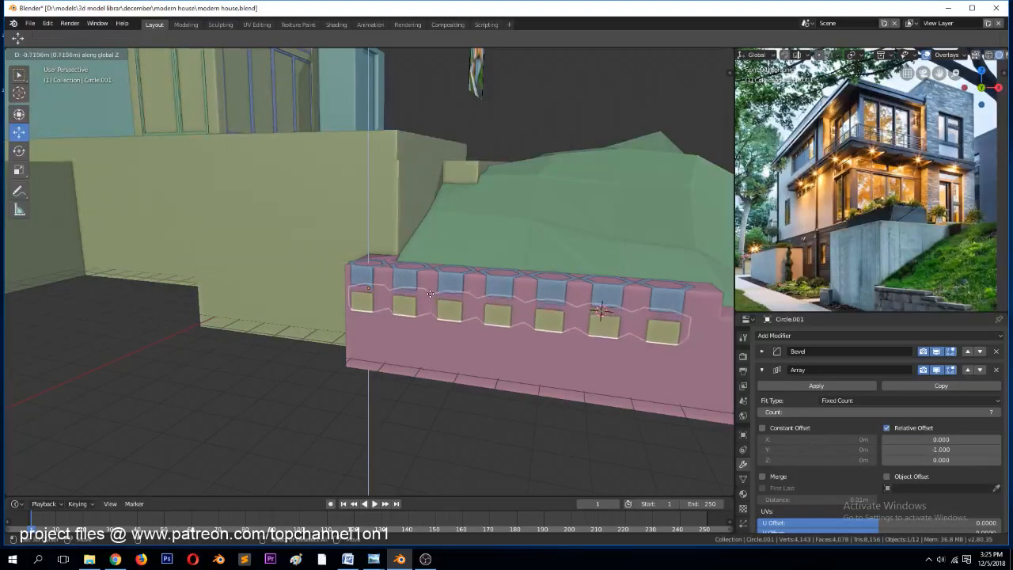
{"action": "left_click", "coordinate": [293, 276]}
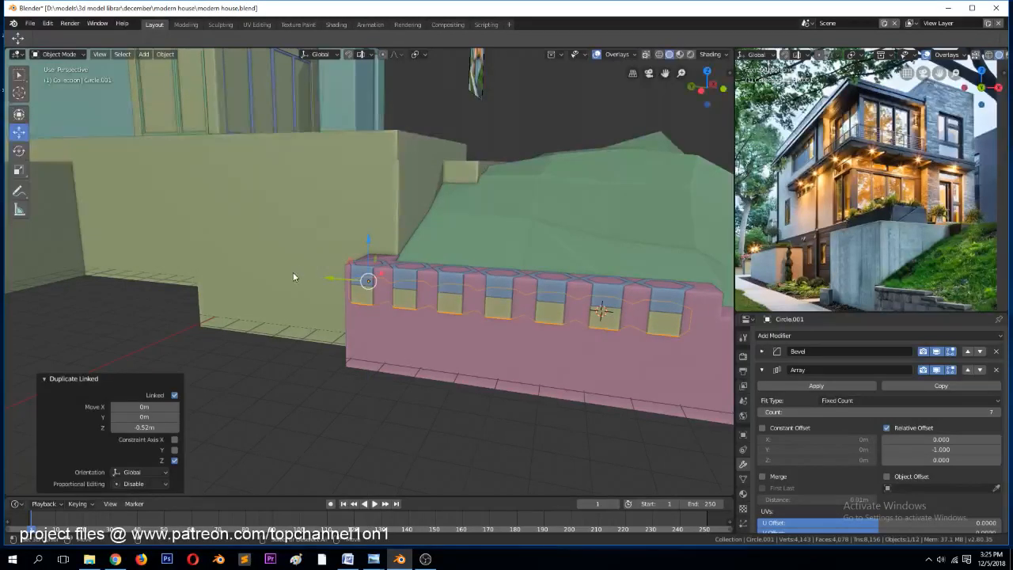
{"action": "key", "text": "g"}
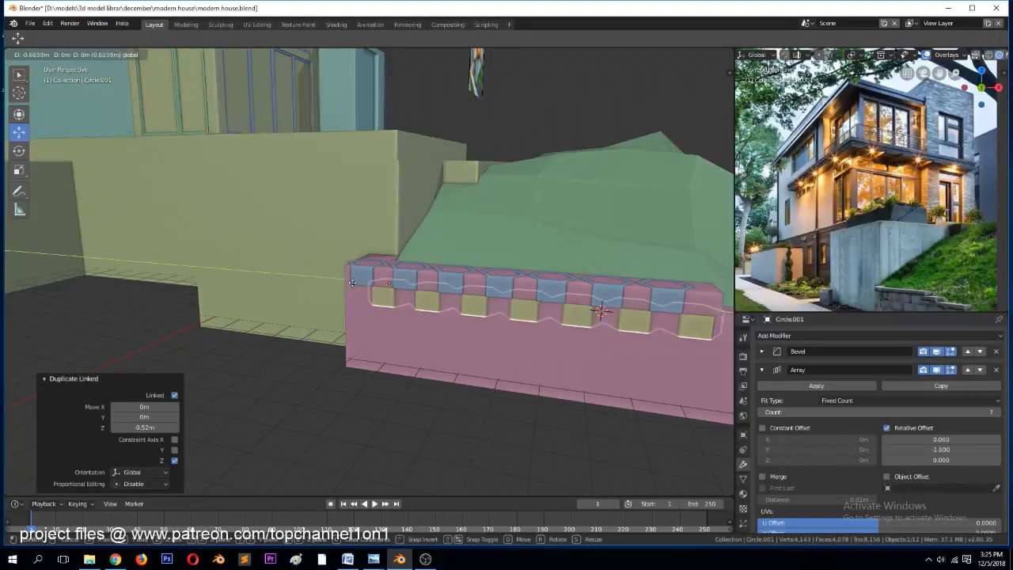
{"action": "left_click", "coordinate": [354, 281]}
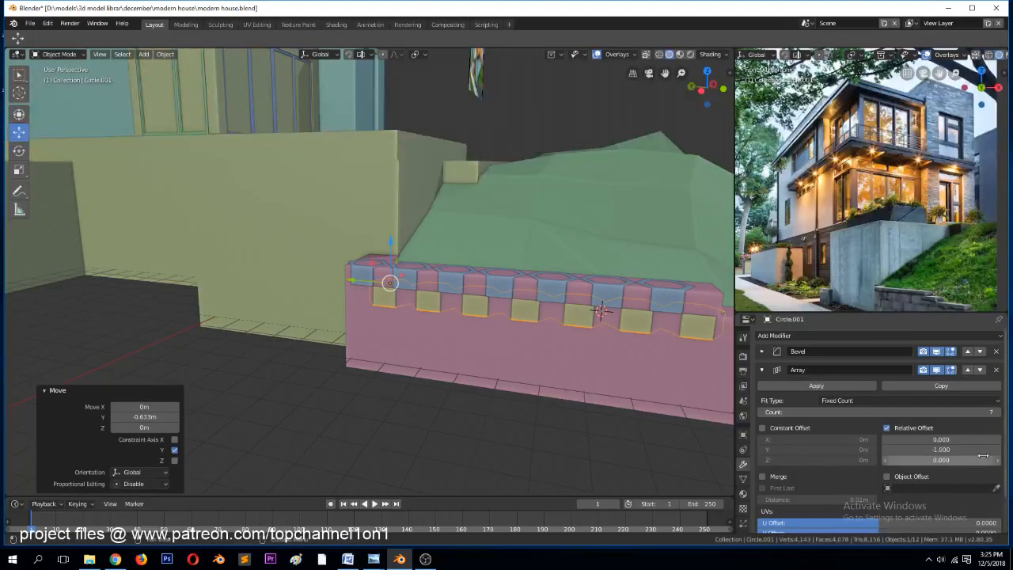
Set the second block row's array count to 9 to cover the wall's middle step
{"action": "middle_click_drag", "start_coordinate": [659, 415], "coordinate": [543, 373]}
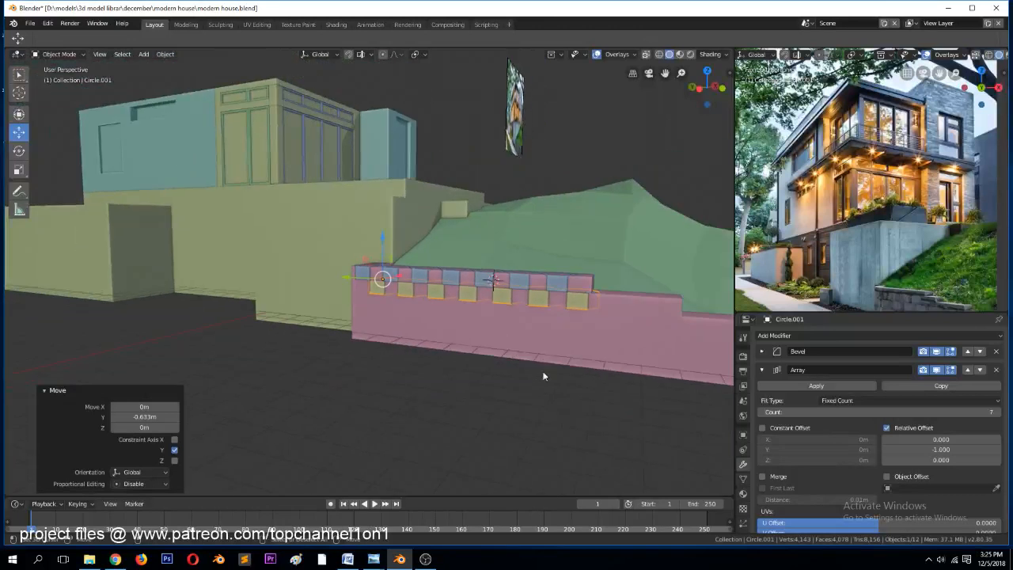
{"action": "left_click", "coordinate": [997, 413]}
{"action": "left_click", "coordinate": [997, 412]}
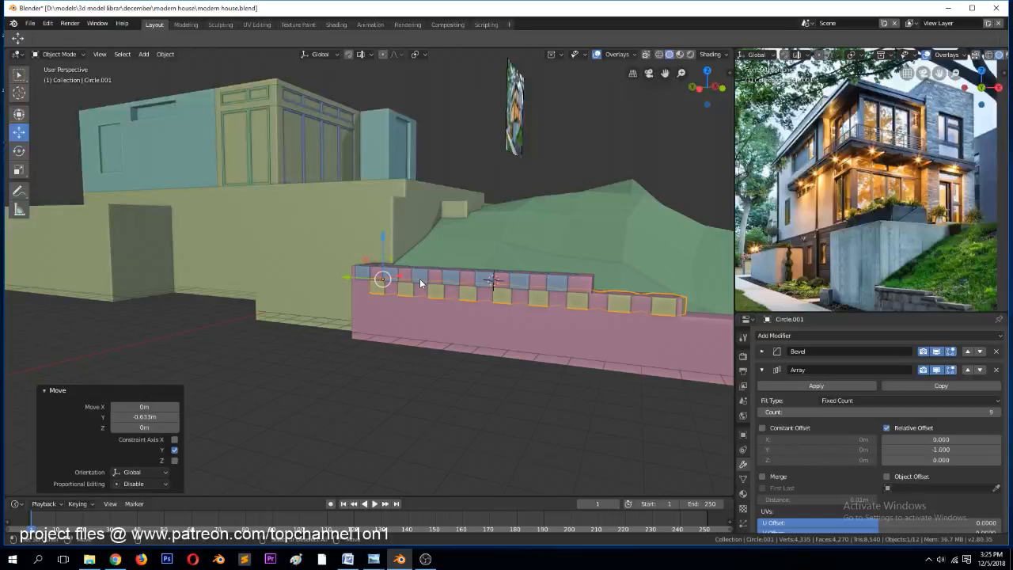
Make a linked duplicate of the second row about 0.521 m lower and offset it about 0.564 m along Y
{"action": "key", "text": "shift+d"}
{"action": "key", "text": "z"}
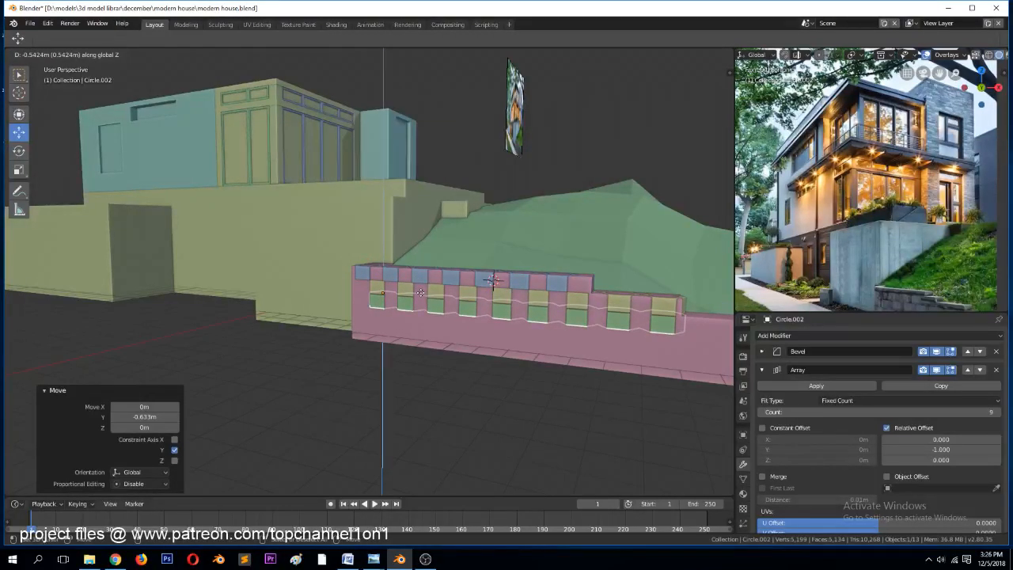
{"action": "left_click", "coordinate": [421, 291]}
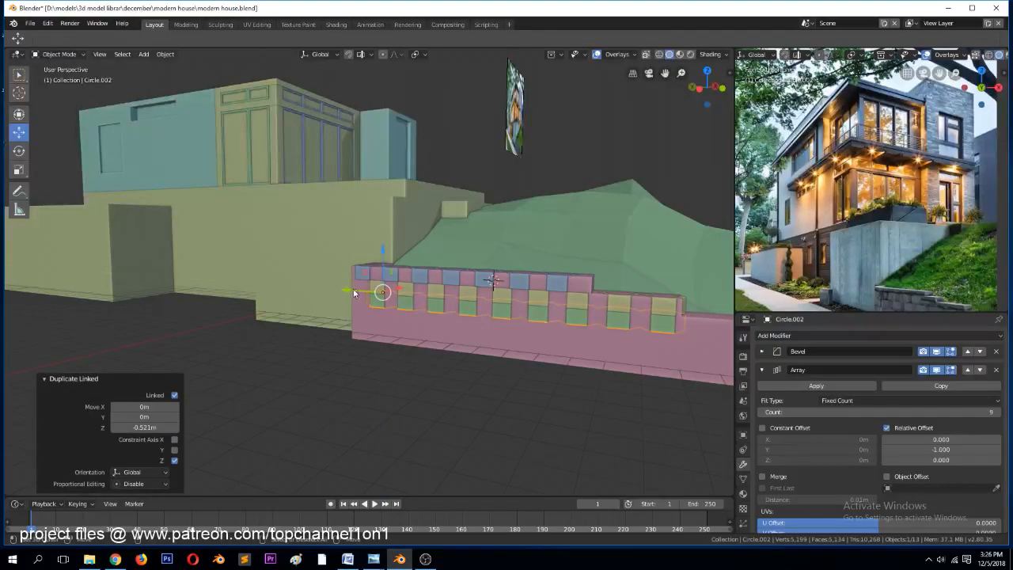
{"action": "key", "text": "g"}
{"action": "left_click", "coordinate": [336, 285]}
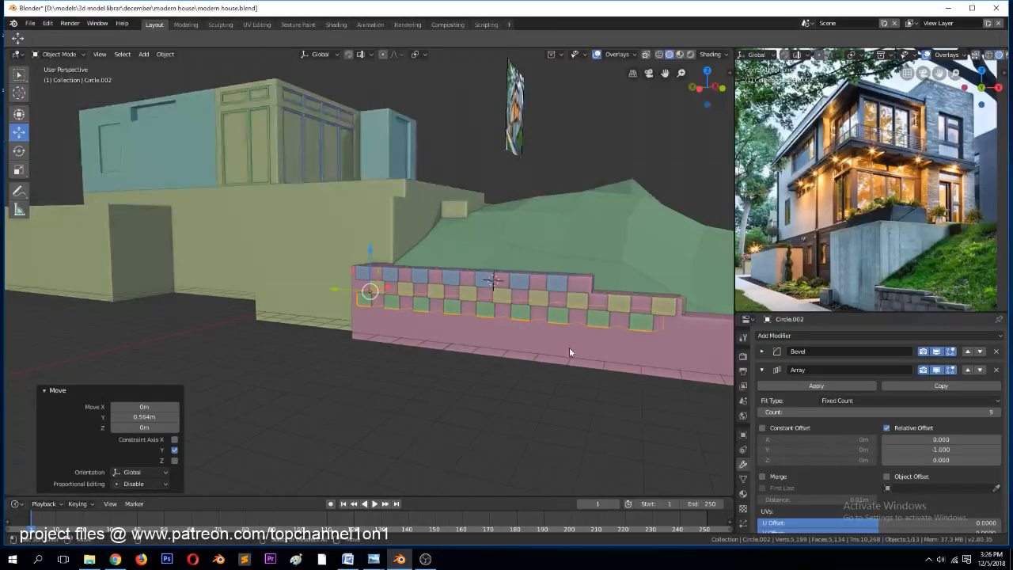
Extend the third row's array count to 13 and copy its Array modifier with a Y relative offset of 0
{"action": "scroll", "coordinate": [554, 350], "scroll_direction": "down", "scroll_amount": 3}
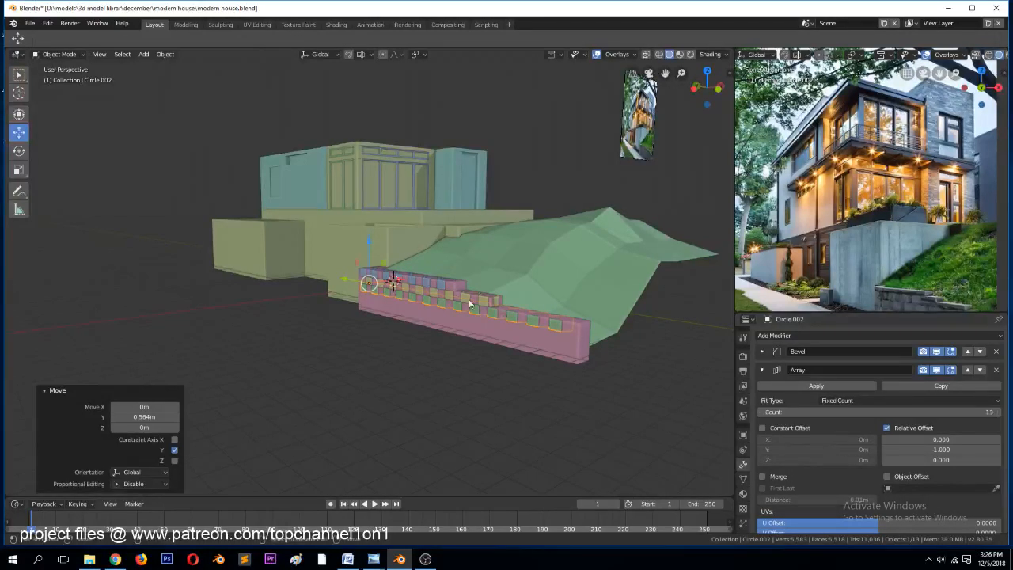
{"action": "left_click", "coordinate": [927, 387]}
{"action": "left_click", "coordinate": [763, 369]}
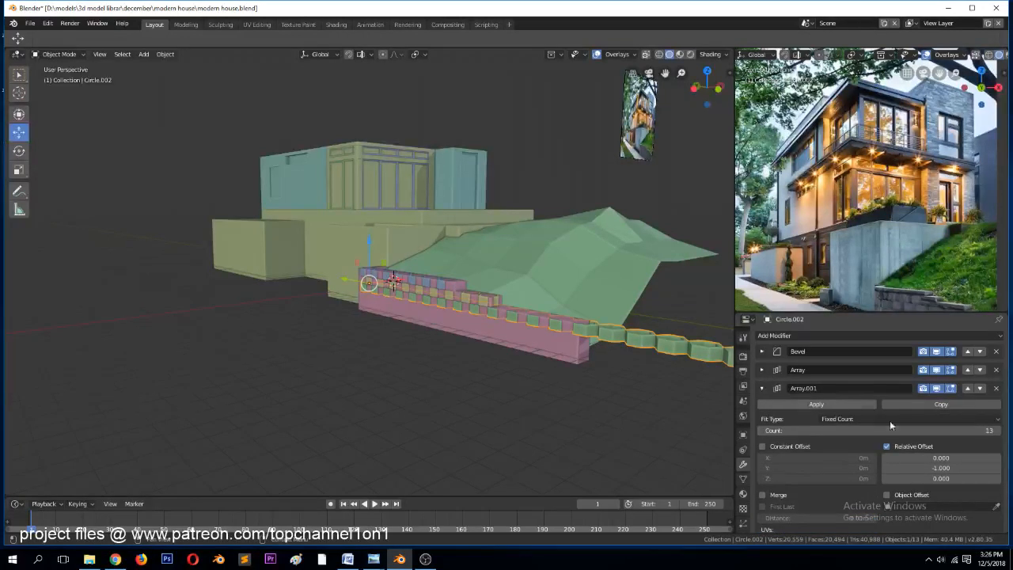
{"action": "left_click", "coordinate": [940, 469]}
{"action": "type", "text": "0"}
{"action": "key", "text": "Return"}
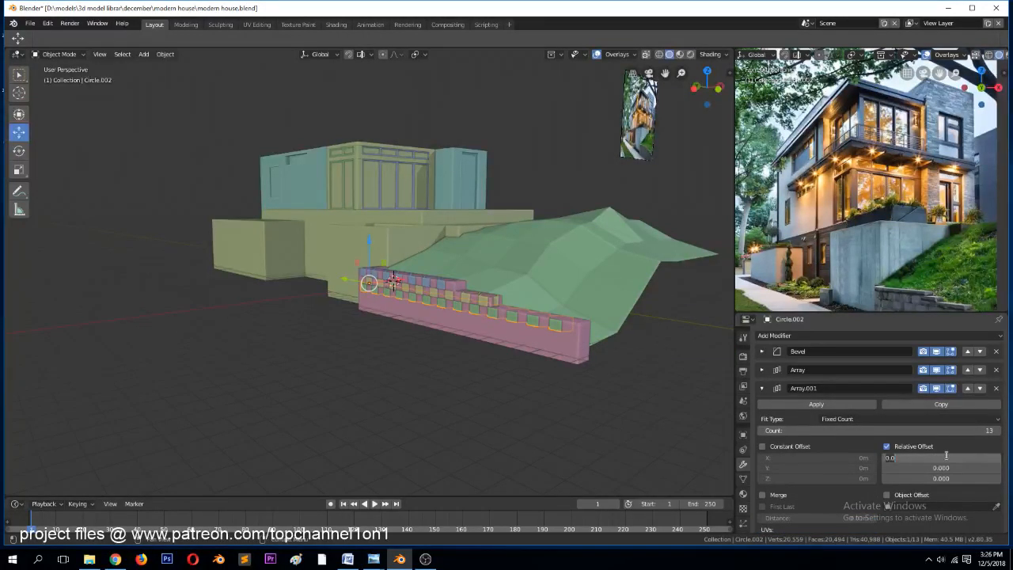
Set the copied array's Z relative offset to -1 so the third row repeats downward
{"action": "left_click", "coordinate": [946, 478]}
{"action": "type", "text": "1"}
{"action": "key", "text": "Return"}
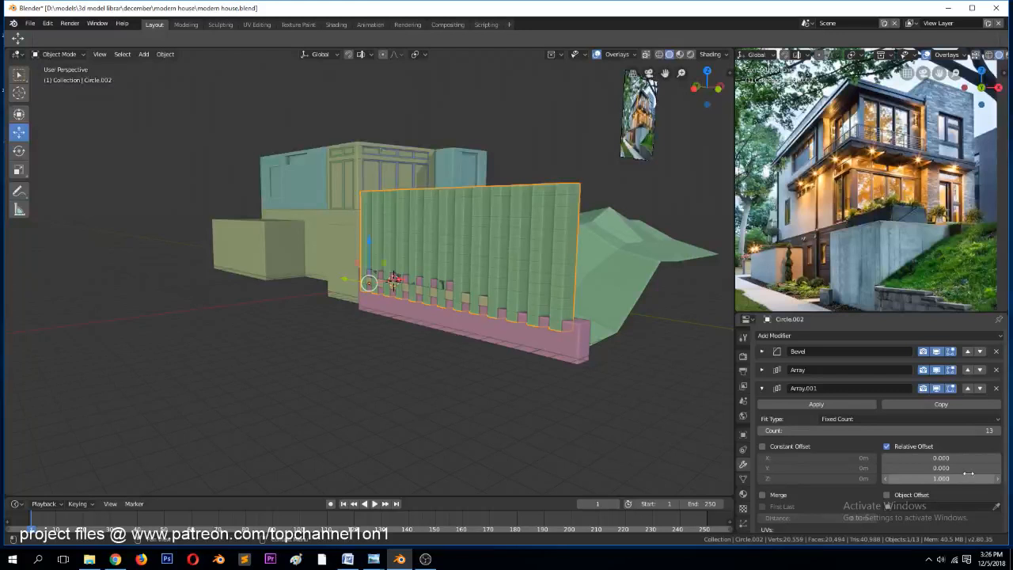
{"action": "left_click", "coordinate": [946, 479]}
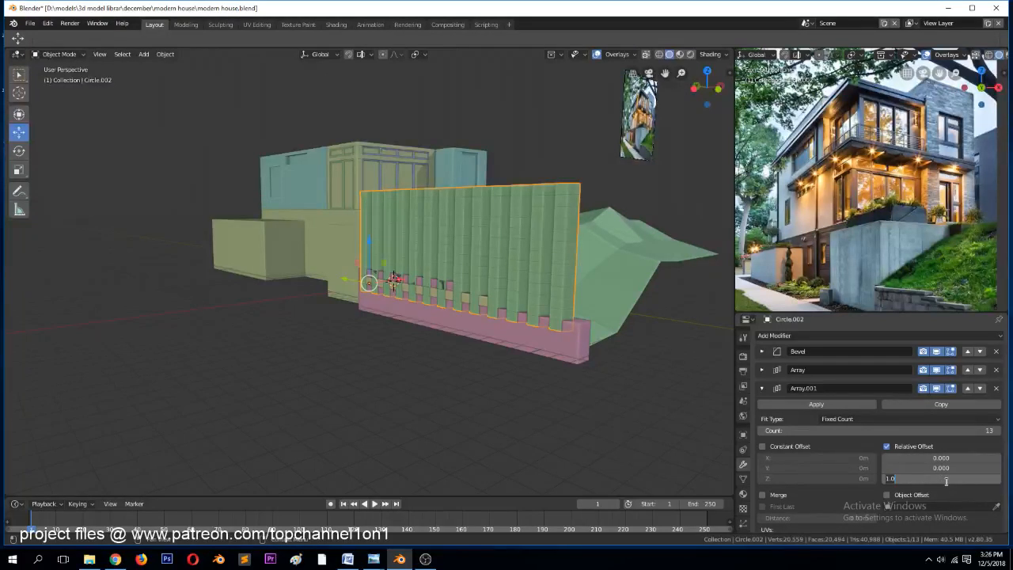
{"action": "type", "text": "-1"}
{"action": "key", "text": "Return"}
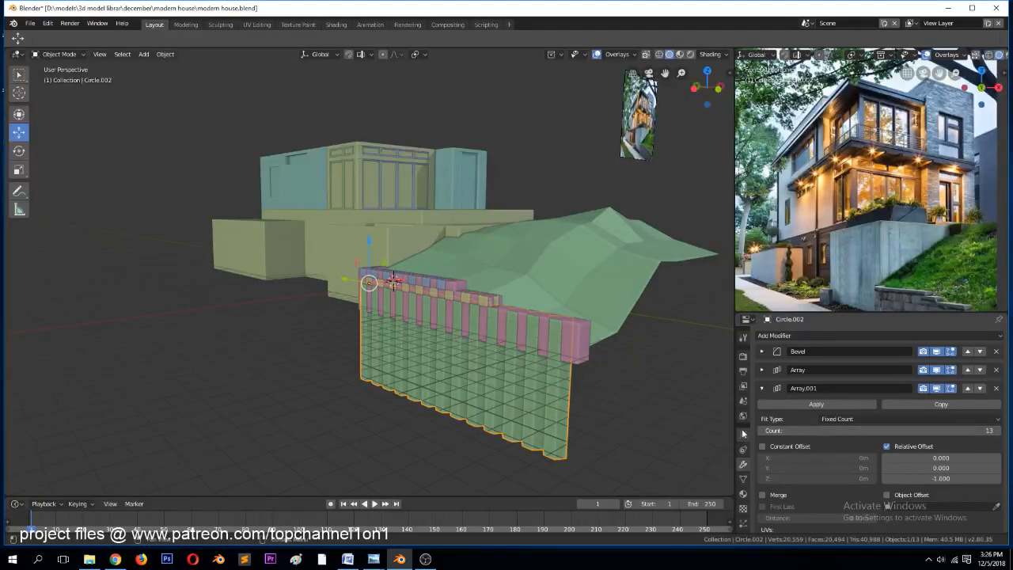
Set the vertical array's count to 3
{"action": "left_click", "coordinate": [851, 433]}
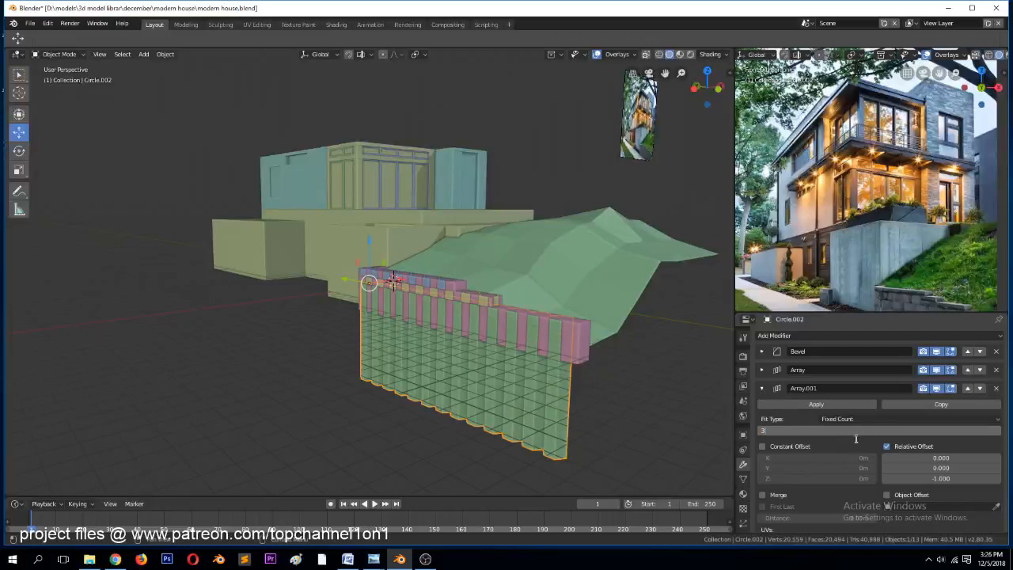
{"action": "type", "text": "3"}
{"action": "key", "text": "Return"}
Hide the solid pink retaining wall behind the hexagonal blocks
{"action": "scroll", "coordinate": [507, 391], "scroll_direction": "up", "scroll_amount": 5}
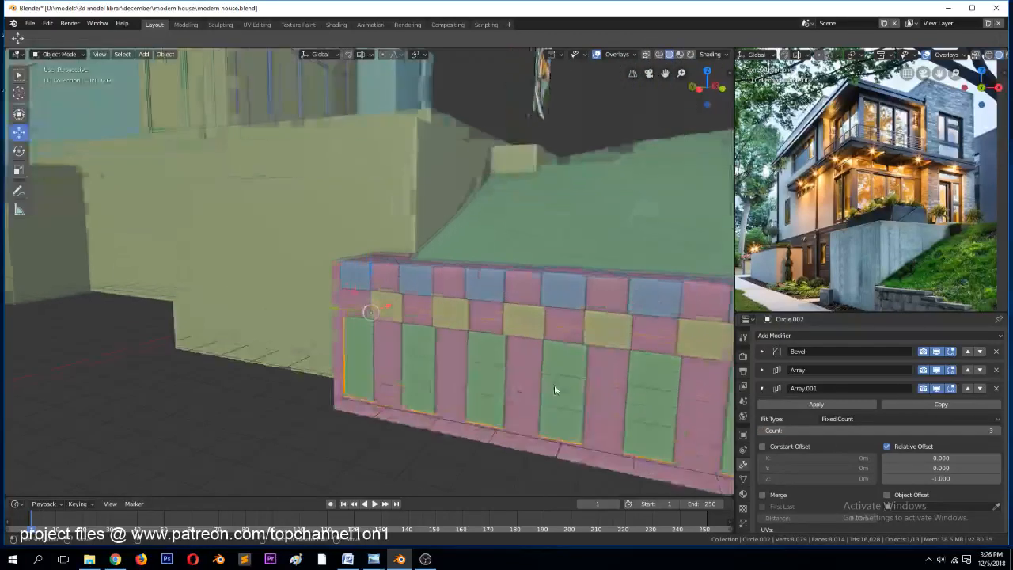
{"action": "right_click", "coordinate": [483, 432]}
{"action": "key", "text": "h"}
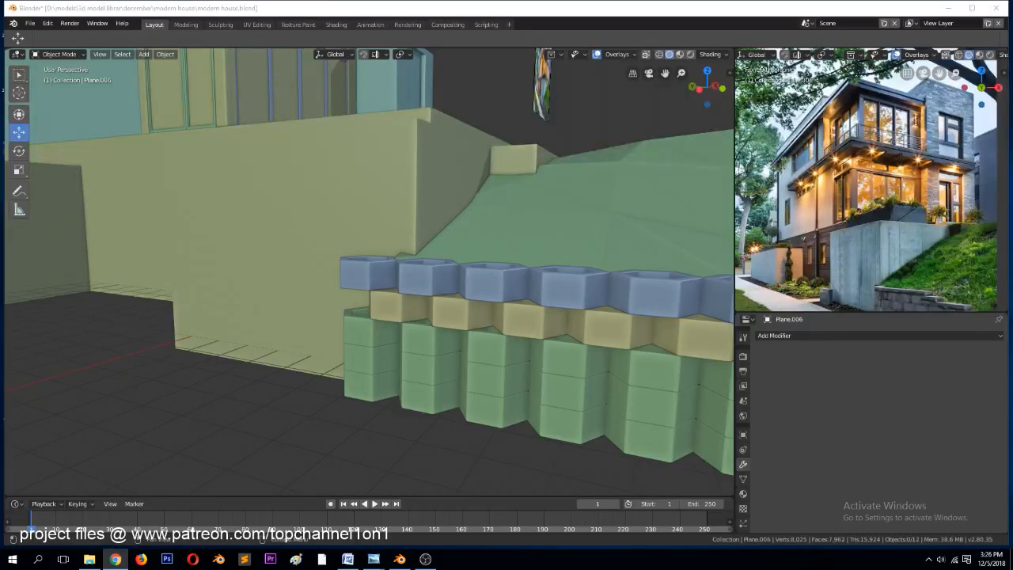
Set the Y relative offset of the lower block rows' vertical array to -0.040 to stagger them
{"action": "left_click", "coordinate": [656, 363]}
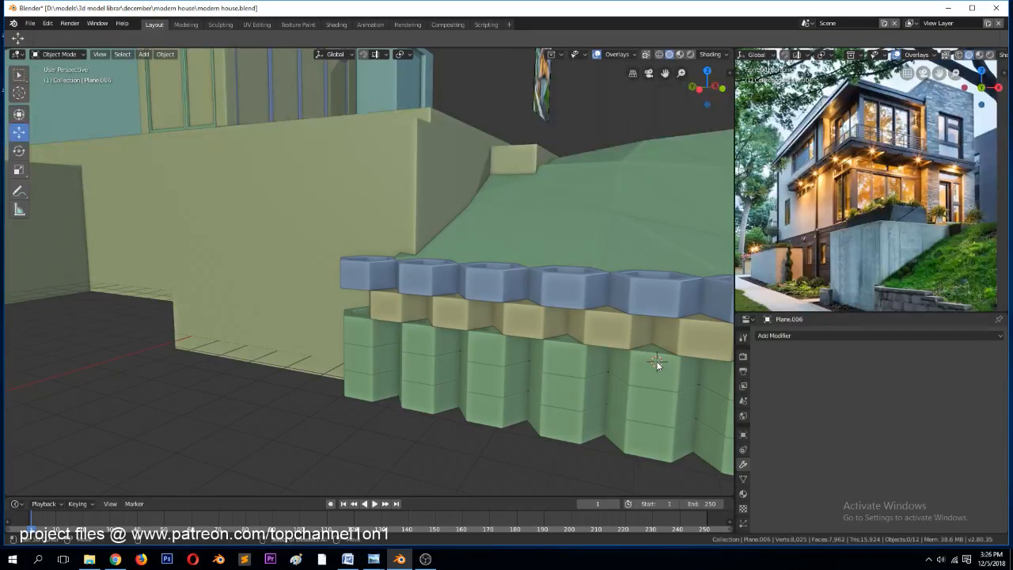
{"action": "mouse_move", "coordinate": [526, 359]}
{"action": "middle_mouse_down"}
{"action": "mouse_move", "coordinate": [549, 355]}
{"action": "mouse_move", "coordinate": [517, 346]}
{"action": "middle_mouse_up"}
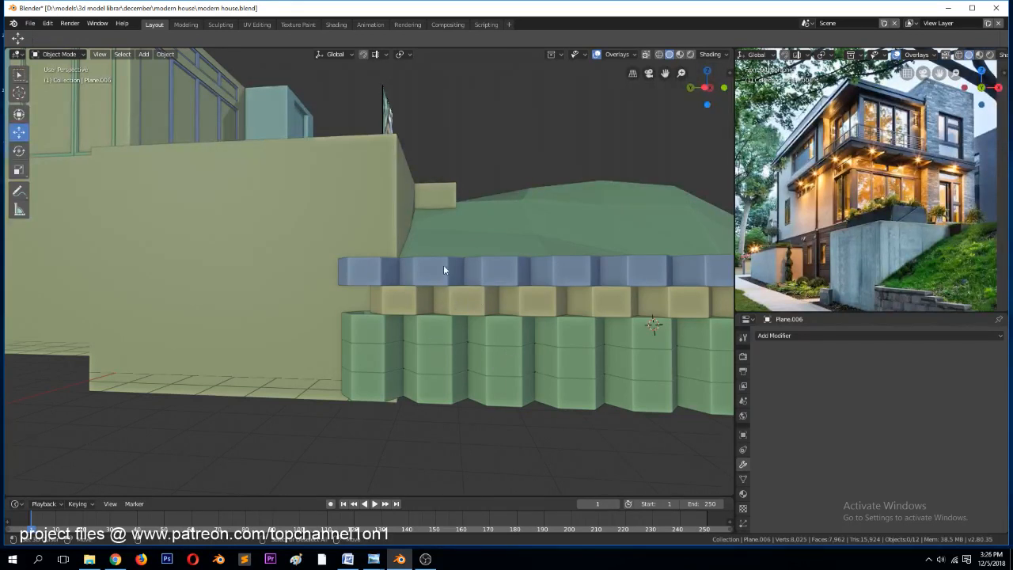
{"action": "left_click", "coordinate": [512, 370]}
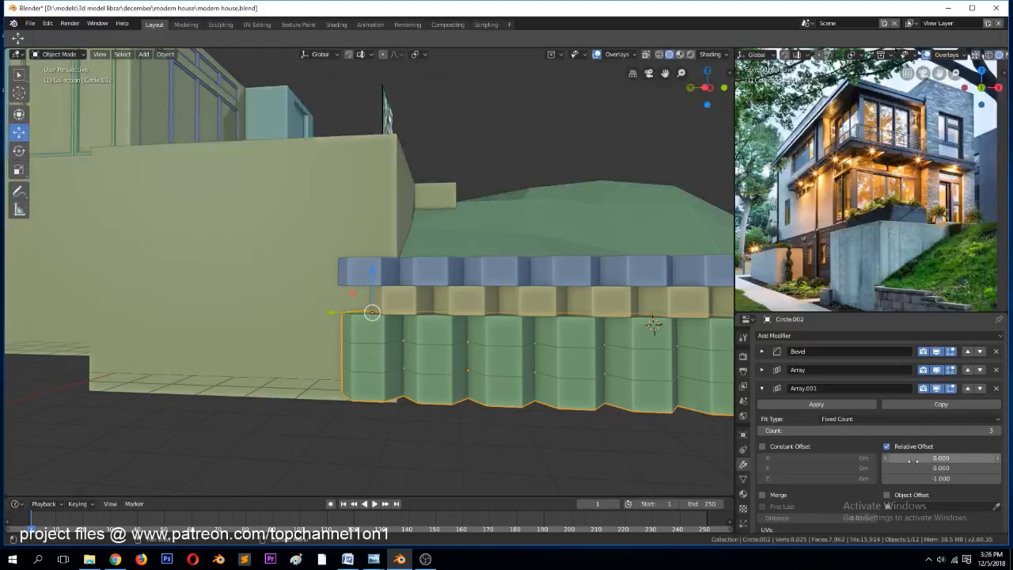
{"action": "mouse_move", "coordinate": [947, 467]}
{"action": "left_mouse_down"}
{"action": "mouse_move", "coordinate": [906, 467]}
{"action": "mouse_move", "coordinate": [935, 468]}
{"action": "left_mouse_up"}
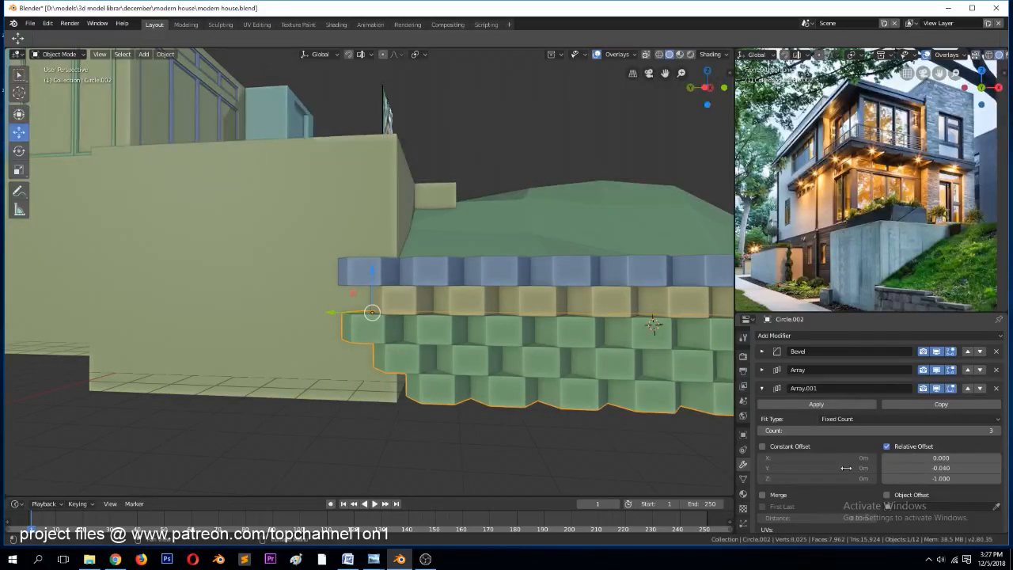
{"action": "scroll", "coordinate": [837, 466], "scroll_direction": "down", "scroll_amount": 1}
{"action": "scroll", "coordinate": [659, 415], "scroll_direction": "down", "scroll_amount": 1}
{"action": "key", "text": "alt+a"}
Raise the two lower vertices of the green slope's edge beside the hexagonal block wall
{"action": "middle_click_drag", "start_coordinate": [549, 364], "coordinate": [580, 378]}
{"action": "scroll", "coordinate": [551, 368], "scroll_direction": "down", "scroll_amount": 4}
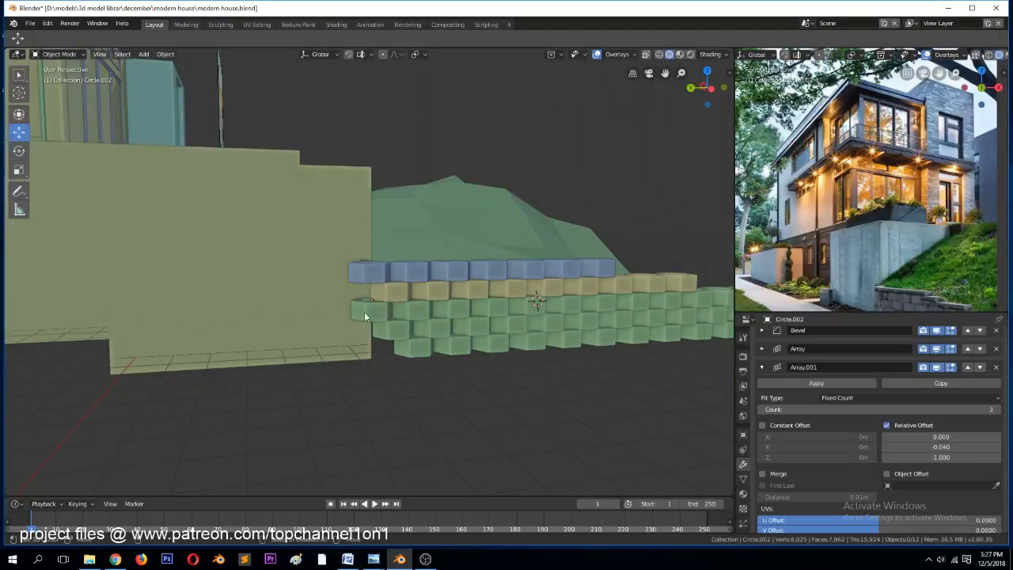
{"action": "middle_click_drag", "start_coordinate": [383, 360], "coordinate": [496, 358]}
{"action": "left_click", "coordinate": [495, 359]}
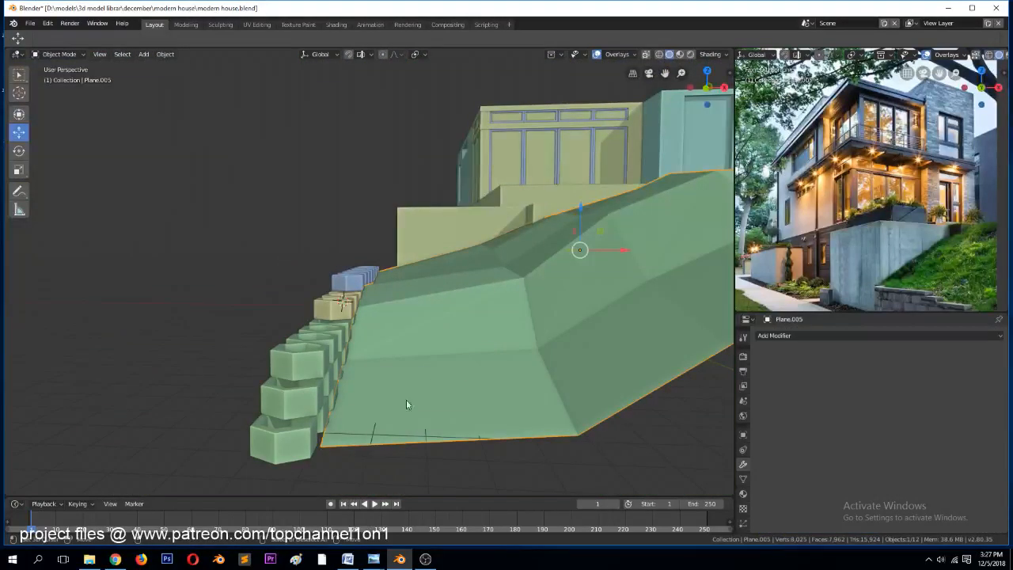
{"action": "key", "text": "Tab"}
{"action": "left_click", "coordinate": [335, 362], "text": "shift"}
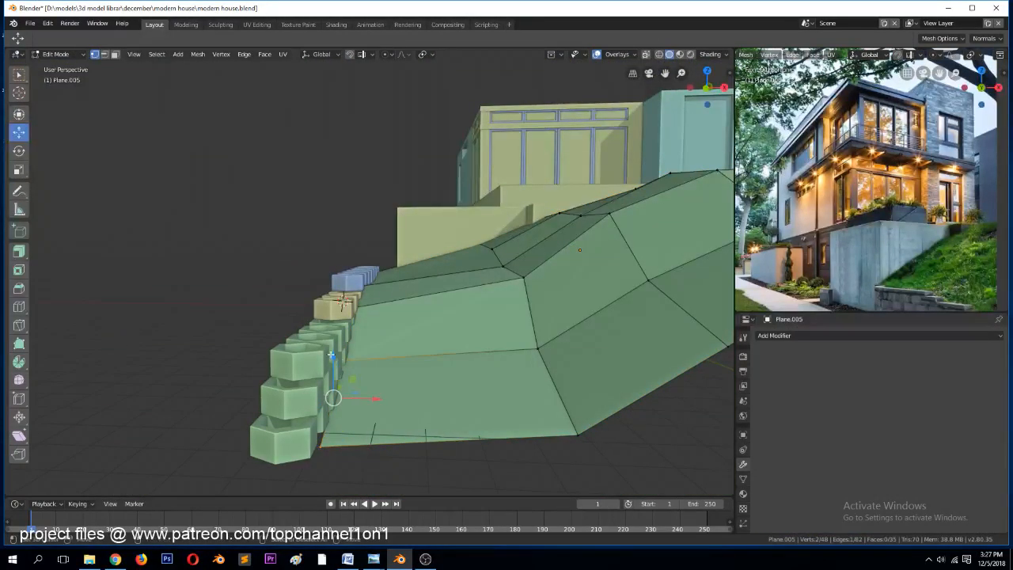
{"action": "left_click_drag", "start_coordinate": [333, 361], "coordinate": [336, 323]}
Raise the slope's upper vertex behind the block rows slightly and save the file
{"action": "left_click", "coordinate": [372, 298]}
{"action": "left_click", "coordinate": [355, 307]}
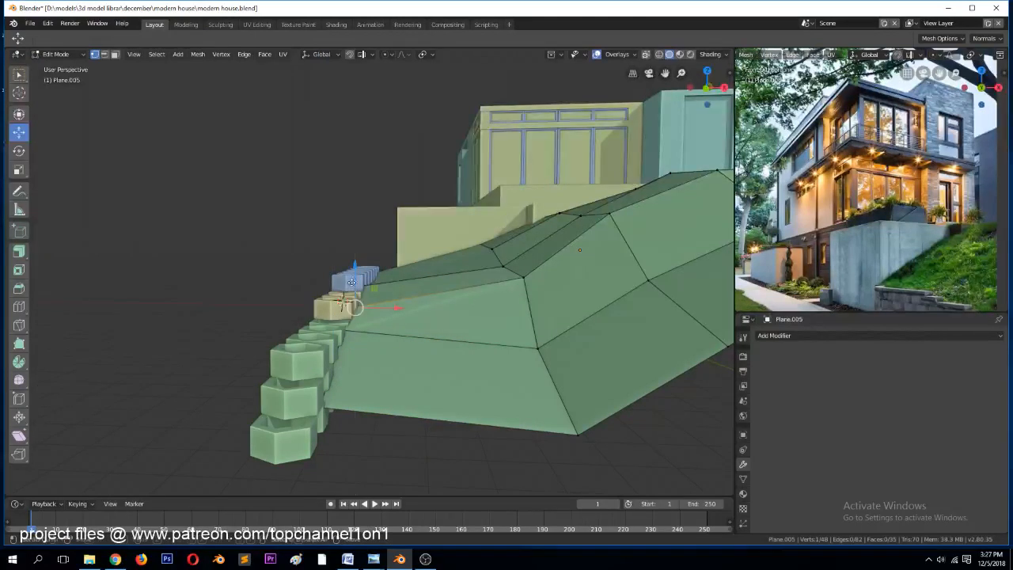
{"action": "left_click_drag", "start_coordinate": [358, 265], "coordinate": [358, 261]}
{"action": "key", "text": "Tab"}
{"action": "middle_click_drag", "start_coordinate": [380, 310], "coordinate": [488, 331]}
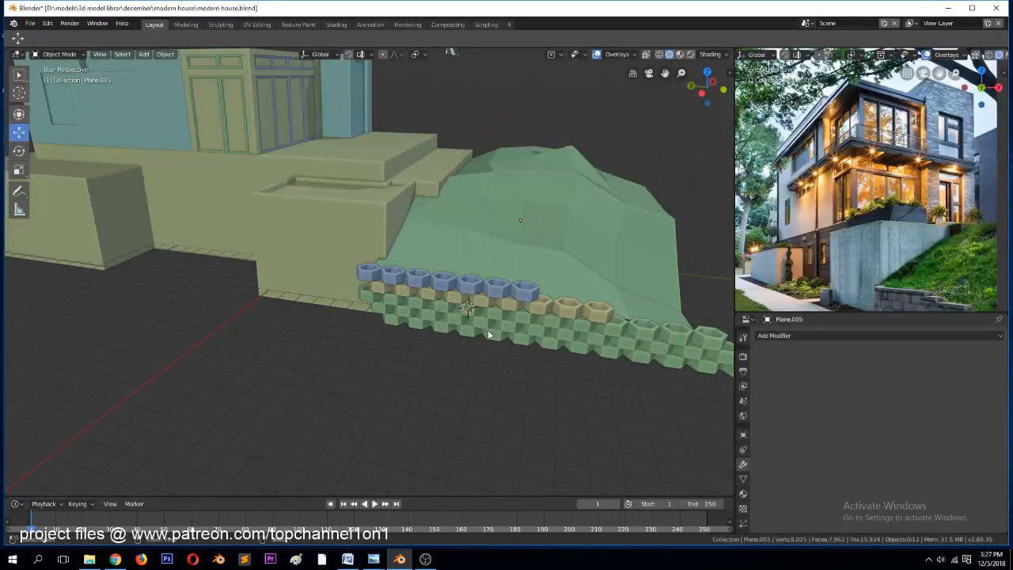
{"action": "key", "text": "ctrl+s"}
{"action": "scroll", "coordinate": [443, 309], "scroll_direction": "down", "scroll_amount": 3}
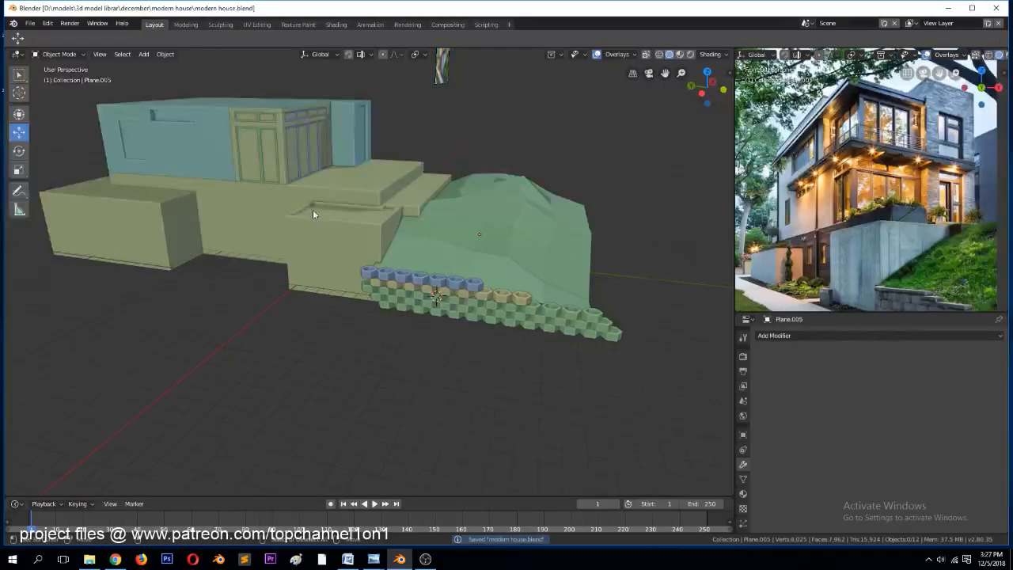
Add two centred vertical loop cuts to the ground-floor wall between the side block and the planter
{"action": "scroll", "coordinate": [313, 209], "scroll_direction": "up", "scroll_amount": 2}
{"action": "key", "text": "Tab"}
{"action": "key", "text": "alt+a"}
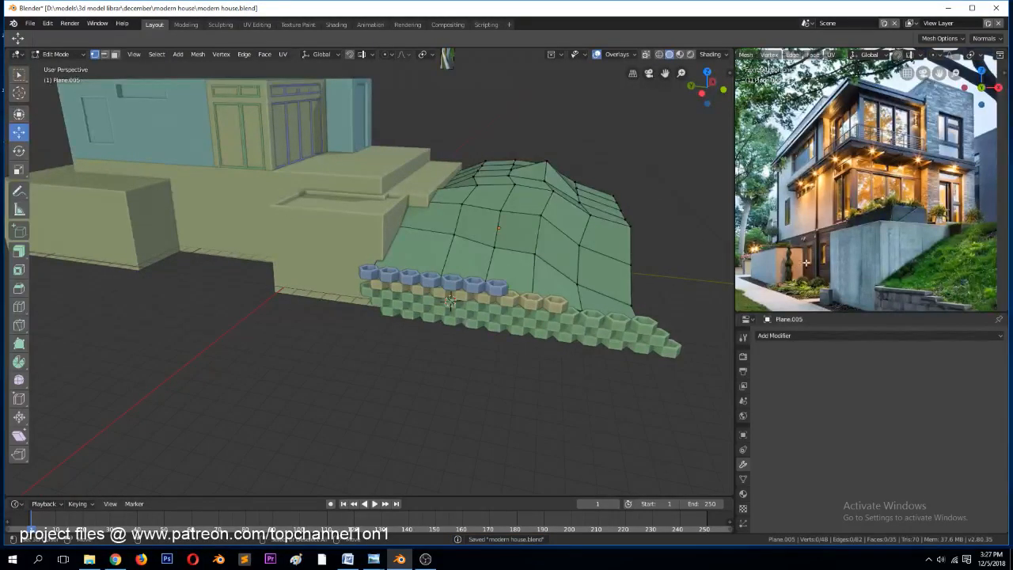
{"action": "key", "text": "Tab"}
{"action": "right_click", "coordinate": [242, 190]}
{"action": "key", "text": "Tab"}
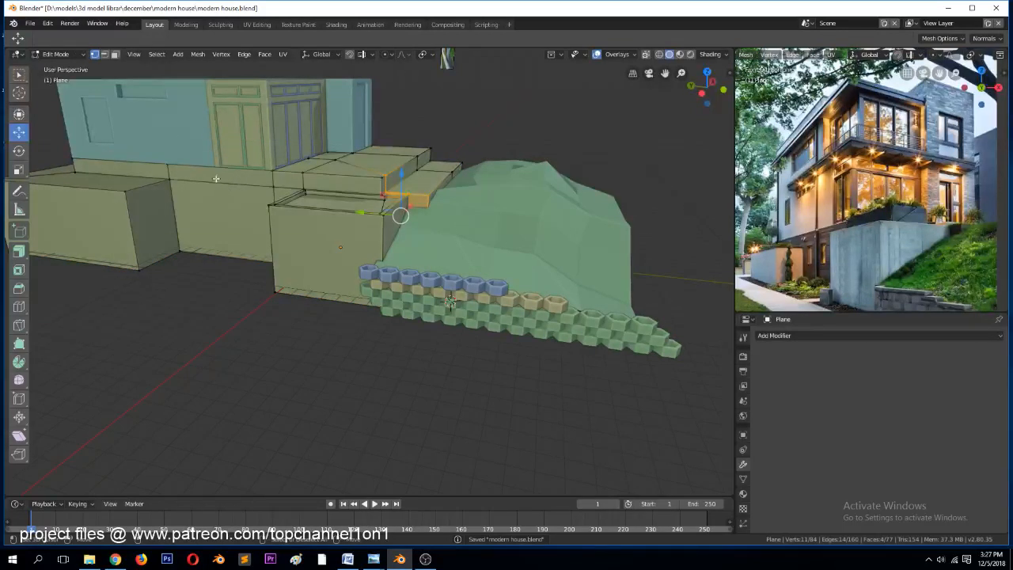
{"action": "key", "text": "ctrl+r"}
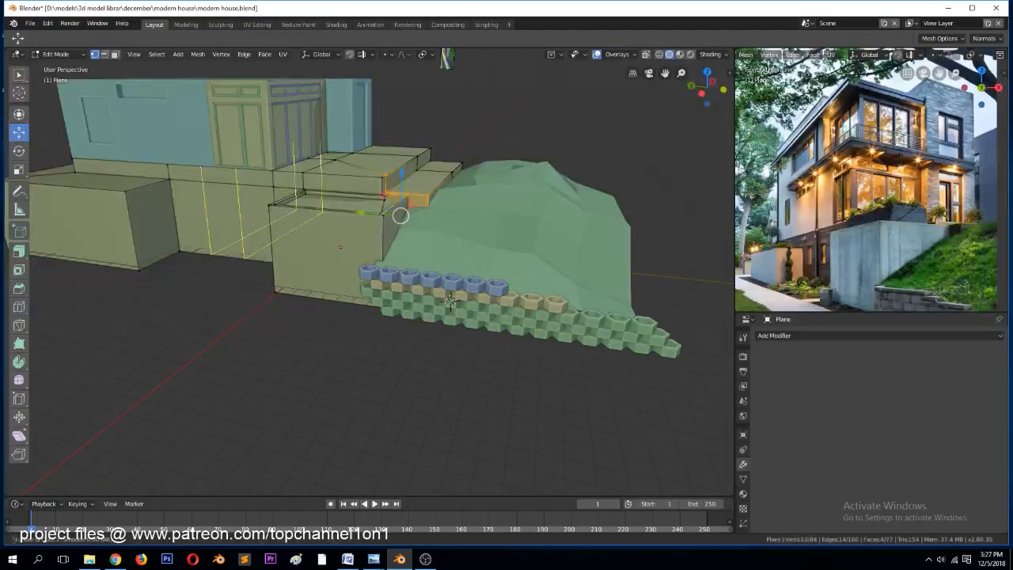
{"action": "left_click", "coordinate": [216, 170]}
{"action": "right_click", "coordinate": [214, 179]}
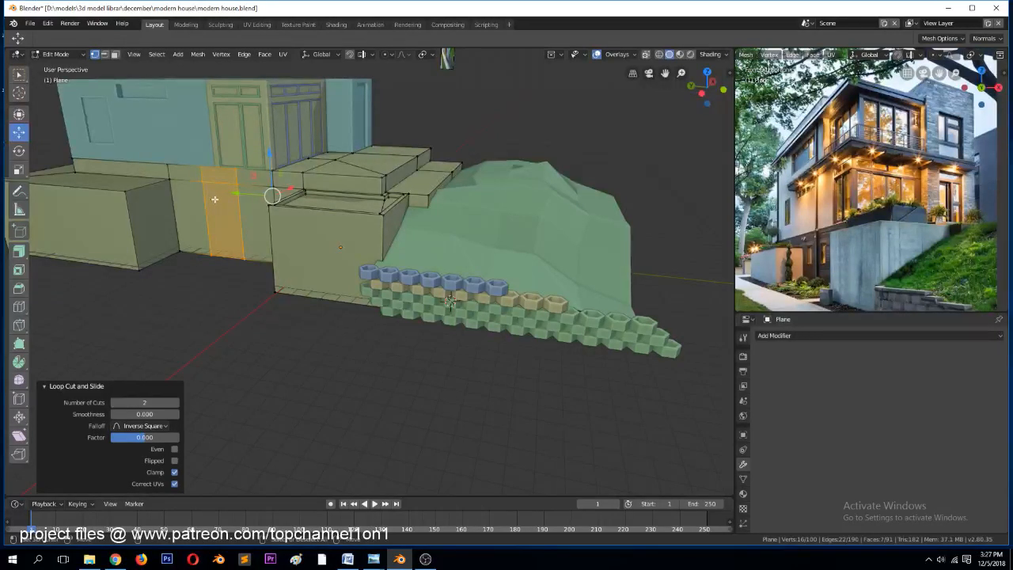
{"action": "key", "text": "2"}
{"action": "left_click", "coordinate": [208, 198], "text": "alt"}
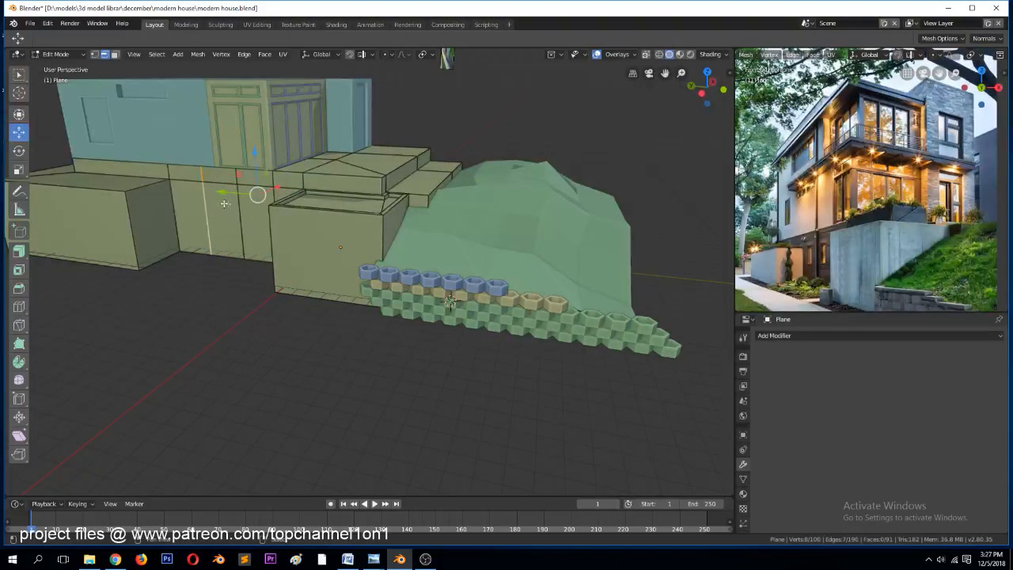
{"action": "left_click", "coordinate": [243, 207], "text": "alt+shift"}
{"action": "left_click", "coordinate": [240, 175], "text": "alt+shift"}
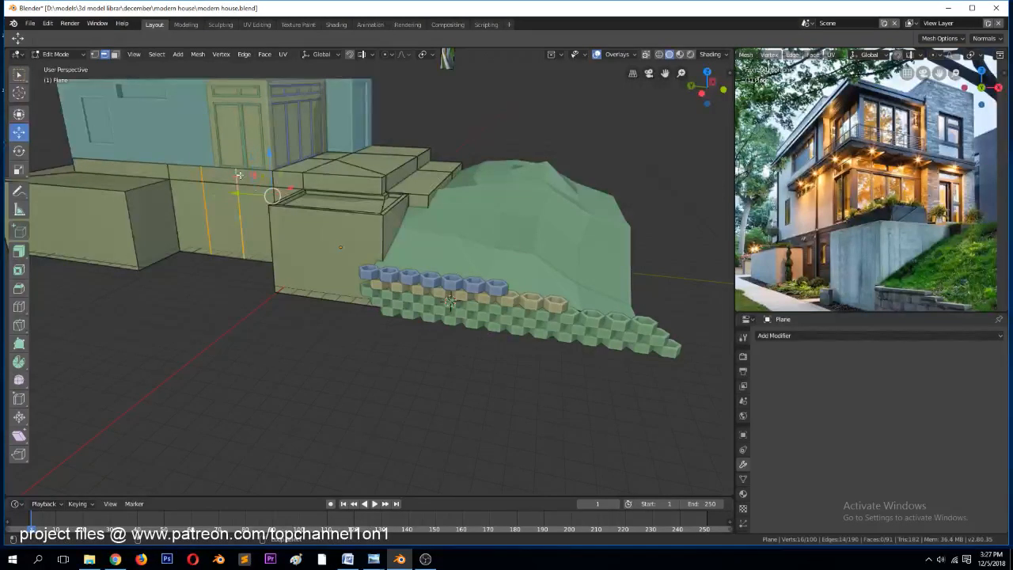
{"action": "key", "text": "ctrl+b"}
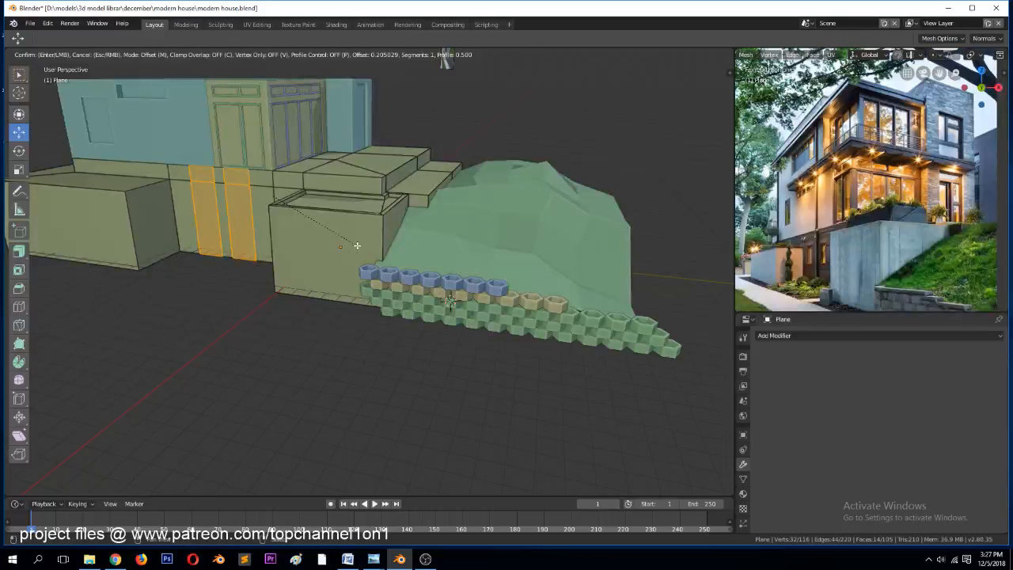
{"action": "key", "text": "Escape"}
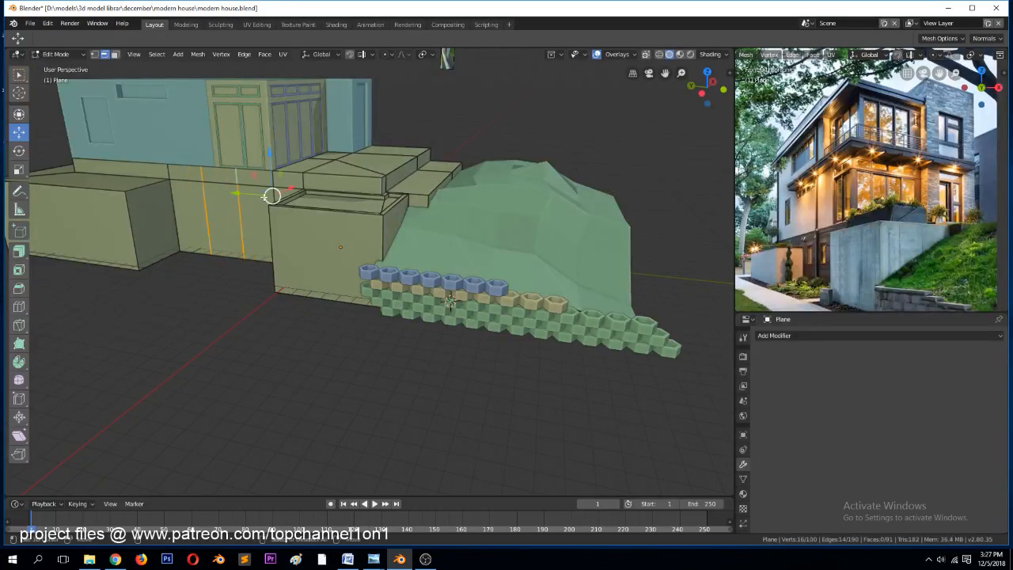
Move the vertical edge loop nearer the planter -1.47 m along Y
{"action": "right_click", "coordinate": [237, 200]}
{"action": "key", "text": "KP_Decimal"}
{"action": "scroll", "coordinate": [305, 181], "scroll_direction": "down", "scroll_amount": 5}
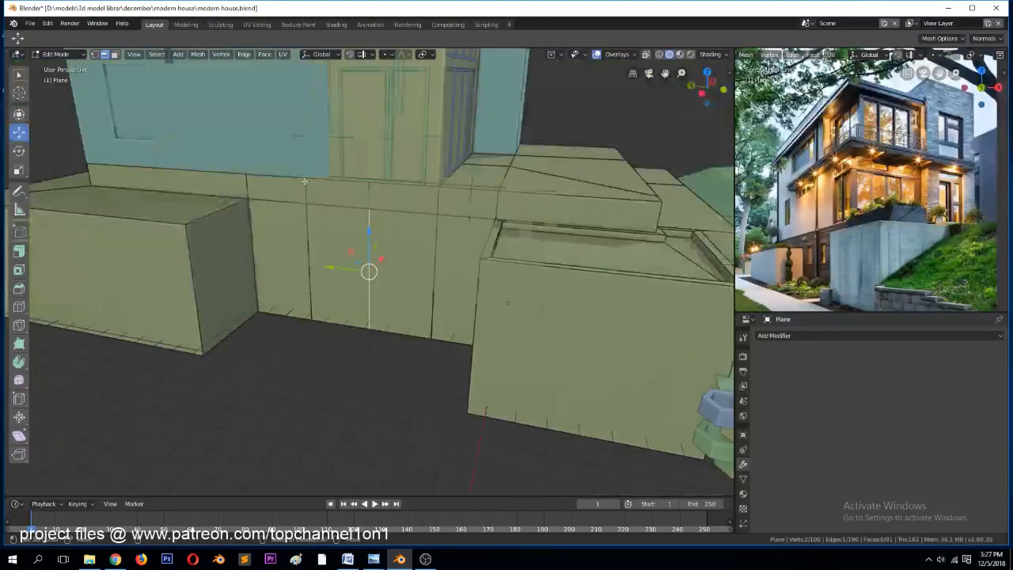
{"action": "right_click", "coordinate": [371, 207], "text": "alt"}
{"action": "right_click", "coordinate": [371, 204], "text": "alt"}
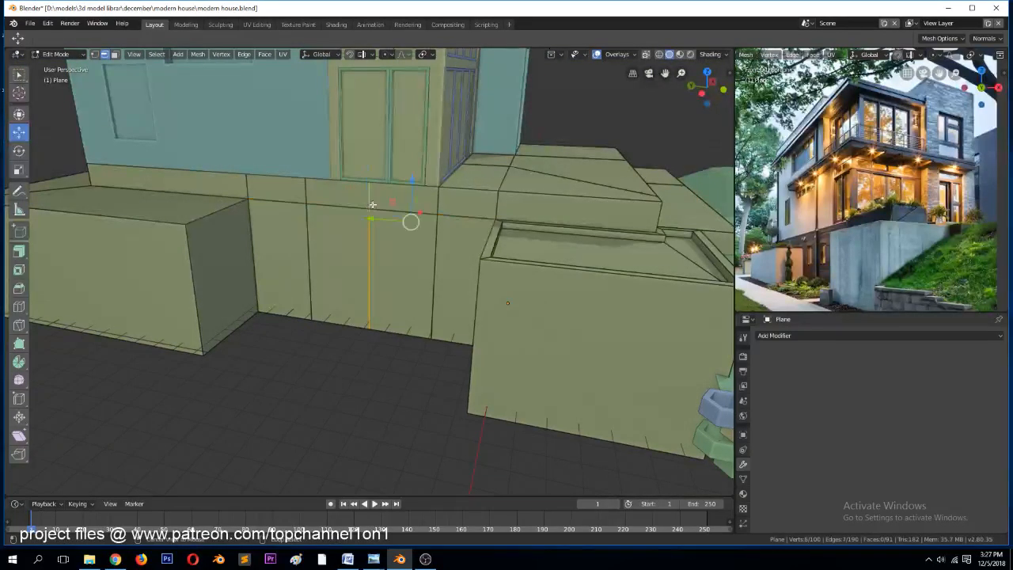
{"action": "left_click_drag", "start_coordinate": [374, 220], "coordinate": [404, 229]}
Show the mesh in wireframe and move the other vertical edge loop 1.19 m along Y towards the side block
{"action": "key", "text": "z"}
{"action": "left_click", "coordinate": [290, 228]}
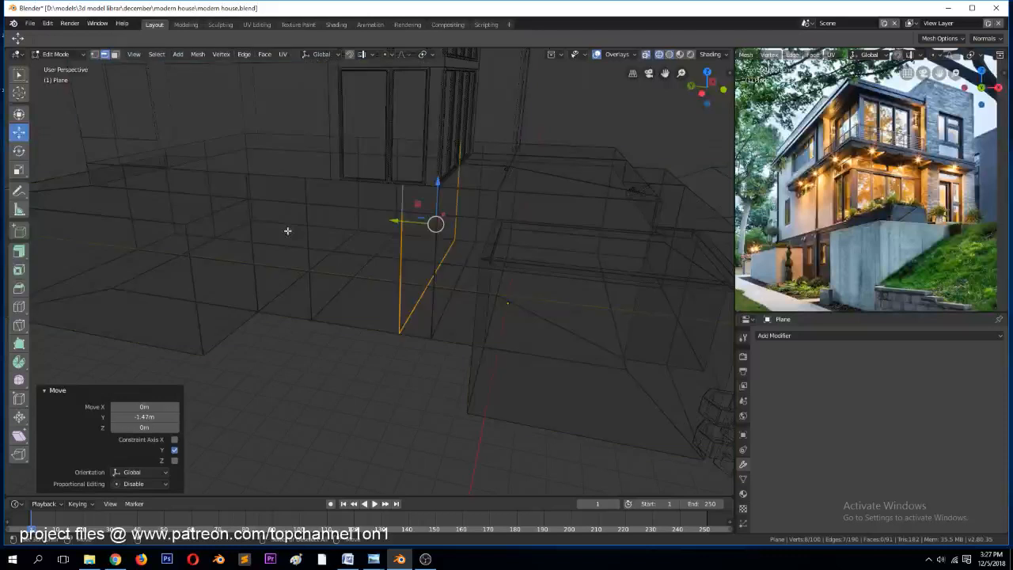
{"action": "right_click", "coordinate": [304, 214], "text": "alt+shift"}
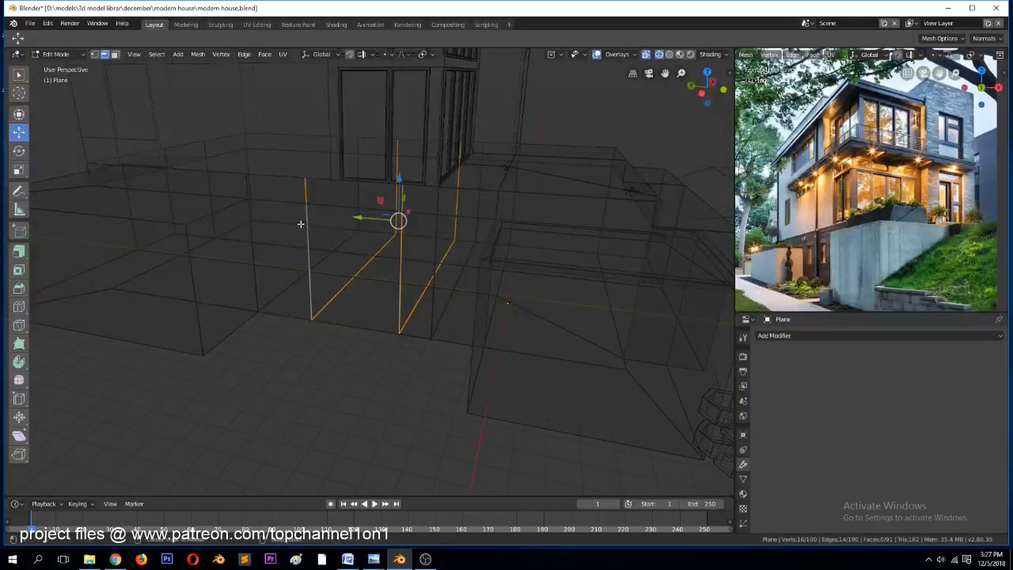
{"action": "right_click", "coordinate": [308, 209], "text": "alt"}
{"action": "left_click_drag", "start_coordinate": [334, 213], "coordinate": [315, 212]}
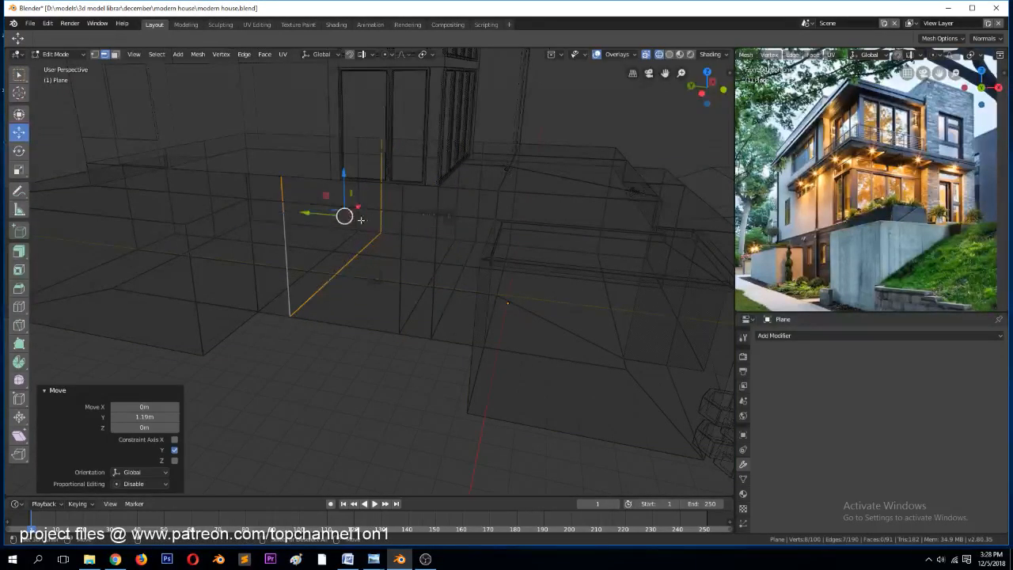
Return to solid shading and bevel both vertical edge loops by about 0.23 with one segment to form two window-width strips
{"action": "key", "text": "z"}
{"action": "left_click", "coordinate": [497, 216]}
{"action": "right_click", "coordinate": [391, 219], "text": "alt+shift"}
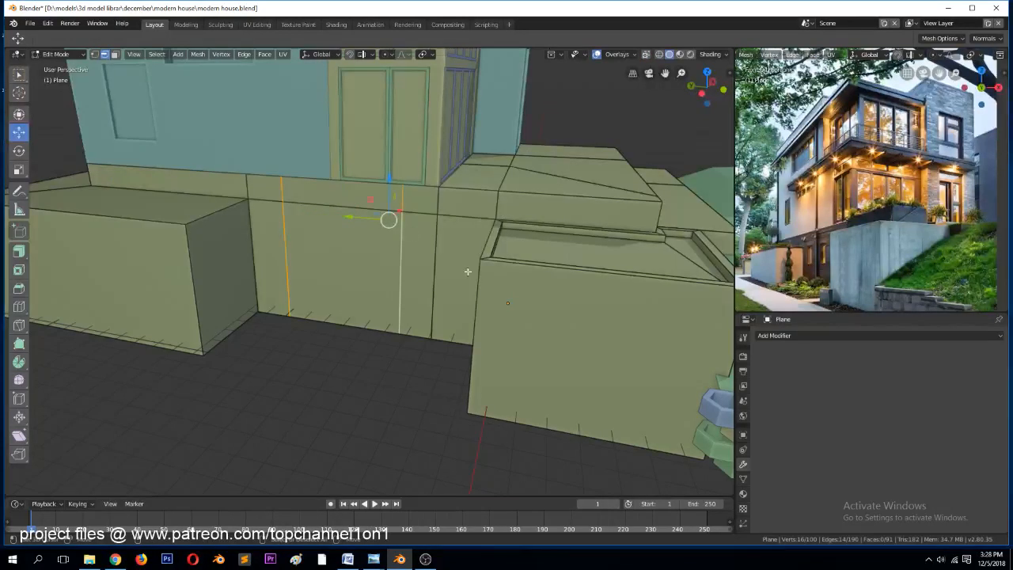
{"action": "key", "text": "ctrl+b"}
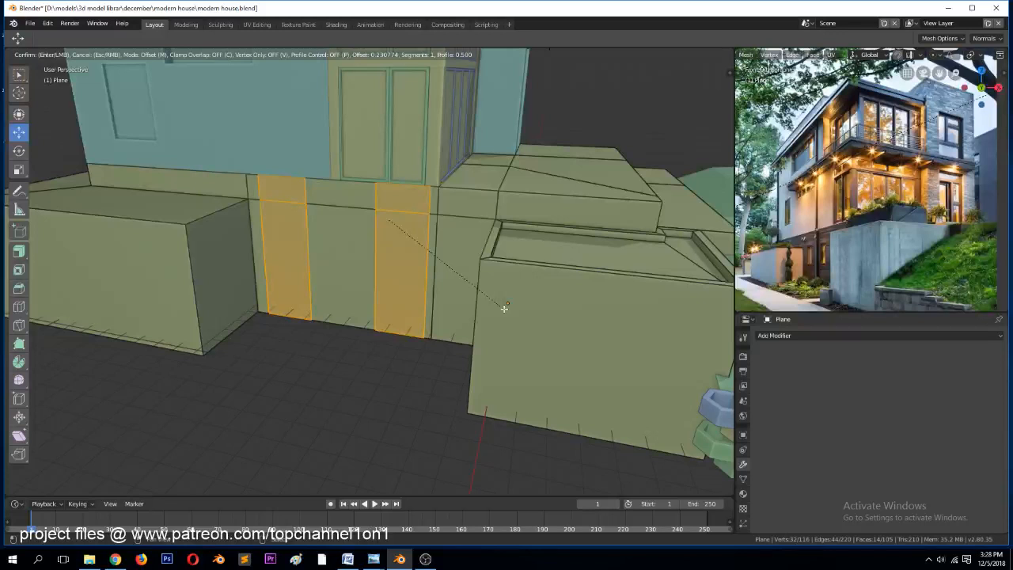
{"action": "left_click", "coordinate": [503, 308]}
Shift the face loop of the strip nearer the planter along Y in two moves of 0.258 m and 0.426 m
{"action": "key", "text": "3"}
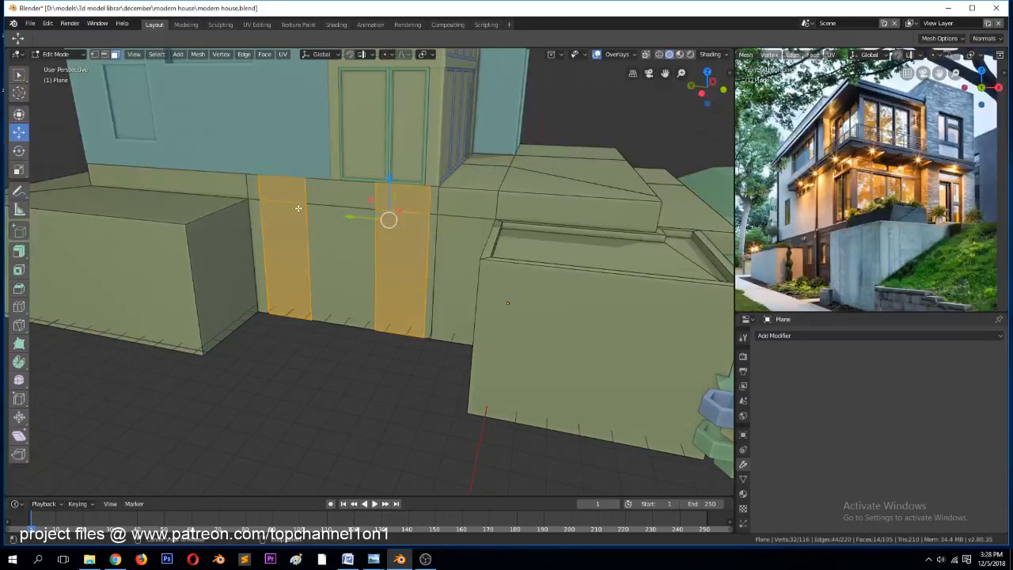
{"action": "left_click", "coordinate": [299, 212]}
{"action": "key", "text": "a"}
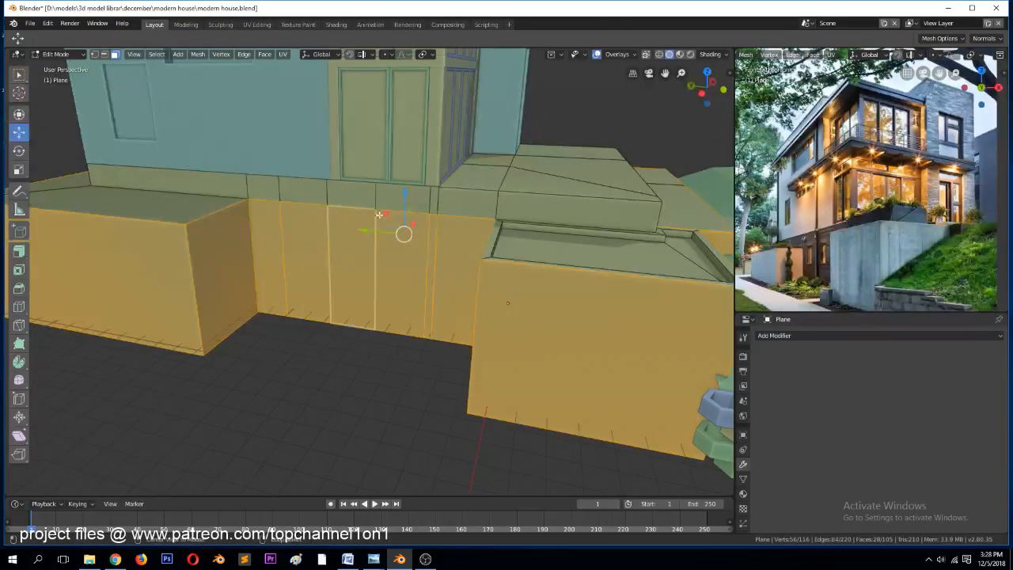
{"action": "left_click", "coordinate": [399, 221]}
{"action": "left_click_drag", "start_coordinate": [400, 220], "coordinate": [375, 226]}
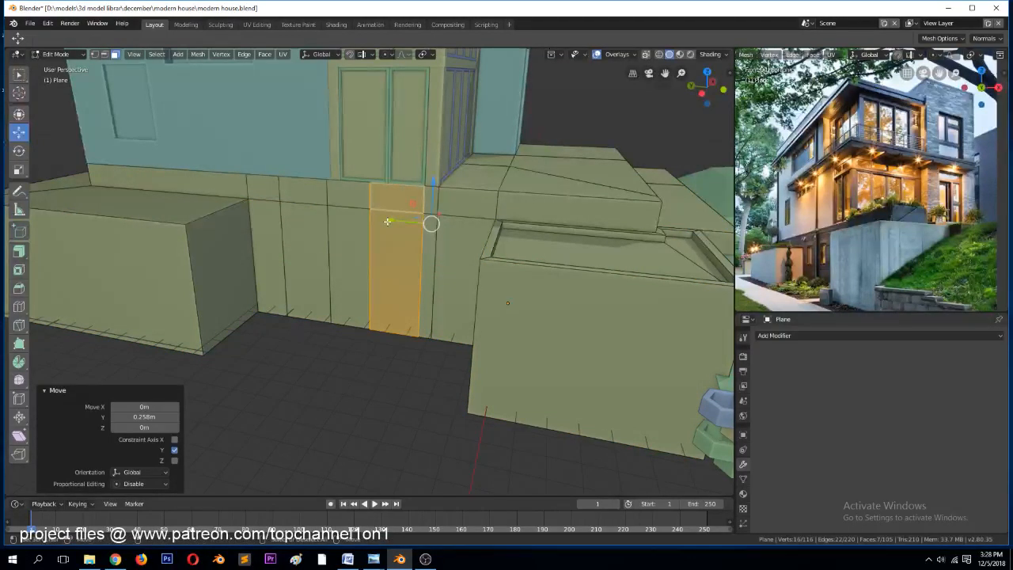
{"action": "left_click_drag", "start_coordinate": [388, 222], "coordinate": [379, 221]}
Add a horizontal loop cut around the ground-floor walls for the window sills, slid slightly off centre
{"action": "key", "text": "ctrl+r"}
{"action": "left_click", "coordinate": [360, 266]}
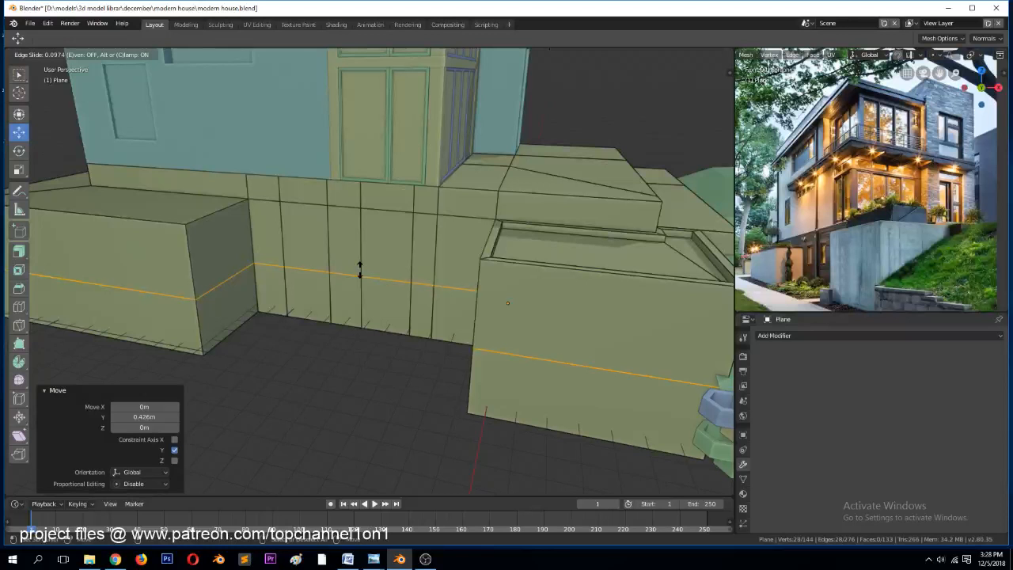
{"action": "left_click", "coordinate": [359, 270]}
Extrude the upper faces of both window strips about 0.35 m inward to recess the ground-floor windows
{"action": "key", "text": "3"}
{"action": "left_click", "coordinate": [377, 249]}
{"action": "left_click", "coordinate": [347, 246], "text": "shift"}
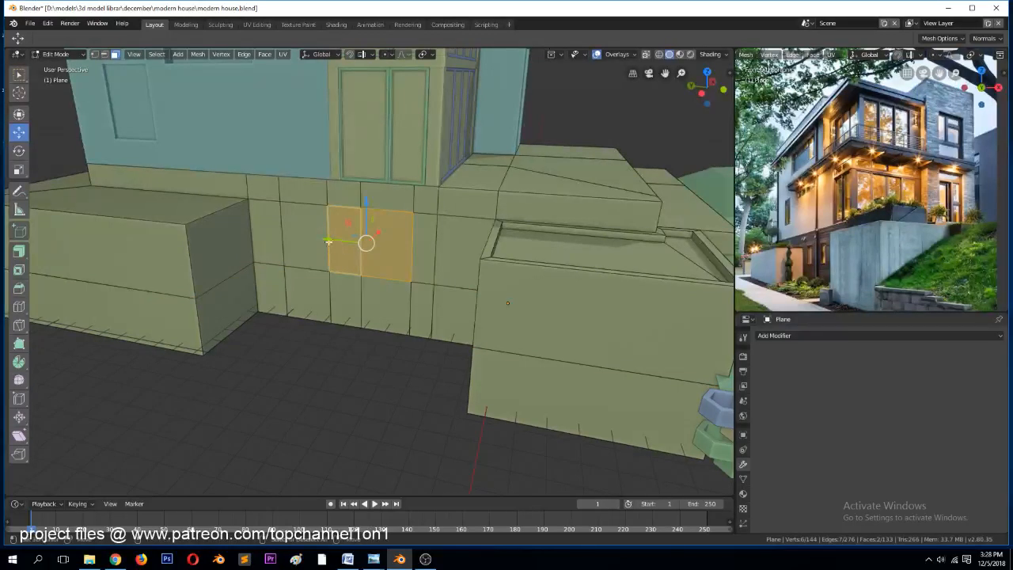
{"action": "left_click", "coordinate": [316, 240]}
{"action": "left_click", "coordinate": [386, 251], "text": "shift"}
{"action": "key", "text": "e"}
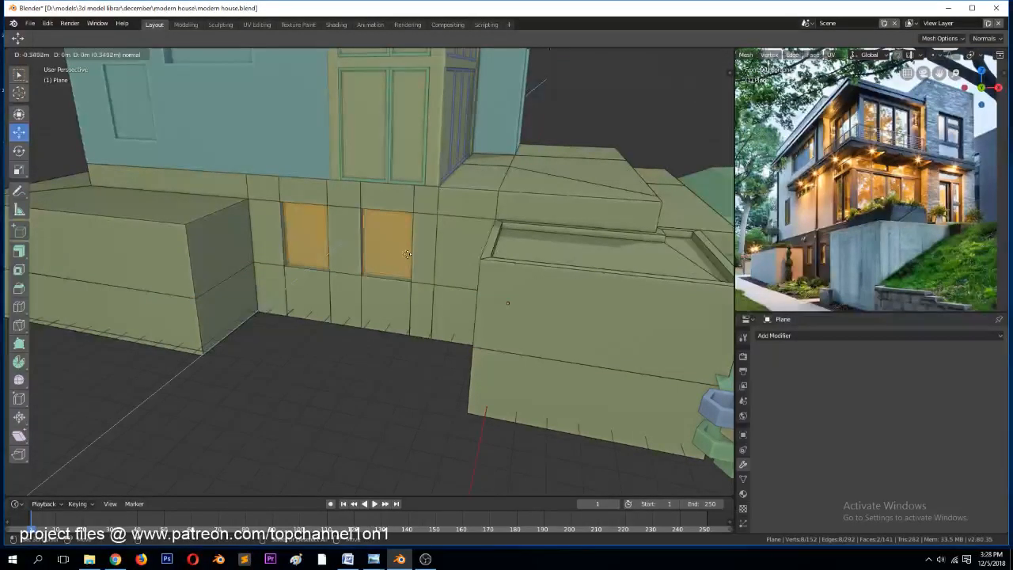
{"action": "left_click", "coordinate": [407, 253]}
{"action": "key", "text": "Tab"}
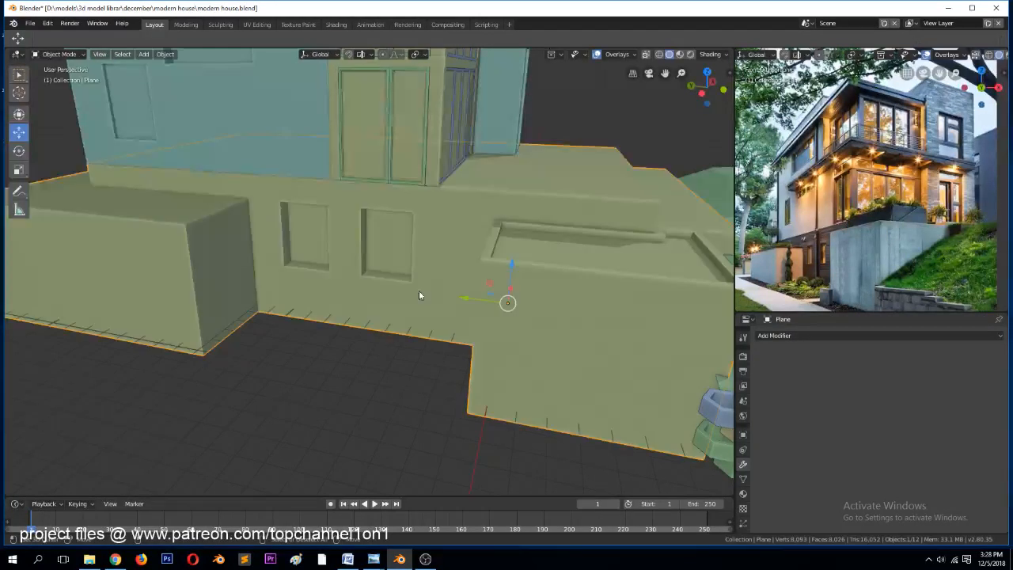
Save the file and check the house model from several sides
{"action": "scroll", "coordinate": [419, 295], "scroll_direction": "down", "scroll_amount": 6}
{"action": "key", "text": "ctrl+s"}
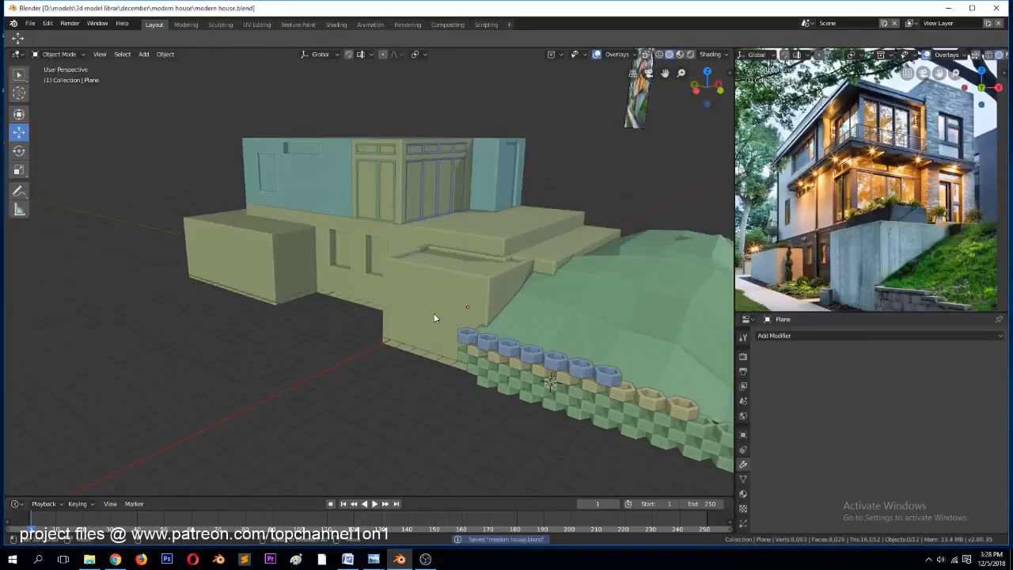
{"action": "middle_click_drag", "start_coordinate": [443, 280], "coordinate": [467, 282]}
{"action": "scroll", "coordinate": [468, 283], "scroll_direction": "up", "scroll_amount": 1}
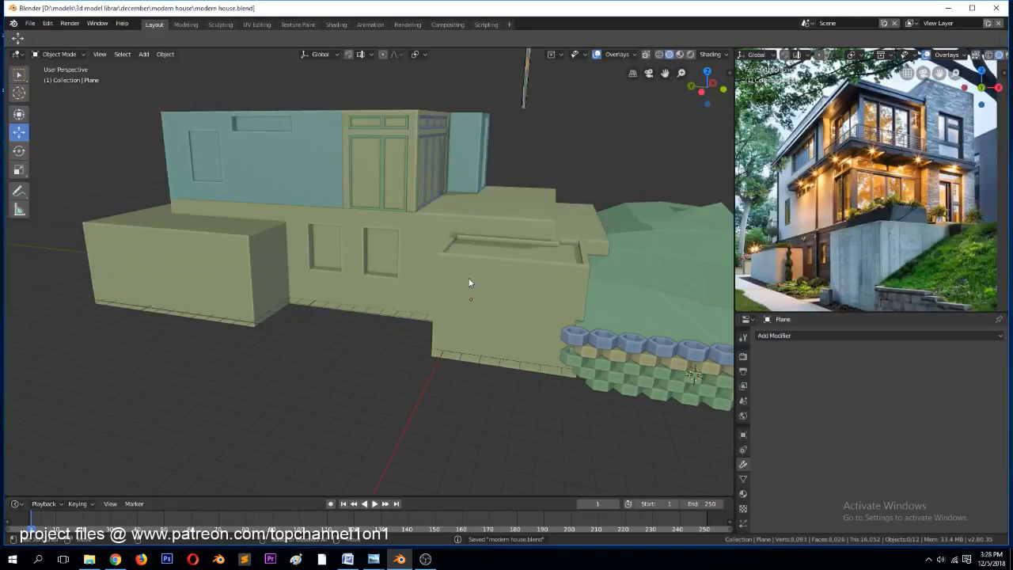
{"action": "middle_click_drag", "start_coordinate": [469, 282], "coordinate": [380, 276]}
{"action": "key", "text": "ctrl+s"}
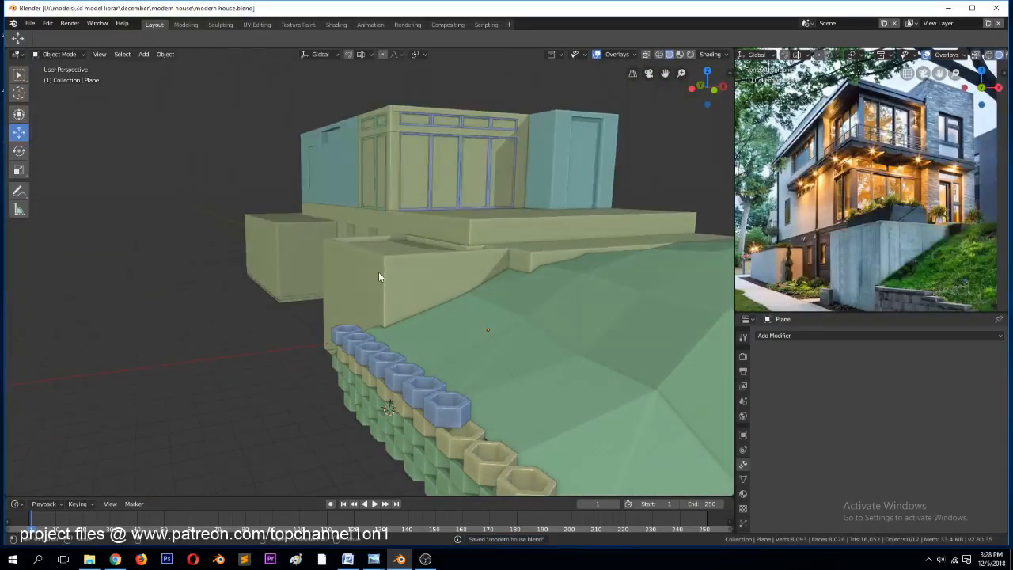
Duplicate the teal storey block and raise the copy 6.03 m along Z to stack another storey on top
{"action": "middle_click_drag", "start_coordinate": [474, 172], "coordinate": [500, 196]}
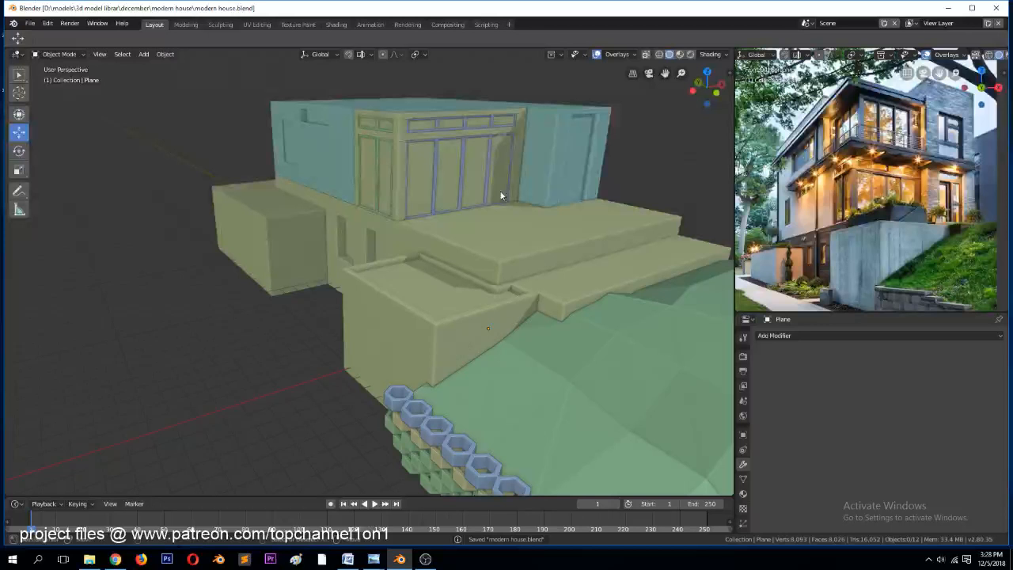
{"action": "left_click", "coordinate": [339, 116]}
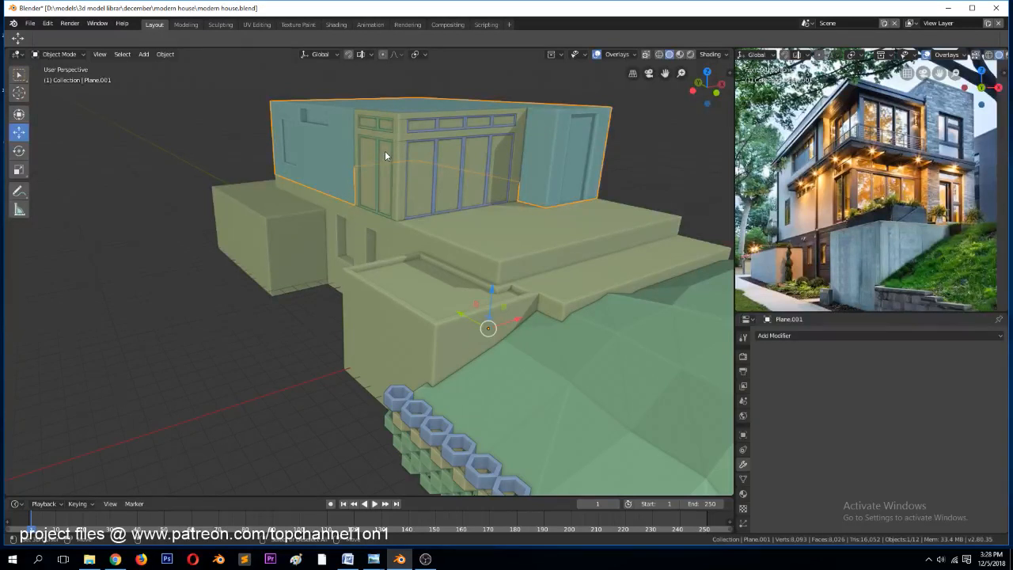
{"action": "key", "text": "shift+d"}
{"action": "key", "text": "Escape"}
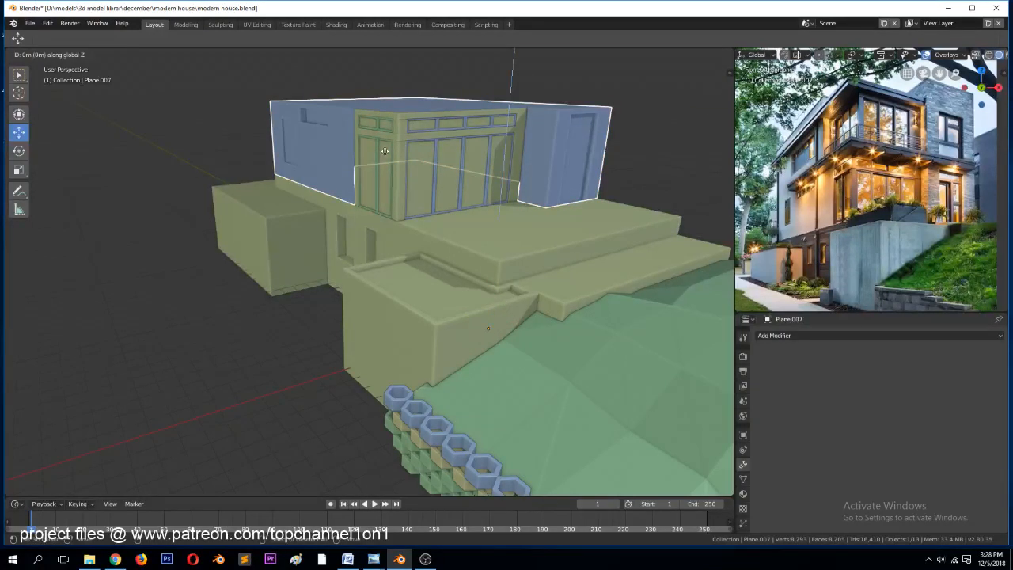
{"action": "key", "text": "KP_1"}
{"action": "key", "text": "g"}
{"action": "key", "text": "z"}
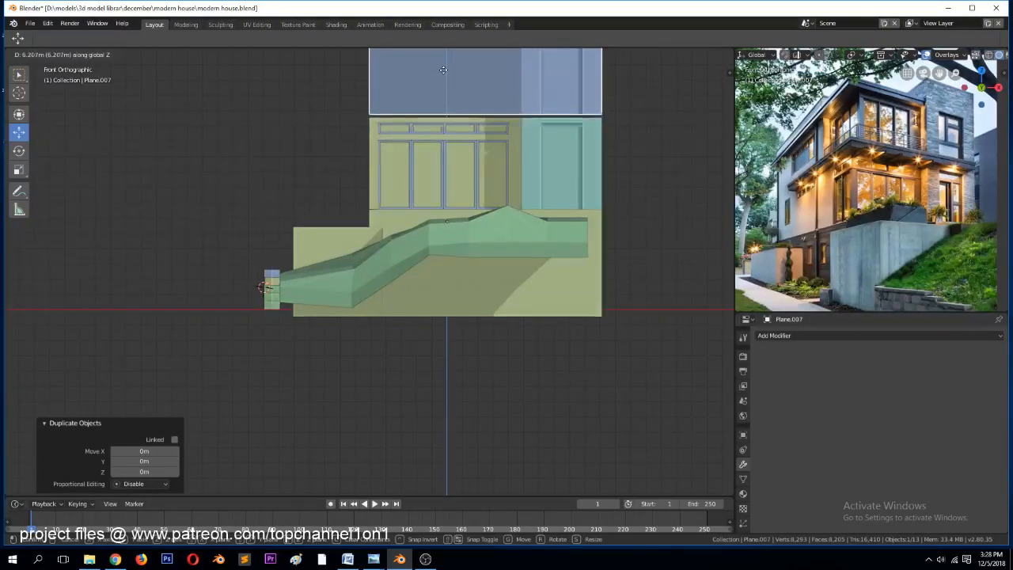
{"action": "left_click", "coordinate": [443, 71]}
{"action": "middle_click_drag", "start_coordinate": [444, 71], "coordinate": [500, 144]}
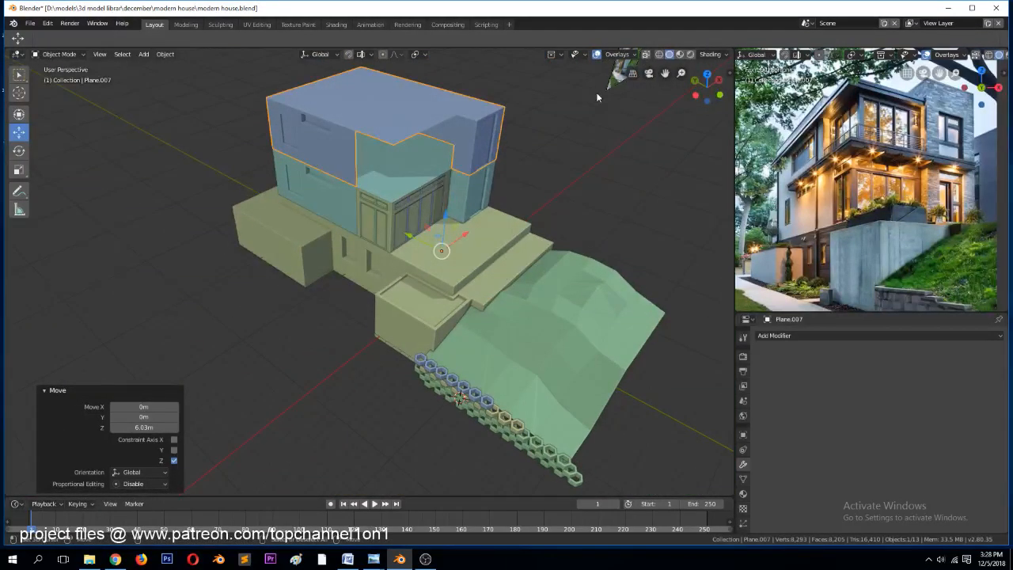
Delete the two recessed faces of the long, high window in the side wall of the top storey
{"action": "left_click_drag", "start_coordinate": [664, 73], "coordinate": [676, 143]}
{"action": "scroll", "coordinate": [554, 162], "scroll_direction": "up", "scroll_amount": 2}
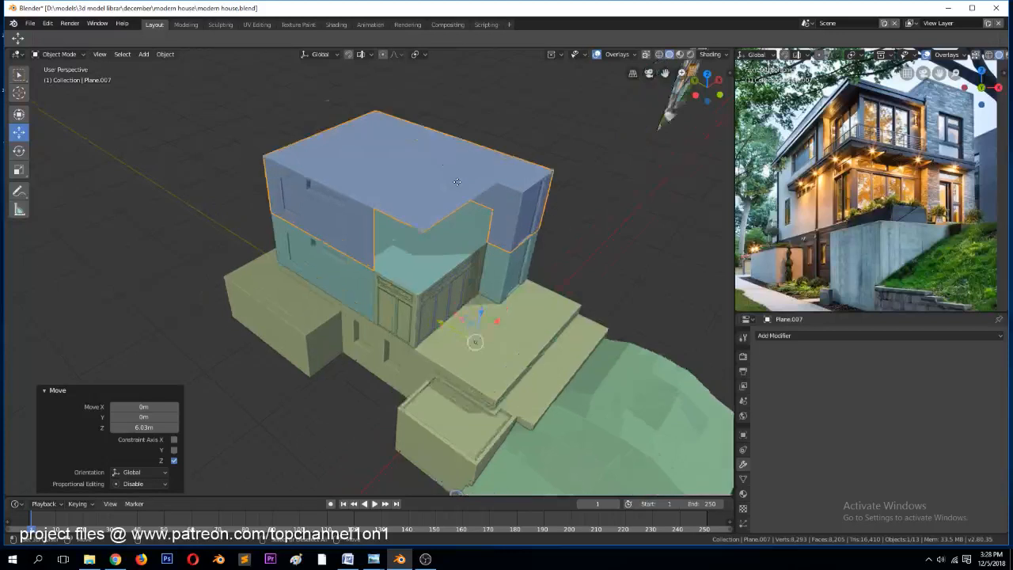
{"action": "mouse_move", "coordinate": [459, 175]}
{"action": "middle_mouse_down"}
{"action": "mouse_move", "coordinate": [468, 157]}
{"action": "mouse_move", "coordinate": [460, 162]}
{"action": "middle_mouse_up"}
{"action": "key", "text": "alt+a"}
{"action": "scroll", "coordinate": [334, 205], "scroll_direction": "up", "scroll_amount": 2}
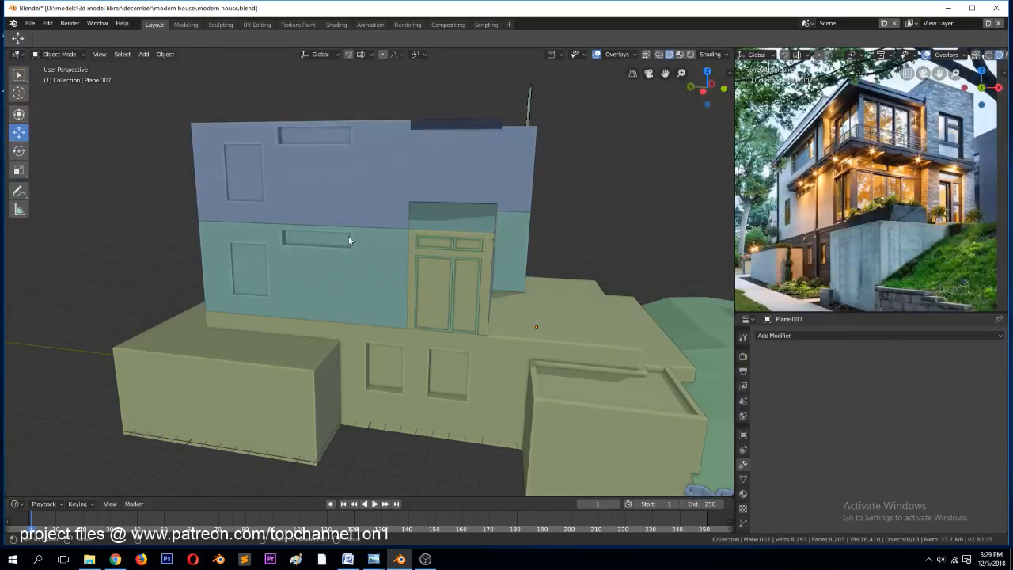
{"action": "scroll", "coordinate": [295, 213], "scroll_direction": "up", "scroll_amount": 2}
{"action": "key", "text": "Tab"}
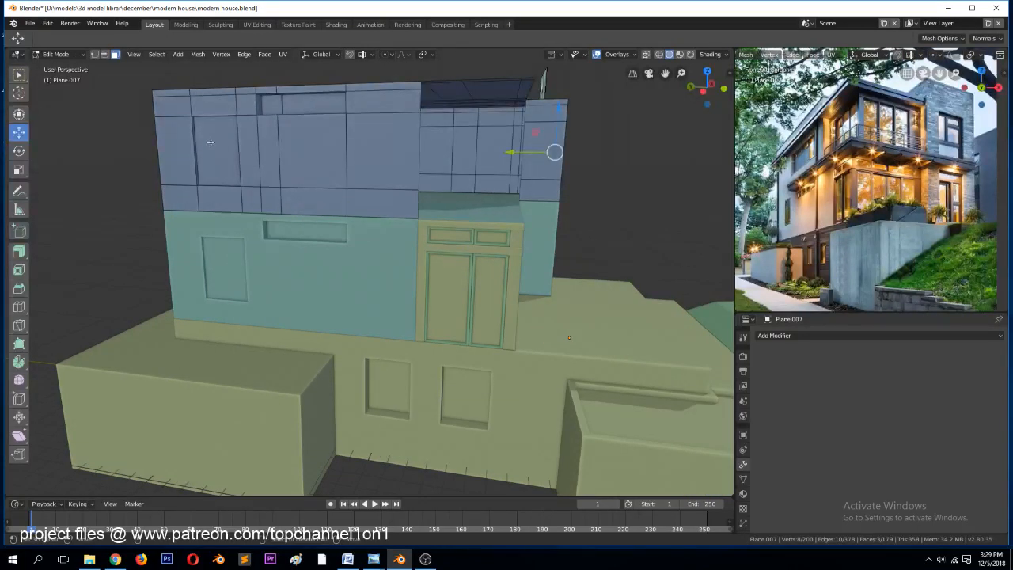
{"action": "left_click", "coordinate": [209, 142]}
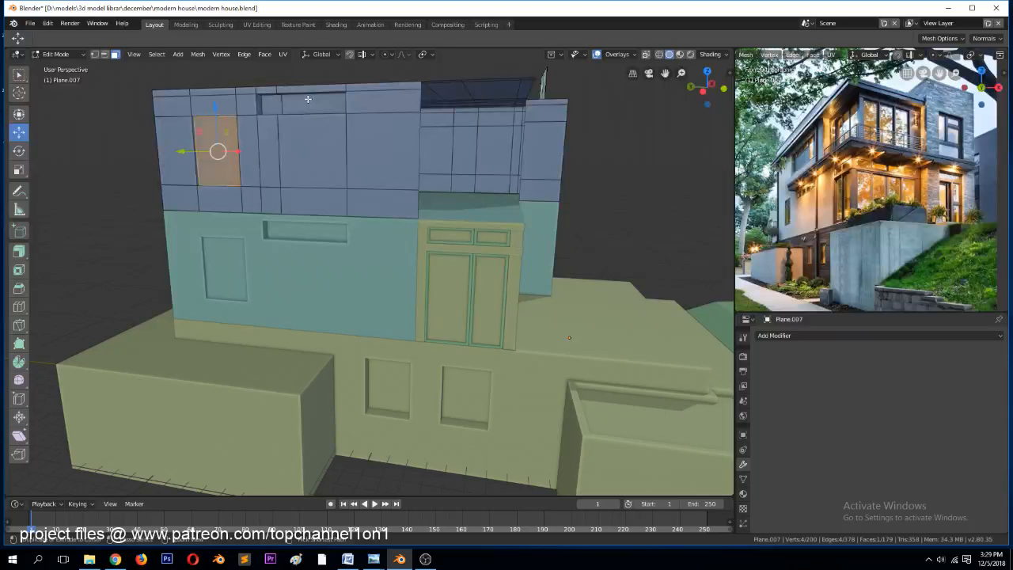
{"action": "left_click", "coordinate": [274, 105], "text": "ctrl"}
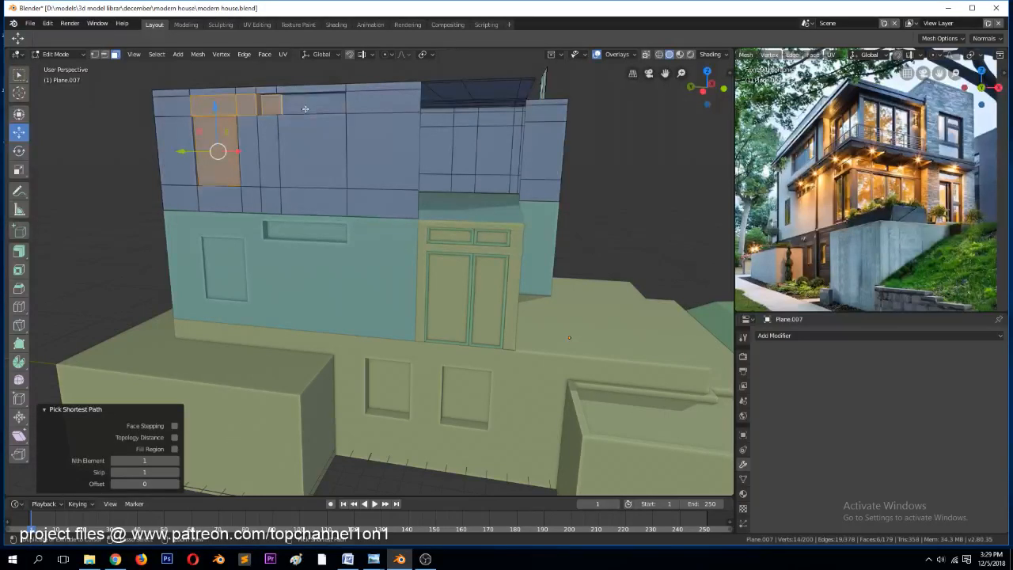
{"action": "left_click", "coordinate": [305, 109], "text": "ctrl"}
{"action": "left_click_drag", "start_coordinate": [268, 105], "coordinate": [303, 108]}
{"action": "right_click", "coordinate": [303, 108]}
{"action": "left_click", "coordinate": [303, 107], "text": "shift"}
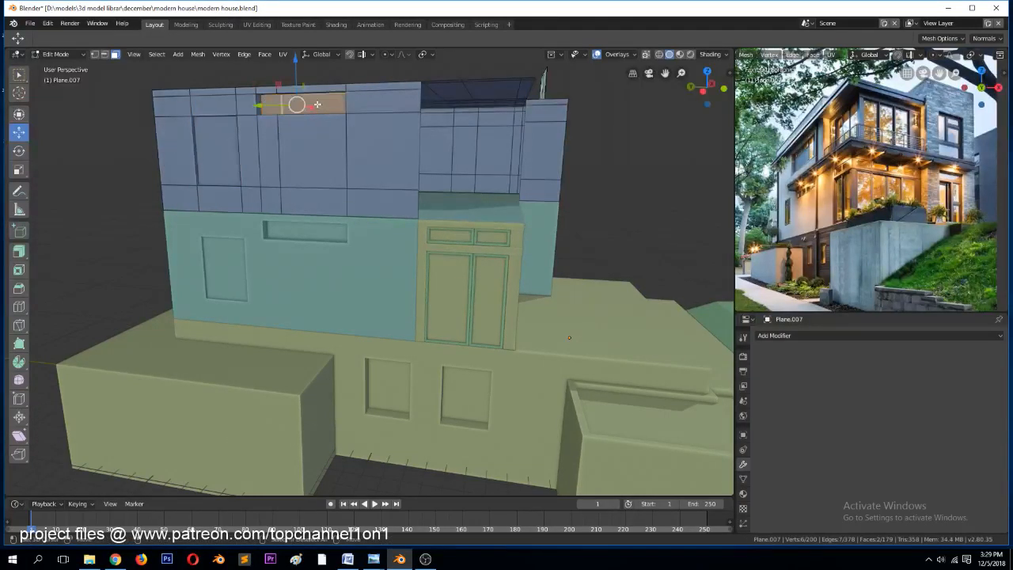
{"action": "key", "text": "x"}
{"action": "left_click", "coordinate": [312, 80]}
Delete the recessed face of the tall window in the same side wall and fill its opening flush with the wall
{"action": "left_click", "coordinate": [230, 153]}
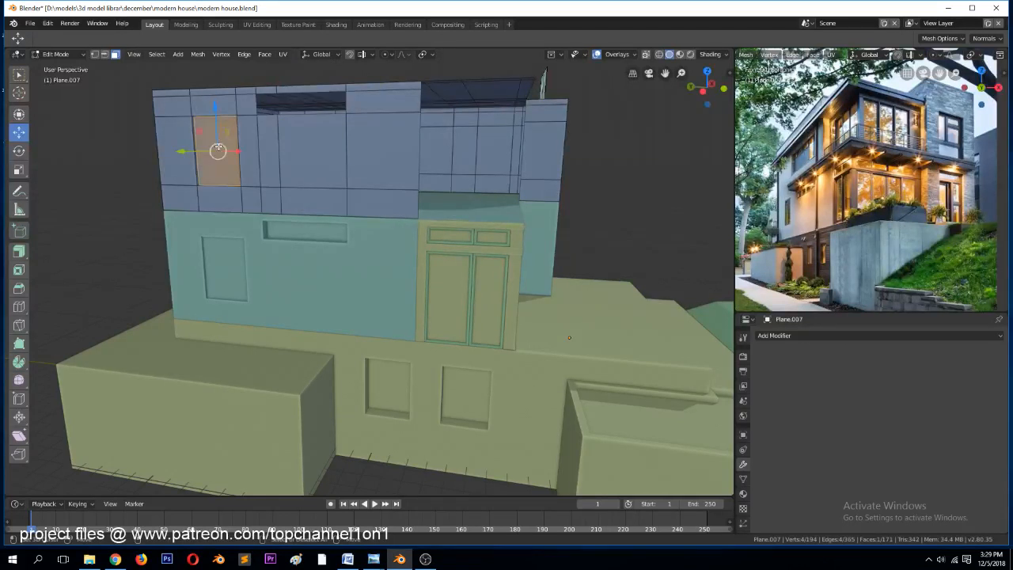
{"action": "key", "text": "x"}
{"action": "left_click", "coordinate": [218, 140]}
{"action": "key", "text": "2"}
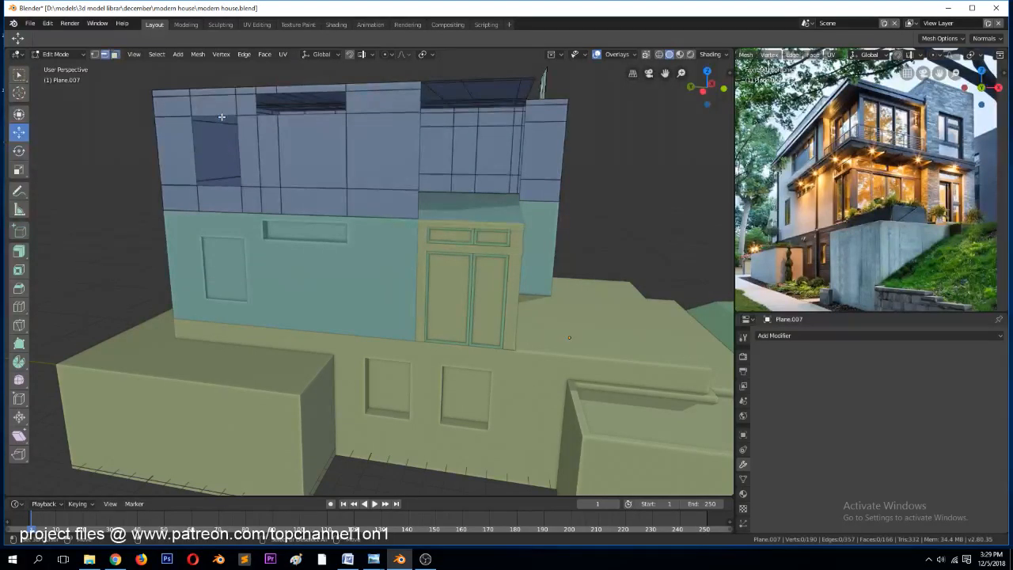
{"action": "left_click", "coordinate": [221, 117], "text": "alt"}
{"action": "key", "text": "f"}
Close the long window's opening in the top storey's side wall with new faces between its upper and lower edges
{"action": "left_click", "coordinate": [308, 91]}
{"action": "left_click", "coordinate": [310, 120], "text": "shift"}
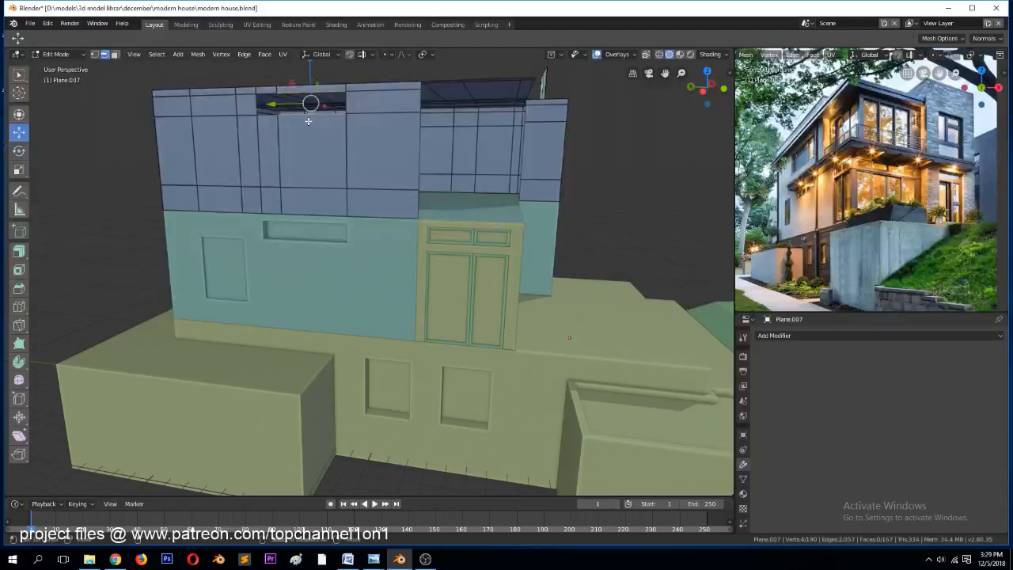
{"action": "key", "text": "f"}
{"action": "left_click", "coordinate": [267, 95]}
{"action": "left_click", "coordinate": [267, 125], "text": "shift"}
{"action": "left_click", "coordinate": [280, 109]}
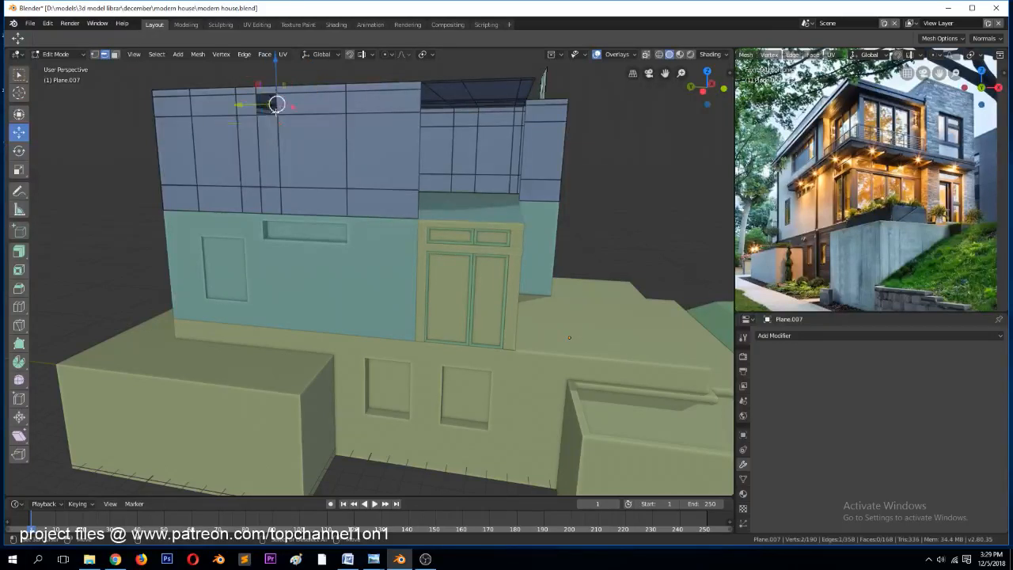
{"action": "left_click", "coordinate": [269, 116]}
{"action": "left_click", "coordinate": [268, 95], "text": "shift"}
{"action": "key", "text": "alt+a"}
{"action": "middle_click_drag", "start_coordinate": [316, 132], "coordinate": [344, 150]}
Extrude the block of six middle faces of the top storey's side wall inward to form one large recessed window
{"action": "key", "text": "3"}
{"action": "left_click", "coordinate": [247, 108]}
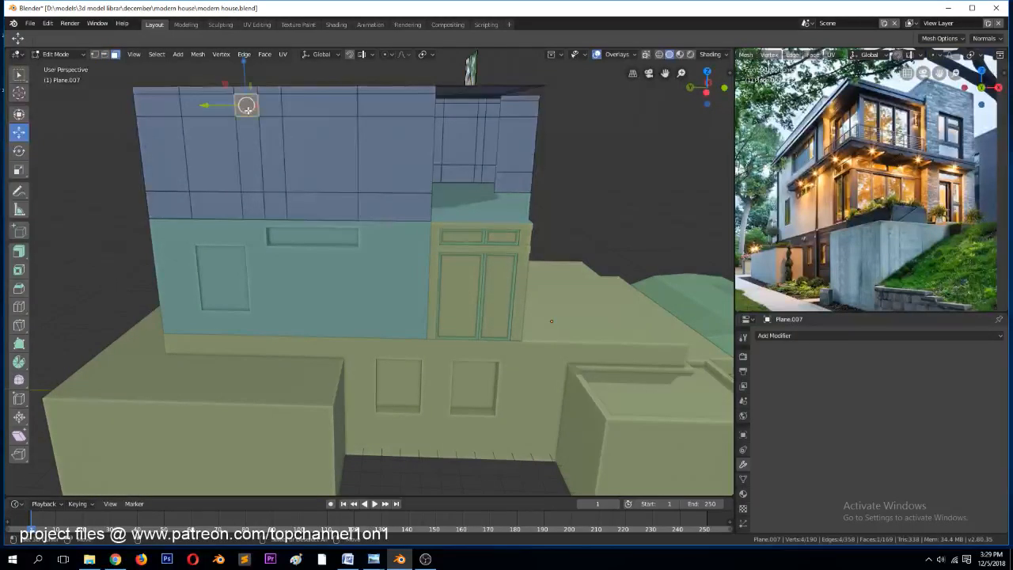
{"action": "left_click", "coordinate": [260, 174], "text": "ctrl"}
{"action": "left_click", "coordinate": [323, 168], "text": "ctrl"}
{"action": "left_click", "coordinate": [324, 98], "text": "ctrl"}
{"action": "left_click", "coordinate": [276, 101], "text": "ctrl"}
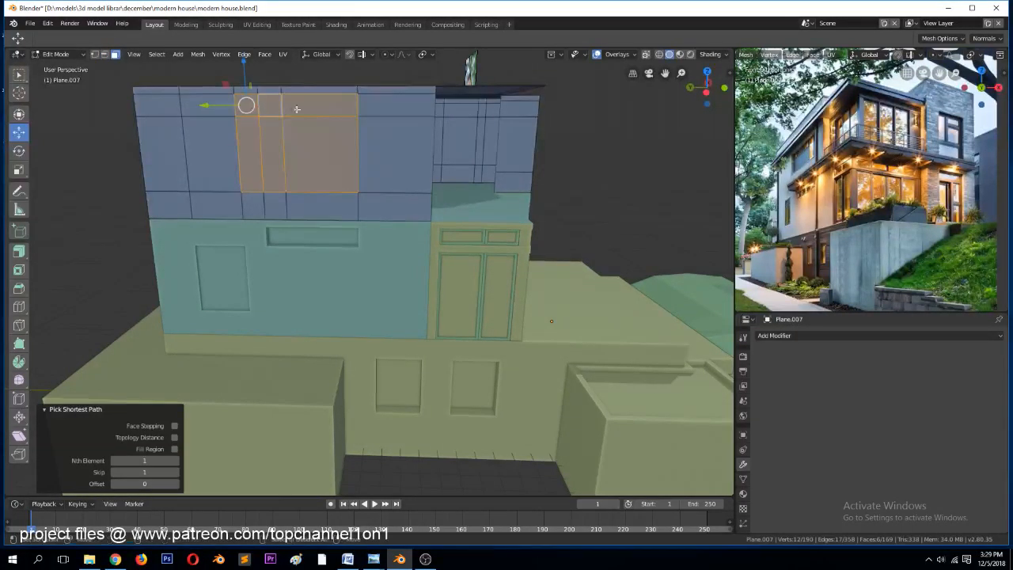
{"action": "middle_click_drag", "start_coordinate": [296, 108], "coordinate": [283, 141]}
{"action": "key", "text": "e"}
{"action": "left_click", "coordinate": [268, 140]}
{"action": "key", "text": "Tab"}
Save the file and inspect the new top storey and the glazed corner beneath it from several sides
{"action": "middle_click_drag", "start_coordinate": [400, 230], "coordinate": [316, 202]}
{"action": "middle_click_drag", "start_coordinate": [371, 270], "coordinate": [332, 208]}
{"action": "key", "text": "ctrl+s"}
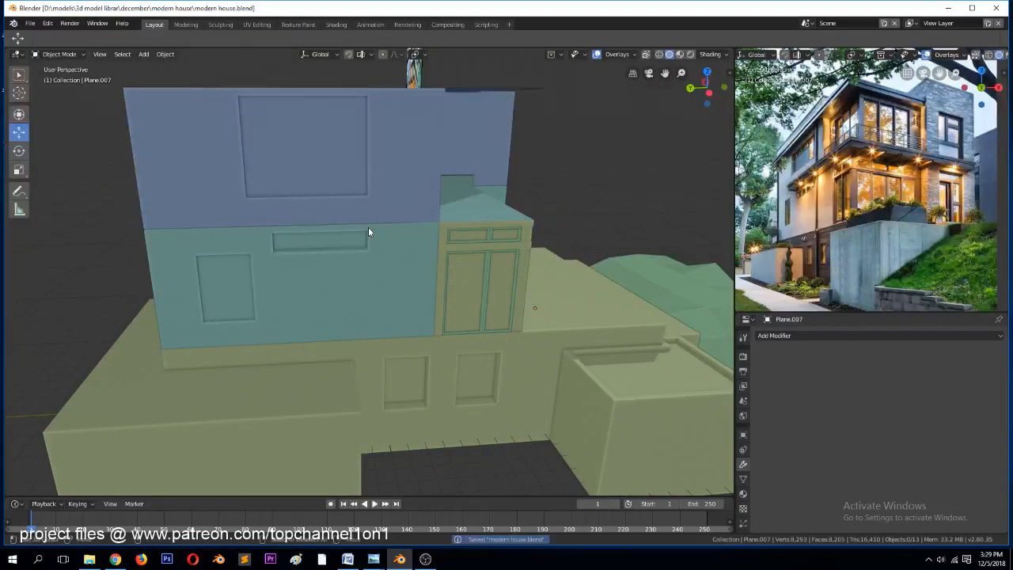
{"action": "middle_click_drag", "start_coordinate": [401, 259], "coordinate": [391, 278]}
{"action": "key", "text": "ctrl+s"}
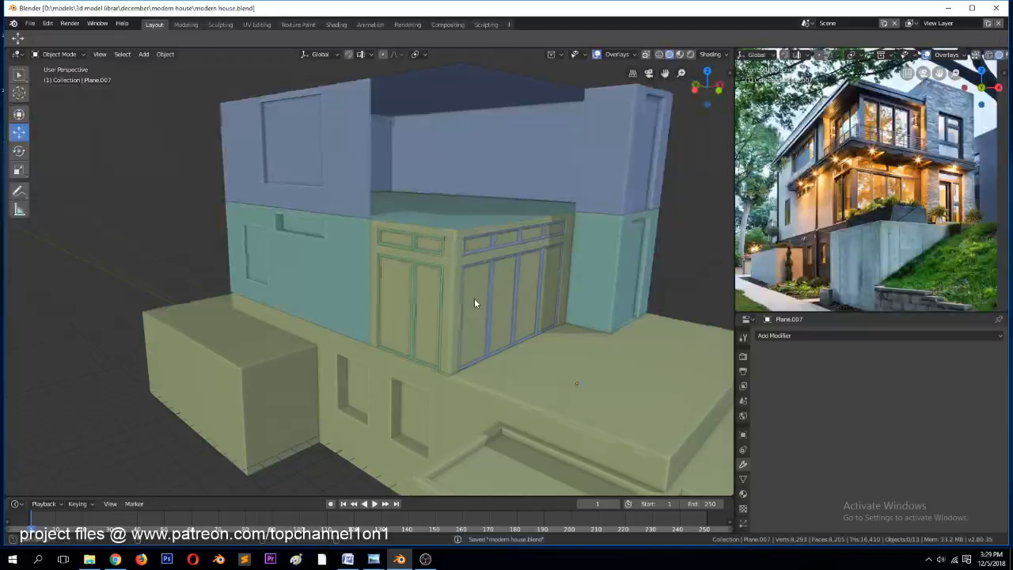
{"action": "mouse_move", "coordinate": [475, 301]}
{"action": "middle_mouse_down"}
{"action": "mouse_move", "coordinate": [458, 310]}
{"action": "mouse_move", "coordinate": [495, 295]}
{"action": "mouse_move", "coordinate": [501, 306]}
{"action": "mouse_move", "coordinate": [451, 308]}
{"action": "mouse_move", "coordinate": [468, 310]}
{"action": "middle_mouse_up"}
{"action": "key", "text": "ctrl+s"}
{"action": "left_click", "coordinate": [487, 293]}
{"action": "scroll", "coordinate": [485, 305], "scroll_direction": "up", "scroll_amount": 1}
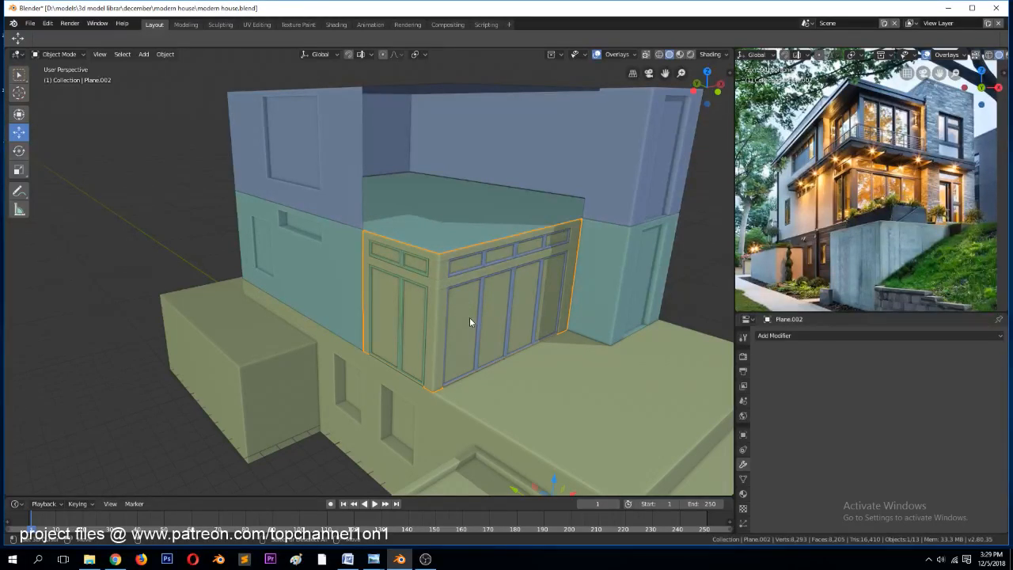
{"action": "key", "text": "alt+a"}
{"action": "scroll", "coordinate": [471, 315], "scroll_direction": "down", "scroll_amount": 1}
{"action": "key", "text": "ctrl+s"}
{"action": "middle_click_drag", "start_coordinate": [472, 315], "coordinate": [492, 311]}
{"action": "scroll", "coordinate": [488, 304], "scroll_direction": "up", "scroll_amount": 3}
{"action": "left_click", "coordinate": [492, 293]}
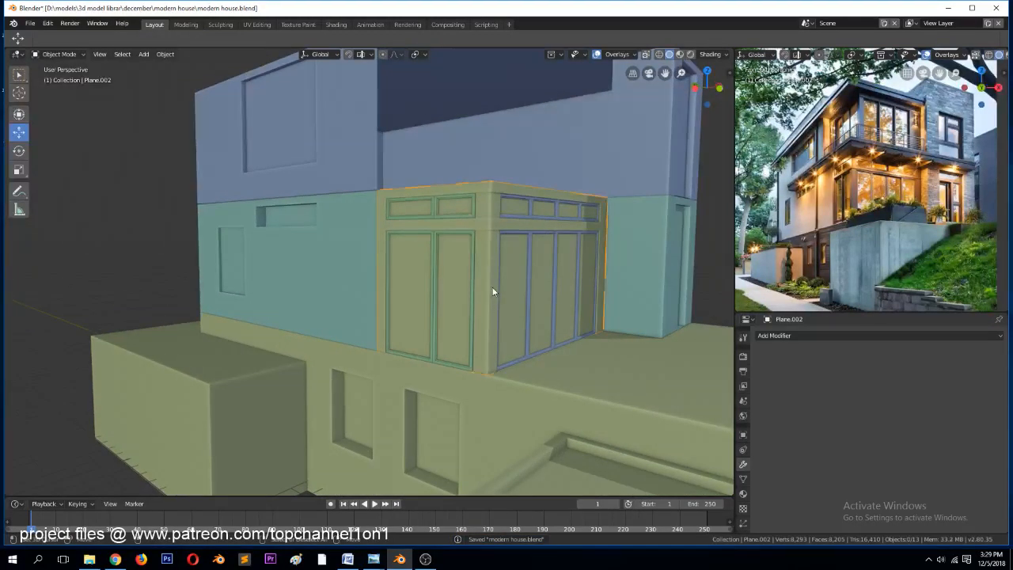
{"action": "key", "text": "shift+d"}
{"action": "key", "text": "z"}
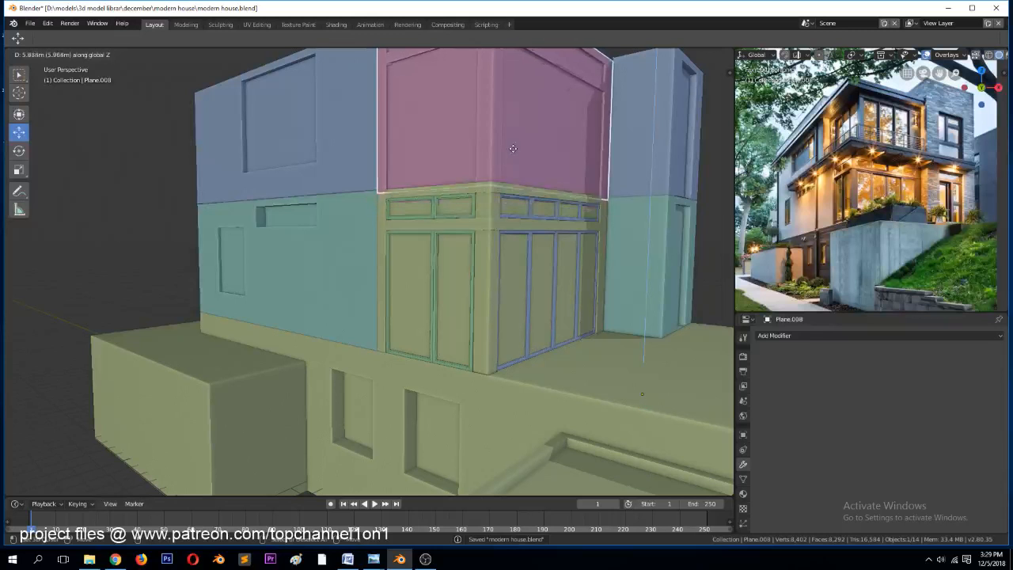
{"action": "key", "text": "Escape"}
{"action": "key", "text": "z"}
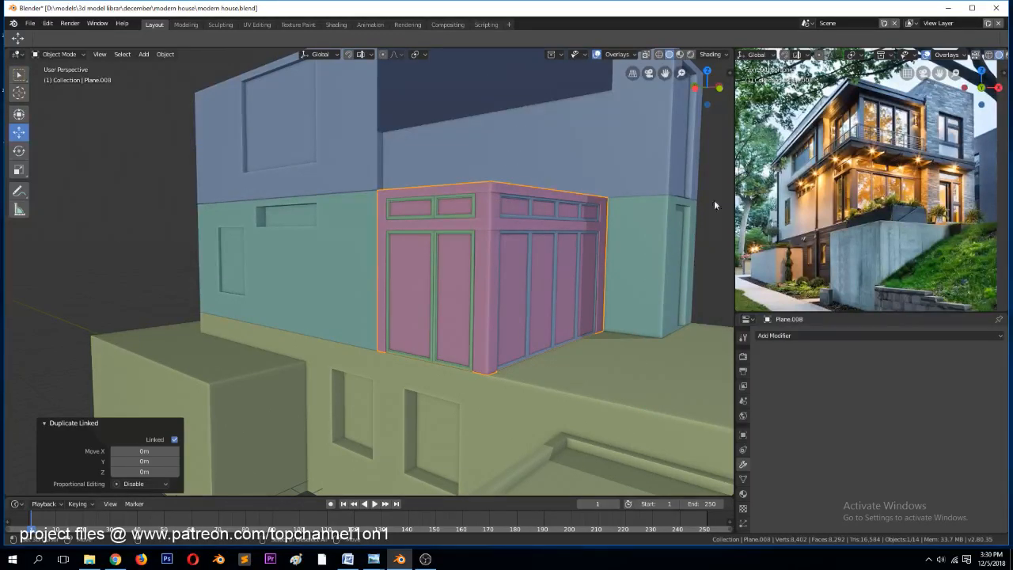
{"action": "key", "text": "Delete"}
Save the file, add a plane and move it 13.4 m in X and 17.8 m in Y over the house footprint
{"action": "key", "text": "ctrl+s"}
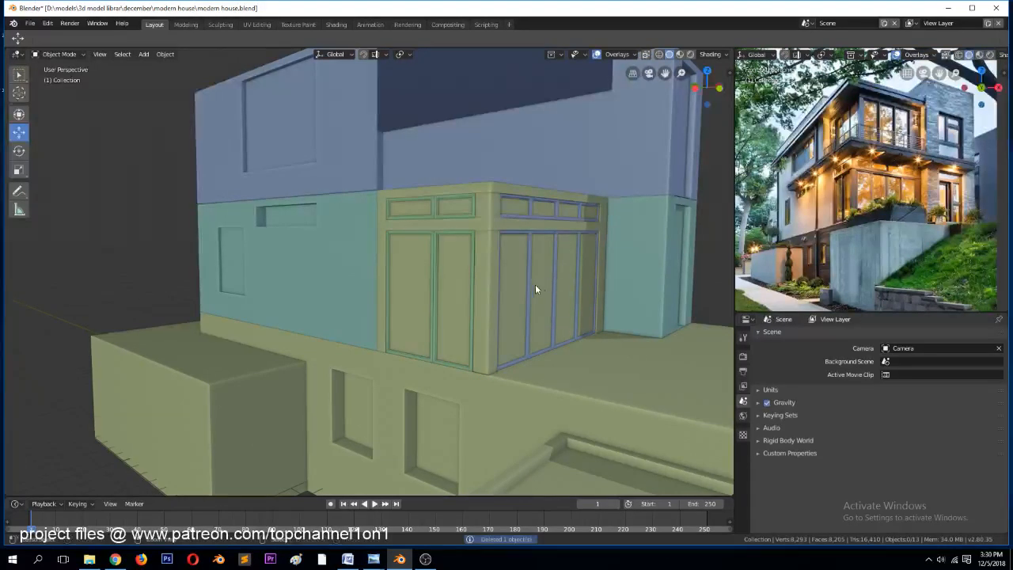
{"action": "middle_click_drag", "start_coordinate": [529, 291], "coordinate": [535, 326]}
{"action": "scroll", "coordinate": [498, 315], "scroll_direction": "down", "scroll_amount": 4}
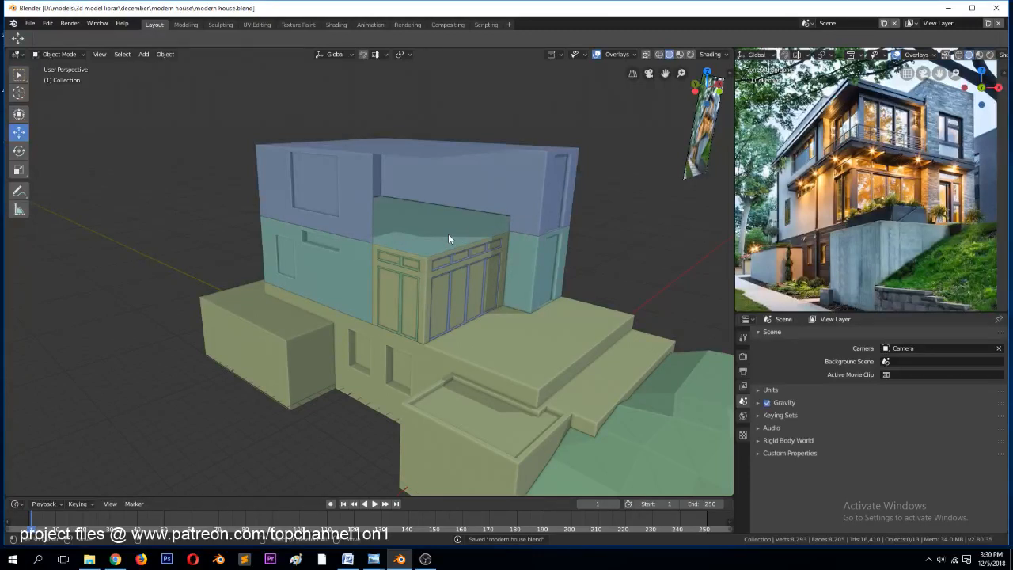
{"action": "key", "text": "KP_7"}
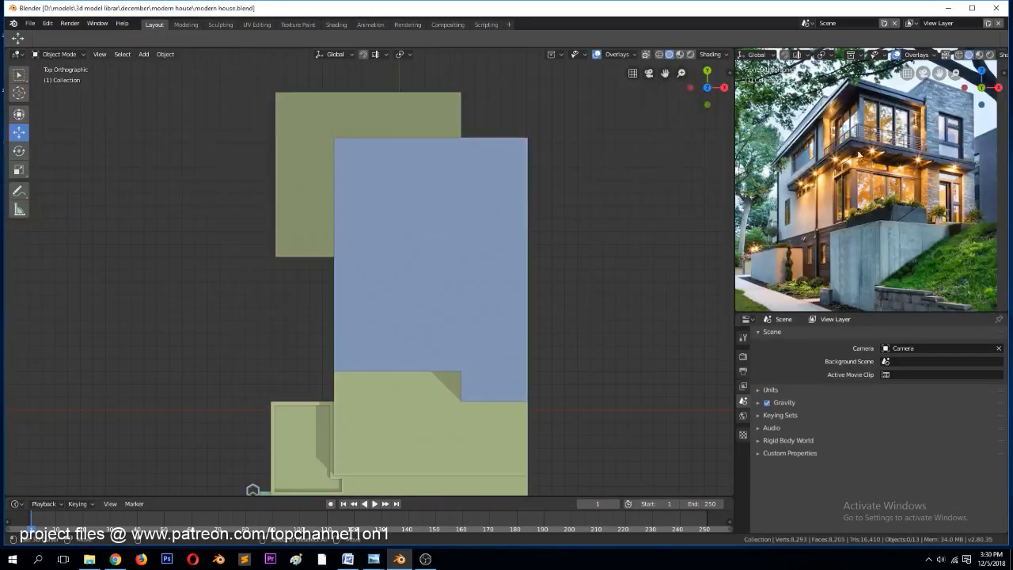
{"action": "key", "text": "shift+a"}
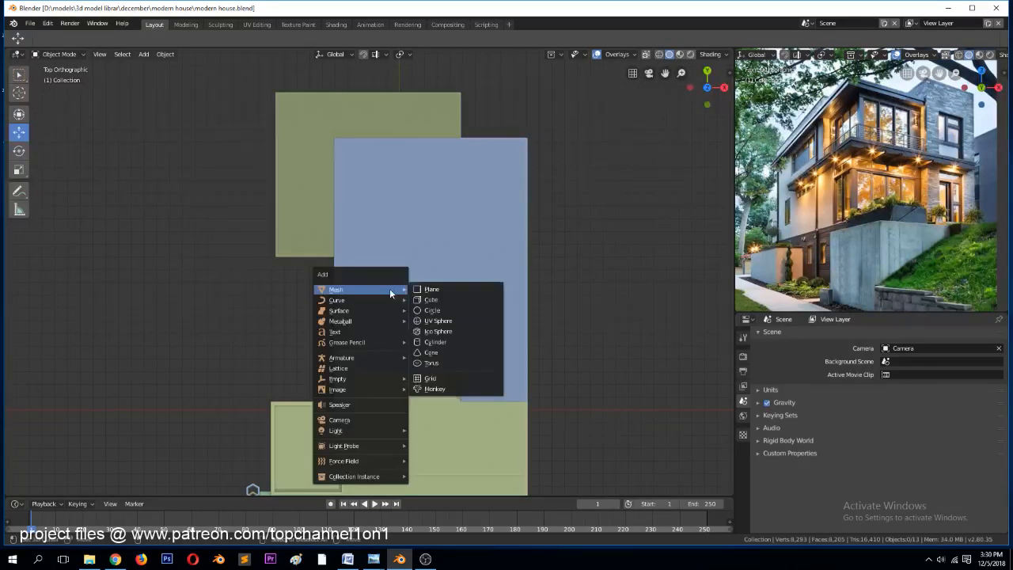
{"action": "left_click", "coordinate": [440, 289]}
{"action": "key", "text": "s"}
{"action": "right_click", "coordinate": [515, 348]}
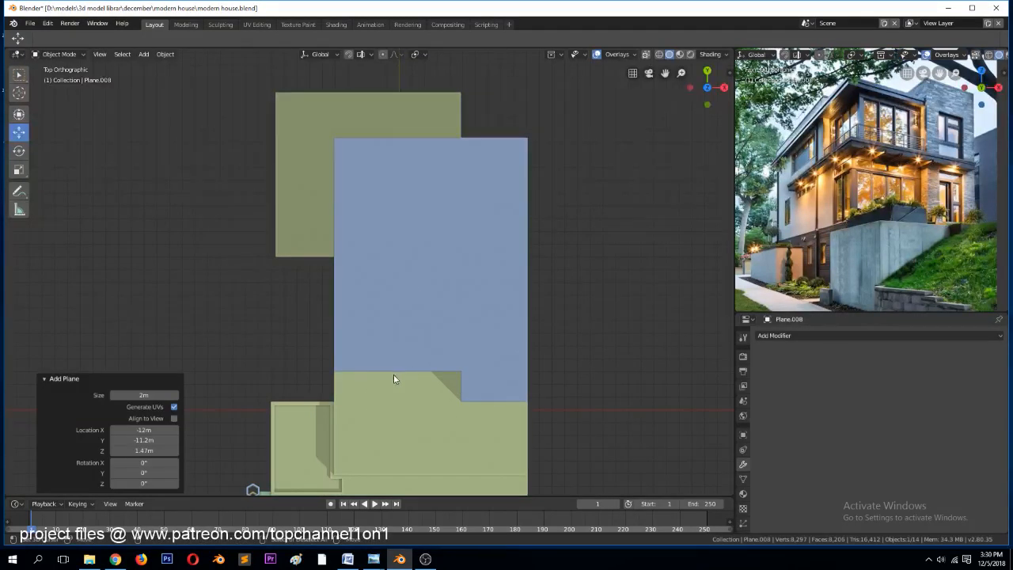
{"action": "key", "text": "g"}
{"action": "left_click", "coordinate": [536, 156]}
Scale the plane by 7.879 in wireframe display and shift it 0.497 m in X and 0.414 m in Y
{"action": "key", "text": "shift+z"}
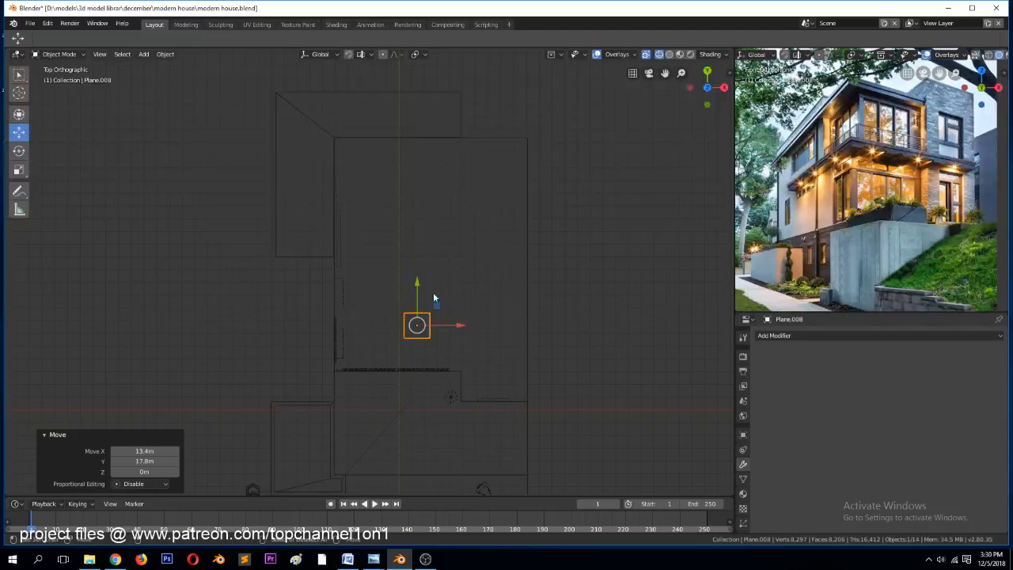
{"action": "key", "text": "s"}
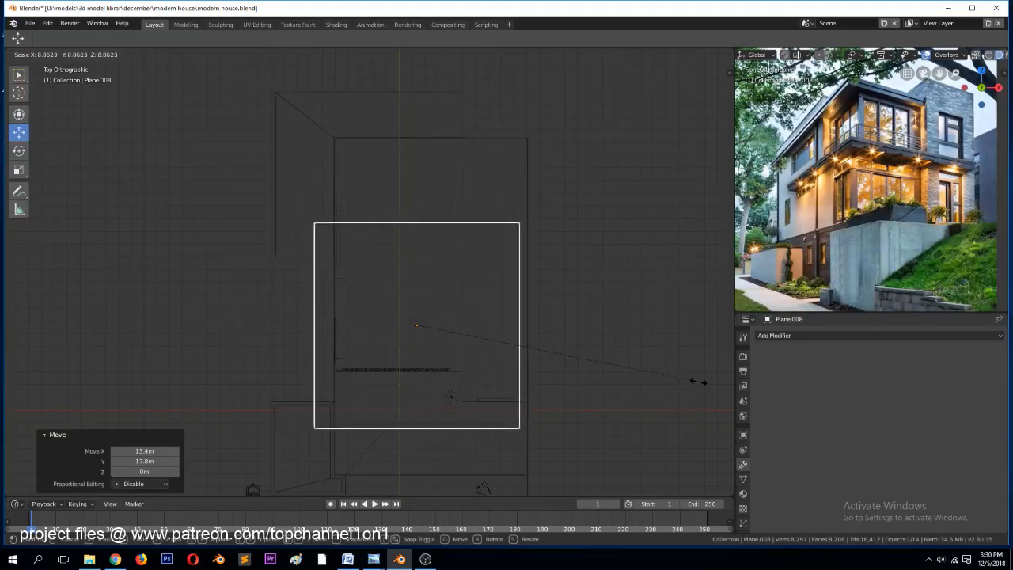
{"action": "left_click", "coordinate": [693, 378]}
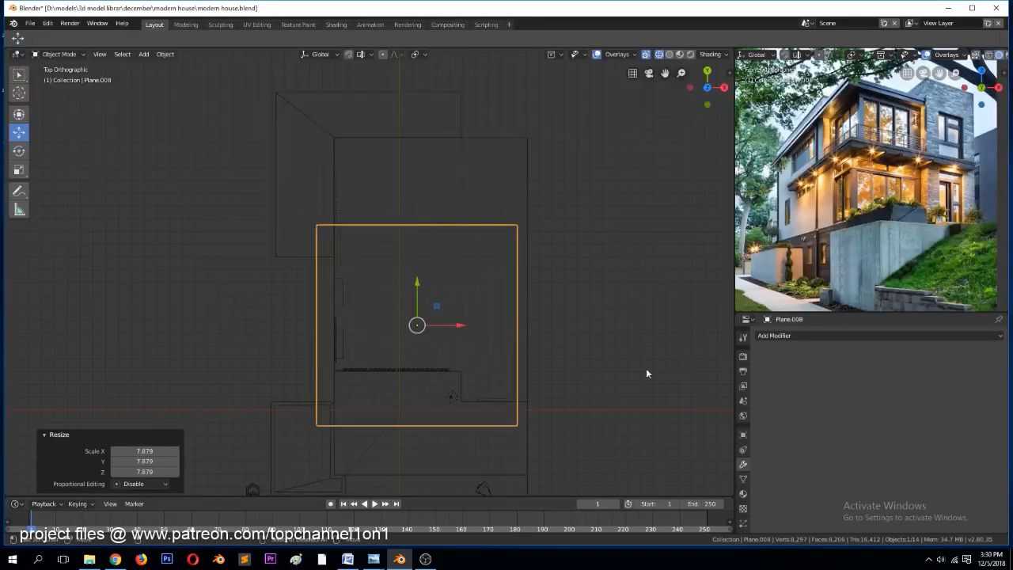
{"action": "key", "text": "g"}
{"action": "left_click", "coordinate": [540, 330]}
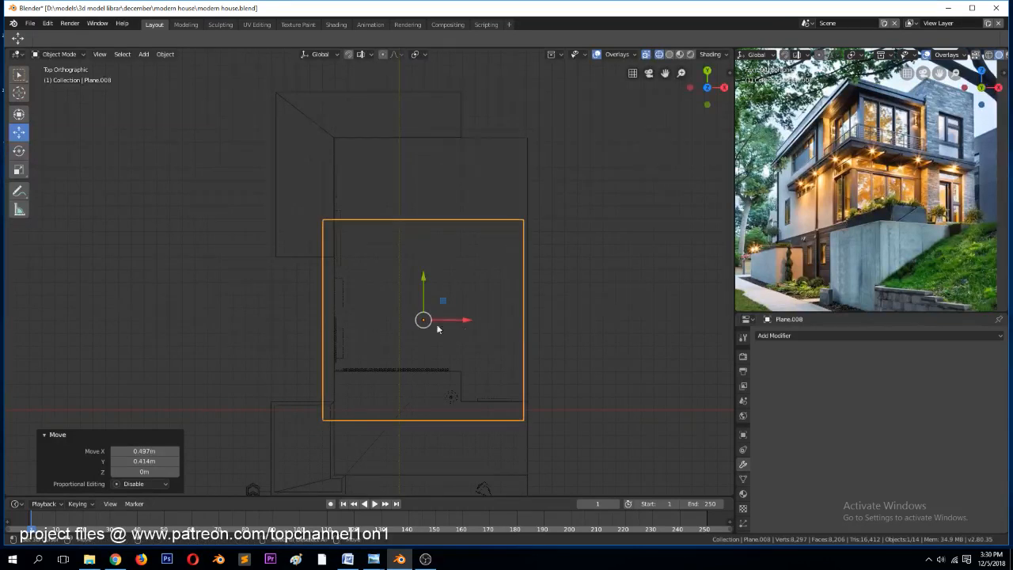
Move the plane's edge on the garage and planter side outward by -1.37 m along X
{"action": "key", "text": "Tab"}
{"action": "left_click", "coordinate": [321, 222]}
{"action": "left_click", "coordinate": [321, 418], "text": "shift"}
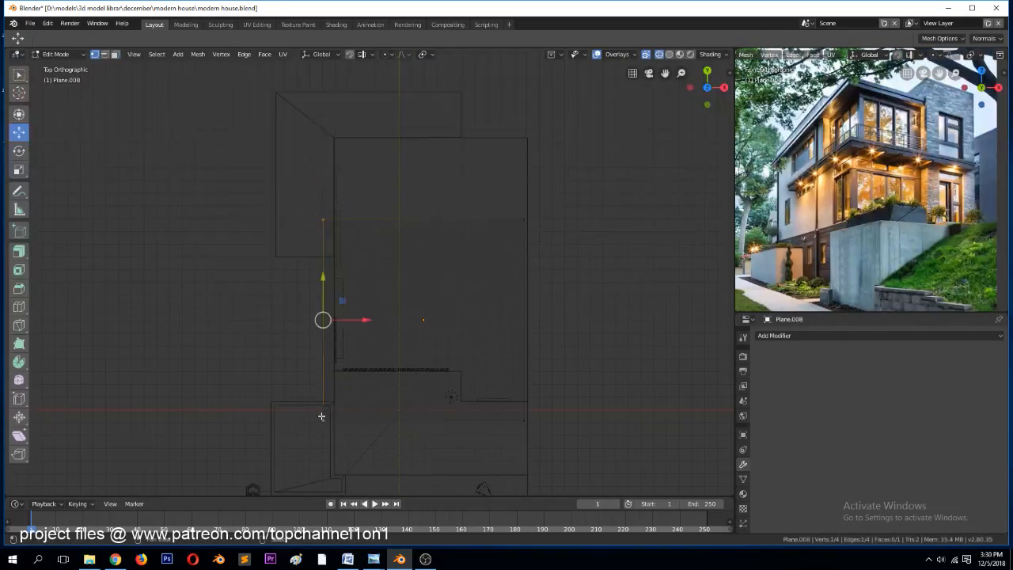
{"action": "key", "text": "g"}
{"action": "left_click", "coordinate": [344, 316]}
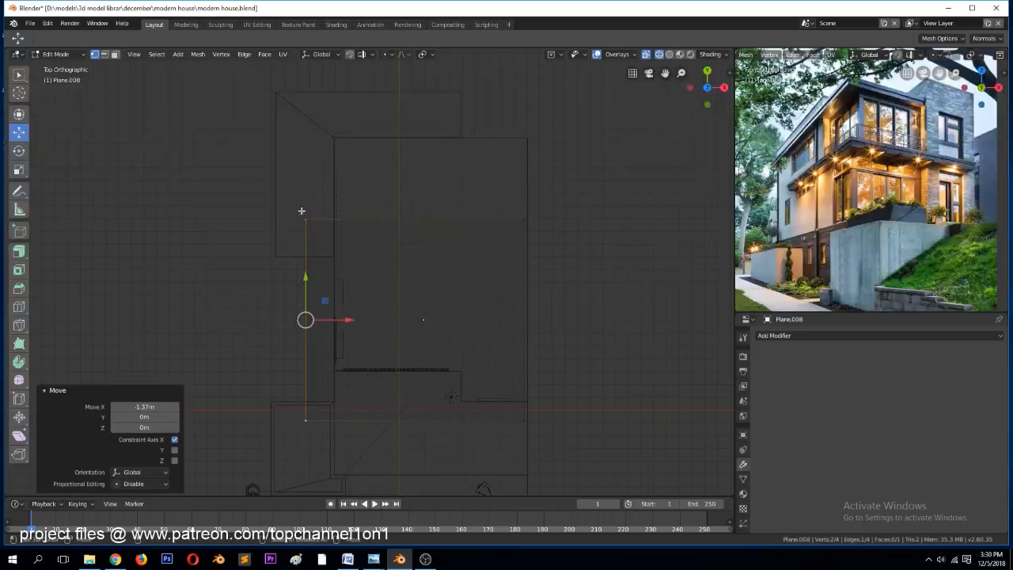
Extend the plane's rear edge outward along Y over the house footprint and return the viewport to solid display
{"action": "left_click", "coordinate": [305, 219]}
{"action": "left_click", "coordinate": [526, 215], "text": "shift"}
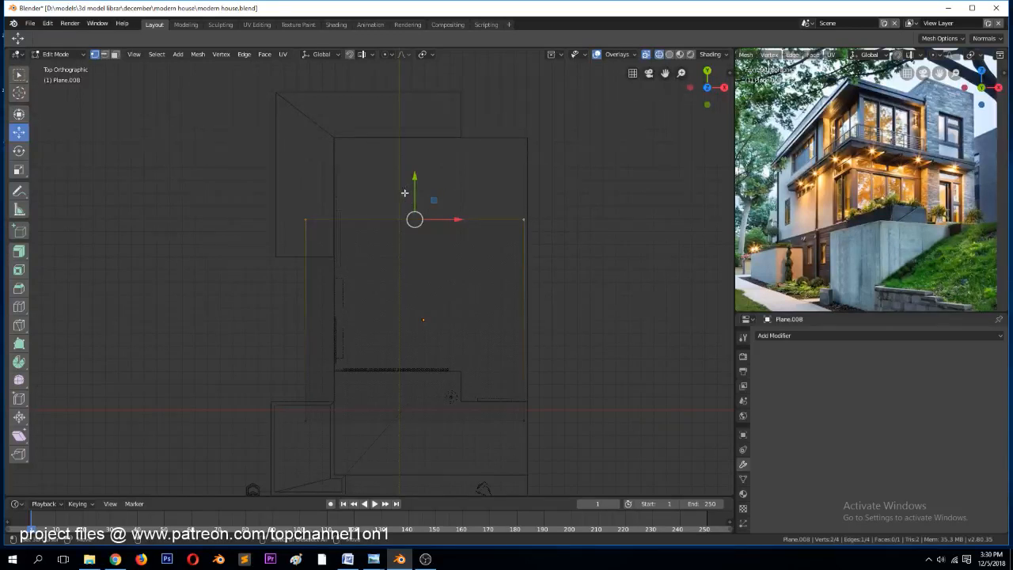
{"action": "left_click_drag", "start_coordinate": [417, 178], "coordinate": [436, 119]}
{"action": "middle_click_drag", "start_coordinate": [418, 299], "coordinate": [435, 296]}
{"action": "key", "text": "Tab"}
{"action": "key", "text": "z"}
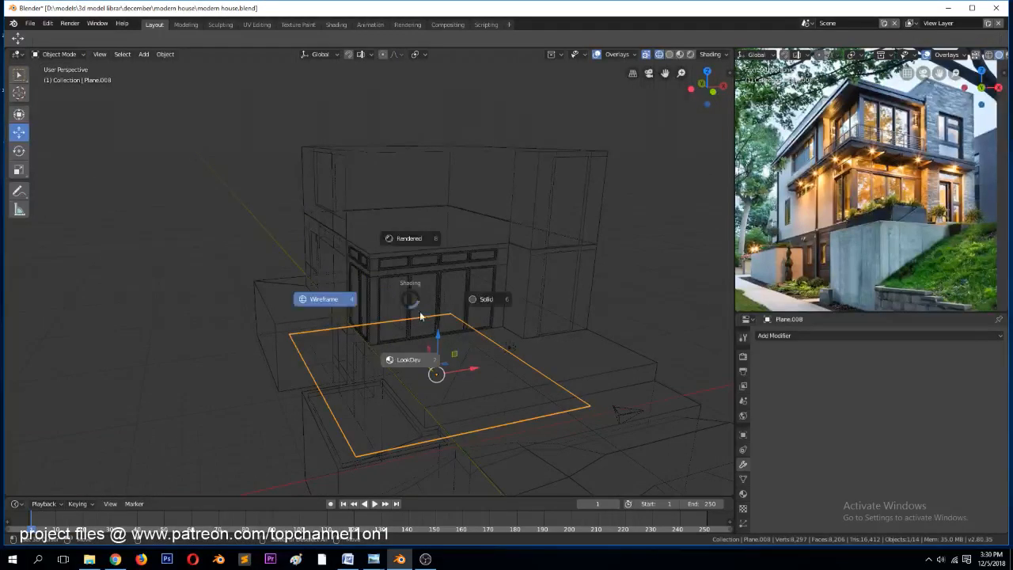
{"action": "left_click", "coordinate": [482, 309]}
{"action": "key", "text": "z"}
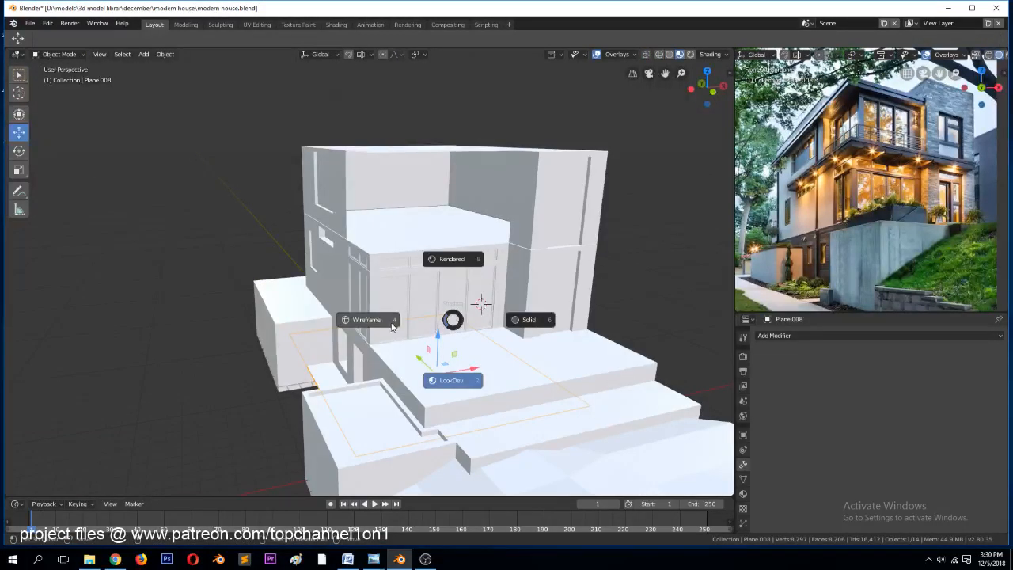
{"action": "left_click", "coordinate": [517, 324]}
Raise the plane to the base of the top storey and extrude it downward into a thick slab
{"action": "key", "text": "g"}
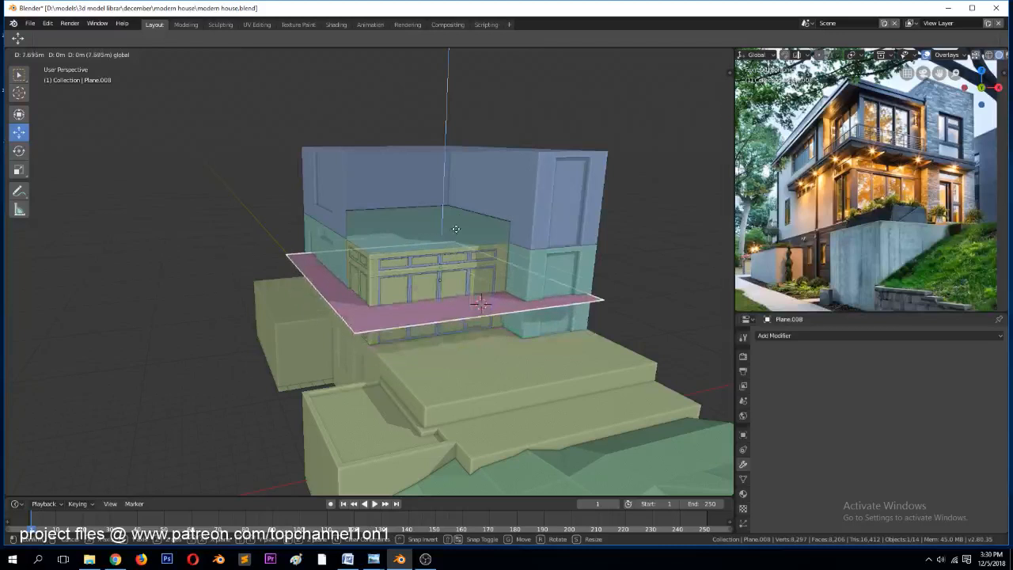
{"action": "left_click", "coordinate": [488, 207]}
{"action": "key", "text": "Tab"}
{"action": "key", "text": "e"}
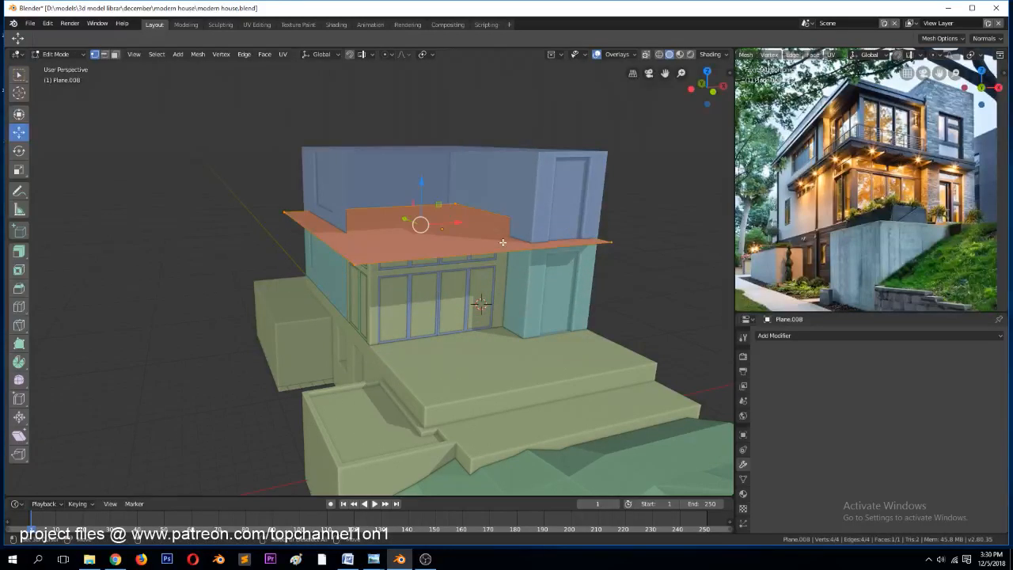
{"action": "left_click", "coordinate": [499, 257]}
{"action": "key", "text": "Tab"}
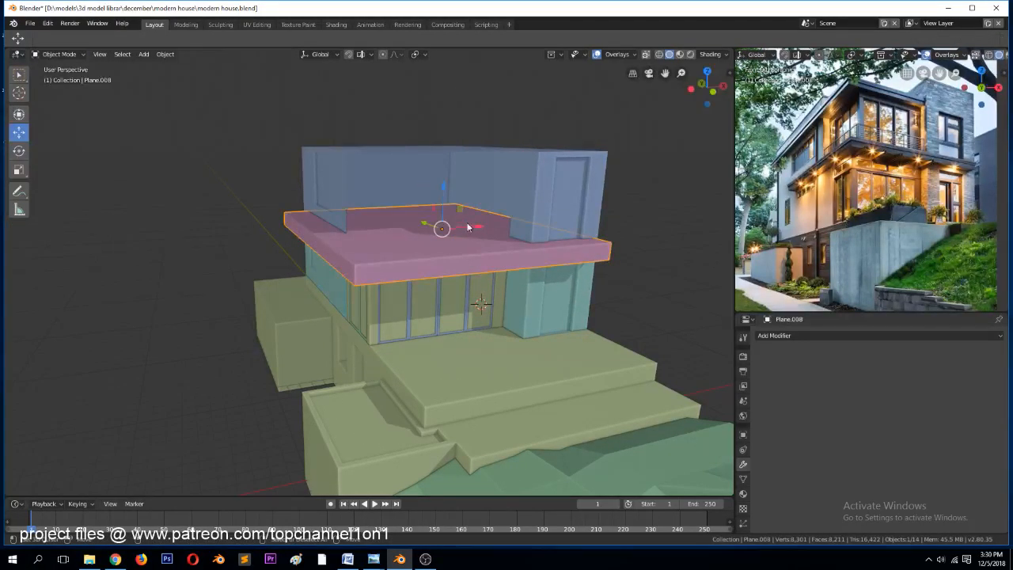
Raise the slab 0.0782 m and move its front face outward by about -1.77 m along Y
{"action": "mouse_move", "coordinate": [452, 194]}
{"action": "left_mouse_down"}
{"action": "mouse_move", "coordinate": [457, 185]}
{"action": "mouse_move", "coordinate": [445, 192]}
{"action": "left_mouse_up"}
{"action": "key", "text": "ctrl+z"}
{"action": "middle_click_drag", "start_coordinate": [460, 206], "coordinate": [486, 204]}
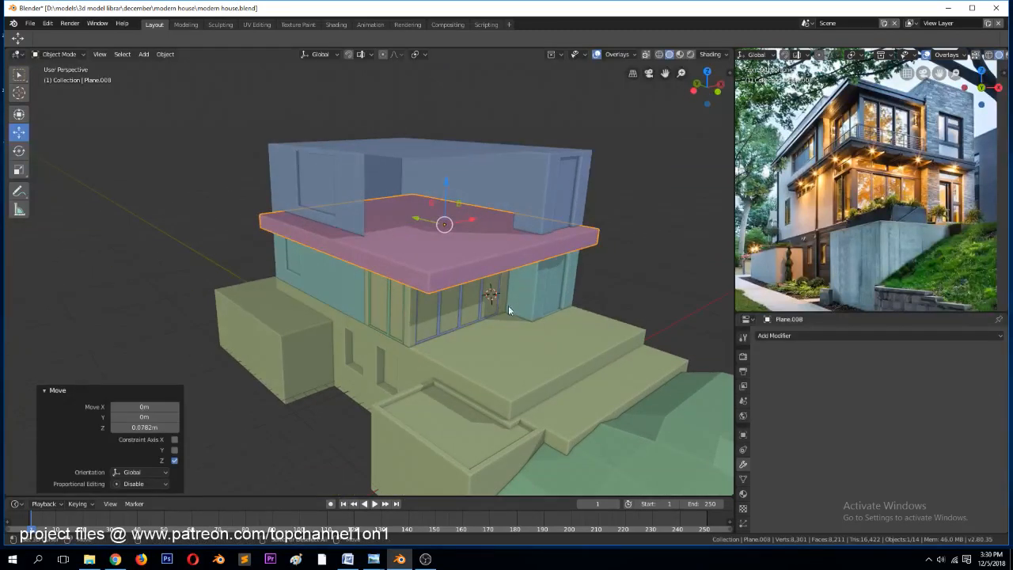
{"action": "key", "text": "Tab"}
{"action": "left_click", "coordinate": [461, 277]}
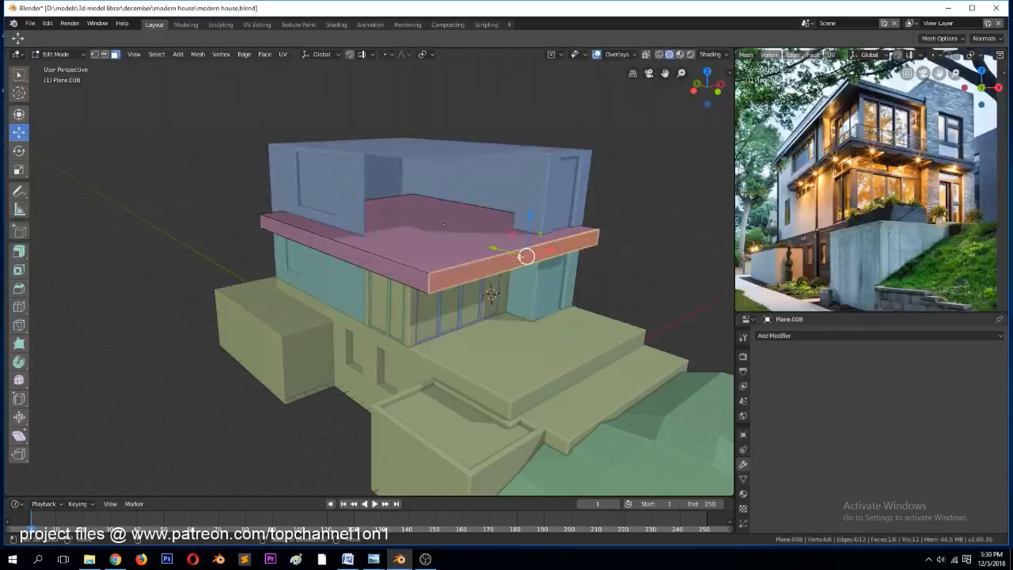
{"action": "key", "text": "g"}
{"action": "key", "text": "x"}
{"action": "left_click", "coordinate": [527, 254]}
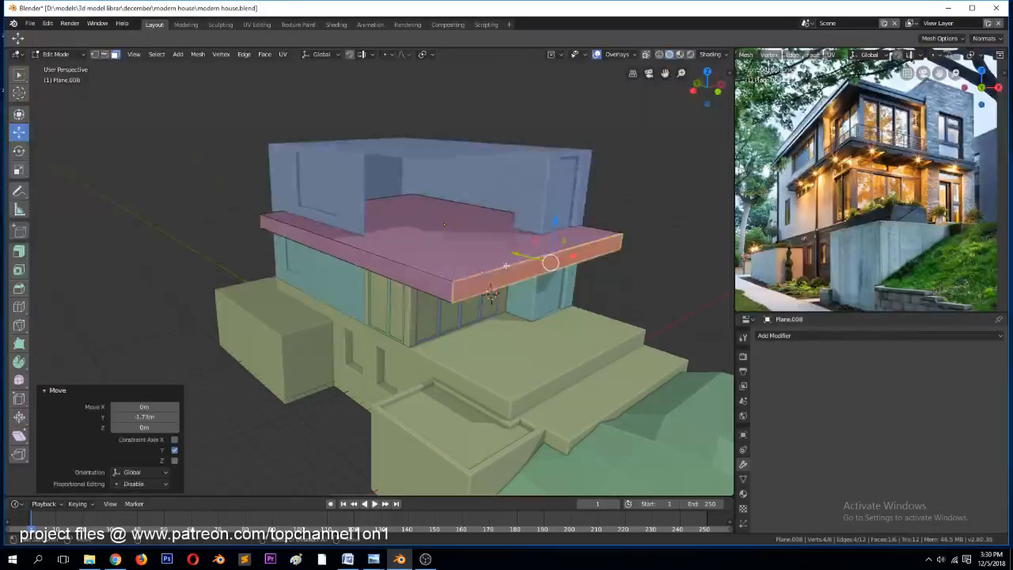
Move the slab's end face beside the entrance tower inward along X and save the file
{"action": "middle_click_drag", "start_coordinate": [550, 261], "coordinate": [466, 288]}
{"action": "left_click", "coordinate": [397, 285]}
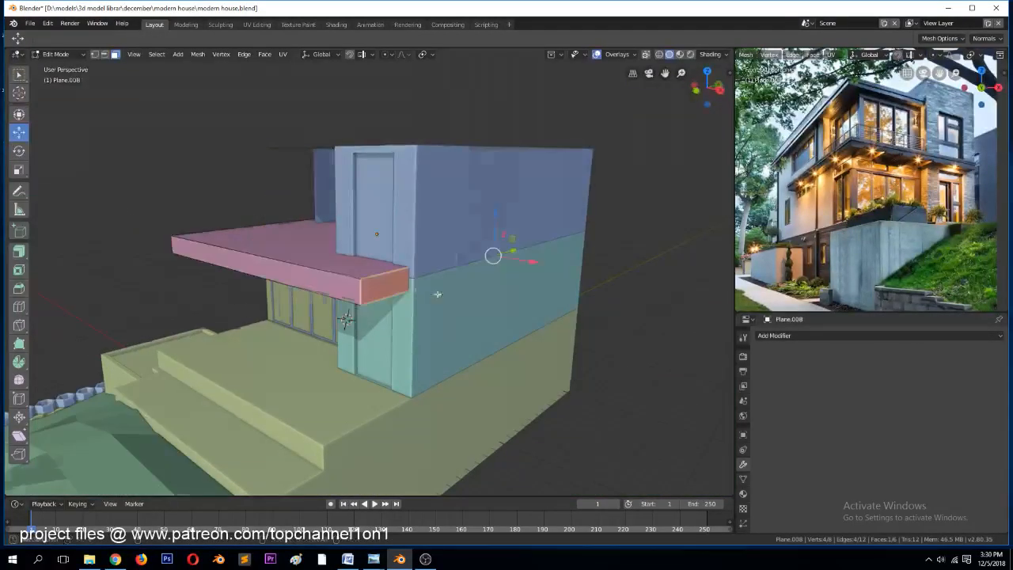
{"action": "middle_click_drag", "start_coordinate": [398, 285], "coordinate": [439, 286]}
{"action": "left_click_drag", "start_coordinate": [575, 252], "coordinate": [546, 250]}
{"action": "key", "text": "Tab"}
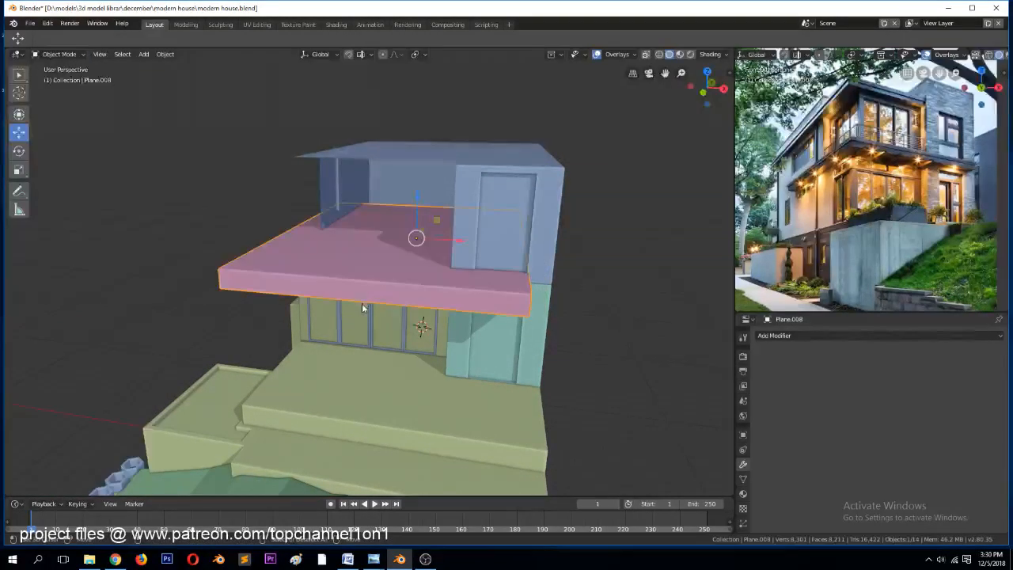
{"action": "middle_click_drag", "start_coordinate": [361, 303], "coordinate": [445, 320]}
{"action": "key", "text": "ctrl+s"}
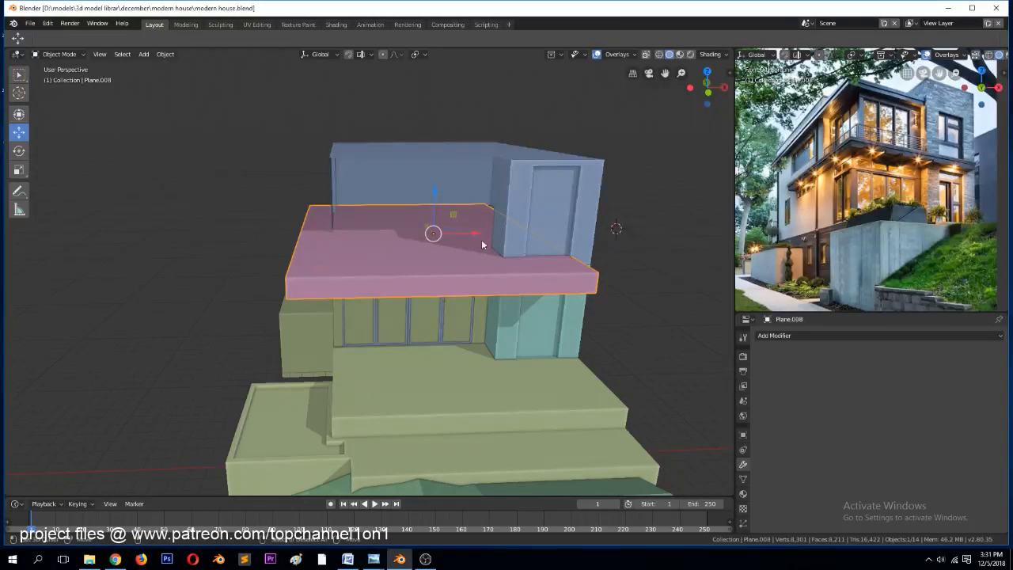
Cut a horizontal edge loop around the slab's sides to split them into two bands
{"action": "middle_click_drag", "start_coordinate": [615, 226], "coordinate": [537, 235]}
{"action": "key", "text": "Tab"}
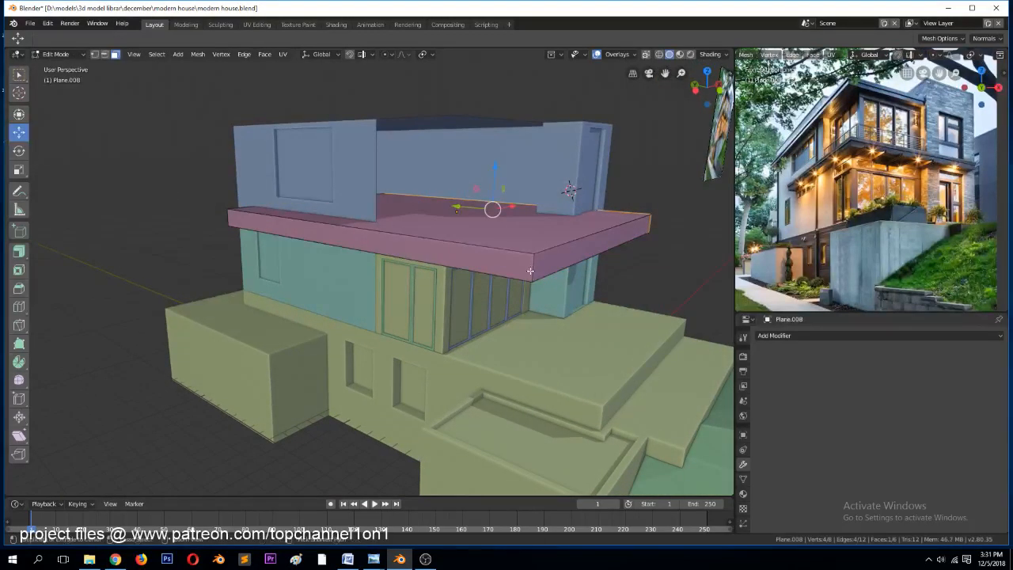
{"action": "double_click", "coordinate": [531, 265]}
Extrude the slab's upper side band outward with an even-thickness Shrink/Fatten offset of 0.021, and save the file
{"action": "key", "text": "3"}
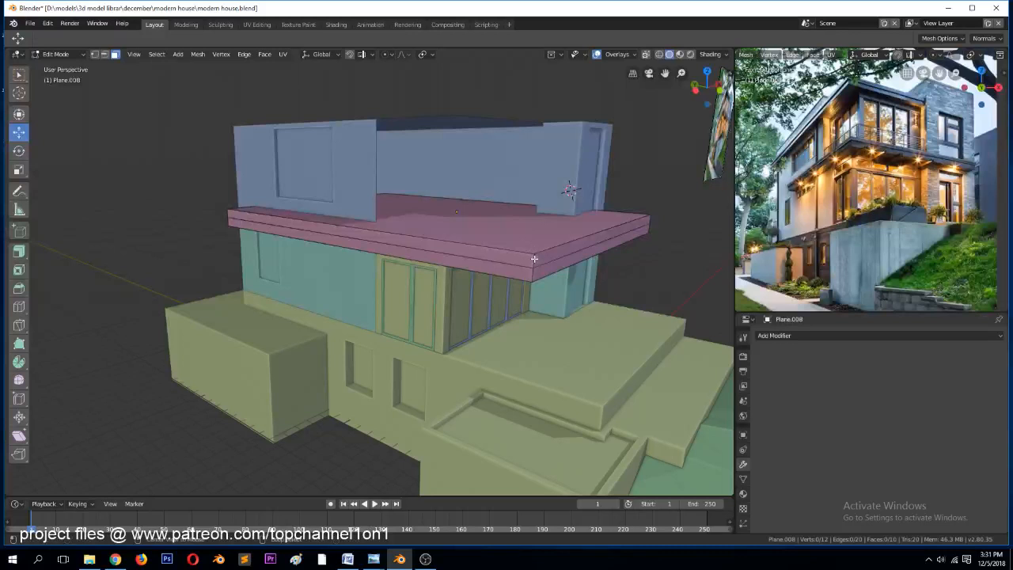
{"action": "left_click", "coordinate": [534, 264], "text": "alt"}
{"action": "key", "text": "e"}
{"action": "right_click", "coordinate": [589, 304]}
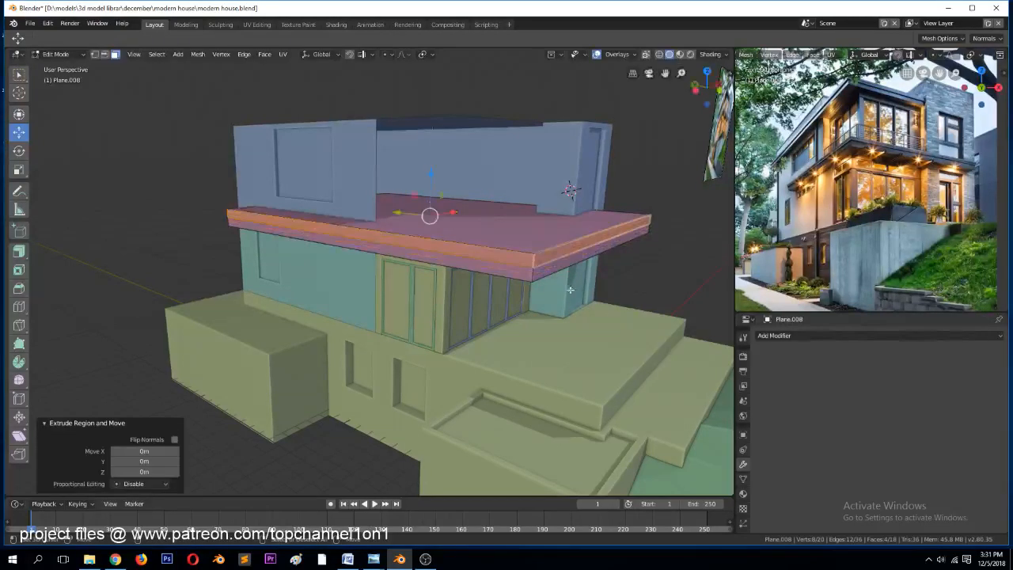
{"action": "key", "text": "alt+s"}
{"action": "right_click", "coordinate": [597, 323]}
{"action": "key", "text": "alt+s"}
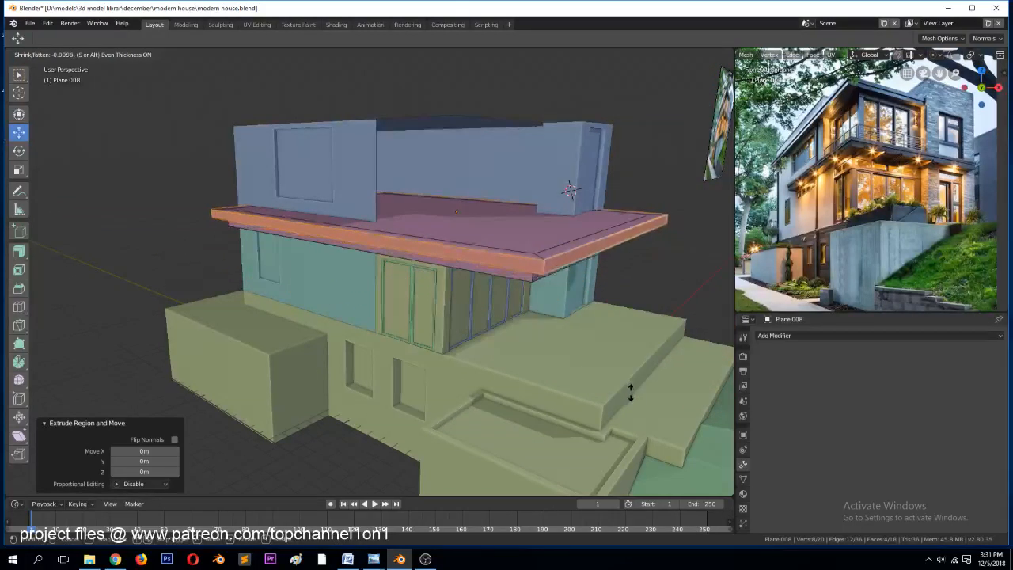
{"action": "left_click", "coordinate": [634, 390]}
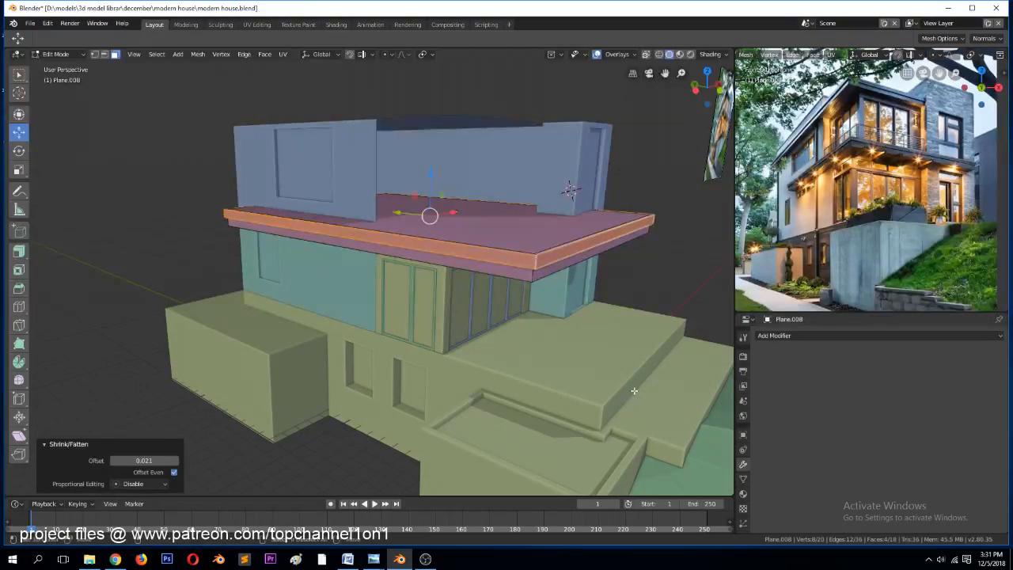
{"action": "key", "text": "Tab"}
{"action": "middle_click_drag", "start_coordinate": [599, 326], "coordinate": [558, 310]}
{"action": "key", "text": "ctrl+s"}
{"action": "key", "text": "alt+a"}
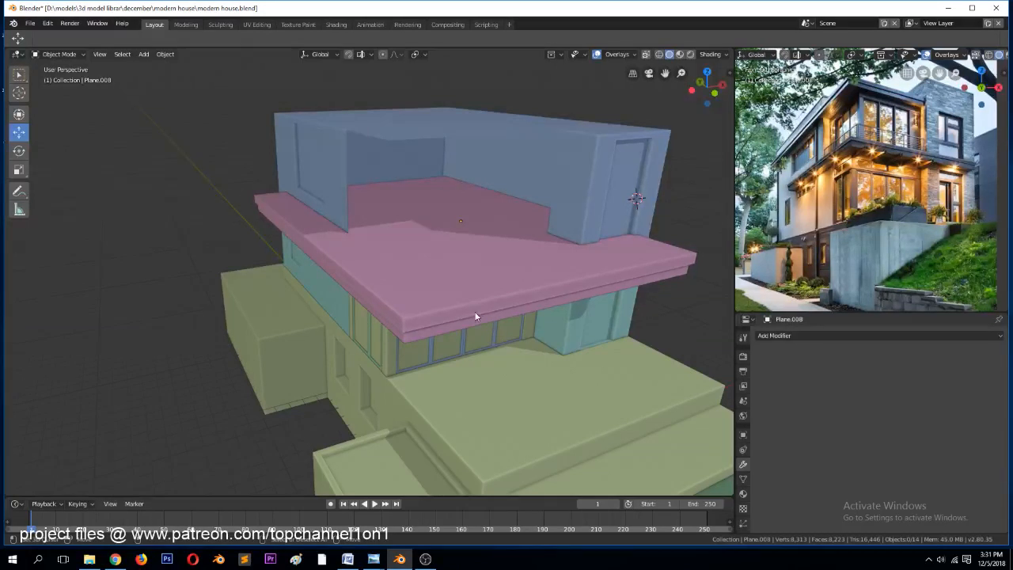
In front view, add a plane just above the slab and rotate it 90° about X
{"action": "key", "text": "KP_7"}
{"action": "key", "text": "KP_1"}
{"action": "scroll", "coordinate": [410, 230], "scroll_direction": "up", "scroll_amount": 3}
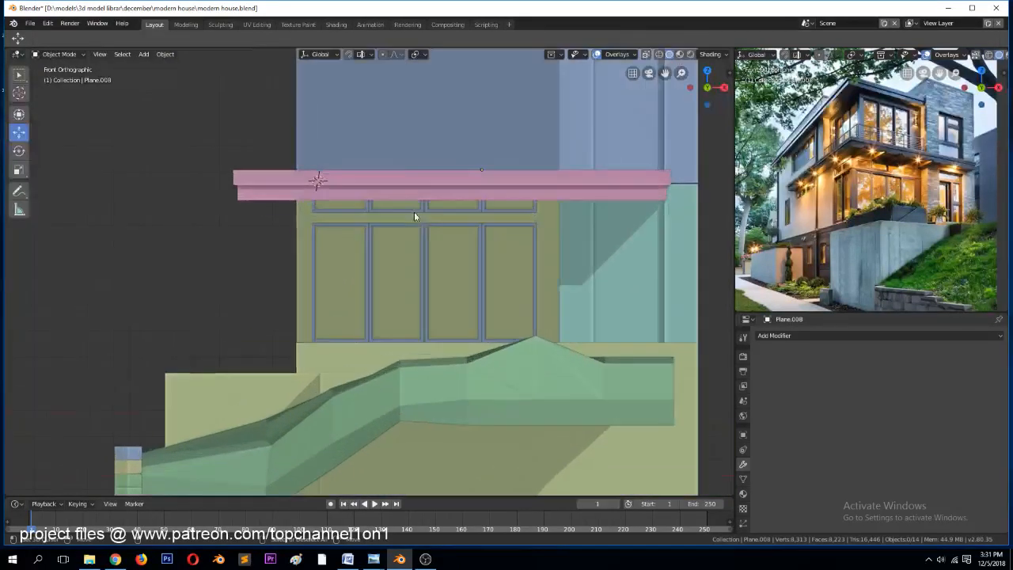
{"action": "right_click", "coordinate": [407, 156], "text": "shift"}
{"action": "key", "text": "shift+a"}
{"action": "left_click", "coordinate": [459, 159]}
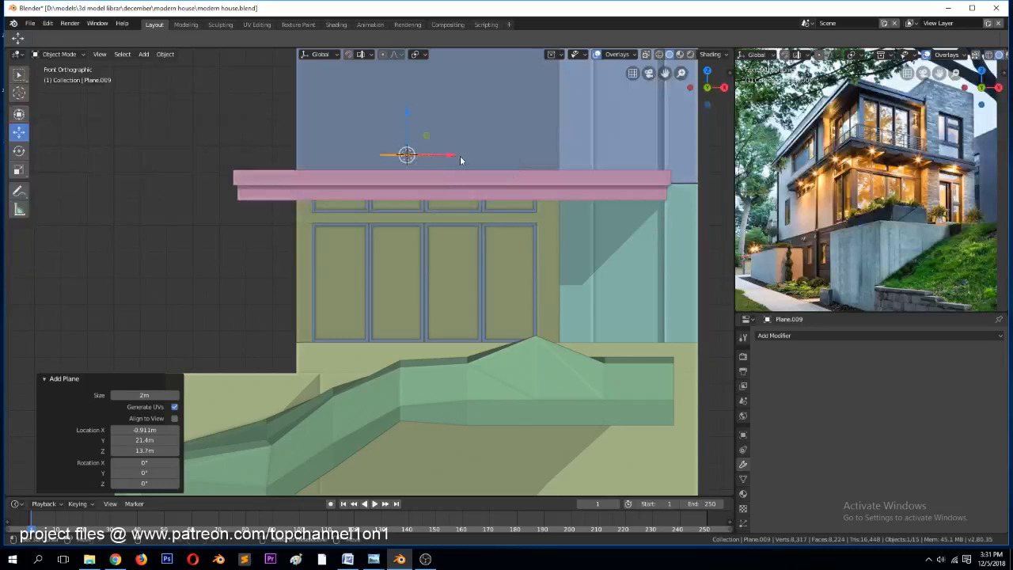
{"action": "type", "text": "rx90"}
{"action": "key", "text": "Return"}
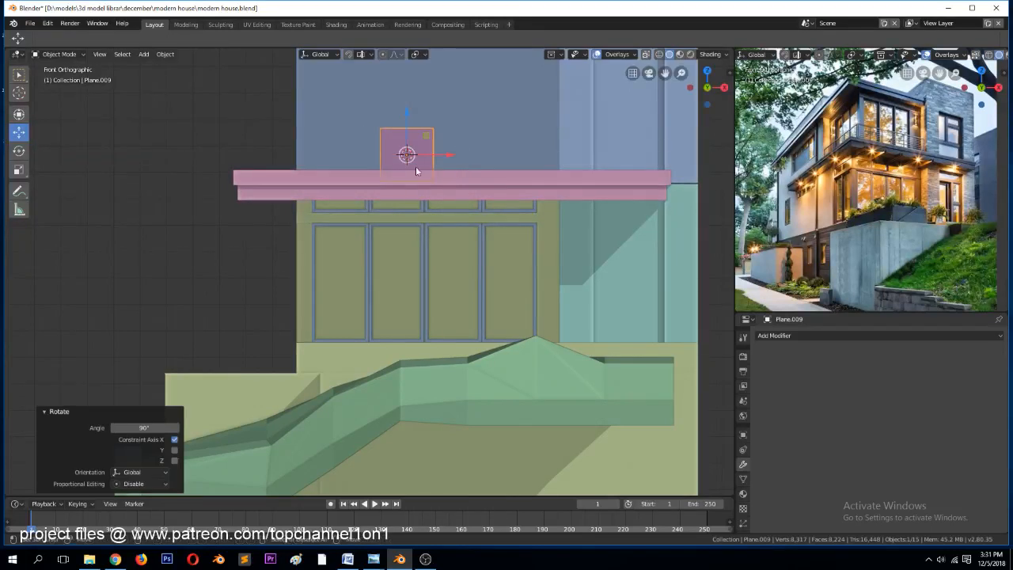
Move the upright plane 0.14 m in X and 0.339 m in Z, and lower it slightly onto the slab
{"action": "key", "text": "g"}
{"action": "left_click", "coordinate": [411, 117]}
{"action": "key", "text": "g"}
{"action": "key", "text": "z"}
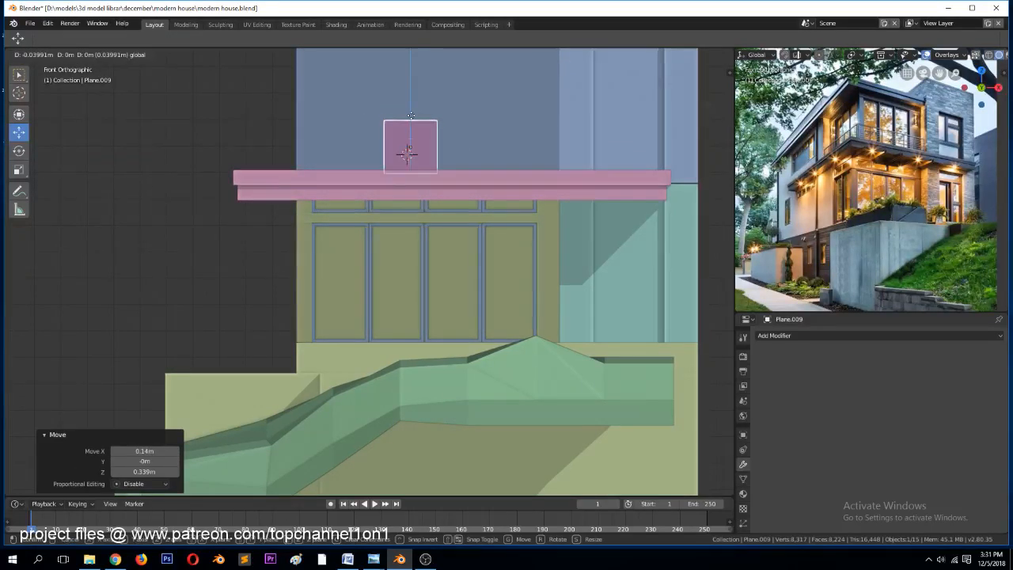
{"action": "left_click", "coordinate": [410, 116]}
Stretch the upright plane about 4.8 m along X until its edge meets the entrance tower's side
{"action": "key", "text": "Tab"}
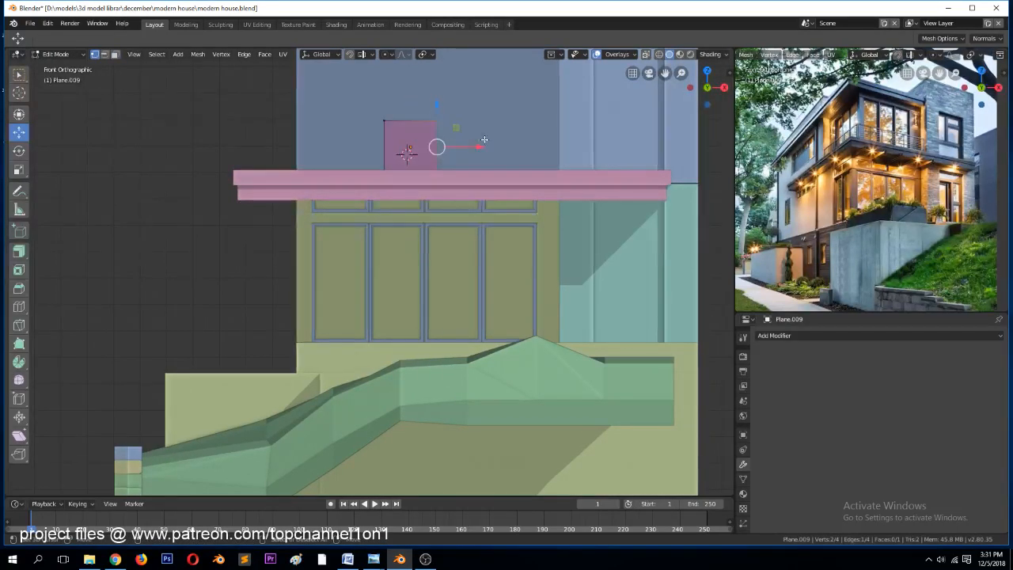
{"action": "key", "text": "g"}
{"action": "key", "text": "x"}
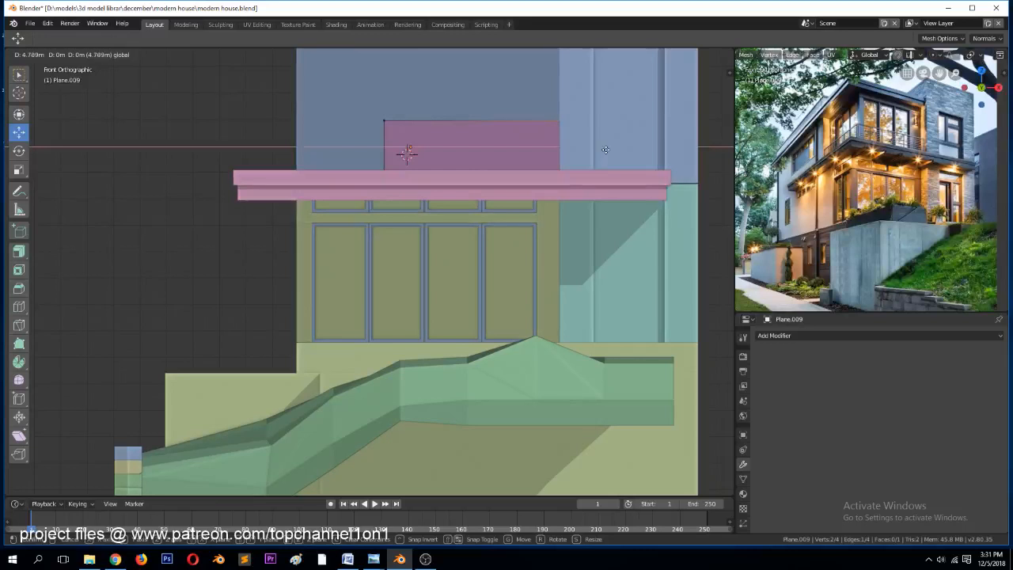
{"action": "left_click", "coordinate": [606, 151]}
{"action": "middle_click_drag", "start_coordinate": [606, 150], "coordinate": [416, 194]}
{"action": "key", "text": "Tab"}
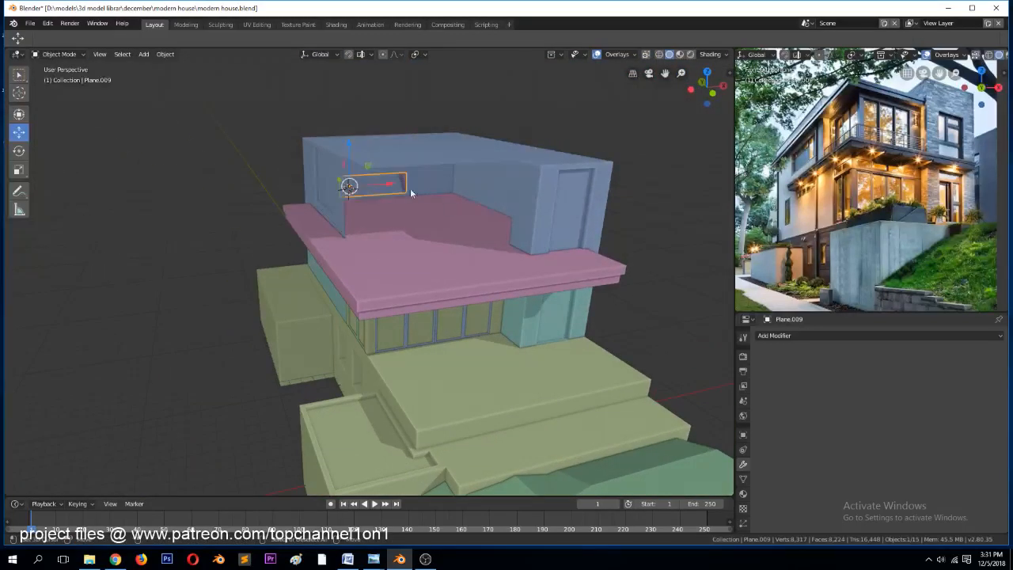
Move the upright plane -23.4 m along Y to the slab's front edge
{"action": "key", "text": "g"}
{"action": "key", "text": "y"}
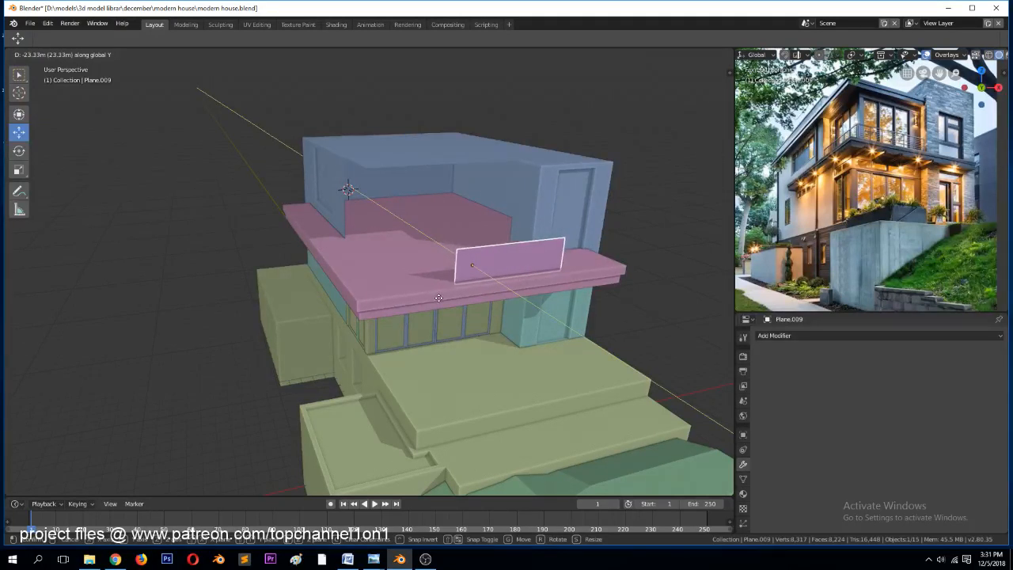
{"action": "left_click", "coordinate": [439, 303]}
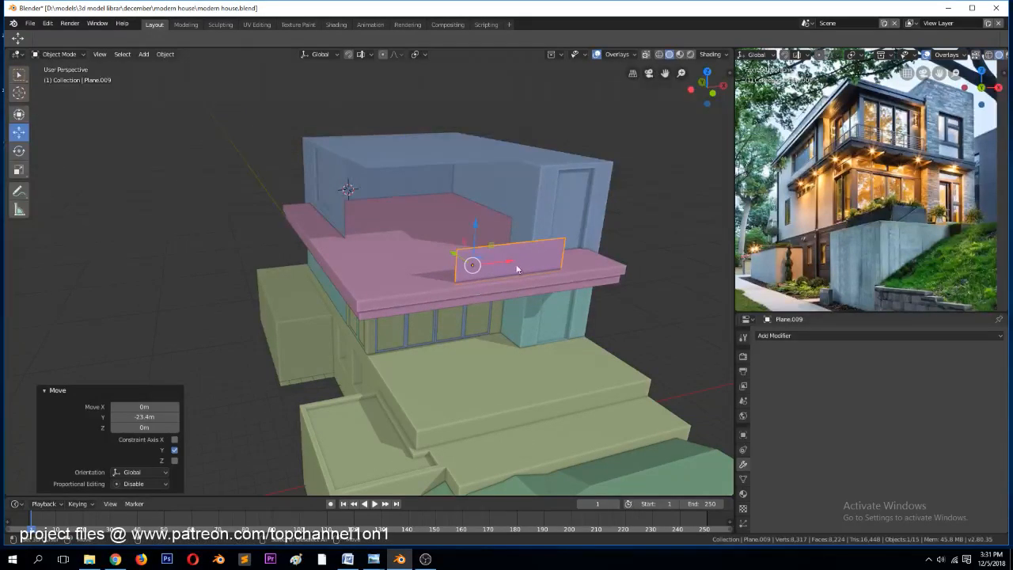
{"action": "left_click", "coordinate": [538, 200]}
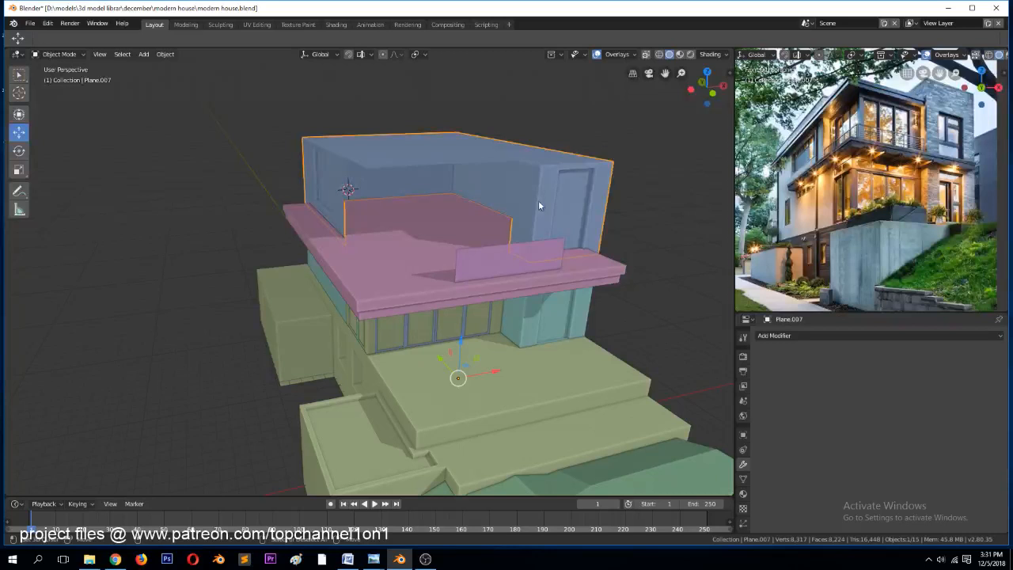
{"action": "key", "text": "Tab"}
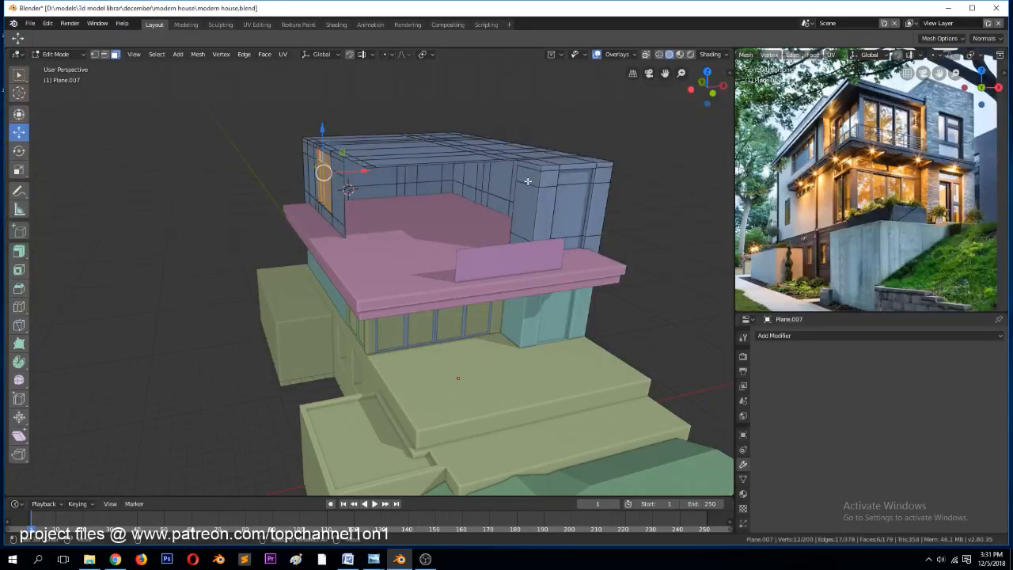
{"action": "key", "text": "alt+a"}
{"action": "middle_click_drag", "start_coordinate": [523, 172], "coordinate": [527, 269]}
{"action": "key", "text": "Tab"}
Move the upright panel's free end edge -5.17 m along X toward the slab's front corner
{"action": "left_click", "coordinate": [528, 283]}
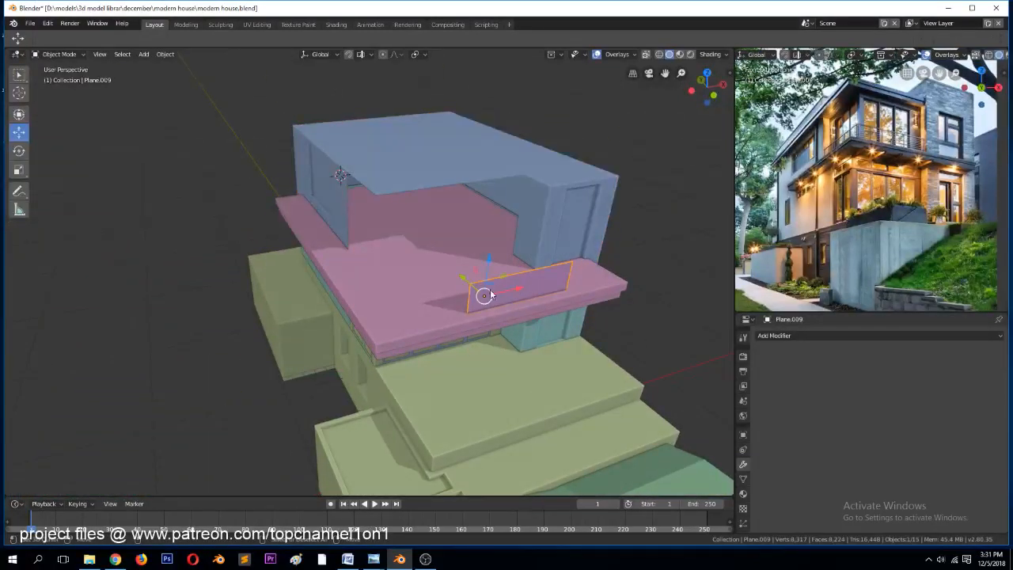
{"action": "key", "text": "Tab"}
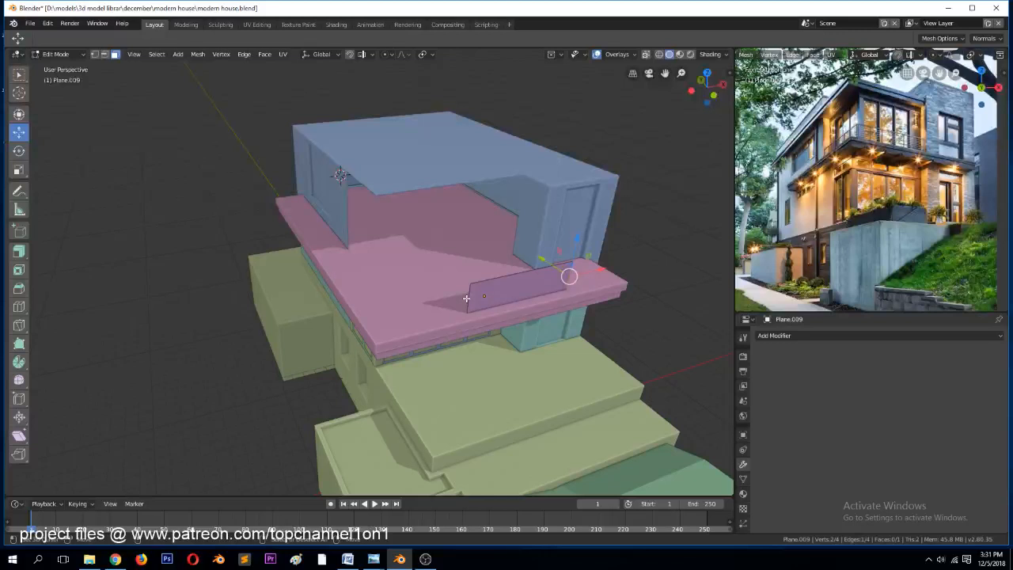
{"action": "left_click_drag", "start_coordinate": [506, 294], "coordinate": [422, 322]}
Extrude the panel's corner edge 10.2 m along Y to form a side railing panel along the slab
{"action": "middle_click_drag", "start_coordinate": [421, 321], "coordinate": [475, 323]}
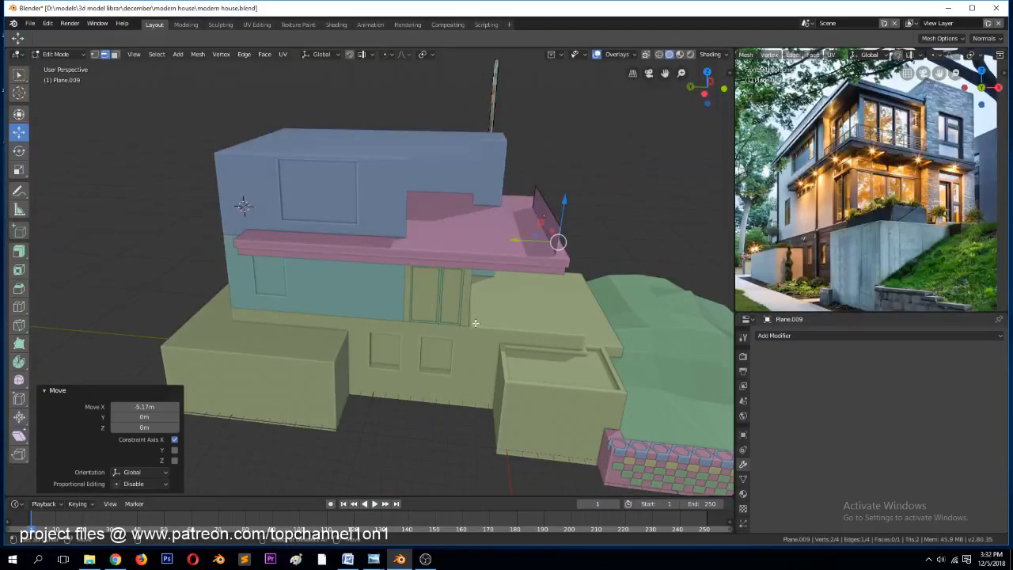
{"action": "key", "text": "e"}
{"action": "right_click", "coordinate": [475, 323]}
{"action": "left_click_drag", "start_coordinate": [539, 240], "coordinate": [375, 252]}
Extrude the side panel's rear edge 1.15 m along X to turn the railing in toward the top-storey wall
{"action": "middle_click_drag", "start_coordinate": [375, 251], "coordinate": [308, 273]}
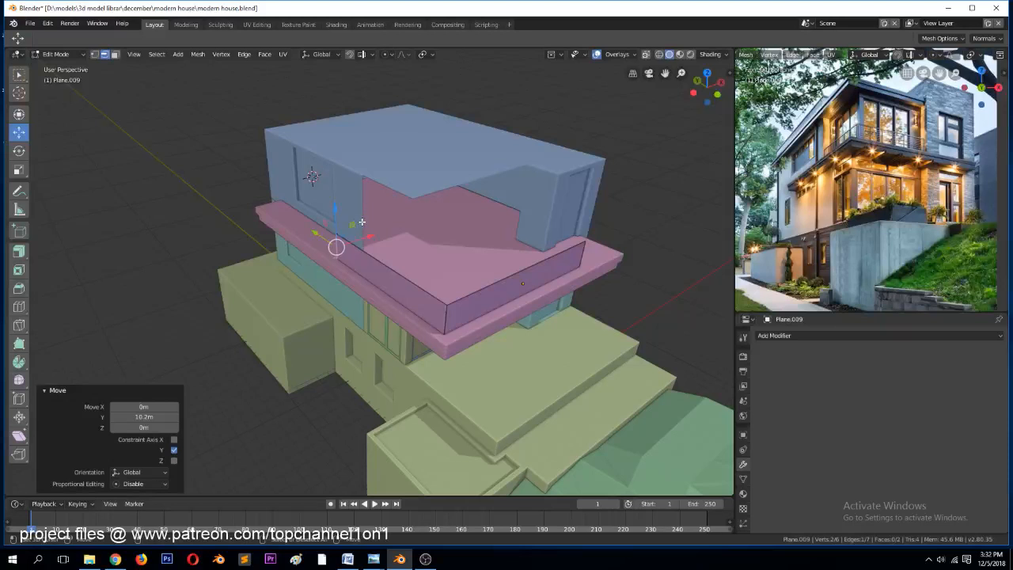
{"action": "key", "text": "e"}
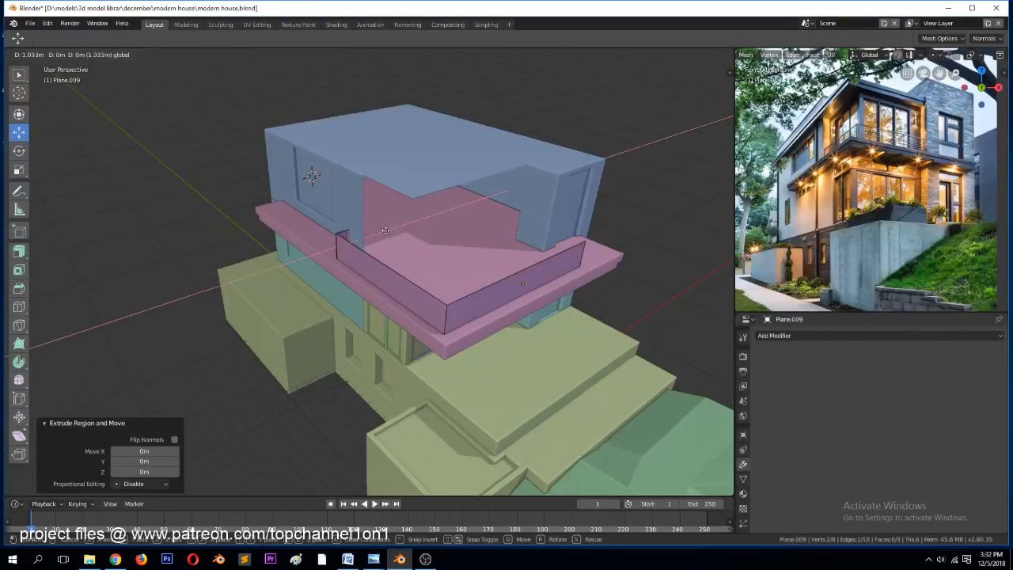
{"action": "left_click_drag", "start_coordinate": [386, 230], "coordinate": [389, 229]}
{"action": "middle_click_drag", "start_coordinate": [482, 338], "coordinate": [500, 326]}
{"action": "scroll", "coordinate": [502, 325], "scroll_direction": "up", "scroll_amount": 1}
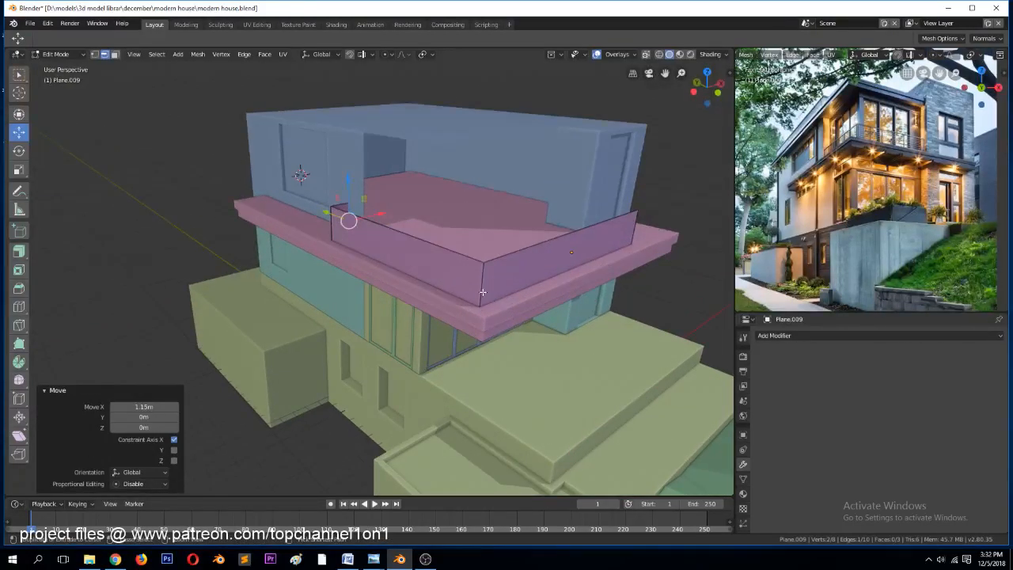
Add three horizontal loop cuts around the railing panels, plus evenly spaced vertical loop cuts on the front panel (four) and the side panel
{"action": "key", "text": "ctrl+r"}
{"action": "scroll", "coordinate": [489, 280], "scroll_direction": "up", "scroll_amount": 3}
{"action": "scroll", "coordinate": [489, 280], "scroll_direction": "down", "scroll_amount": 1}
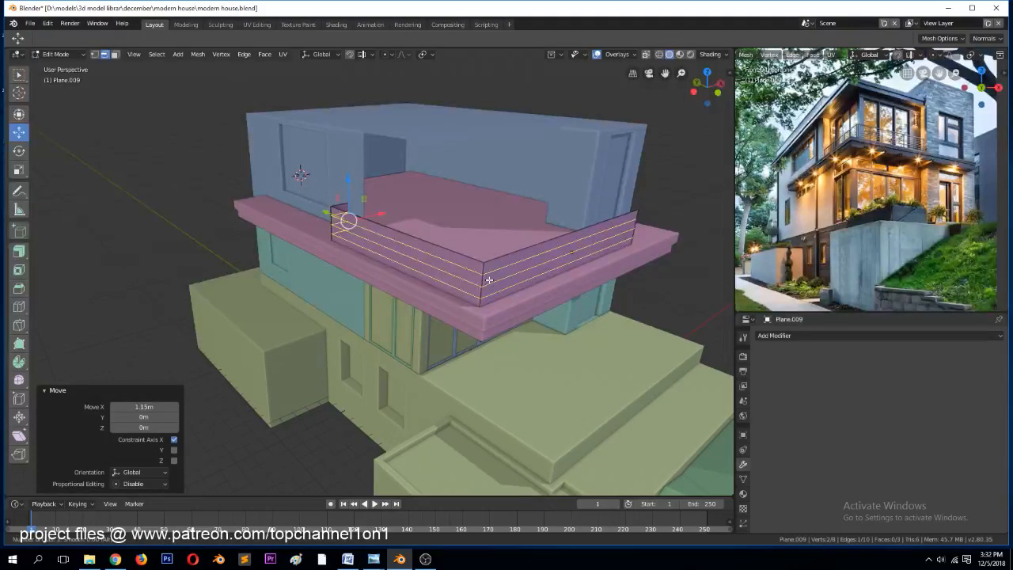
{"action": "left_click", "coordinate": [490, 280]}
{"action": "right_click", "coordinate": [489, 280]}
{"action": "key", "text": "ctrl+r"}
{"action": "scroll", "coordinate": [517, 249], "scroll_direction": "up", "scroll_amount": 3}
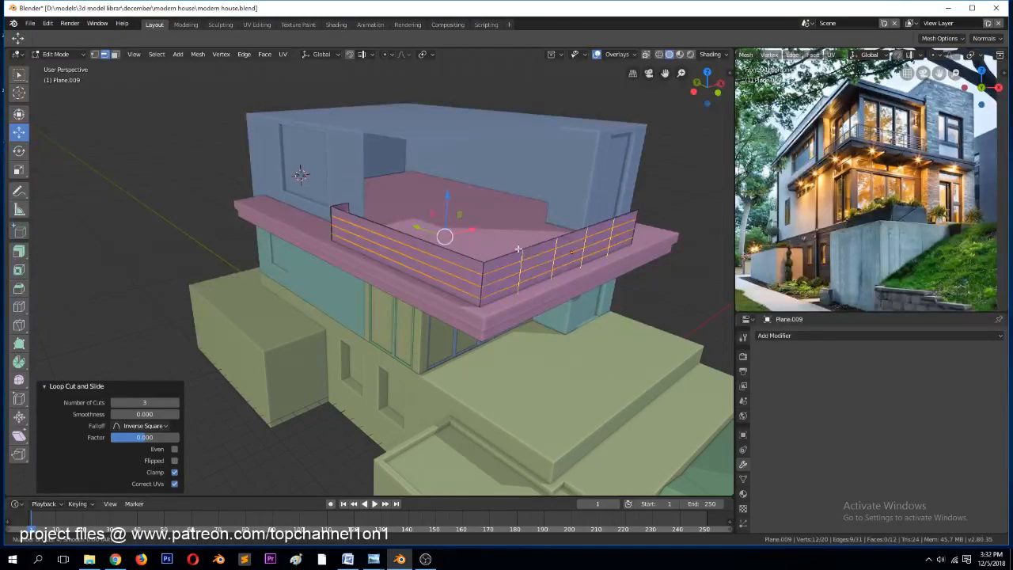
{"action": "left_click", "coordinate": [517, 250]}
{"action": "right_click", "coordinate": [518, 249]}
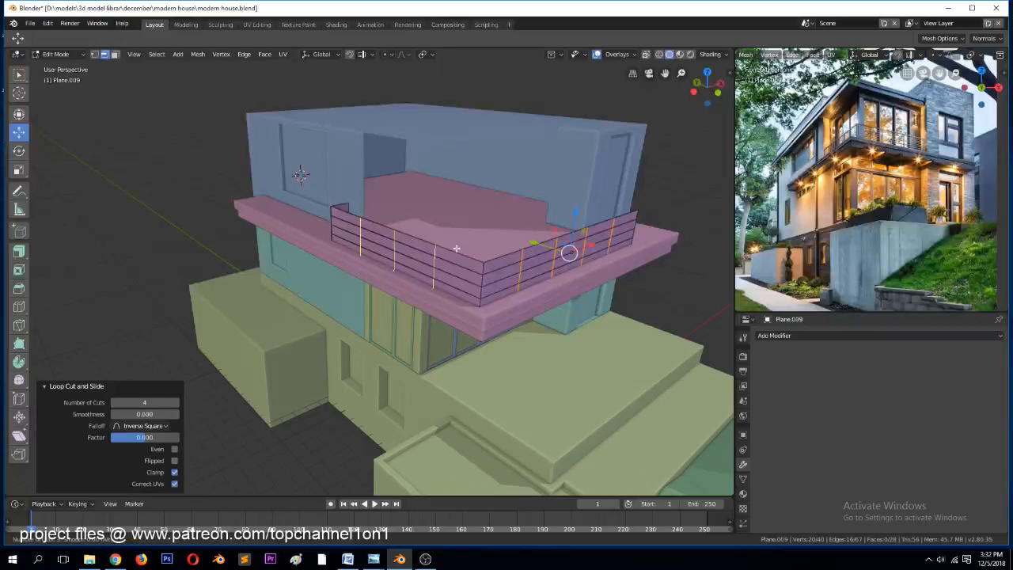
{"action": "key", "text": "Tab"}
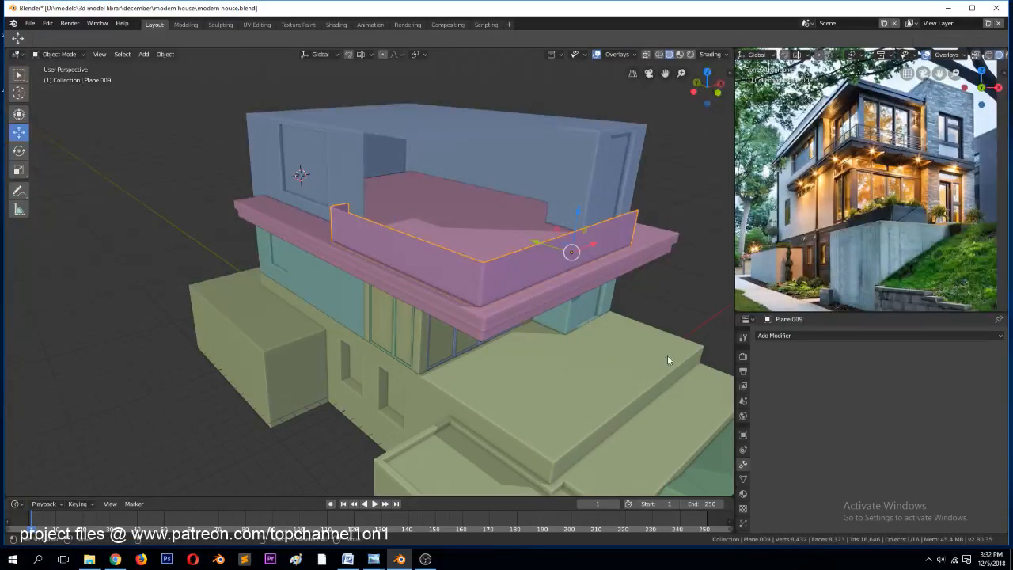
Add a Skin modifier to the railing and shrink the skin radius to about 0.2 so it forms thin bars
{"action": "left_click", "coordinate": [790, 333]}
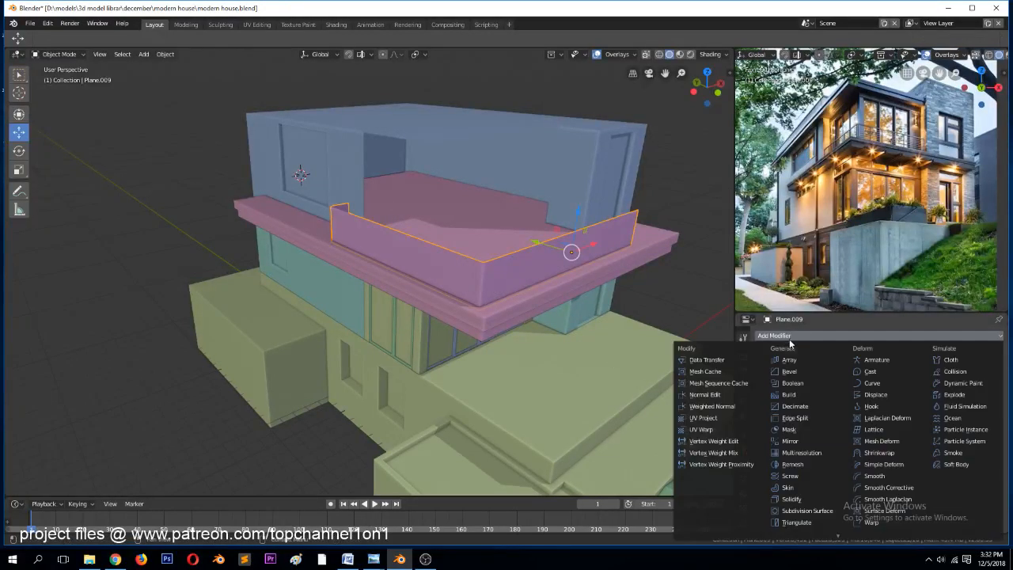
{"action": "left_click", "coordinate": [792, 487]}
{"action": "key", "text": "Tab"}
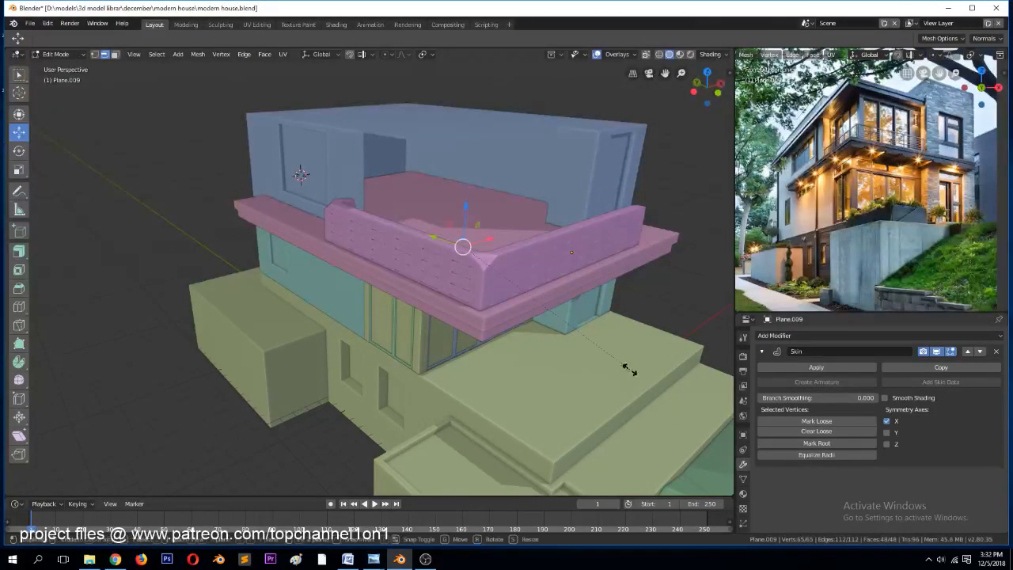
{"action": "key", "text": "ctrl+a"}
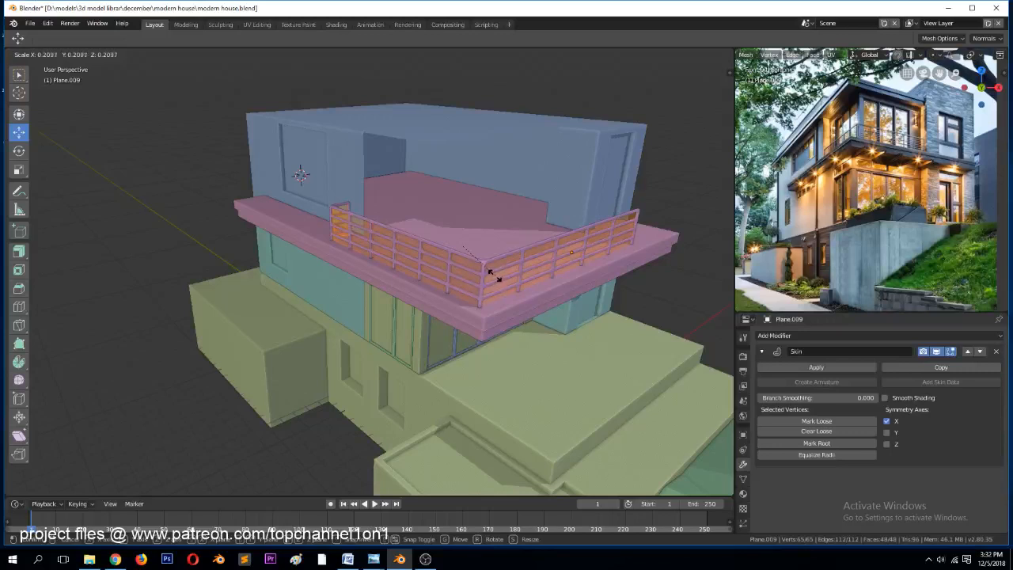
{"action": "left_click", "coordinate": [615, 376]}
{"action": "key", "text": "Tab"}
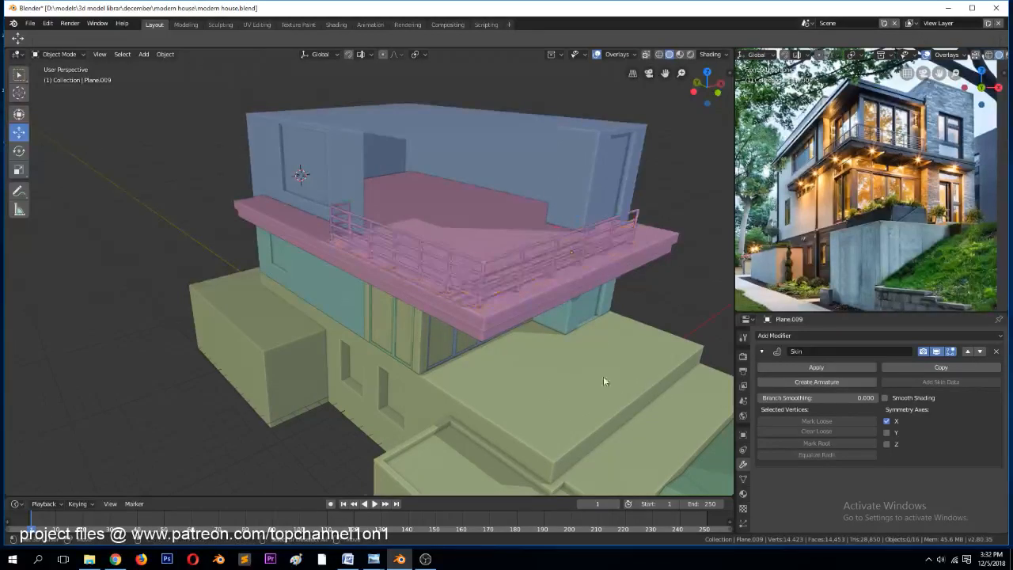
Extrude the railing's free end edge about 2.64 m along Y to meet the top-storey wall, and save the file
{"action": "middle_click_drag", "start_coordinate": [603, 375], "coordinate": [429, 374]}
{"action": "key", "text": "Tab"}
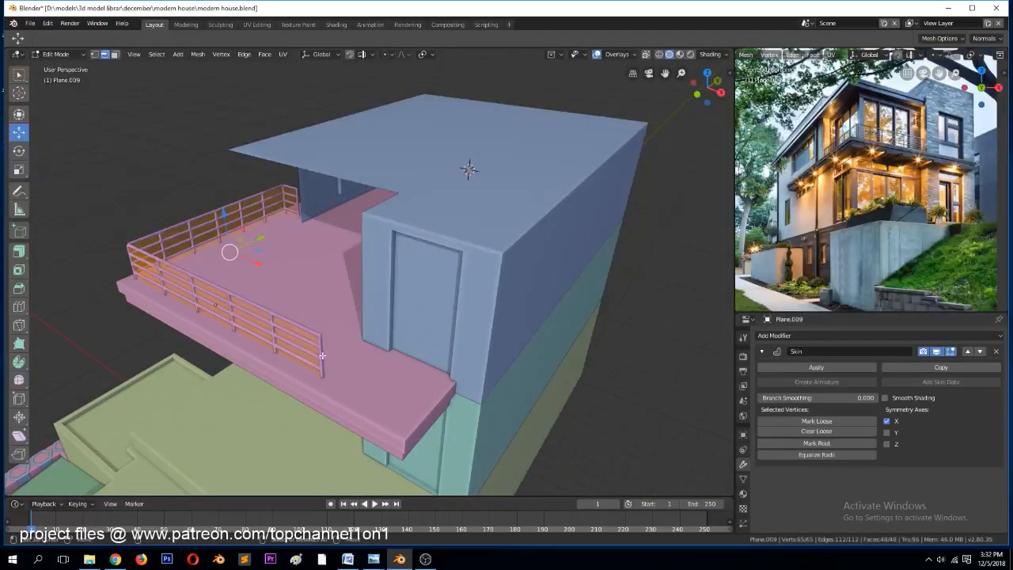
{"action": "left_click", "coordinate": [319, 351]}
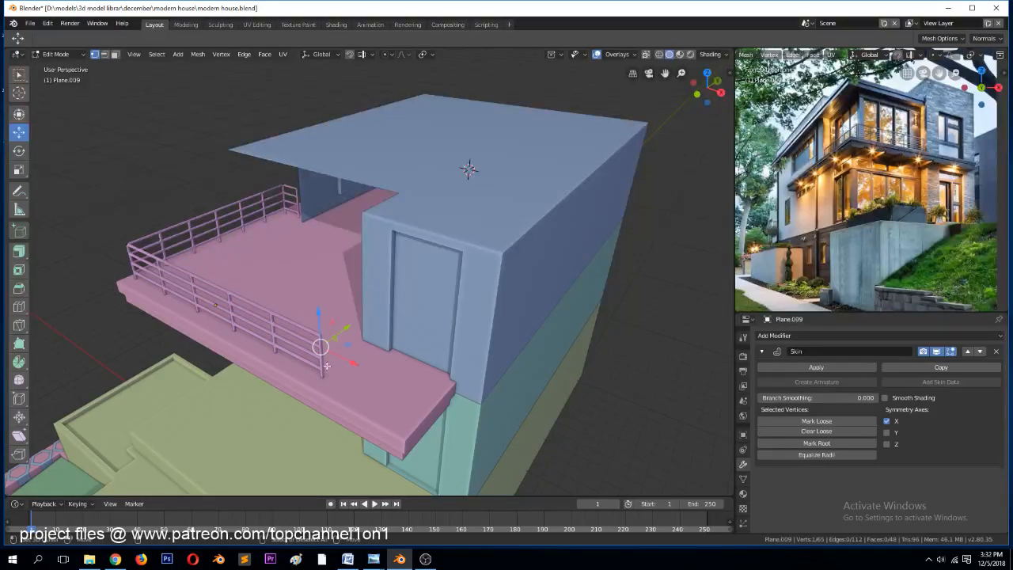
{"action": "left_click", "coordinate": [323, 355], "text": "alt"}
{"action": "key", "text": "e"}
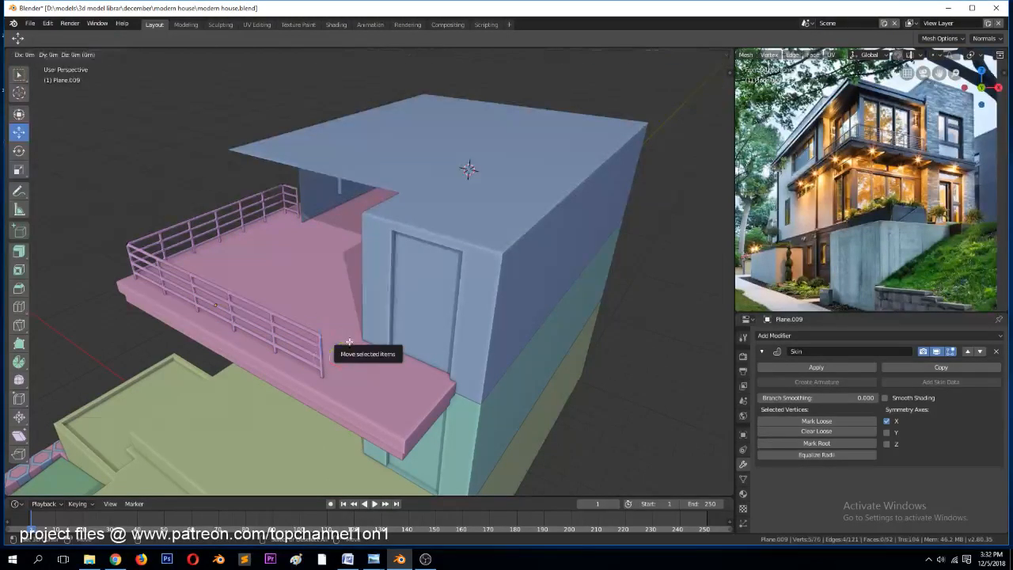
{"action": "key", "text": "g"}
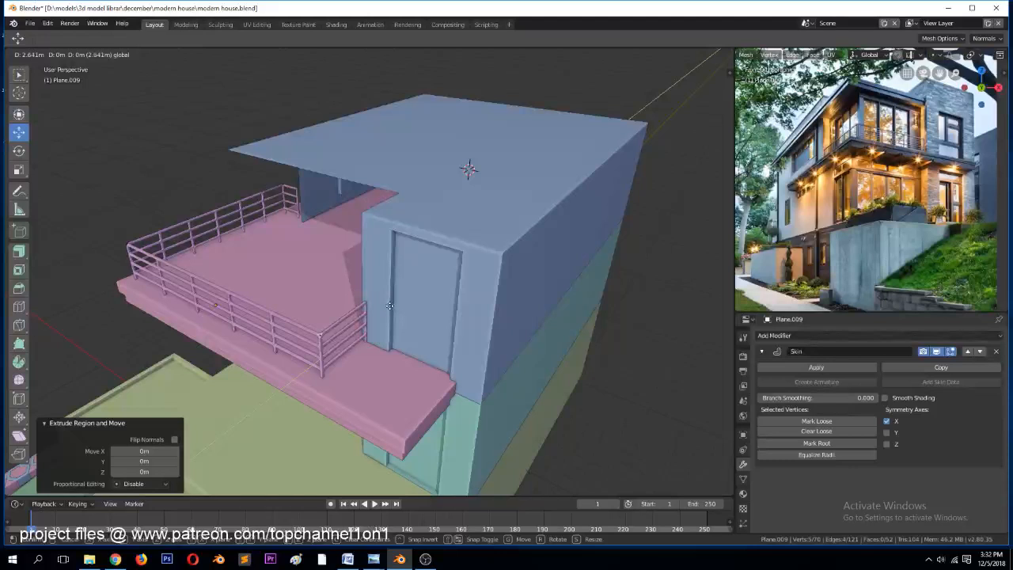
{"action": "key", "text": "Escape"}
{"action": "key", "text": "Tab"}
{"action": "middle_click_drag", "start_coordinate": [305, 375], "coordinate": [437, 355]}
{"action": "key", "text": "ctrl+s"}
{"action": "mouse_move", "coordinate": [513, 381]}
{"action": "middle_mouse_down"}
{"action": "mouse_move", "coordinate": [499, 351]}
{"action": "mouse_move", "coordinate": [488, 361]}
{"action": "mouse_move", "coordinate": [500, 390]}
{"action": "middle_mouse_up"}
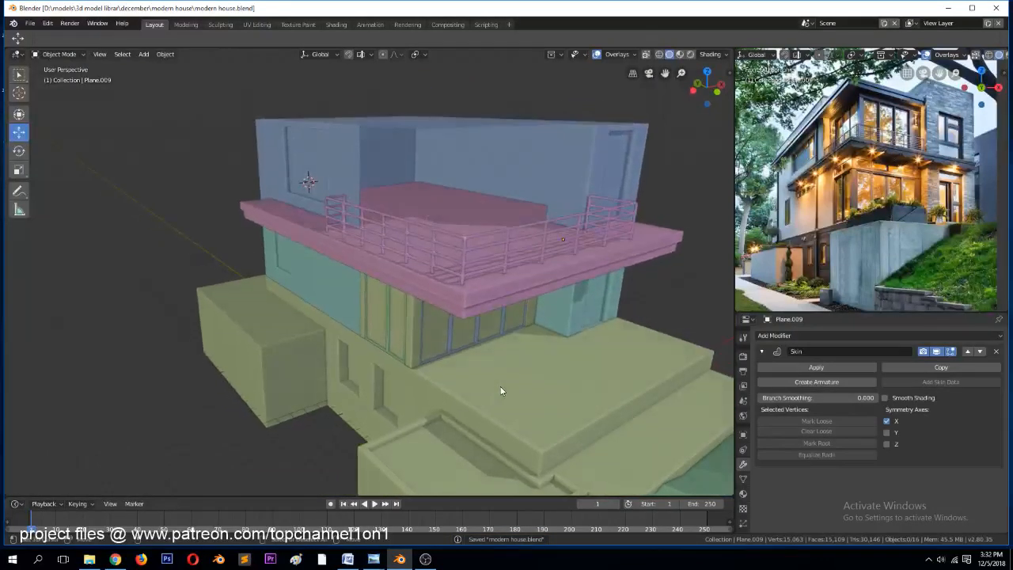
Duplicate the balcony slab 6.67 m up along Z to form the roof over the top storey
{"action": "left_click", "coordinate": [489, 298]}
{"action": "key", "text": "shift+d"}
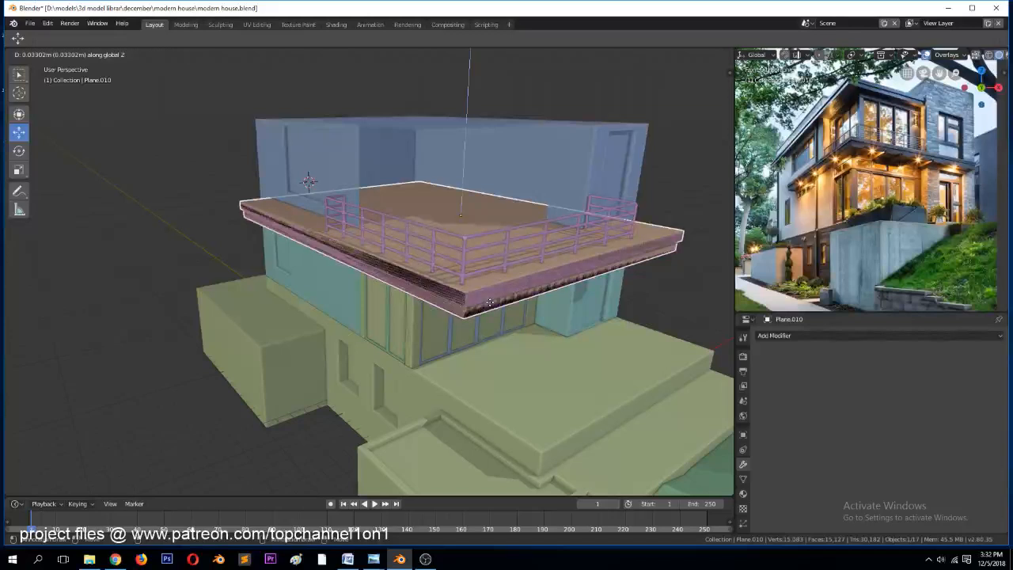
{"action": "key", "text": "z"}
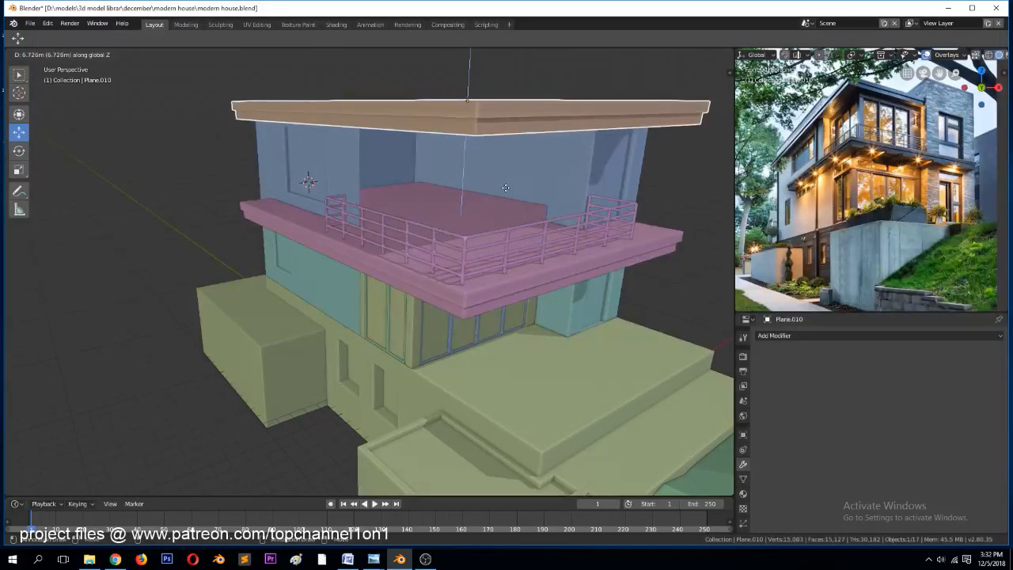
{"action": "left_click", "coordinate": [505, 188]}
{"action": "middle_click_drag", "start_coordinate": [505, 188], "coordinate": [615, 232]}
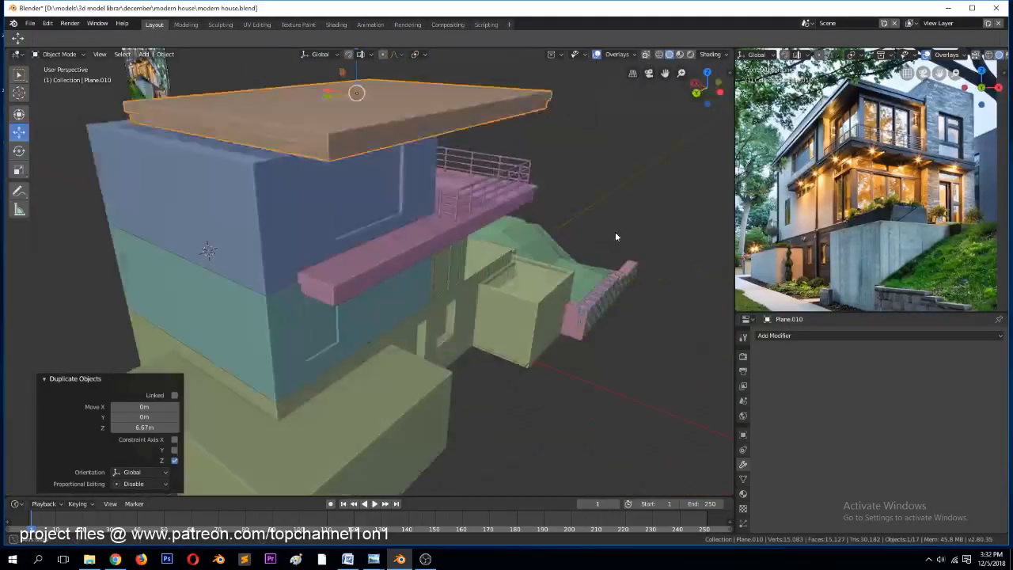
Move the roof slab's rear-end vertices about 2.47 m outward along Y to overhang the top storey's back wall
{"action": "key", "text": "Tab"}
{"action": "middle_click_drag", "start_coordinate": [352, 214], "coordinate": [179, 215]}
{"action": "key", "text": "z"}
{"action": "left_click", "coordinate": [159, 206]}
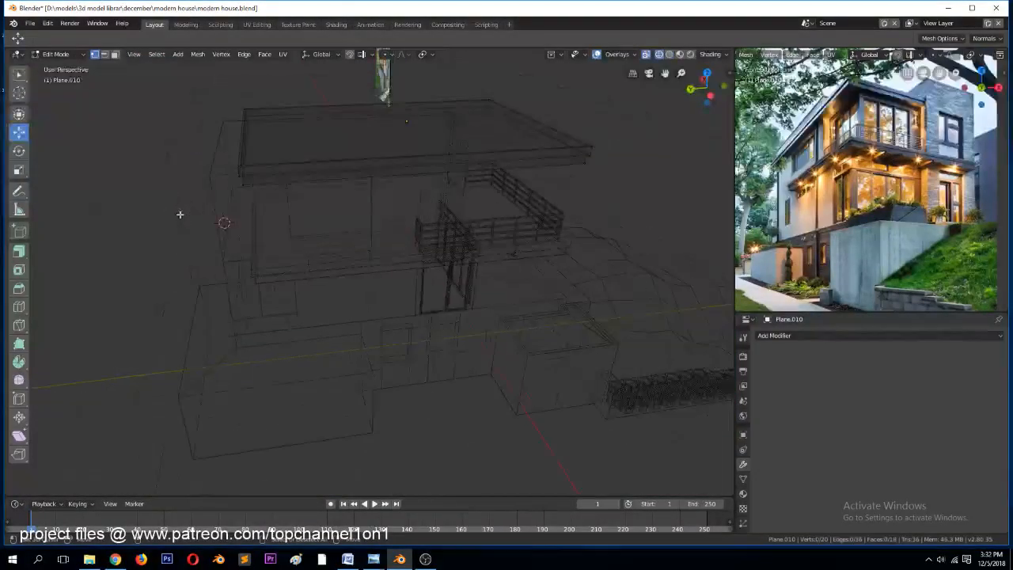
{"action": "key", "text": "b"}
{"action": "left_click_drag", "start_coordinate": [194, 84], "coordinate": [305, 231]}
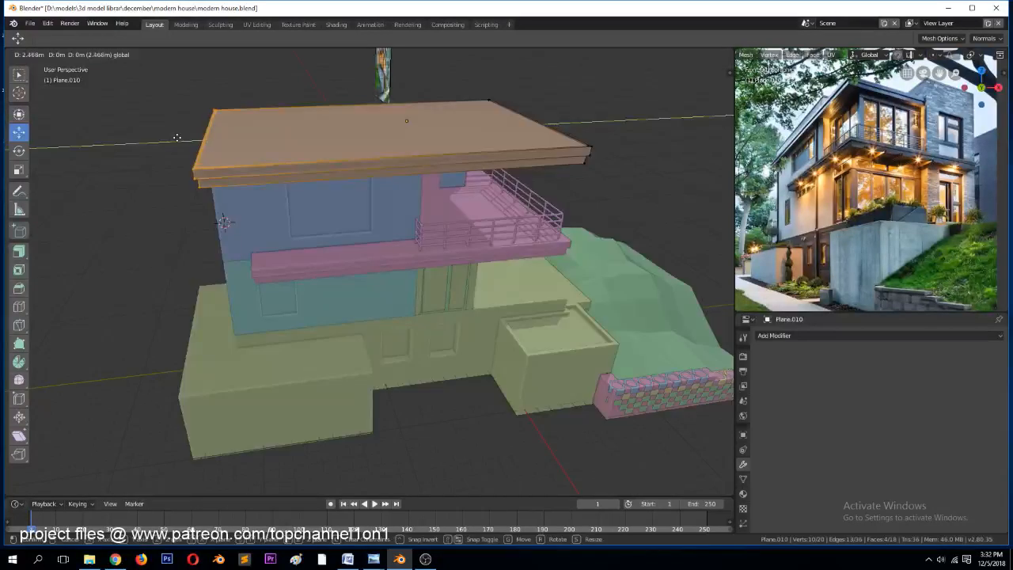
{"action": "key", "text": "Return"}
{"action": "key", "text": "Tab"}
{"action": "mouse_move", "coordinate": [316, 226]}
{"action": "middle_mouse_down"}
{"action": "mouse_move", "coordinate": [298, 221]}
{"action": "mouse_move", "coordinate": [290, 234]}
{"action": "middle_mouse_up"}
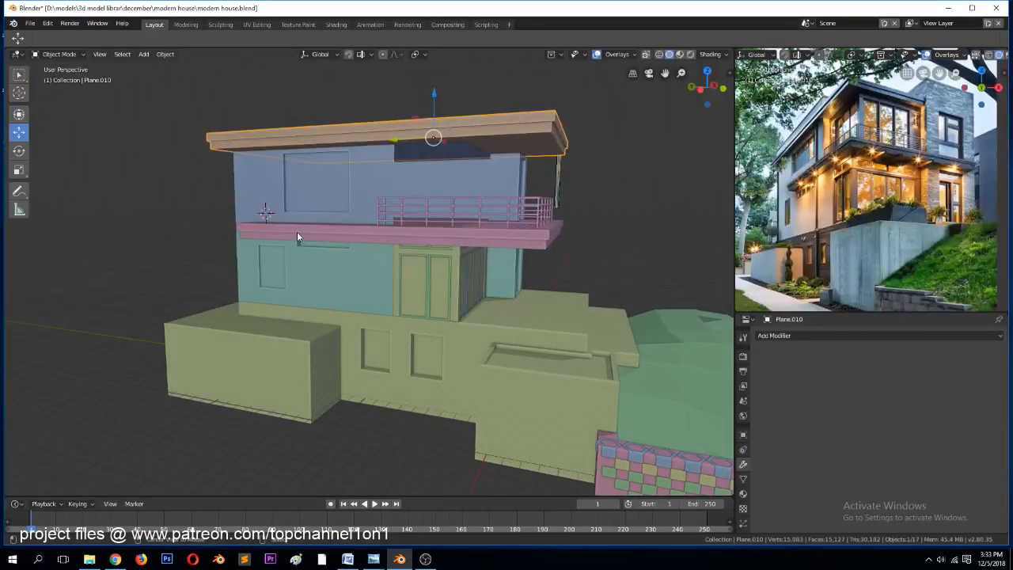
{"action": "key", "text": "alt+a"}
{"action": "middle_click_drag", "start_coordinate": [364, 233], "coordinate": [307, 259]}
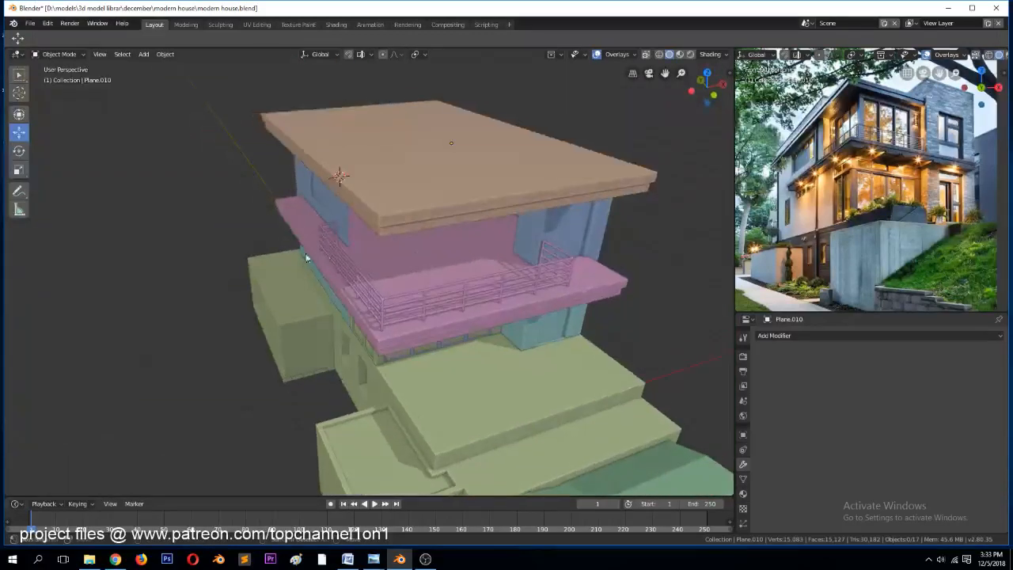
Hide the roof slab to expose the top faces of the top storey
{"action": "left_click", "coordinate": [528, 227]}
{"action": "key", "text": "Tab"}
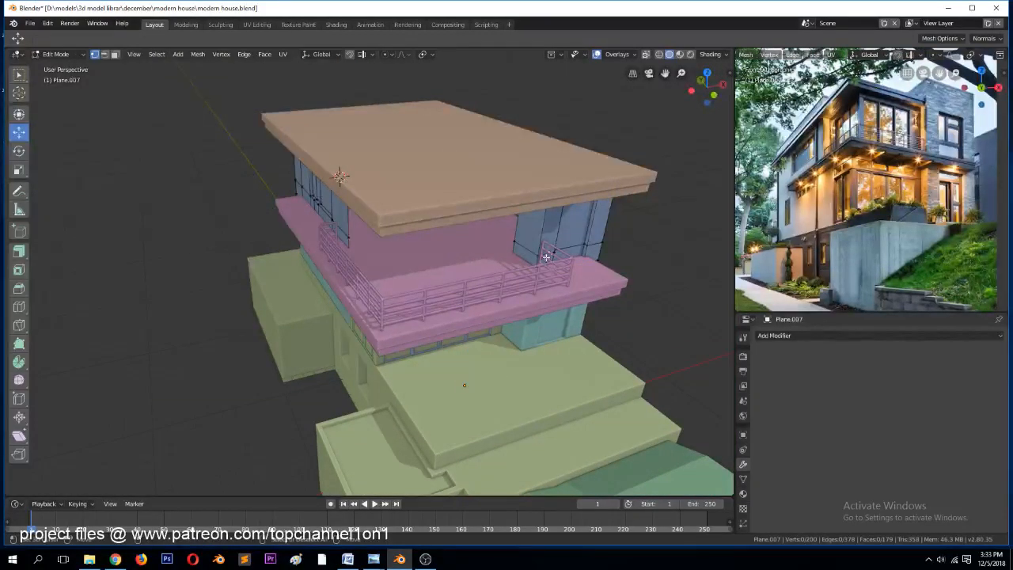
{"action": "key", "text": "Tab"}
{"action": "left_click", "coordinate": [524, 179]}
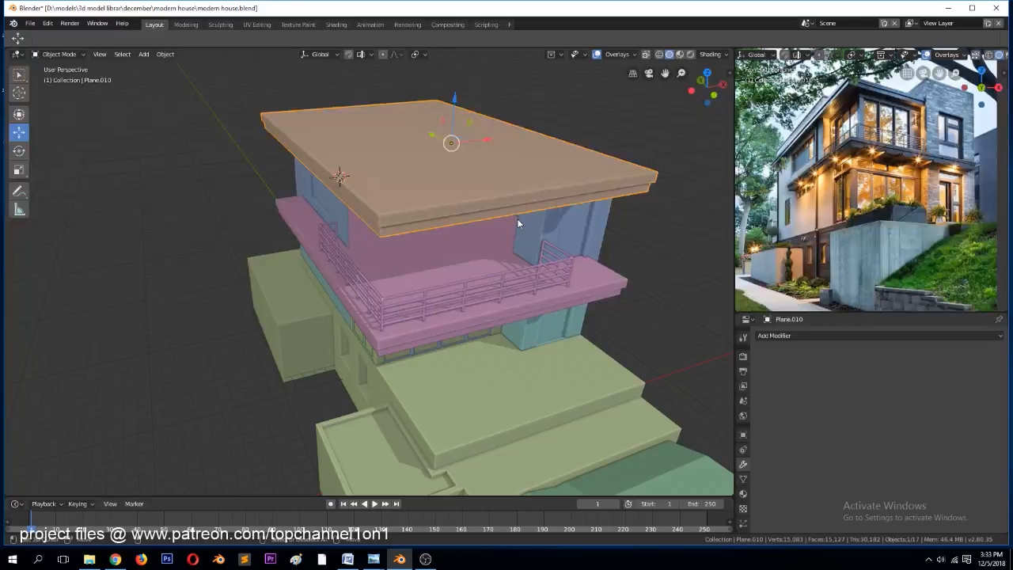
{"action": "key", "text": "h"}
Extrude all top faces of the top storey's long block beside the balcony 2.95 m up along Z
{"action": "left_click", "coordinate": [540, 208]}
{"action": "key", "text": "Tab"}
{"action": "middle_click_drag", "start_coordinate": [540, 208], "coordinate": [504, 235]}
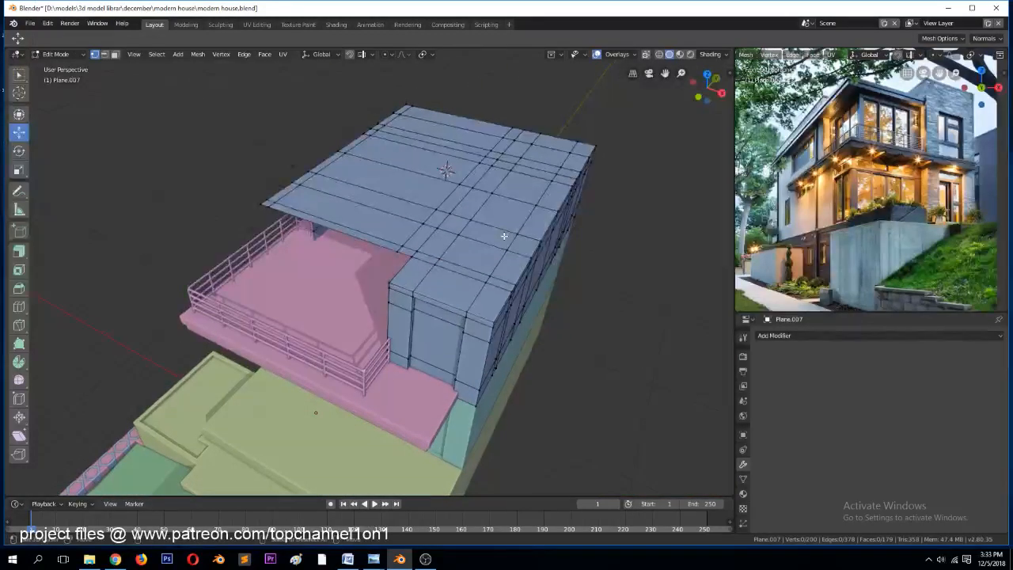
{"action": "left_click", "coordinate": [418, 275]}
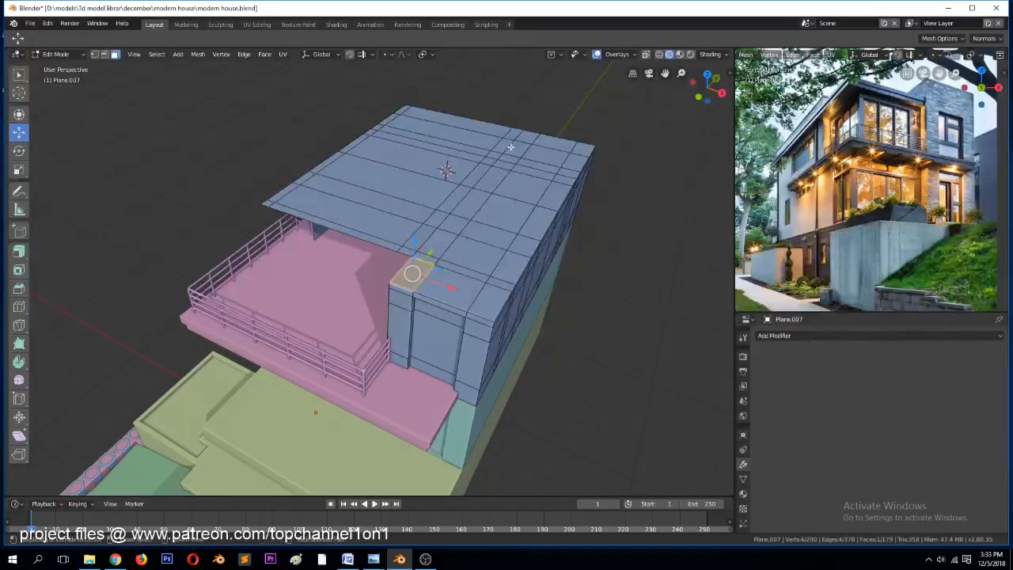
{"action": "left_click", "coordinate": [522, 136], "text": "ctrl"}
{"action": "left_click", "coordinate": [578, 150], "text": "ctrl"}
{"action": "left_click", "coordinate": [491, 306], "text": "ctrl"}
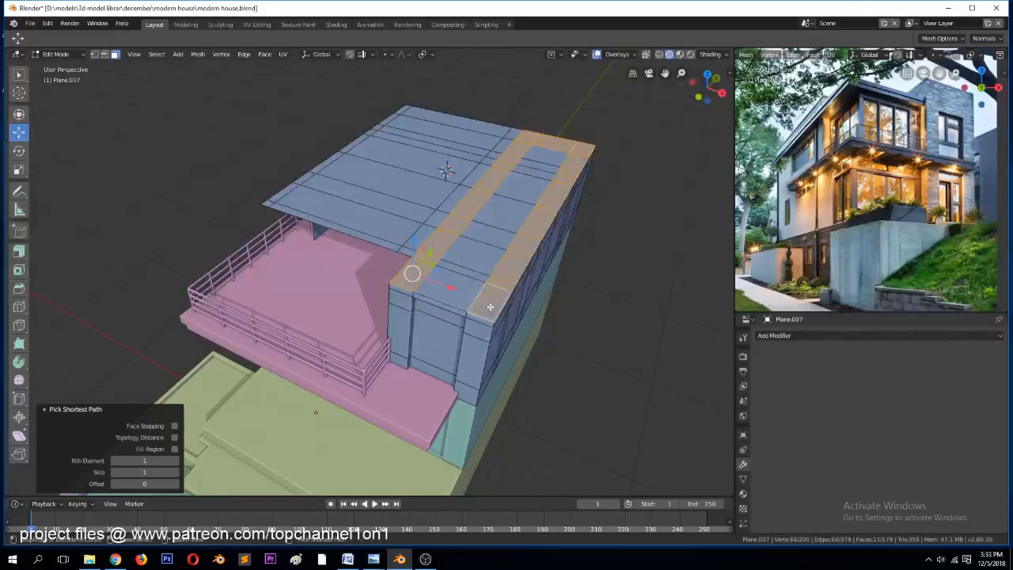
{"action": "left_click", "coordinate": [466, 277], "text": "ctrl"}
{"action": "left_click", "coordinate": [547, 163], "text": "ctrl"}
{"action": "middle_click_drag", "start_coordinate": [509, 309], "coordinate": [511, 270]}
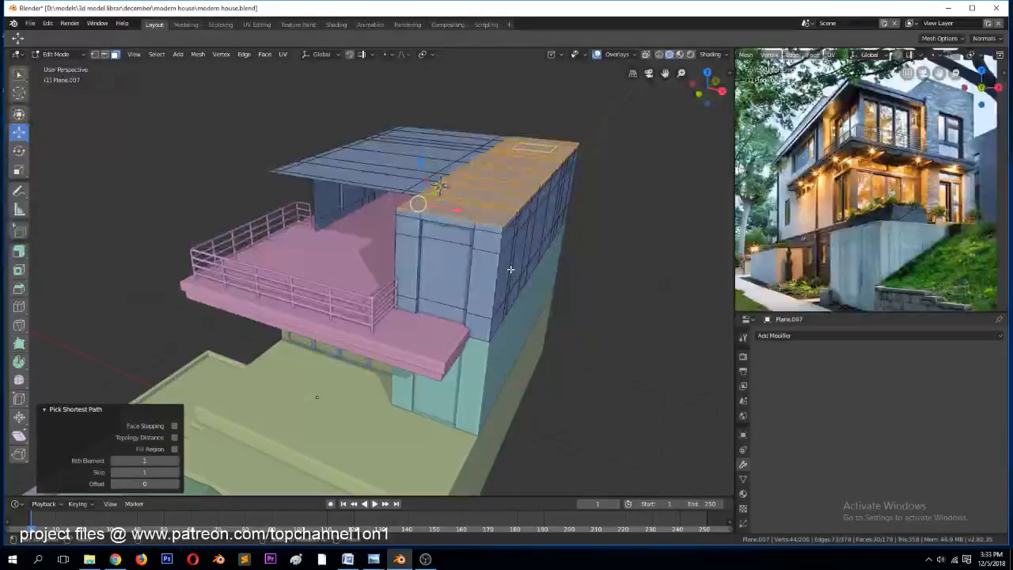
{"action": "key", "text": "e"}
{"action": "key", "text": "z"}
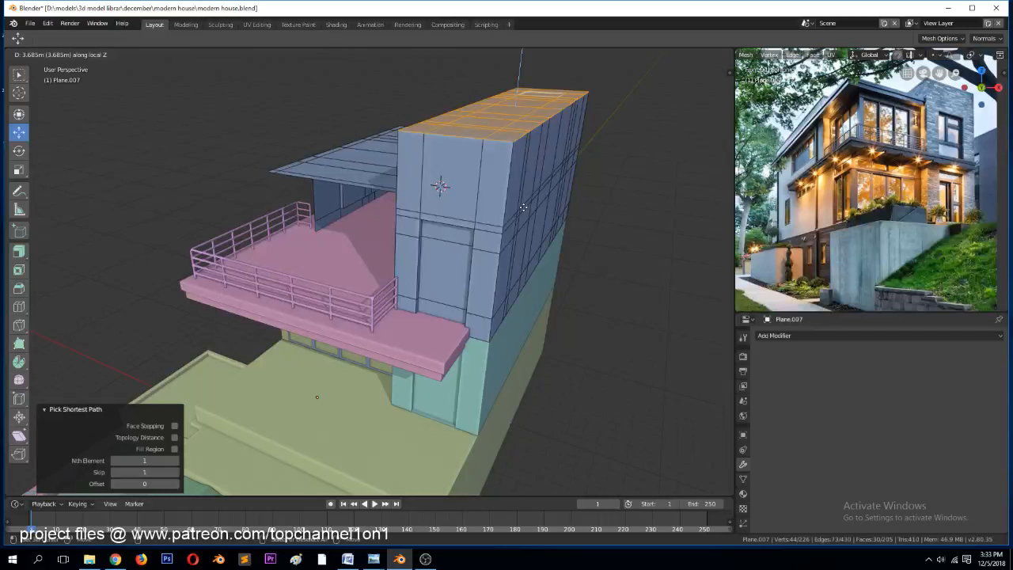
{"action": "left_click", "coordinate": [516, 219]}
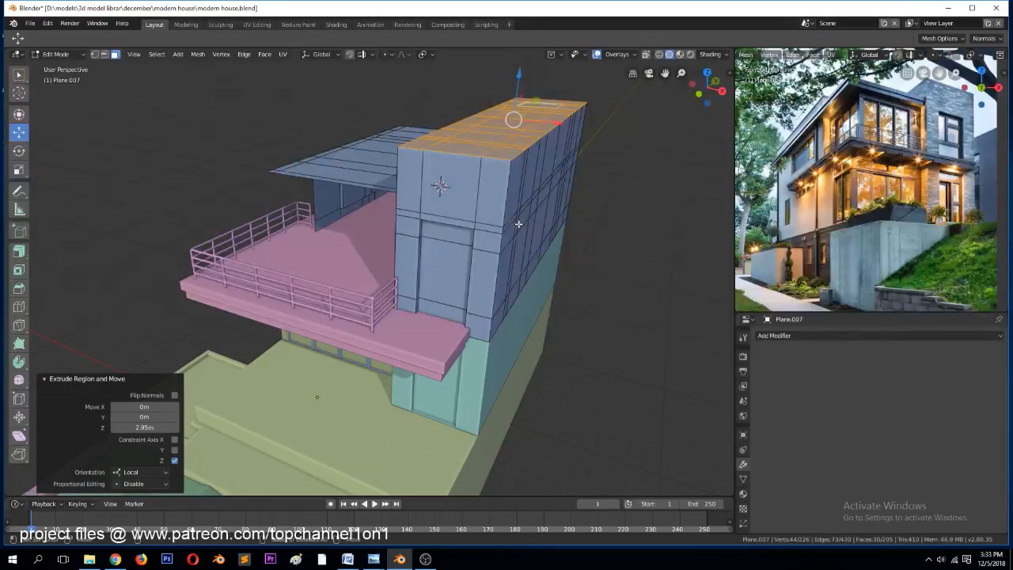
Extrude the raised block's top faces a further 0.343 m upward and leave mesh editing
{"action": "key", "text": "e"}
{"action": "left_click", "coordinate": [523, 218]}
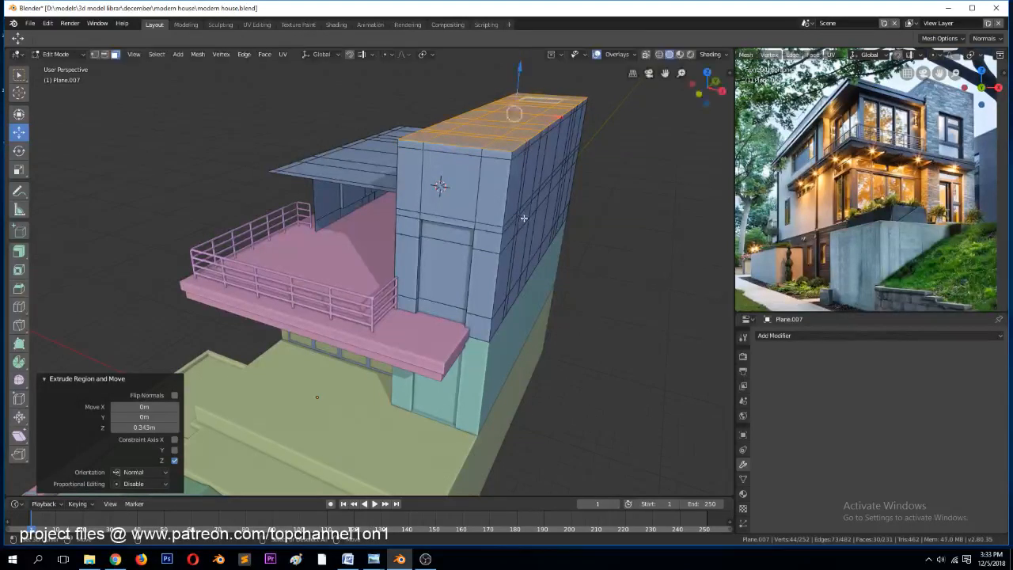
{"action": "key", "text": "Tab"}
Unhide the roof slab, clear the selection and save the file
{"action": "middle_click_drag", "start_coordinate": [523, 218], "coordinate": [477, 248]}
{"action": "key", "text": "alt+s"}
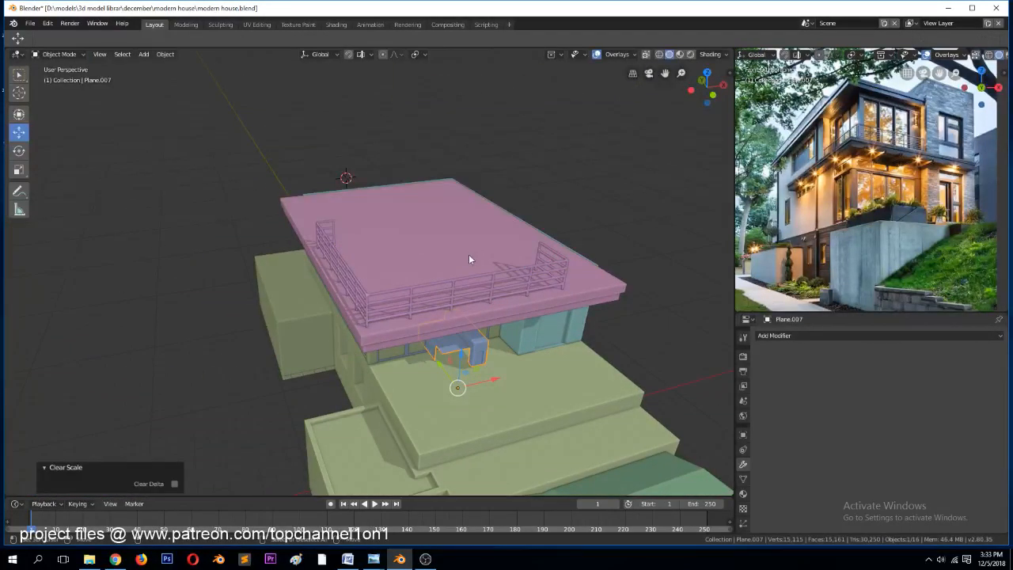
{"action": "key", "text": "ctrl+z"}
{"action": "key", "text": "alt+a"}
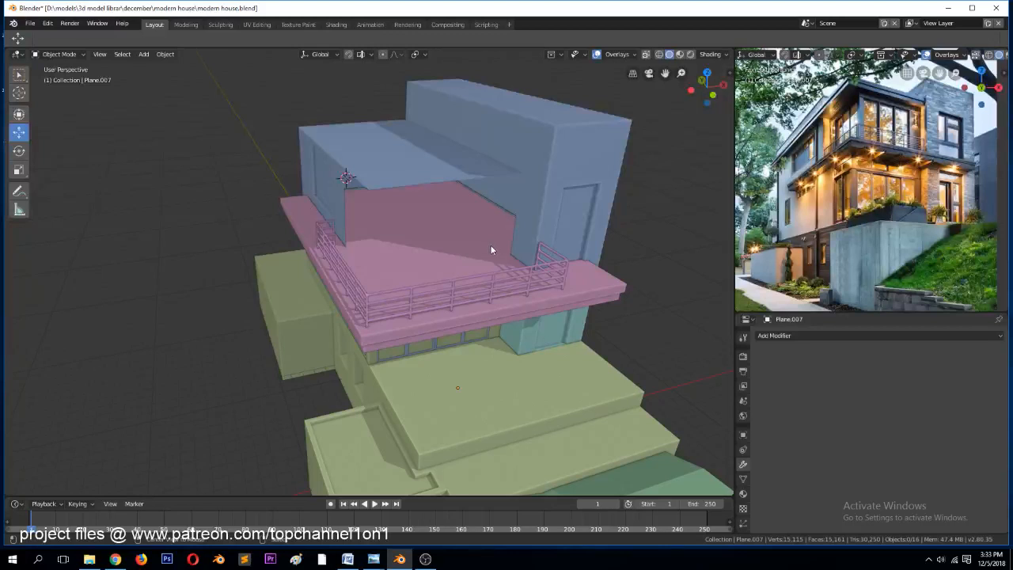
{"action": "key", "text": "alt+h"}
{"action": "key", "text": "alt+a"}
{"action": "middle_click_drag", "start_coordinate": [476, 260], "coordinate": [499, 207]}
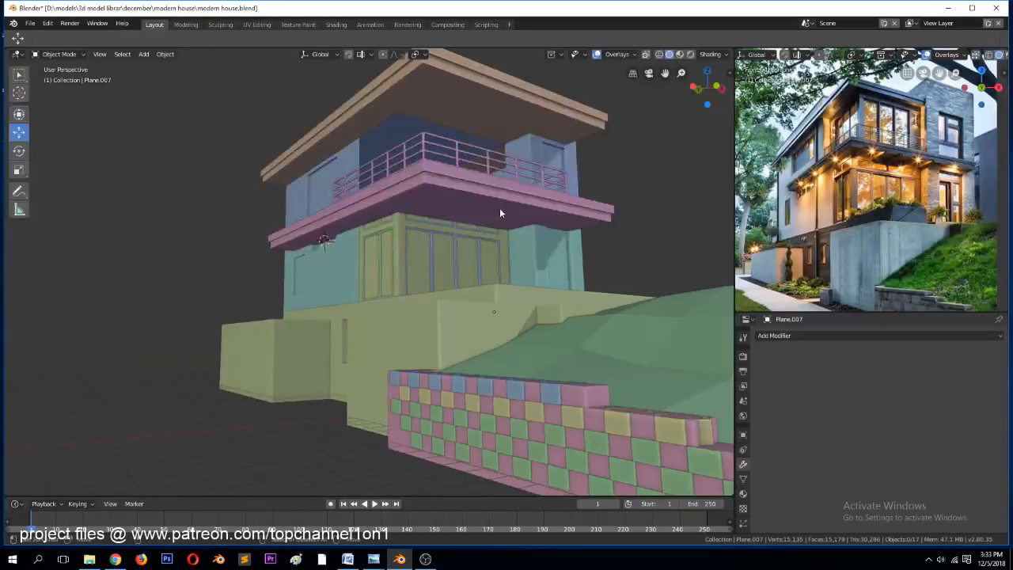
{"action": "key", "text": "ctrl+s"}
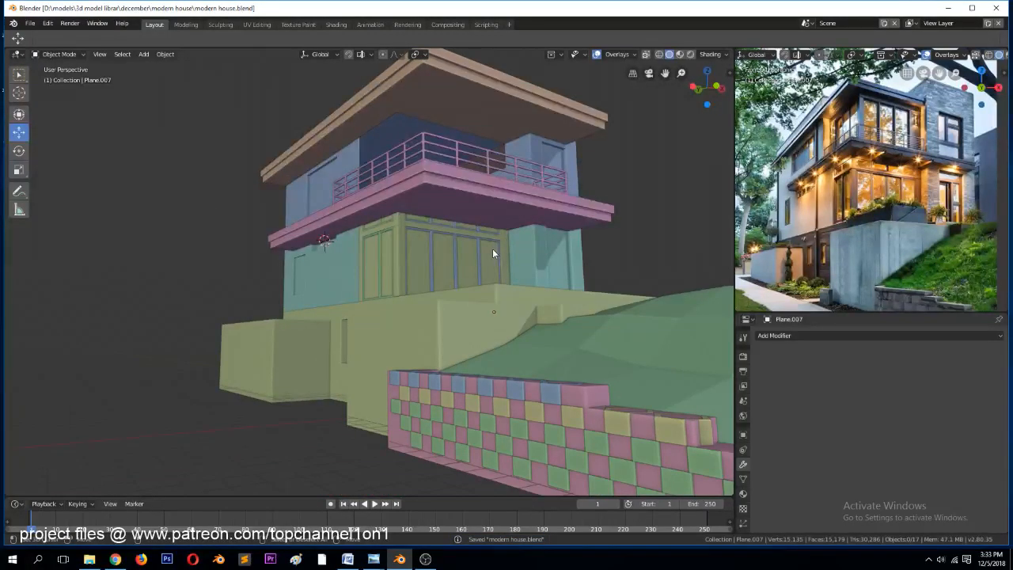
In front view, move the balcony slab, railing, top storey and roof together 0.483 m up along Z
{"action": "left_click", "coordinate": [459, 198]}
{"action": "key", "text": "KP_1"}
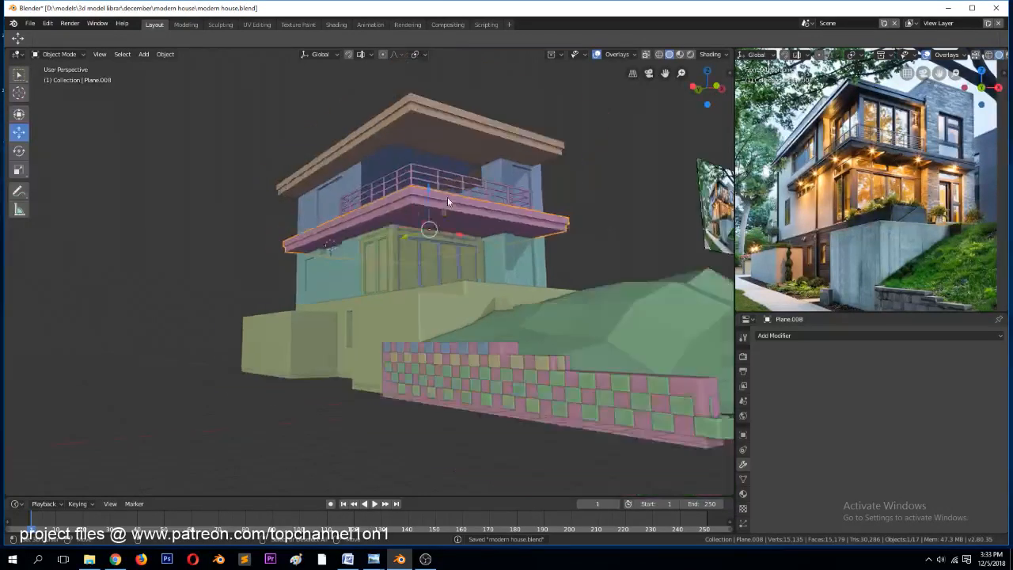
{"action": "scroll", "coordinate": [435, 224], "scroll_direction": "up", "scroll_amount": 2}
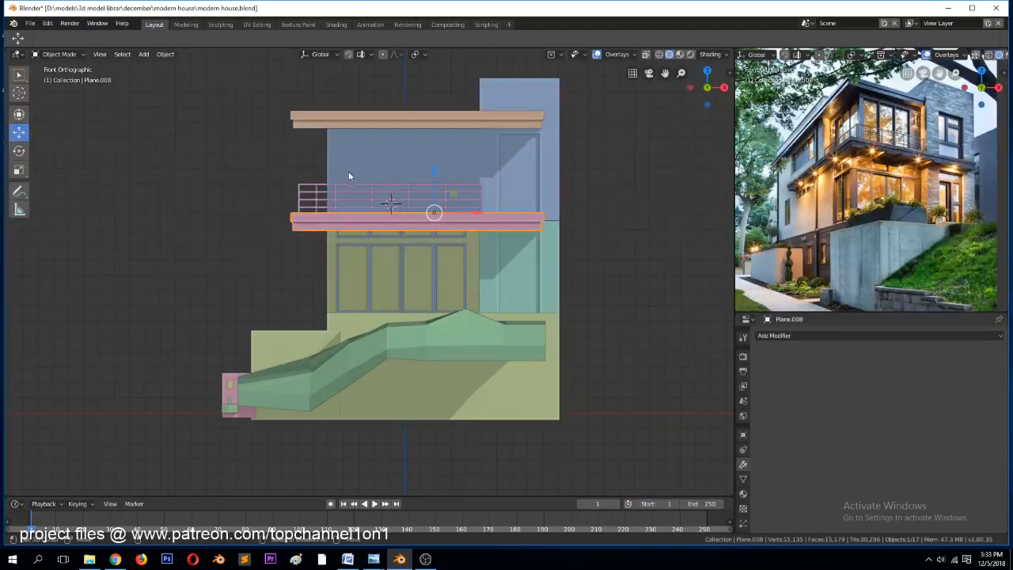
{"action": "key", "text": "b"}
{"action": "left_click_drag", "start_coordinate": [239, 90], "coordinate": [546, 182]}
{"action": "key", "text": "g"}
{"action": "key", "text": "z"}
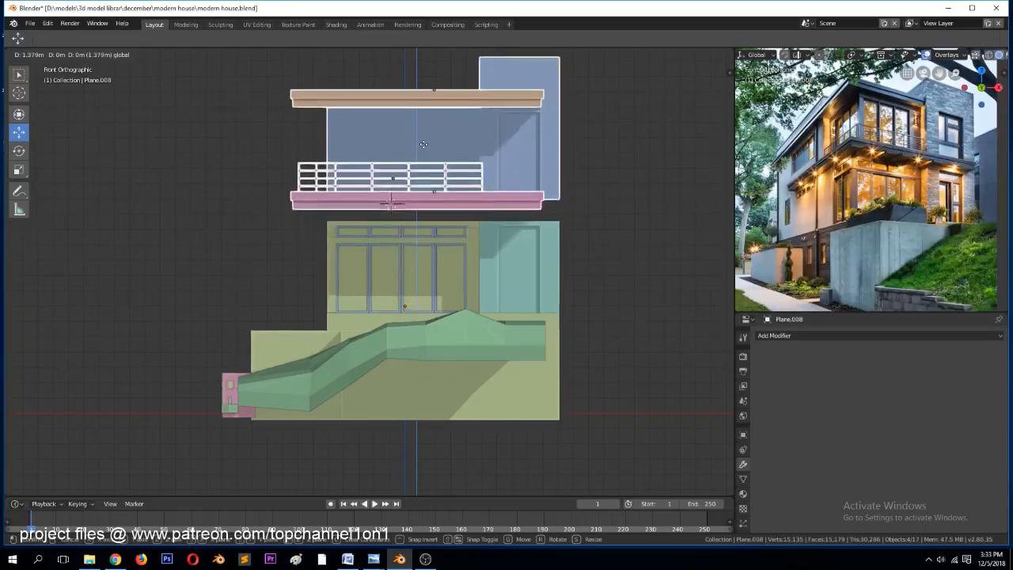
{"action": "left_click", "coordinate": [432, 161]}
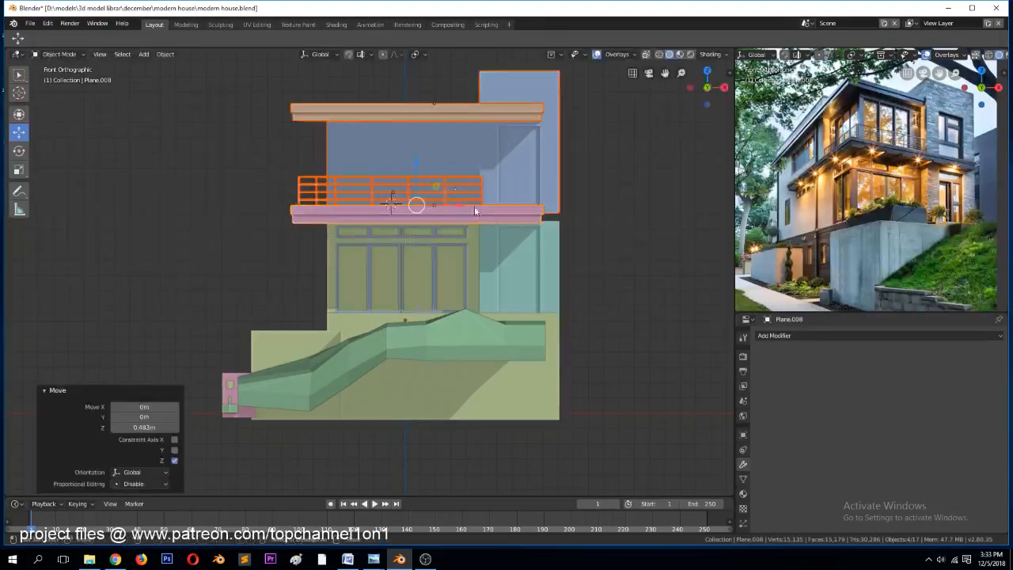
Open the storey below the balcony slab for vertex editing in wireframe display, with nothing selected
{"action": "right_click", "coordinate": [559, 253]}
{"action": "key", "text": "Tab"}
{"action": "right_click", "coordinate": [554, 216], "text": "alt"}
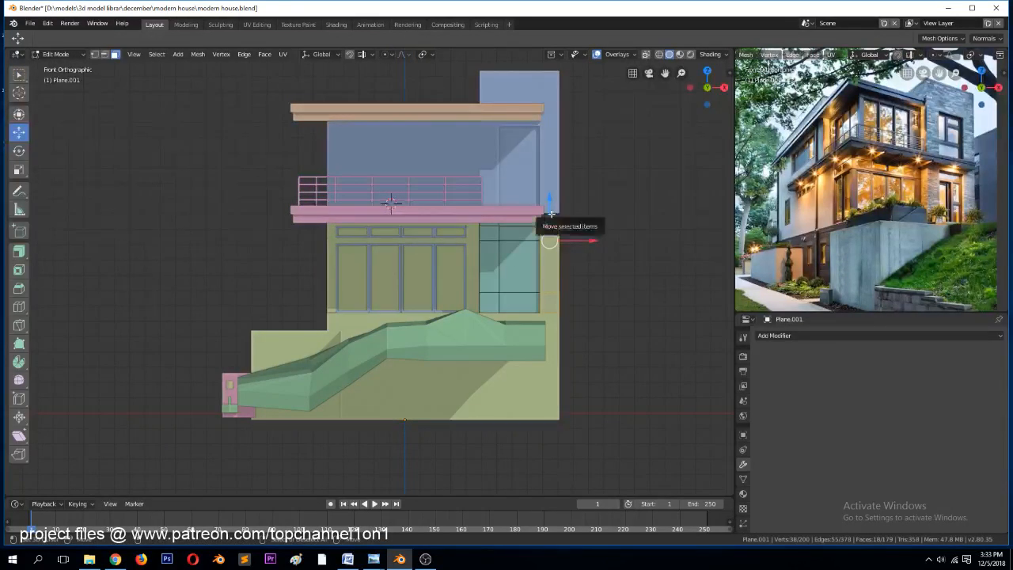
{"action": "key", "text": "1"}
{"action": "key", "text": "z"}
{"action": "left_click", "coordinate": [366, 219]}
{"action": "key", "text": "alt+a"}
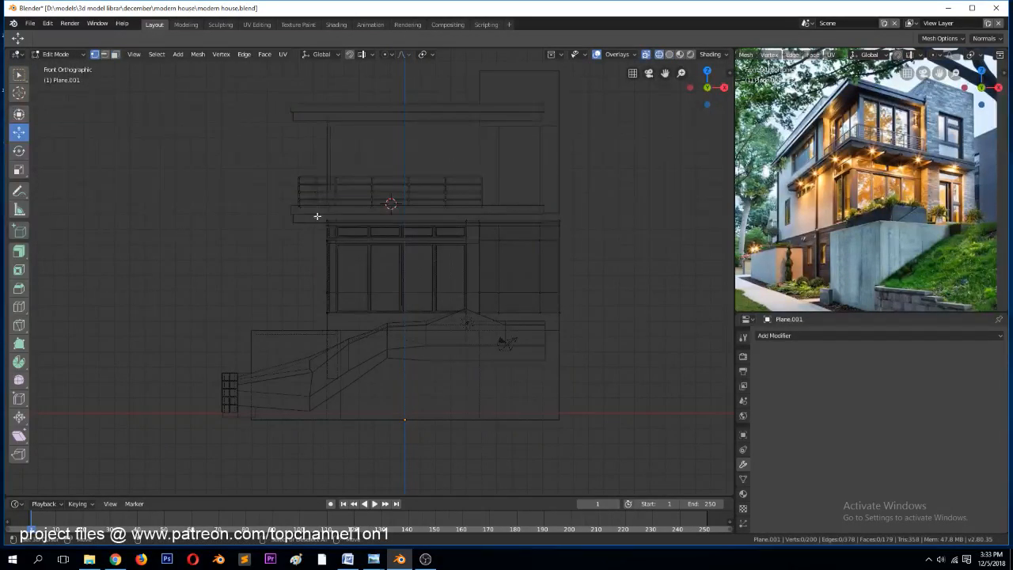